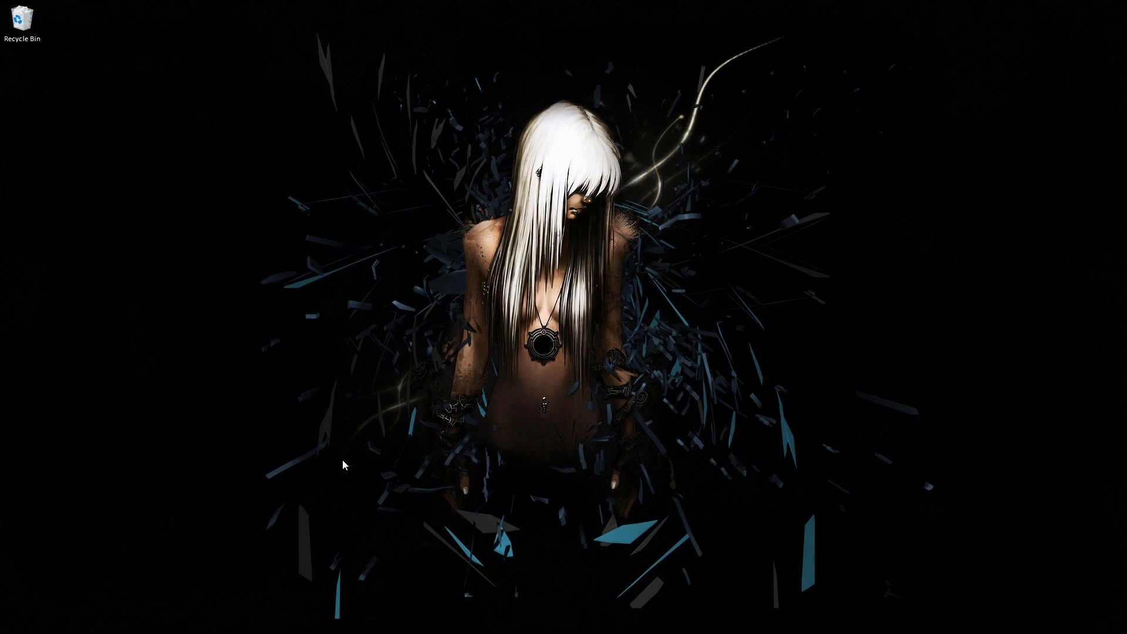
# Open the CoreGame folder on the Backup (Z:) drive, under Orignl1stBckUpHD, SkyrimAndStuffRelated, SSE Stuff.
pyautogui.moveTo(166, 621)
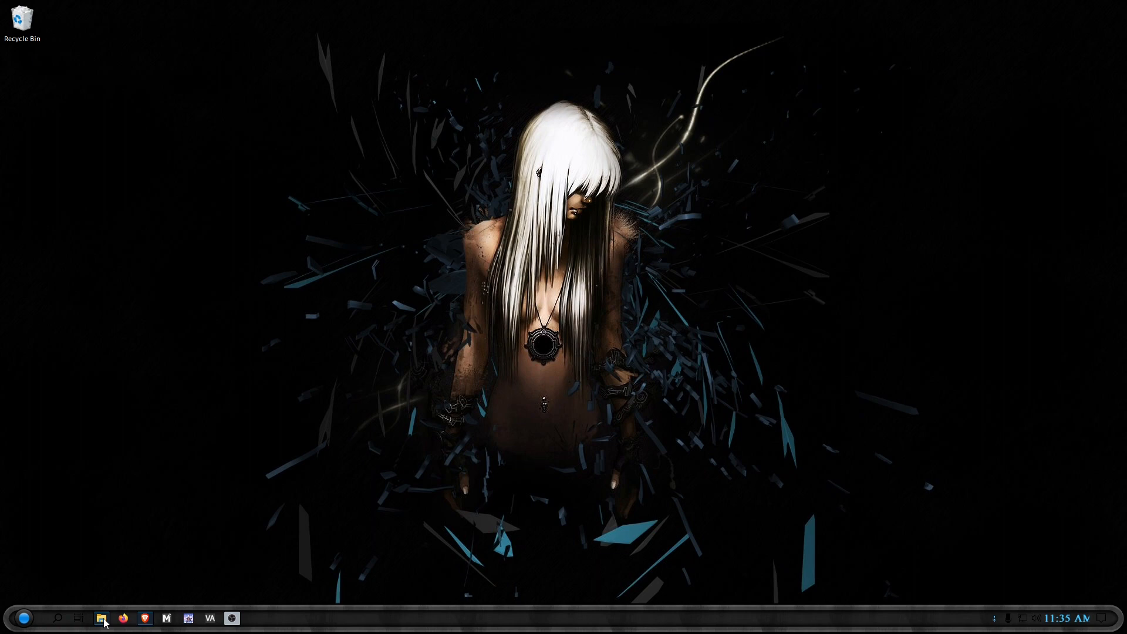
pyautogui.click(103, 621)
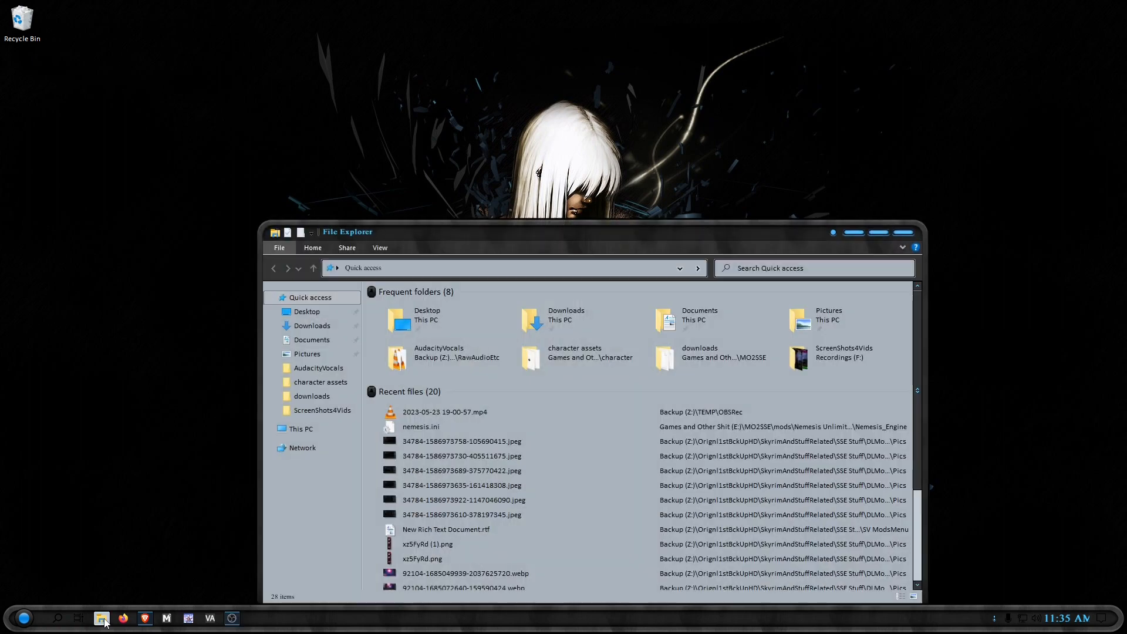
pyautogui.click(311, 431)
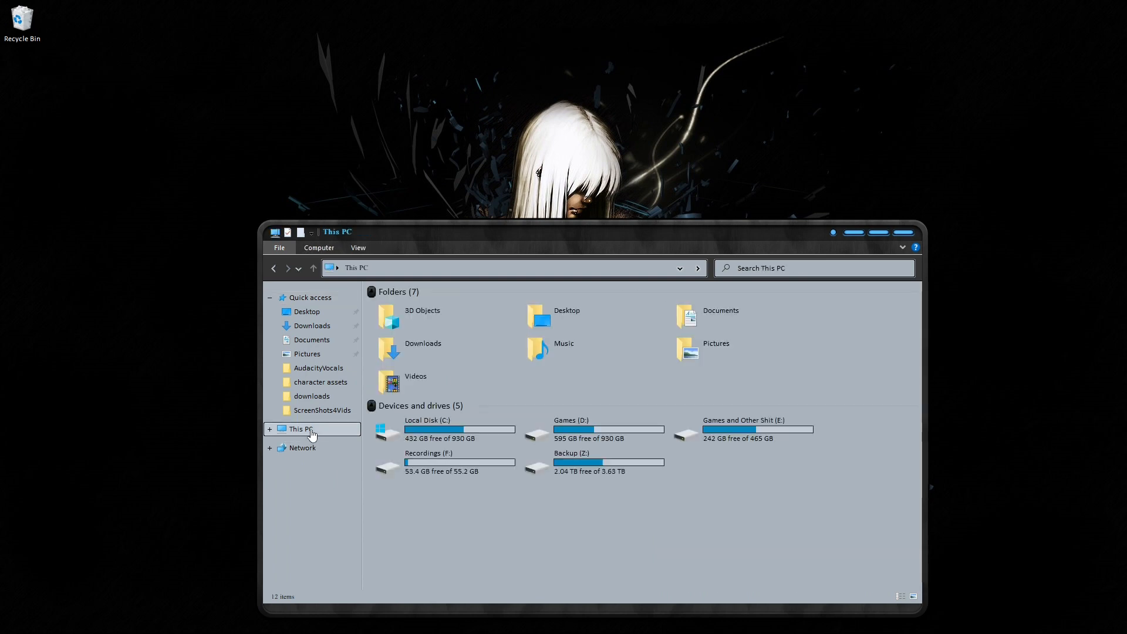
pyautogui.doubleClick(566, 464)
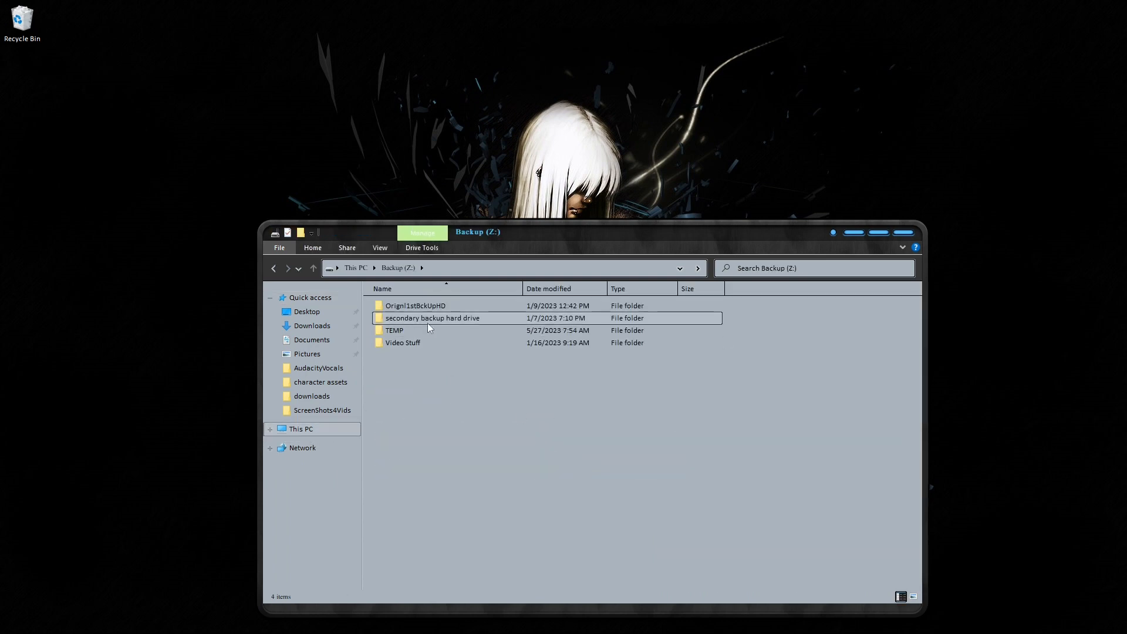
pyautogui.doubleClick(427, 303)
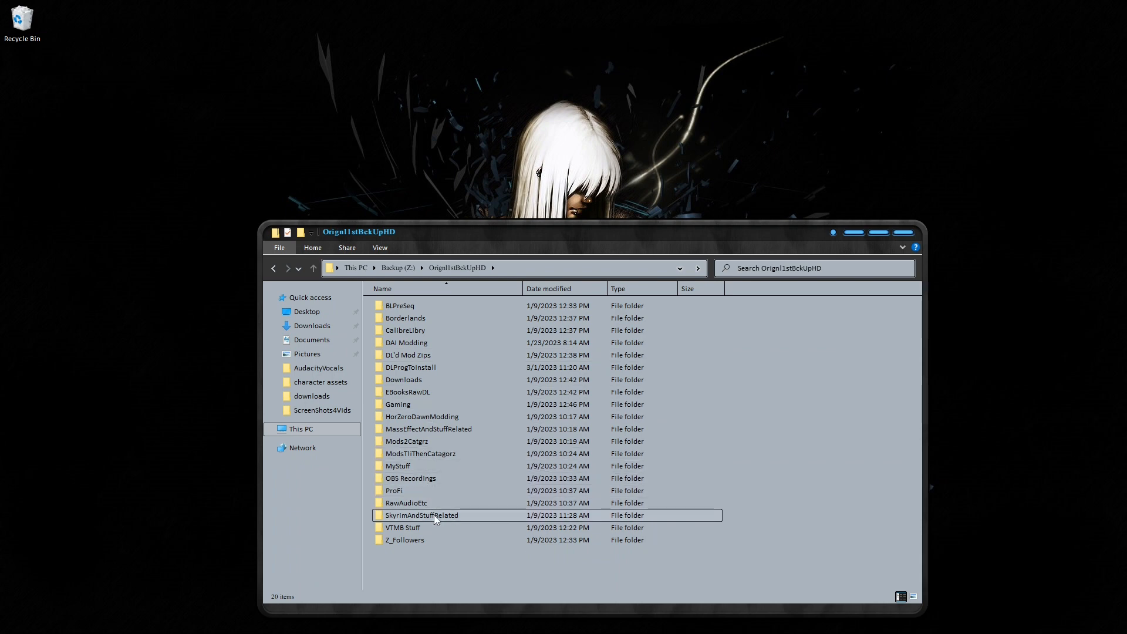
pyautogui.doubleClick(434, 516)
pyautogui.doubleClick(420, 356)
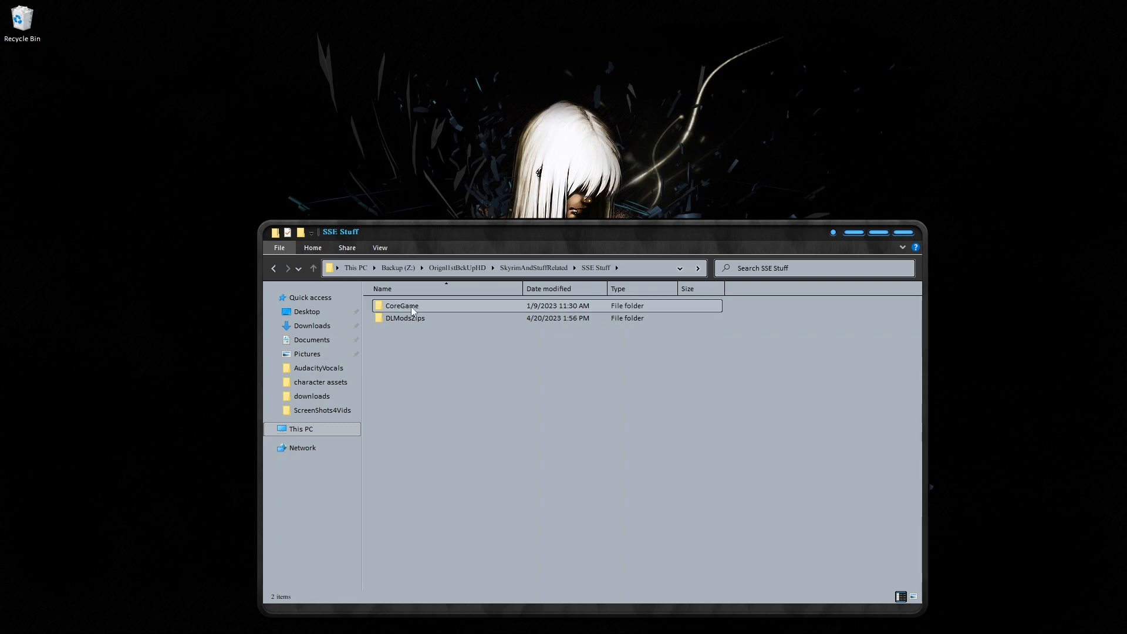
pyautogui.moveTo(412, 308)
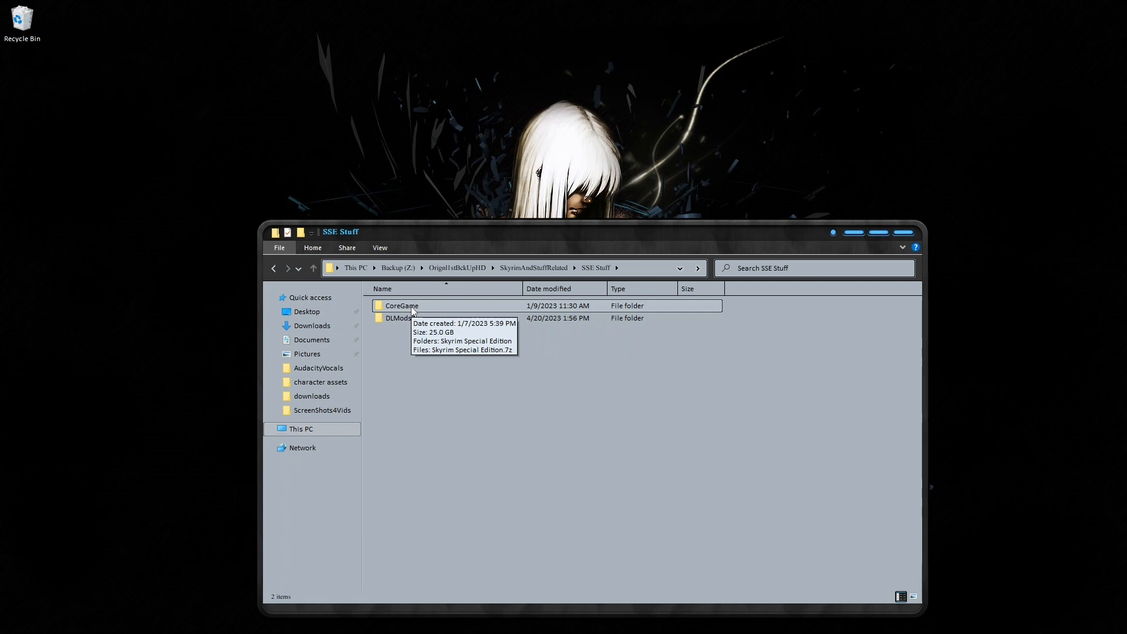
pyautogui.doubleClick(412, 307)
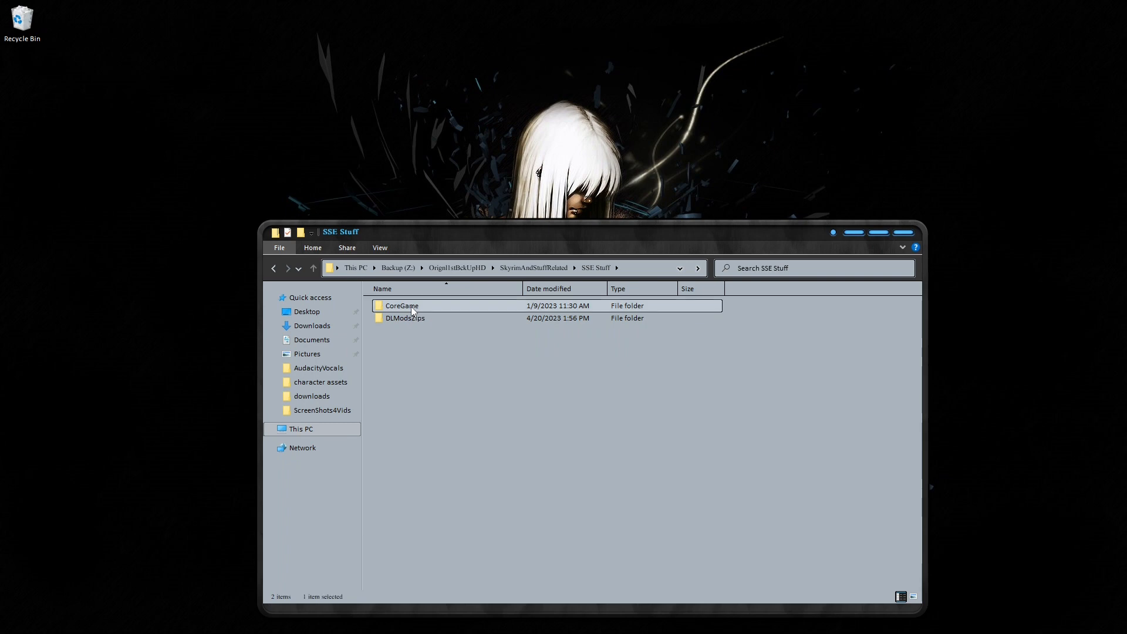
# Look inside the Skyrim Special Edition backup folder, return to CoreGame and select the Skyrim Special Edition.7z archive.
pyautogui.moveTo(433, 308)
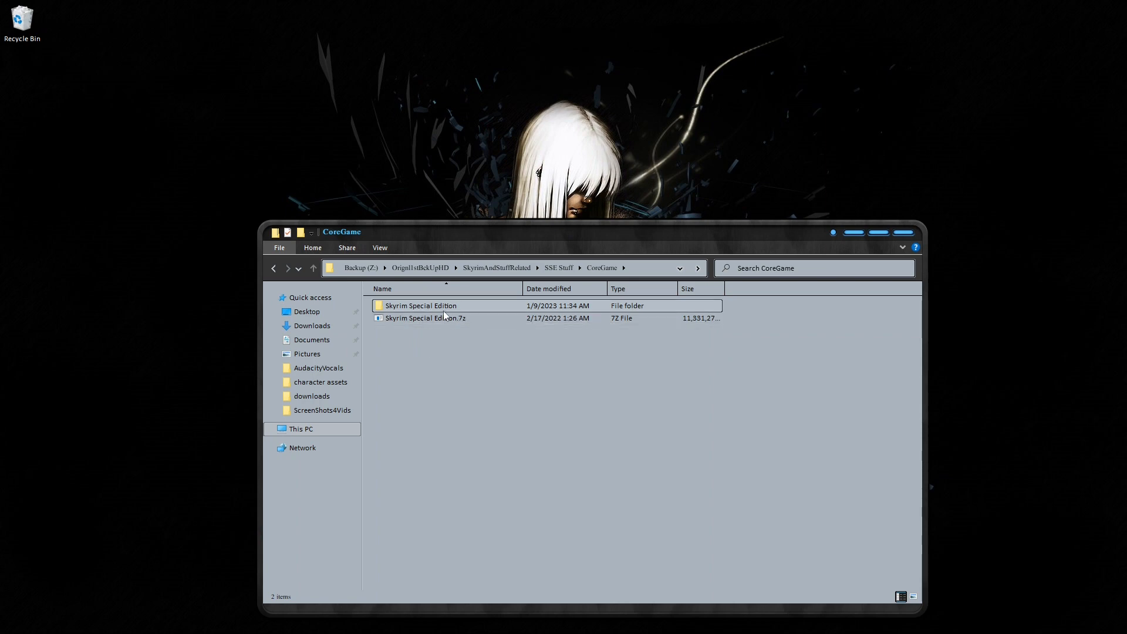
pyautogui.doubleClick(420, 305)
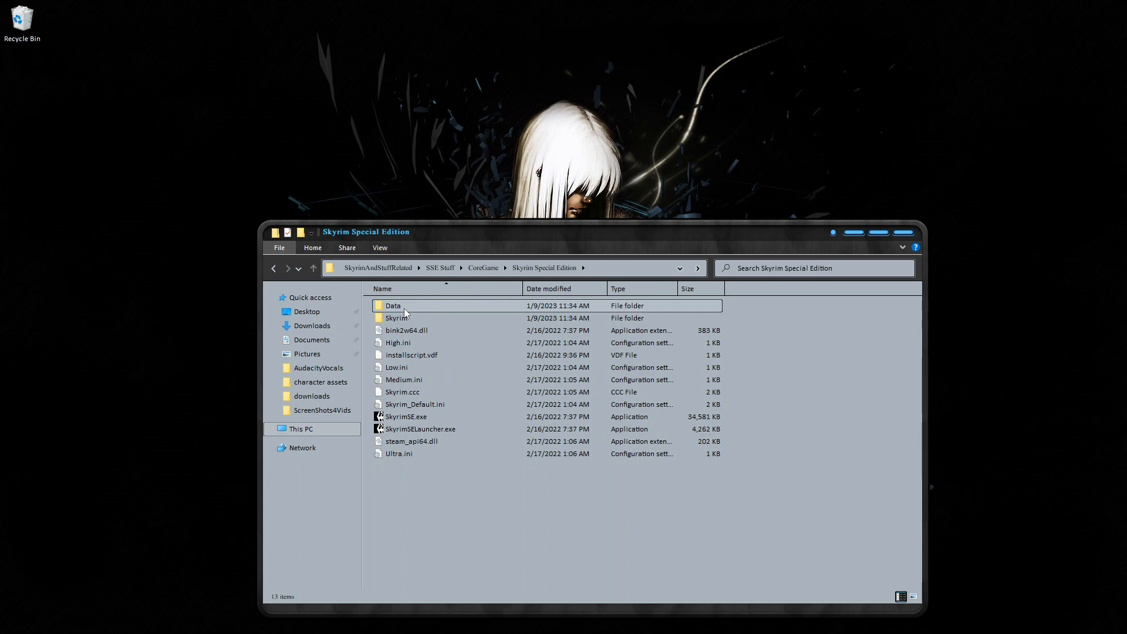
pyautogui.click(317, 269)
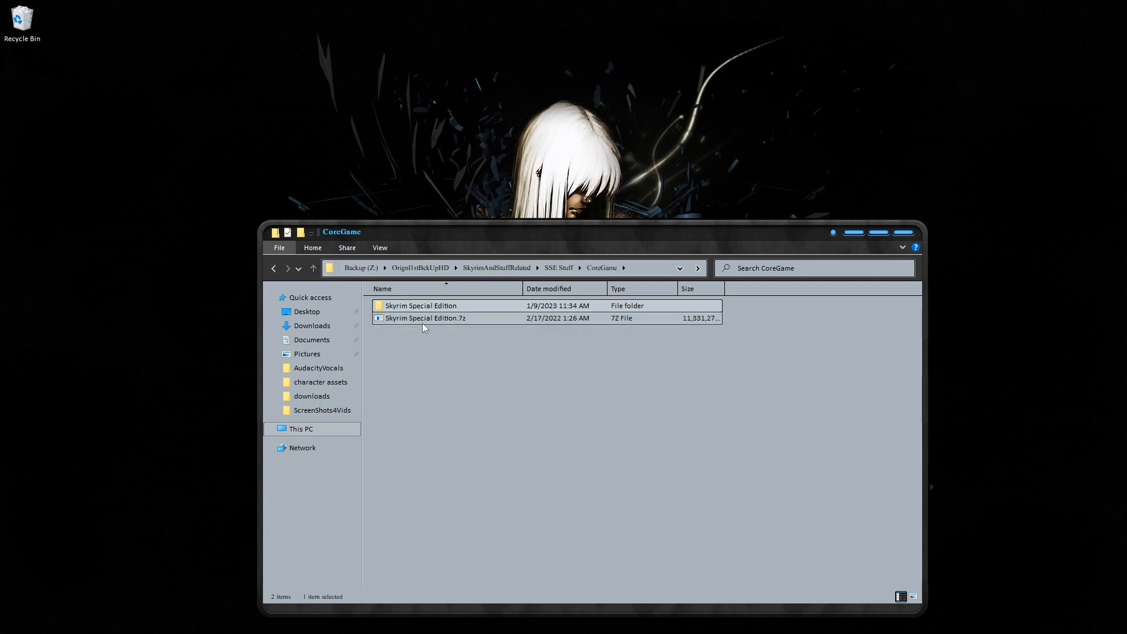
pyautogui.moveTo(421, 323)
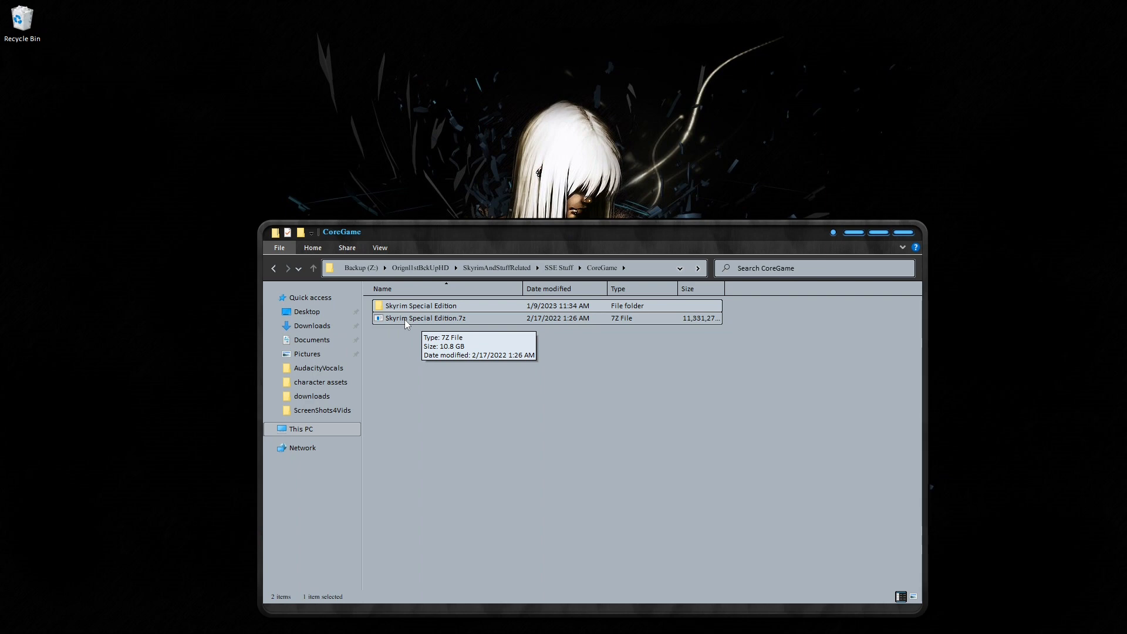
pyautogui.click(427, 321)
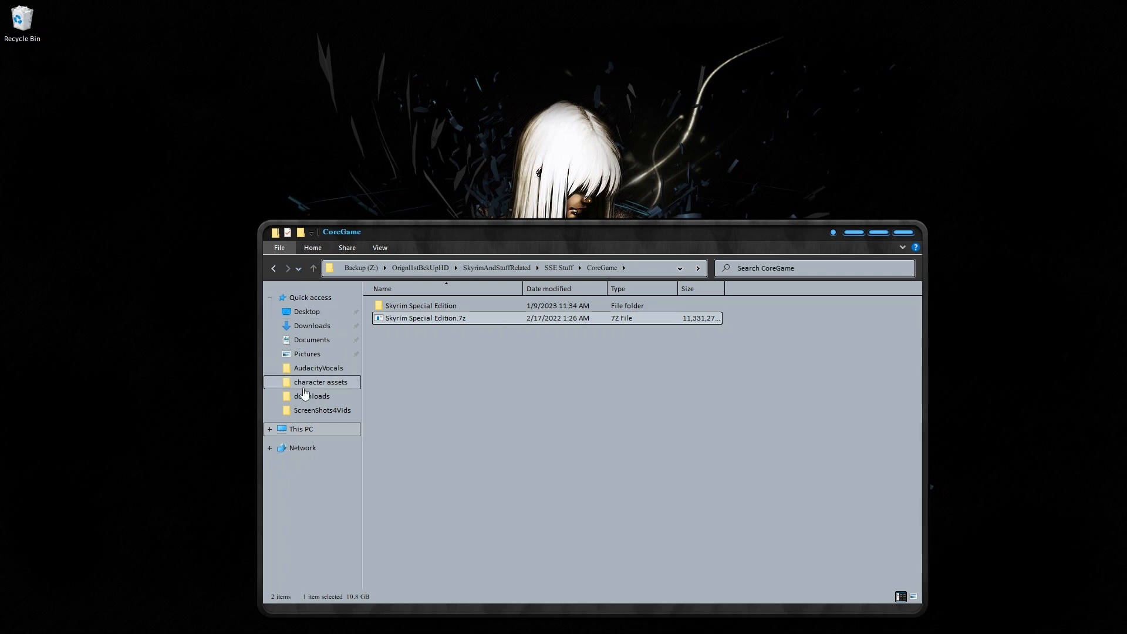
# Browse the contents of the MO2SSE folder on the E: drive and return to the drive's root.
pyautogui.click(301, 430)
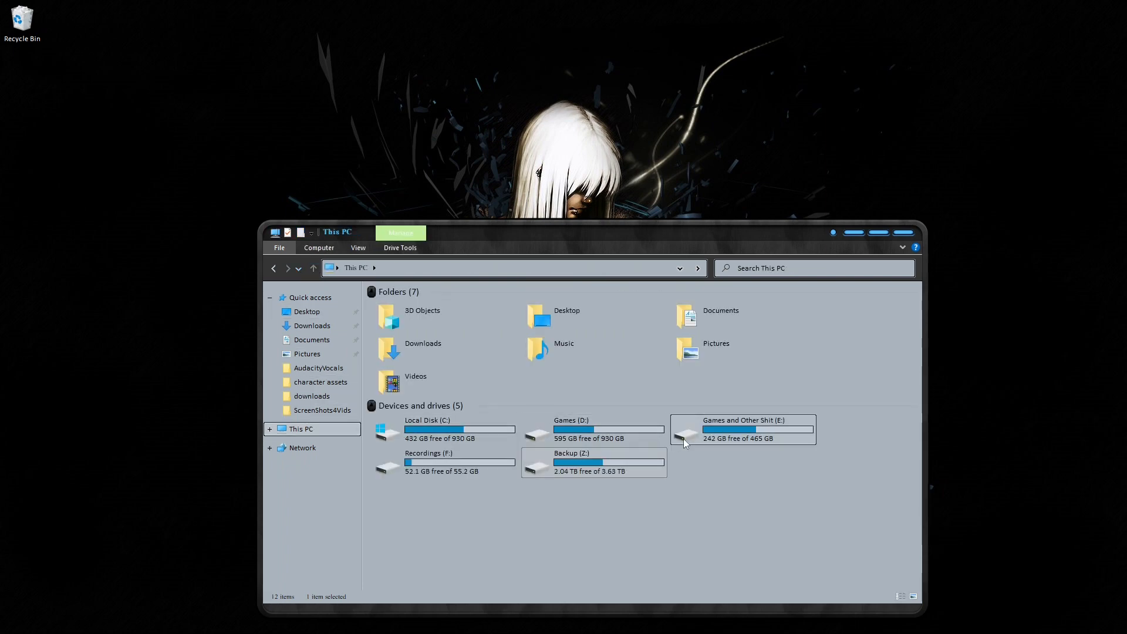
pyautogui.doubleClick(747, 423)
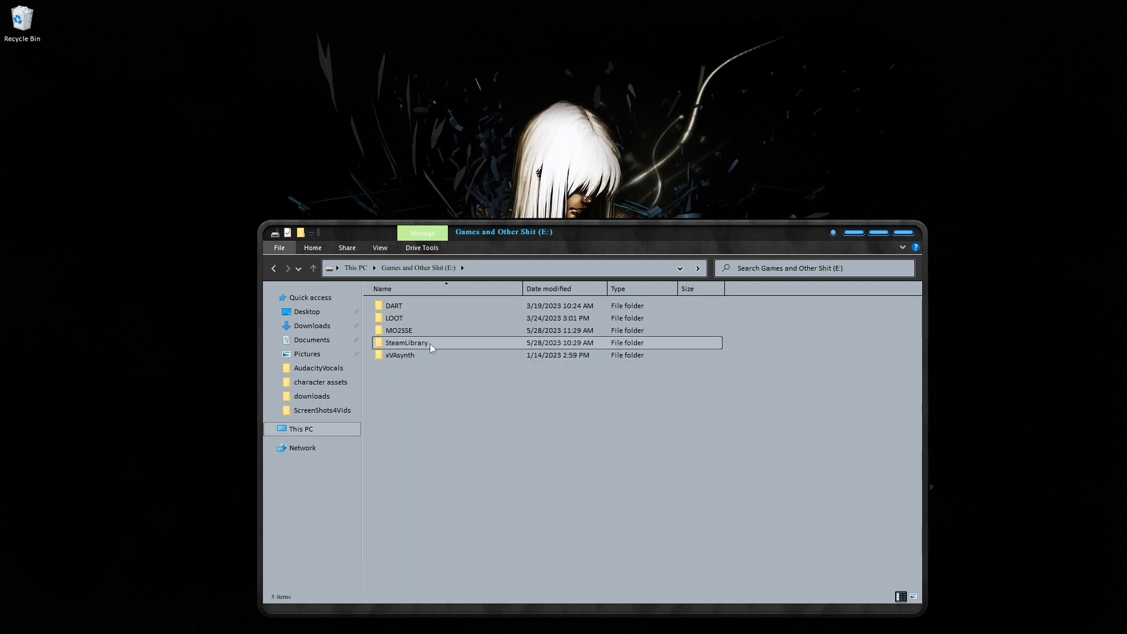
pyautogui.moveTo(450, 343)
pyautogui.moveTo(404, 347)
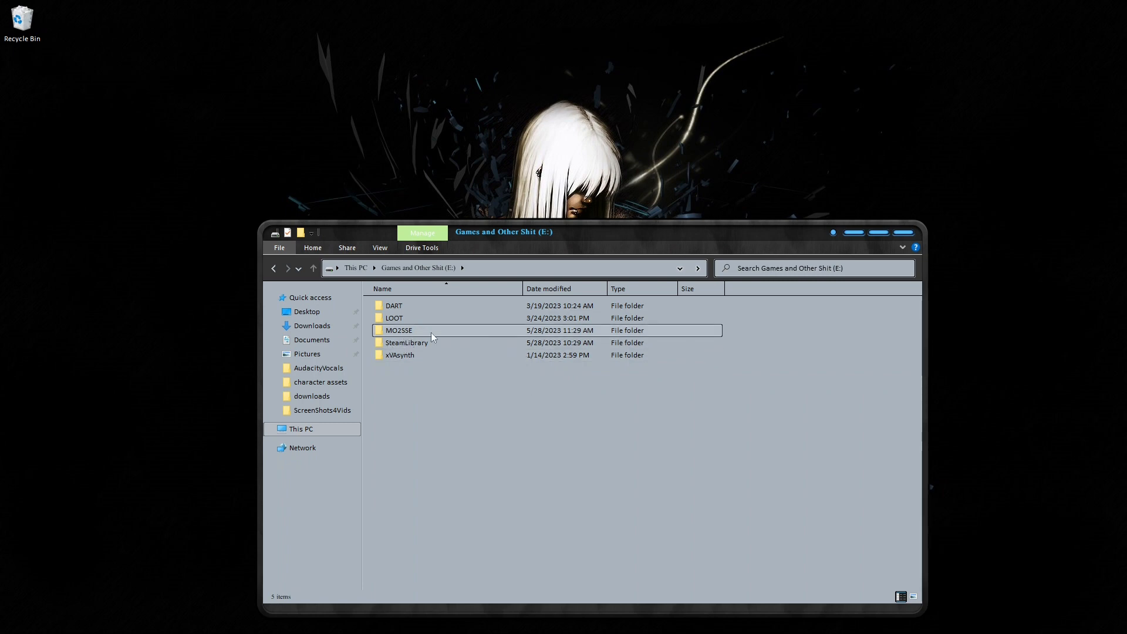
pyautogui.doubleClick(417, 330)
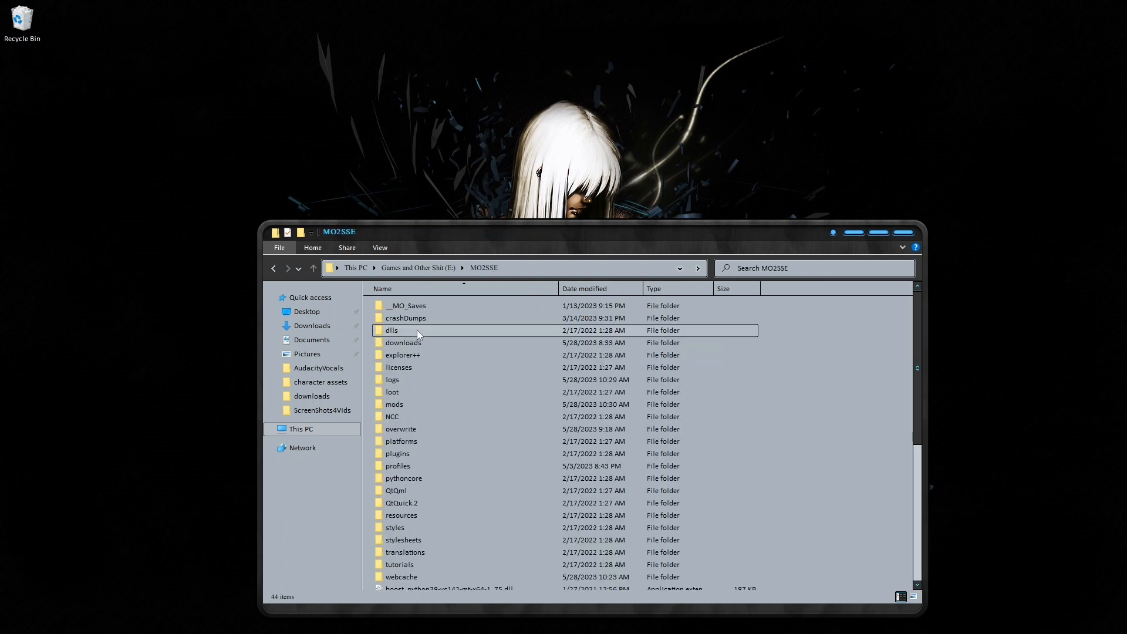
pyautogui.scroll(-7, 396, 552)
pyautogui.scroll(7, 397, 551)
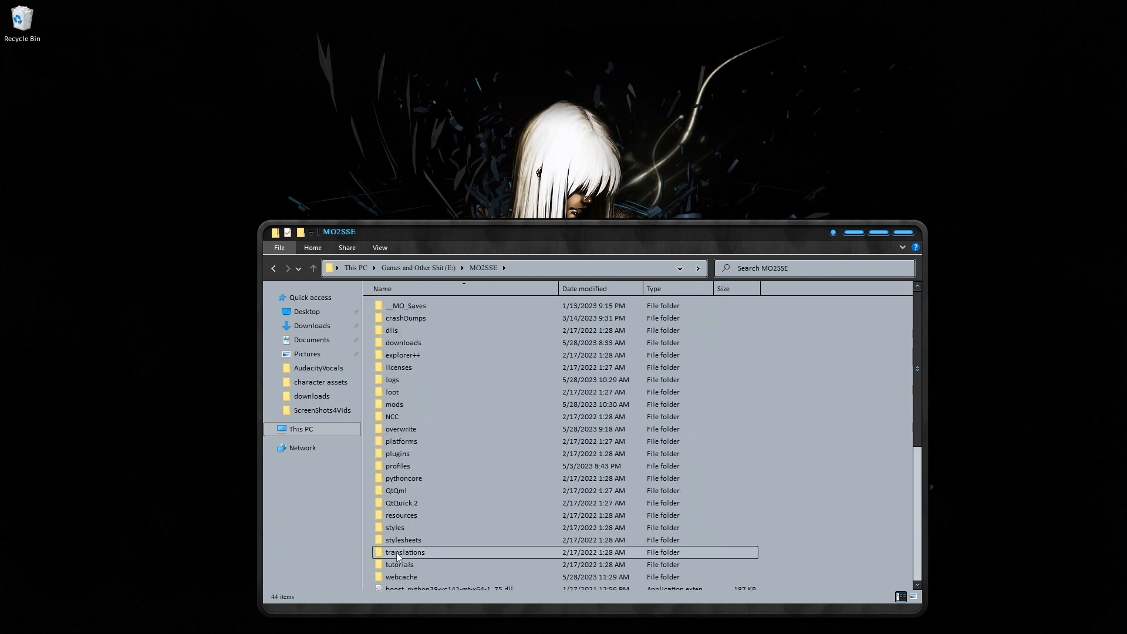
pyautogui.click(313, 268)
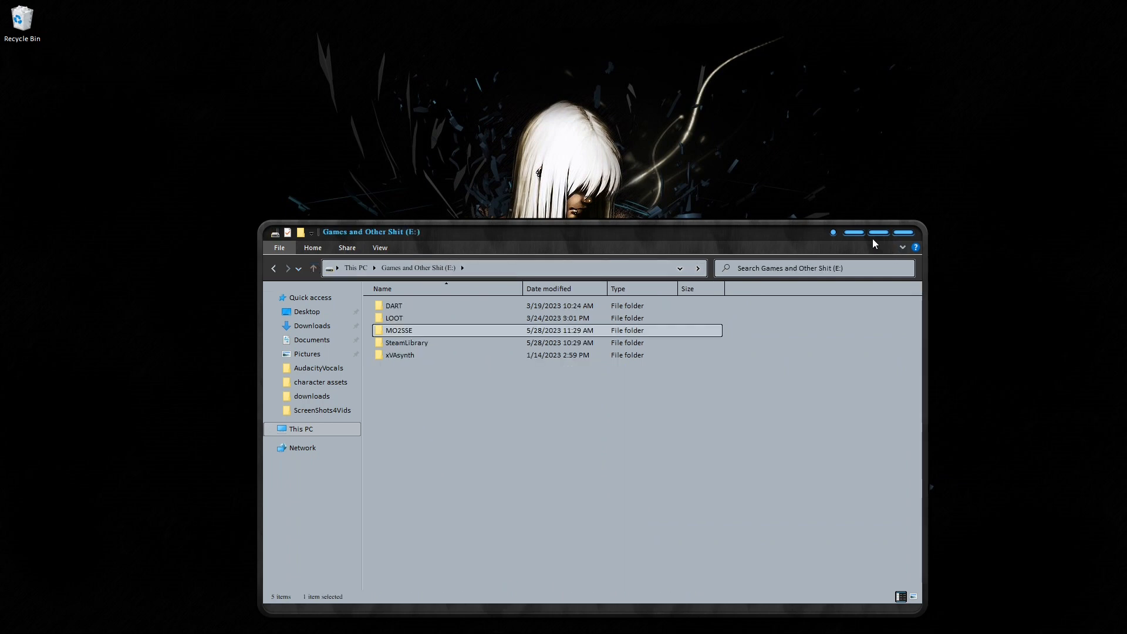
pyautogui.click(856, 233)
pyautogui.moveTo(296, 631)
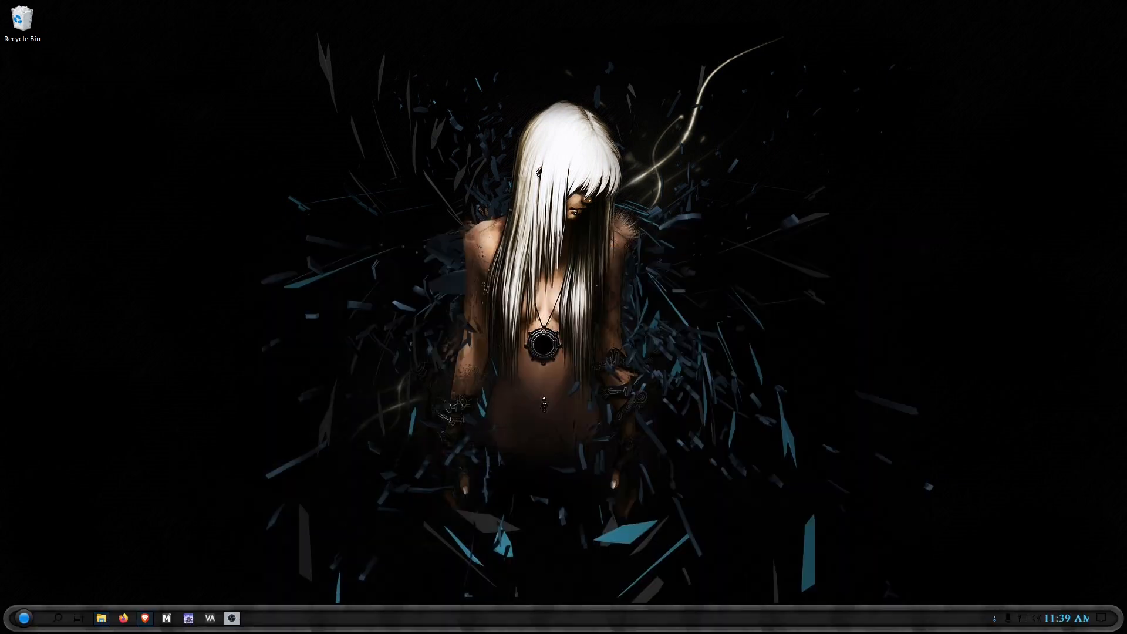
pyautogui.click(101, 618)
# Look inside the steamapps folder of SteamLibrary on the E: drive and return to This PC.
pyautogui.doubleClick(401, 343)
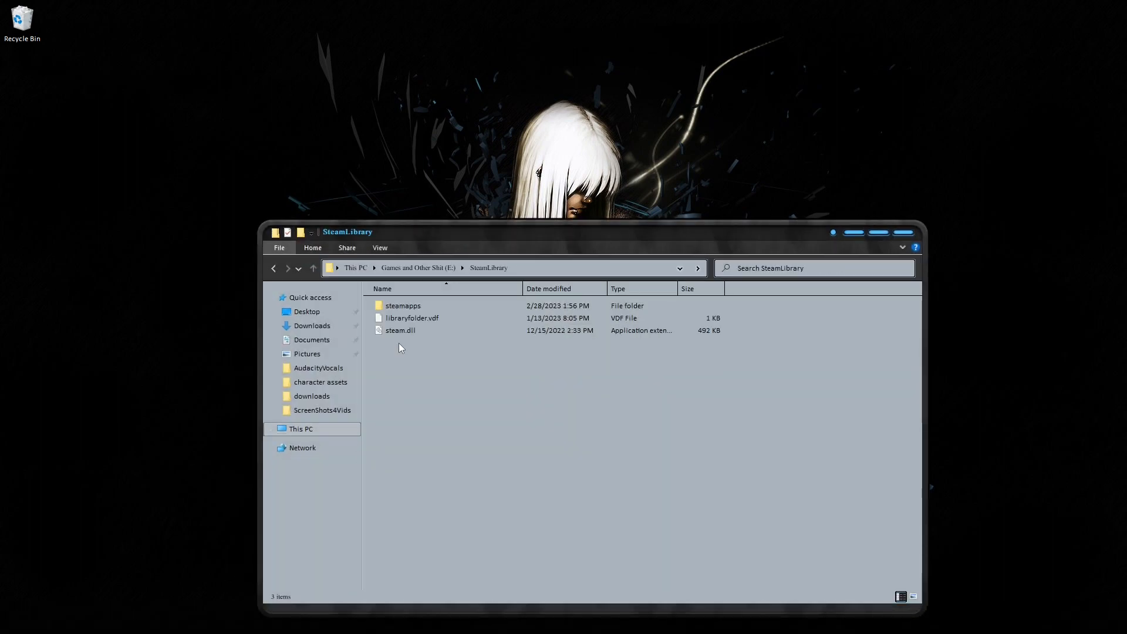
pyautogui.doubleClick(405, 311)
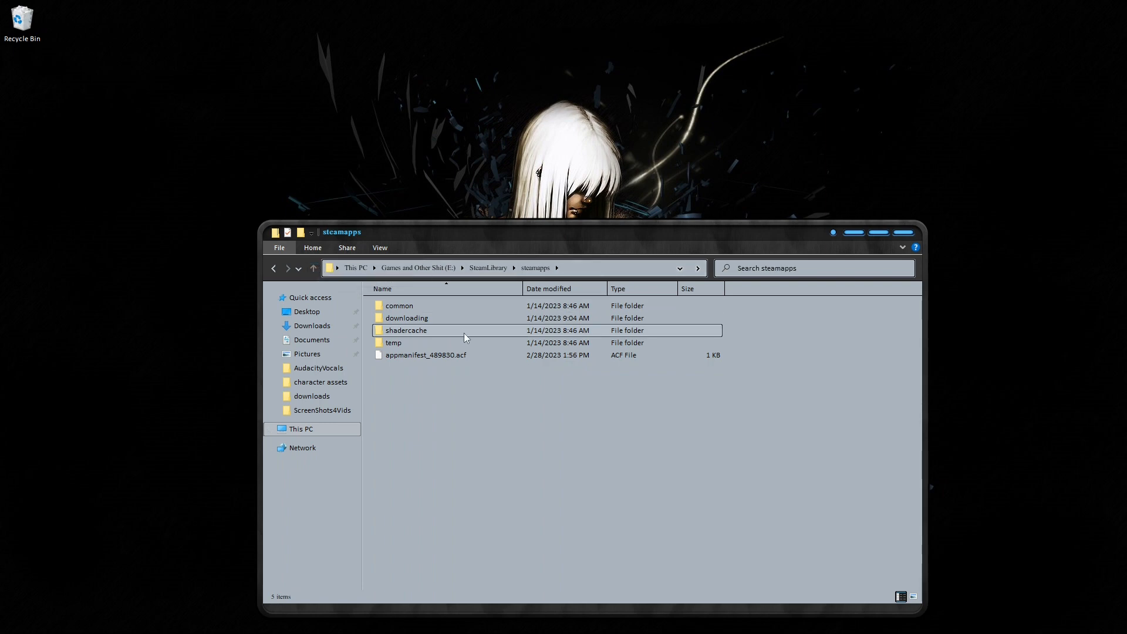
pyautogui.click(314, 268)
pyautogui.click(314, 269)
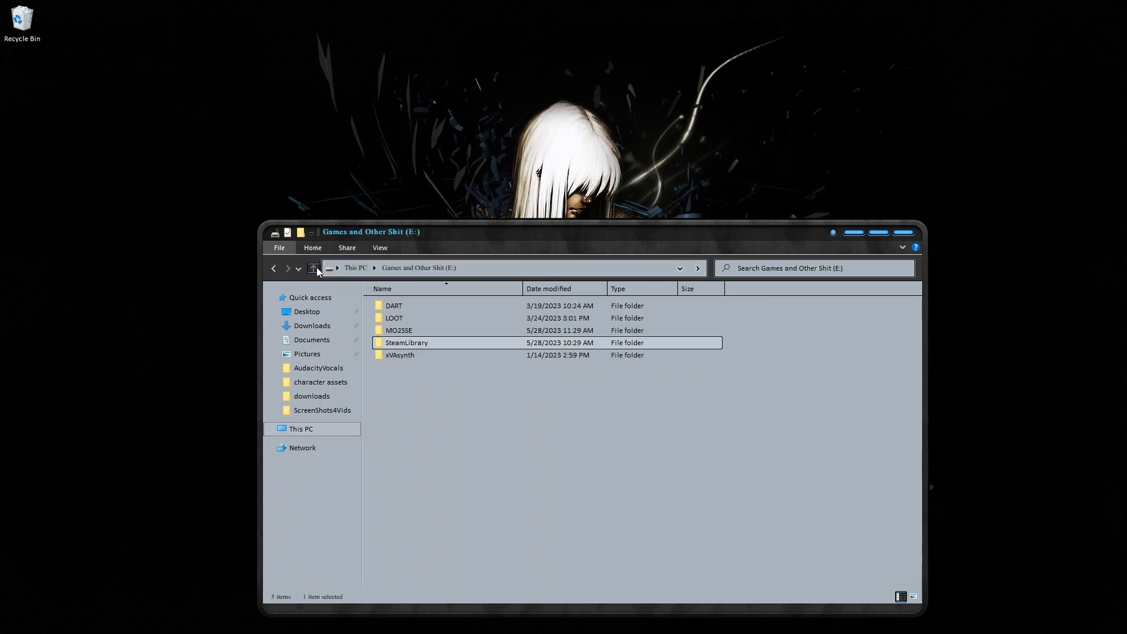
pyautogui.click(314, 268)
# Look inside the Profi folder of SkyrimLEMO2Fldr on the Games (D:) drive and return to This PC.
pyautogui.doubleClick(580, 443)
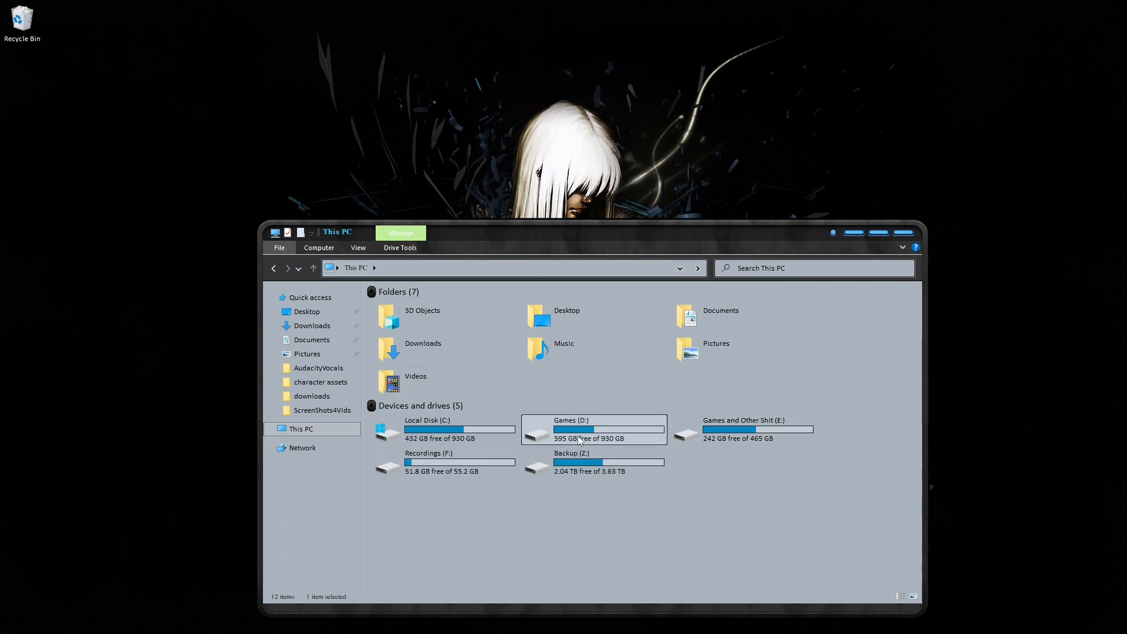
pyautogui.doubleClick(420, 318)
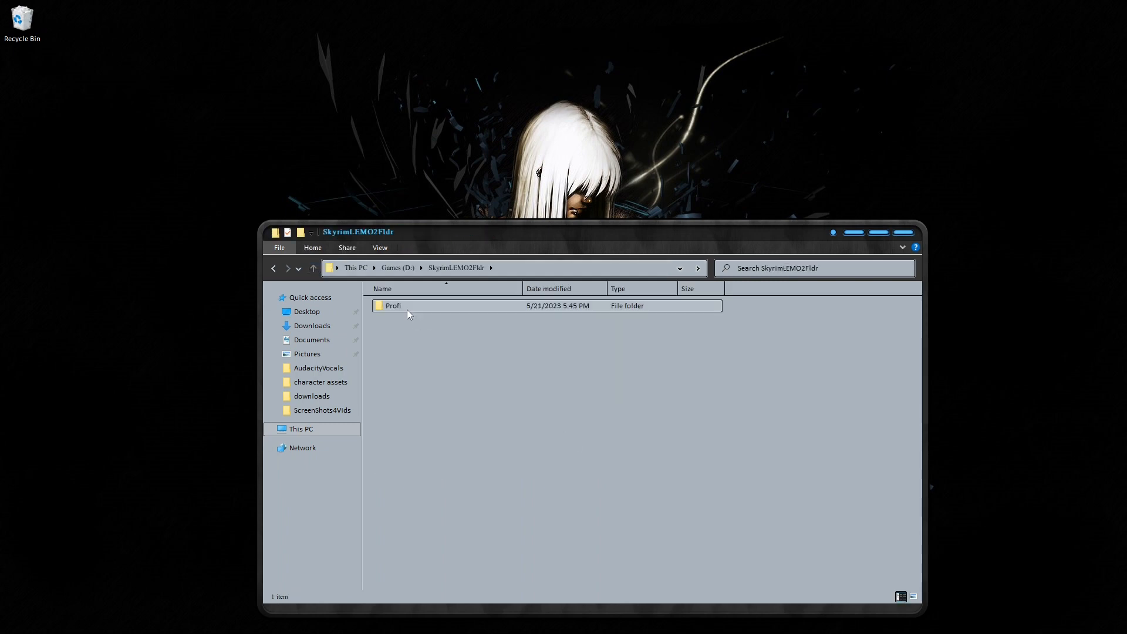
pyautogui.doubleClick(407, 307)
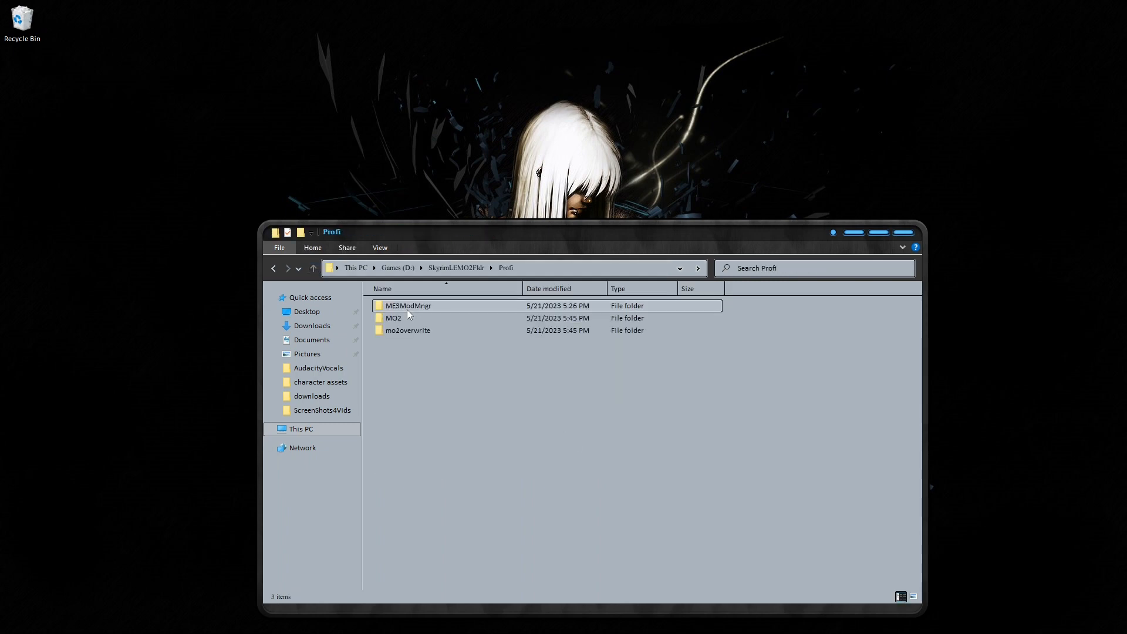
pyautogui.click(314, 268)
pyautogui.click(315, 268)
pyautogui.click(314, 268)
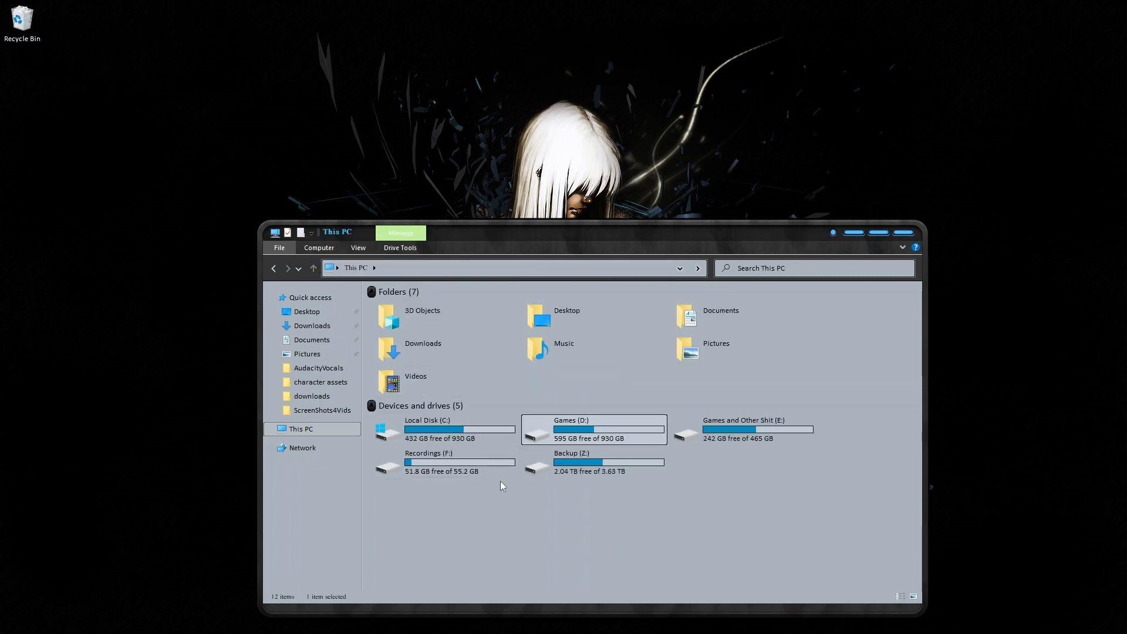
# Open the steamapps folder of Steamm, under ProFi on the Games (D:) drive, and examine its contents.
pyautogui.doubleClick(543, 429)
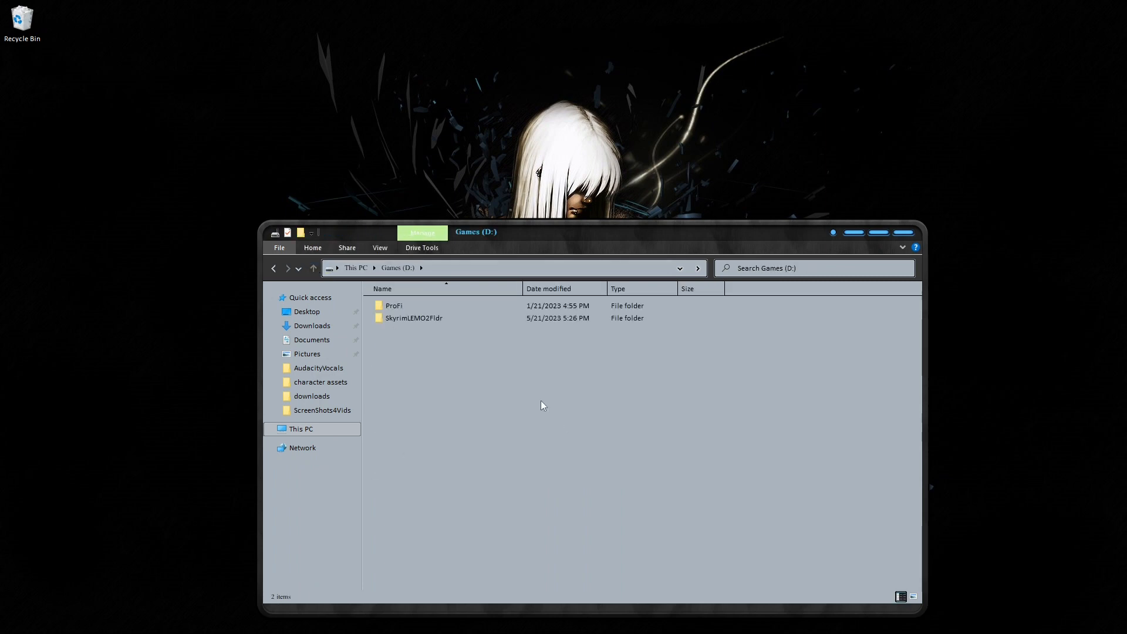
pyautogui.doubleClick(404, 302)
pyautogui.doubleClick(409, 343)
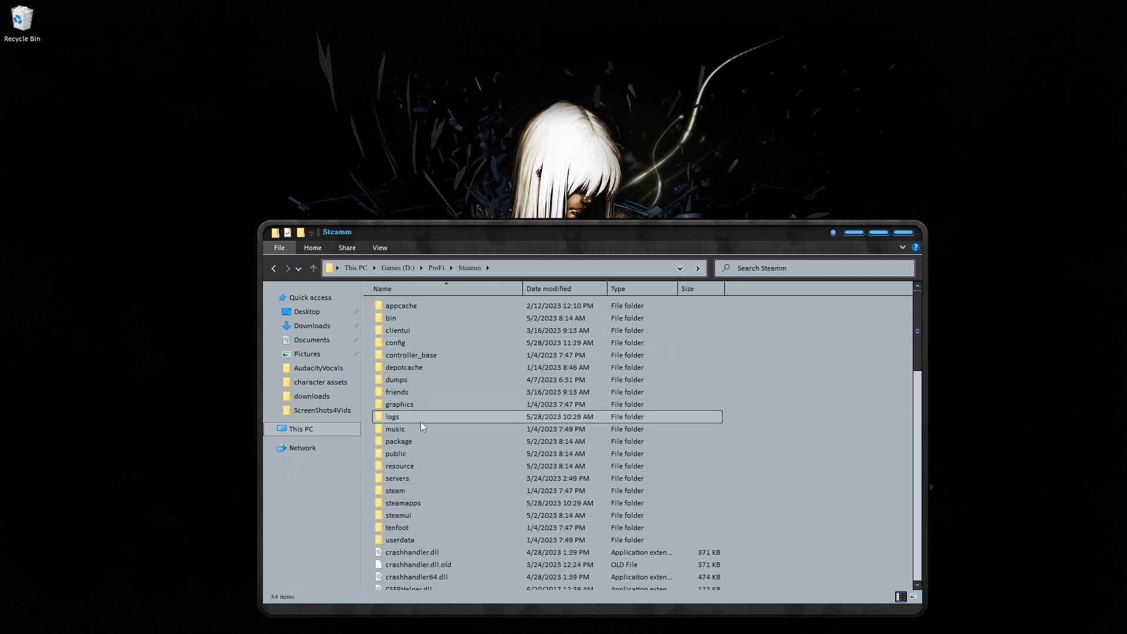
pyautogui.doubleClick(428, 506)
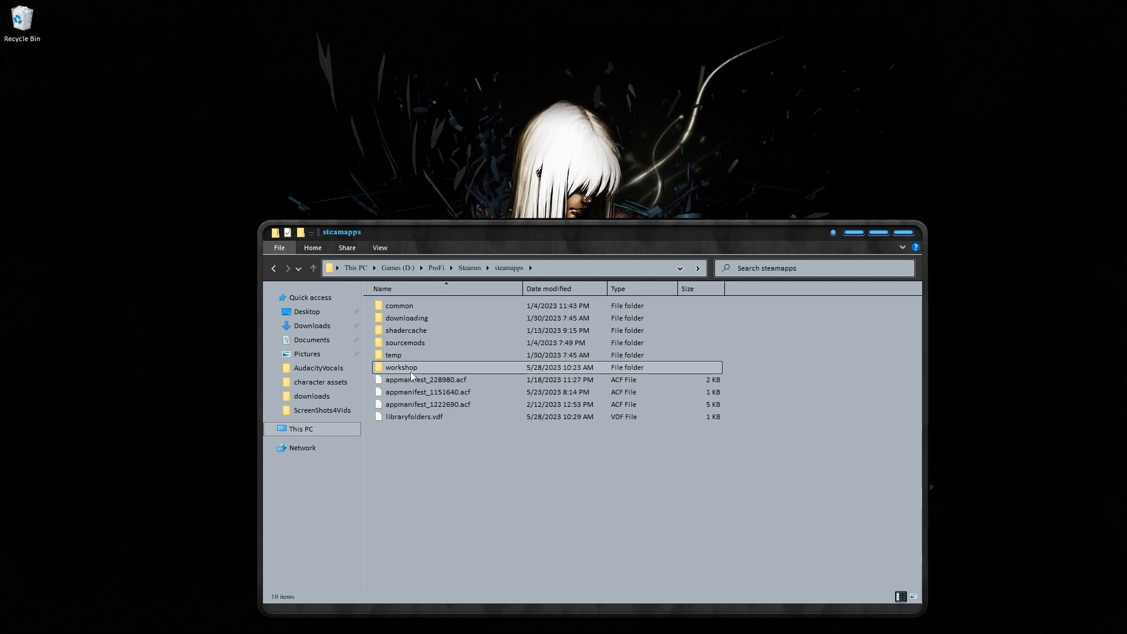
pyautogui.moveTo(410, 371)
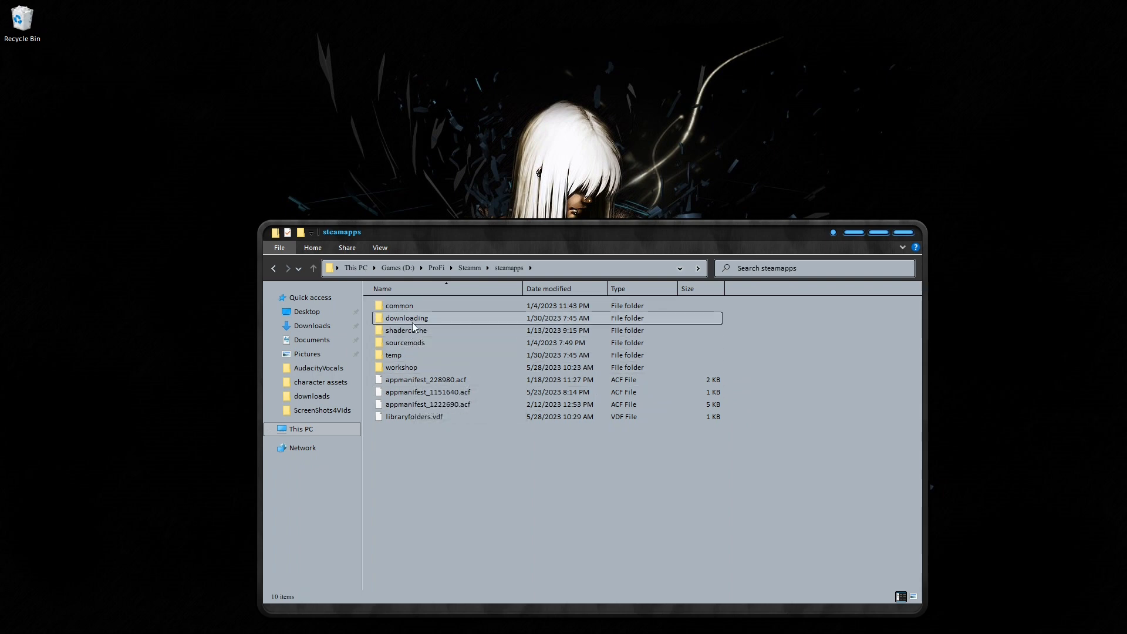
# Leave the steamapps folder for This PC, recheck the root folders of the Games (D:) drive and return to the drive overview.
pyautogui.click(314, 269)
pyautogui.click(314, 269)
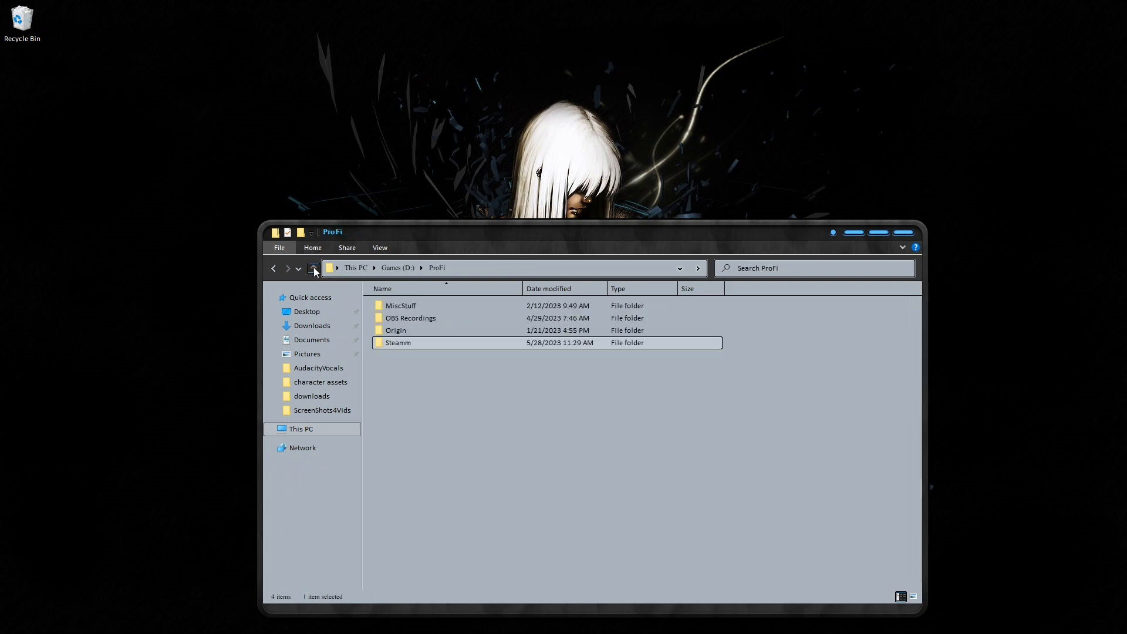
pyautogui.click(314, 269)
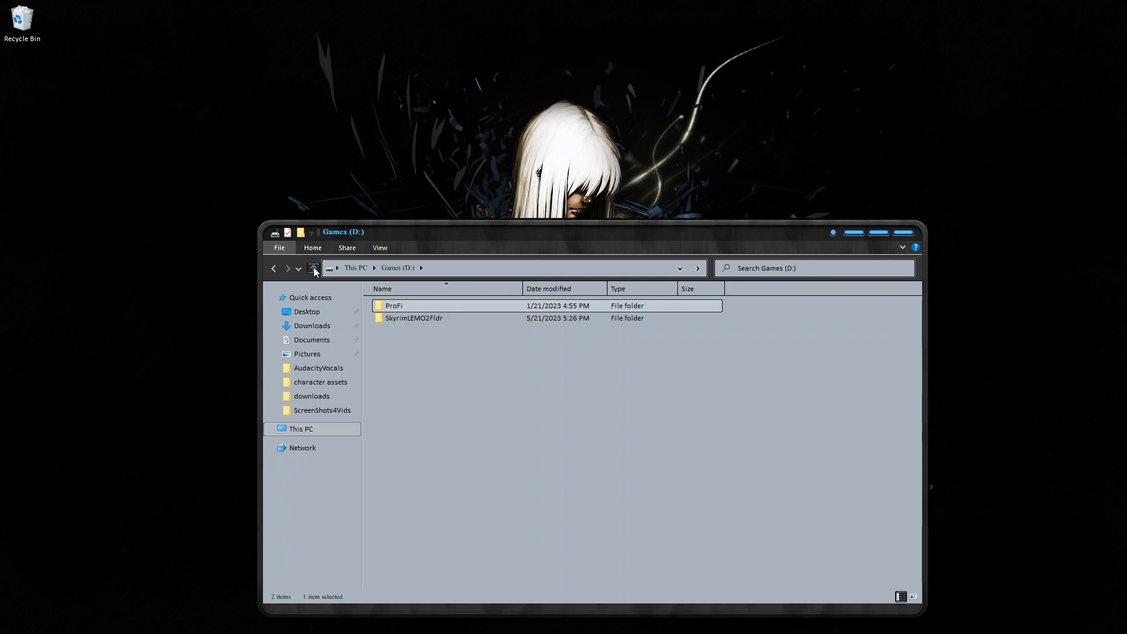
pyautogui.click(314, 269)
pyautogui.doubleClick(584, 439)
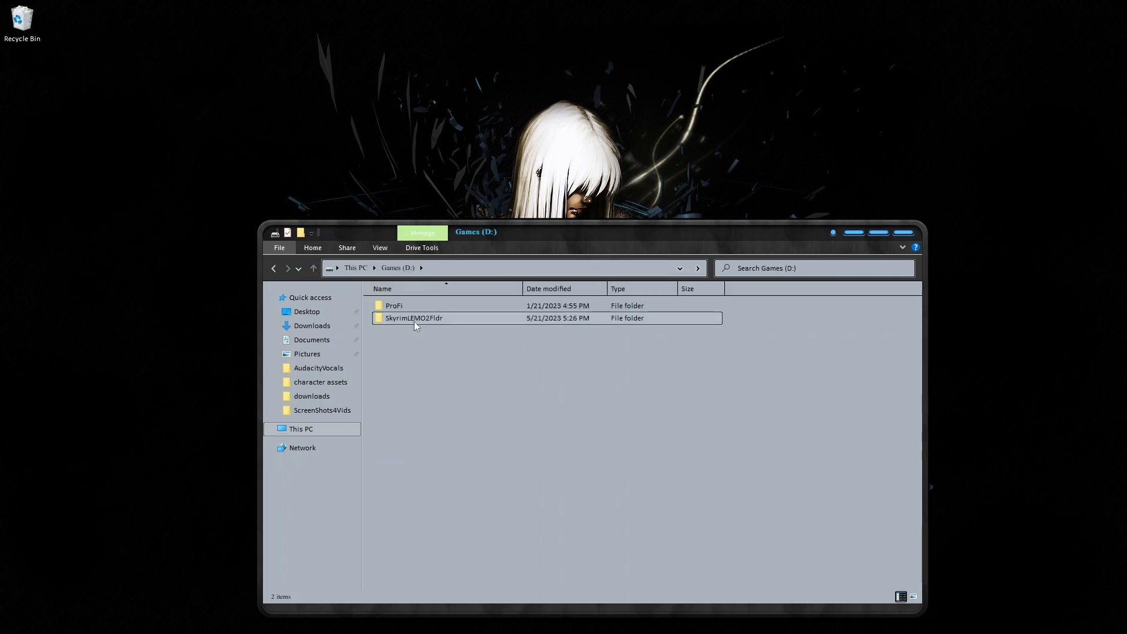
pyautogui.click(314, 268)
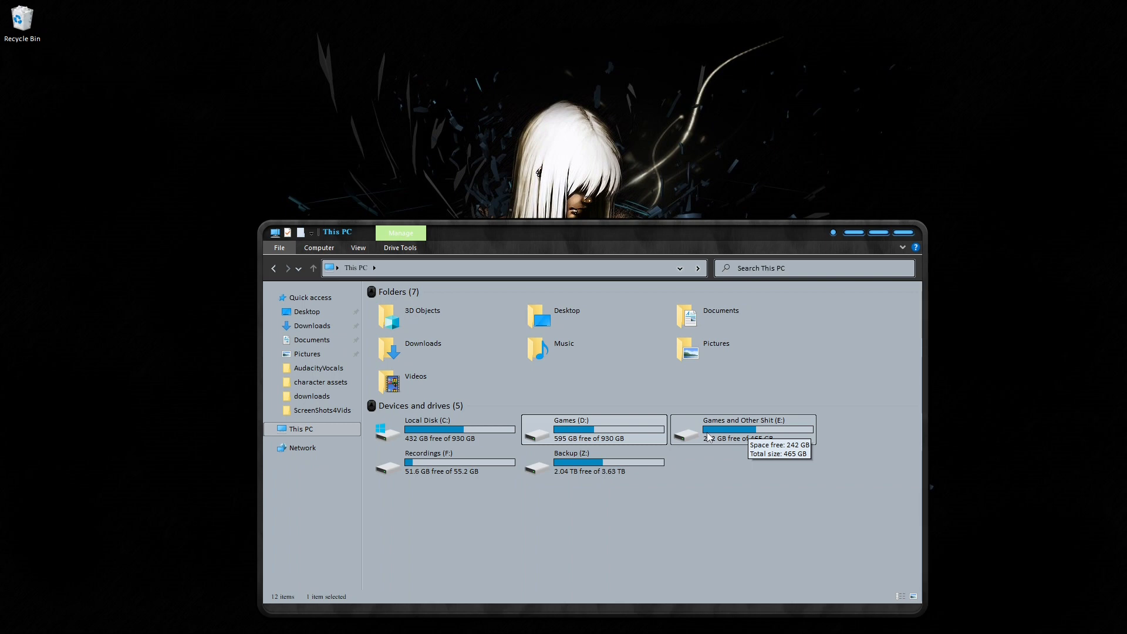
# Review the root folders of the Games (D:), E: and Local Disk (C:) drives, return to This PC and minimize the file window.
pyautogui.doubleClick(555, 433)
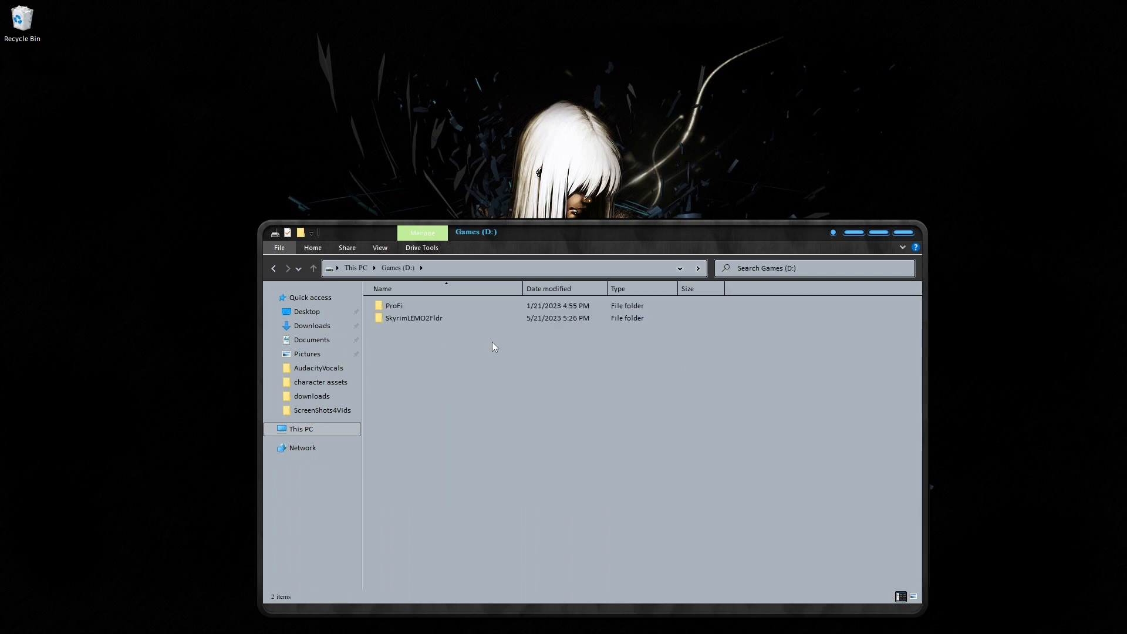
pyautogui.click(313, 268)
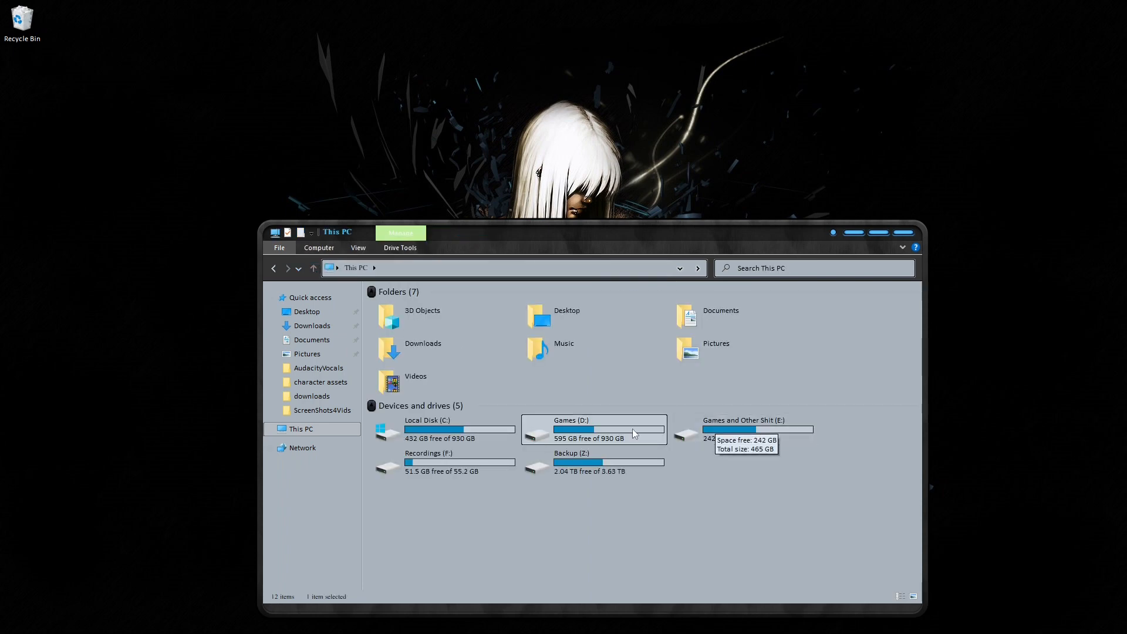
pyautogui.doubleClick(721, 431)
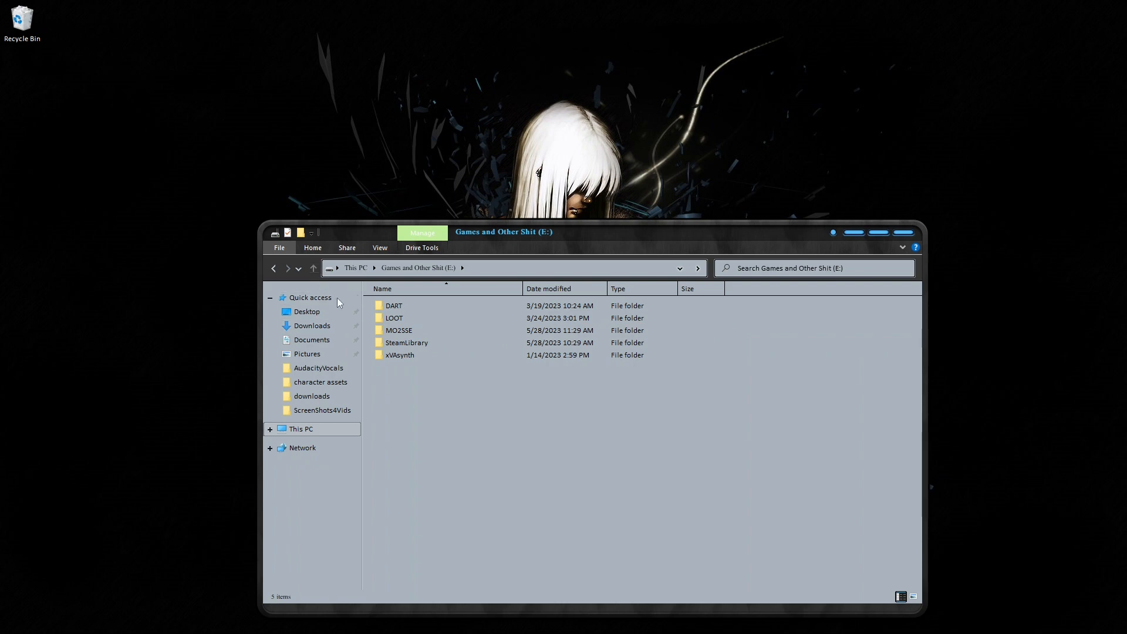
pyautogui.click(314, 268)
pyautogui.doubleClick(444, 439)
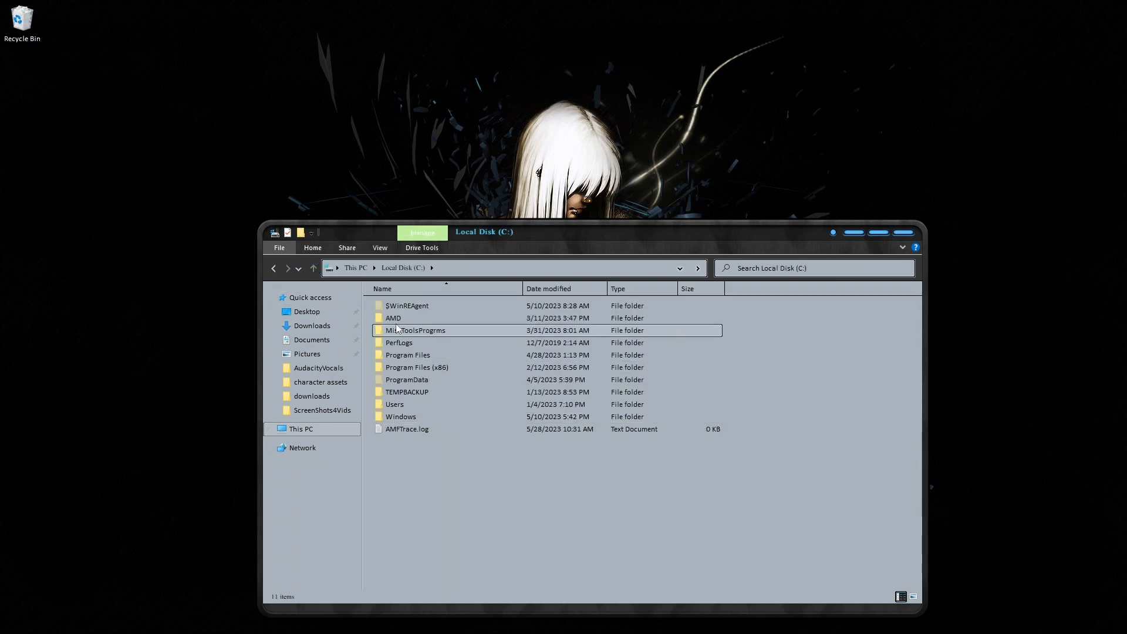
pyautogui.click(320, 269)
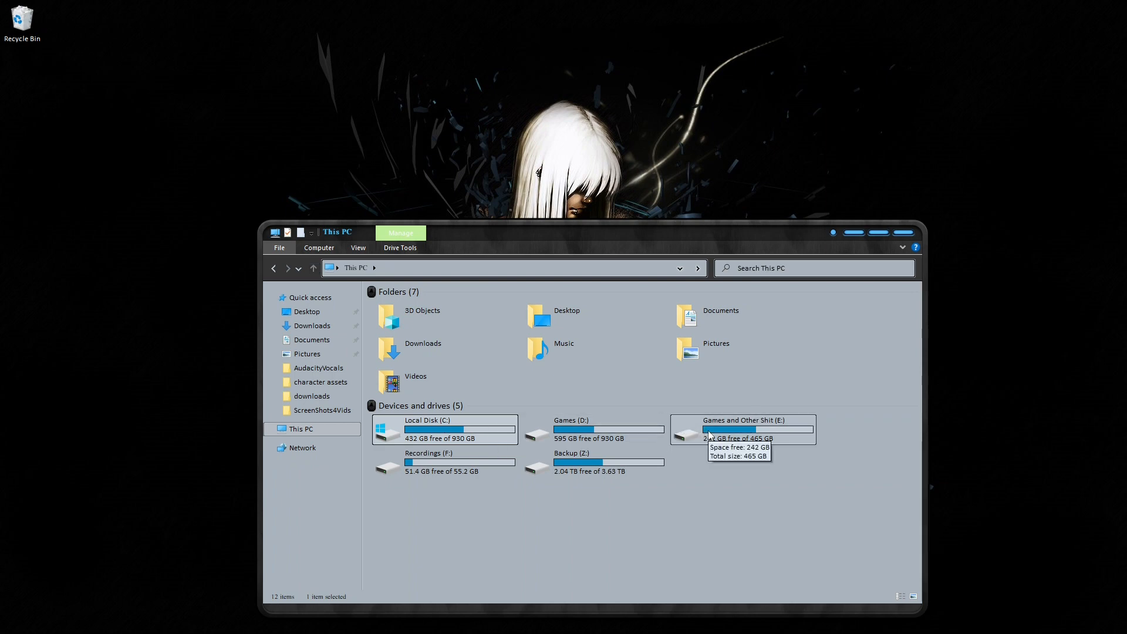
pyautogui.click(854, 232)
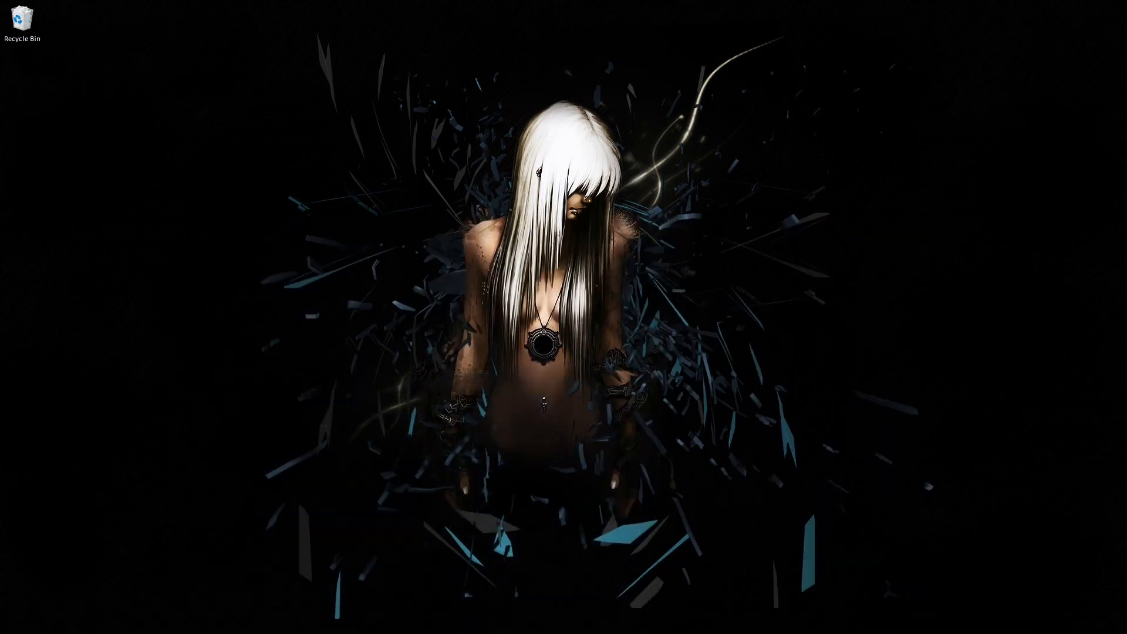
# Launch Steam in offline mode and open the game library.
pyautogui.click(22, 620)
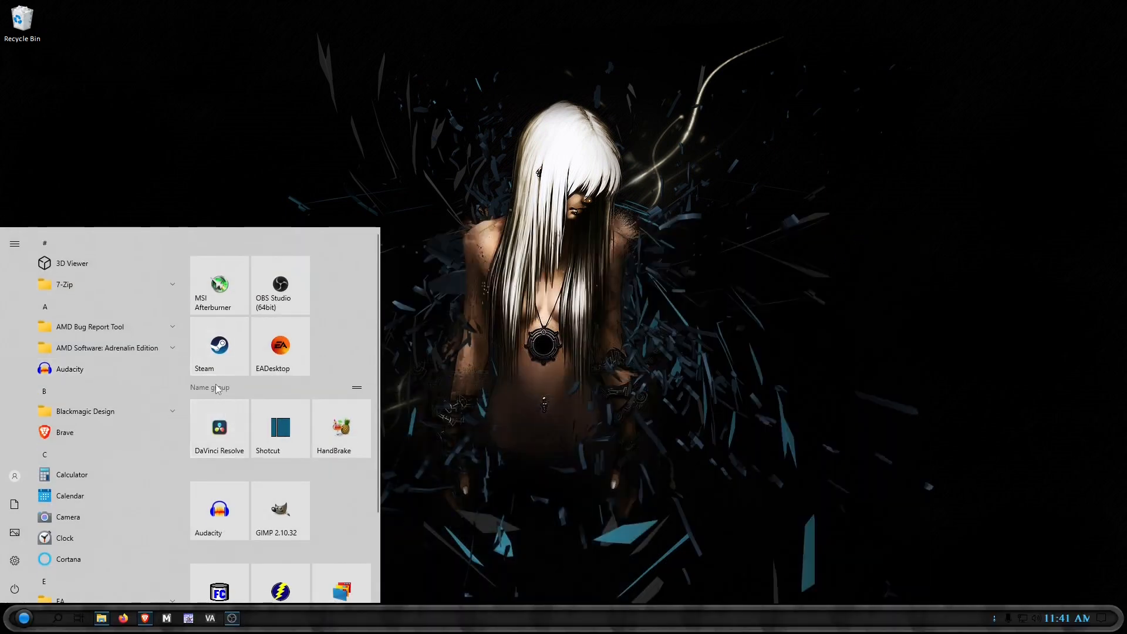
pyautogui.click(211, 361)
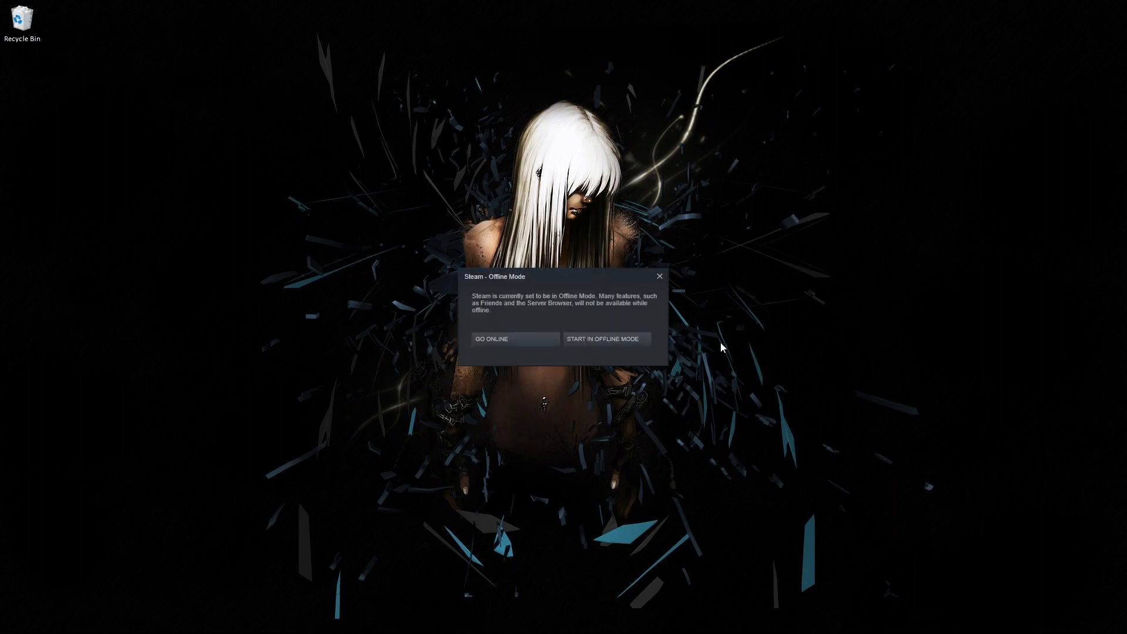
pyautogui.click(615, 341)
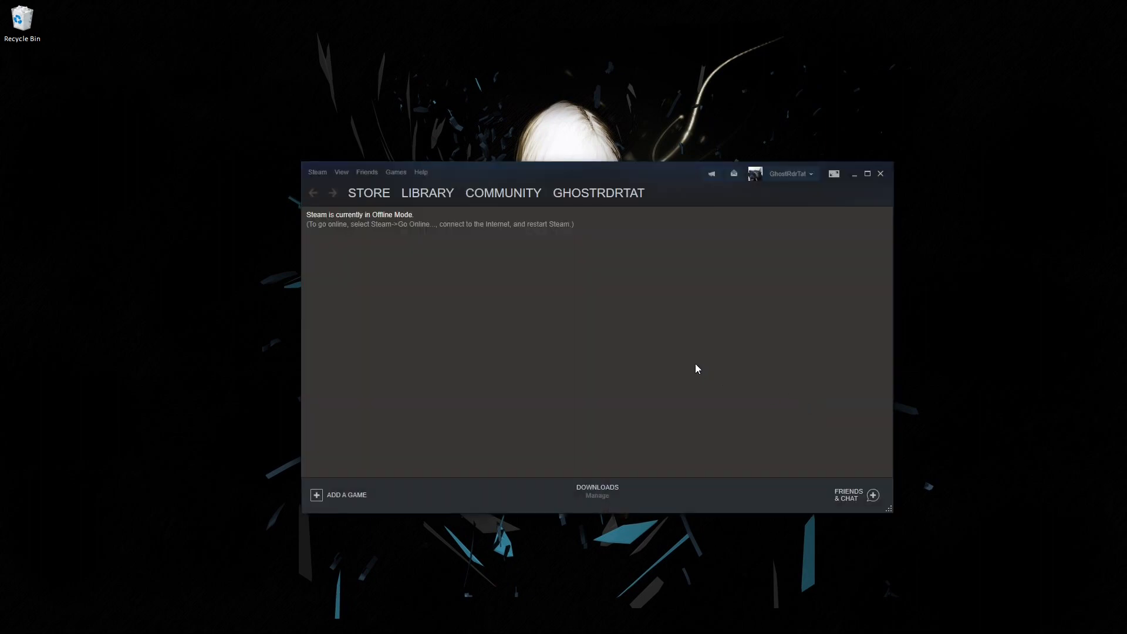
pyautogui.click(424, 195)
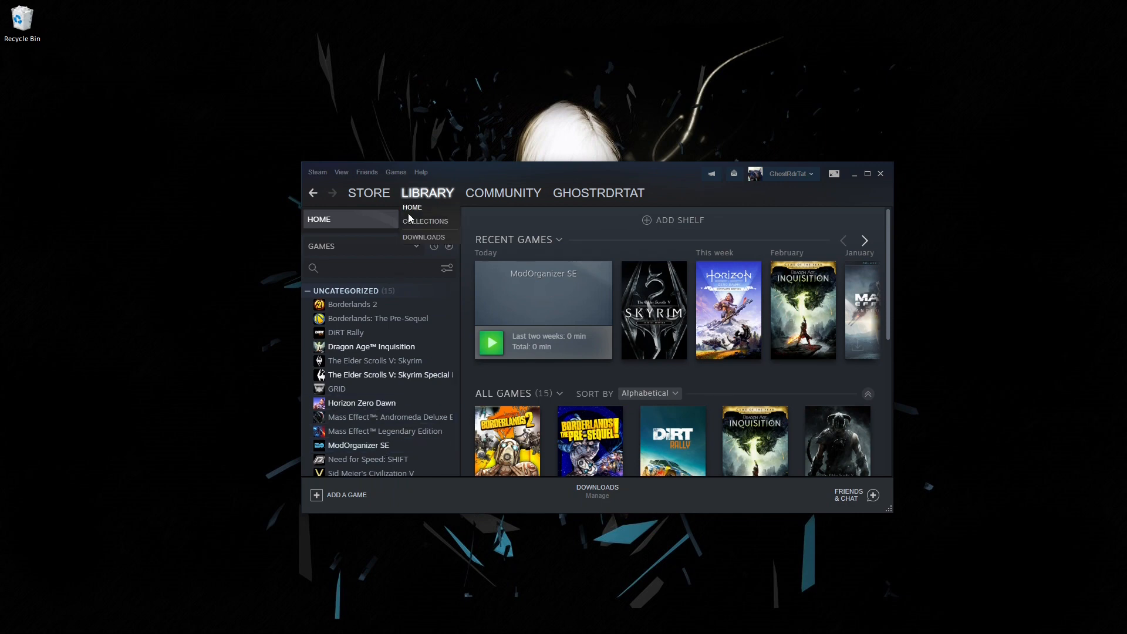
# Look through the programs that can be added as a non-Steam game and close the list without adding any.
pyautogui.click(349, 496)
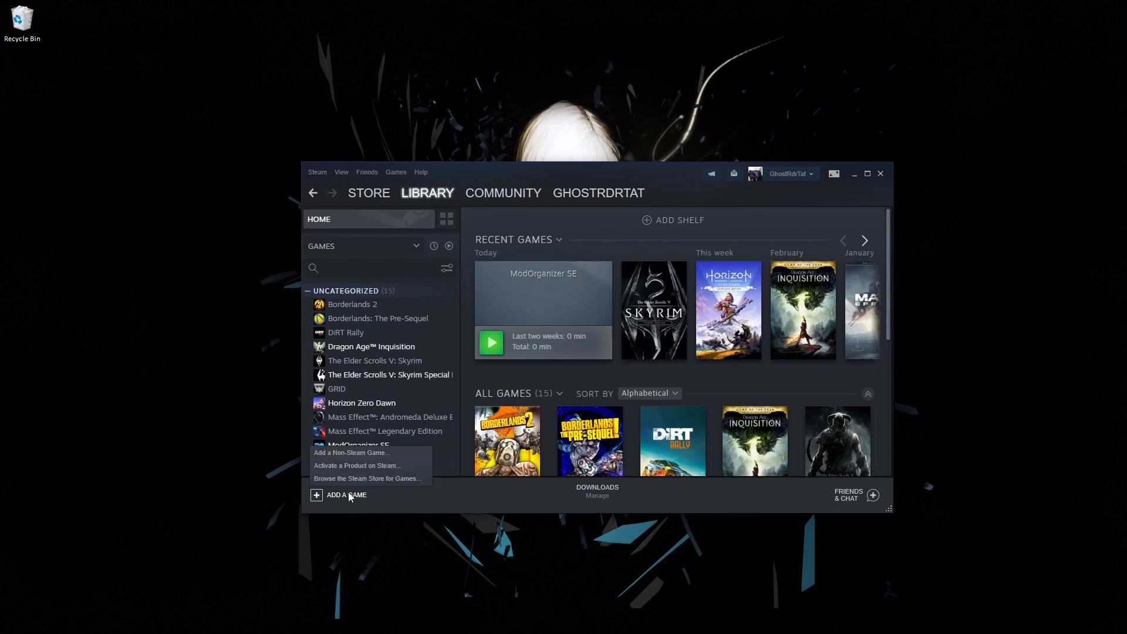
pyautogui.click(364, 454)
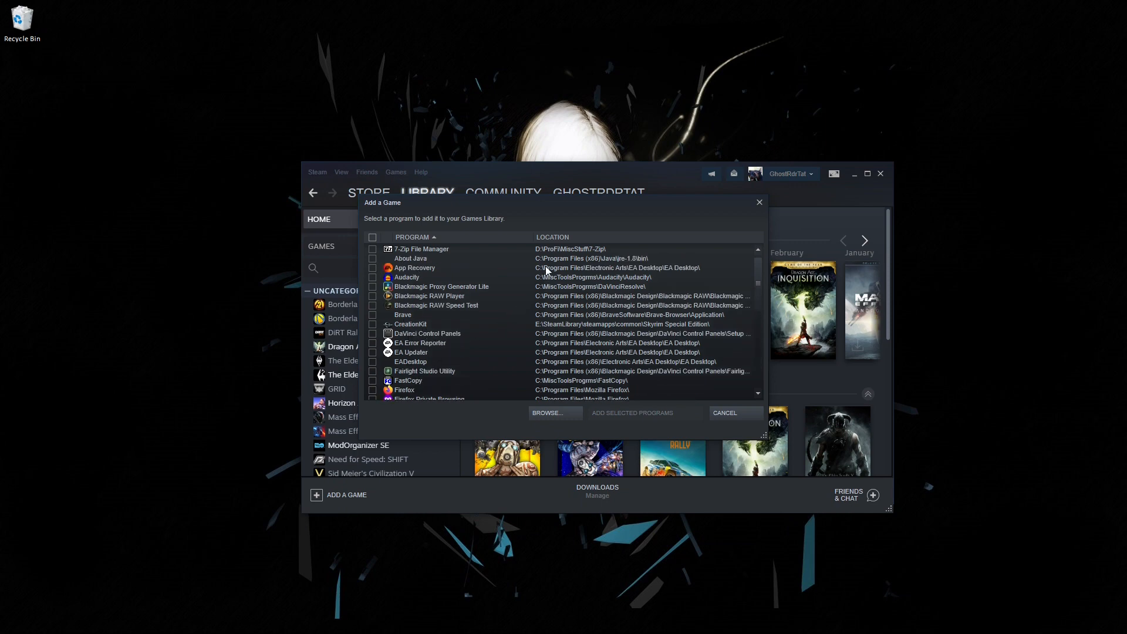
pyautogui.scroll(-10, 559, 351)
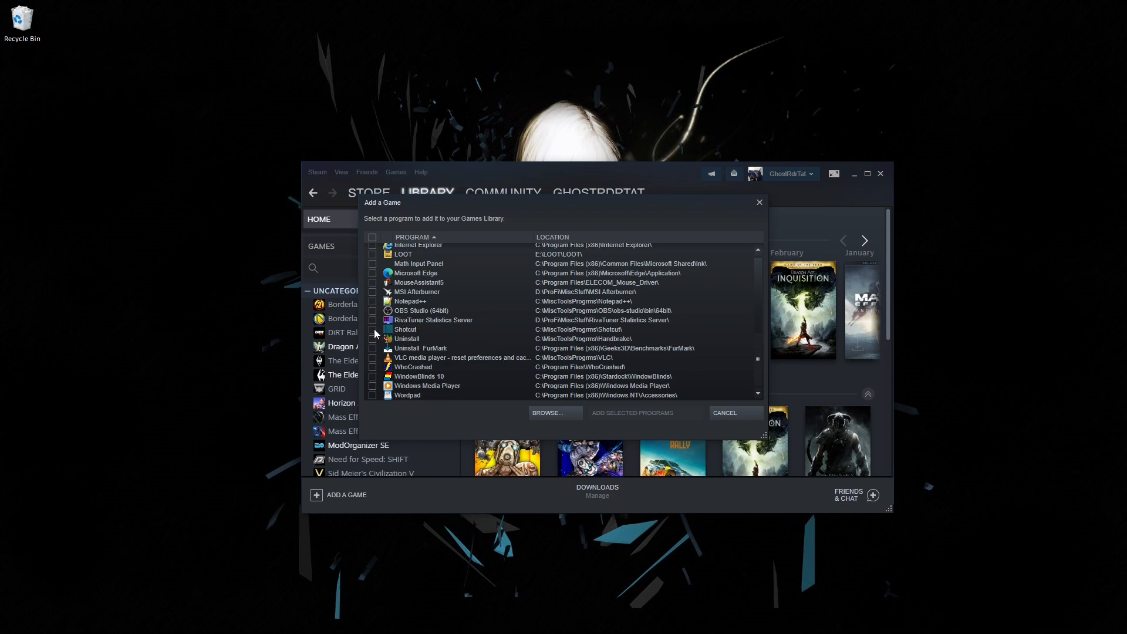
pyautogui.click(760, 203)
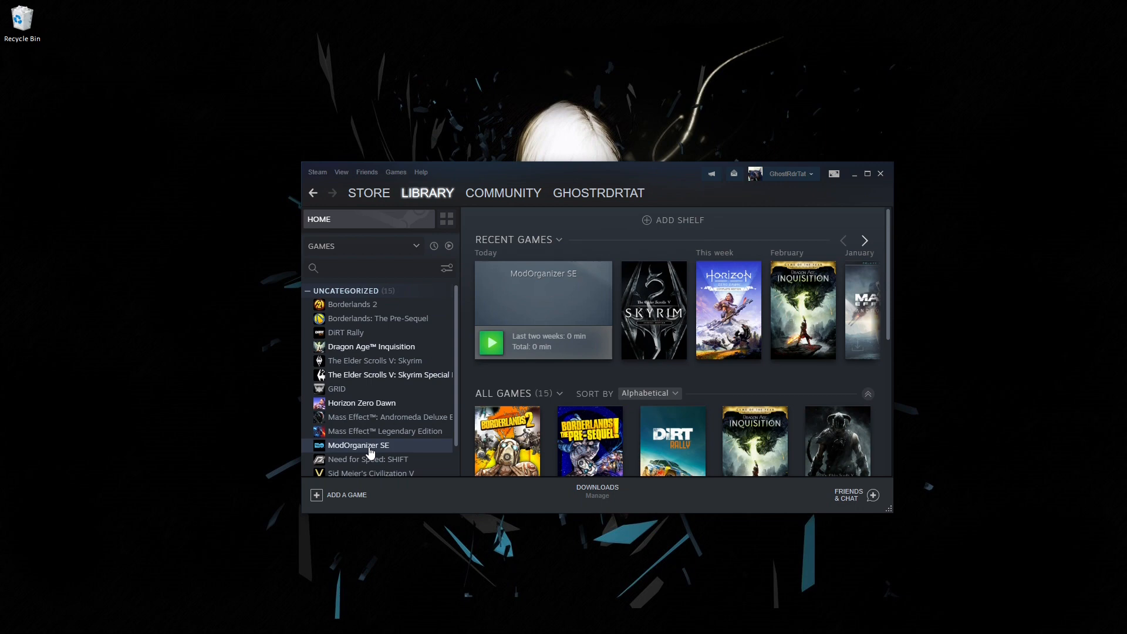
# Launch ModOrganizer SE from the Steam library and close the Steam window.
pyautogui.click(370, 447)
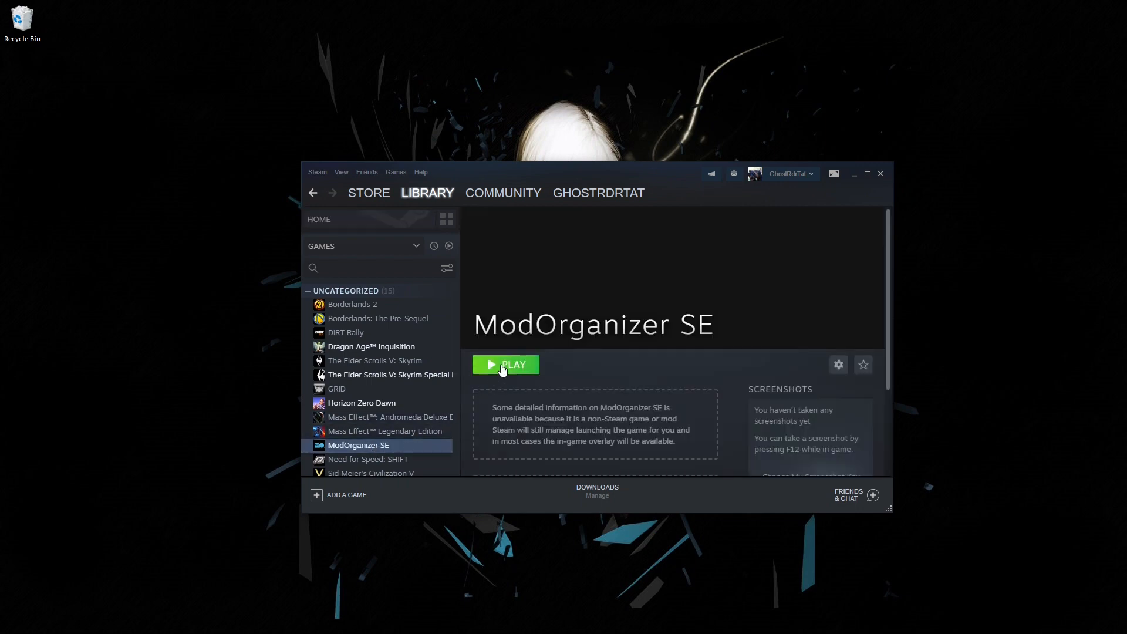
pyautogui.click(502, 367)
pyautogui.click(878, 175)
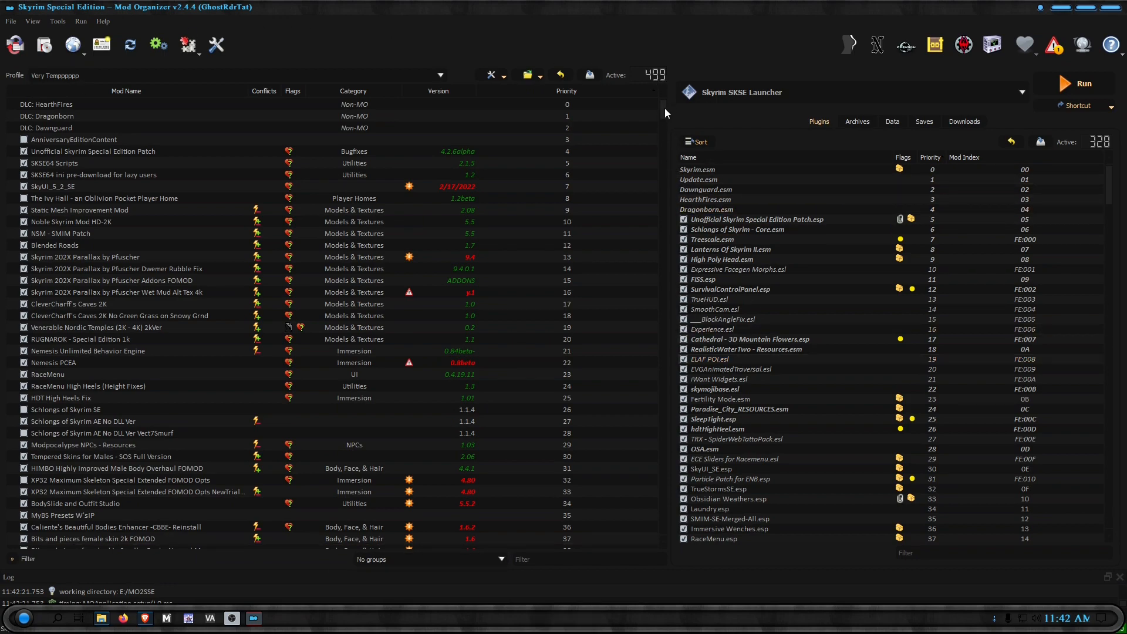
# Examine the ends of the mod and plugin lists, and check the Theme settings without changing them.
pyautogui.moveTo(664, 108); pyautogui.dragTo(674, 544)
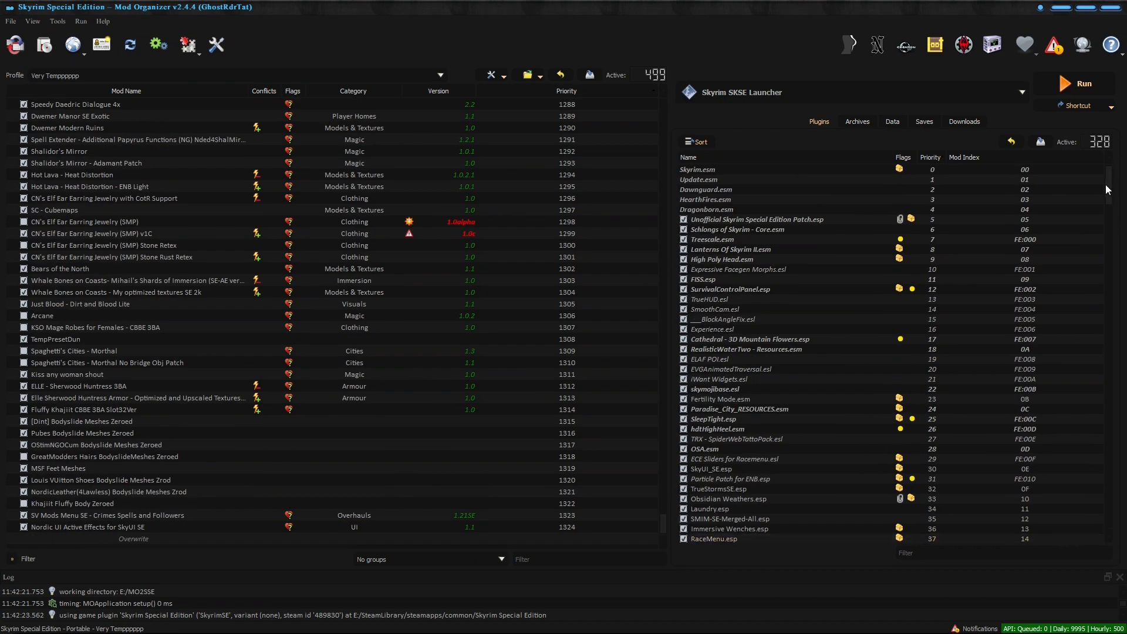
pyautogui.moveTo(1110, 193); pyautogui.dragTo(1111, 514)
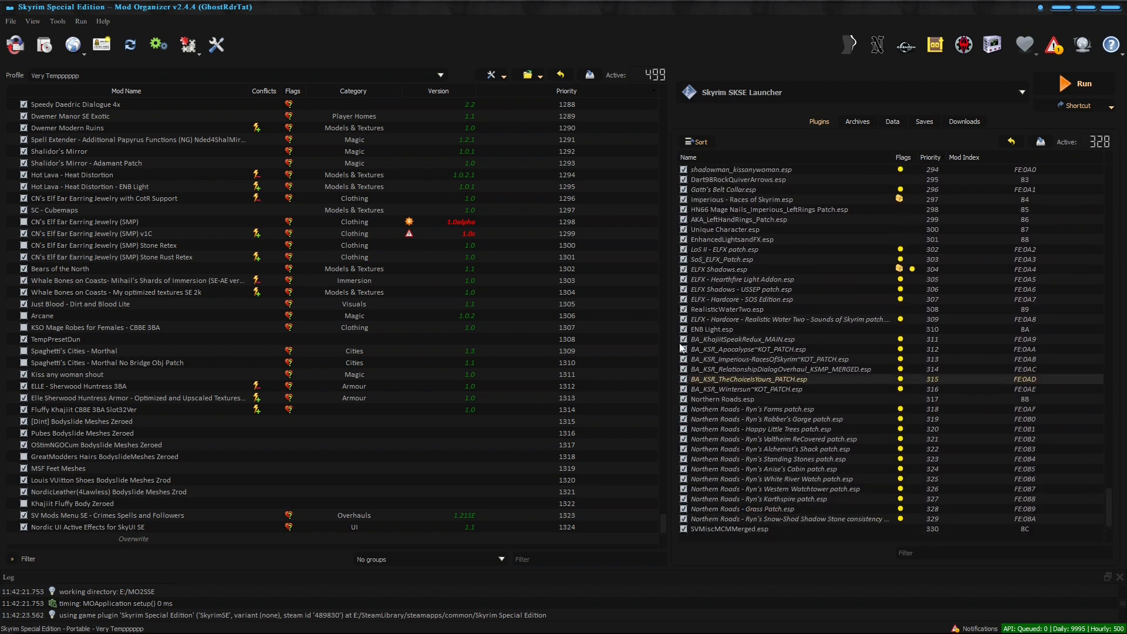
pyautogui.click(213, 46)
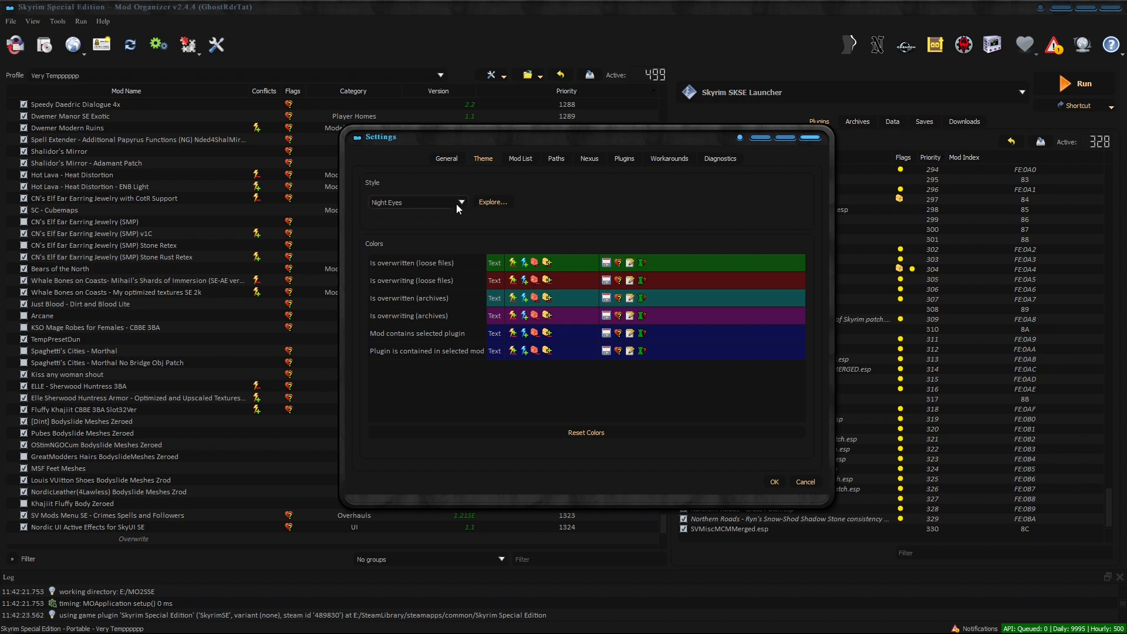
pyautogui.click(810, 137)
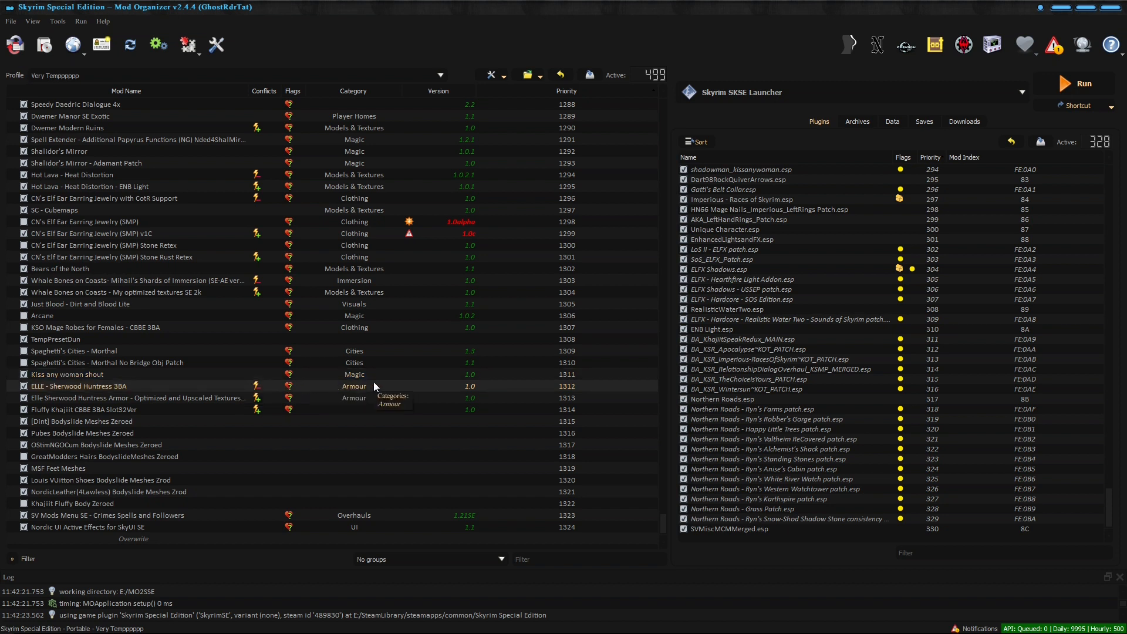
# Switch to File Explorer and open the Skyrim Special Edition folder under SteamLibrary, steamapps, common on the E: drive.
pyautogui.click(104, 621)
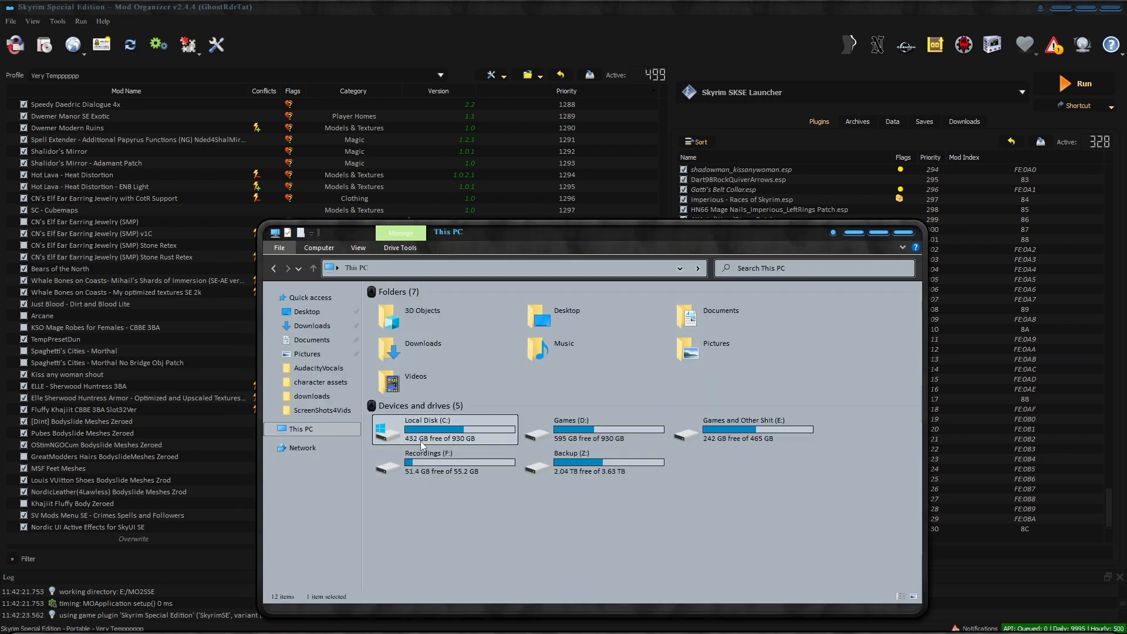
pyautogui.doubleClick(706, 445)
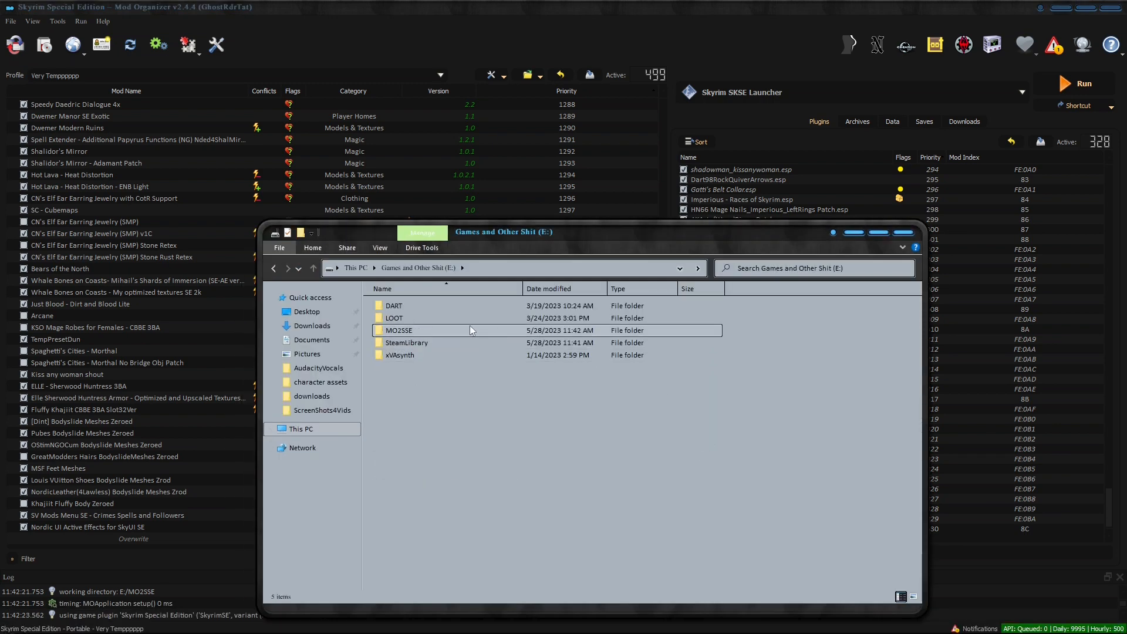
pyautogui.doubleClick(431, 344)
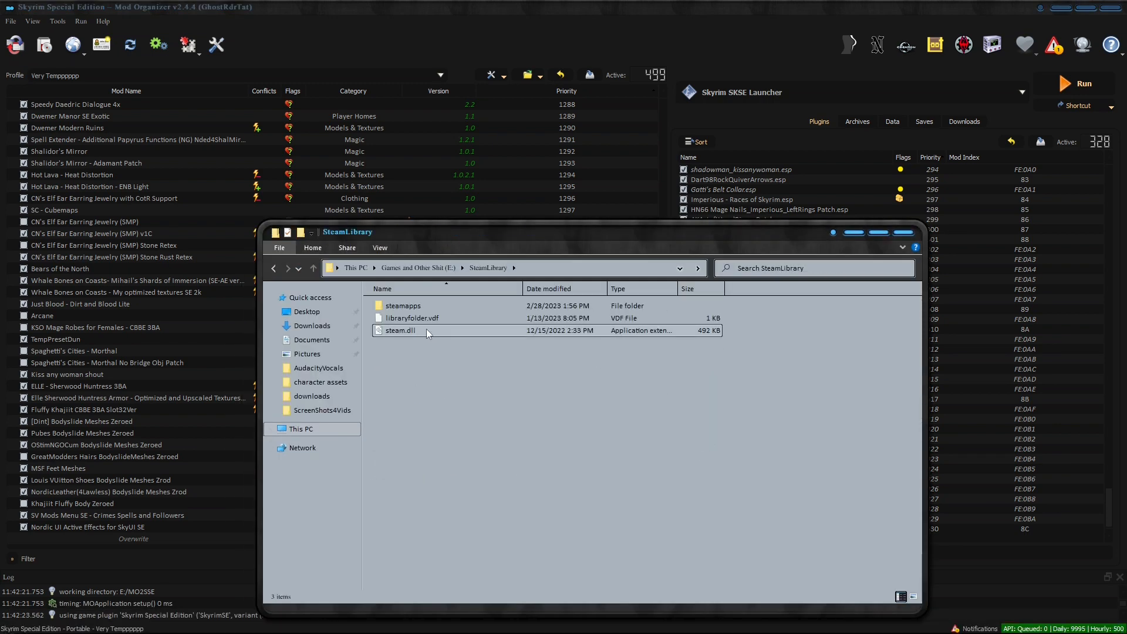
pyautogui.click(415, 306)
pyautogui.doubleClick(416, 306)
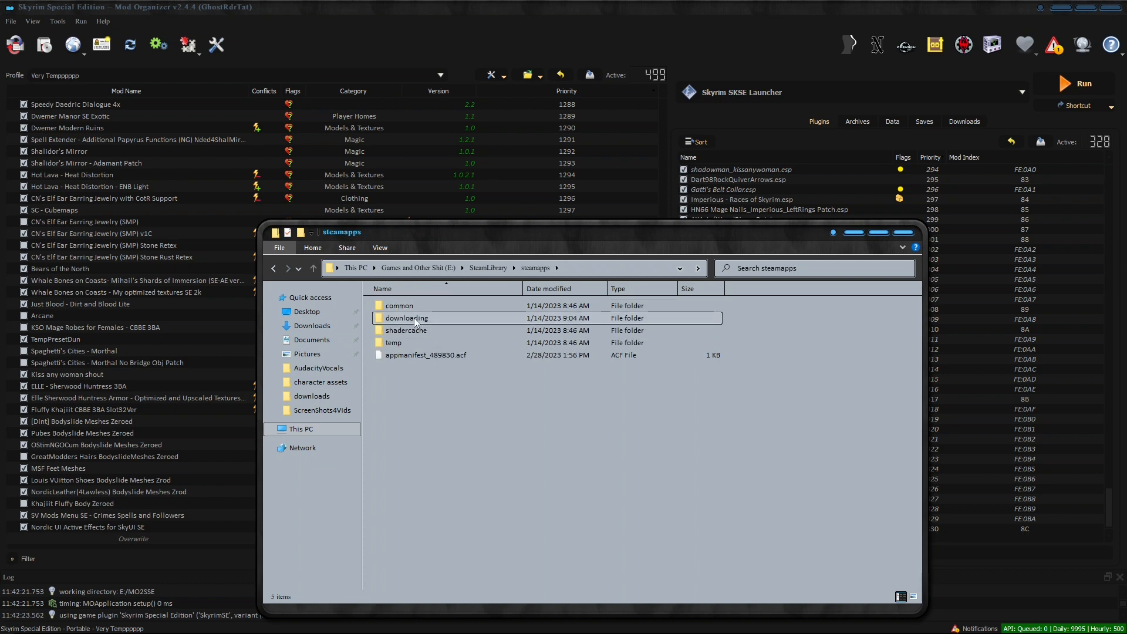
pyautogui.doubleClick(411, 308)
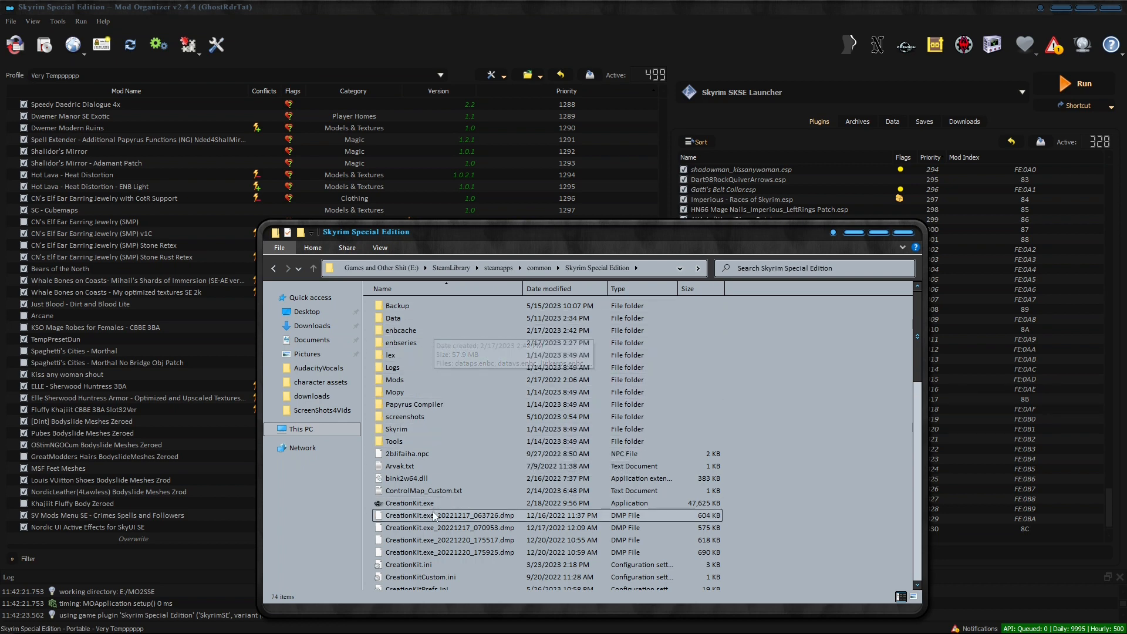
# Examine the Skyrim Special Edition folder's contents, from its subfolders to the SKSE64 loader and game executables.
pyautogui.scroll(-17, 433, 512)
pyautogui.scroll(17, 432, 512)
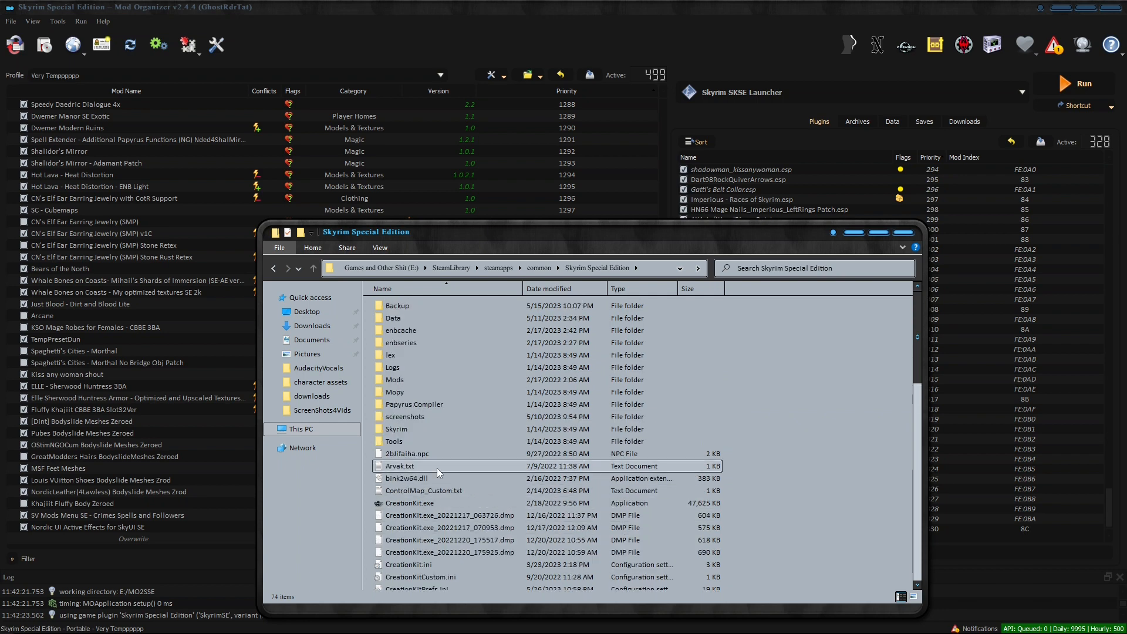
pyautogui.scroll(-3, 433, 511)
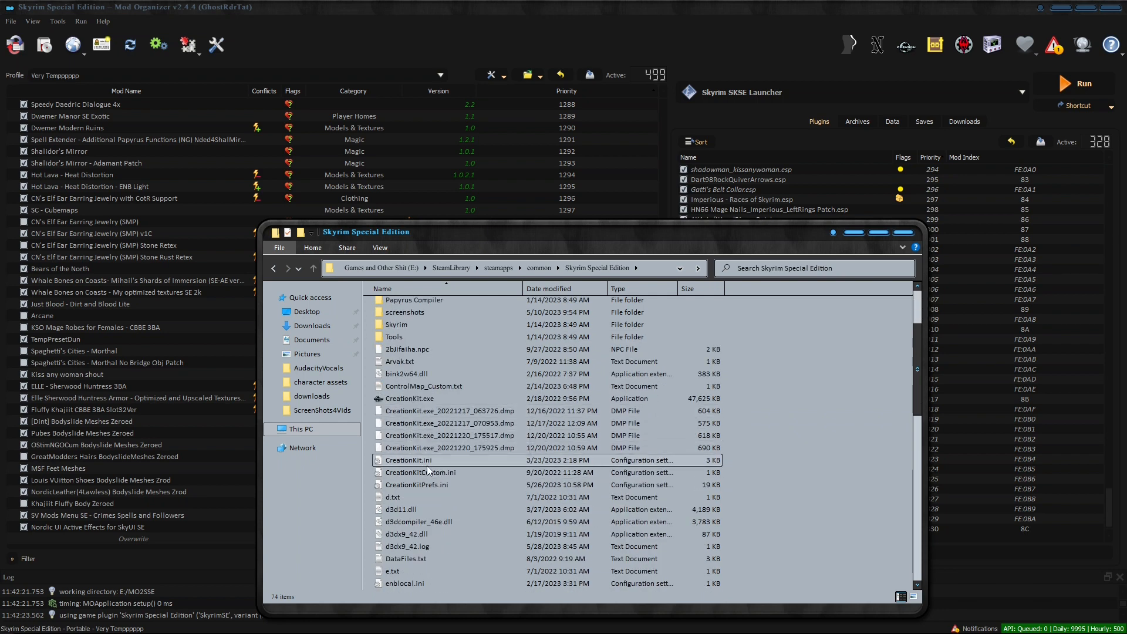
pyautogui.scroll(-3, 428, 467)
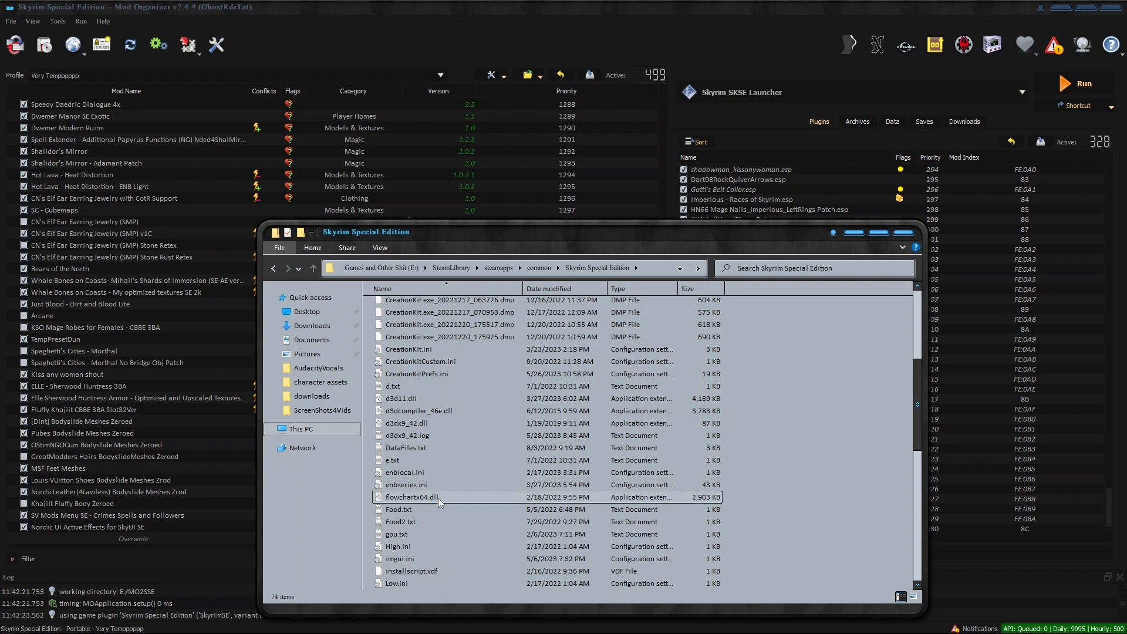
pyautogui.scroll(-4, 438, 498)
pyautogui.scroll(-2, 438, 497)
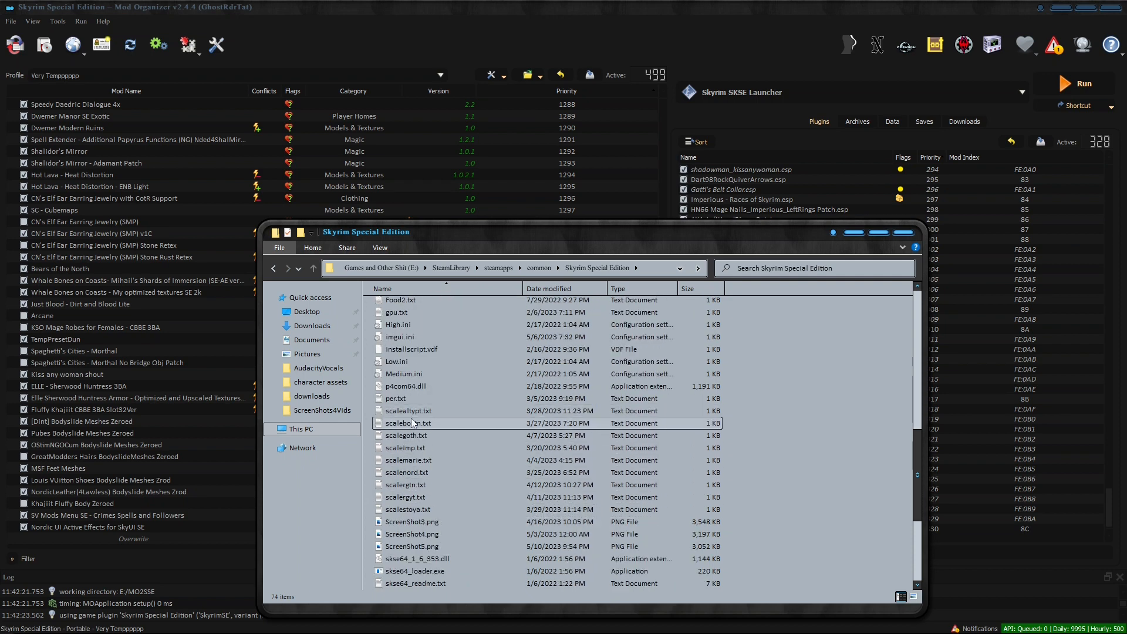
pyautogui.scroll(10, 496, 445)
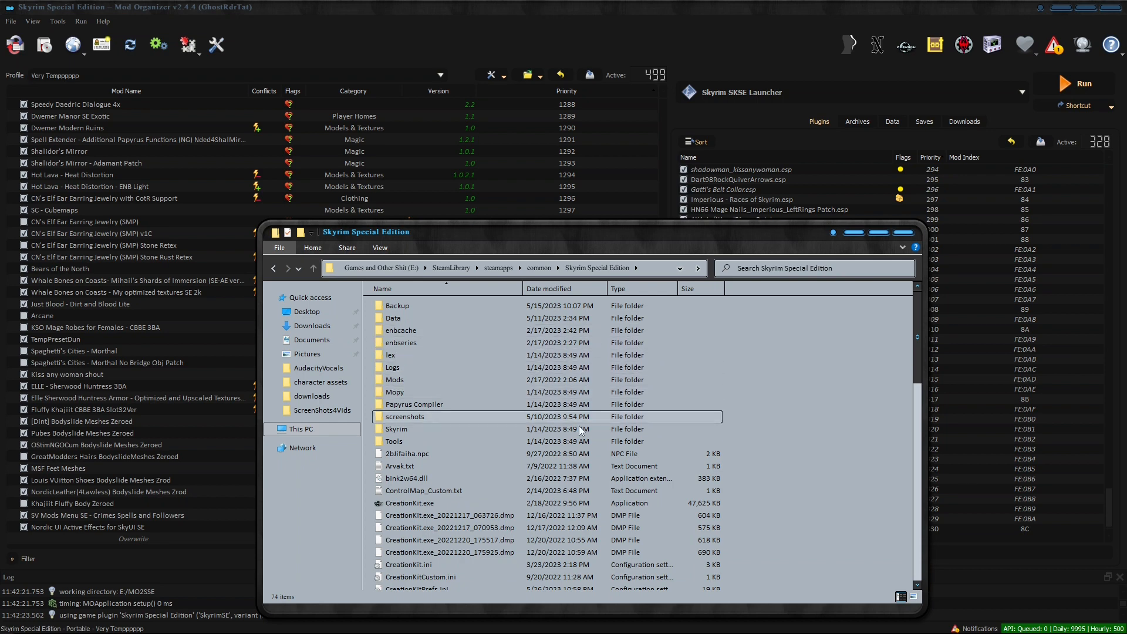
pyautogui.scroll(-7, 545, 397)
pyautogui.scroll(-7, 545, 397)
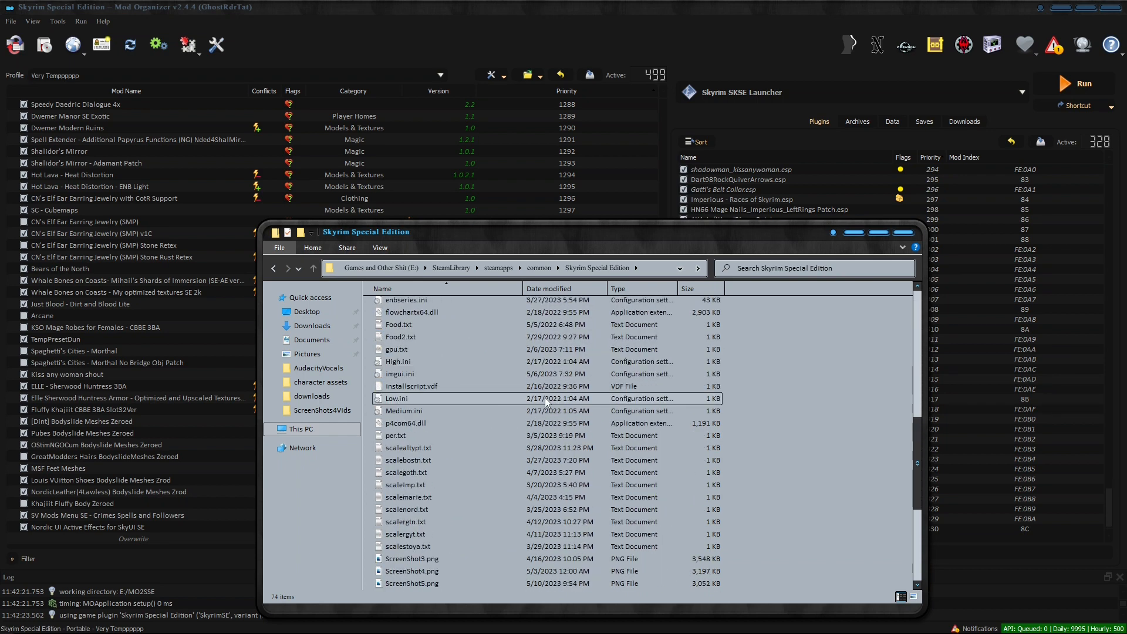
pyautogui.scroll(2, 544, 397)
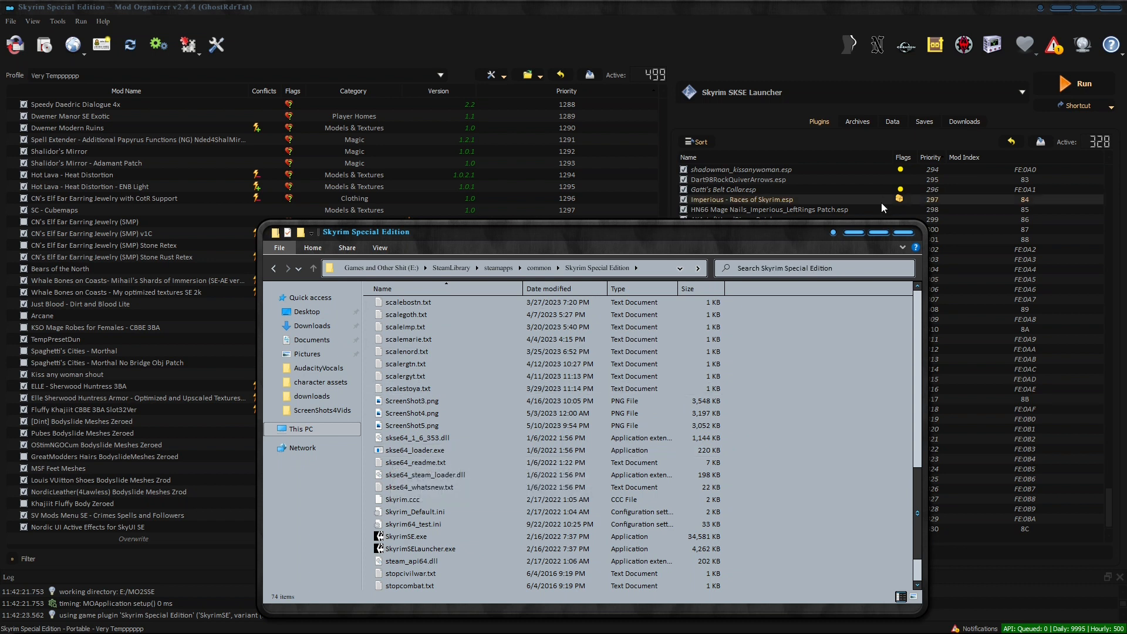
# Return to Mod Organizer and filter the mod list by "skse".
pyautogui.click(859, 236)
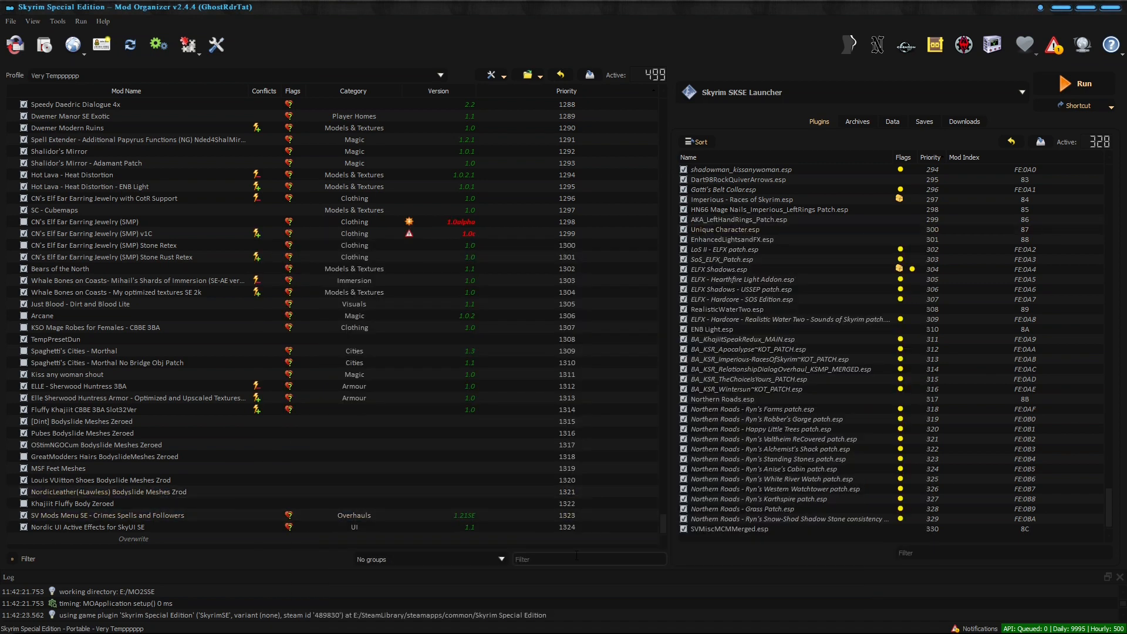
pyautogui.write('skse')
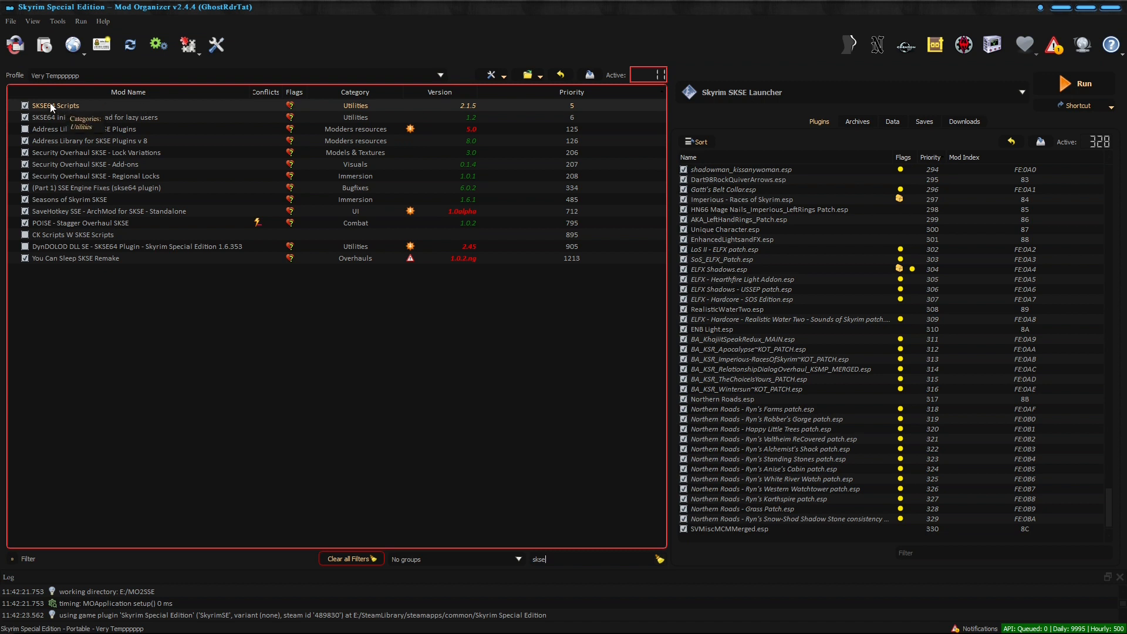
pyautogui.click(573, 560)
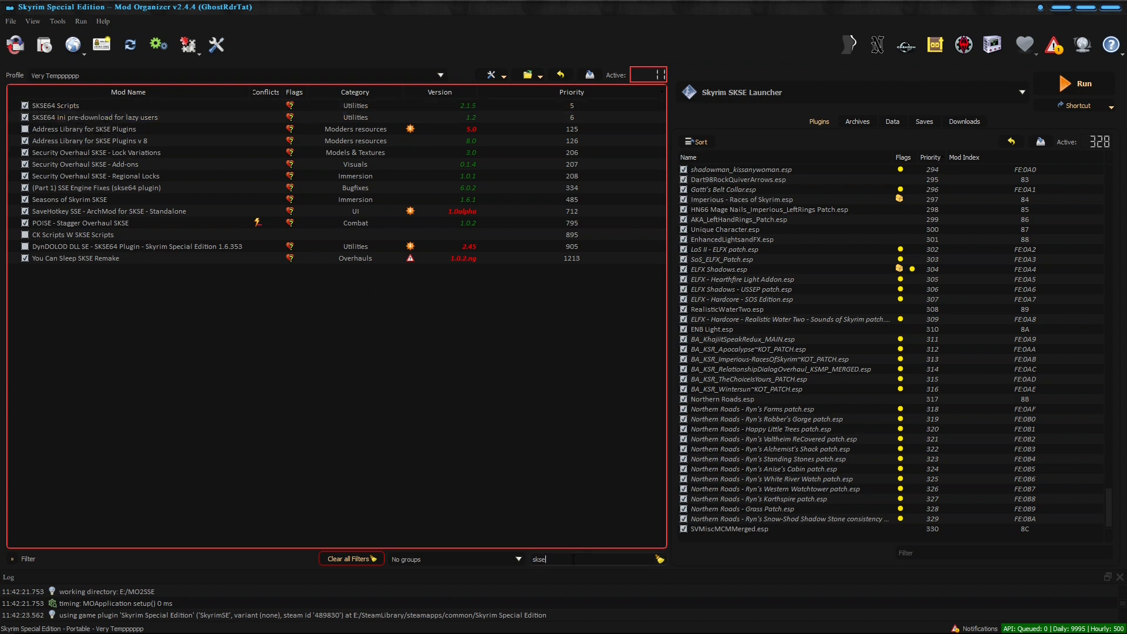
# Clear the "skse" filter from the mod list and examine the end of the full list.
pyautogui.press('BackSpace')
pyautogui.press('BackSpace')
pyautogui.press('BackSpace')
pyautogui.press('BackSpace')
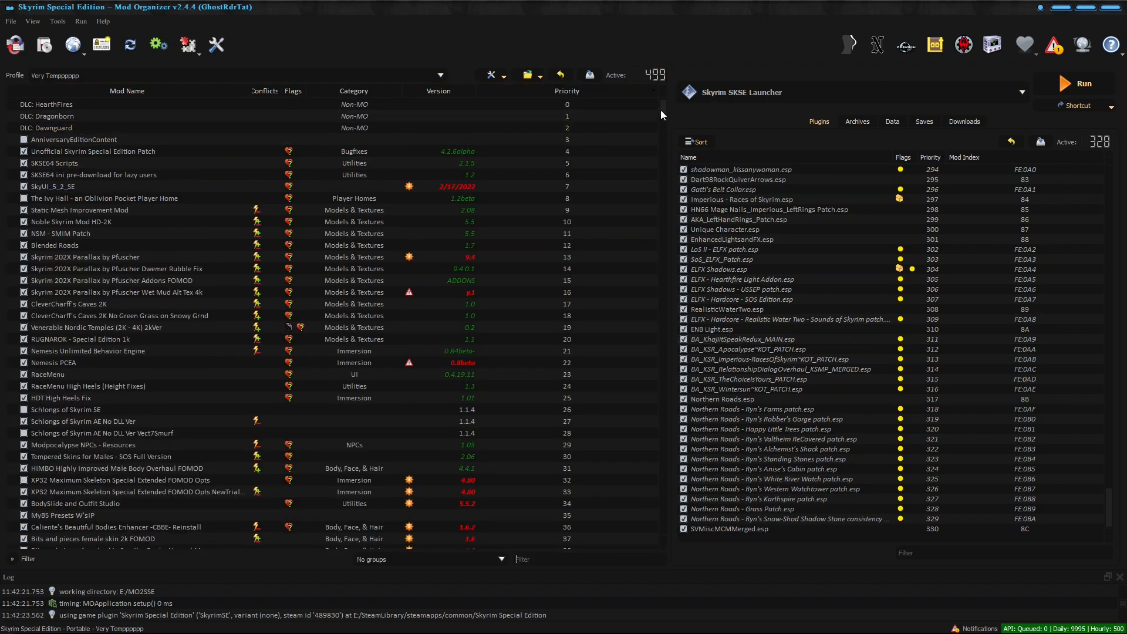
pyautogui.moveTo(664, 109); pyautogui.dragTo(660, 537)
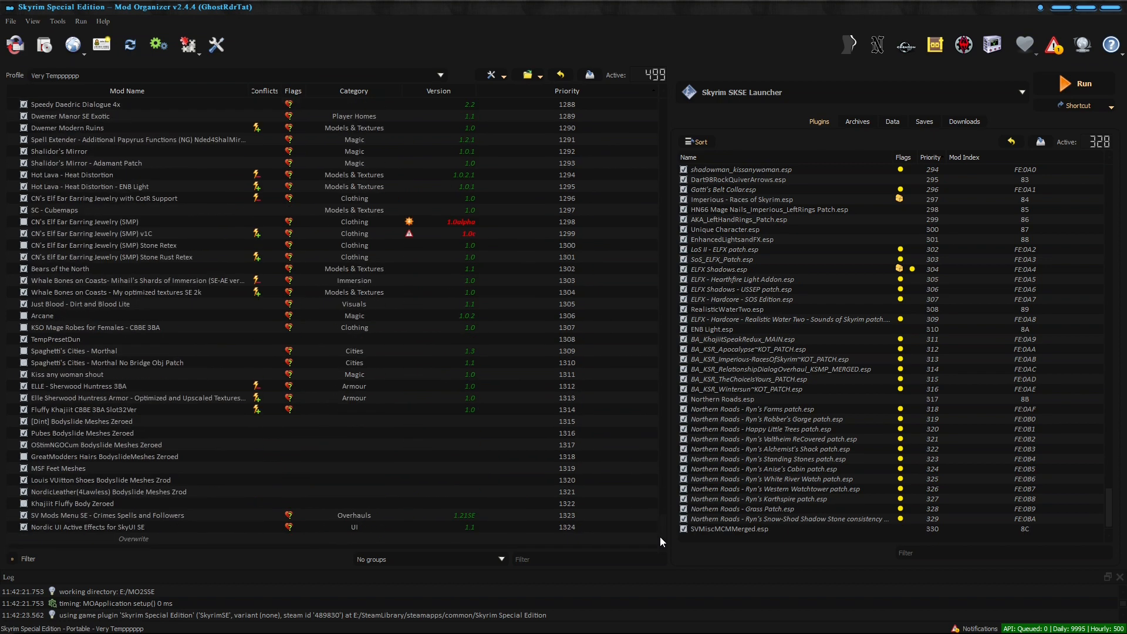
# Check the Skyrim SKSE Launcher entry in the executables settings, including its binary and start-in paths, without changing anything.
pyautogui.moveTo(855, 344)
pyautogui.click(160, 45)
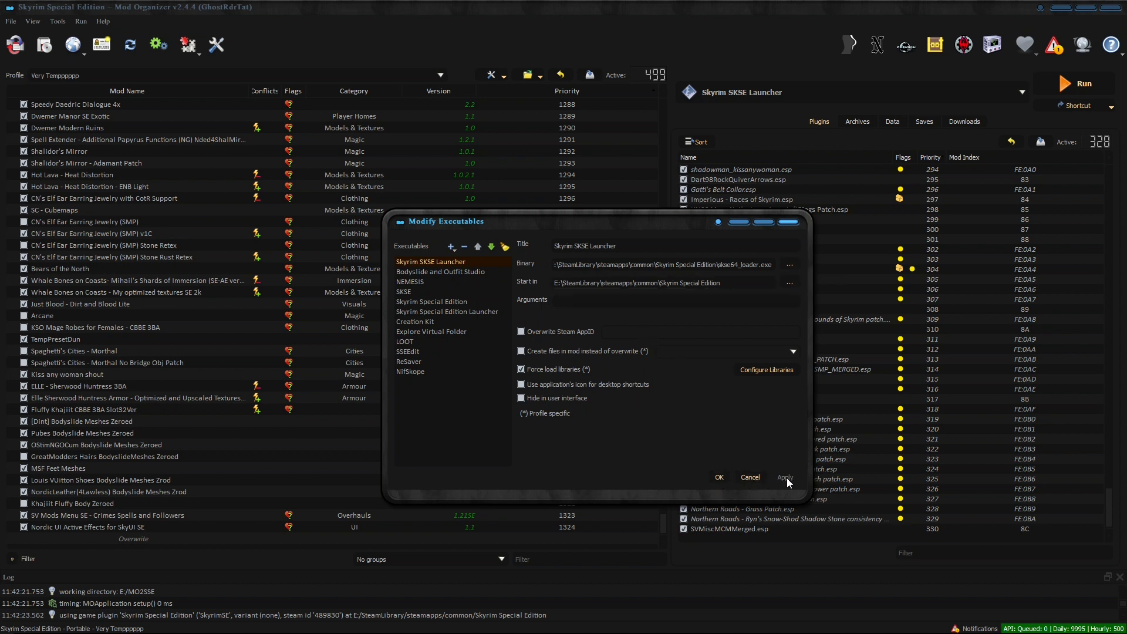
pyautogui.click(788, 224)
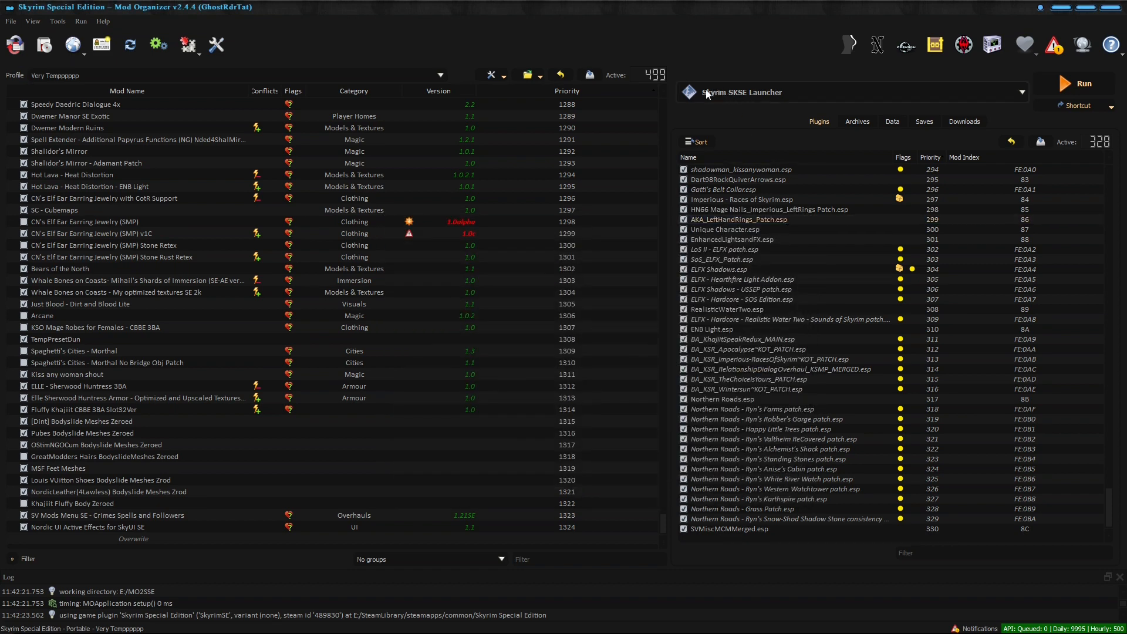
# Review the available executables and choose Skyrim SKSE Launcher as the program to run.
pyautogui.click(1022, 94)
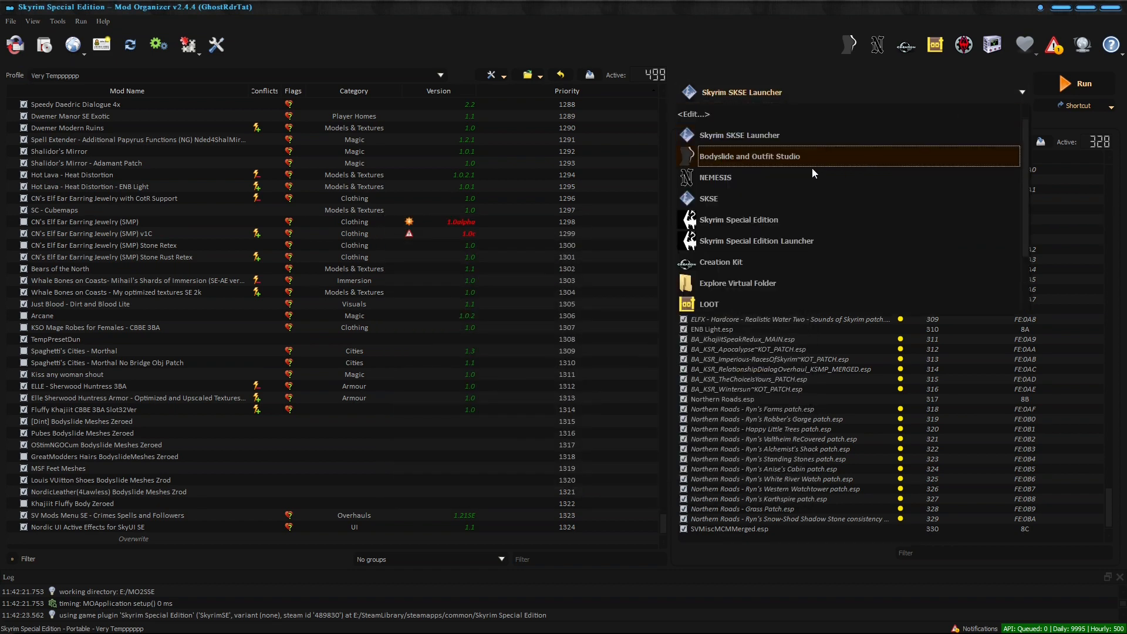
pyautogui.scroll(1, 806, 173)
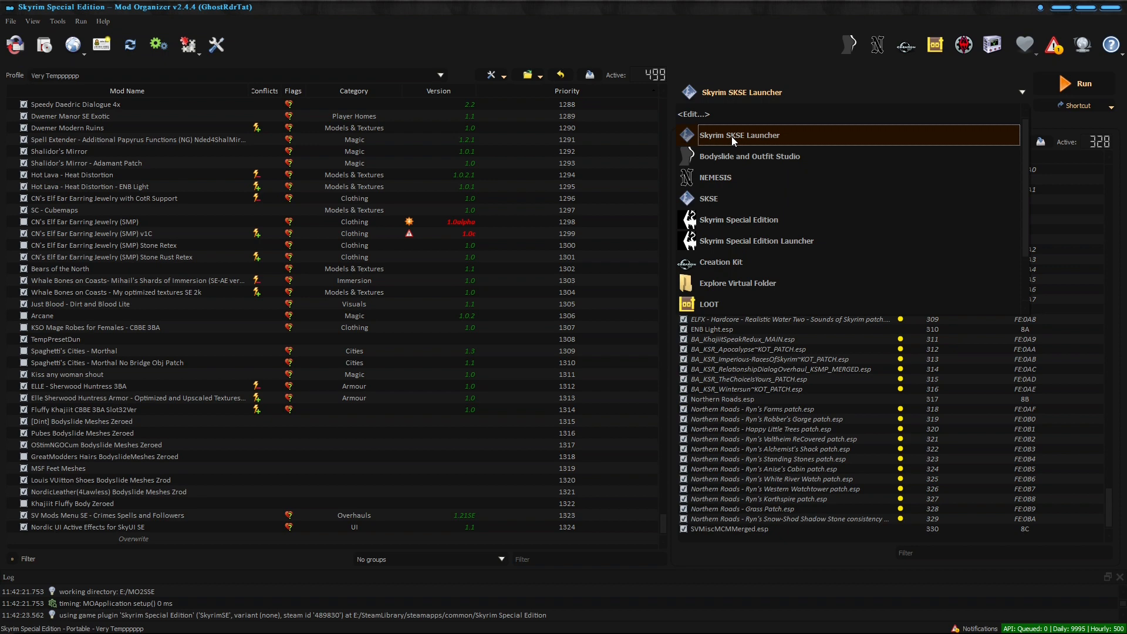
pyautogui.click(777, 135)
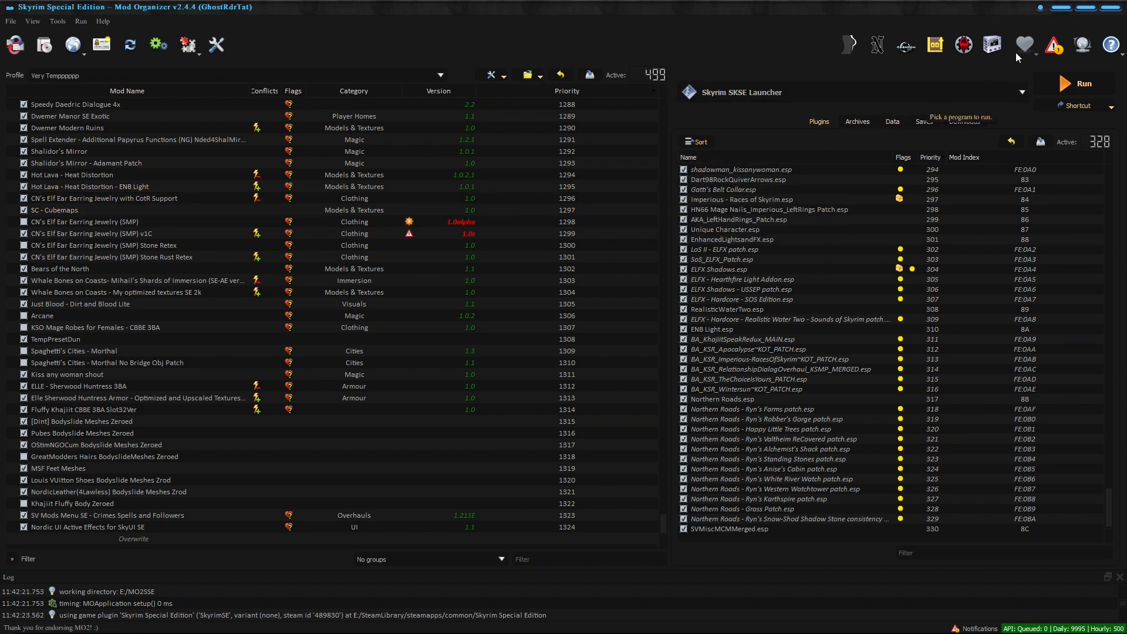
# Switch to File Explorer and open the CoreGame folder on Backup (Z:), under Orignl1stBckUpHD, SkyrimAndStuffRelated, SSE Stuff.
pyautogui.click(1058, 9)
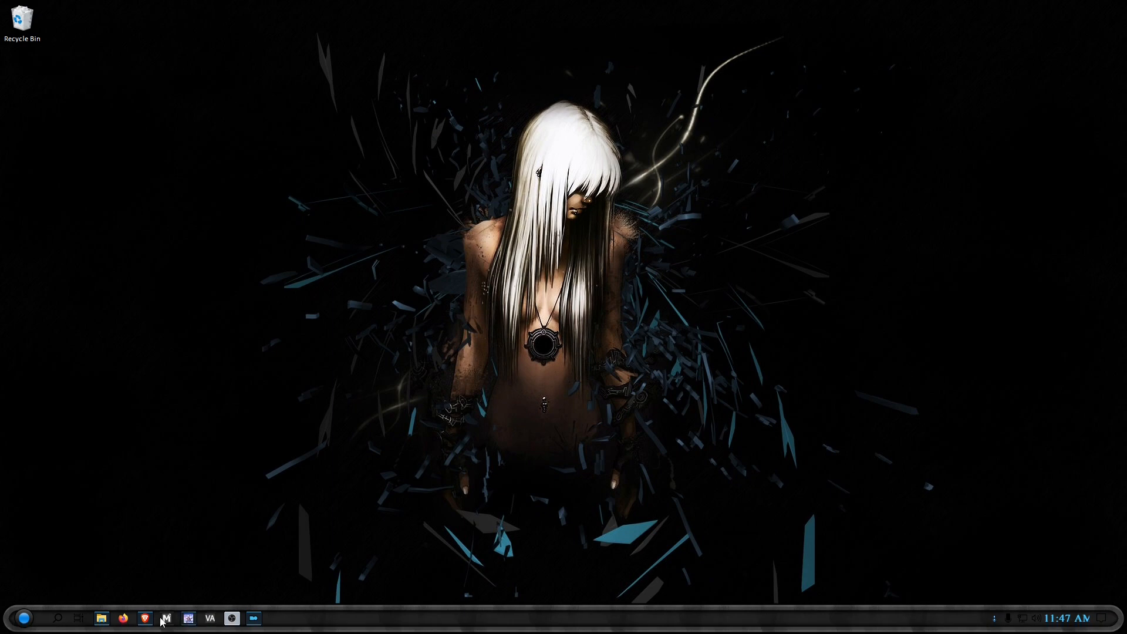
pyautogui.click(101, 619)
pyautogui.click(345, 428)
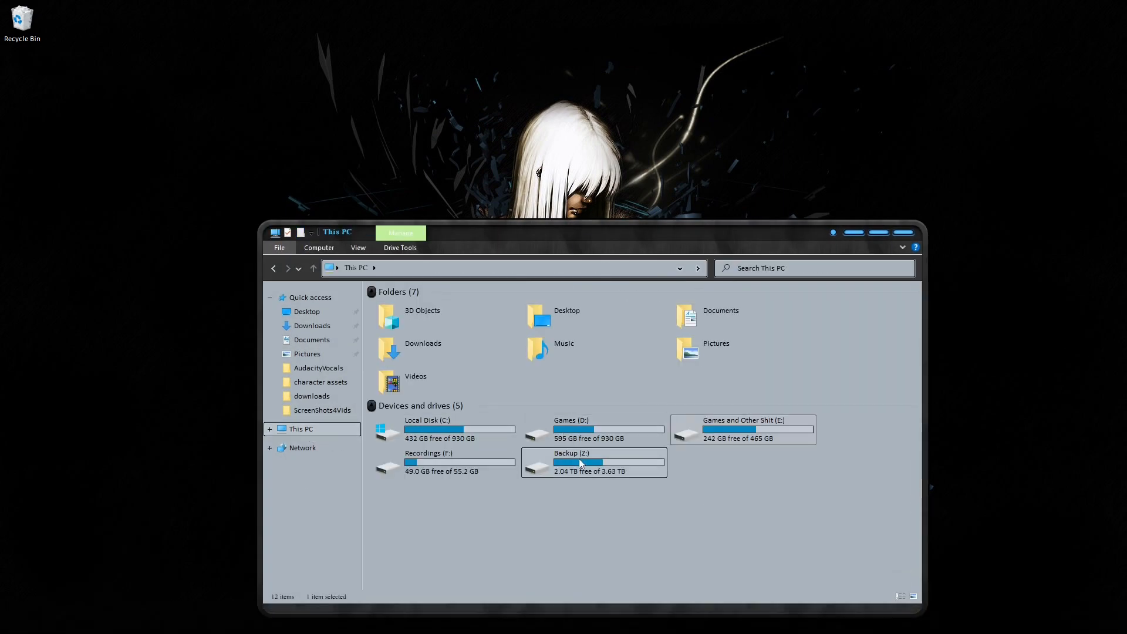
pyautogui.doubleClick(579, 459)
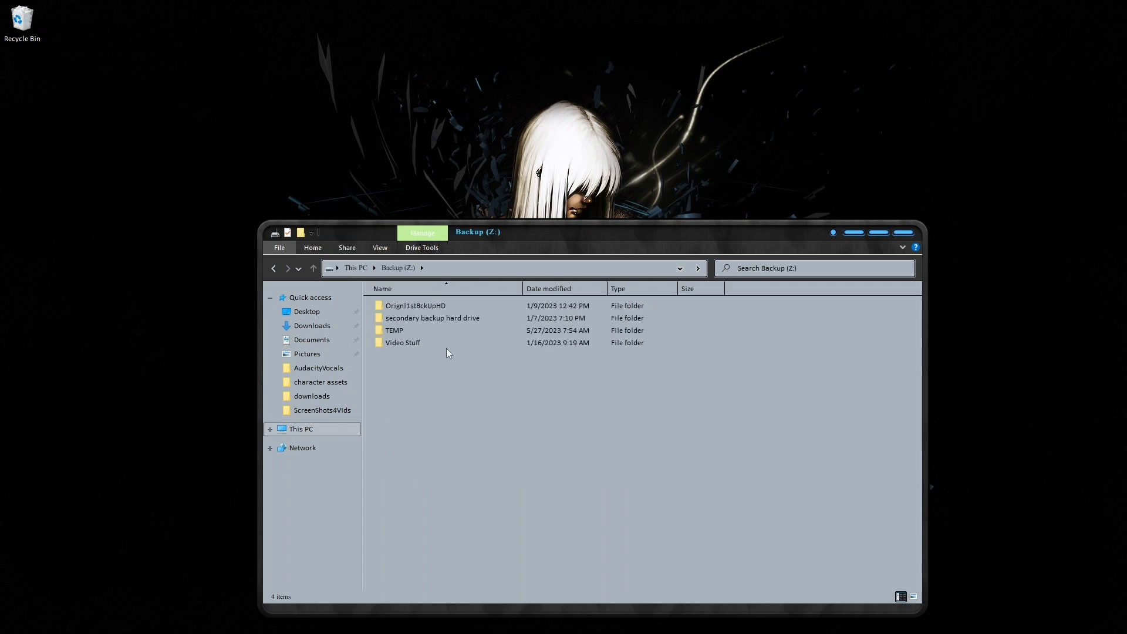
pyautogui.doubleClick(403, 306)
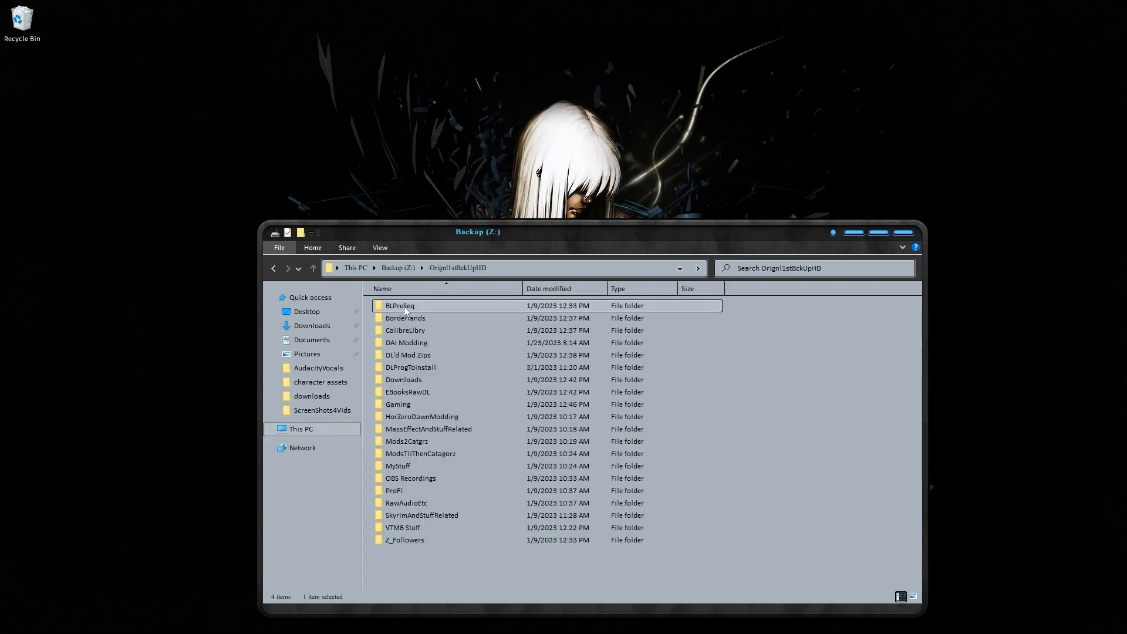
pyautogui.doubleClick(408, 516)
pyautogui.doubleClick(400, 354)
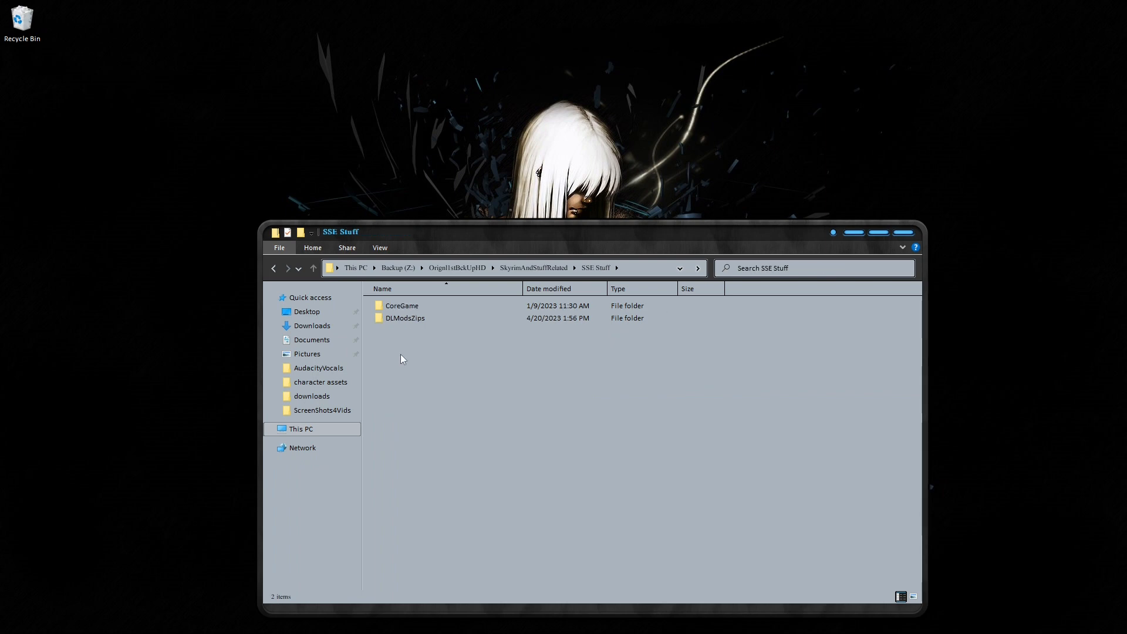
pyautogui.doubleClick(408, 310)
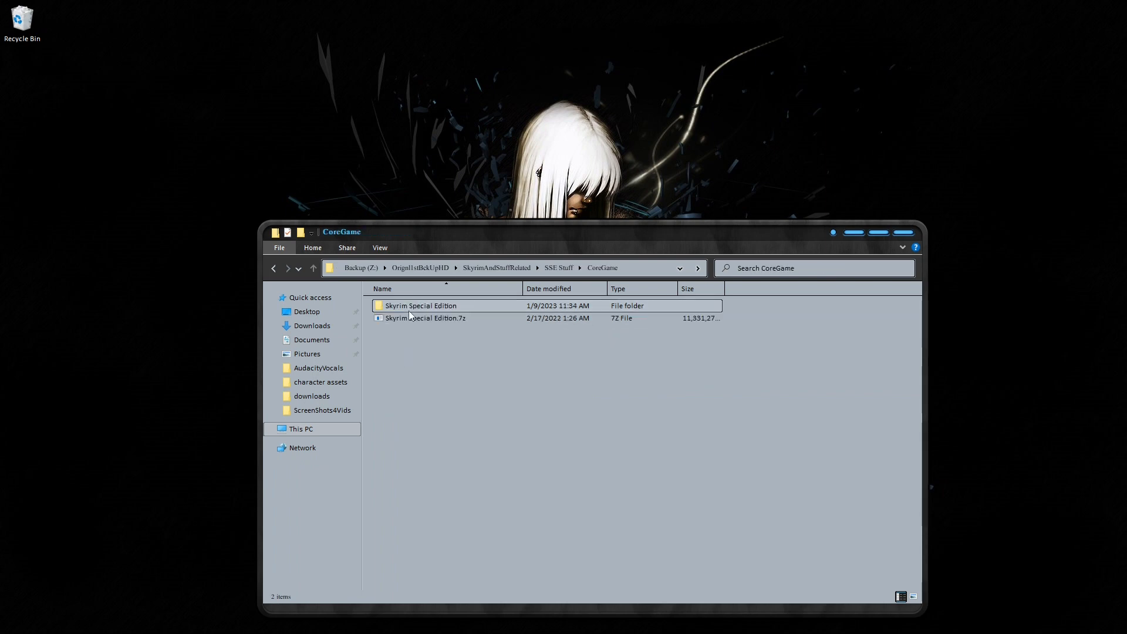
# Go back up to SSE Stuff and open the ToCatagorize folder inside DLModsZips.
pyautogui.click(314, 268)
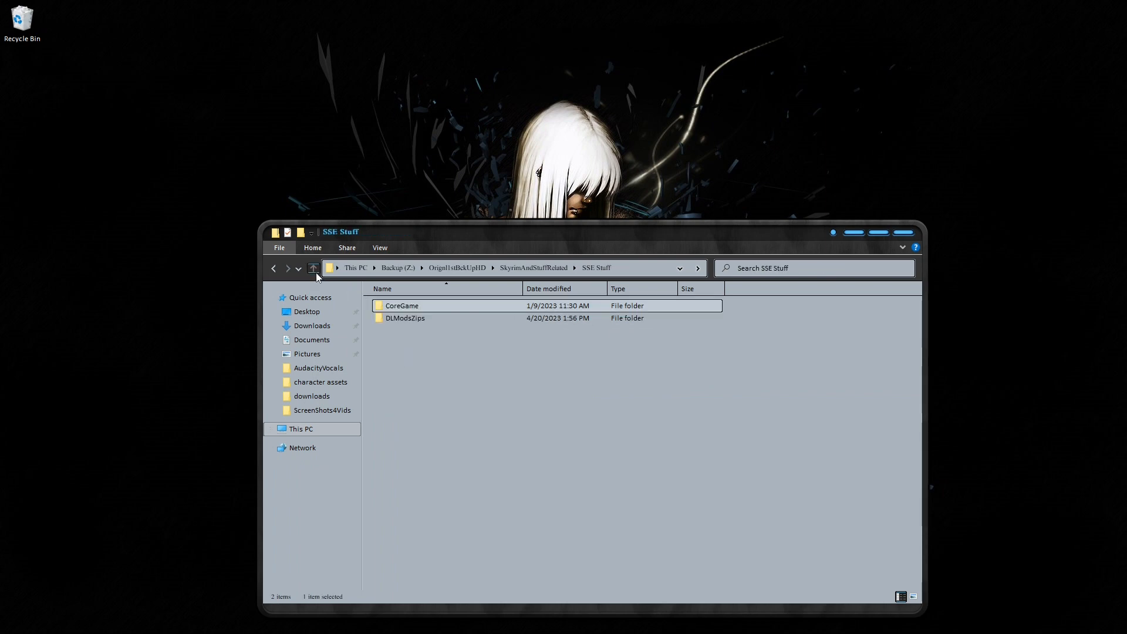
pyautogui.doubleClick(413, 319)
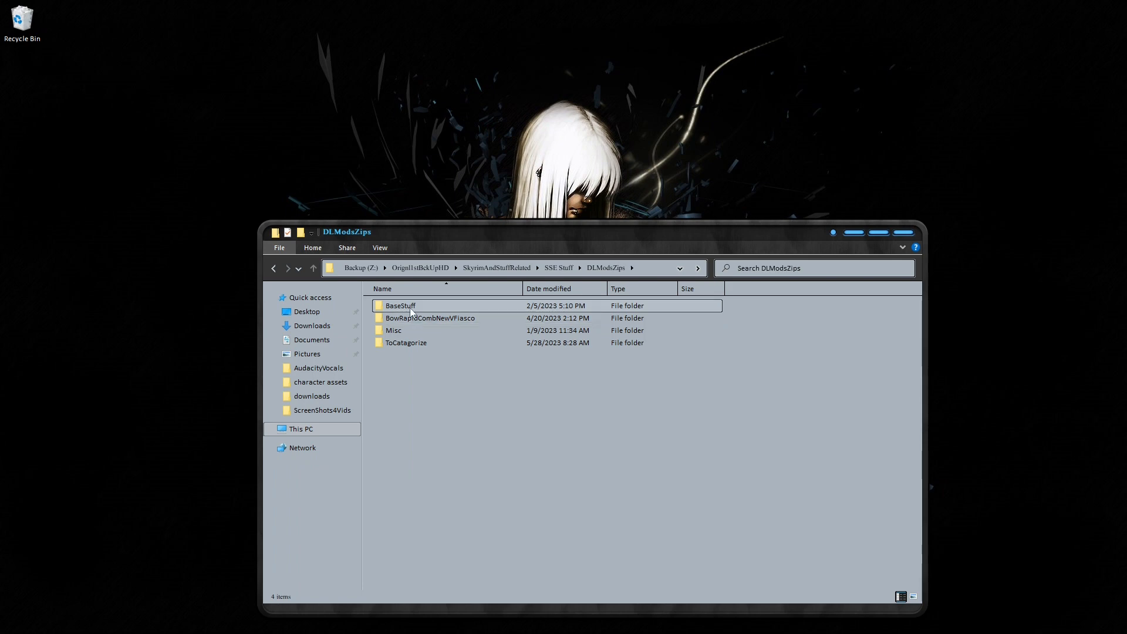
pyautogui.click(421, 344)
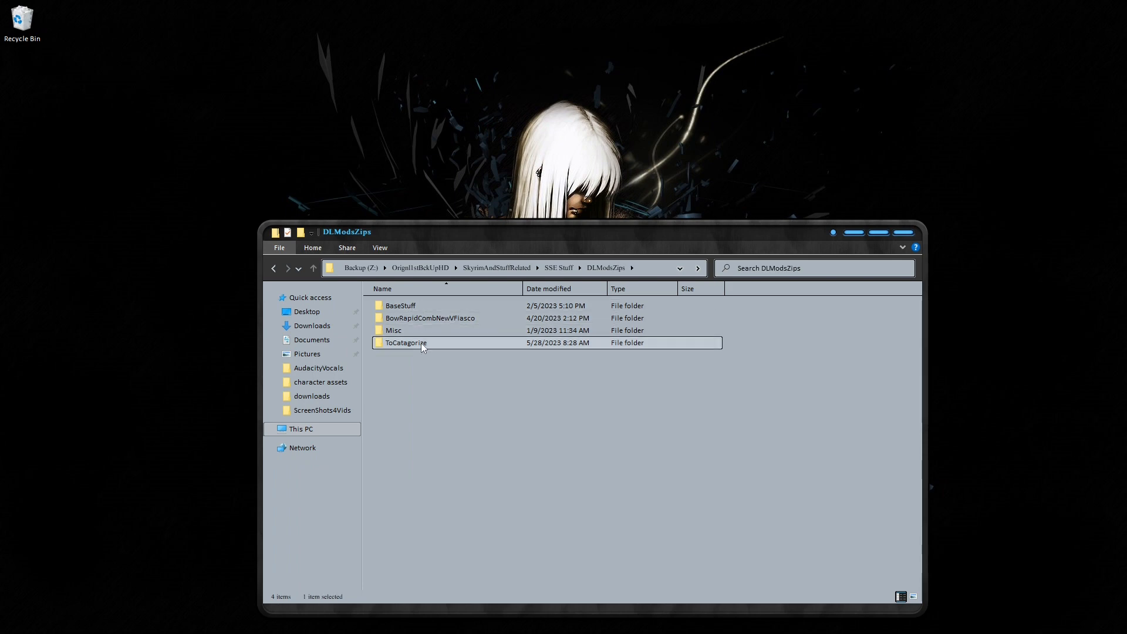
pyautogui.doubleClick(421, 343)
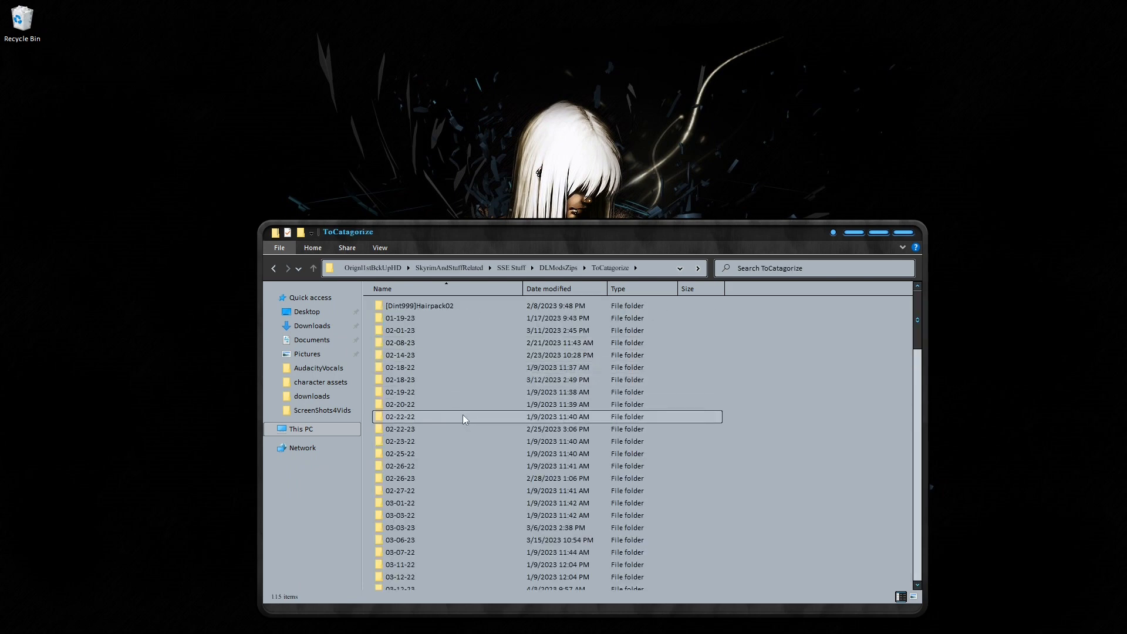
# Look through the dated mod folders and open 05-23-23 to inspect its subfolders.
pyautogui.moveTo(464, 418)
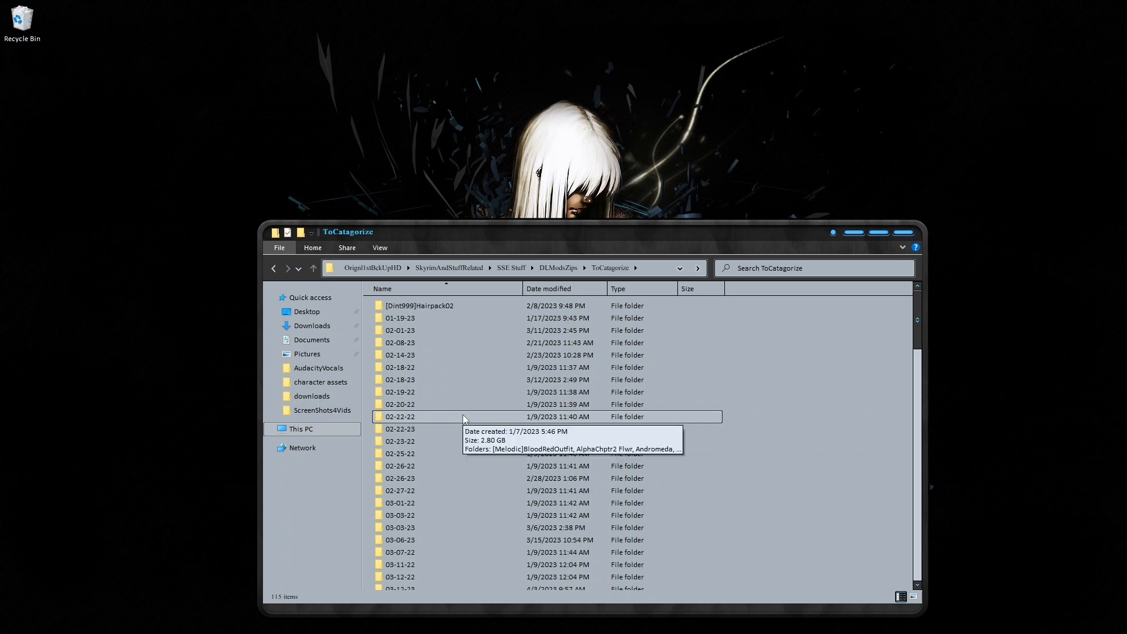
pyautogui.scroll(-5, 432, 482)
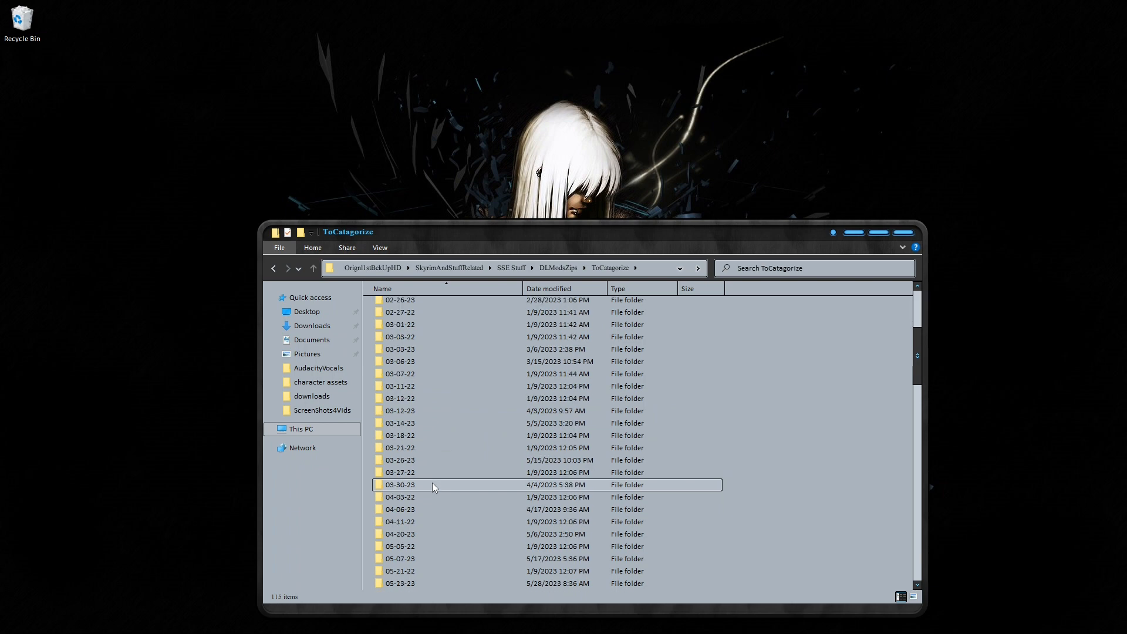
pyautogui.scroll(-2, 432, 485)
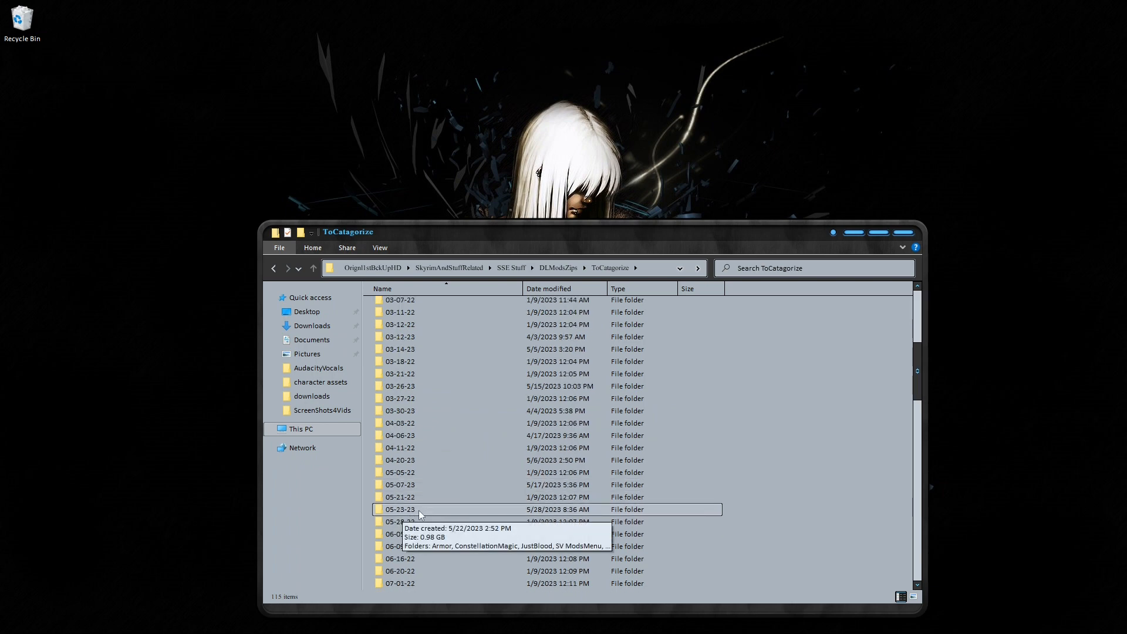
pyautogui.doubleClick(418, 509)
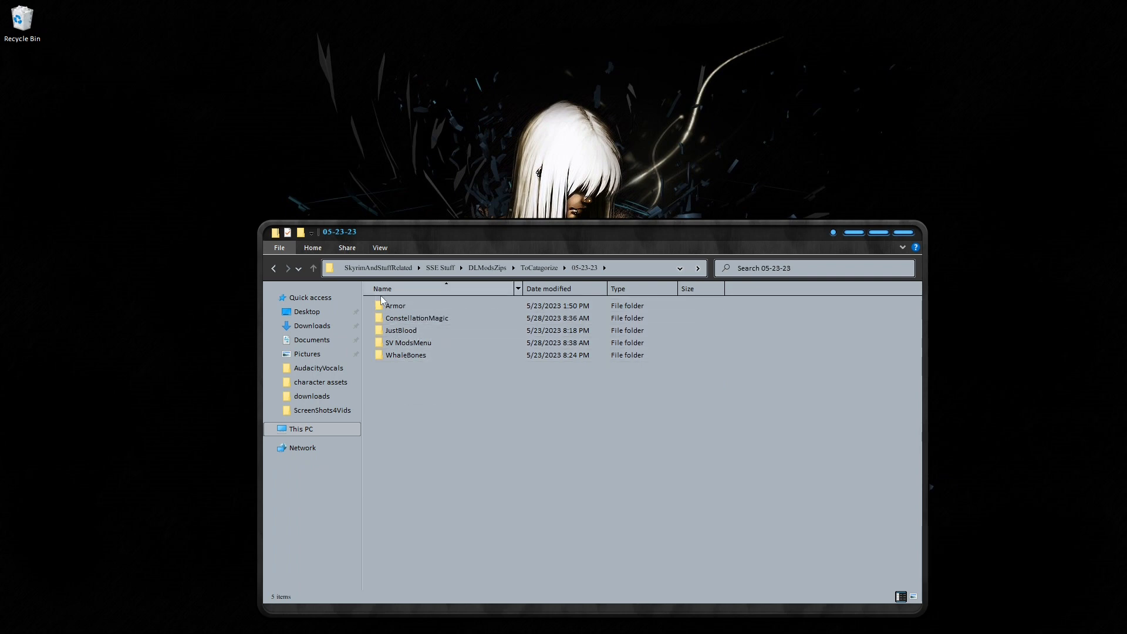
pyautogui.moveTo(427, 351)
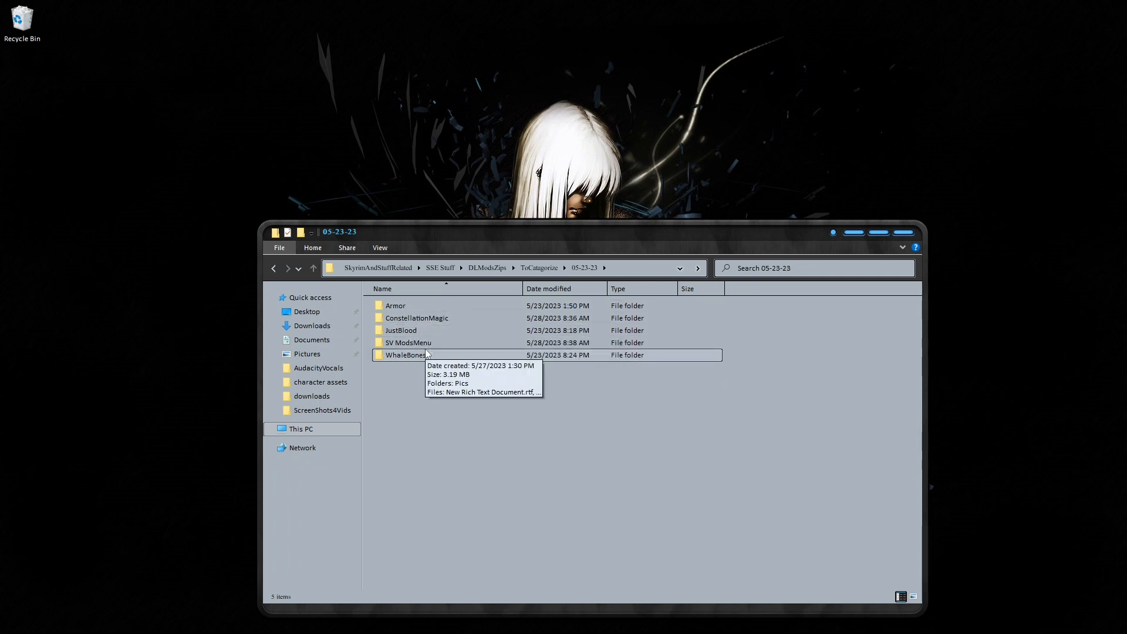
# Return to ToCatagorize, reopen 05-23-23 and go into the [ELLE]SherwoodHuntress folder under Armor.
pyautogui.click(313, 268)
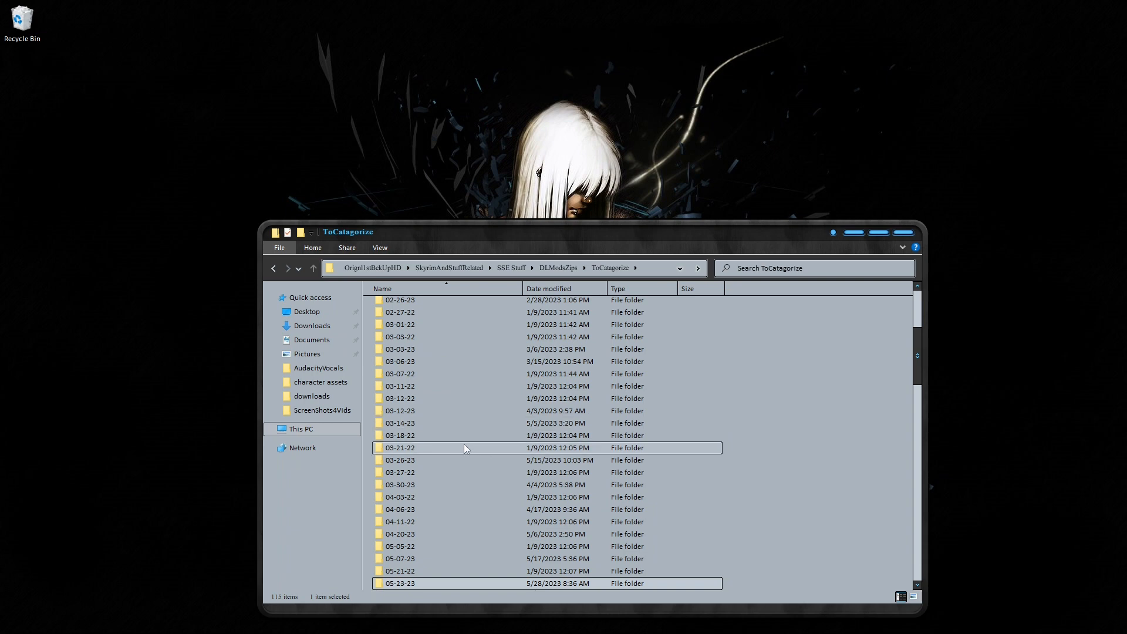
pyautogui.doubleClick(418, 583)
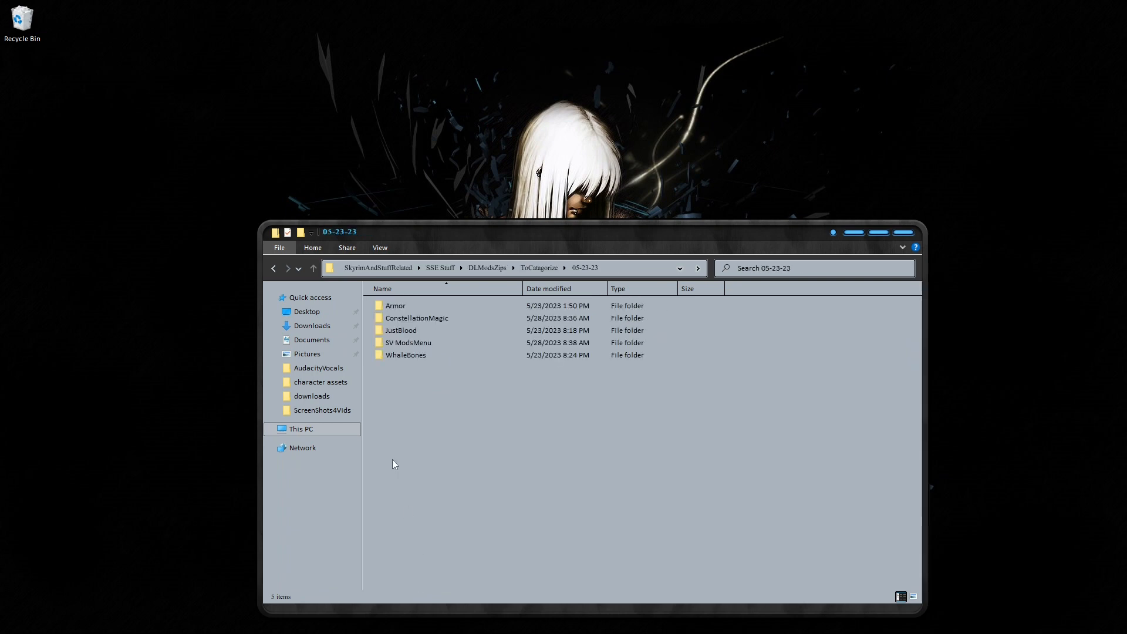
pyautogui.doubleClick(403, 306)
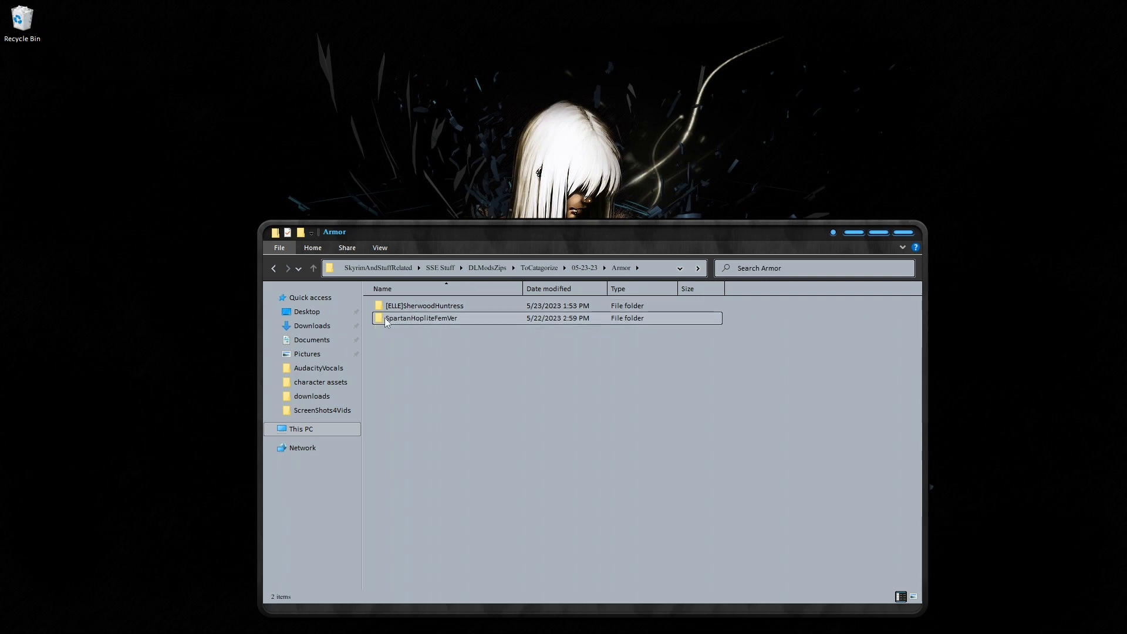
pyautogui.doubleClick(415, 308)
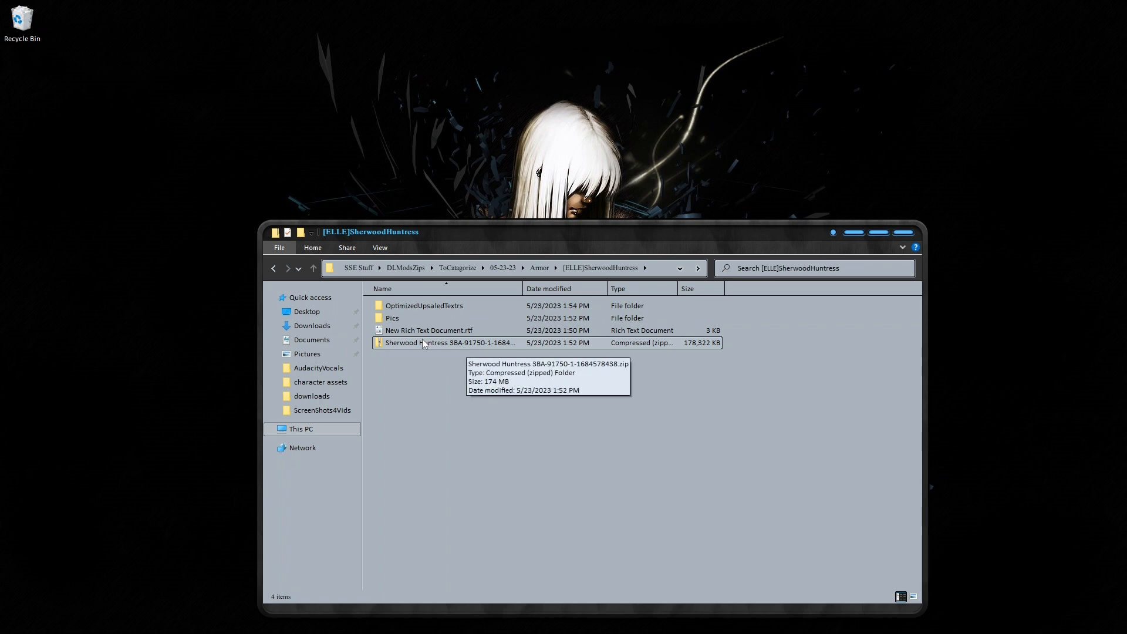
# Open New Rich Text Document.rtf, read the saved mod description and requirements, and close it.
pyautogui.click(407, 334)
pyautogui.doubleClick(407, 335)
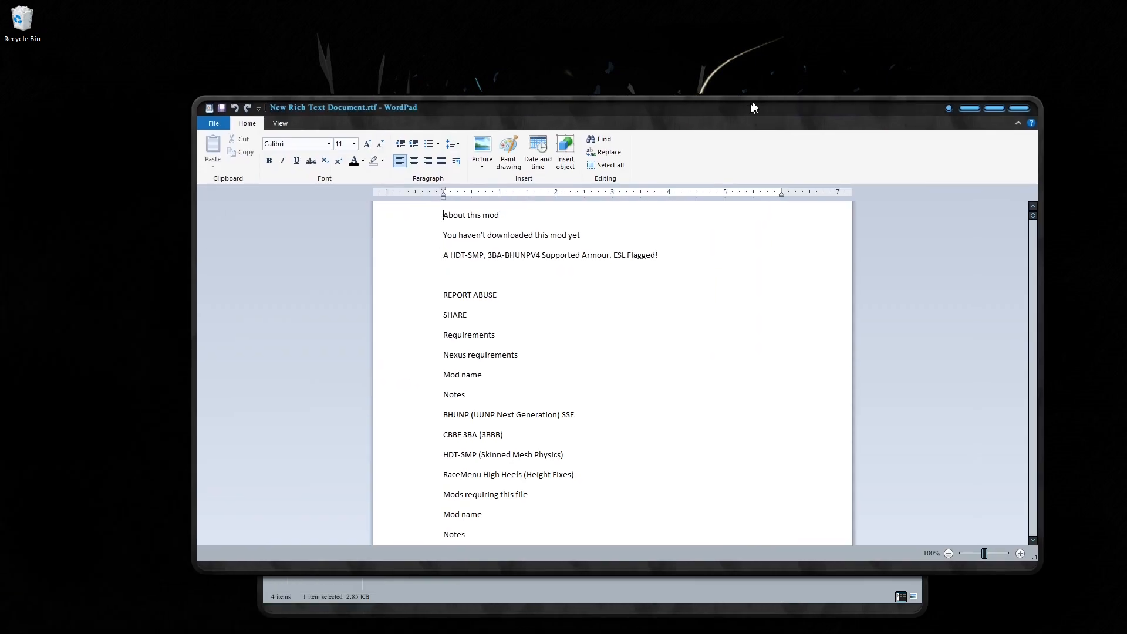
pyautogui.moveTo(755, 107); pyautogui.dragTo(705, 115)
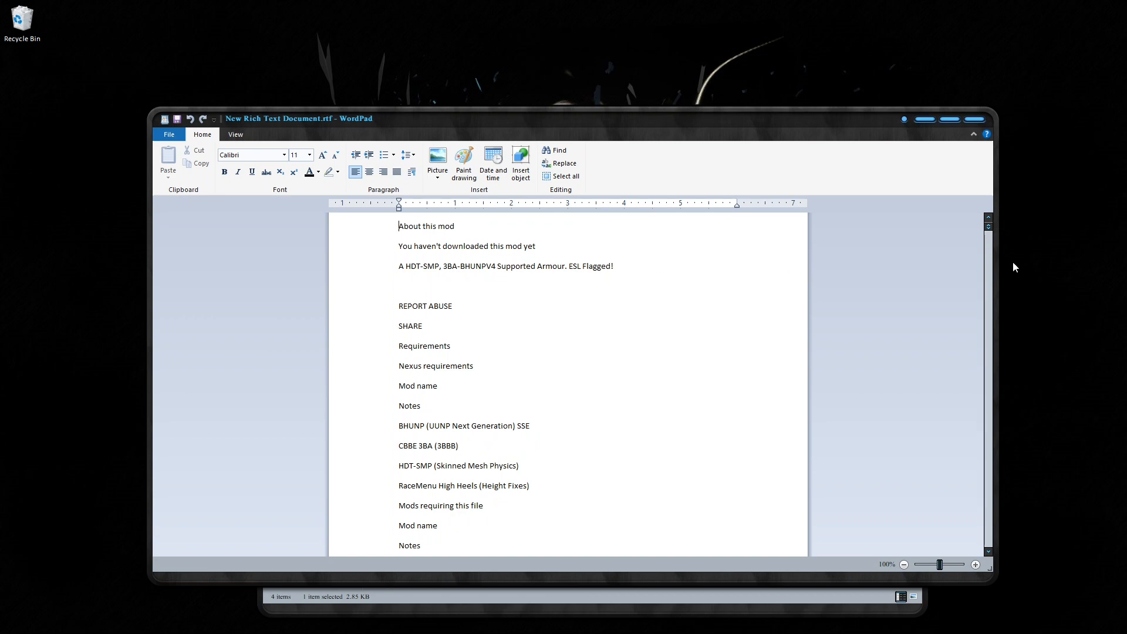
pyautogui.moveTo(988, 228)
pyautogui.mouseDown()
pyautogui.moveTo(993, 509)
pyautogui.moveTo(990, 231)
pyautogui.mouseUp()
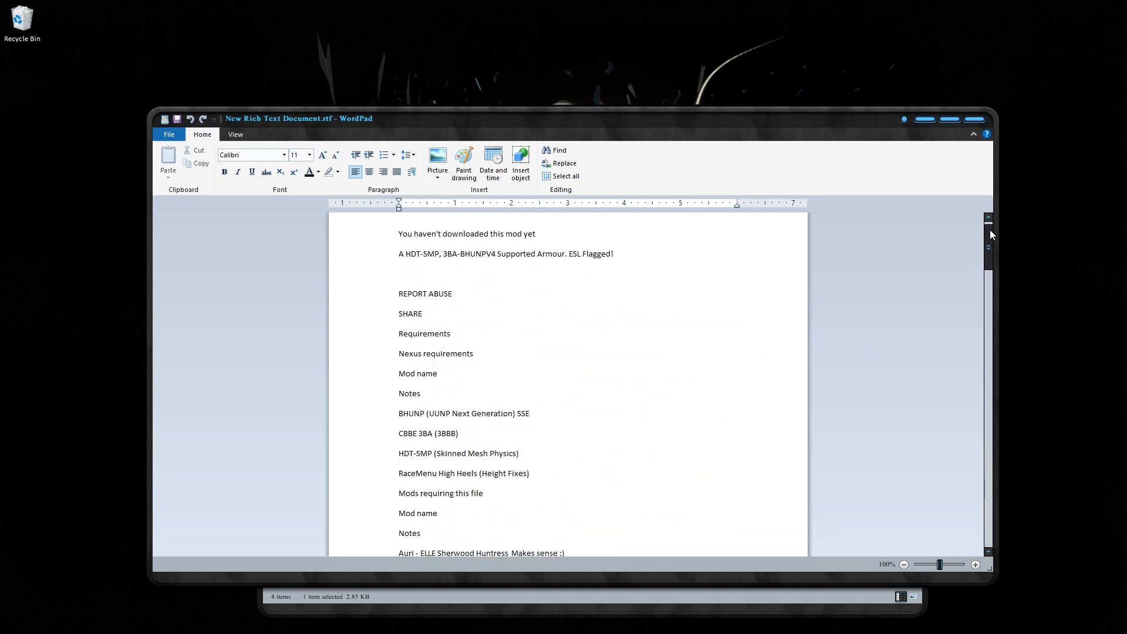
pyautogui.click(979, 119)
# View the saved mod images in the Pics folder and return to [ELLE]SherwoodHuntress.
pyautogui.doubleClick(412, 318)
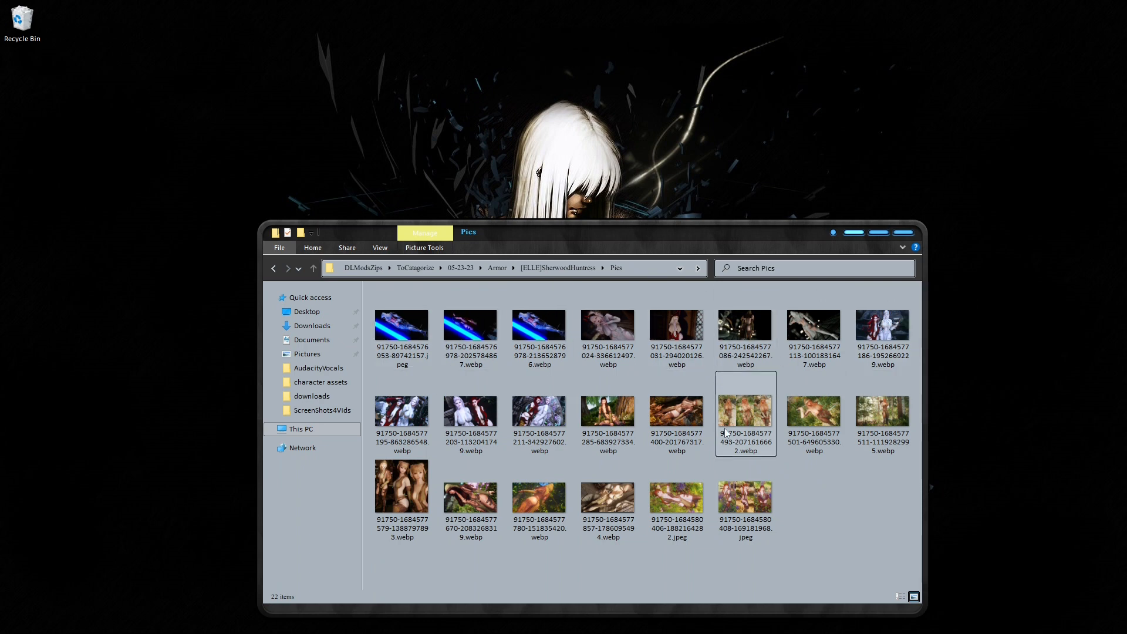
pyautogui.moveTo(678, 452)
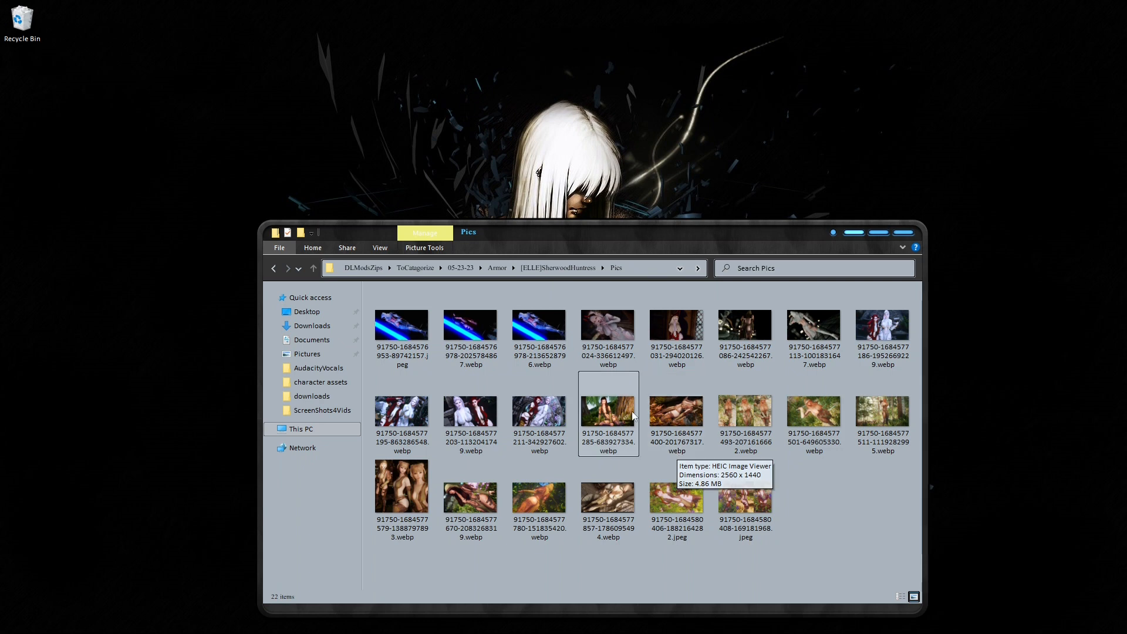
pyautogui.click(313, 269)
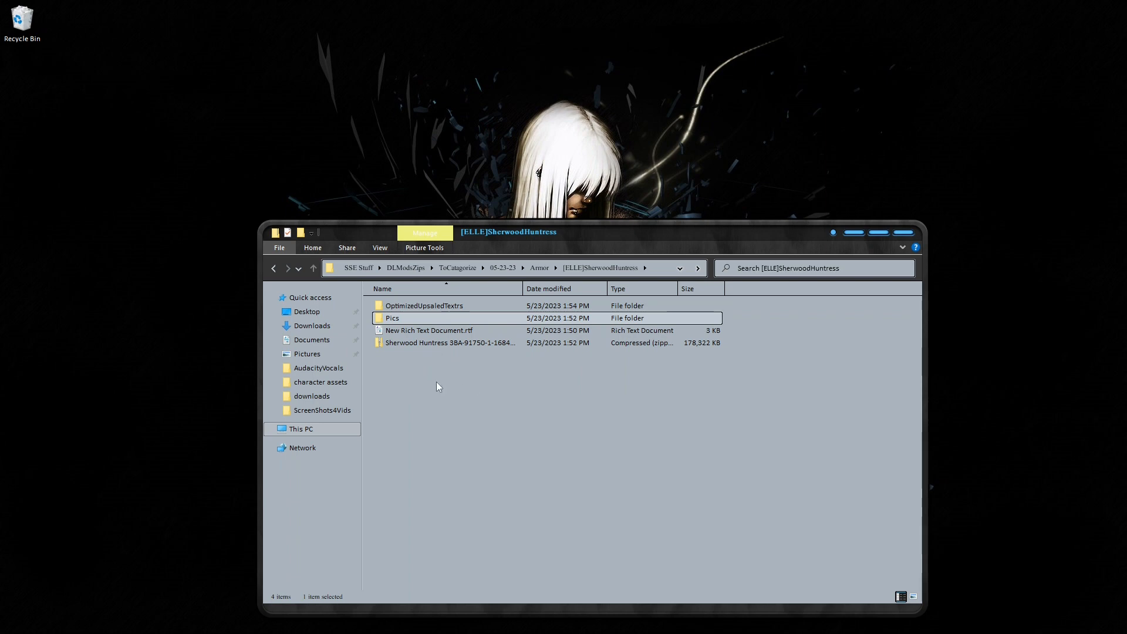
# Create a text document named Notes.txt in the [ELLE]SherwoodHuntress folder and delete it again.
pyautogui.rightClick(442, 402)
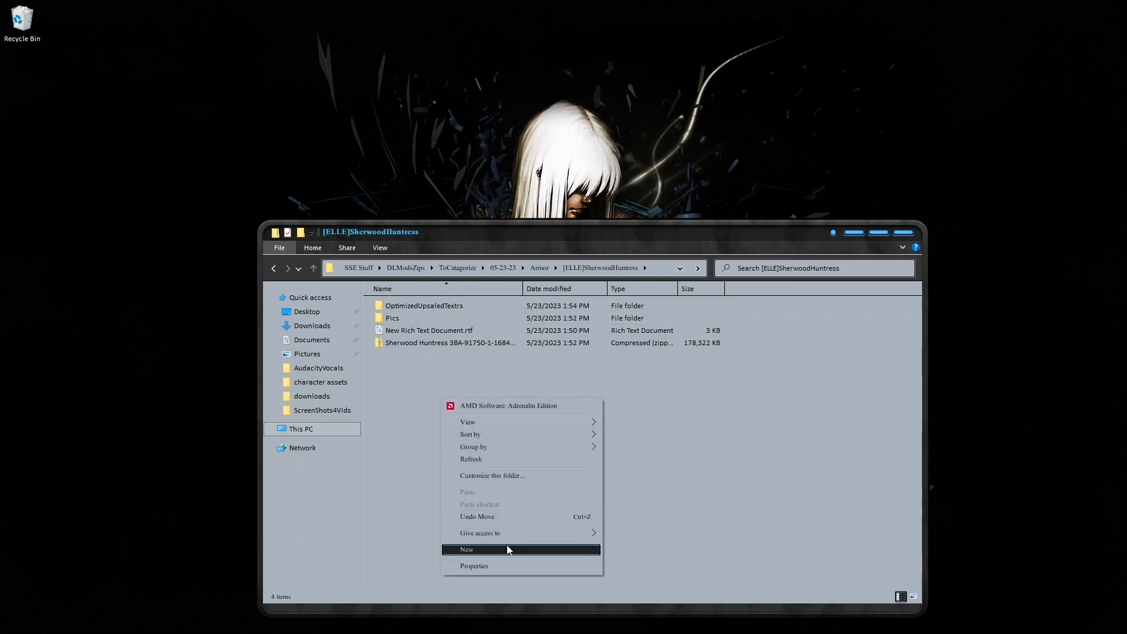
pyautogui.moveTo(598, 552)
pyautogui.click(645, 605)
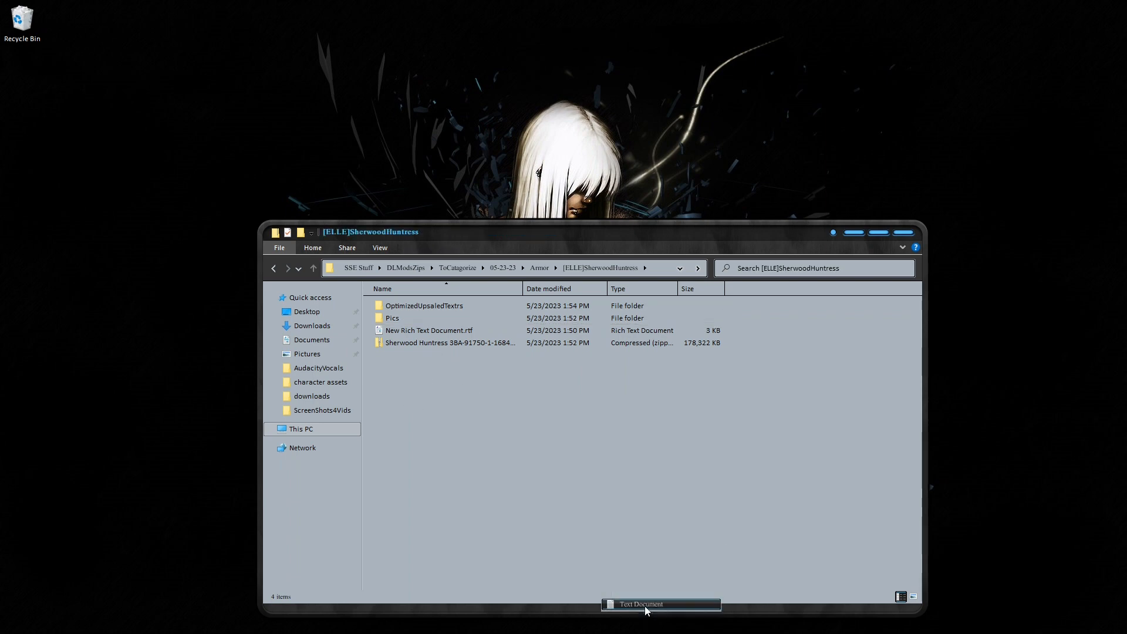
pyautogui.write('Notes.txt')
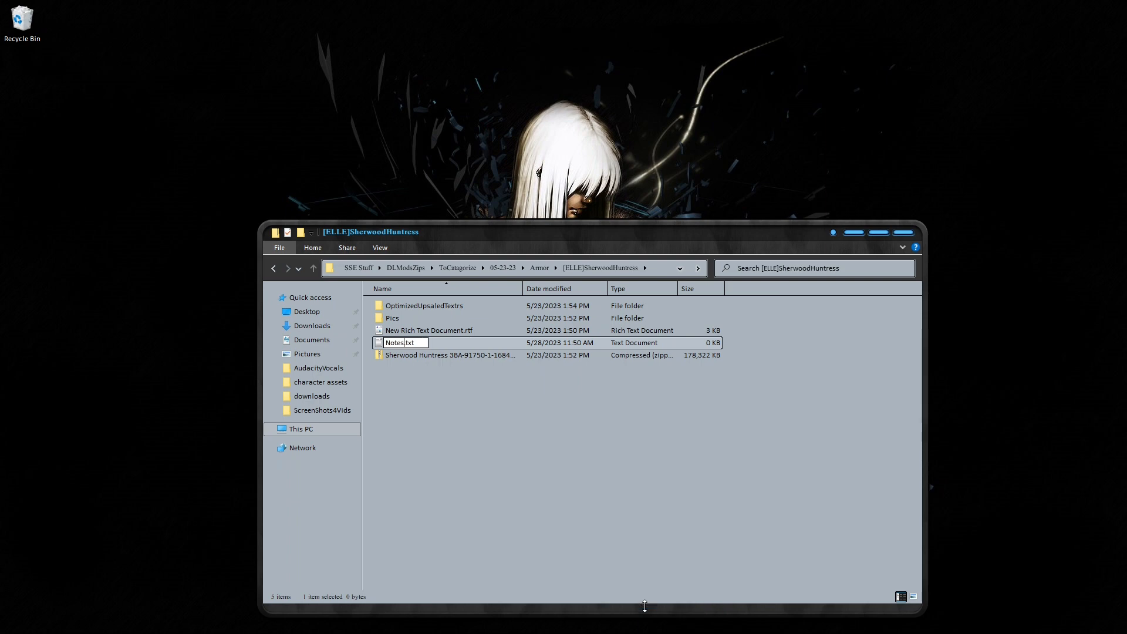
pyautogui.press('Return')
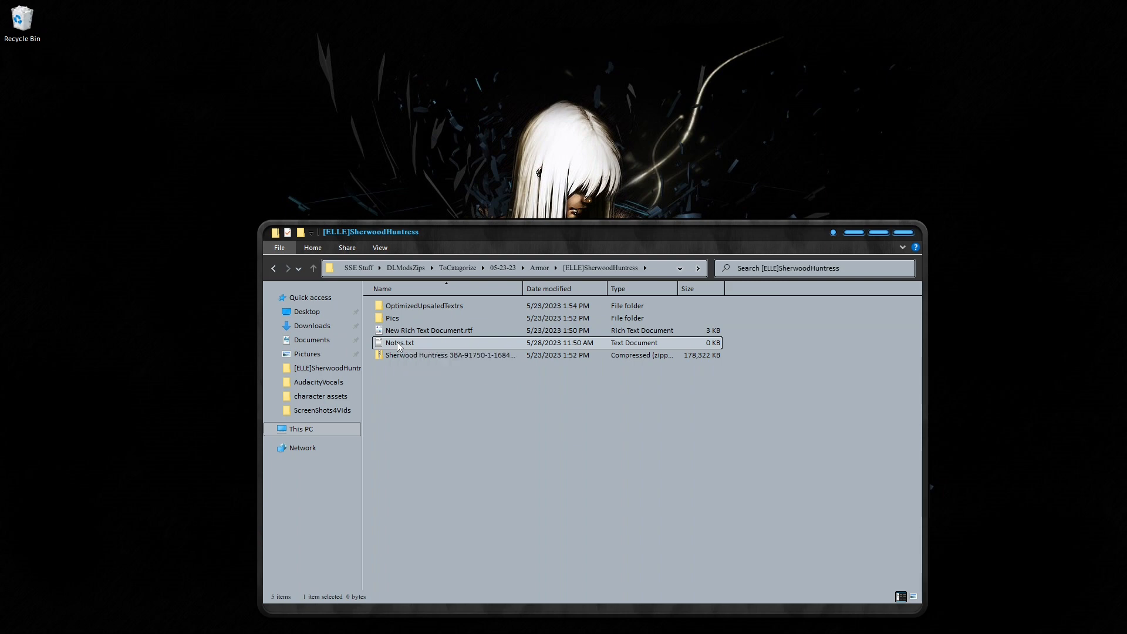
pyautogui.rightClick(398, 344)
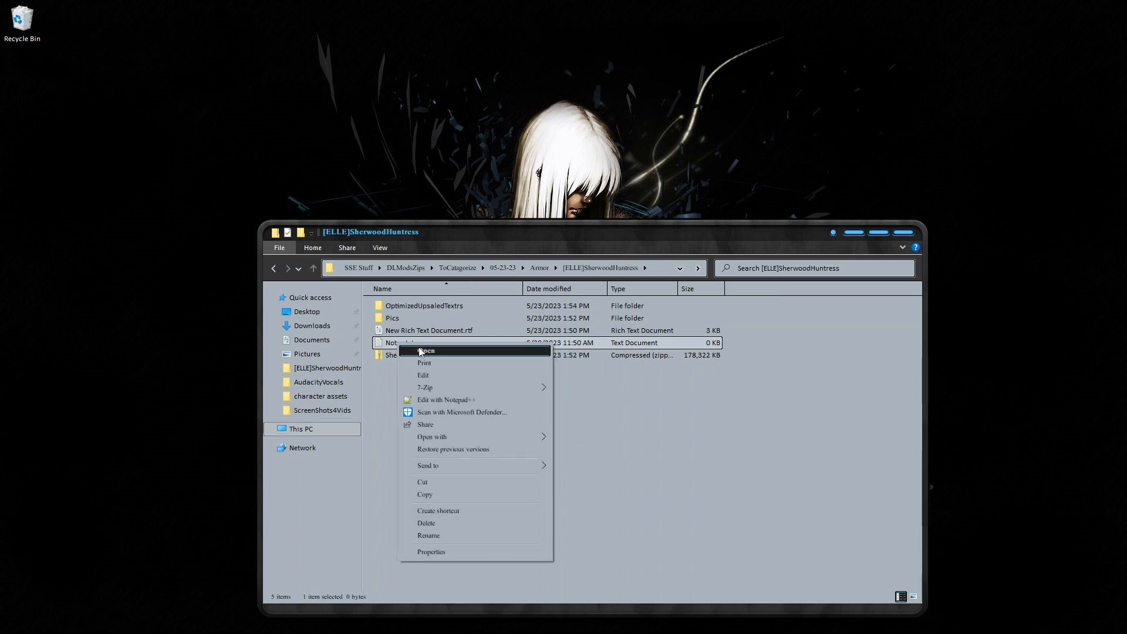
pyautogui.click(448, 523)
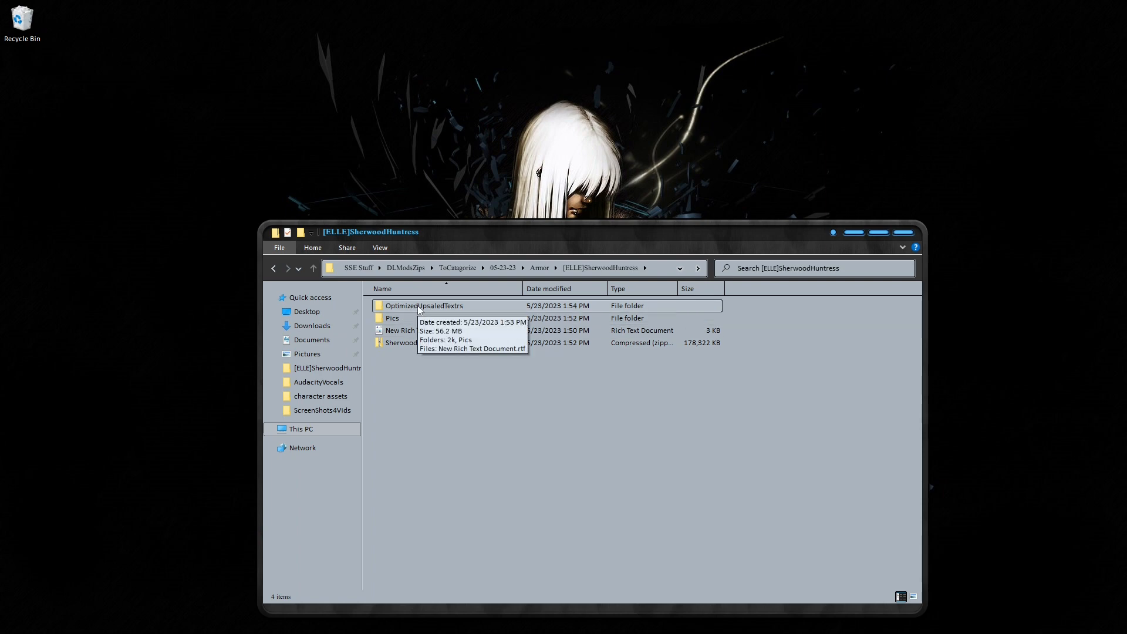
# Go back up to the ToCatagorize folder and look through its dated and named mod folders.
pyautogui.click(313, 269)
pyautogui.click(315, 270)
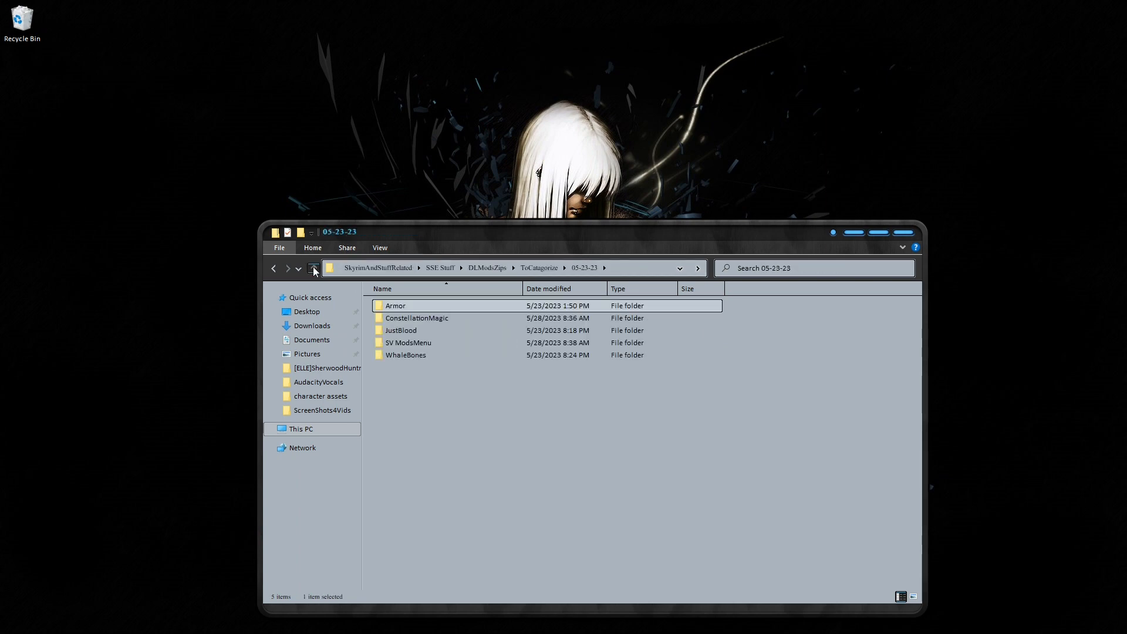
pyautogui.click(314, 269)
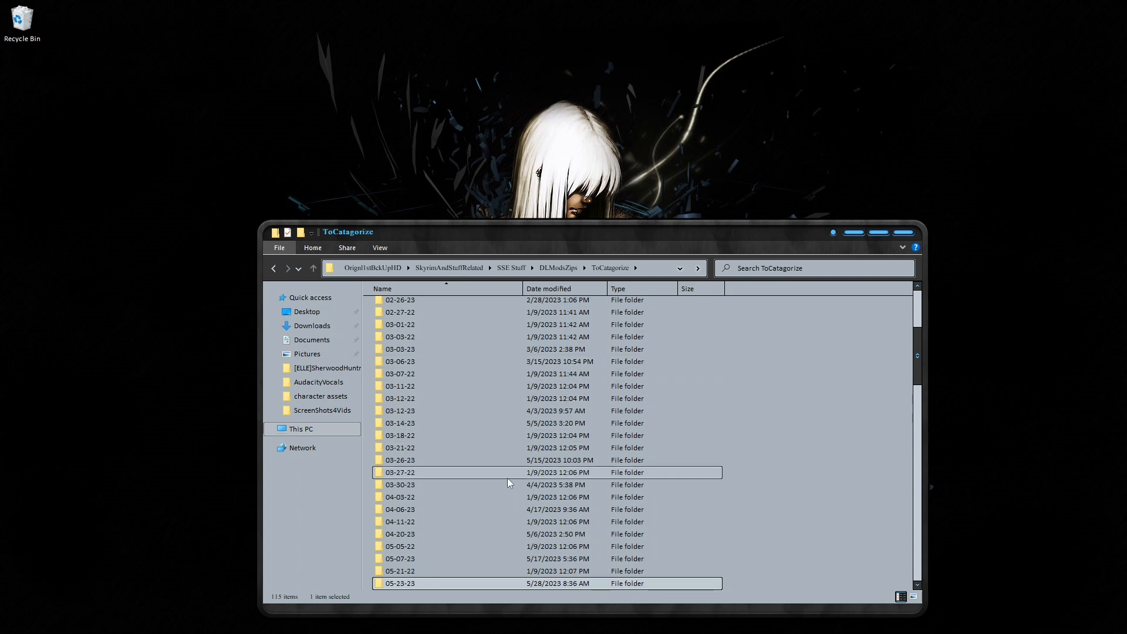
pyautogui.moveTo(508, 479)
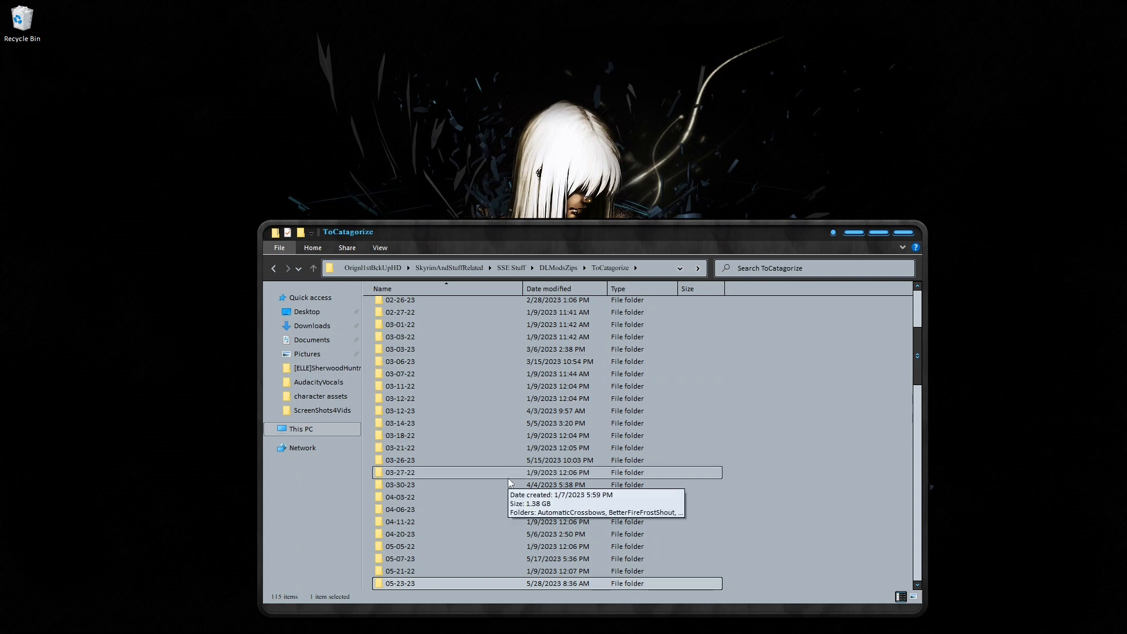
pyautogui.scroll(-8, 426, 429)
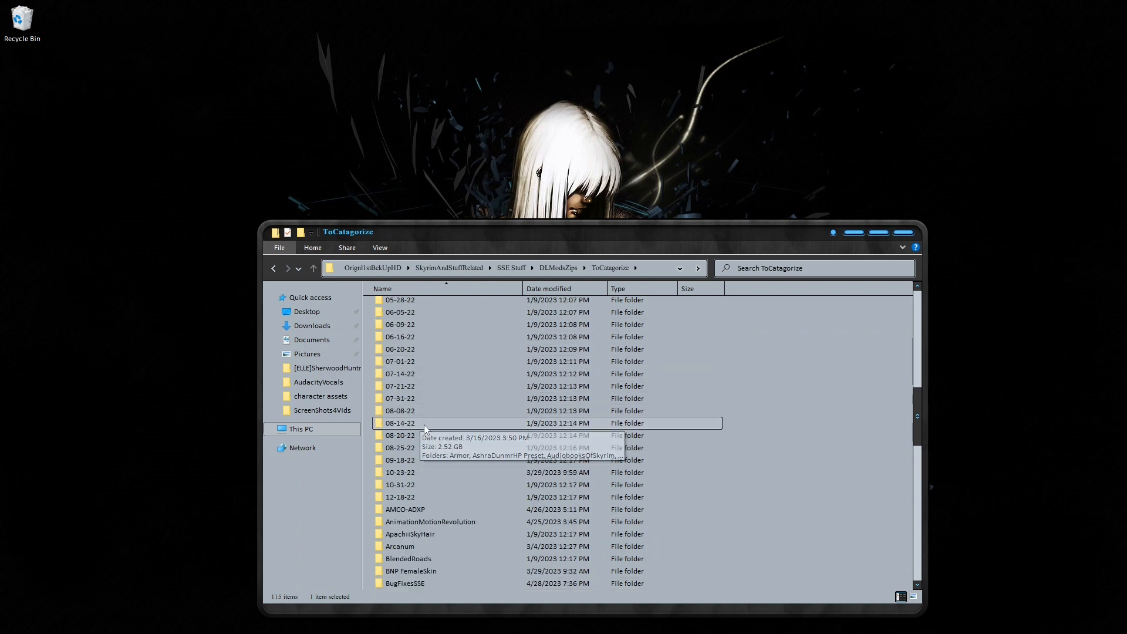
pyautogui.scroll(-4, 425, 429)
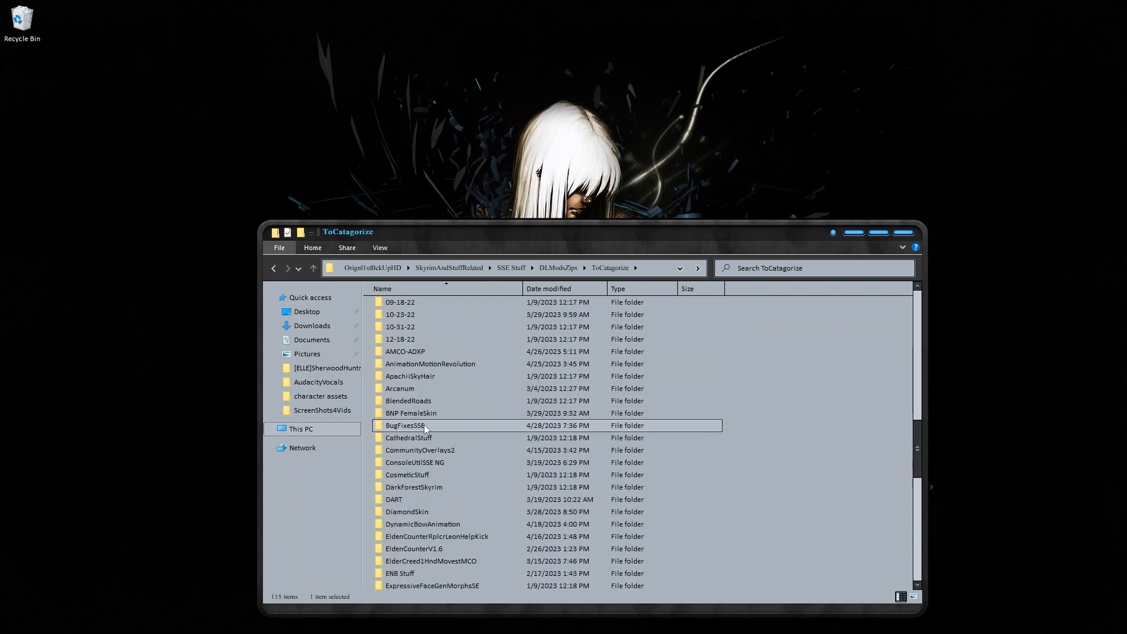
pyautogui.scroll(17, 424, 424)
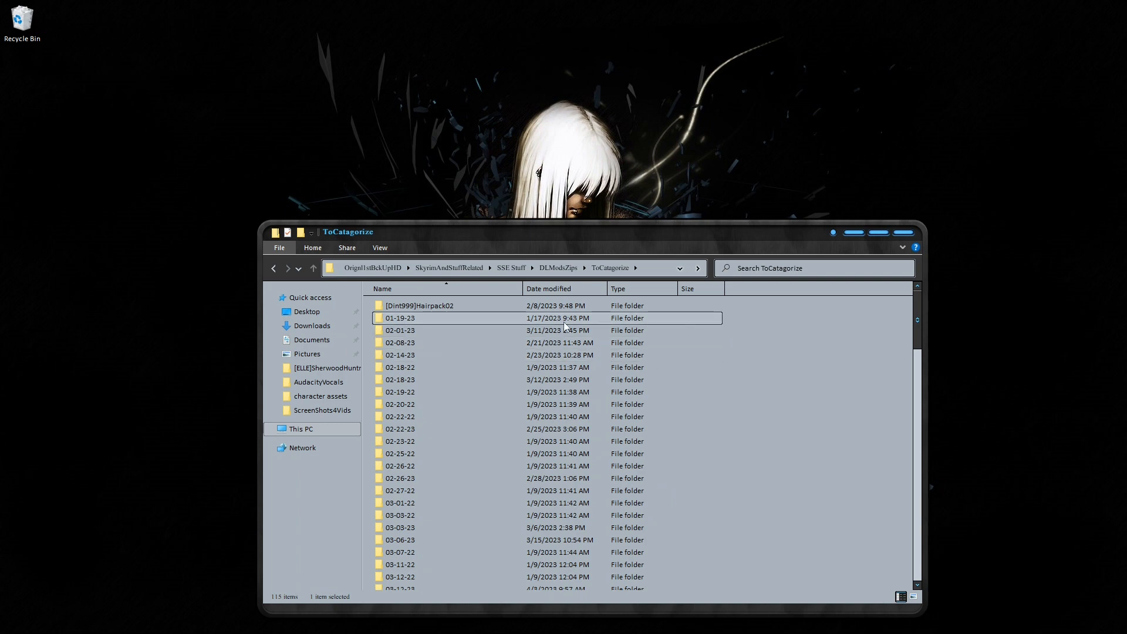
# Switch to the Brave browser and look through the main files of the COCO Fairy Queen mod on Nexus Mods.
pyautogui.moveTo(109, 631)
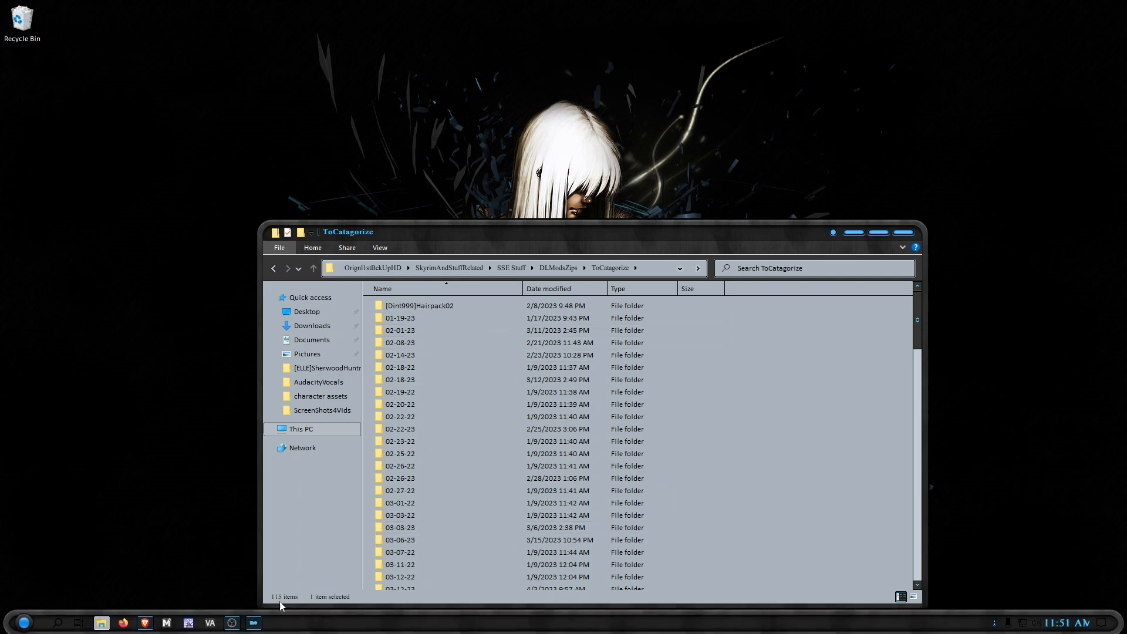
pyautogui.click(143, 625)
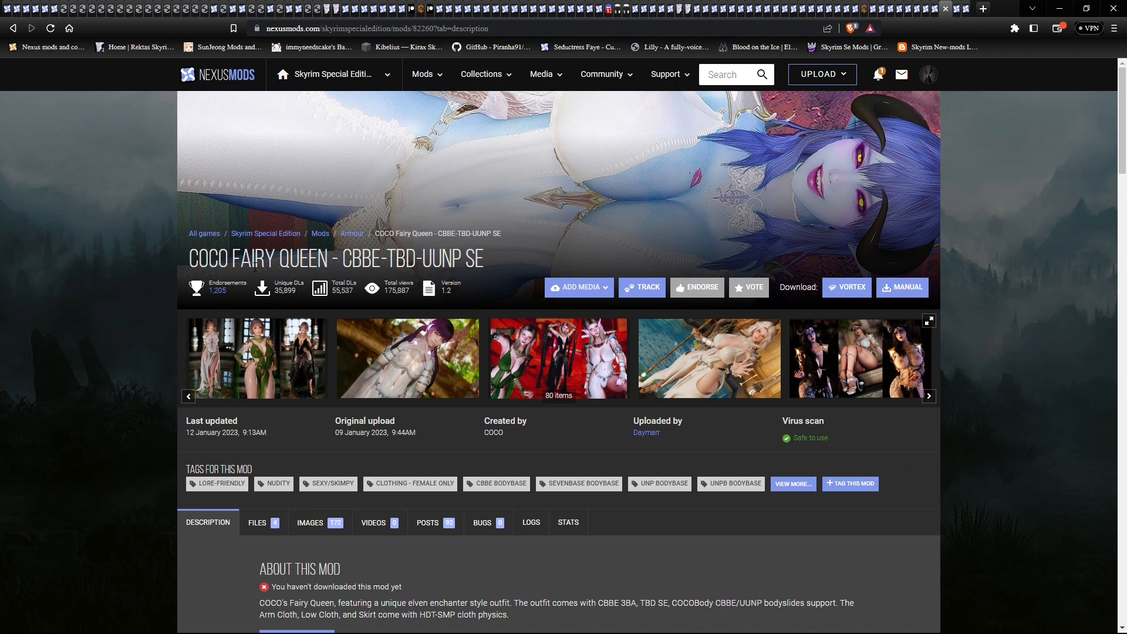
pyautogui.scroll(-2, 468, 257)
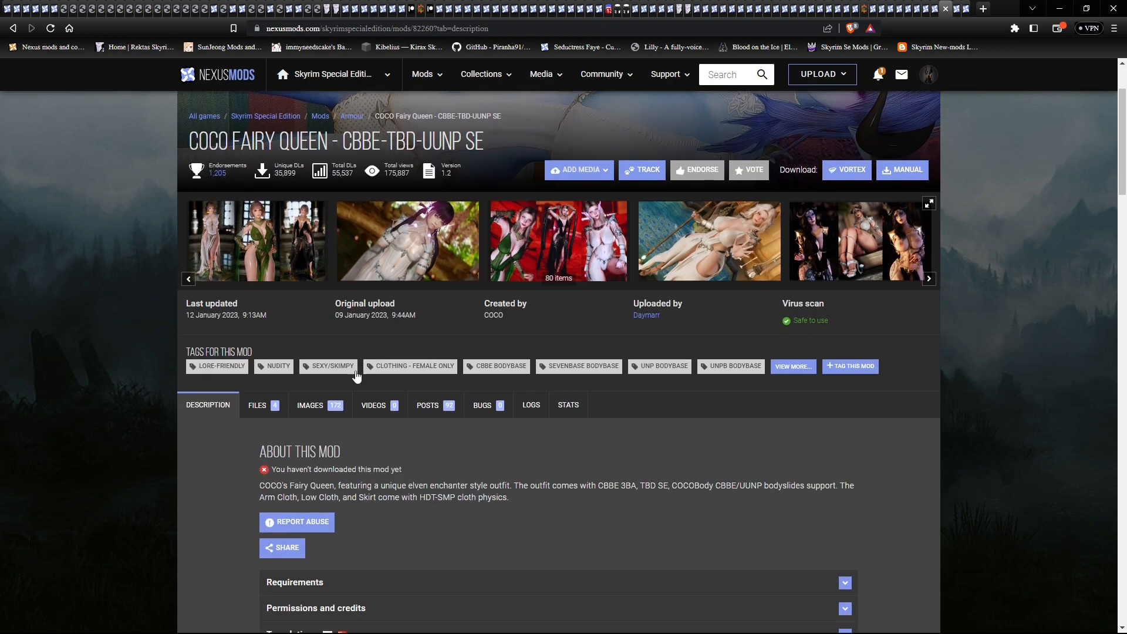
pyautogui.click(263, 411)
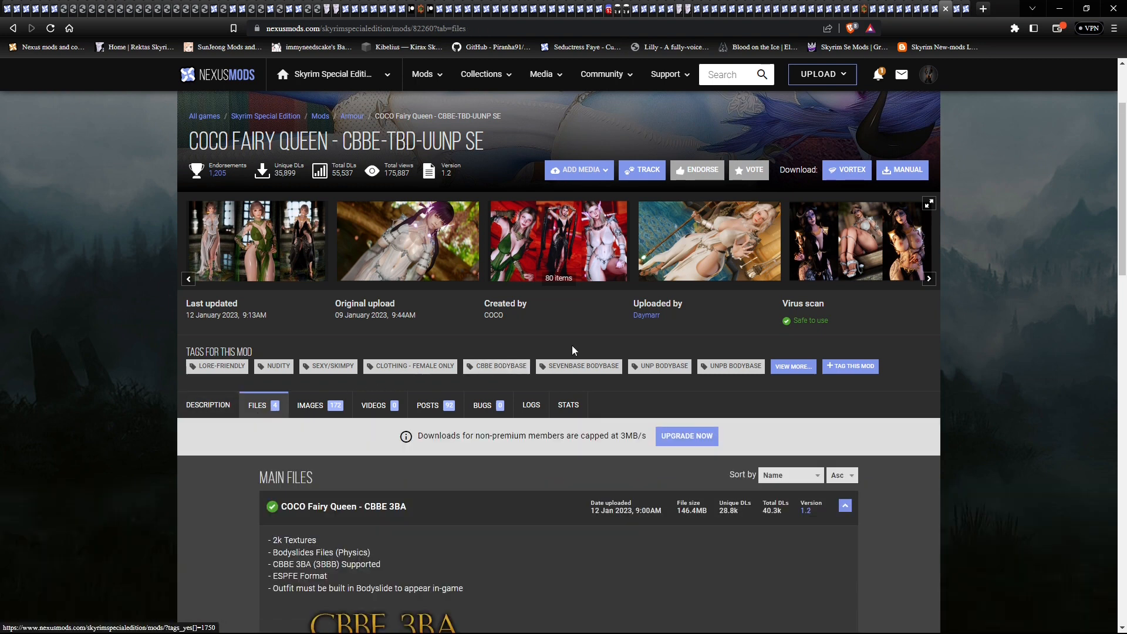
pyautogui.scroll(-3, 349, 353)
pyautogui.scroll(-2, 348, 347)
pyautogui.scroll(3, 348, 348)
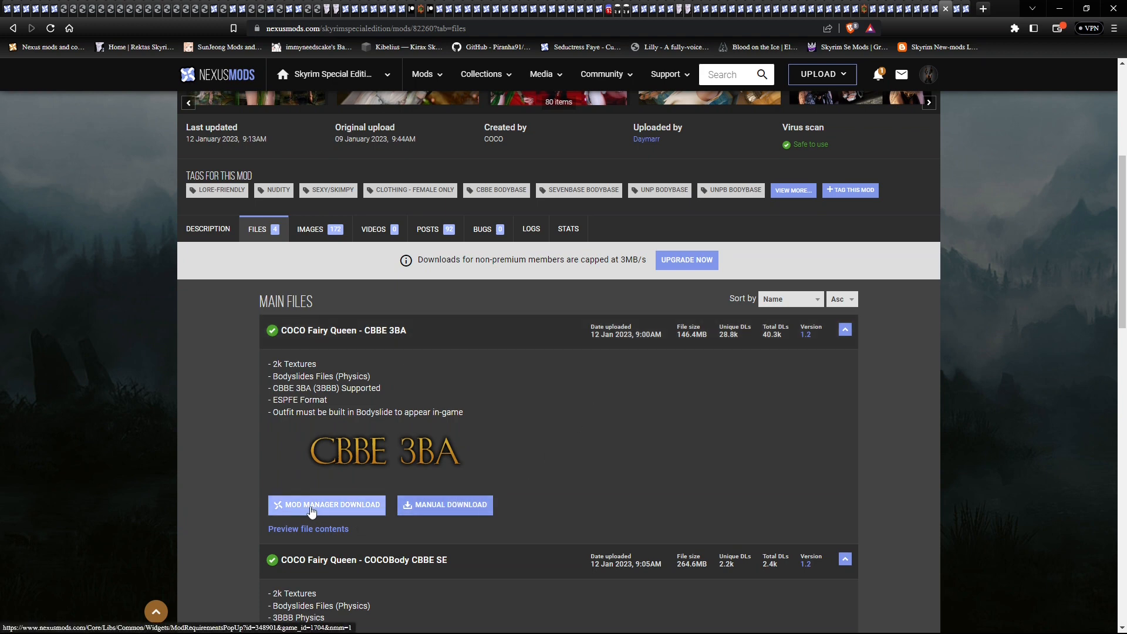
pyautogui.click(445, 507)
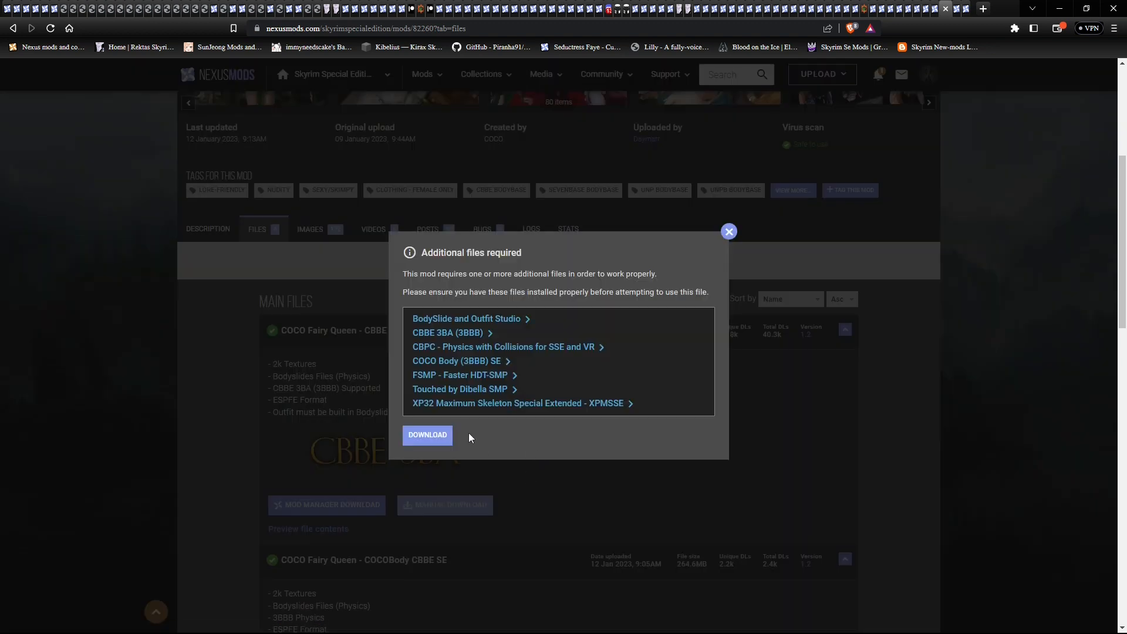
pyautogui.click(433, 441)
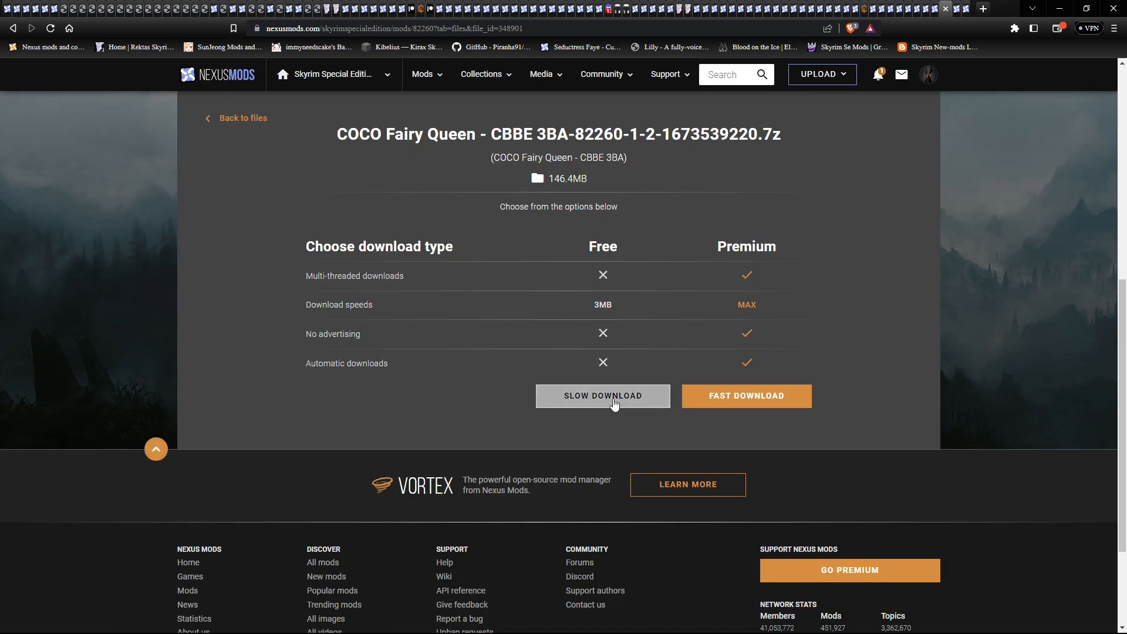
pyautogui.scroll(3, 442, 295)
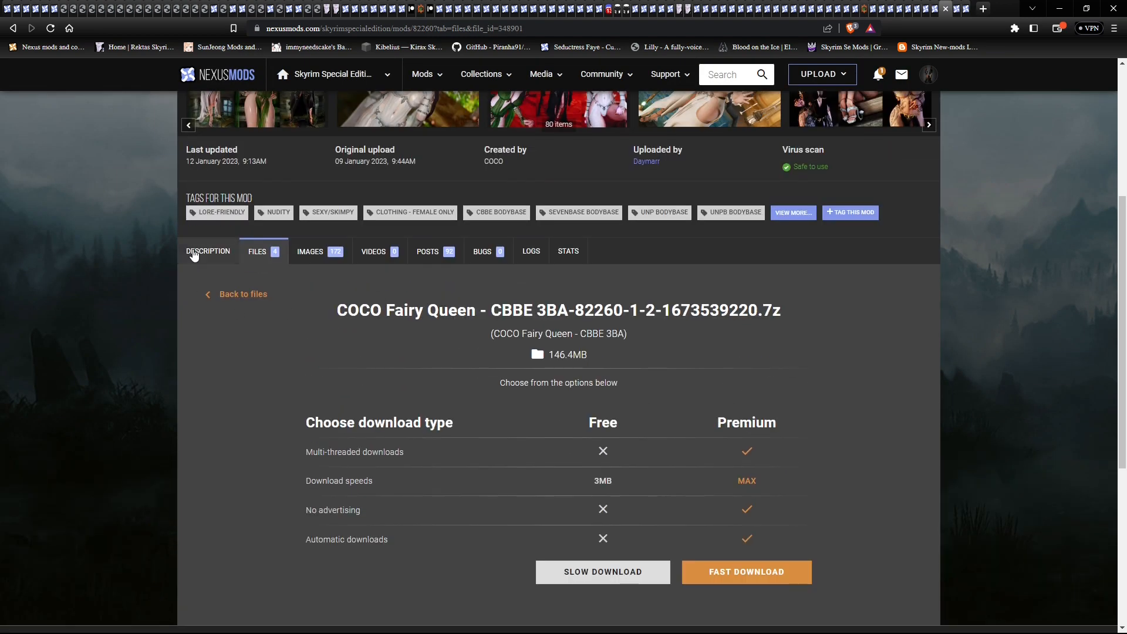
# Open the COCO Fairy Queen description and review its Nexus requirements and the mods requiring it.
pyautogui.click(194, 254)
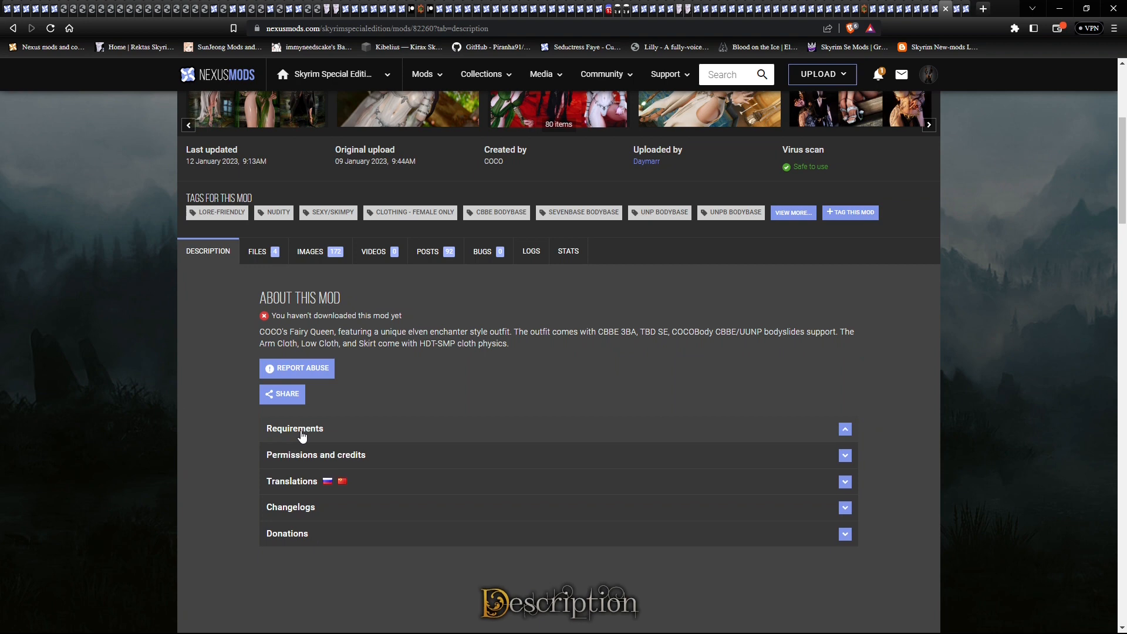
pyautogui.scroll(-4, 235, 477)
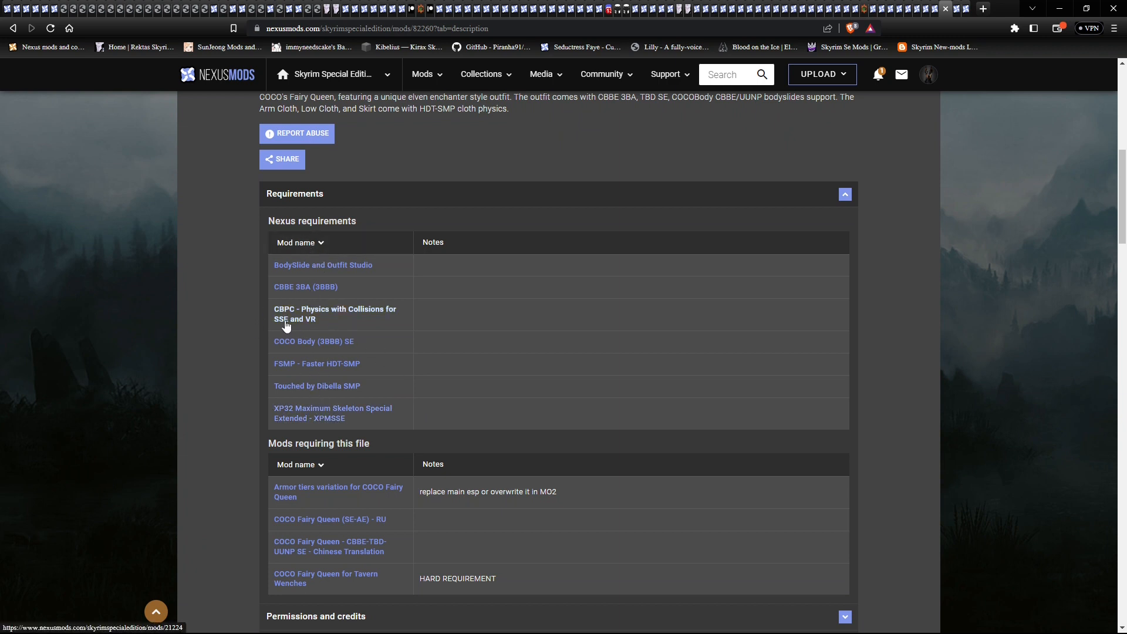
pyautogui.scroll(4, 241, 294)
# Start a manual slow download of the COCO Fairy Queen - CBBE 3BA main file.
pyautogui.click(277, 262)
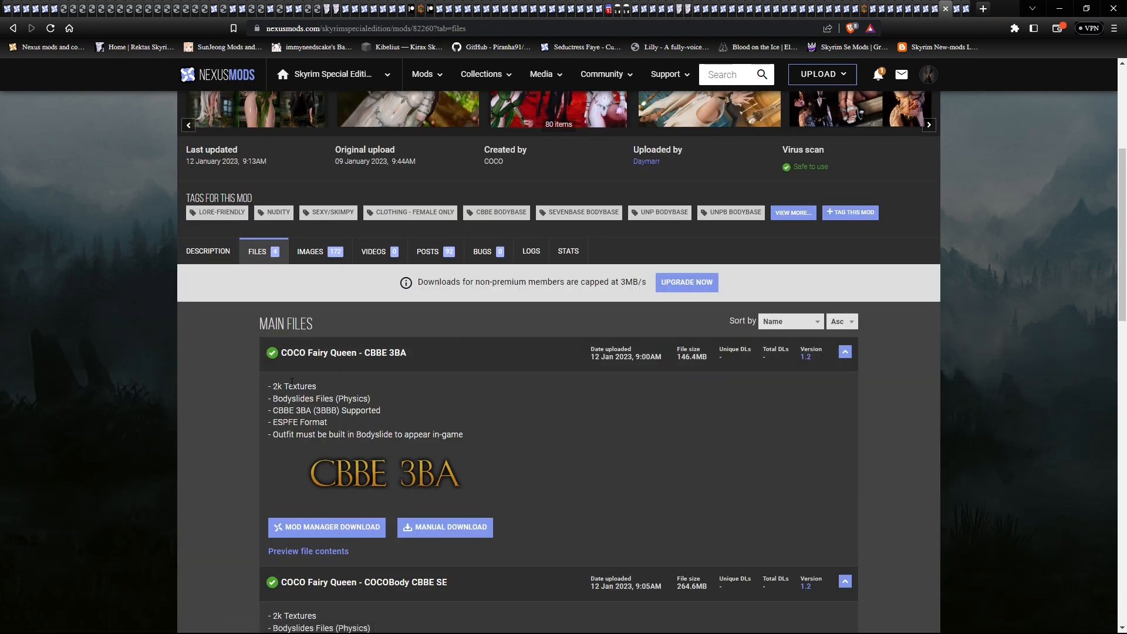
pyautogui.scroll(-2, 332, 377)
pyautogui.click(443, 412)
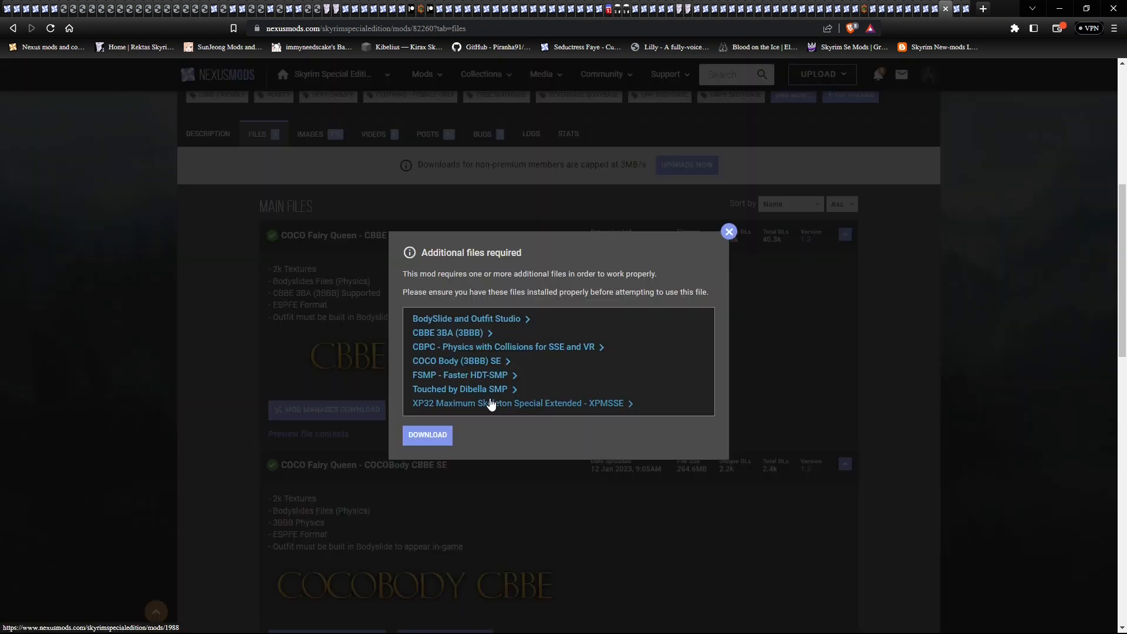
pyautogui.click(423, 429)
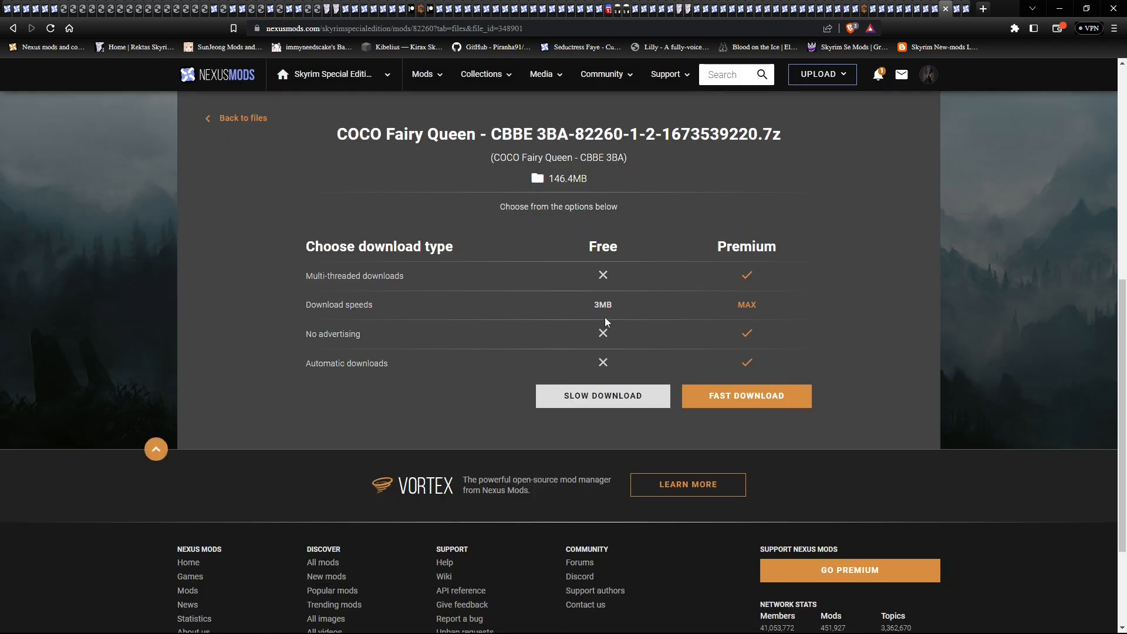
pyautogui.click(586, 393)
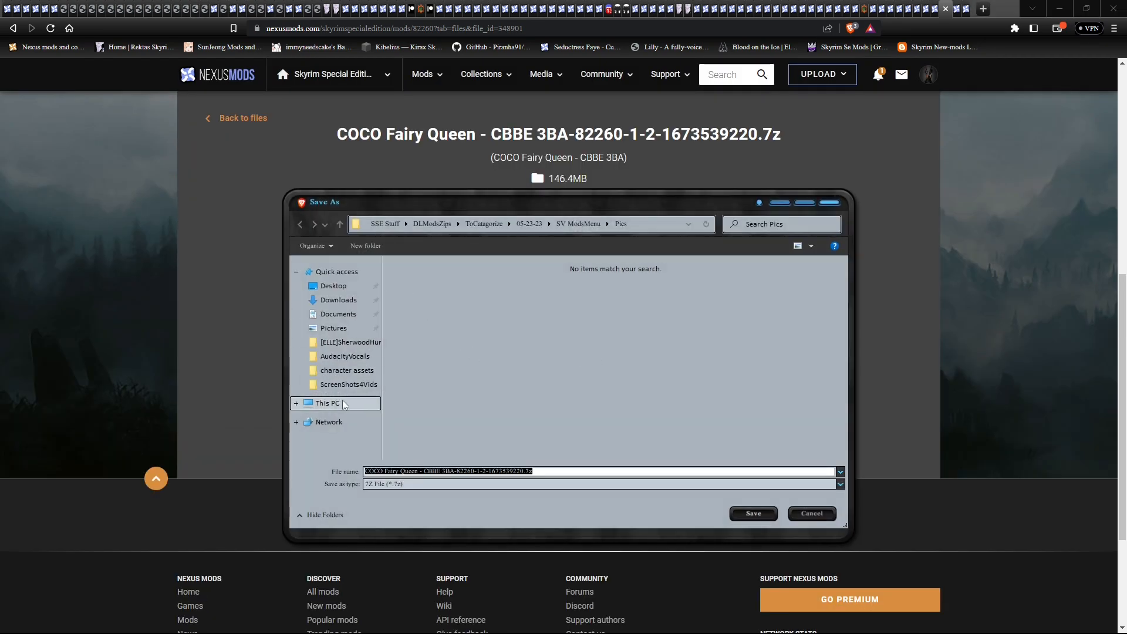
# Set the save location to Backup (Z:) > Orignl1stBckUpHD > SkyrimAndStuffRelated > SSE Stuff > DLModsZips > ToCatagorize > 05-23-23 > Armor.
pyautogui.click(343, 400)
pyautogui.doubleClick(582, 433)
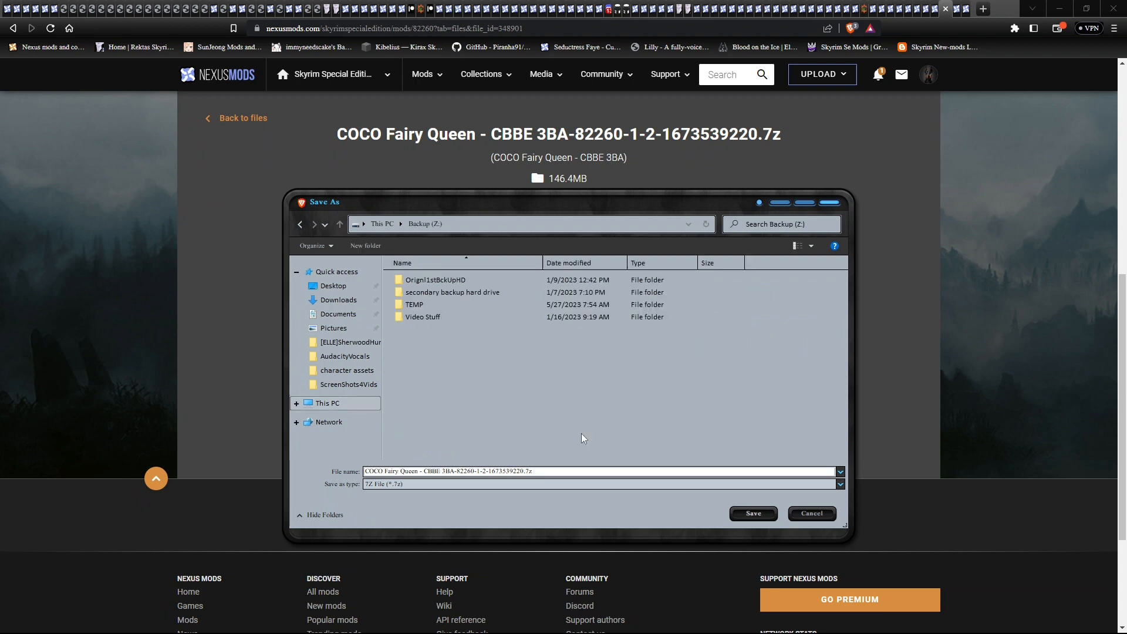
pyautogui.doubleClick(441, 281)
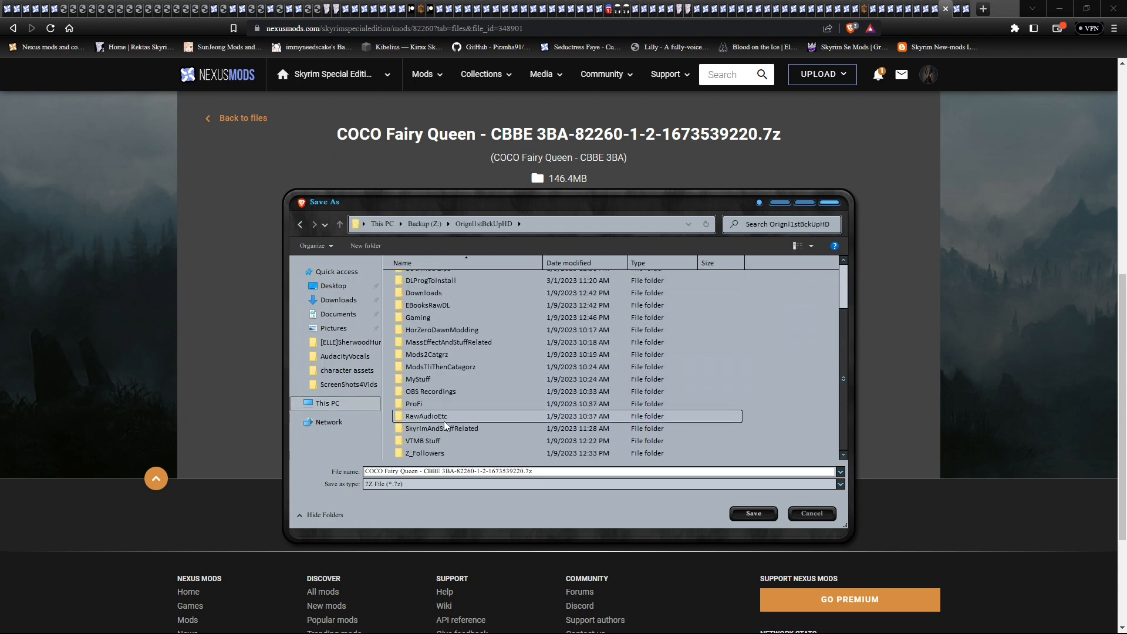
pyautogui.doubleClick(444, 421)
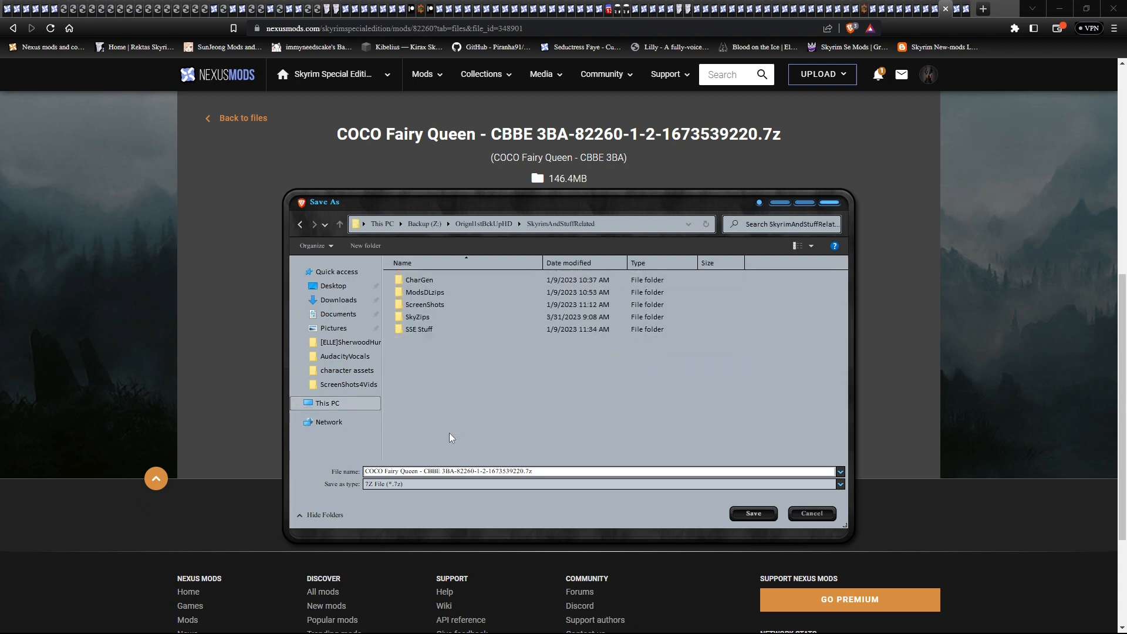
pyautogui.doubleClick(428, 331)
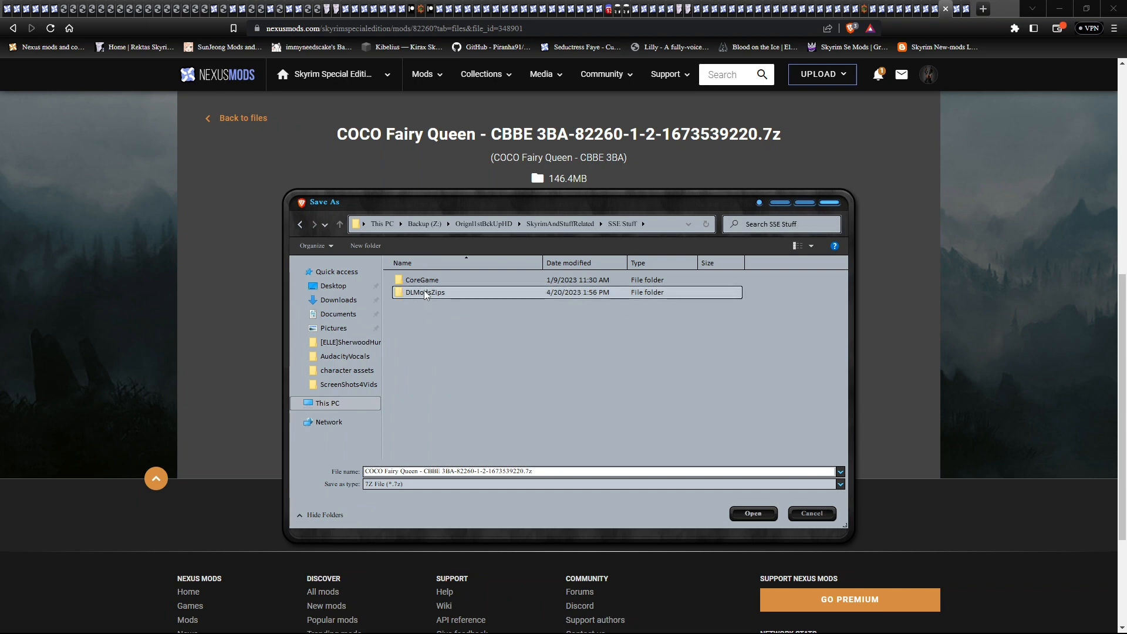
pyautogui.doubleClick(424, 290)
pyautogui.doubleClick(434, 316)
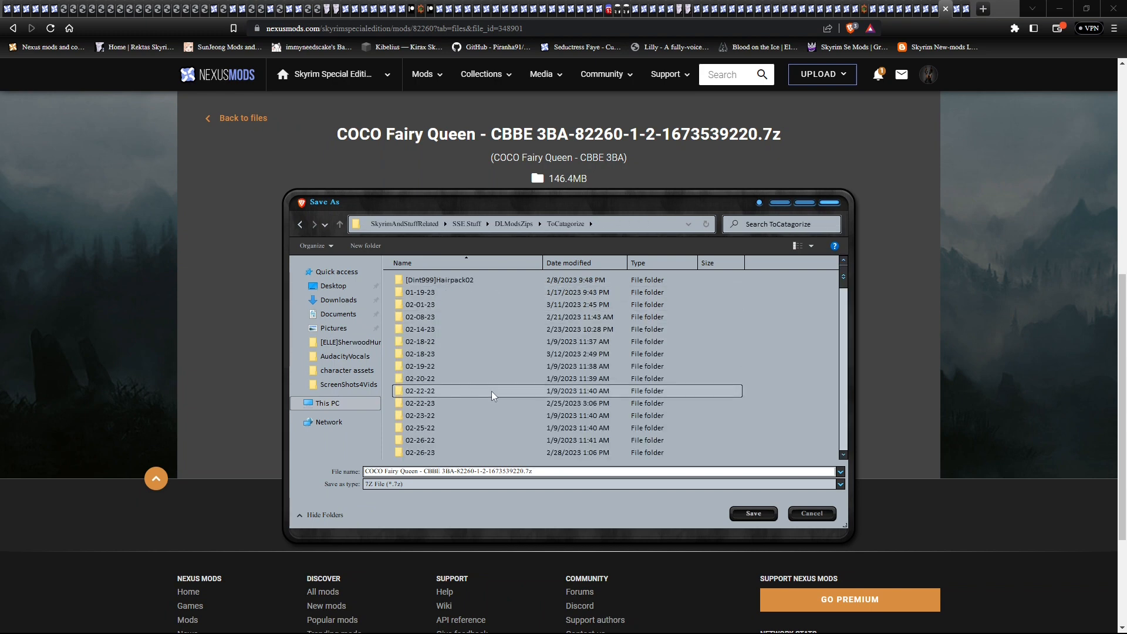
pyautogui.scroll(-4, 492, 389)
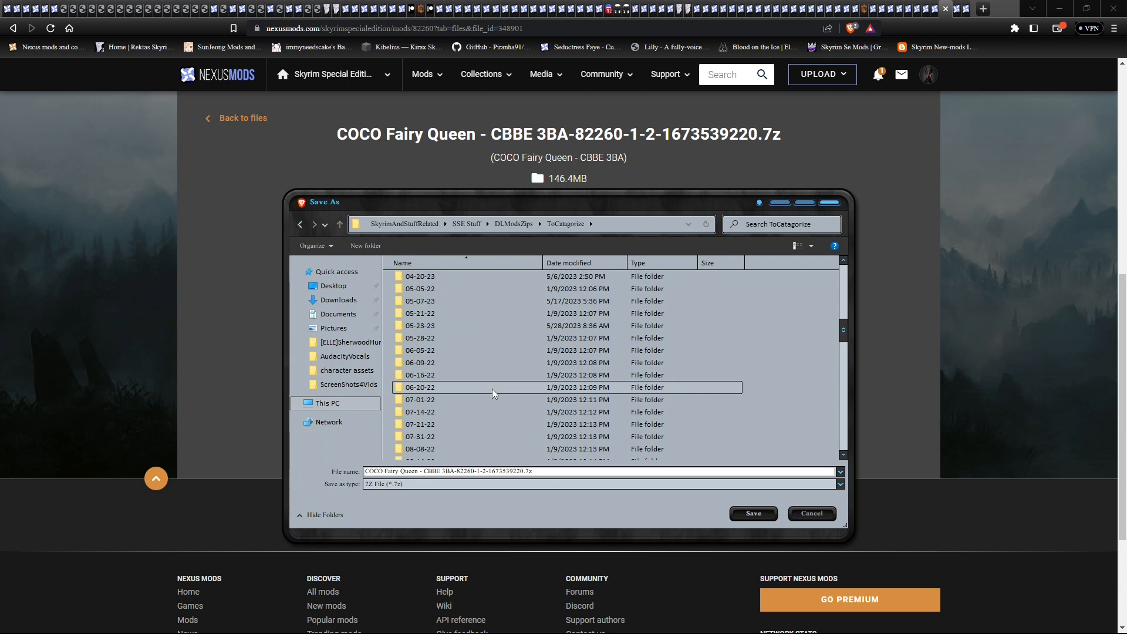
pyautogui.doubleClick(444, 326)
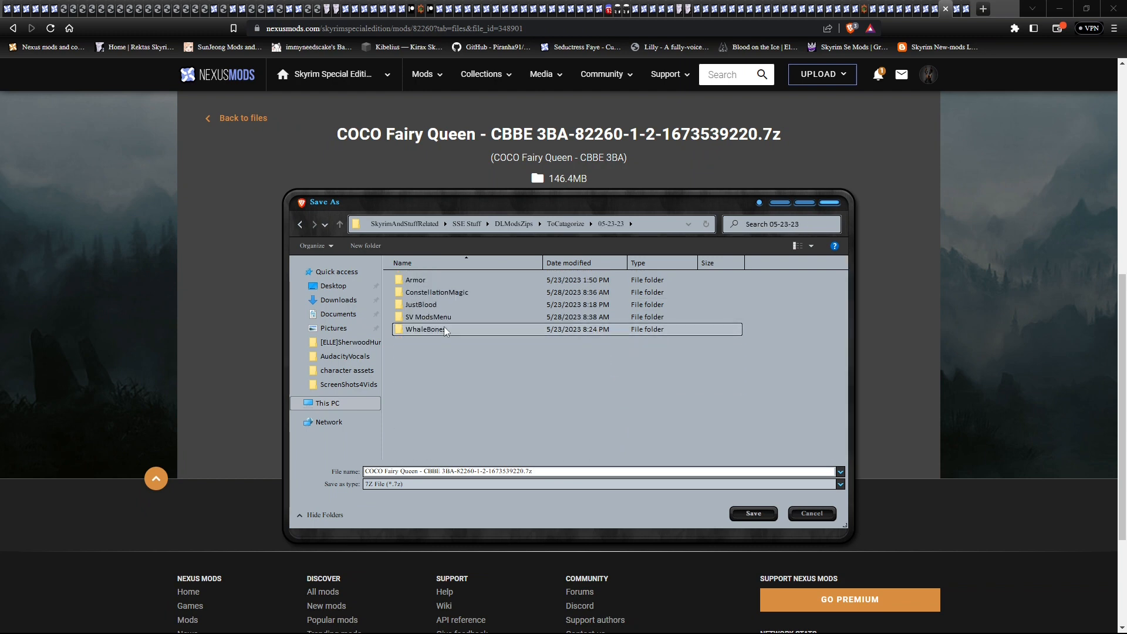
pyautogui.doubleClick(431, 281)
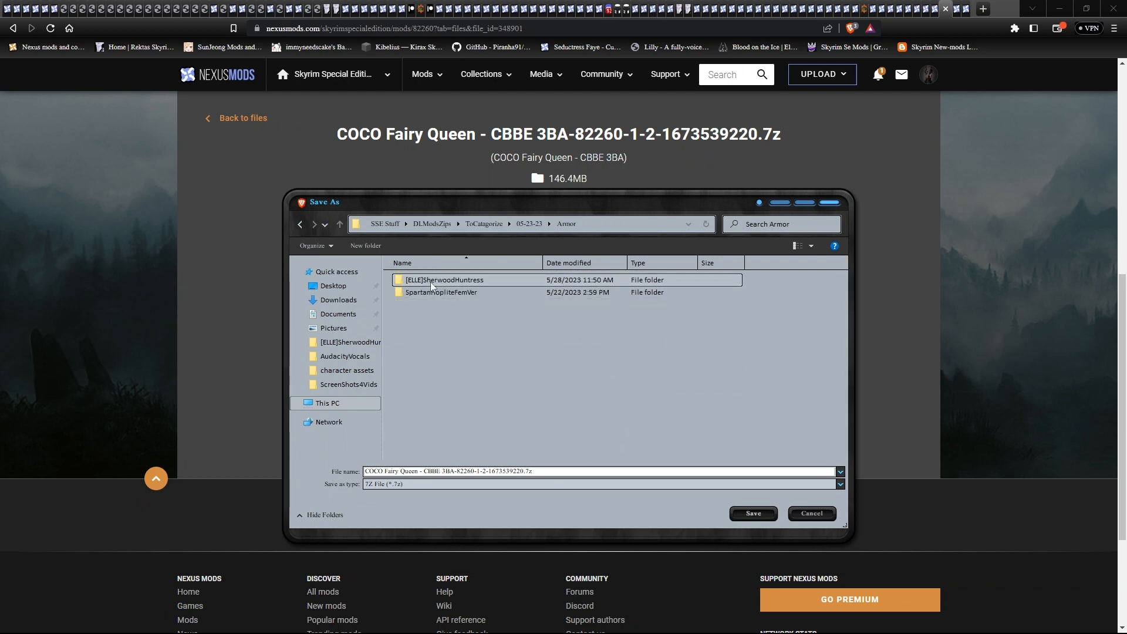
# Create a folder named [Coco] FairyQueen inside Armor and save the COCO Fairy Queen - CBBE 3BA archive in it.
pyautogui.rightClick(410, 357)
pyautogui.moveTo(496, 496)
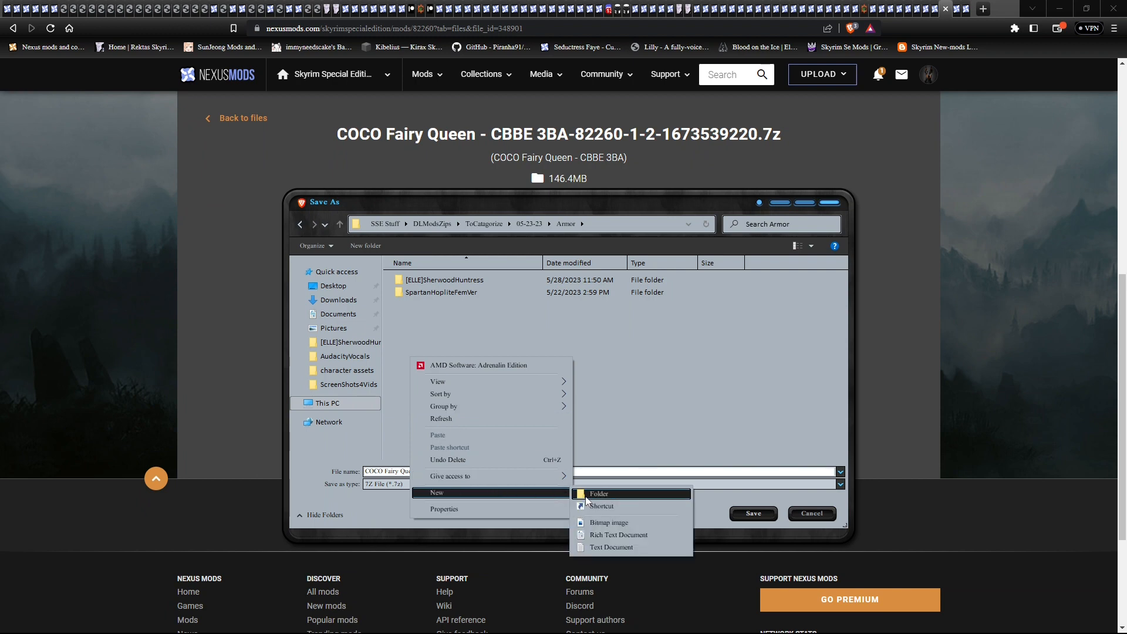
pyautogui.click(587, 493)
pyautogui.write('Coco')
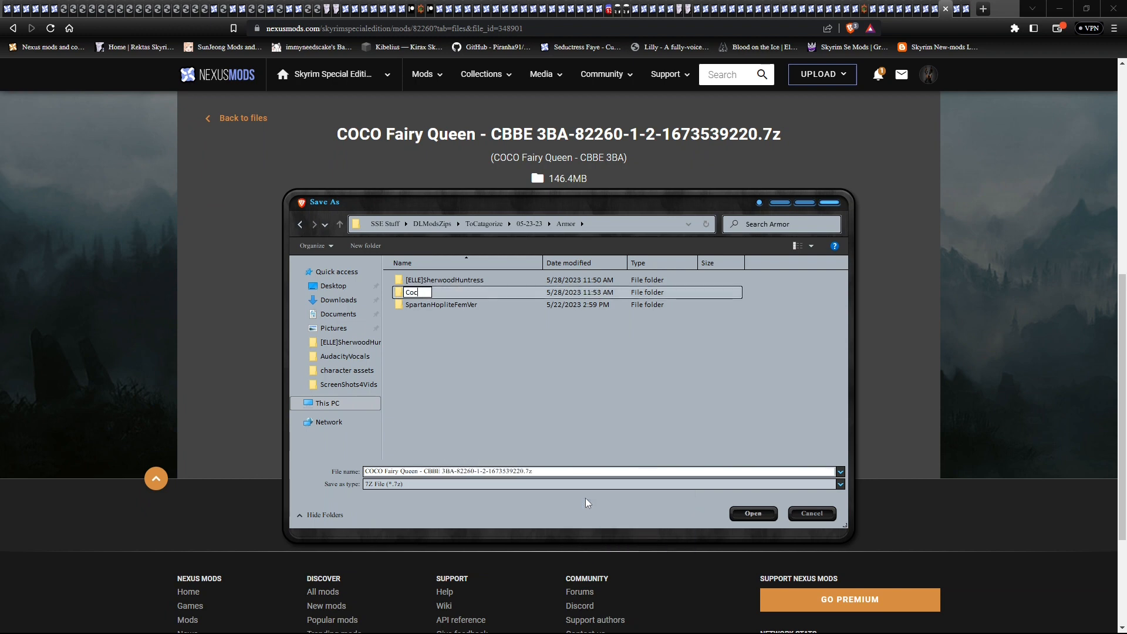
pyautogui.press('BackSpace')
pyautogui.press('BackSpace')
pyautogui.press('BackSpace')
pyautogui.write('[Coco] Fairy')
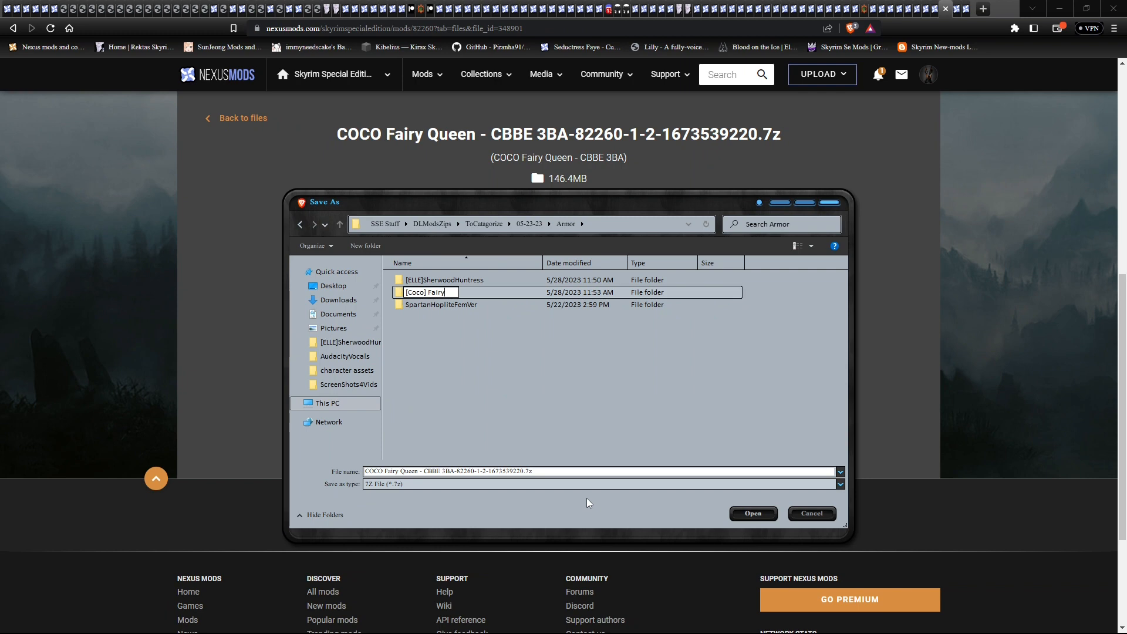
pyautogui.write('Queen')
pyautogui.press('Return')
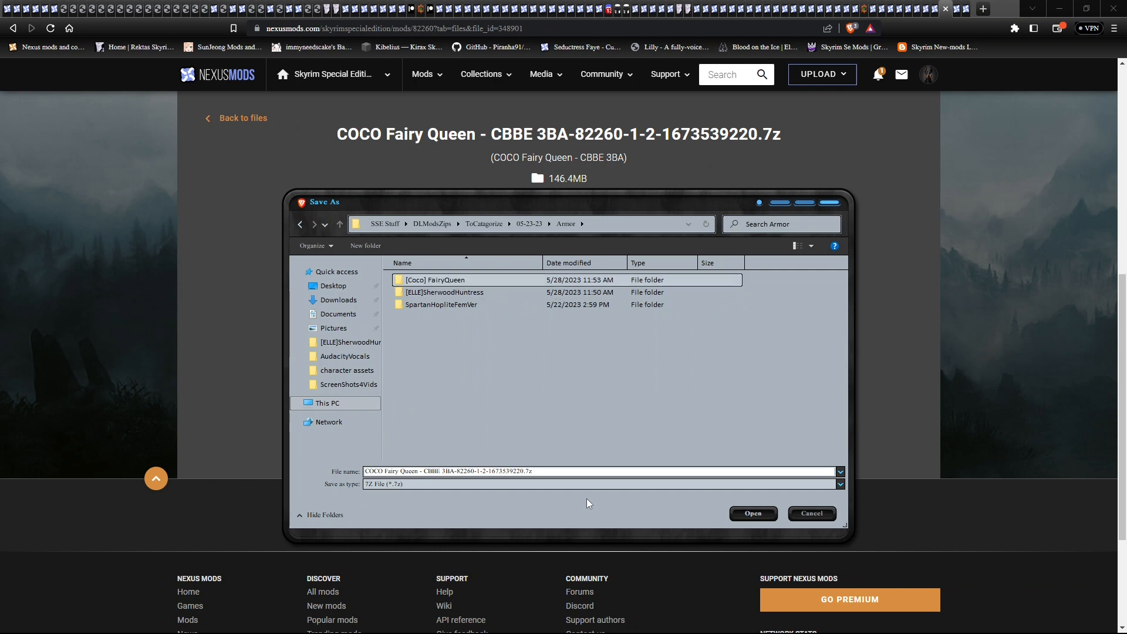
pyautogui.press('Return')
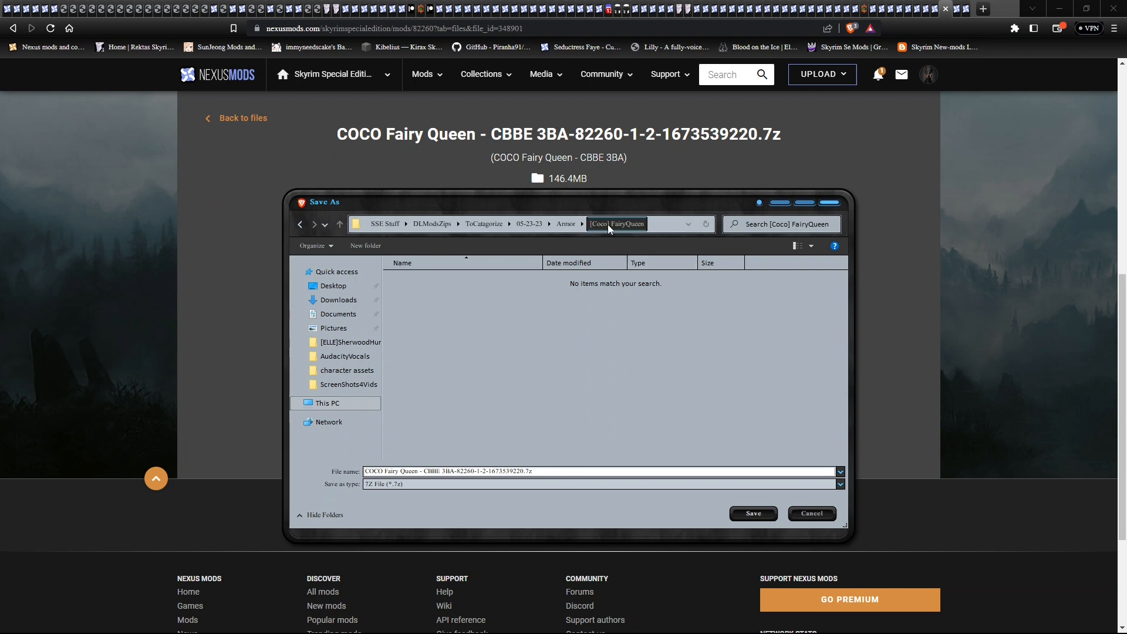
pyautogui.click(754, 512)
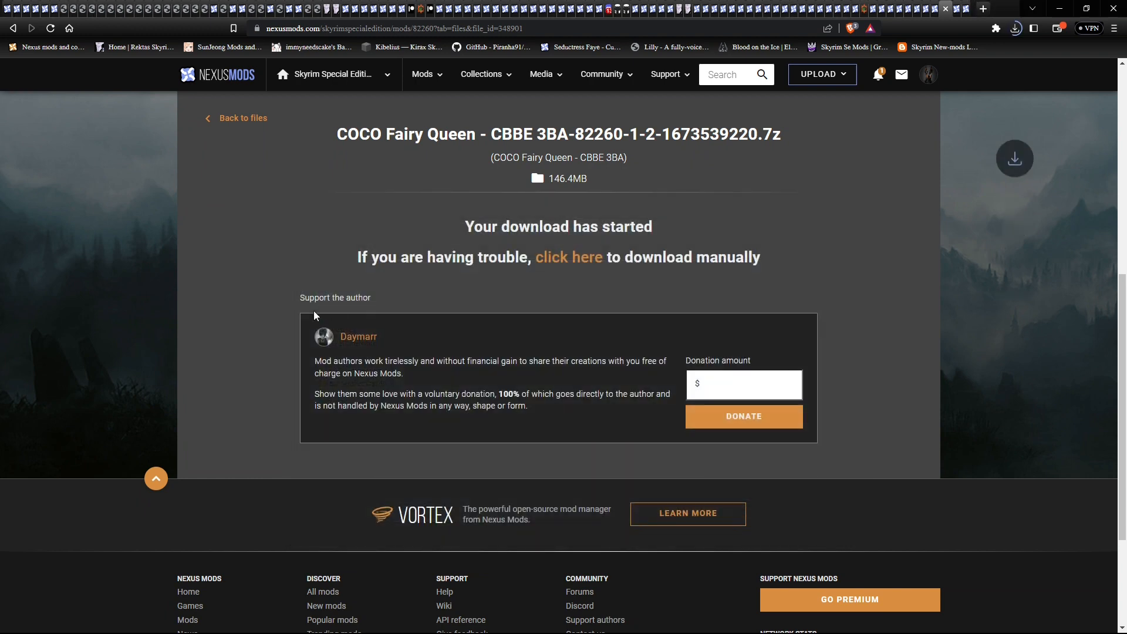
# Expand the Requirements section of the mod's description and copy the page text from About This Mod through the media section.
pyautogui.scroll(4, 312, 311)
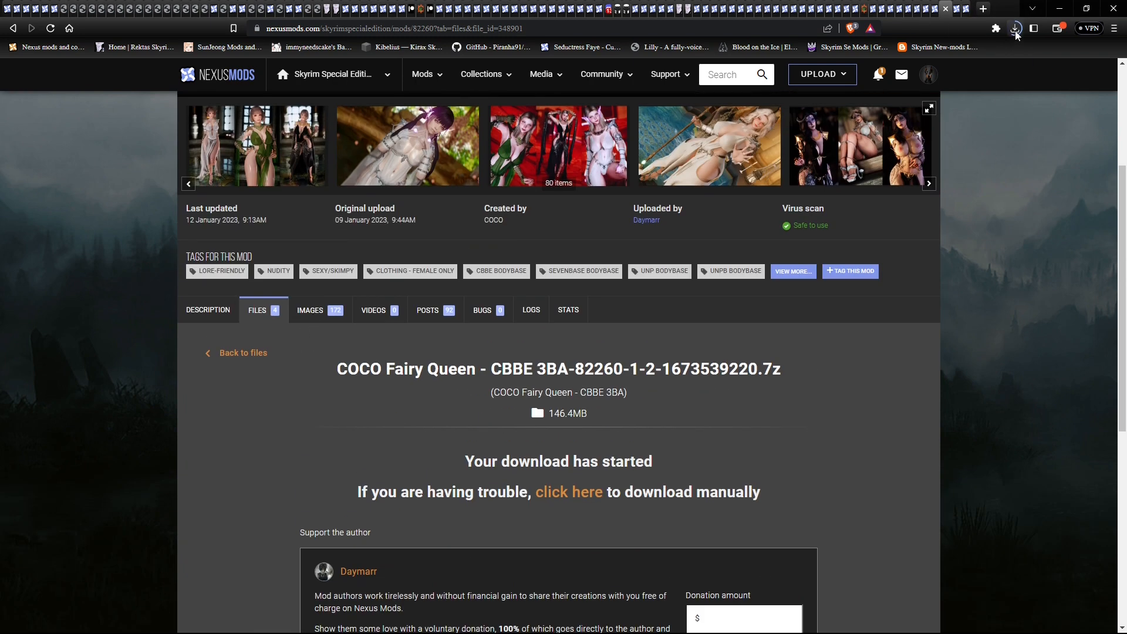
pyautogui.click(206, 310)
pyautogui.scroll(-1, 205, 319)
pyautogui.scroll(-3, 205, 319)
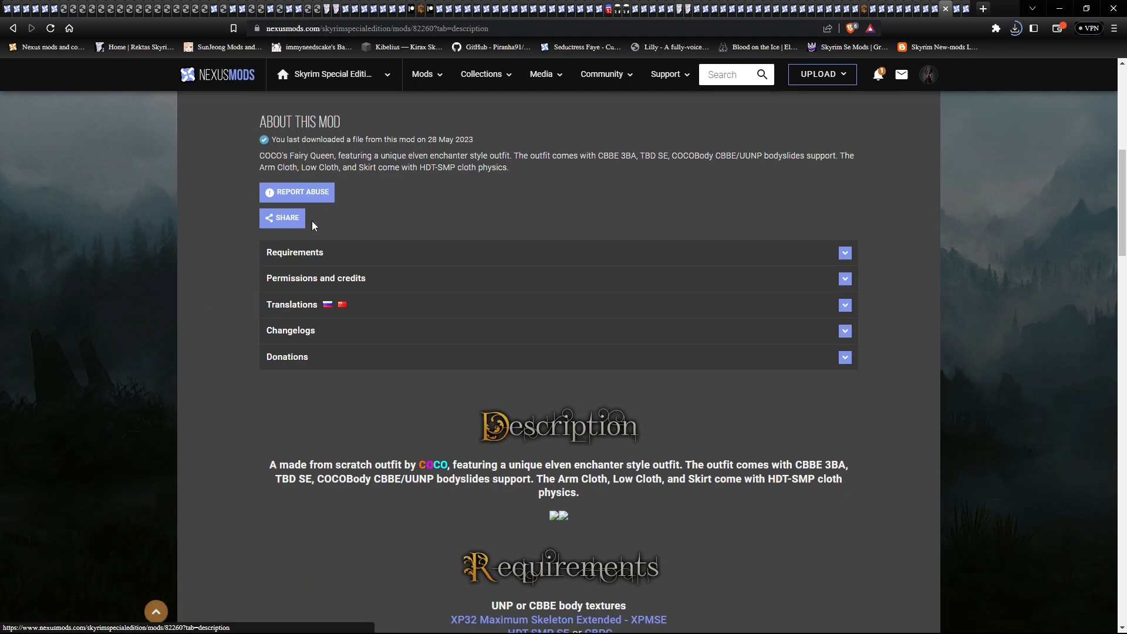
pyautogui.click(259, 253)
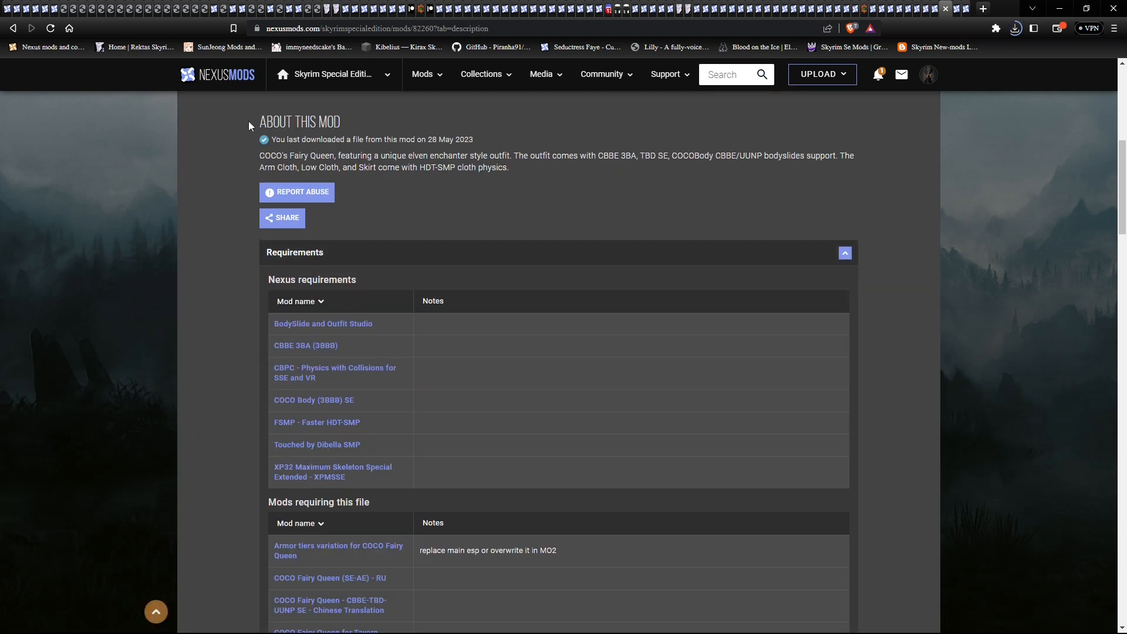
pyautogui.moveTo(248, 121); pyautogui.dragTo(794, 306)
pyautogui.scroll(8, 794, 306)
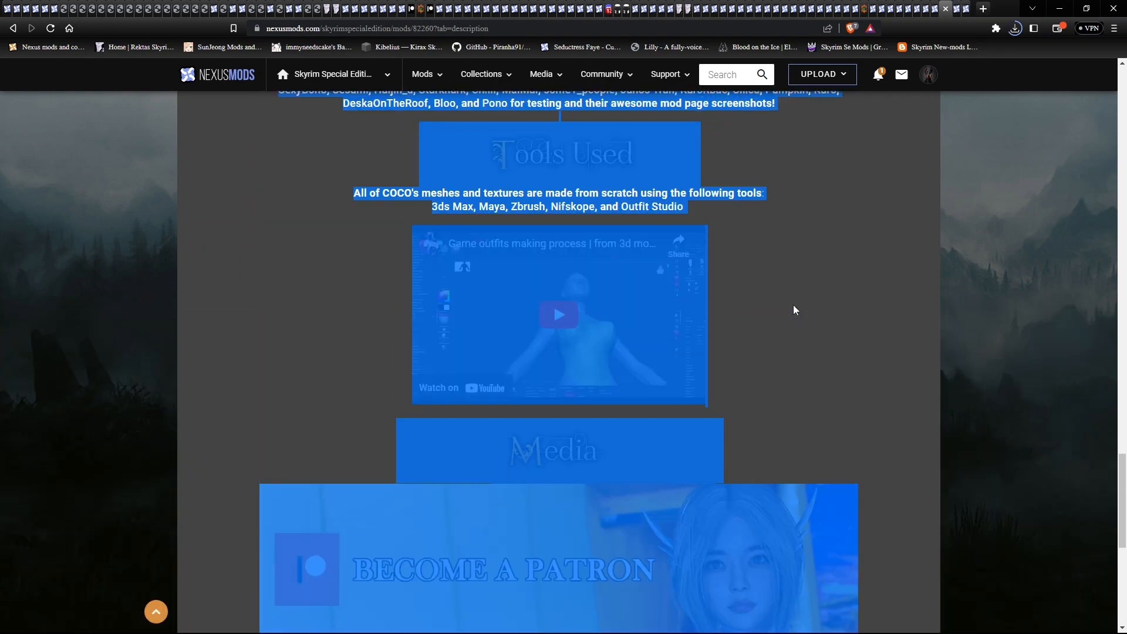
pyautogui.scroll(15, 794, 310)
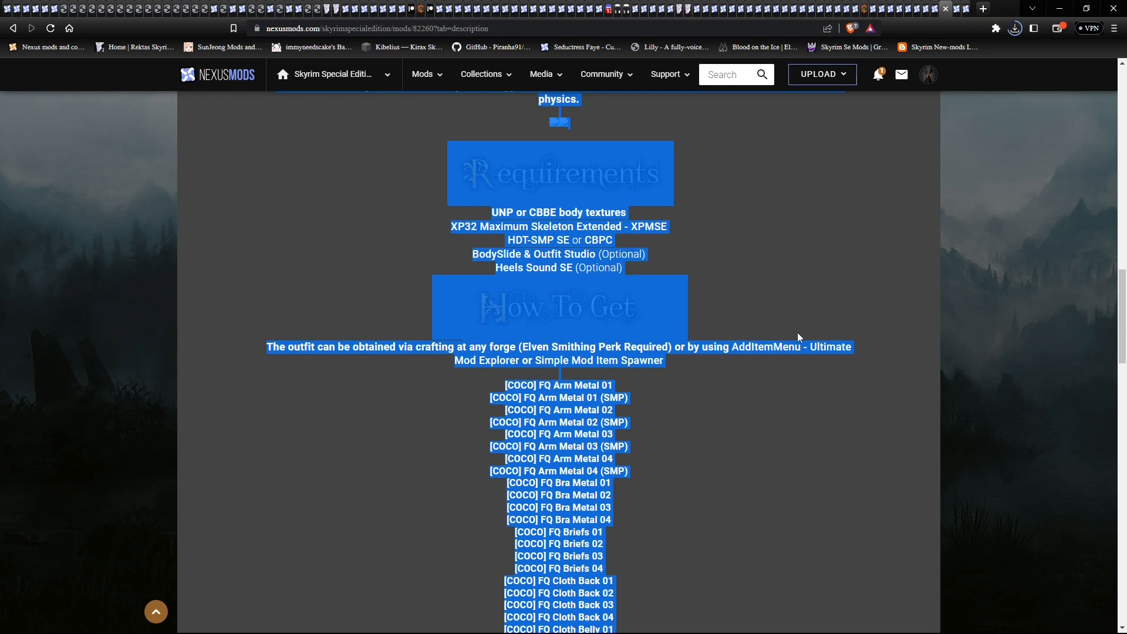
pyautogui.scroll(6, 789, 333)
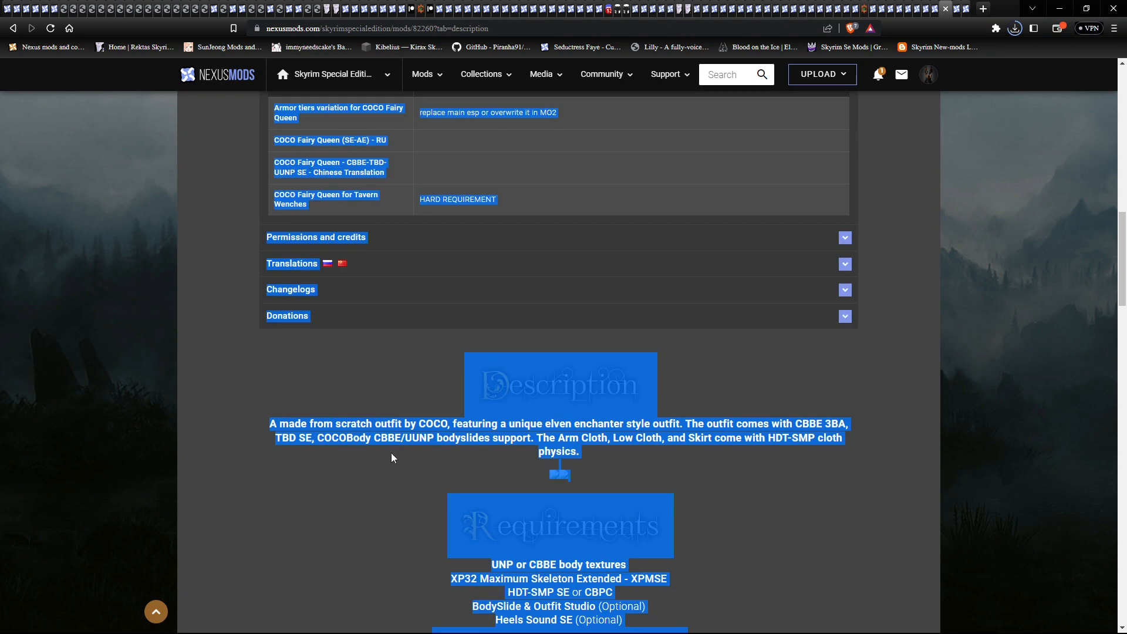
pyautogui.rightClick(411, 425)
pyautogui.click(424, 431)
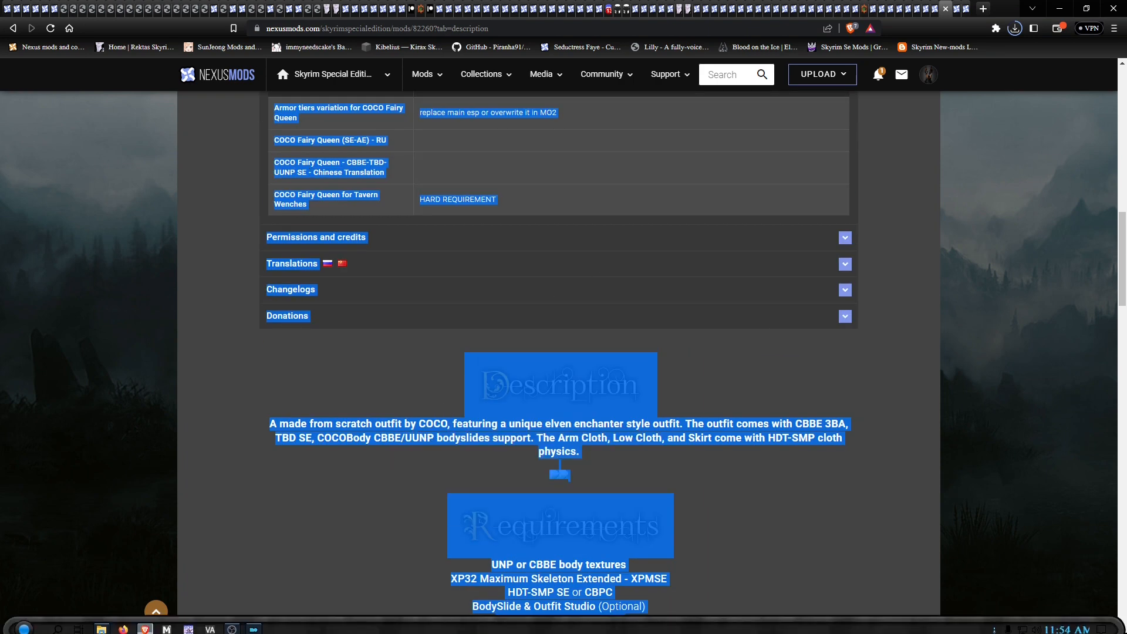
# Switch to File Explorer and open the 05-23-23 > Armor > [Coco] FairyQueen folder.
pyautogui.click(103, 619)
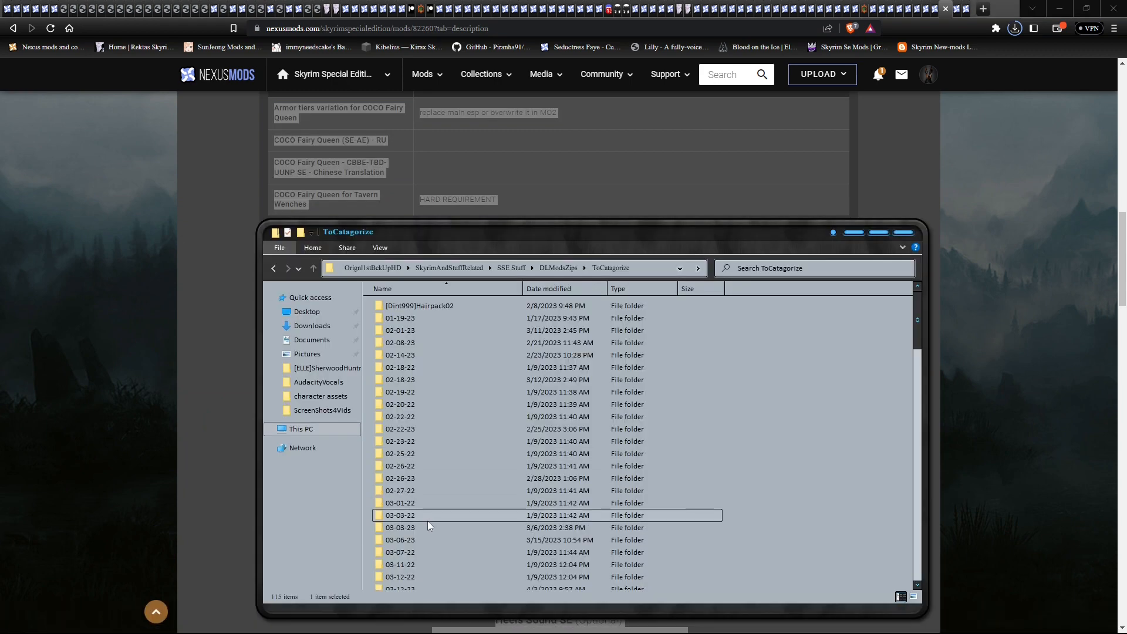
pyautogui.scroll(-7, 415, 550)
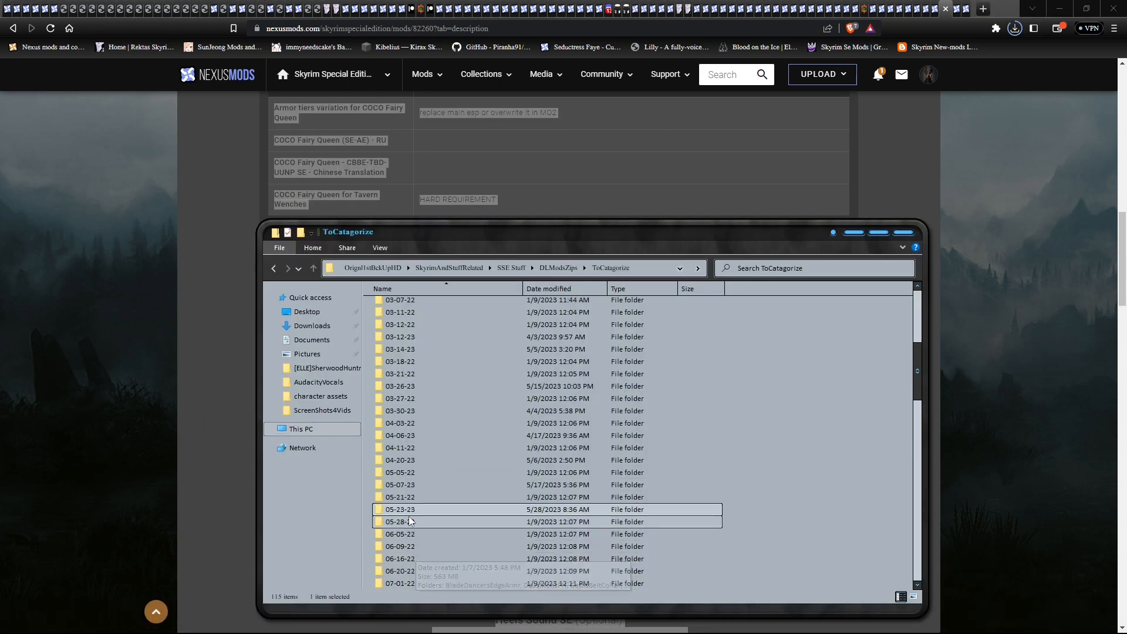
pyautogui.doubleClick(407, 509)
pyautogui.doubleClick(419, 306)
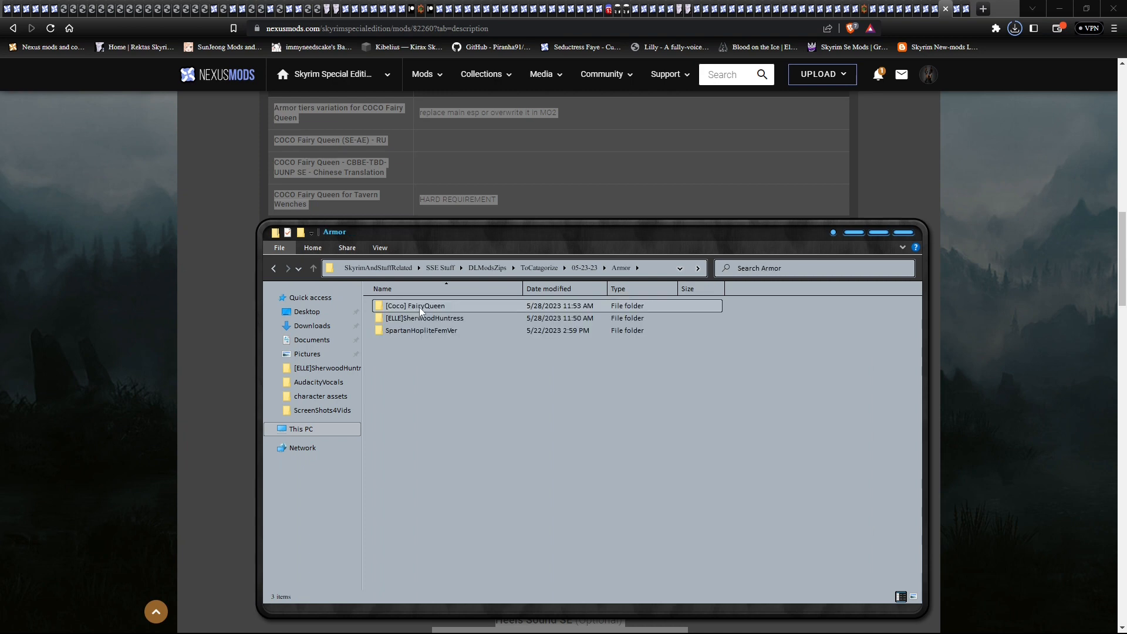
pyautogui.doubleClick(414, 305)
# Create a new rich text document with its default name in the [Coco] FairyQueen folder.
pyautogui.rightClick(417, 345)
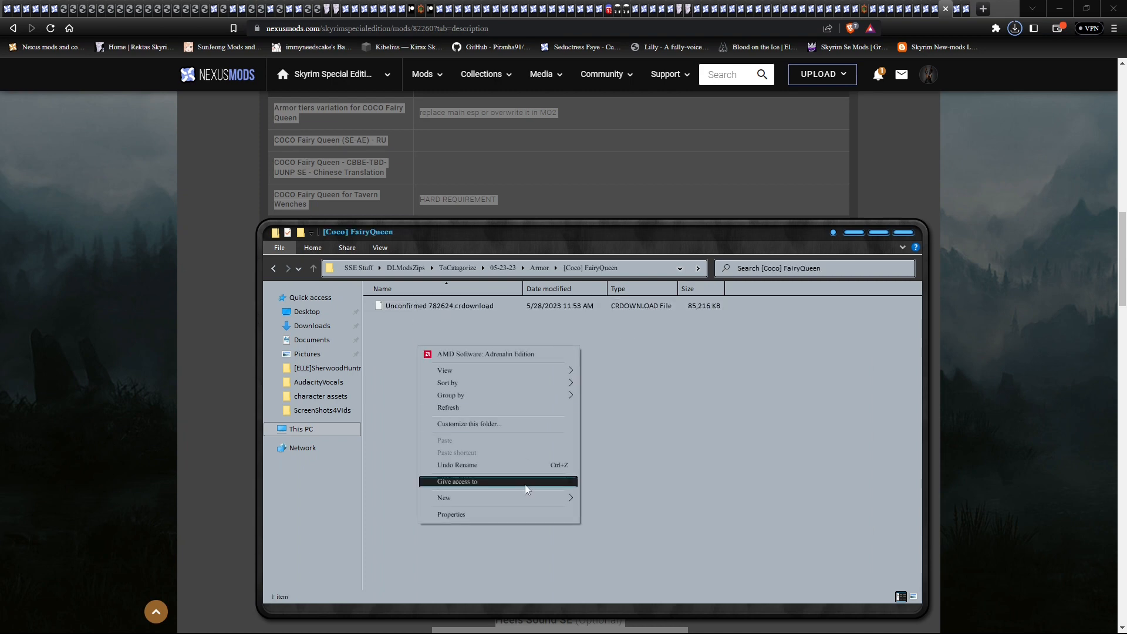
pyautogui.moveTo(524, 501)
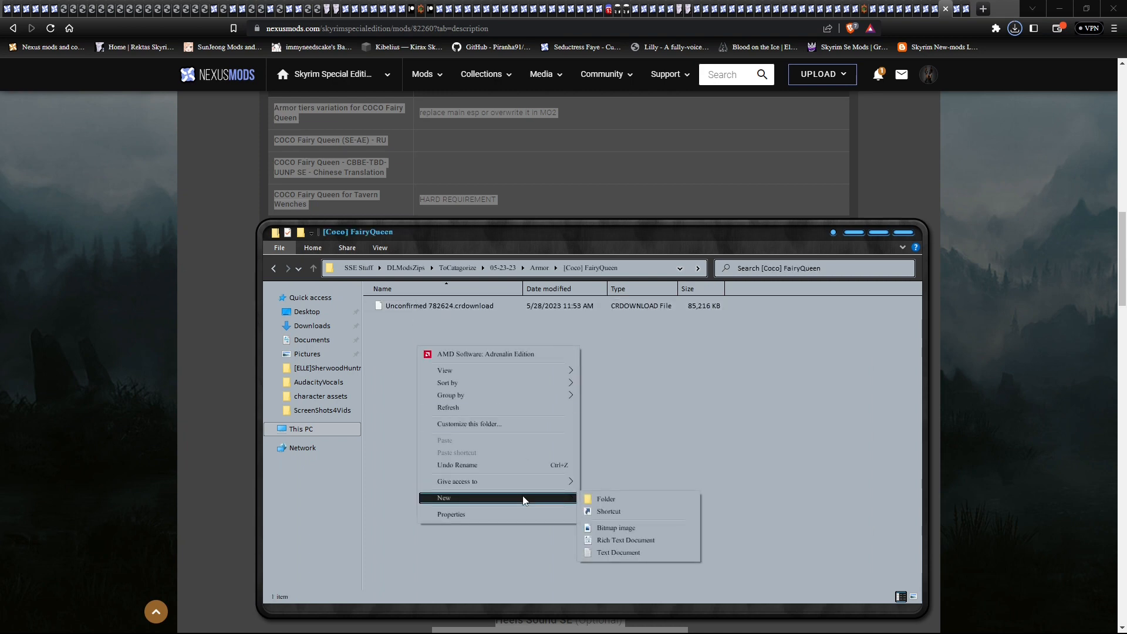
pyautogui.click(611, 539)
pyautogui.click(410, 334)
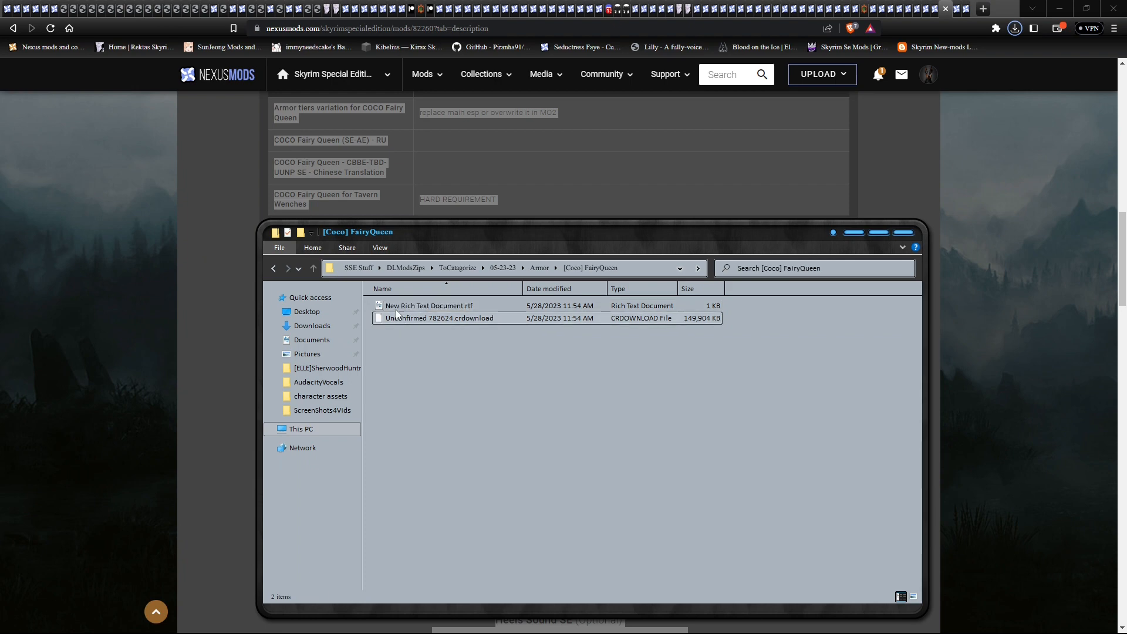
# Paste the copied mod description into New Rich Text Document.rtf, then save and close it.
pyautogui.doubleClick(394, 306)
pyautogui.rightClick(407, 264)
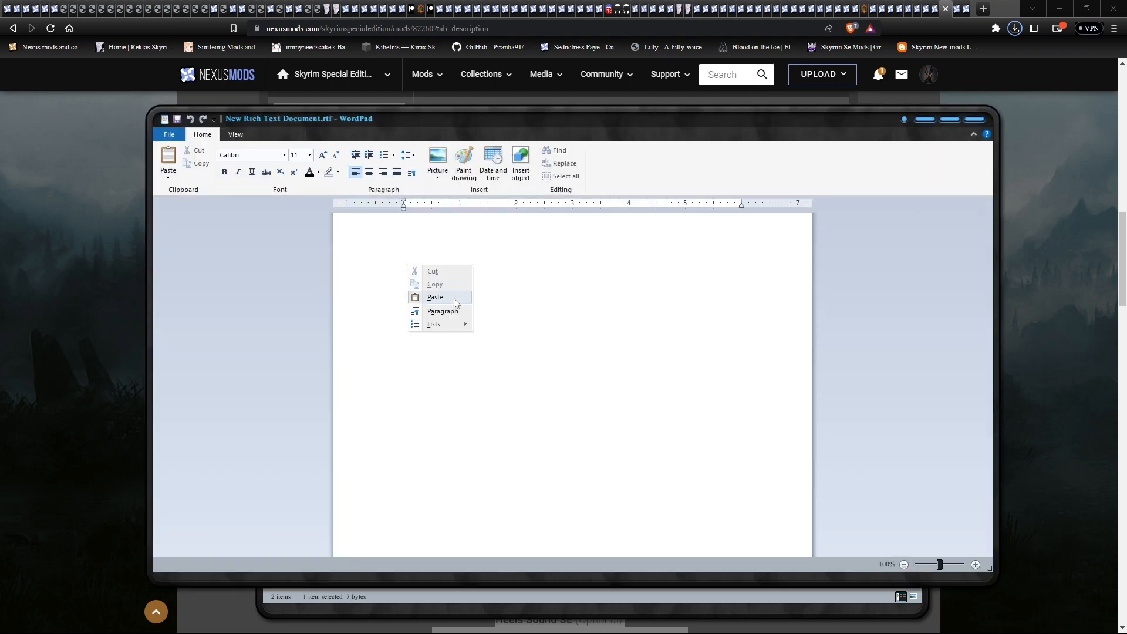
pyautogui.click(453, 298)
pyautogui.click(169, 134)
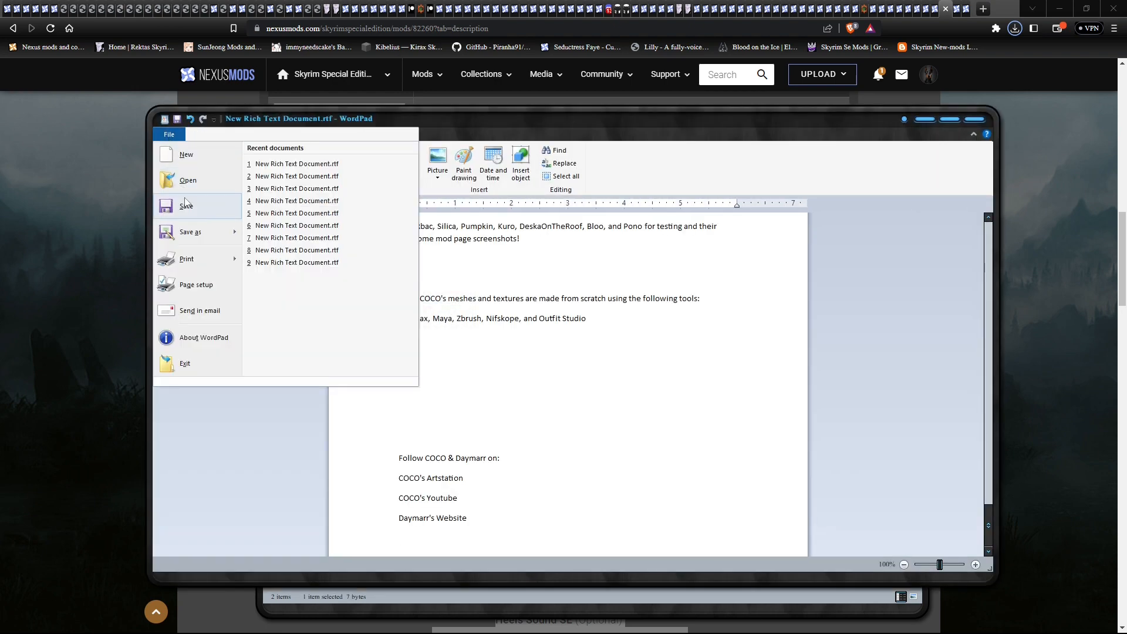
pyautogui.press('Escape')
pyautogui.click(971, 120)
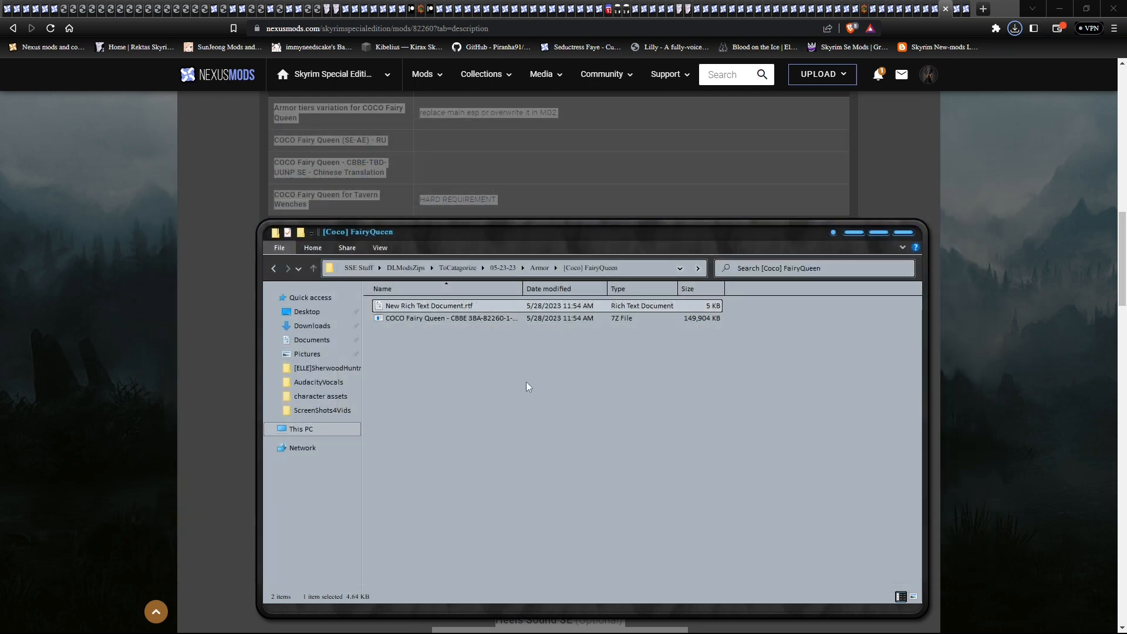
# Create a subfolder named Pics in the [Coco] FairyQueen folder.
pyautogui.rightClick(500, 370)
pyautogui.moveTo(572, 523)
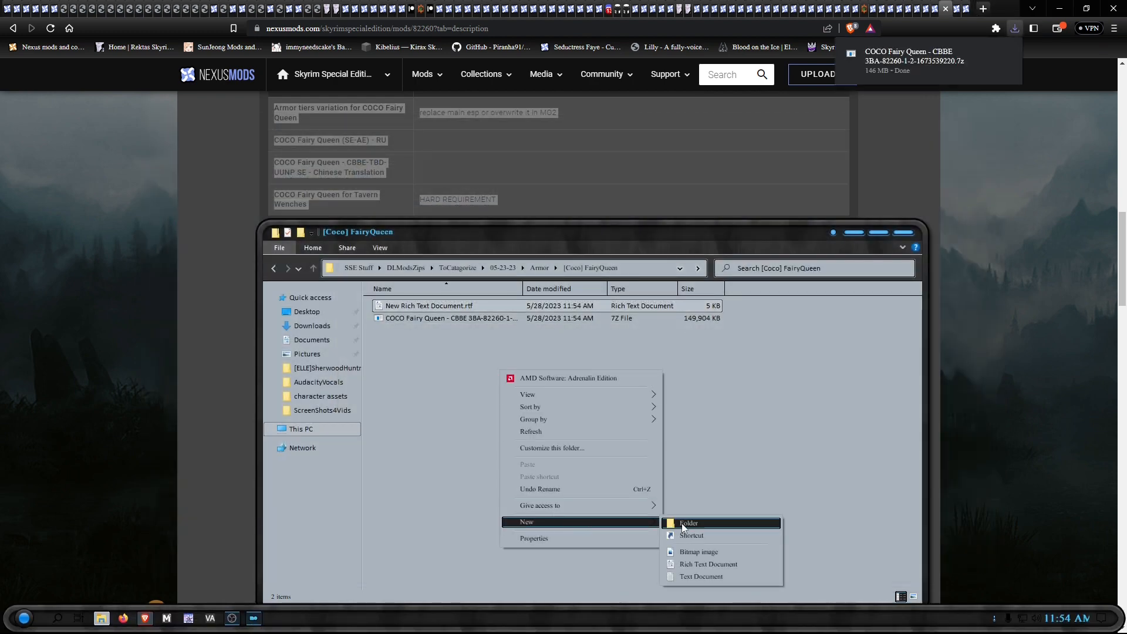
pyautogui.click(685, 523)
pyautogui.write('Pics')
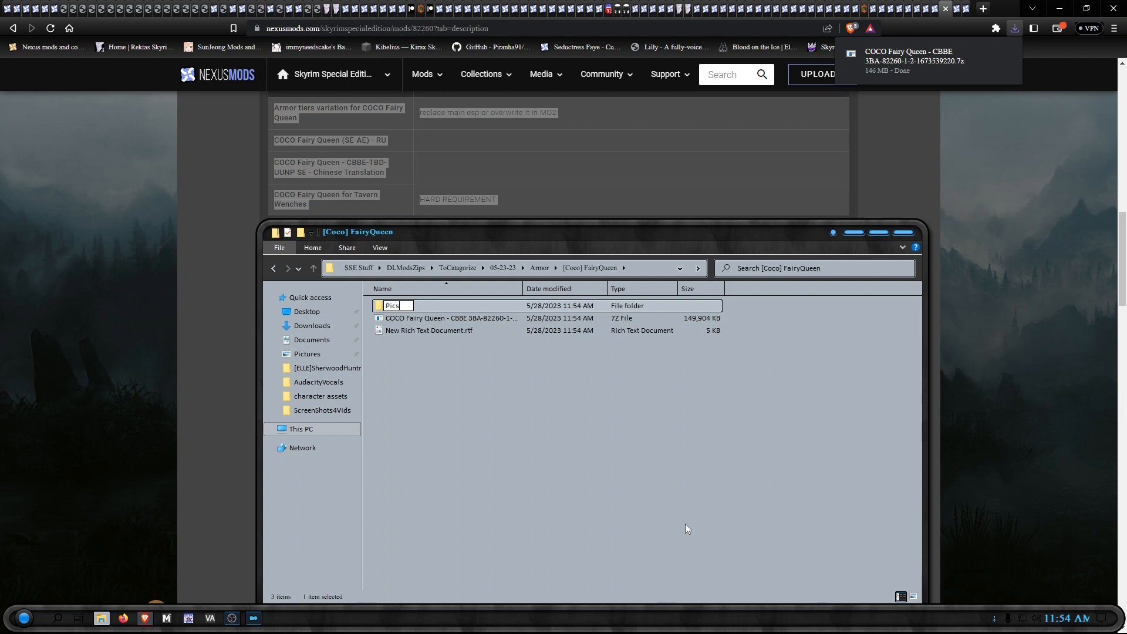
pyautogui.press('Return')
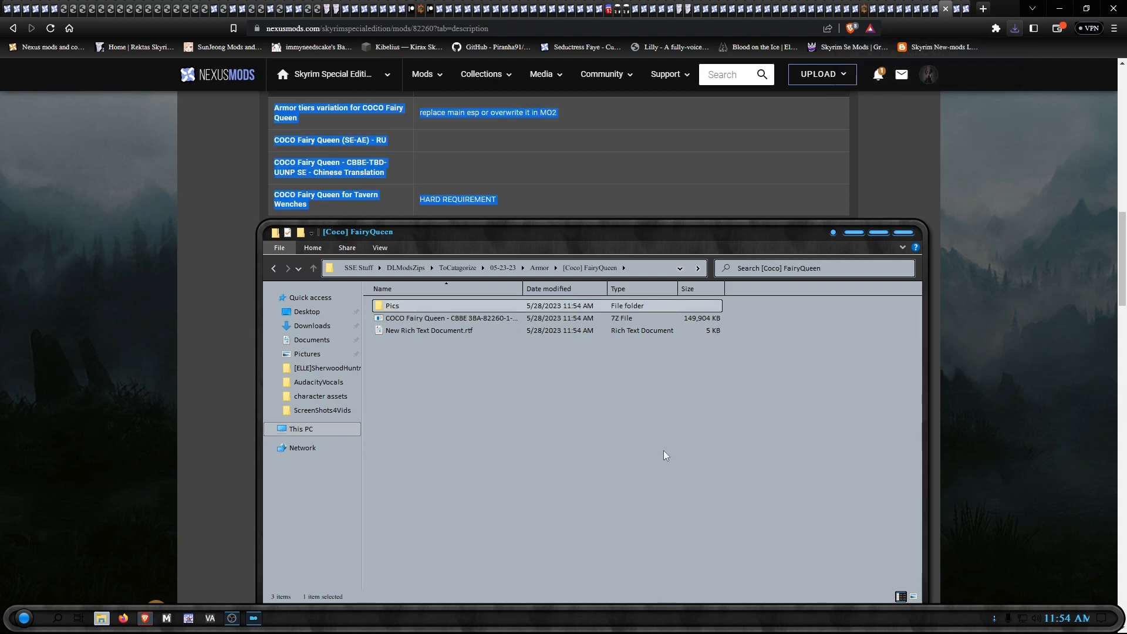
pyautogui.click(665, 456)
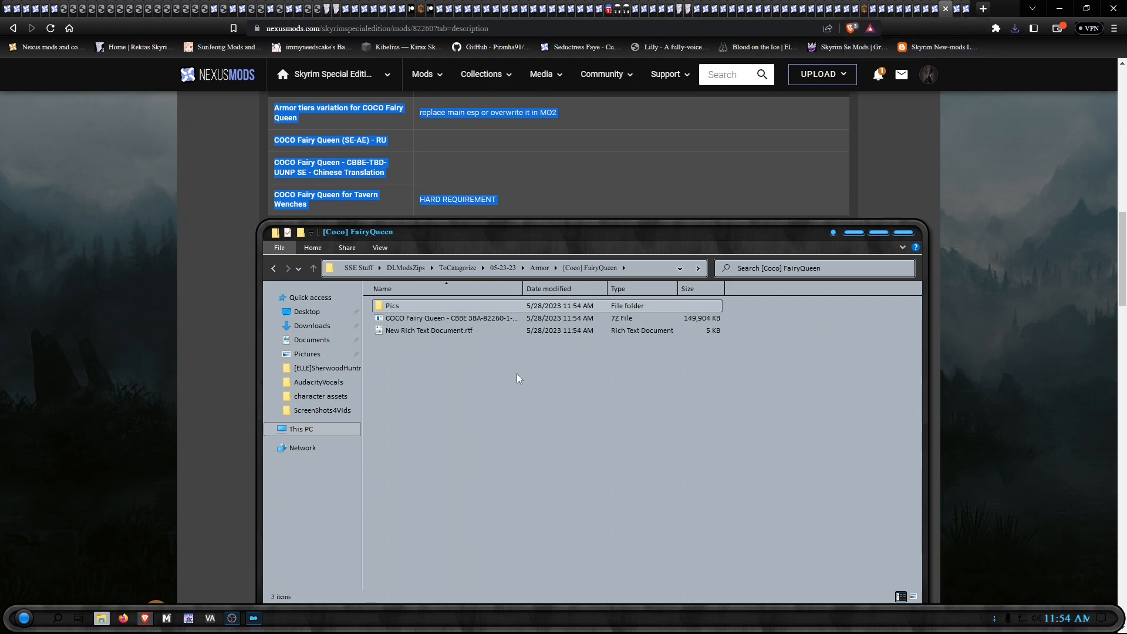
# Return to the mod page in Brave, open the first gallery image and save it in the Pics folder.
pyautogui.click(182, 345)
pyautogui.scroll(15, 182, 345)
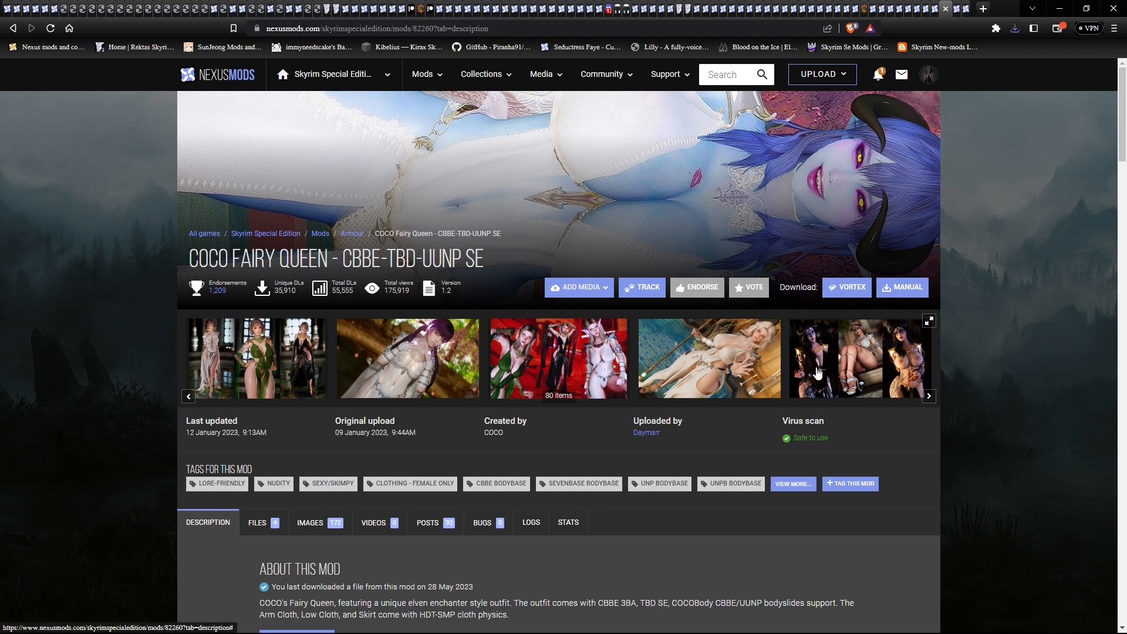
pyautogui.click(284, 362)
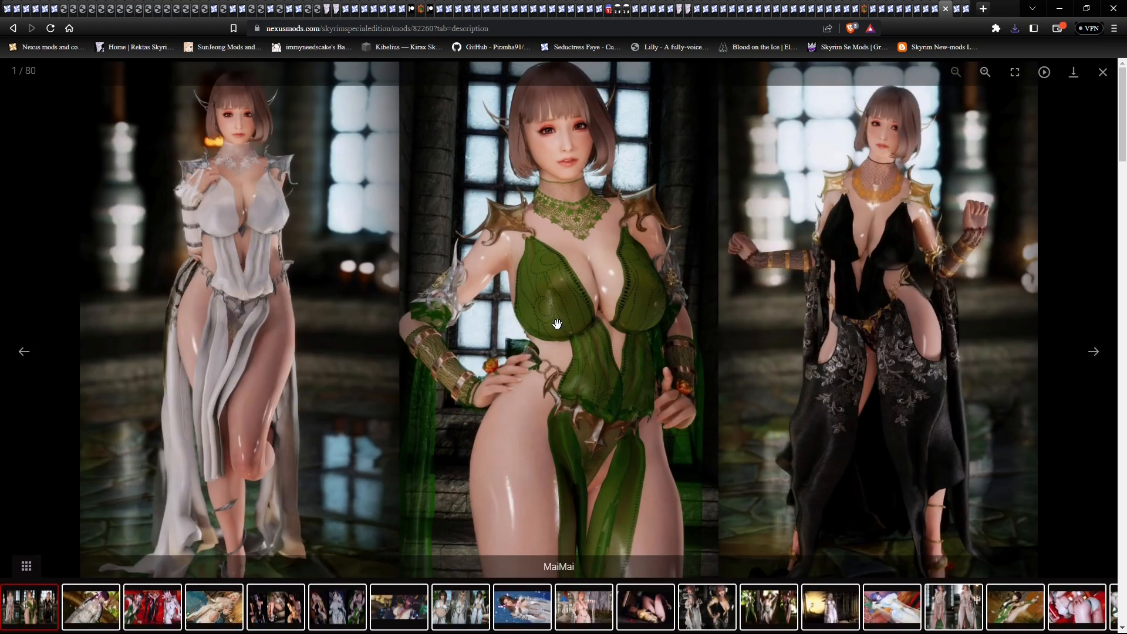
pyautogui.rightClick(558, 324)
pyautogui.click(575, 346)
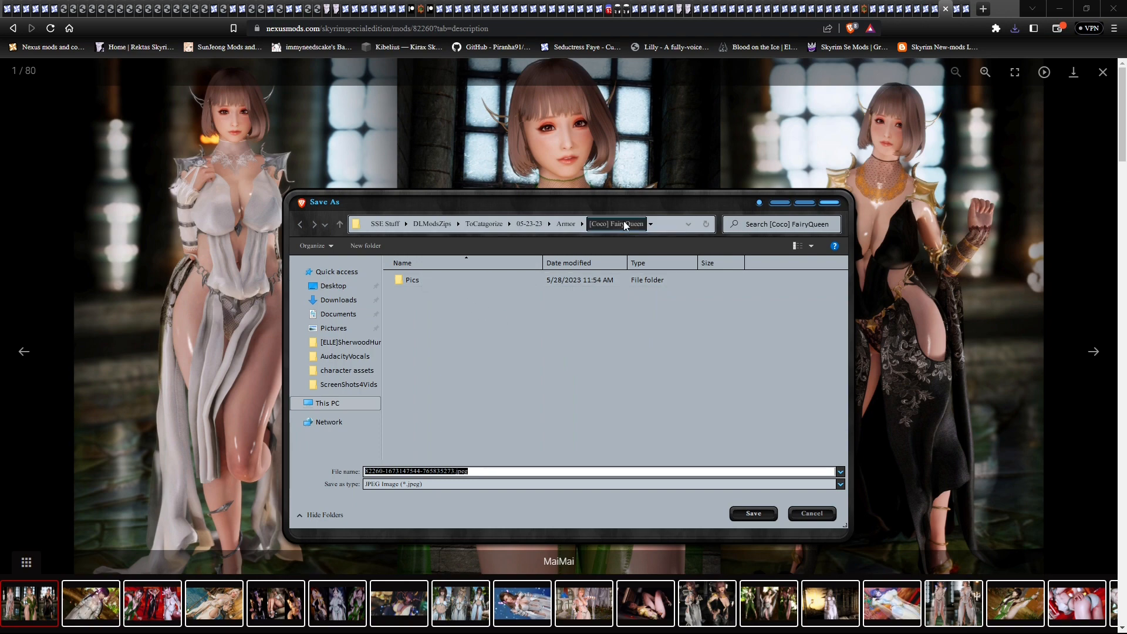
pyautogui.doubleClick(413, 283)
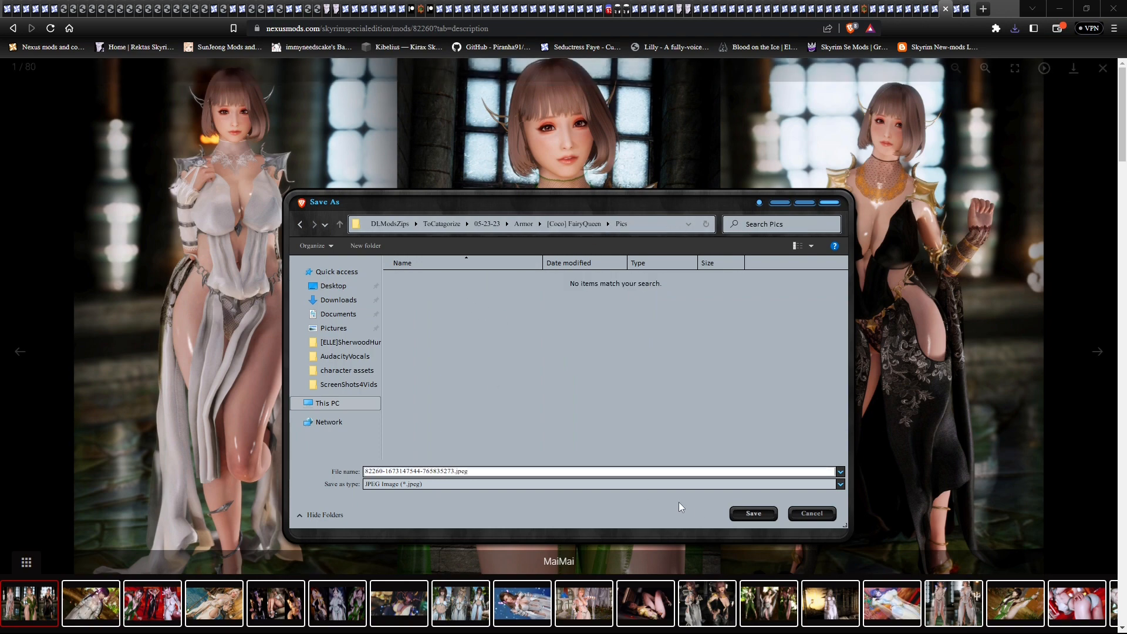
pyautogui.click(754, 513)
# Save the second gallery image in the Pics folder as a WEBP file.
pyautogui.press('Right')
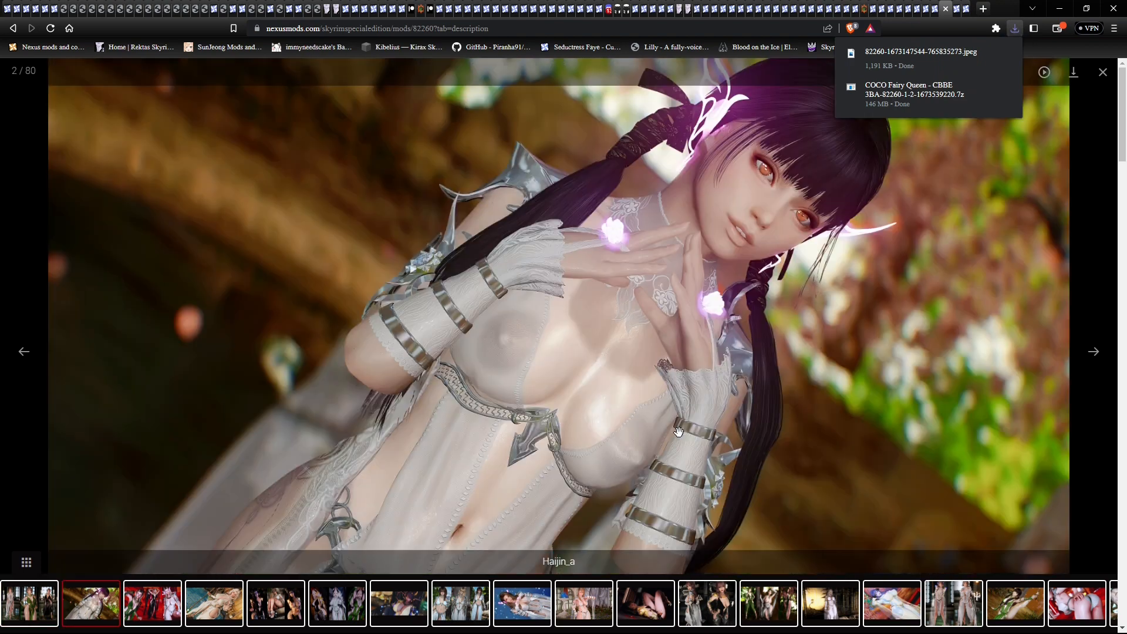
pyautogui.rightClick(615, 382)
pyautogui.click(629, 399)
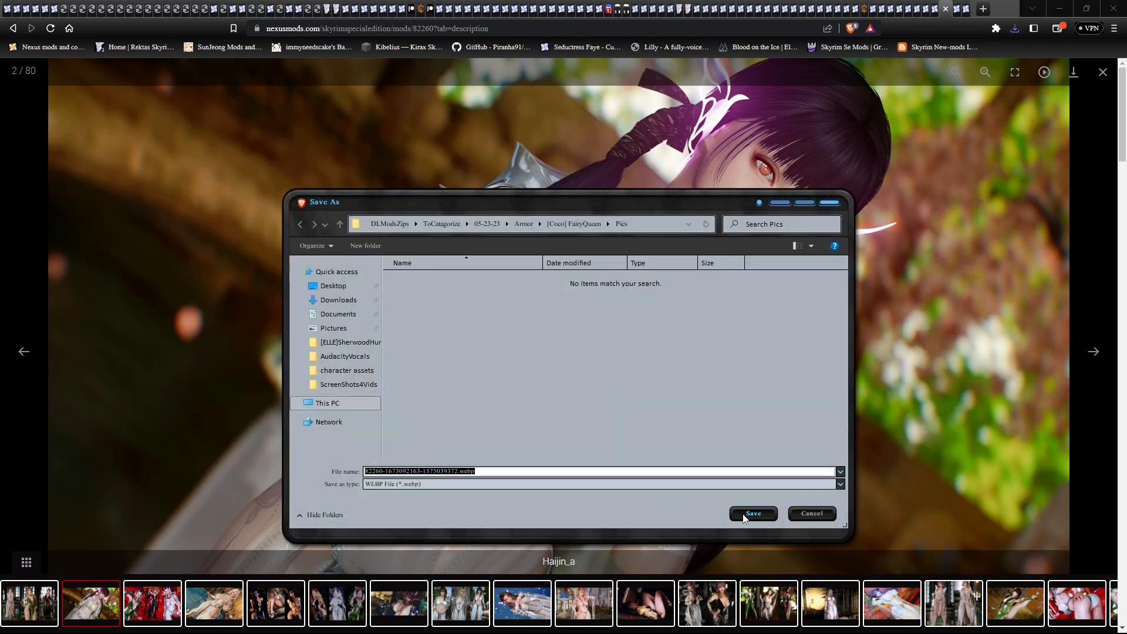
pyautogui.click(754, 514)
# Save the third gallery image in the Pics folder as a JPEG and advance to the fourth image.
pyautogui.press('Right')
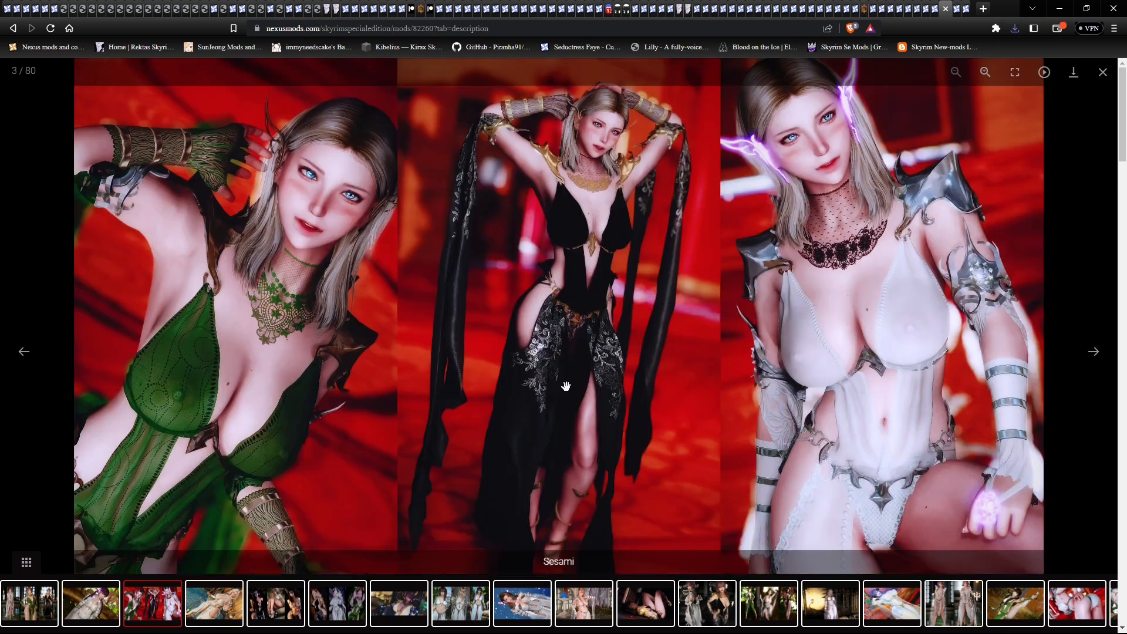
pyautogui.rightClick(564, 371)
pyautogui.click(582, 392)
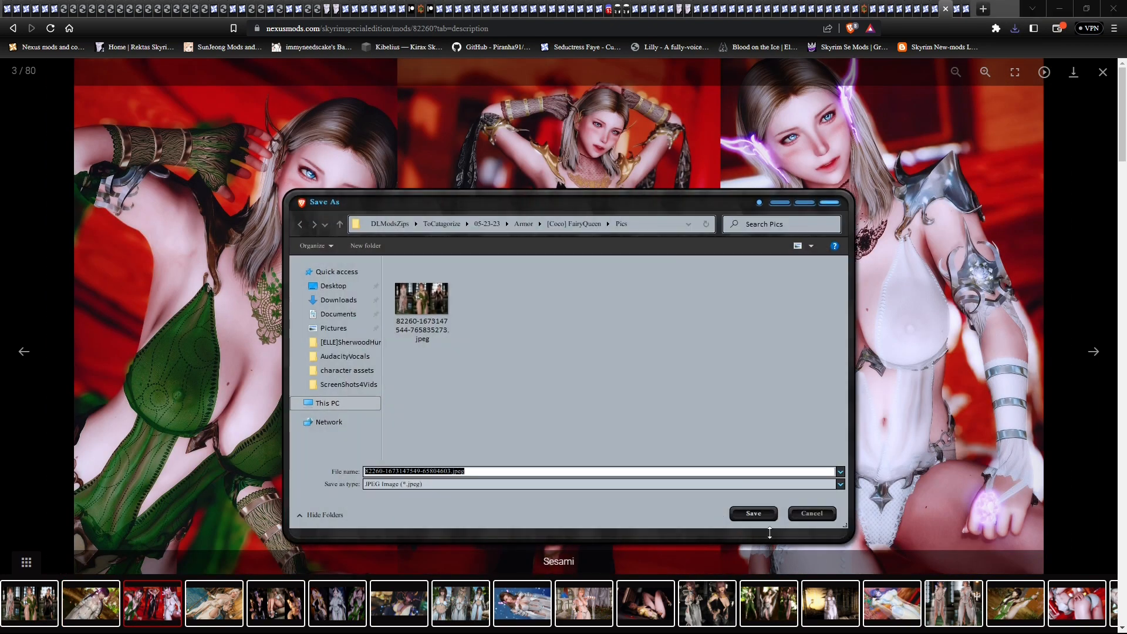
pyautogui.click(753, 514)
pyautogui.press('Right')
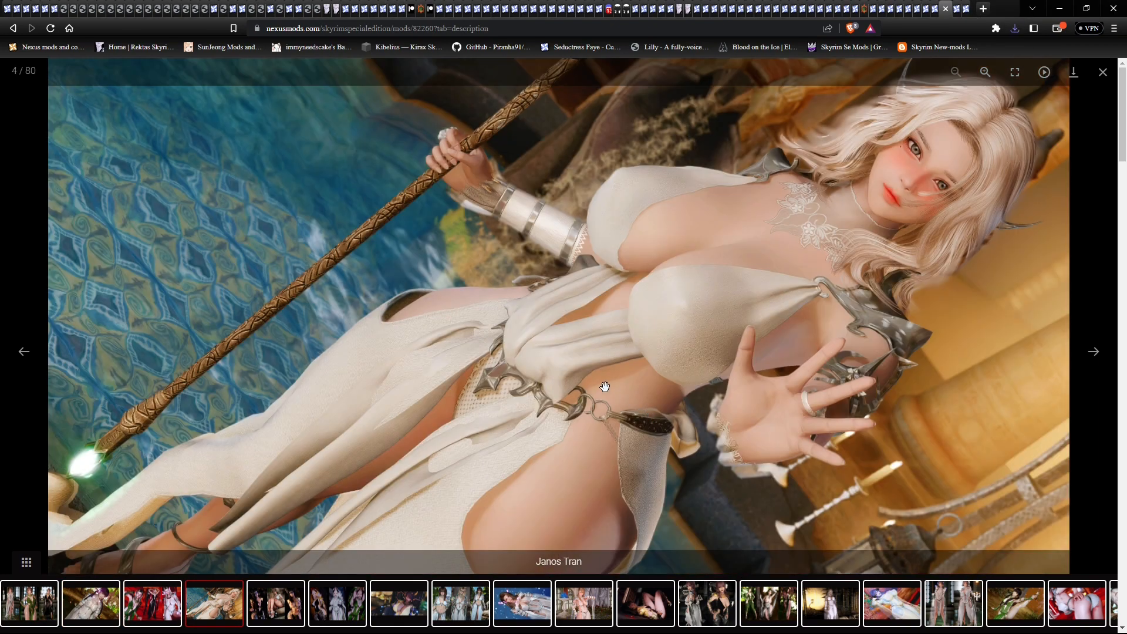
# Save the fourth gallery image as a WEBP and the fifth as a JPEG in the Pics folder, then advance to the sixth.
pyautogui.rightClick(606, 388)
pyautogui.click(628, 410)
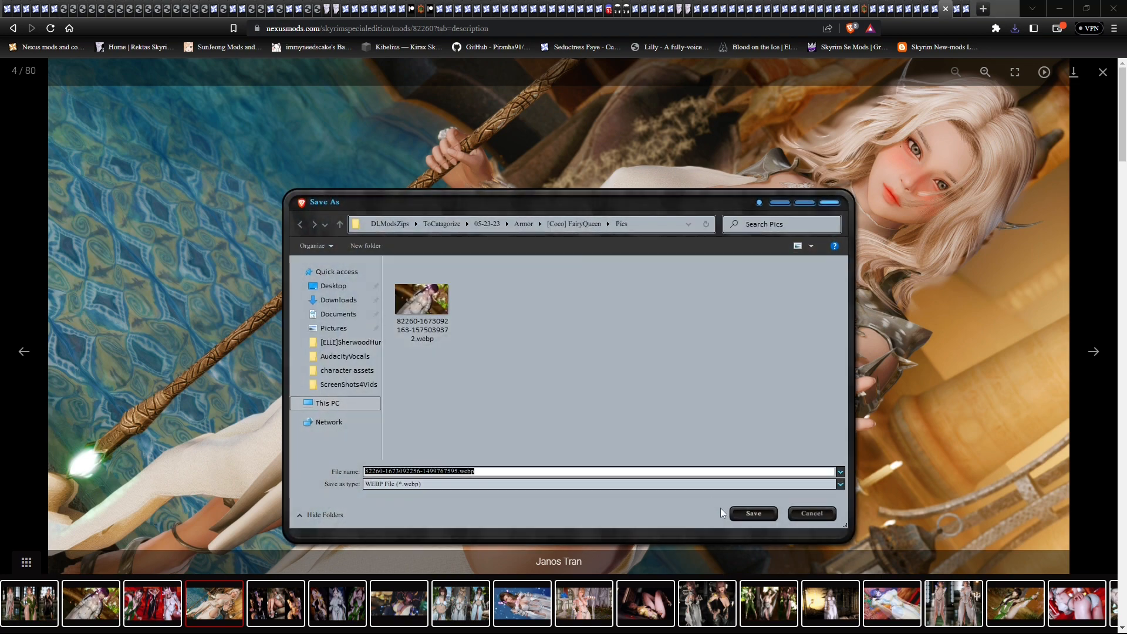
pyautogui.click(745, 514)
pyautogui.press('Right')
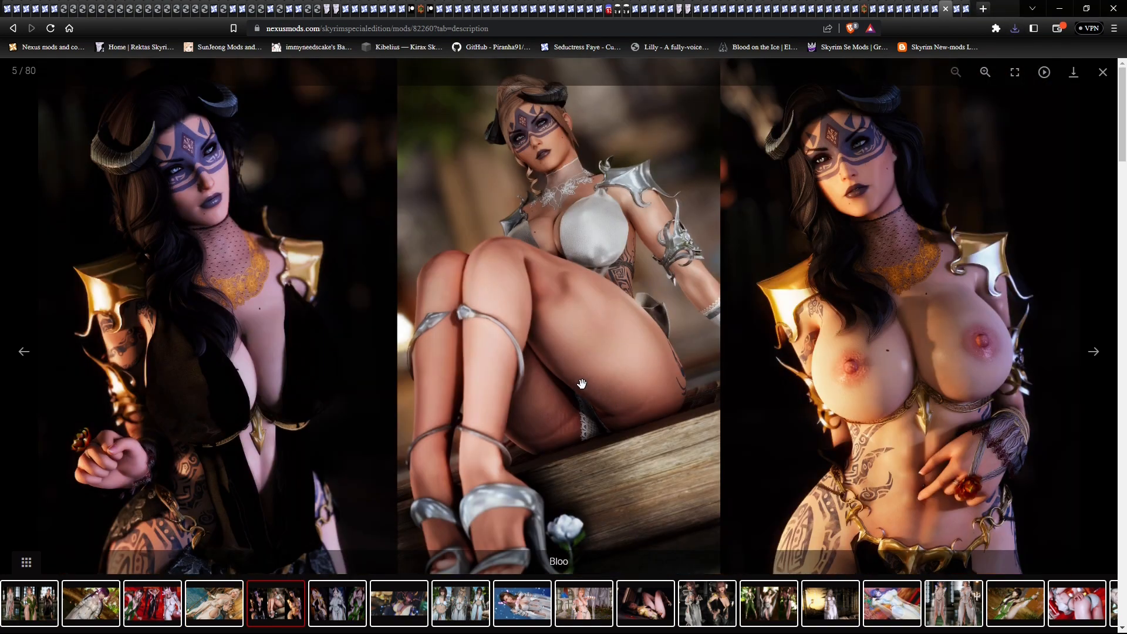
pyautogui.rightClick(588, 389)
pyautogui.click(608, 407)
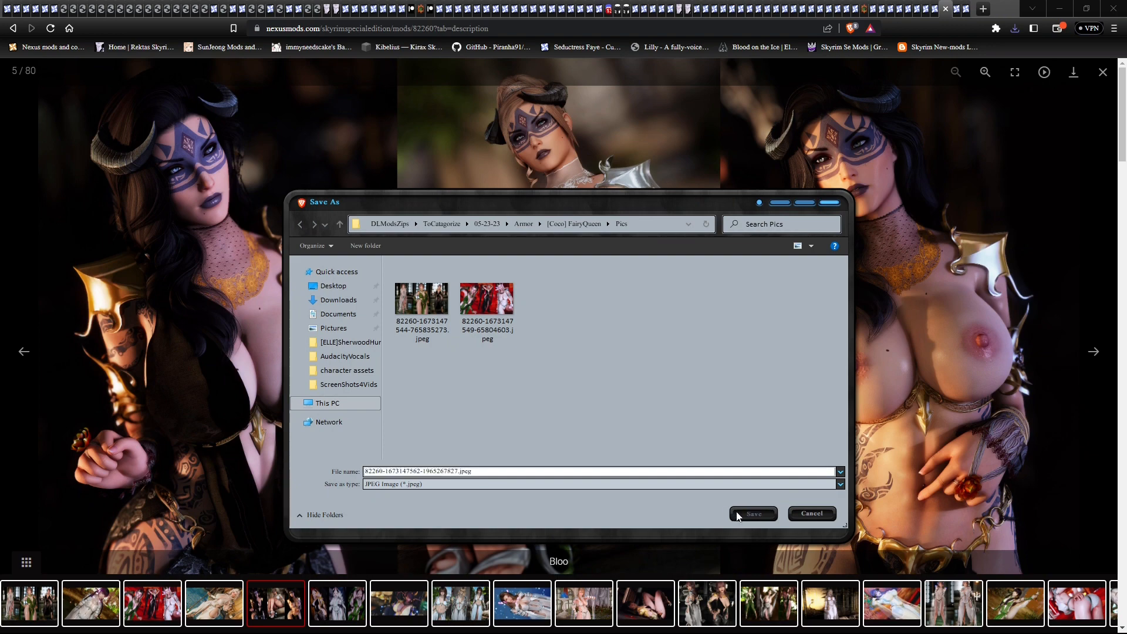
pyautogui.click(744, 513)
pyautogui.press('Right')
# Save the sixth and seventh gallery images as JPEG files in the Pics folder and advance to the eighth.
pyautogui.rightClick(565, 382)
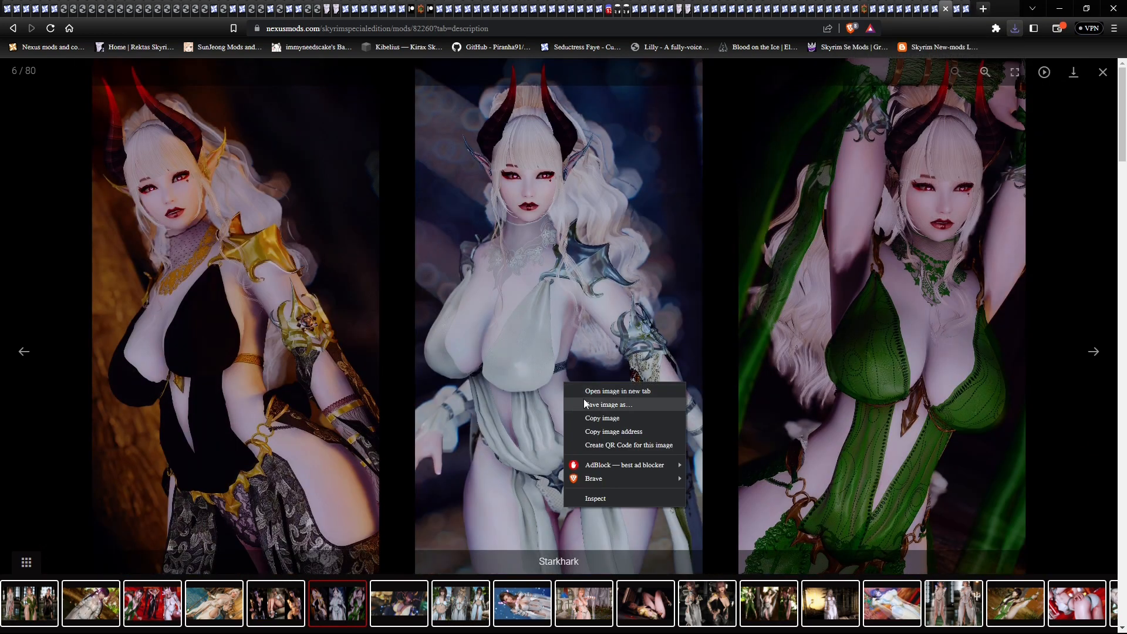
pyautogui.click(586, 403)
pyautogui.click(750, 514)
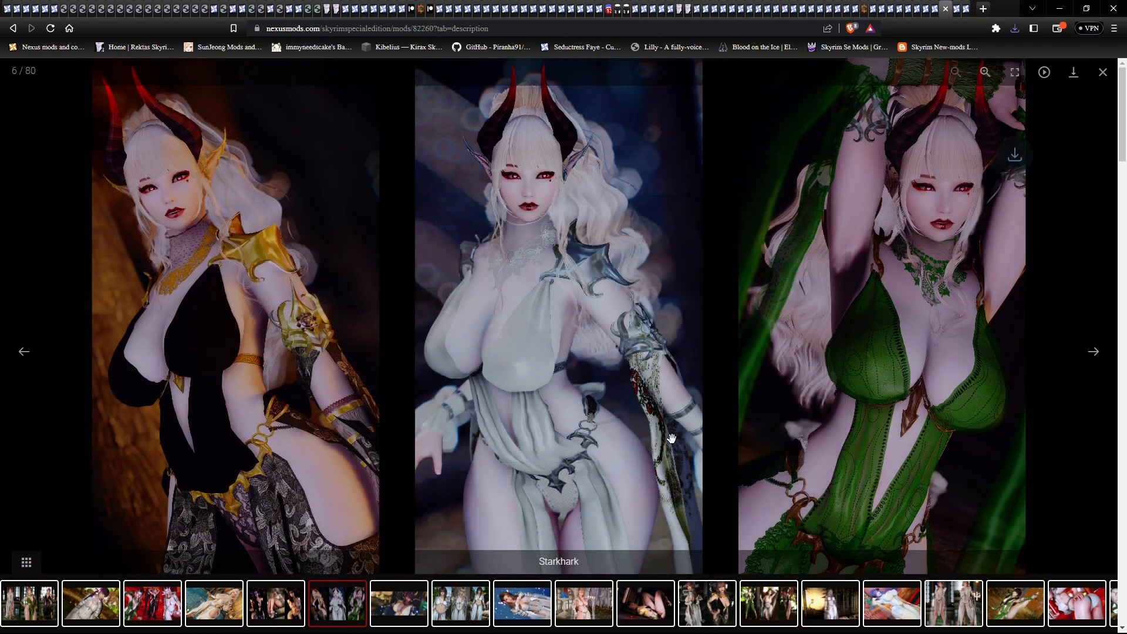
pyautogui.press('Right')
pyautogui.rightClick(603, 387)
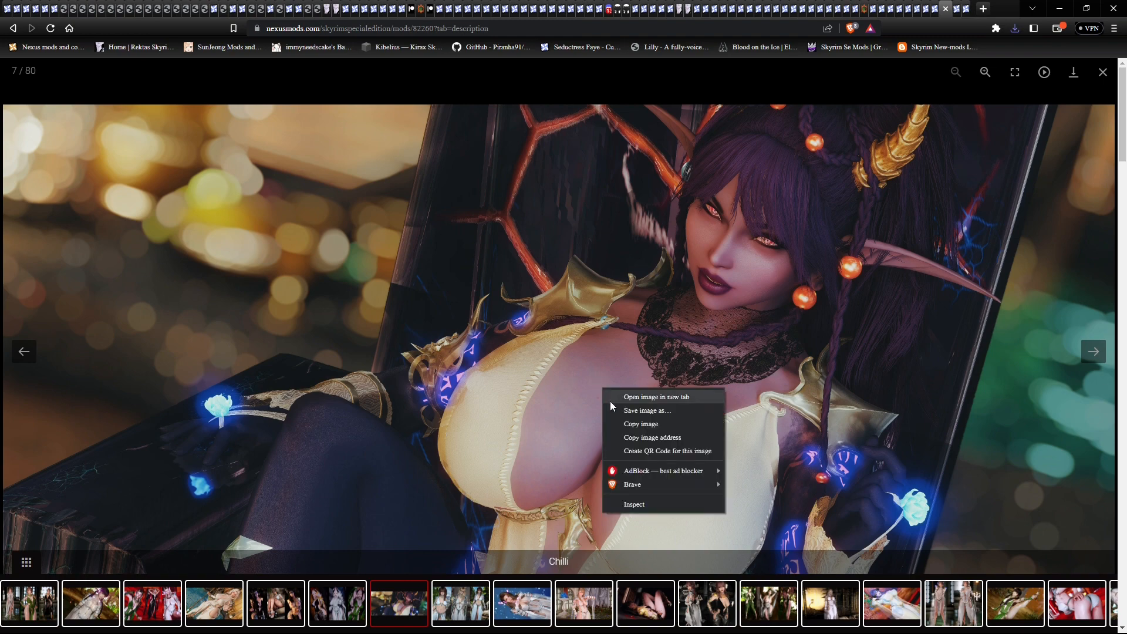
pyautogui.click(616, 410)
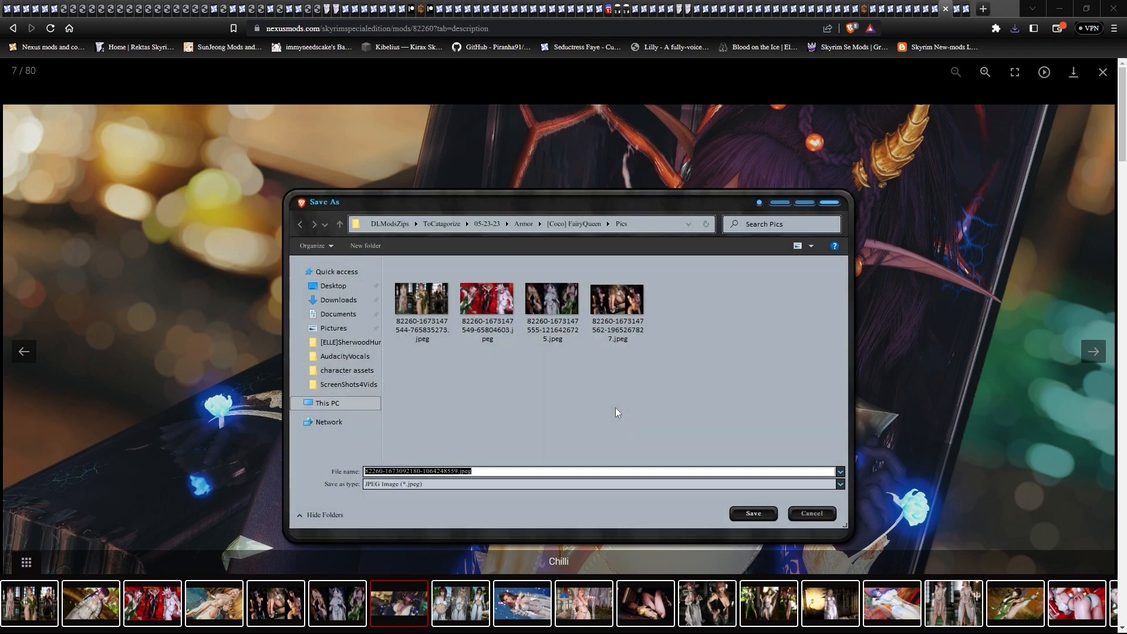
pyautogui.click(757, 511)
pyautogui.press('Right')
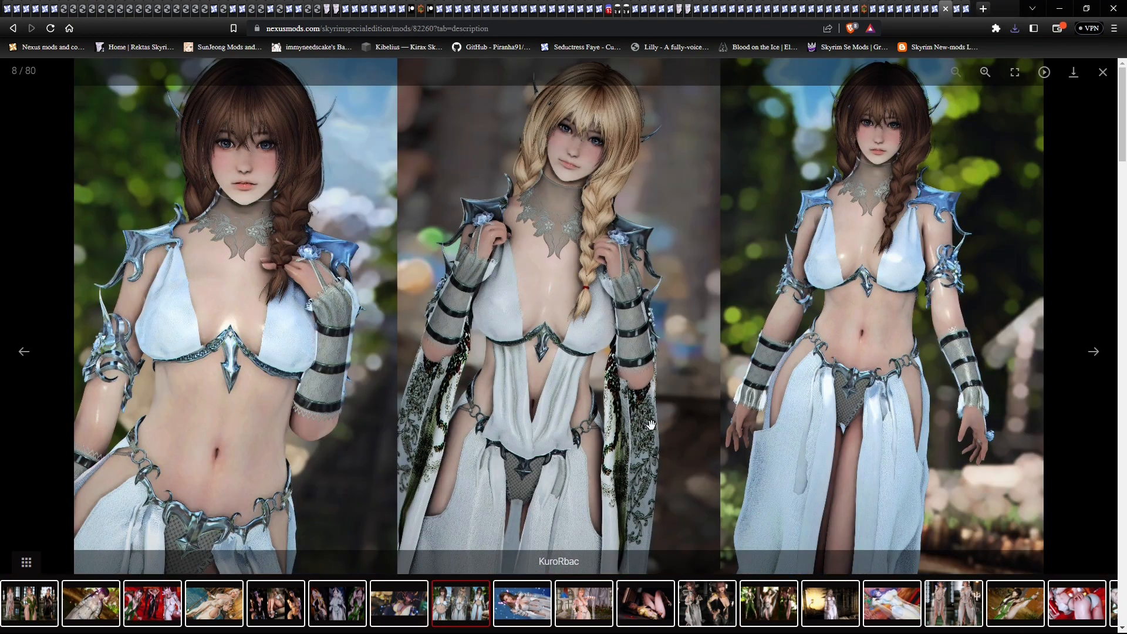
# Save the eighth gallery image as a JPEG and the ninth as a WEBP in the Pics folder, and advance to the tenth.
pyautogui.rightClick(620, 392)
pyautogui.click(639, 411)
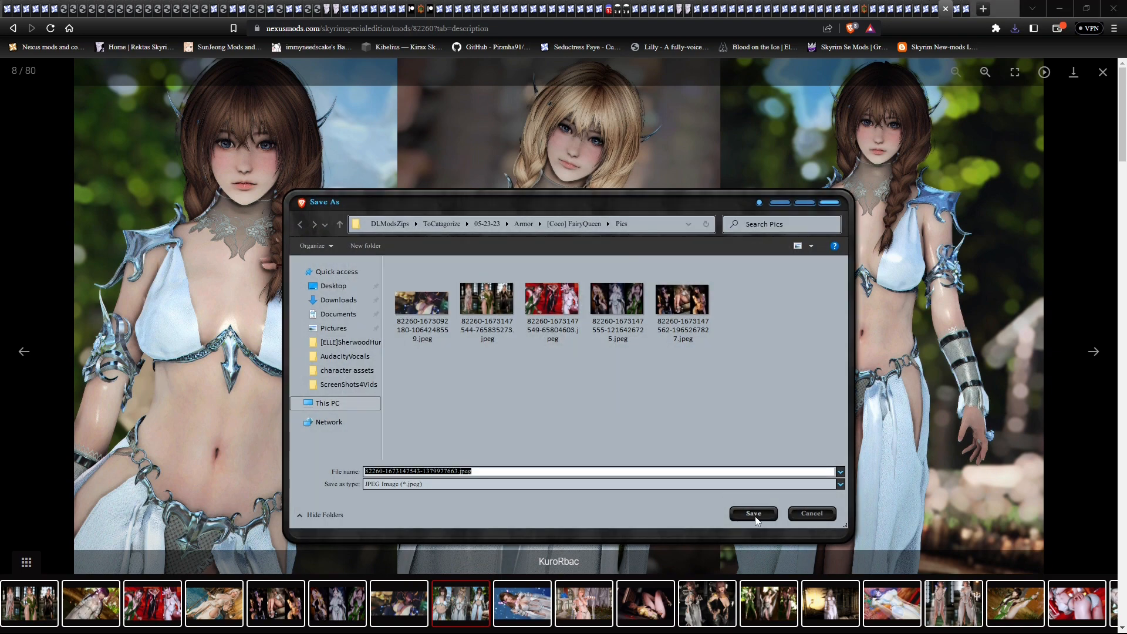
pyautogui.click(755, 517)
pyautogui.press('Right')
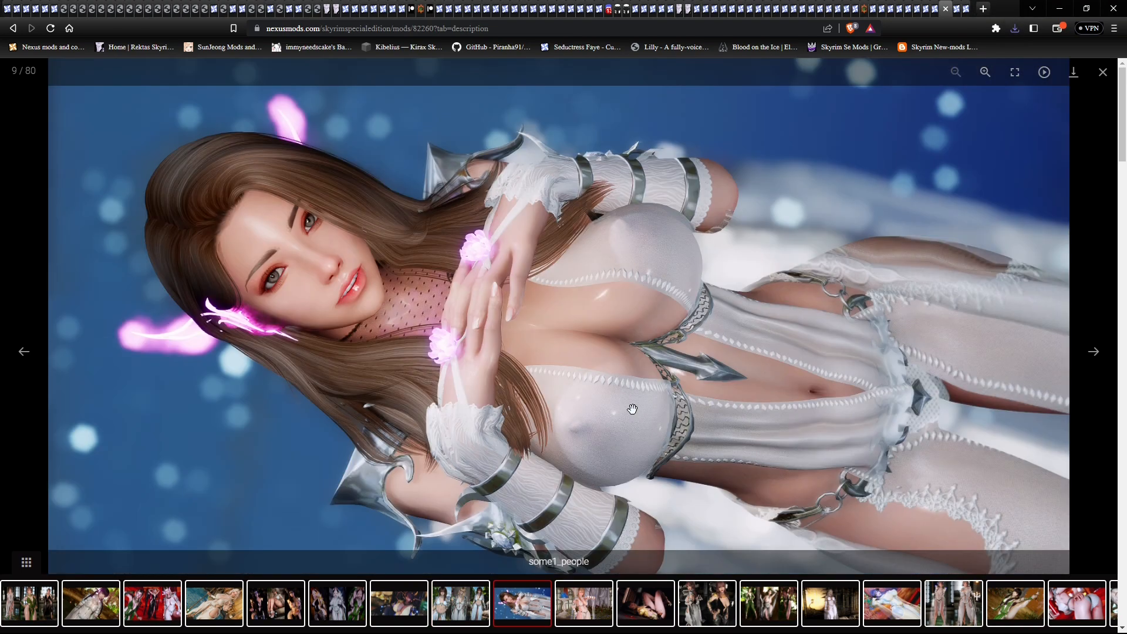
pyautogui.rightClick(582, 355)
pyautogui.click(604, 375)
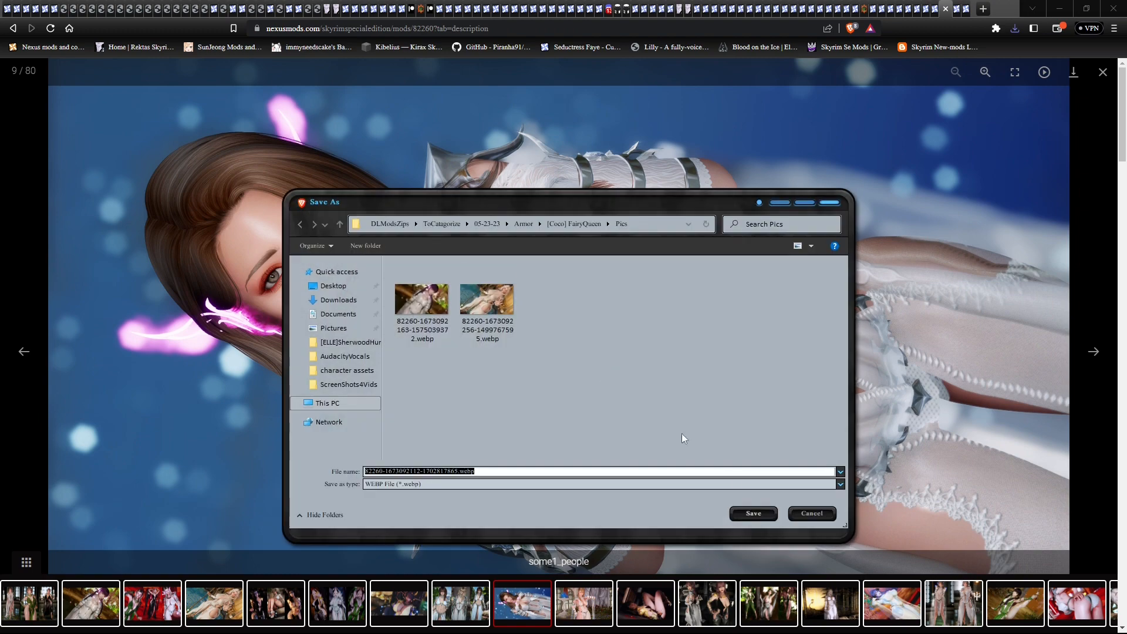
pyautogui.click(754, 515)
pyautogui.press('Right')
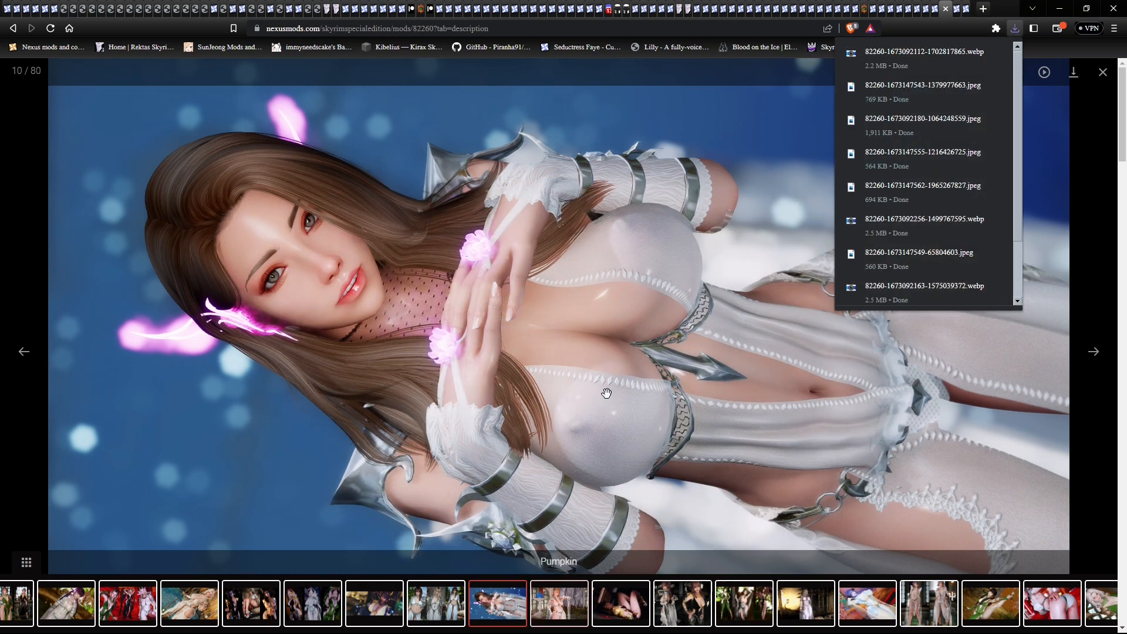
# Save the tenth gallery image as a JPEG in the Pics folder, skip the eleventh, and save the twelfth as a JPEG.
pyautogui.rightClick(566, 348)
pyautogui.click(592, 374)
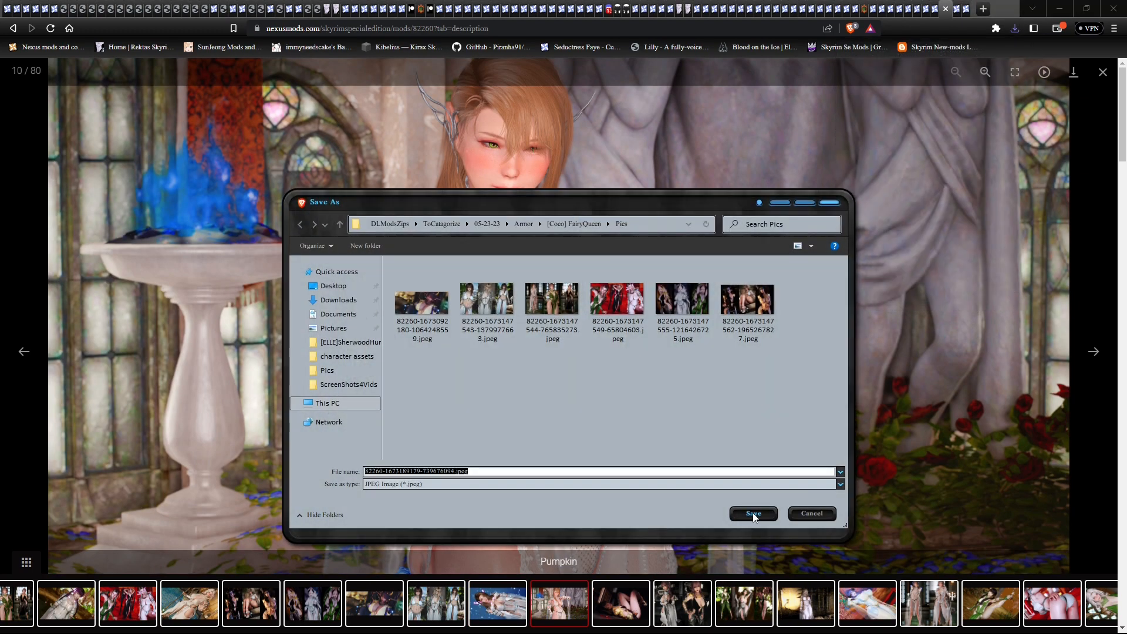
pyautogui.click(752, 514)
pyautogui.press('Right')
pyautogui.press('Right')
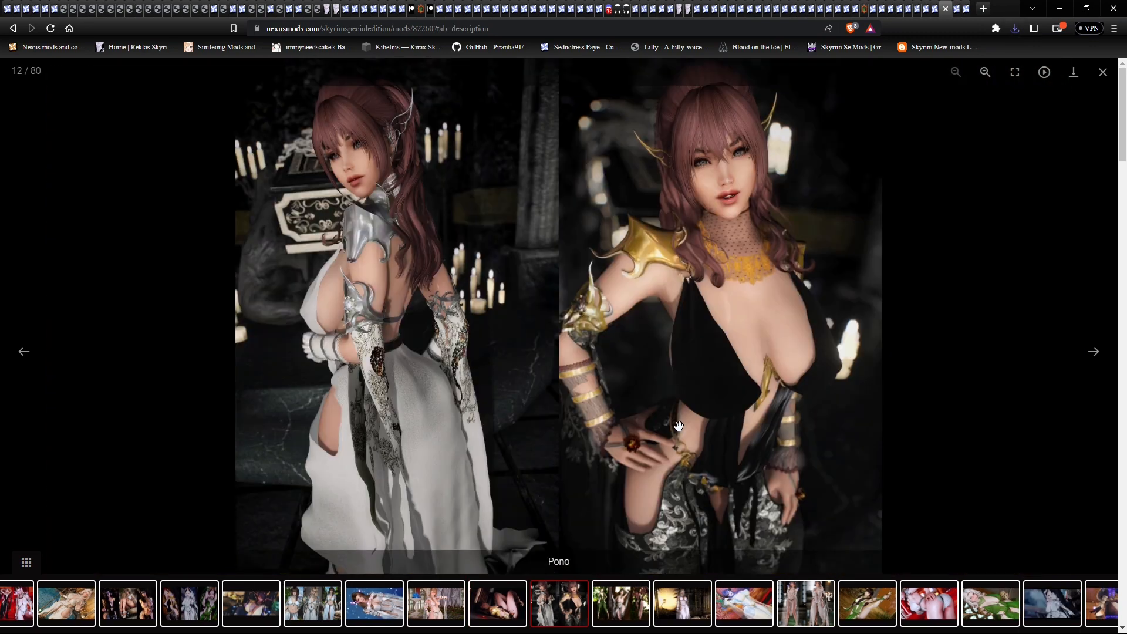
pyautogui.rightClick(626, 351)
pyautogui.click(664, 379)
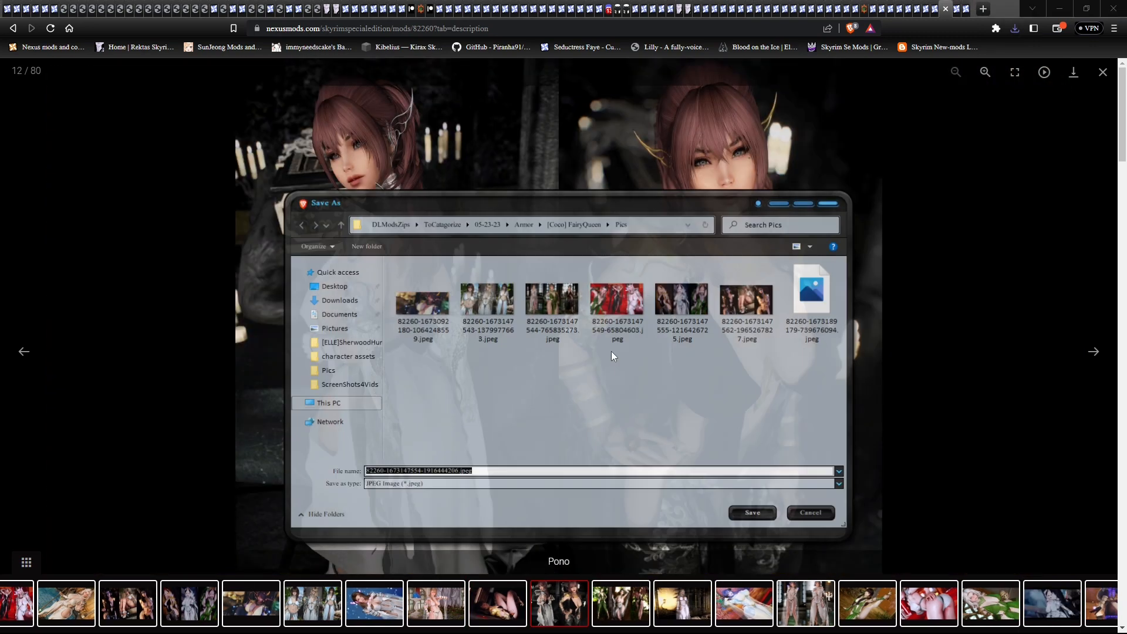
pyautogui.click(754, 513)
# Skip ahead to the seventeenth gallery image, save it in the Pics folder, and close the image viewer.
pyautogui.press('Right')
pyautogui.press('Right')
pyautogui.press('Right')
pyautogui.press('Right')
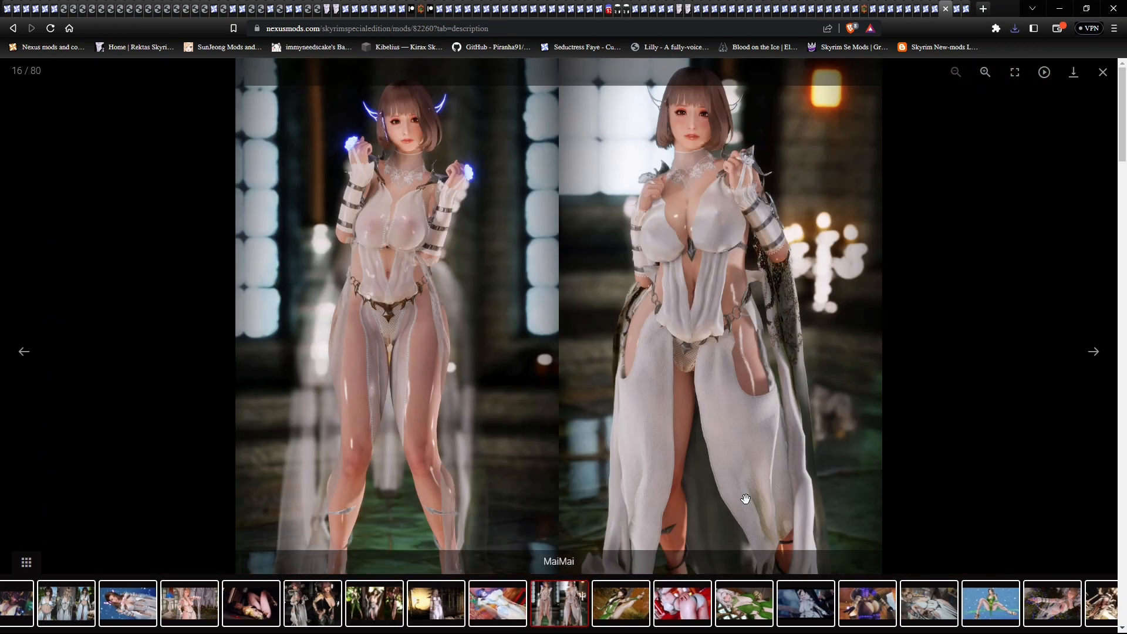
pyautogui.press('Right')
pyautogui.rightClick(698, 411)
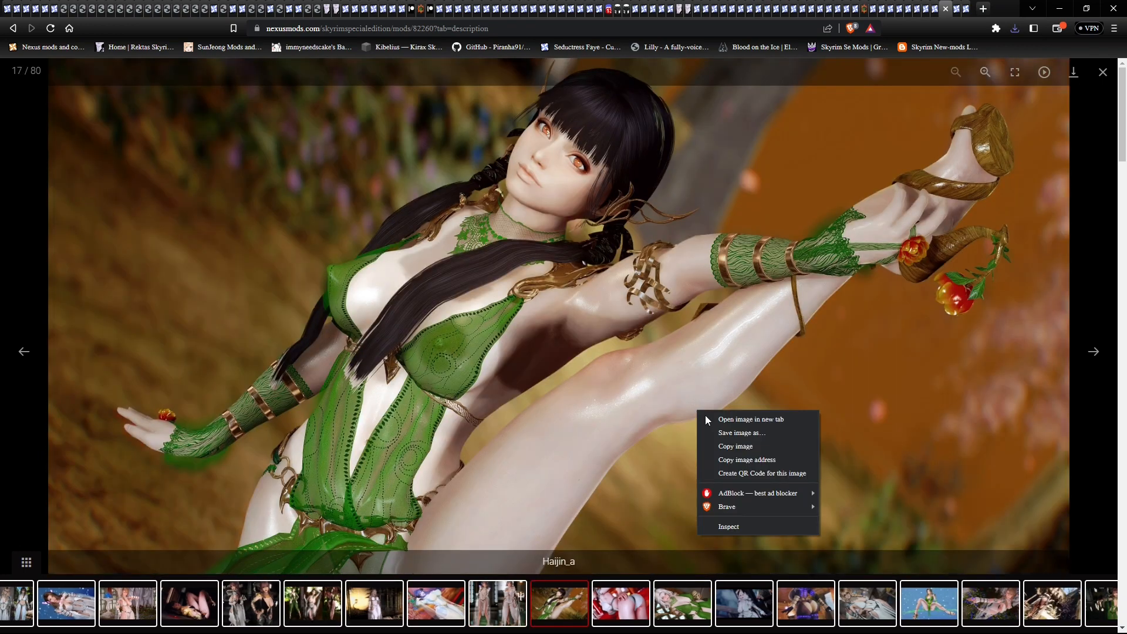
pyautogui.click(735, 432)
pyautogui.click(753, 513)
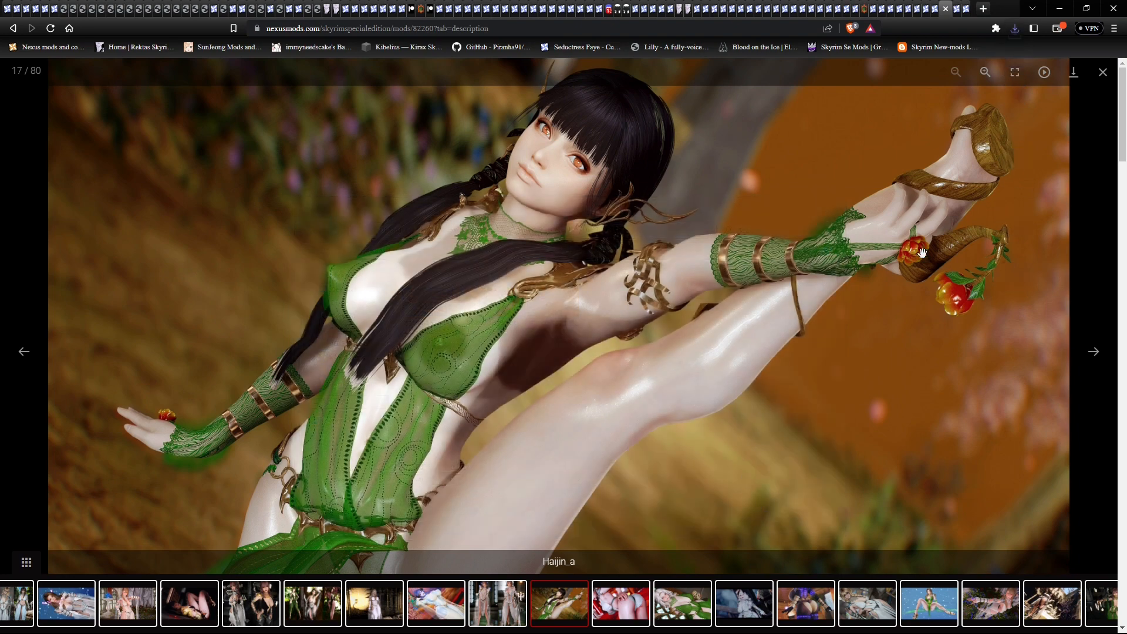
pyautogui.click(1103, 72)
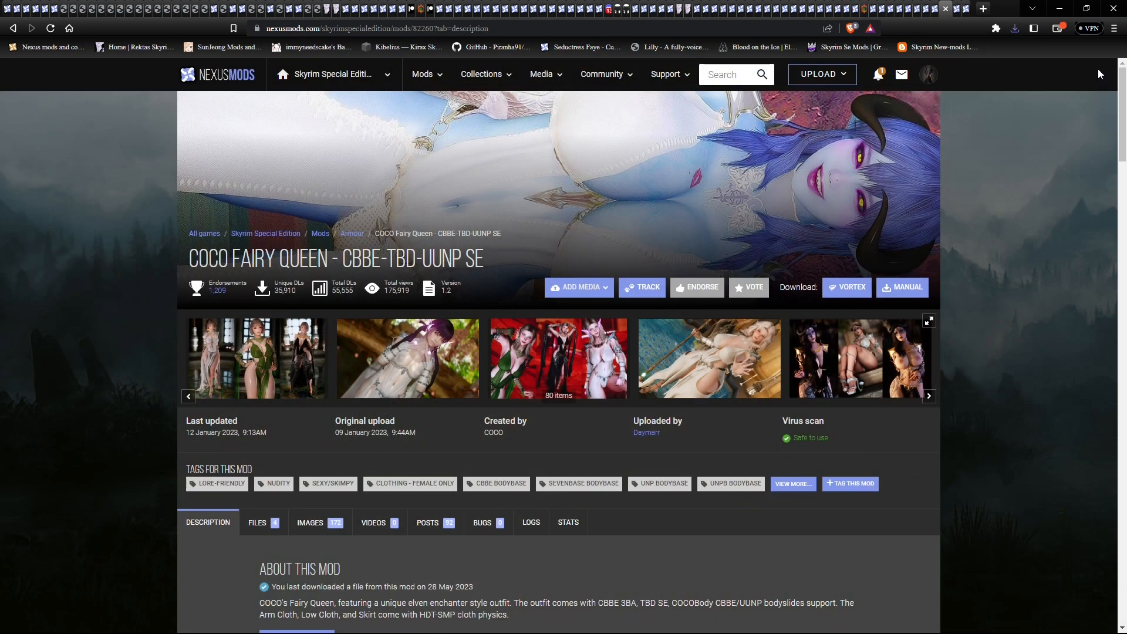
# Switch to Mod Organizer, look through the installed mods around [NINI] Karlstein, and minimize it again.
pyautogui.click(1060, 8)
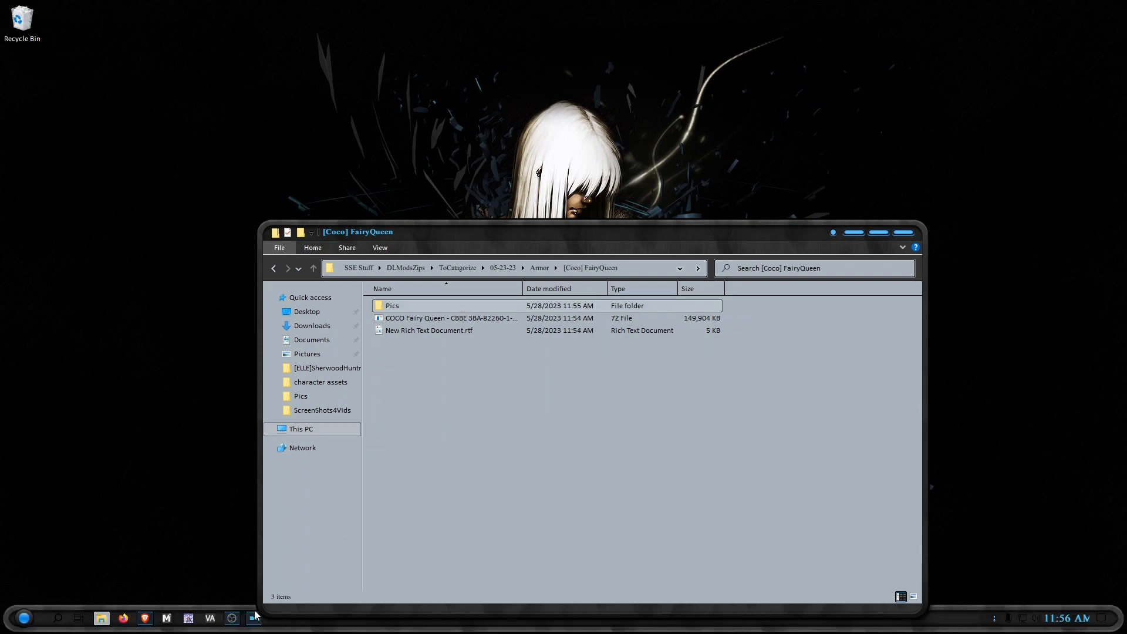
pyautogui.click(253, 618)
pyautogui.scroll(4, 67, 266)
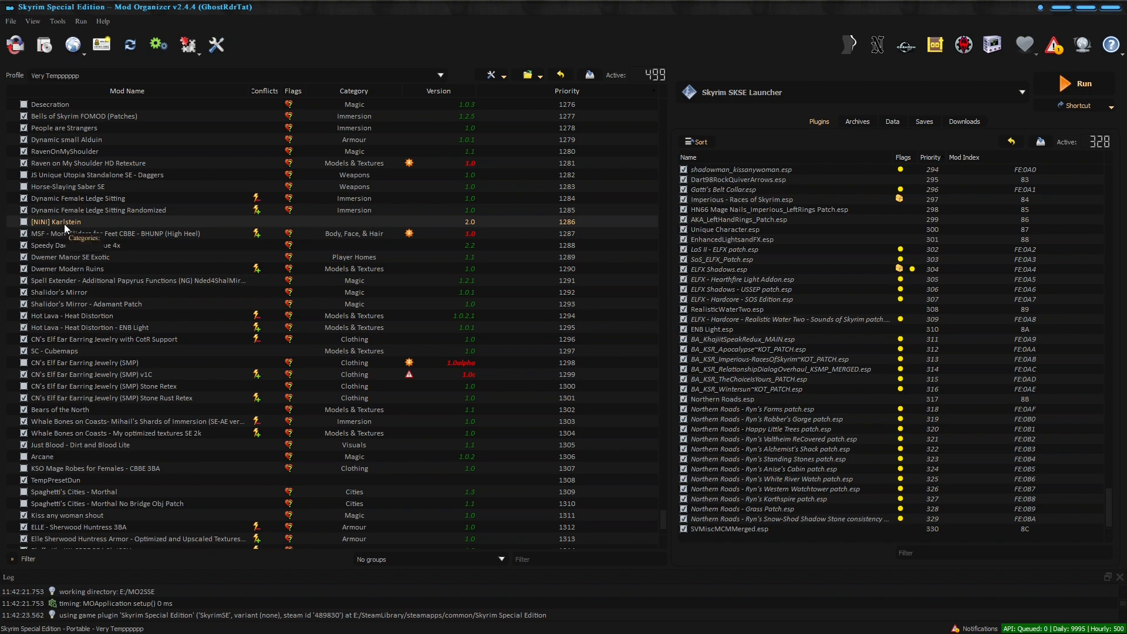
pyautogui.click(1062, 8)
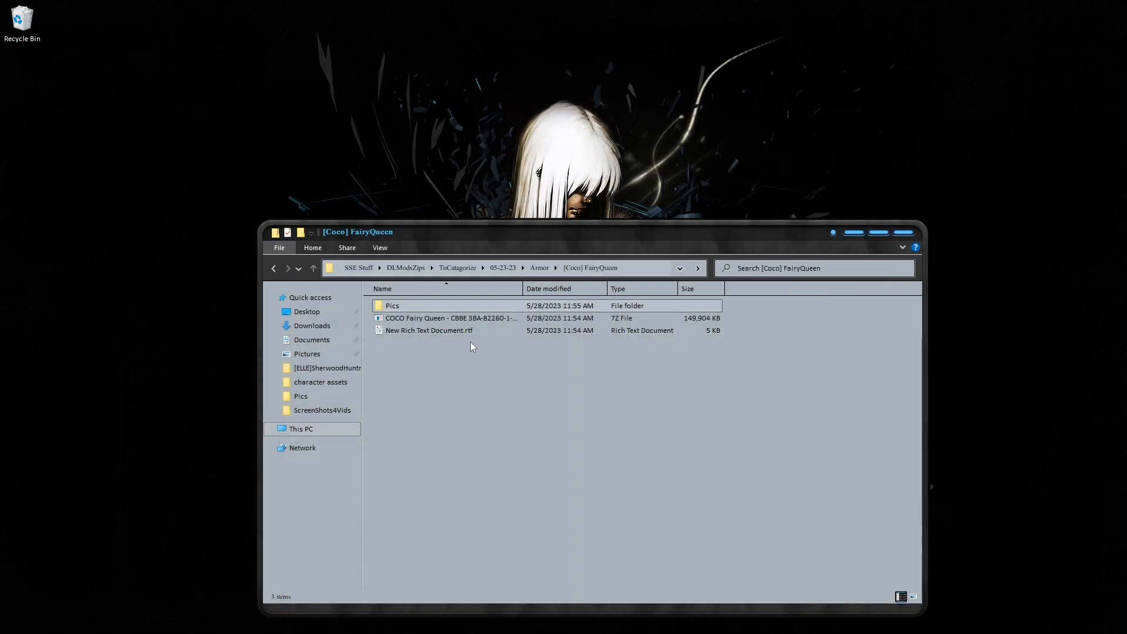
# Open the Pics folder inside [Coco] FairyQueen, review the saved pictures, and minimize the folder window.
pyautogui.doubleClick(404, 304)
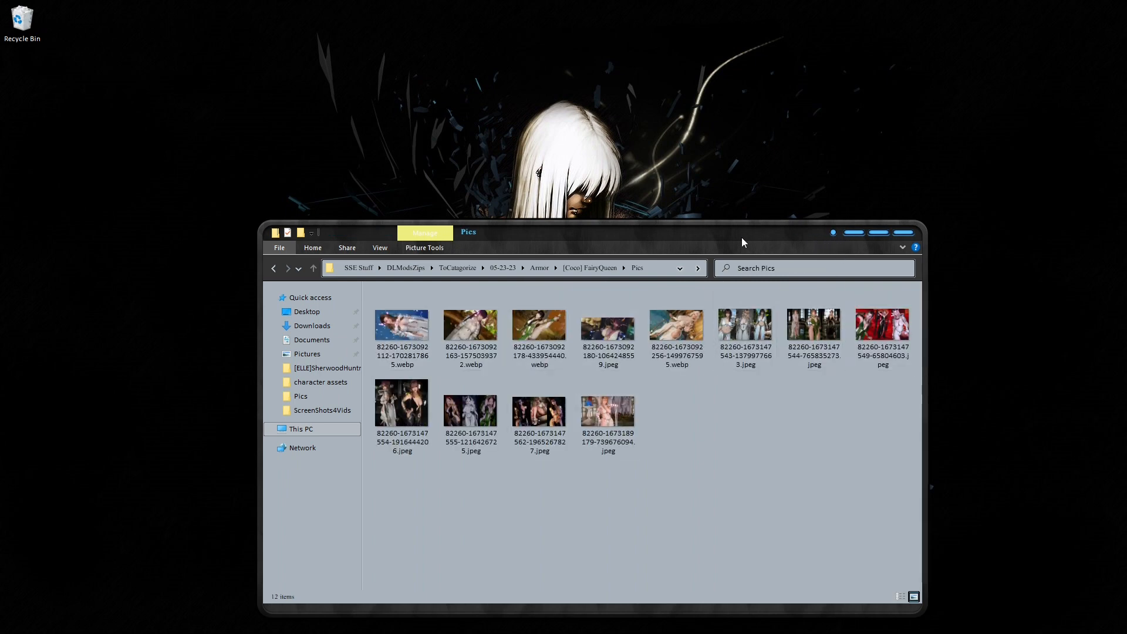
pyautogui.moveTo(689, 232); pyautogui.dragTo(688, 228)
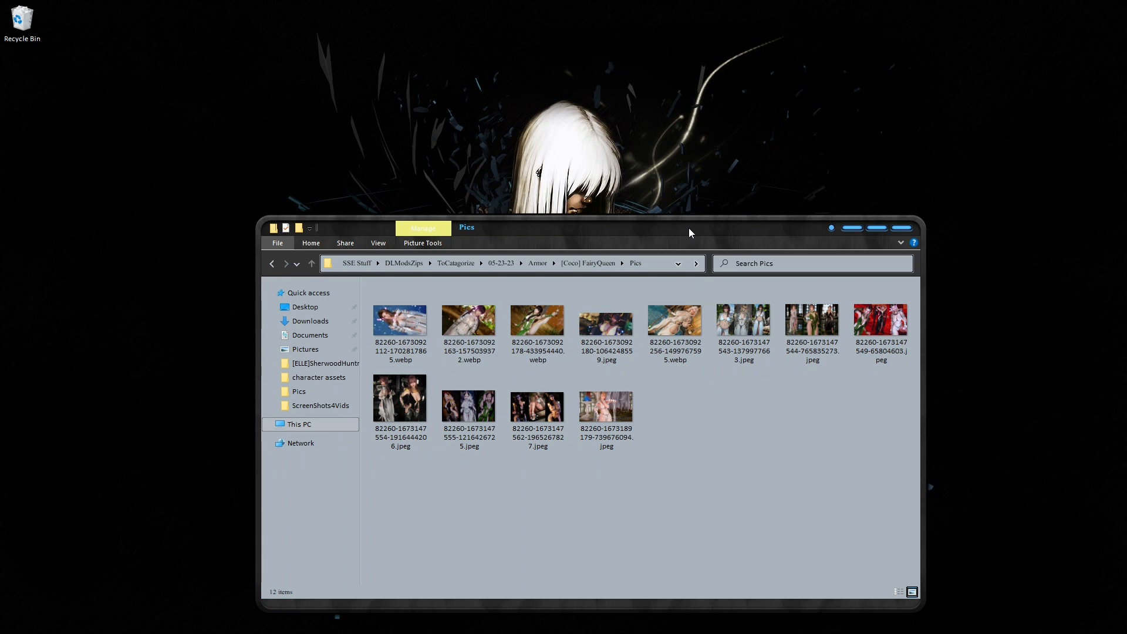
pyautogui.click(851, 228)
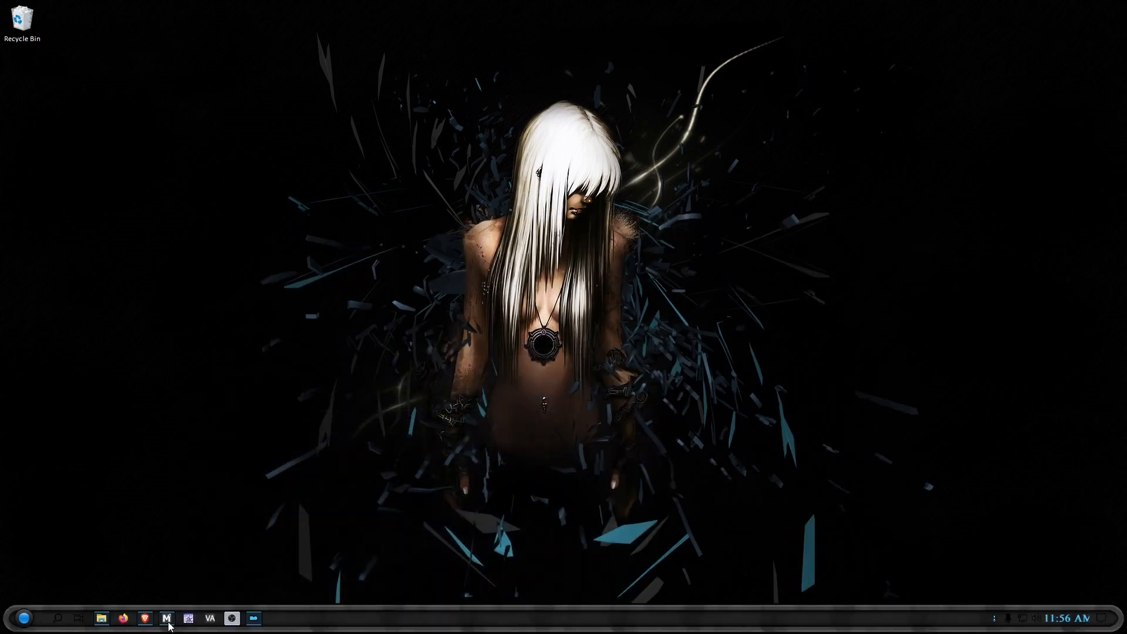
# Return to Brave and review the description and requirements on the COCO Fairy Queen mod page.
pyautogui.click(145, 618)
pyautogui.scroll(-4, 339, 470)
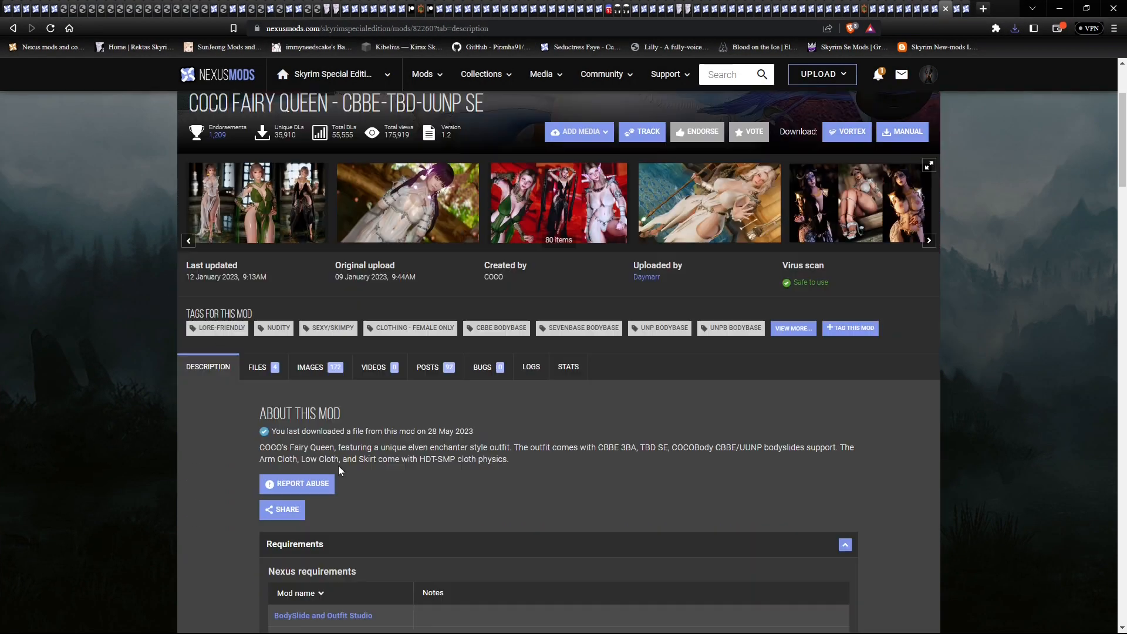
pyautogui.scroll(4, 340, 469)
pyautogui.scroll(-4, 339, 470)
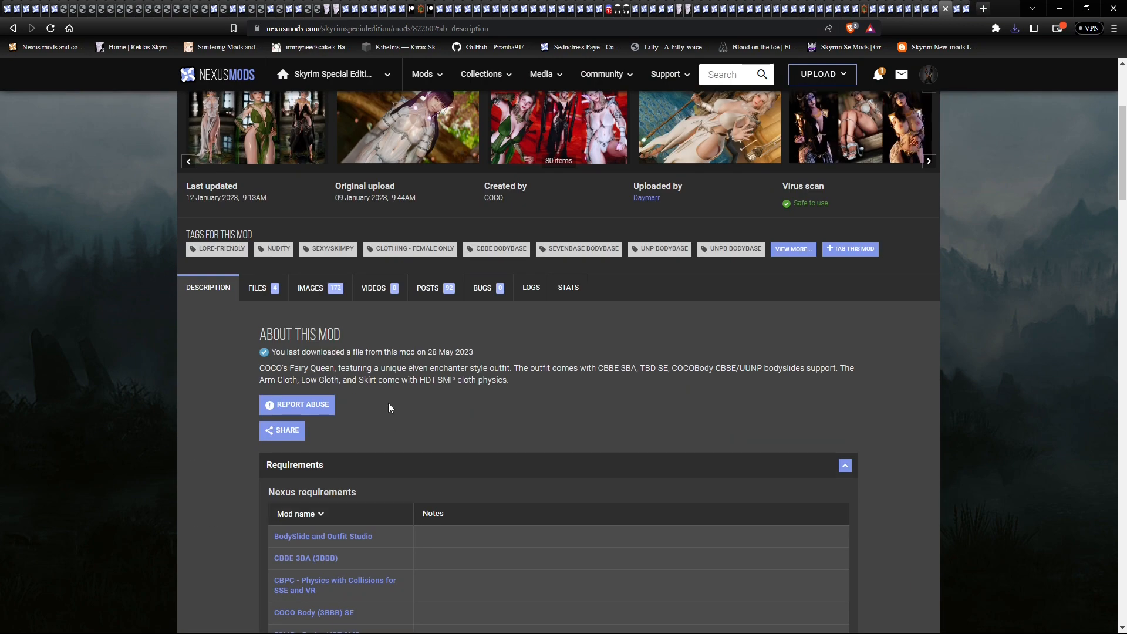
pyautogui.scroll(4, 389, 373)
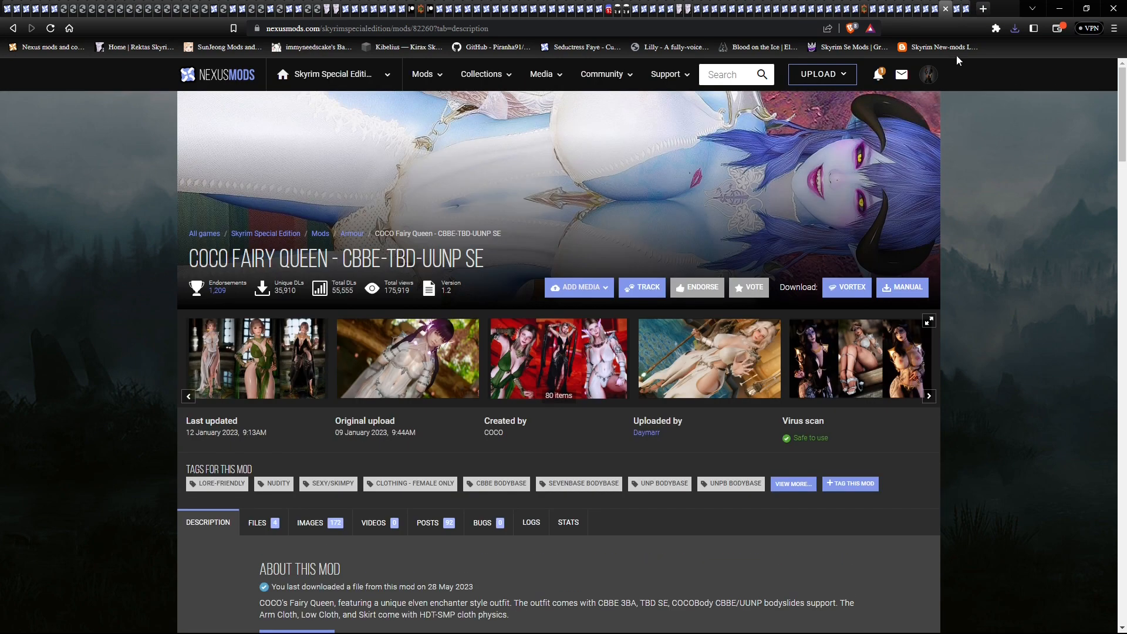
# Switch to the Skyrim Special Edition front page on Nexus Mods and open the Constellation Magic page from Hot Mods.
pyautogui.click(956, 8)
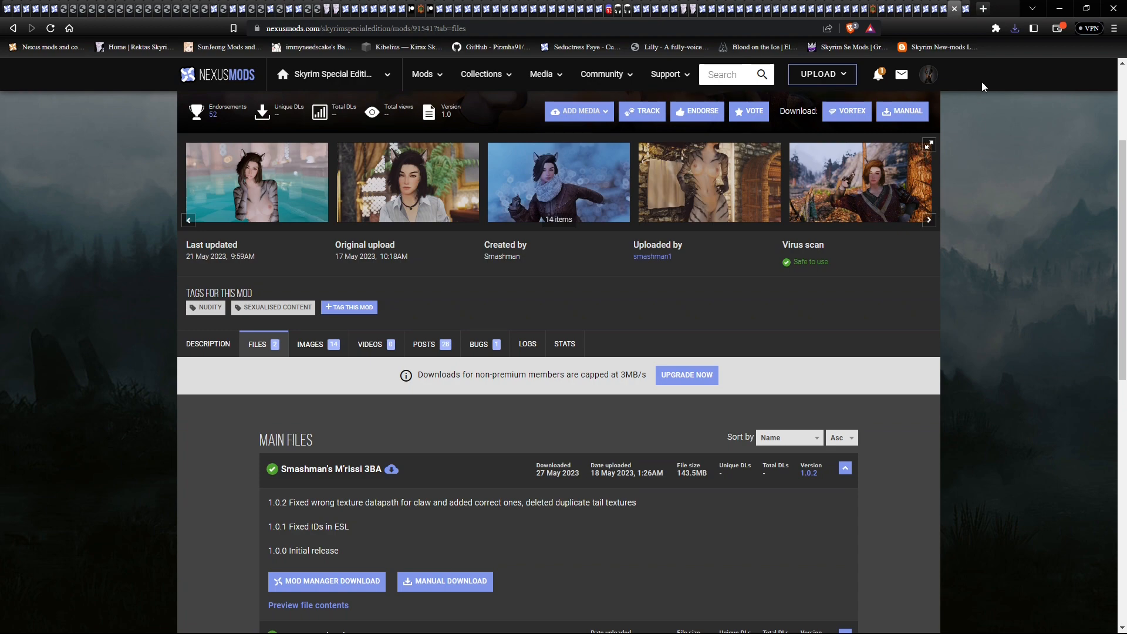
pyautogui.click(966, 9)
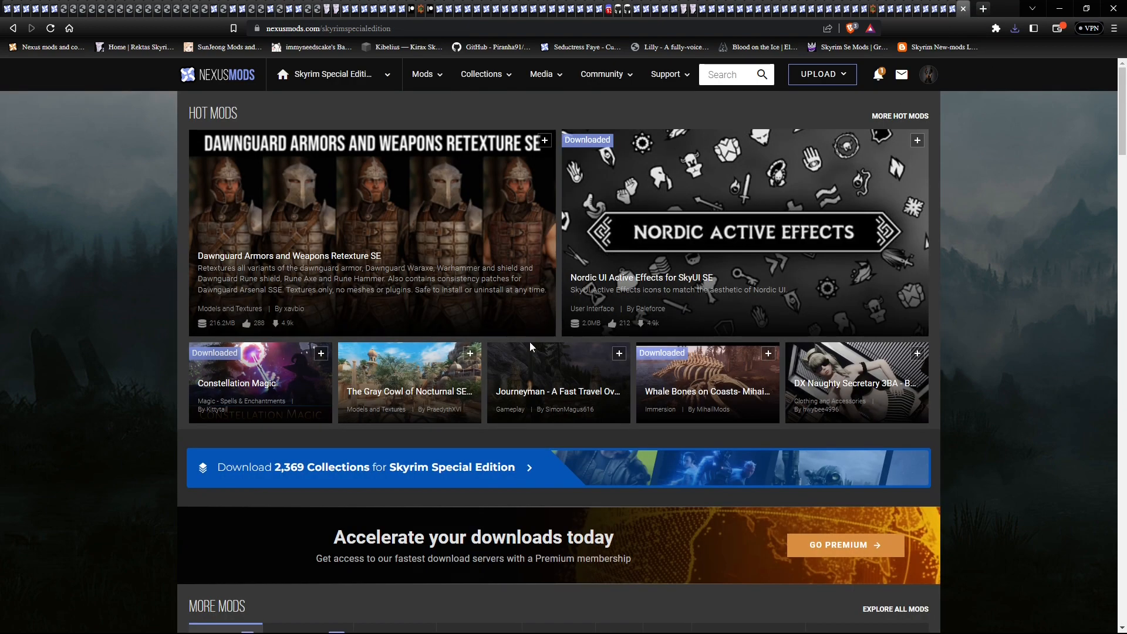
pyautogui.click(203, 382)
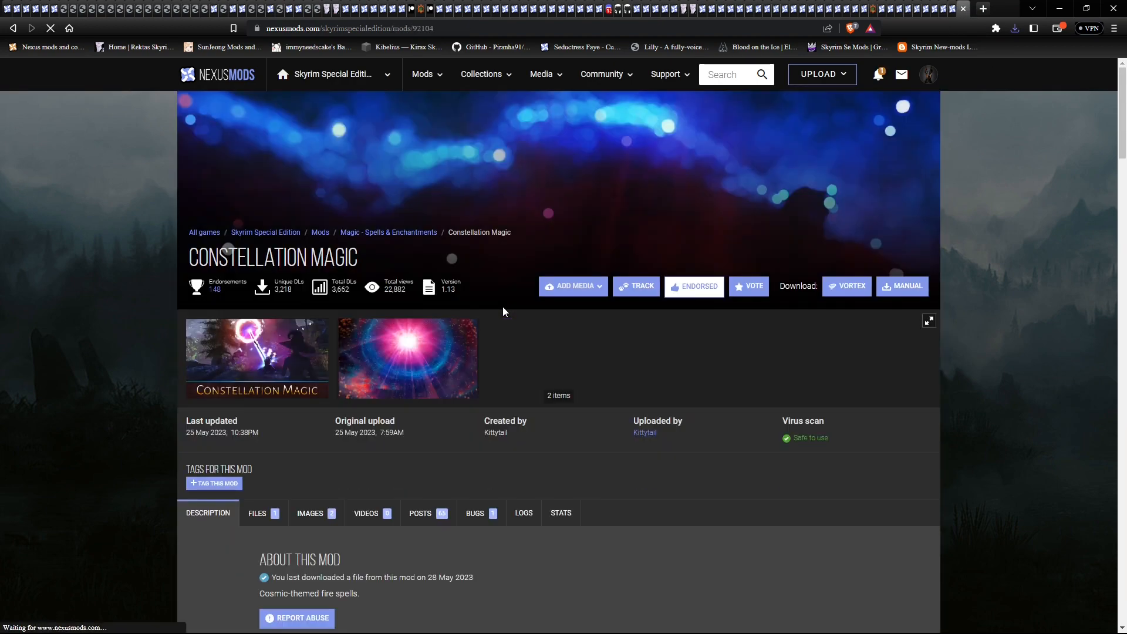
pyautogui.scroll(-4, 502, 307)
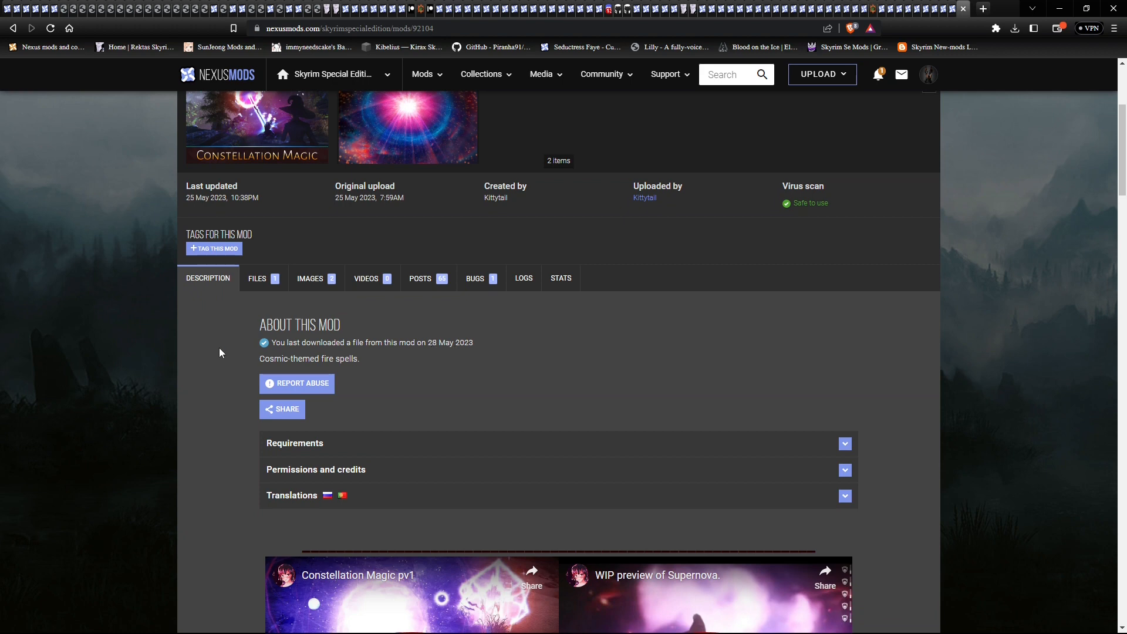
# Open the files section of Constellation Magic and examine its main and old file versions.
pyautogui.click(257, 280)
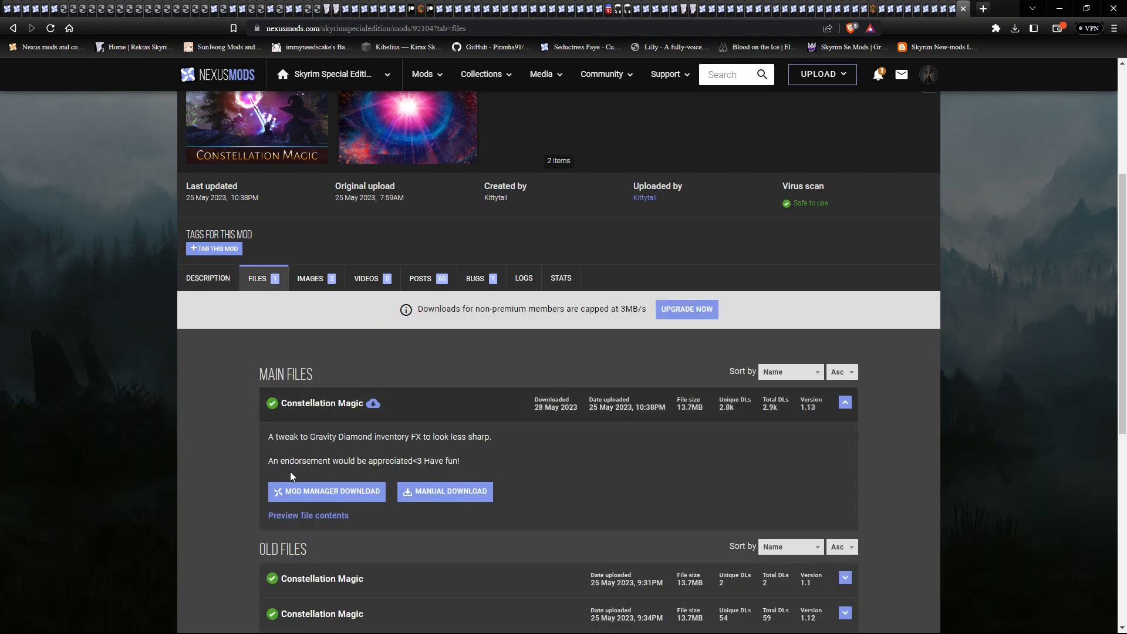
pyautogui.scroll(-4, 290, 471)
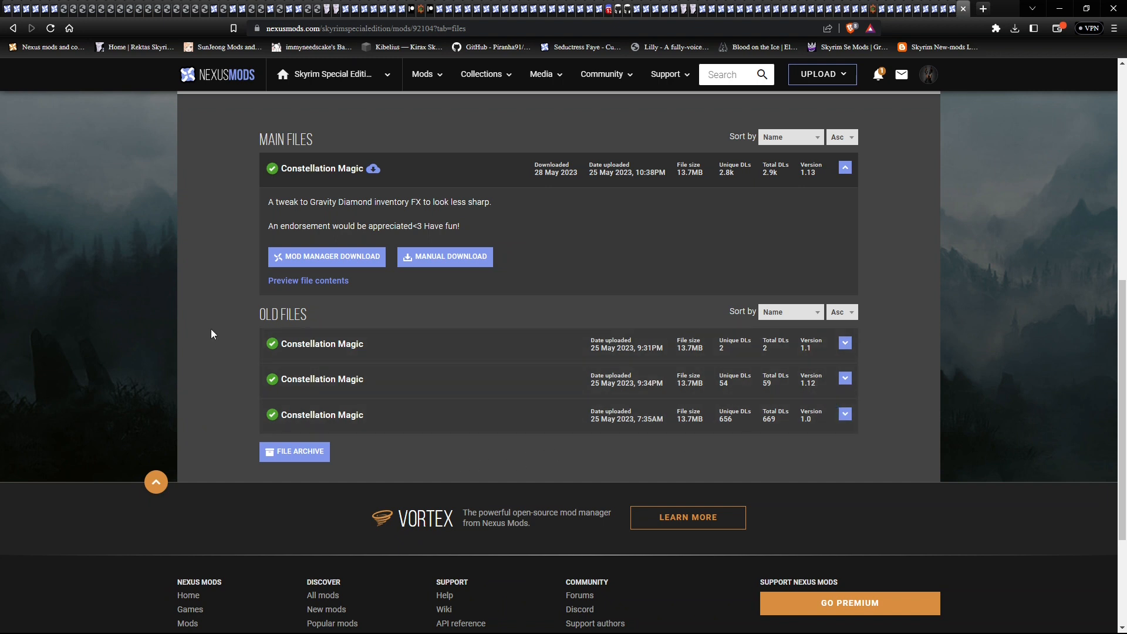
pyautogui.scroll(3, 212, 333)
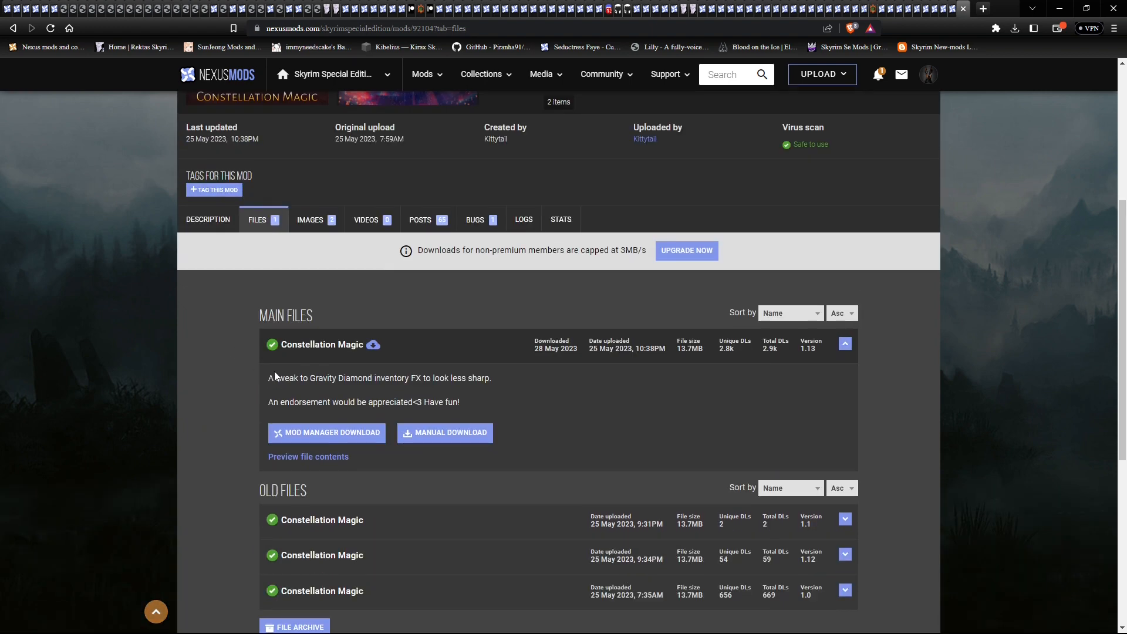
# Review the Constellation Magic description, return to its files section, and minimize the browser.
pyautogui.click(229, 225)
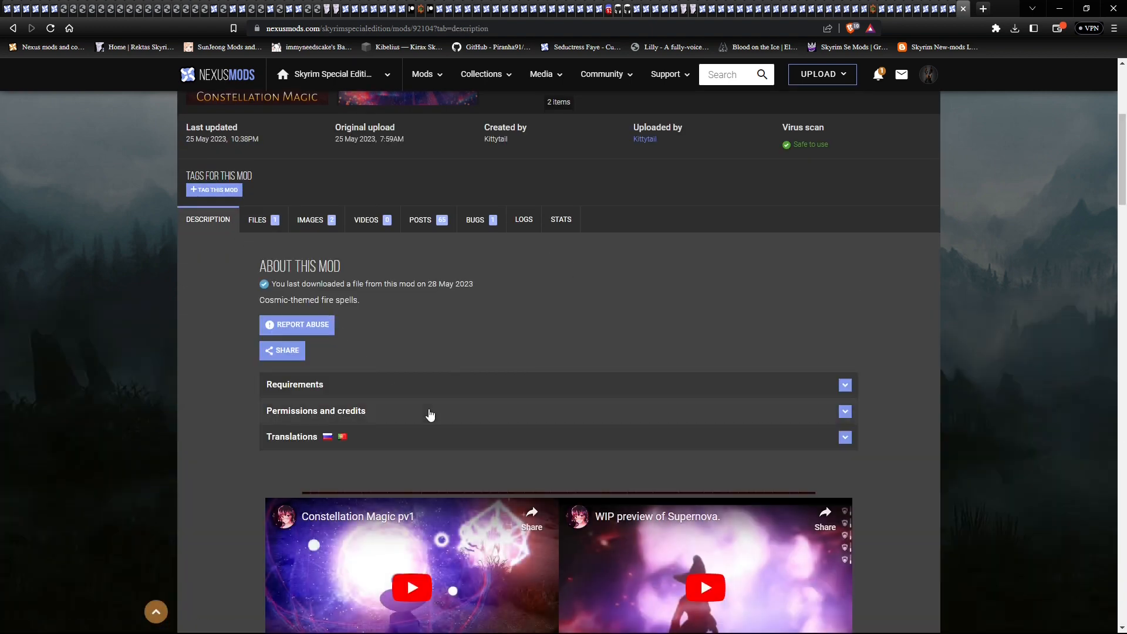
pyautogui.scroll(4, 297, 458)
pyautogui.click(253, 458)
pyautogui.scroll(-4, 253, 458)
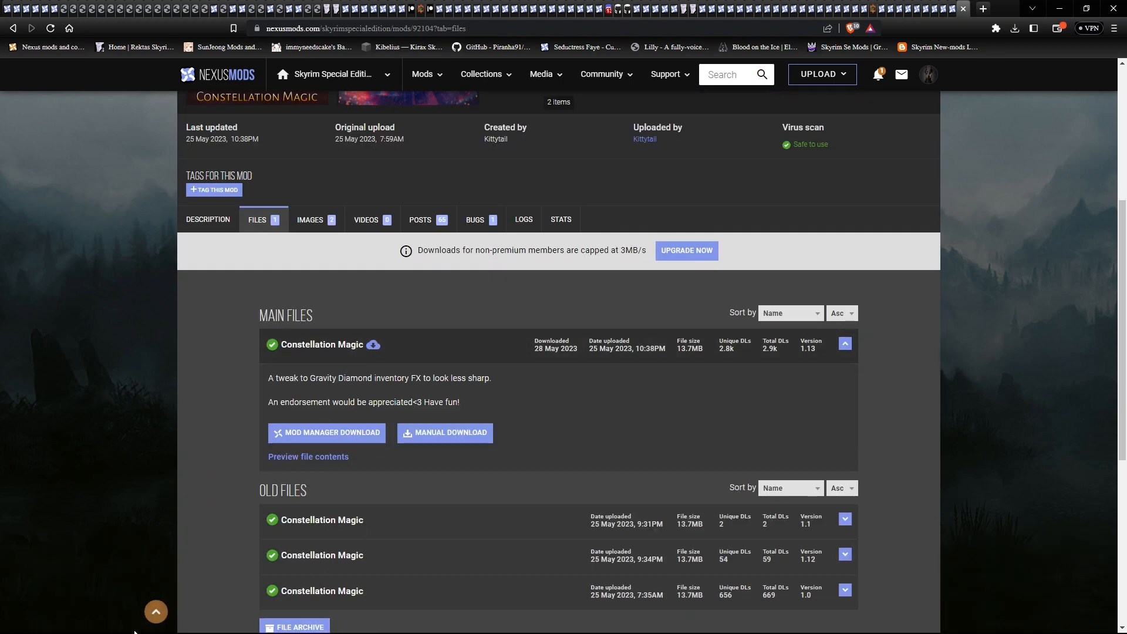
pyautogui.click(1059, 8)
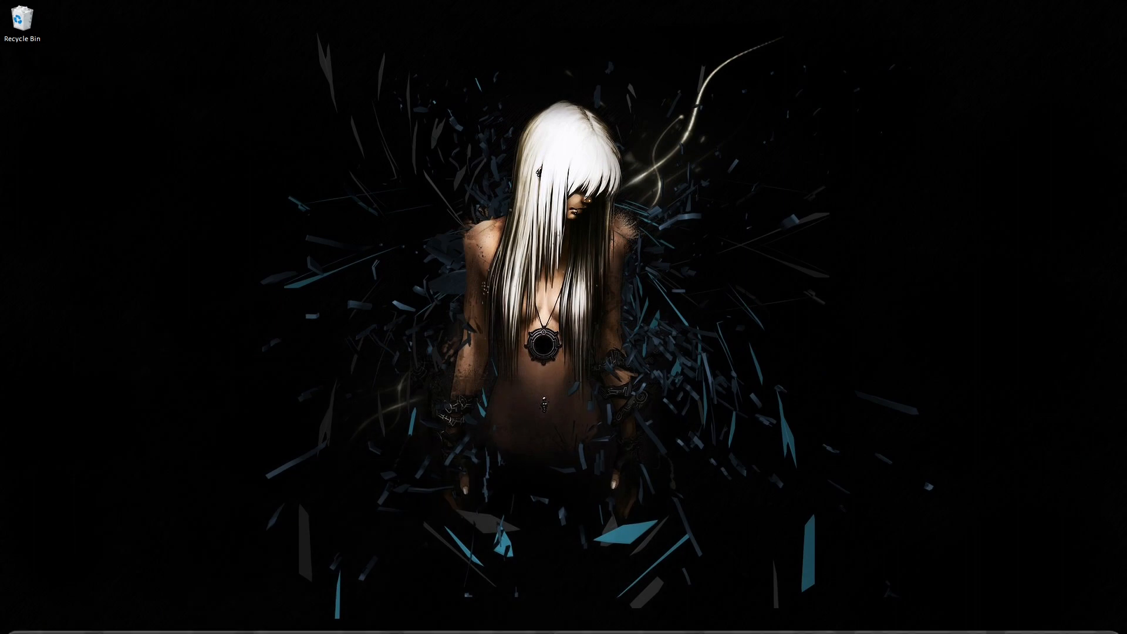
# Switch to File Explorer, go up to the 05-23-23 folder, view the ConstellationMagic folder's contents, and minimize the window.
pyautogui.click(101, 618)
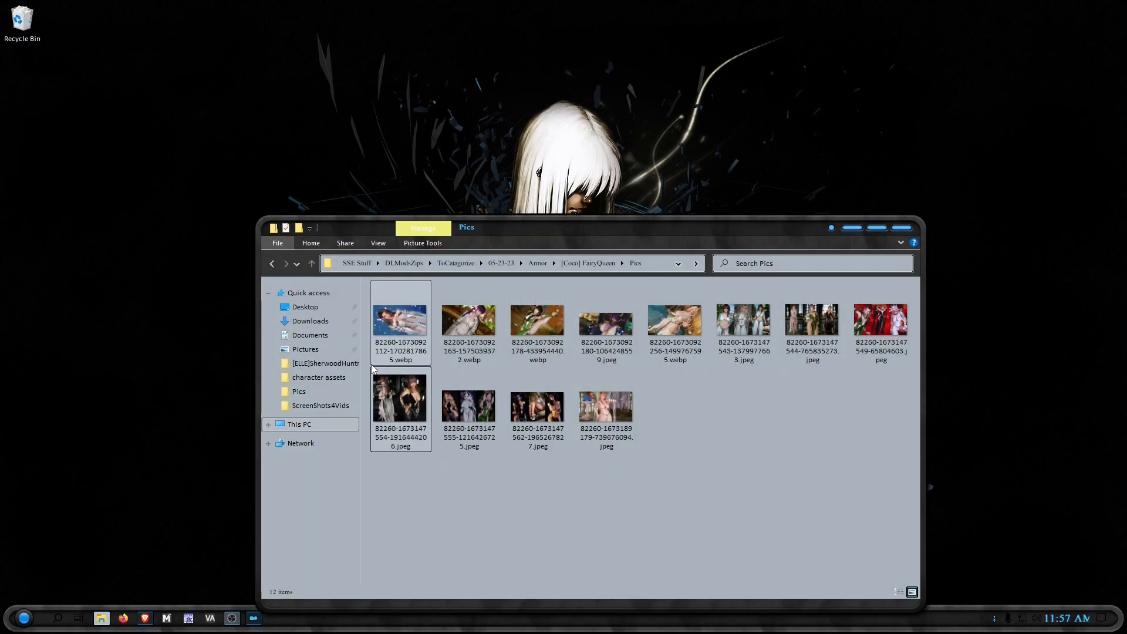
pyautogui.click(312, 263)
pyautogui.click(312, 263)
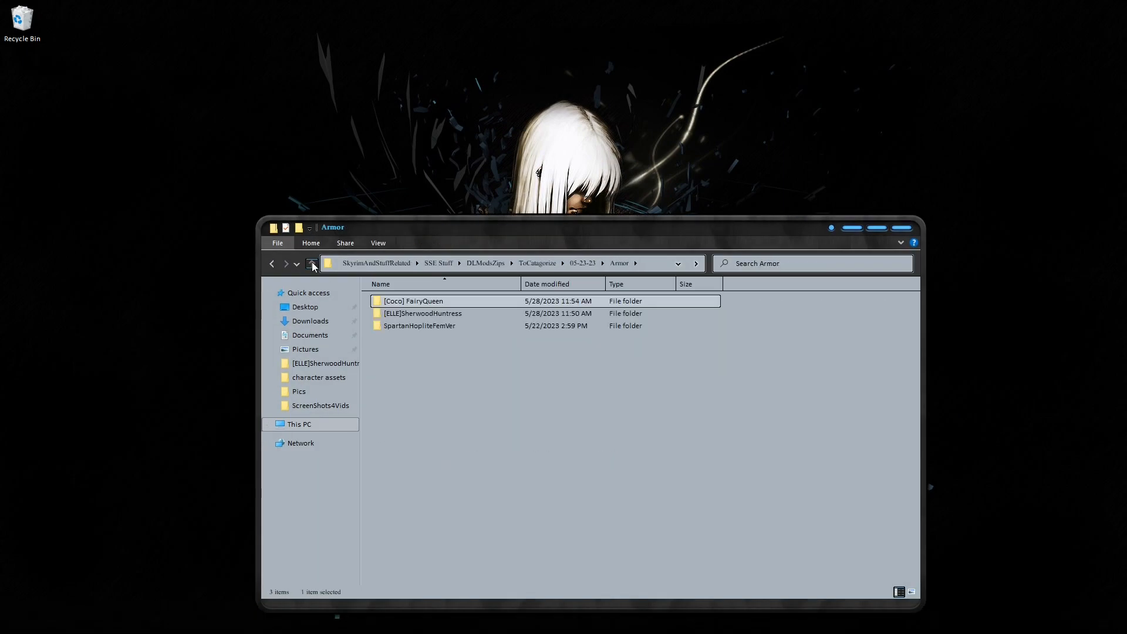
pyautogui.click(312, 263)
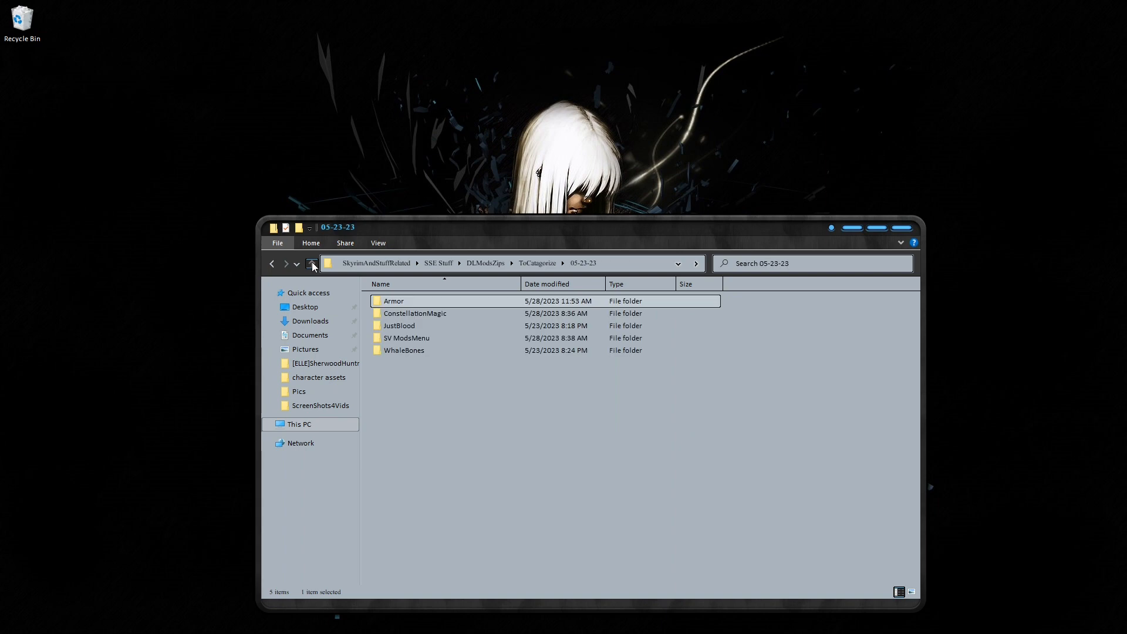
pyautogui.doubleClick(393, 315)
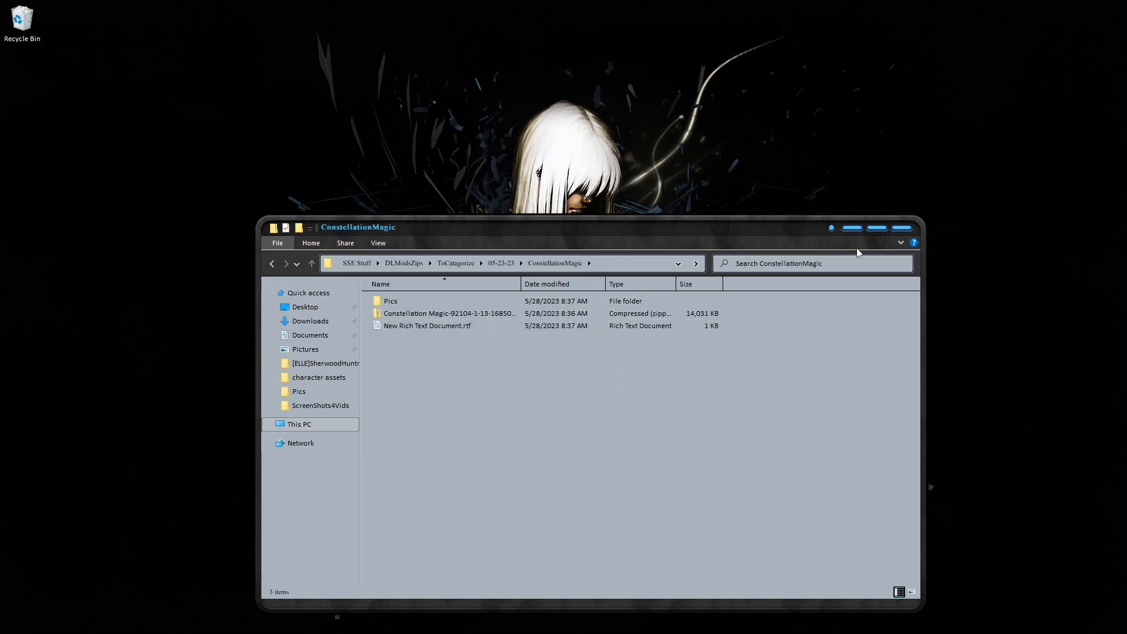
pyautogui.click(852, 228)
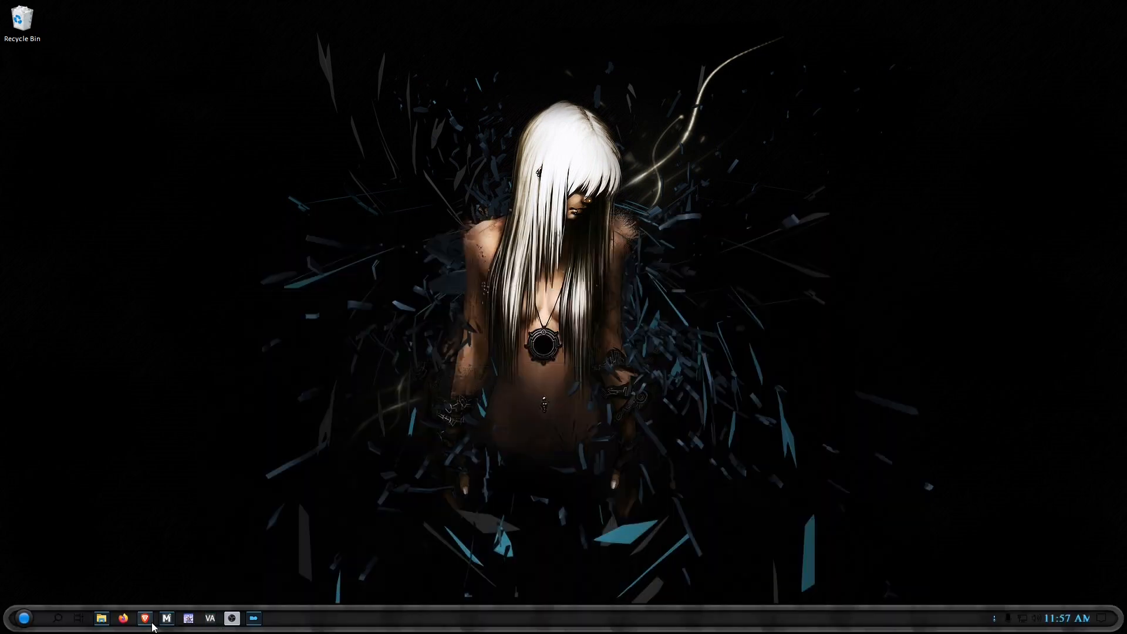
# Return to Brave, preview the file contents of the main Constellation Magic file, close the preview, and minimize the browser.
pyautogui.click(148, 624)
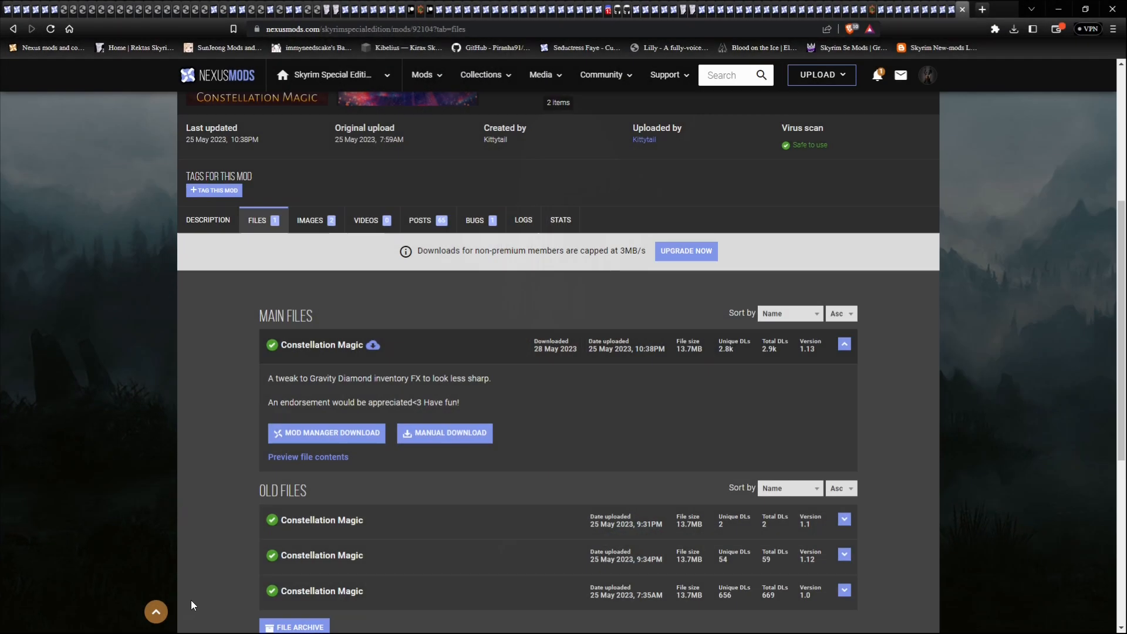
pyautogui.click(333, 456)
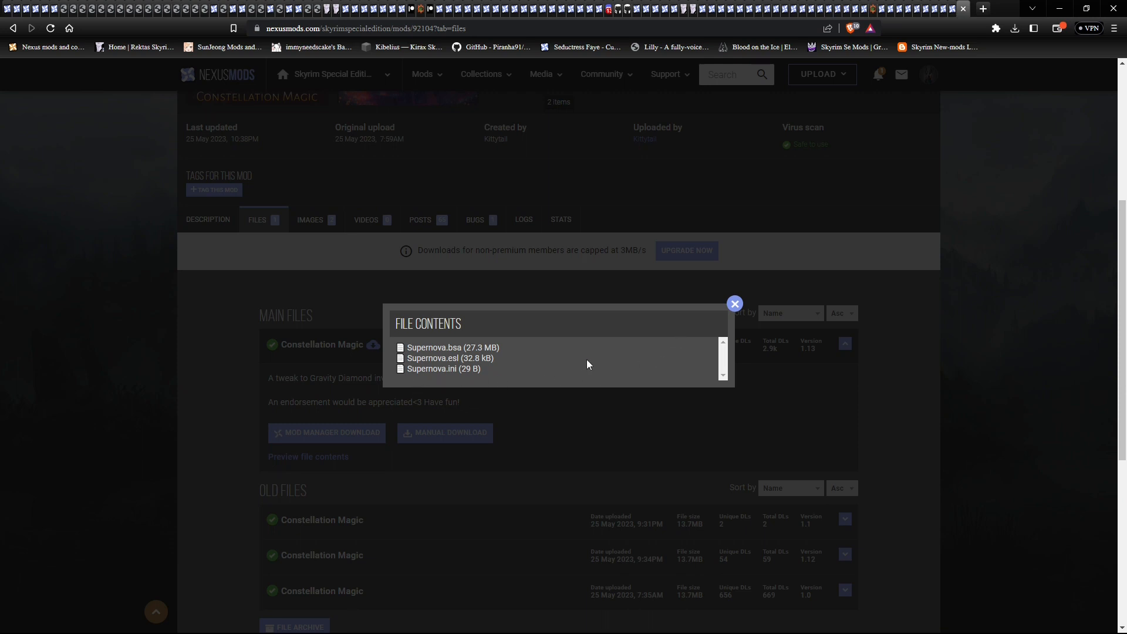
pyautogui.click(733, 307)
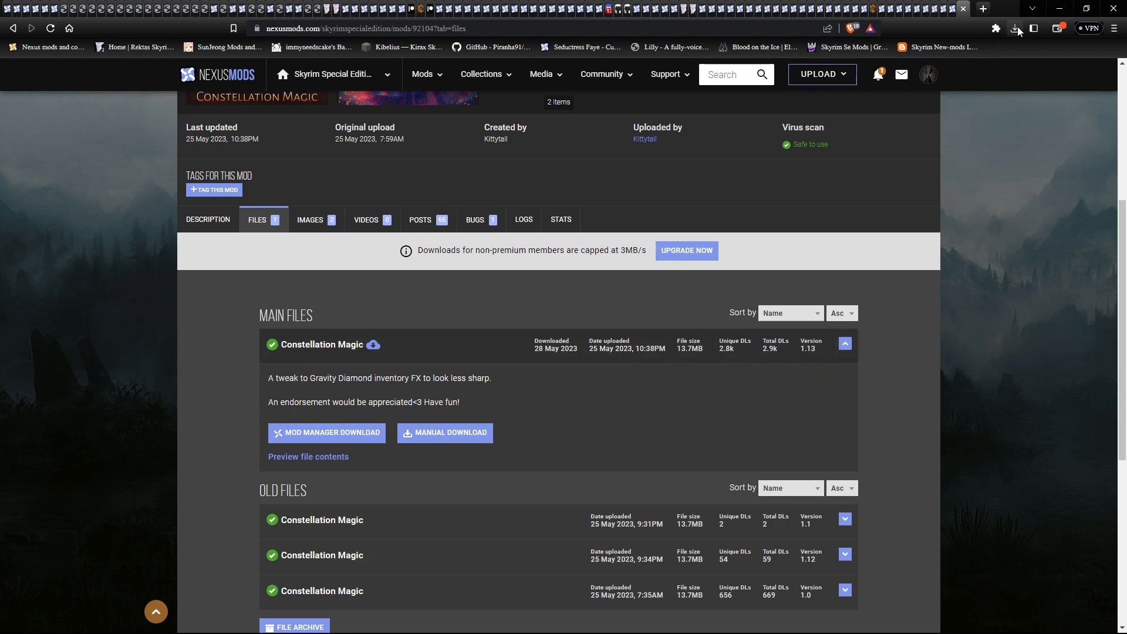
pyautogui.click(1059, 13)
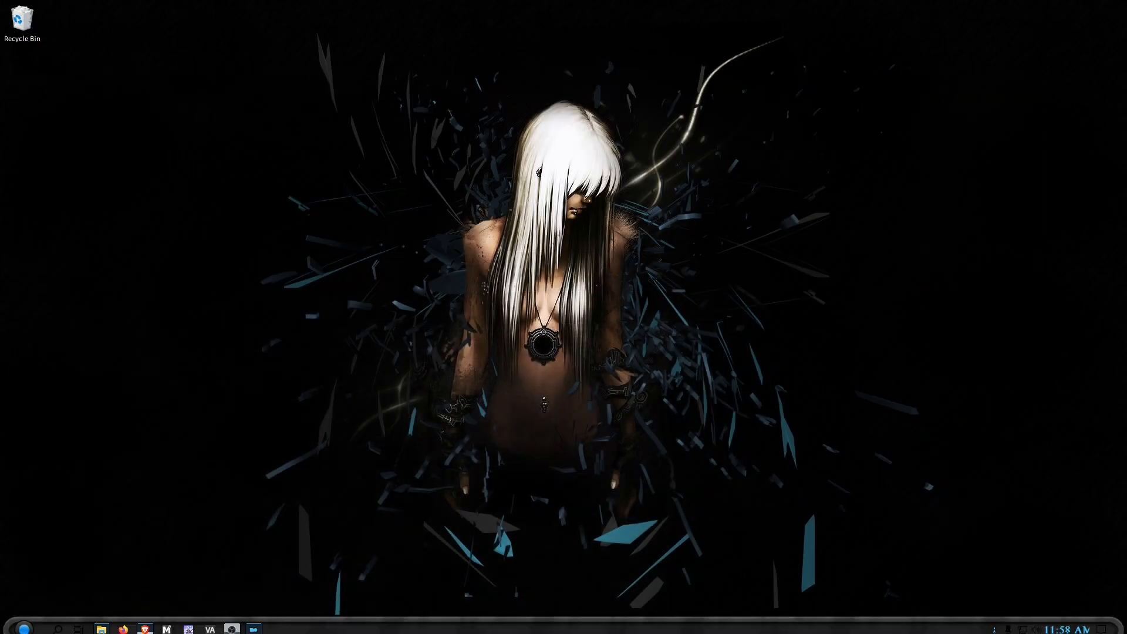
# Switch to Mod Organizer and review the downloads list with hidden files shown.
pyautogui.click(256, 624)
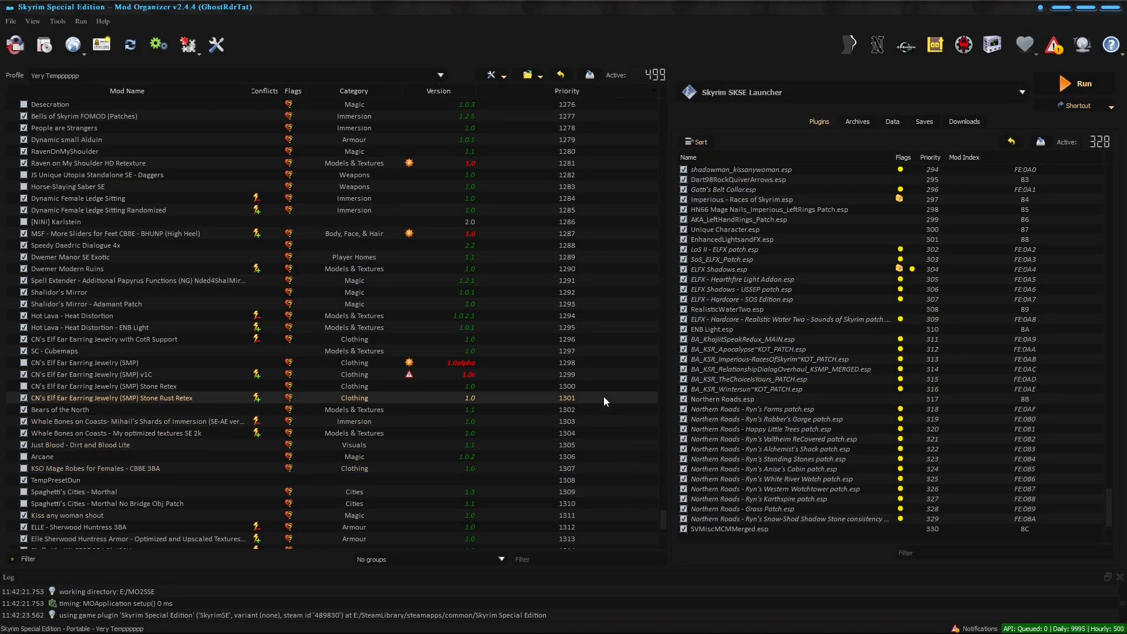
pyautogui.scroll(-4, 662, 517)
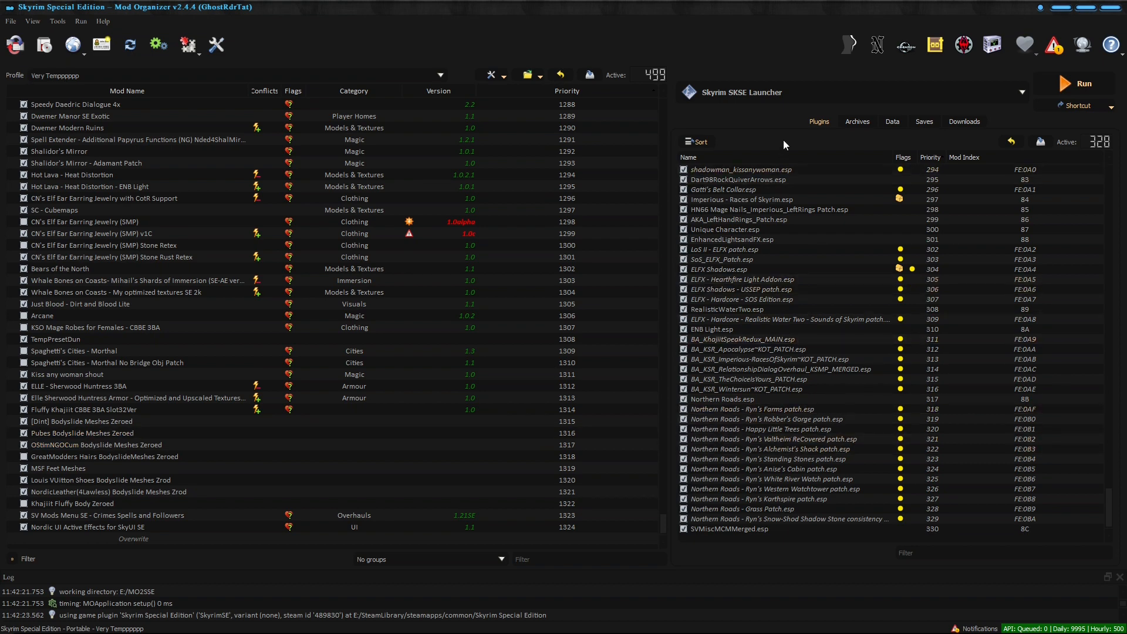
pyautogui.click(966, 122)
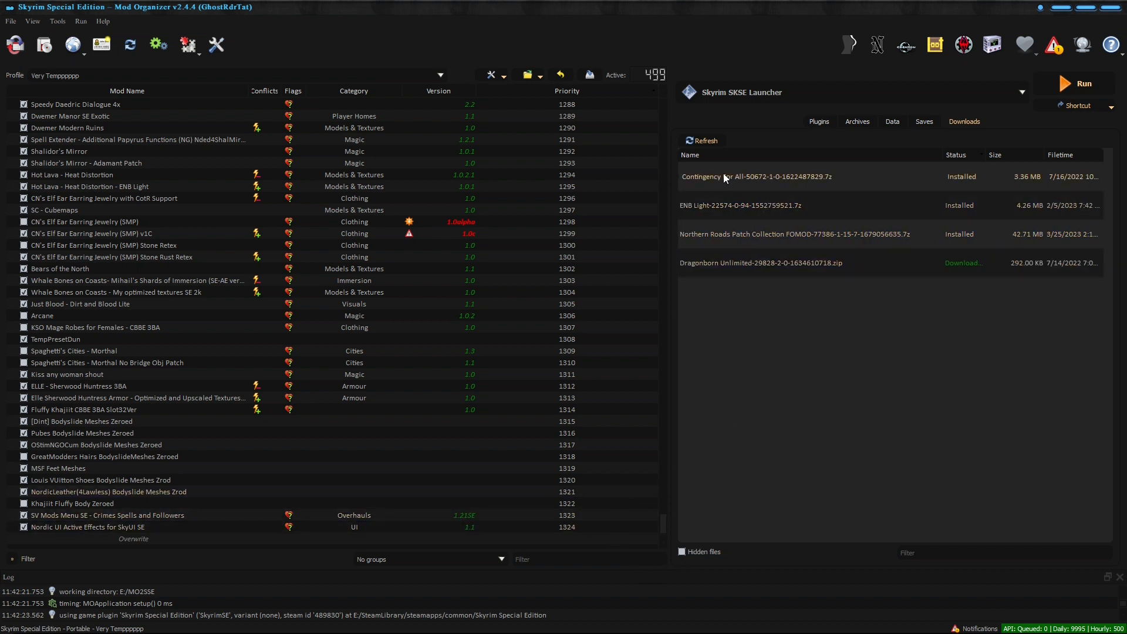
pyautogui.click(682, 552)
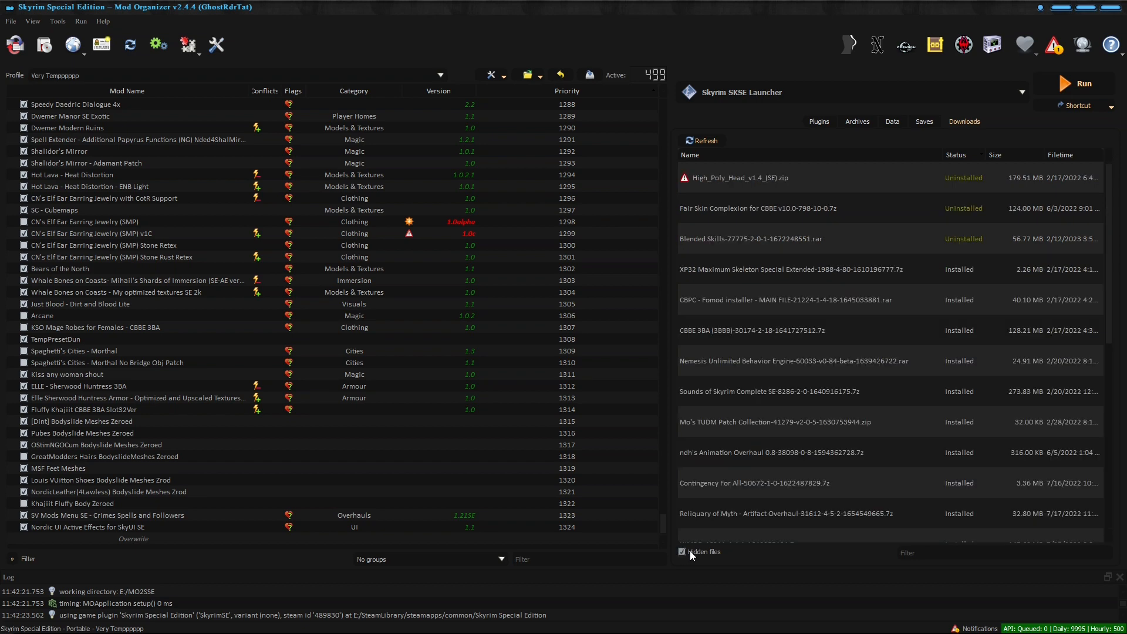
pyautogui.scroll(-2, 741, 254)
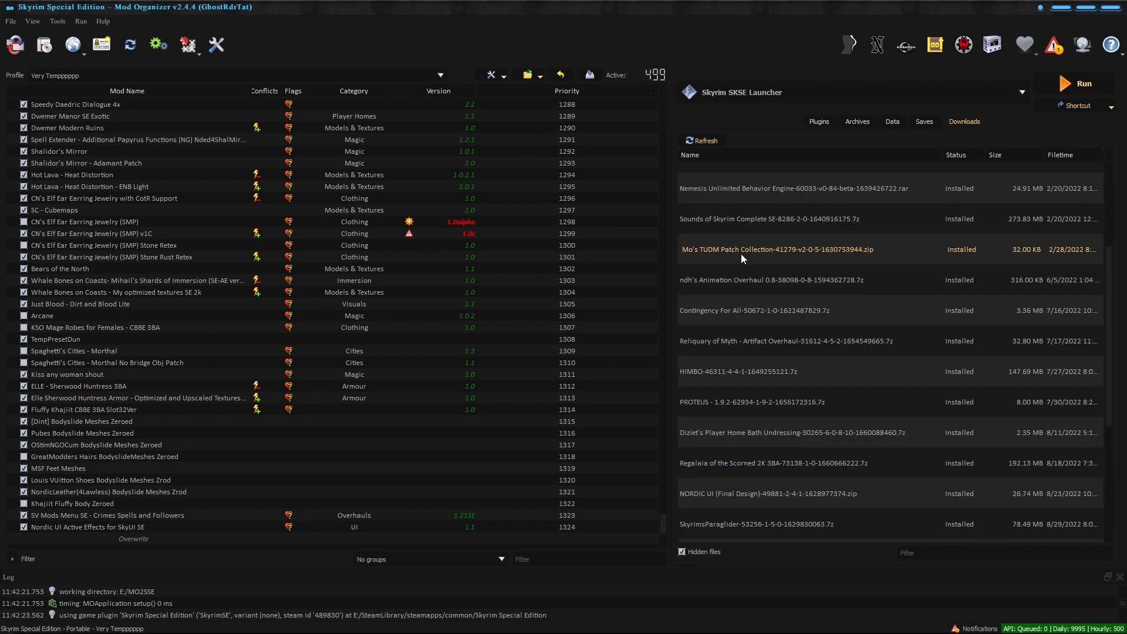
pyautogui.scroll(2, 741, 254)
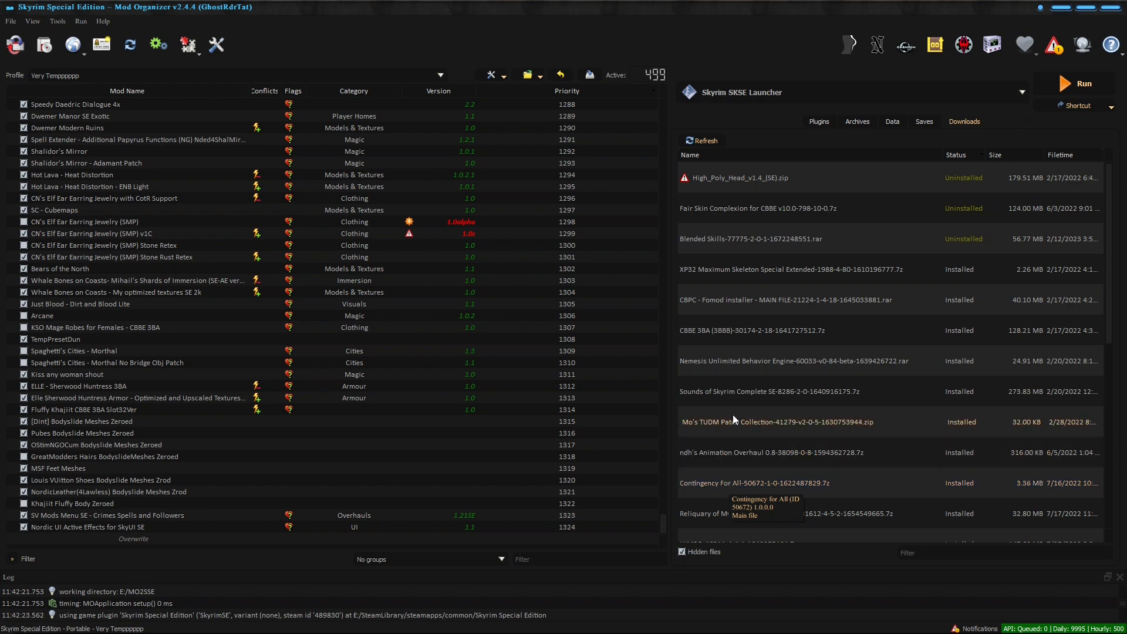
pyautogui.scroll(-4, 775, 413)
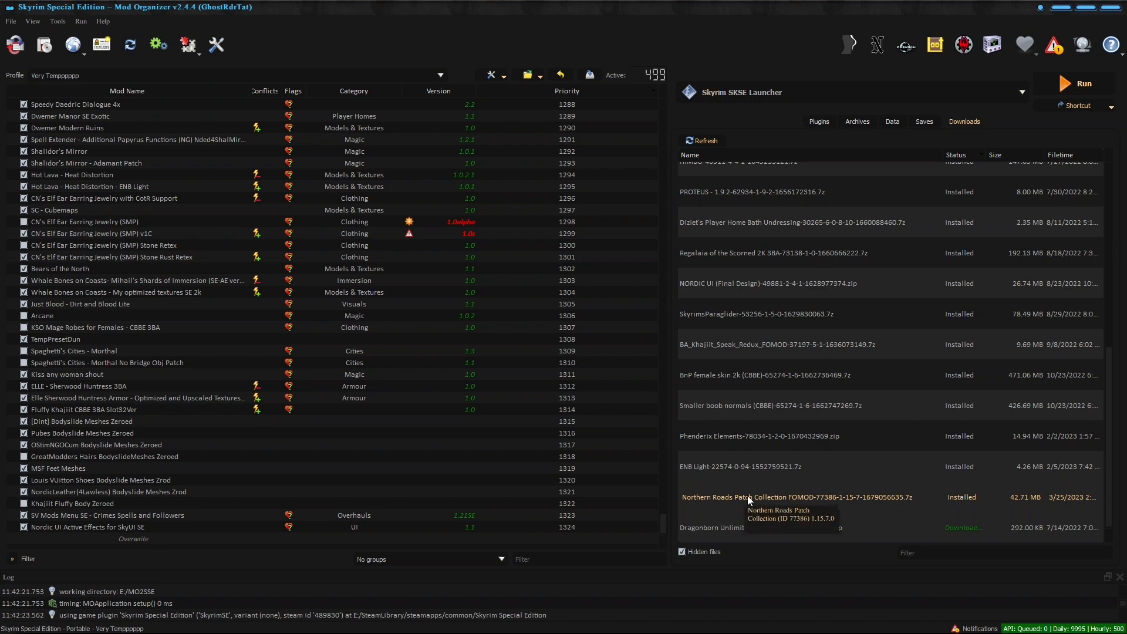
# Check the plugin list, examine the actions available for the Phenderix Elements download, and stop showing hidden files.
pyautogui.click(822, 122)
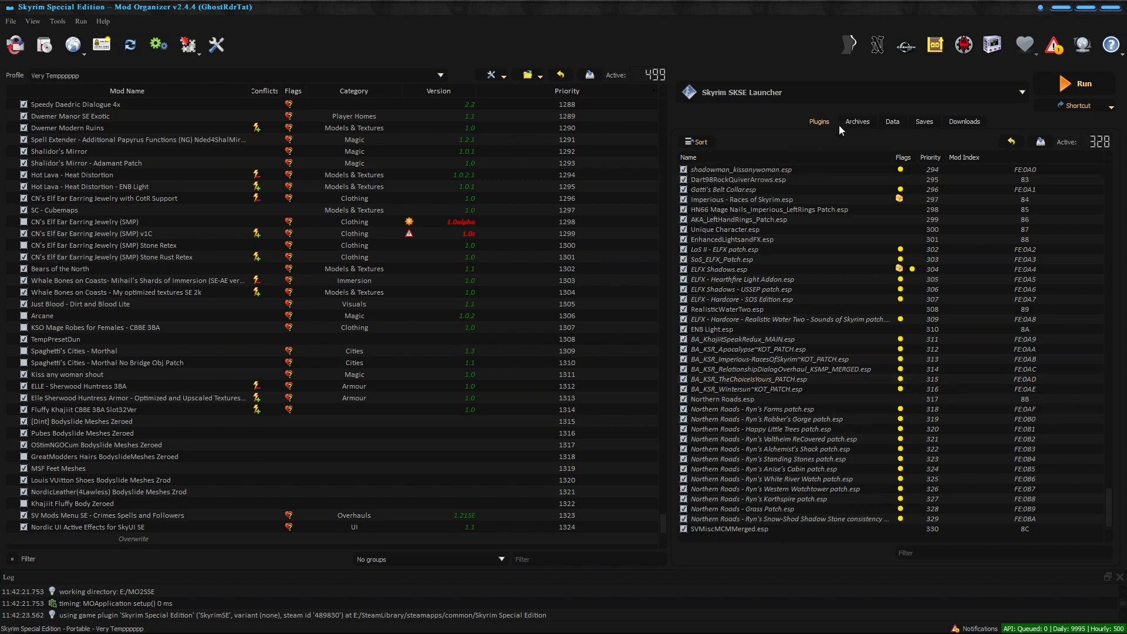
pyautogui.click(951, 122)
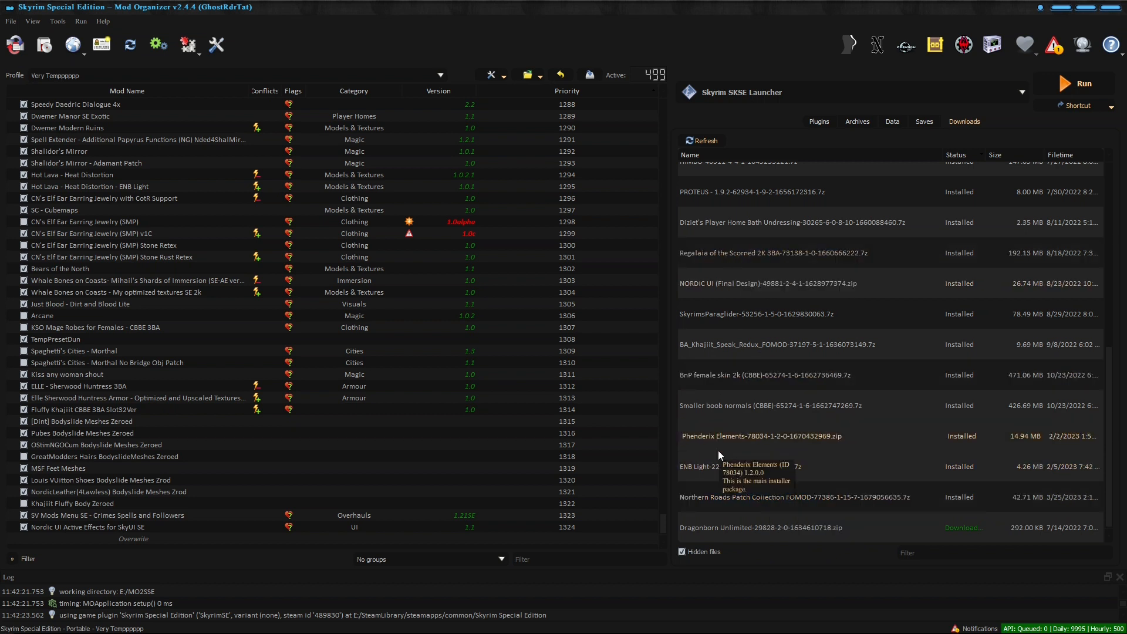
pyautogui.click(709, 436)
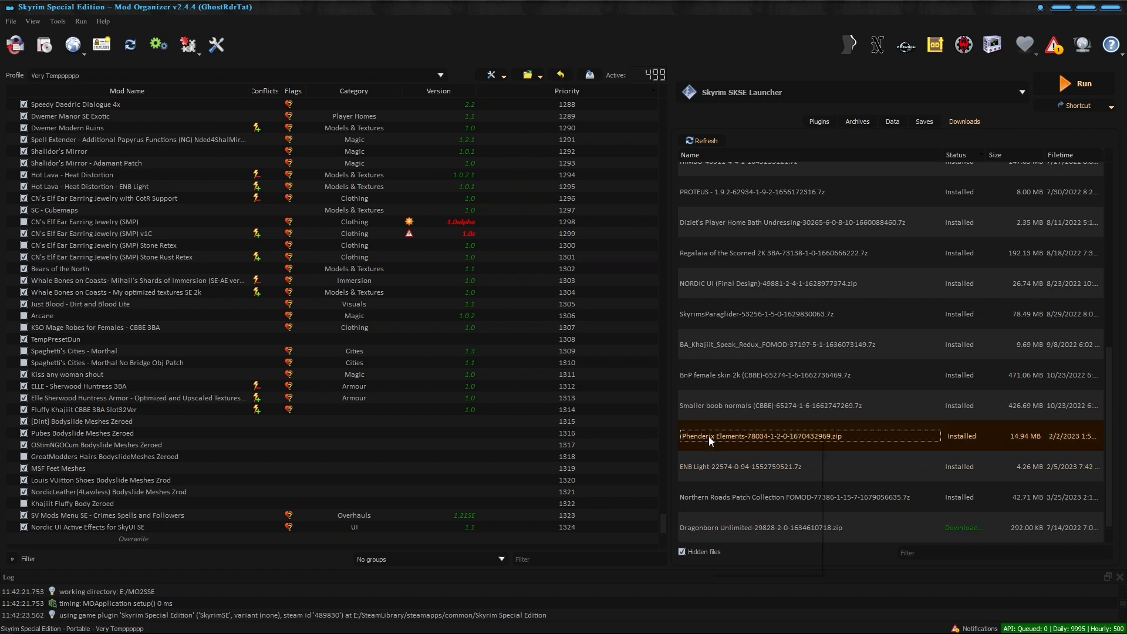
pyautogui.rightClick(709, 436)
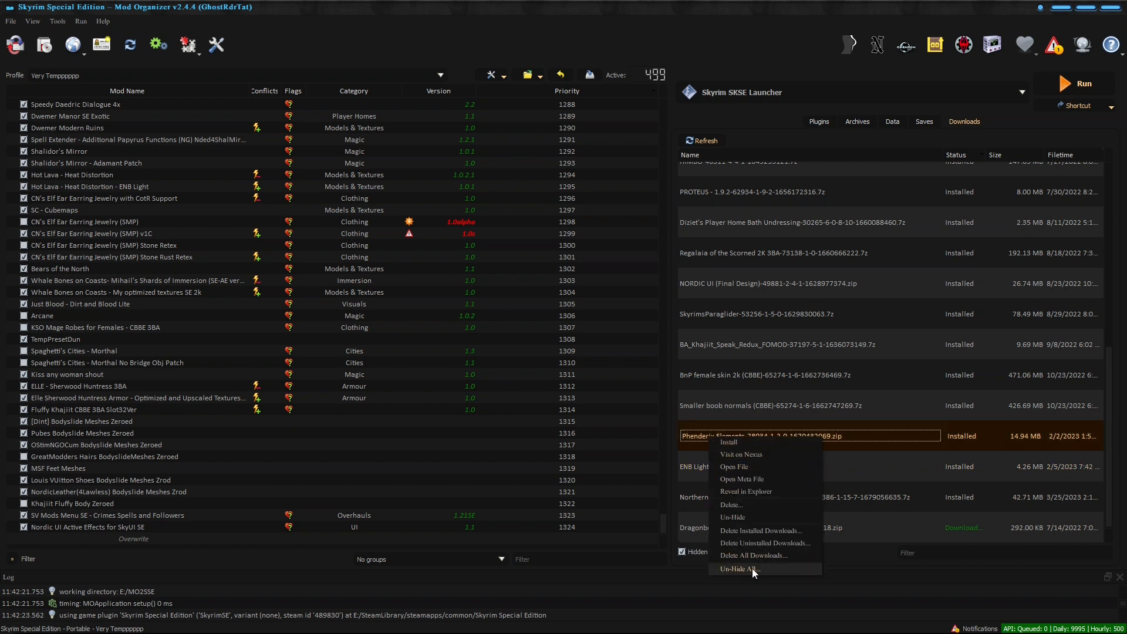
pyautogui.click(681, 552)
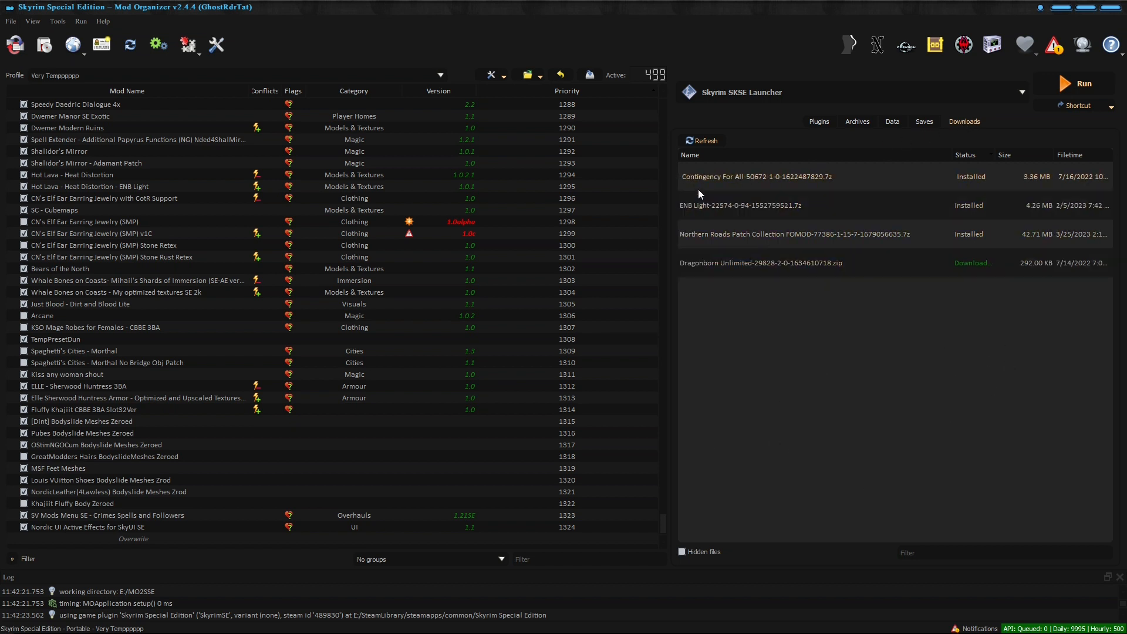
# Hide all finished downloads from the downloads list and confirm.
pyautogui.moveTo(715, 203)
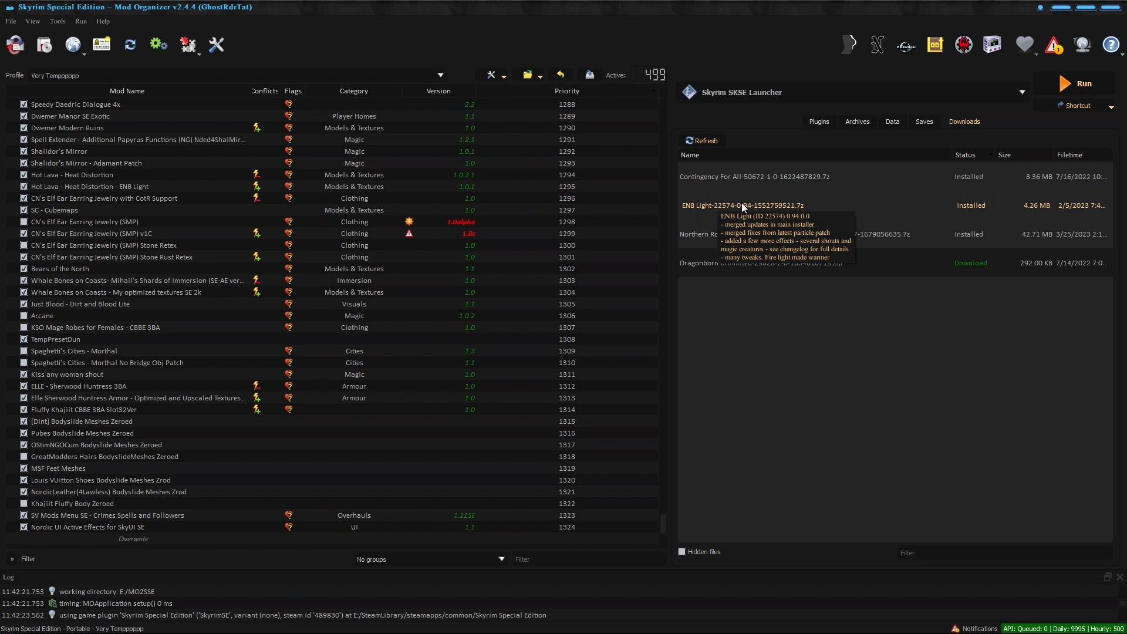
pyautogui.rightClick(713, 208)
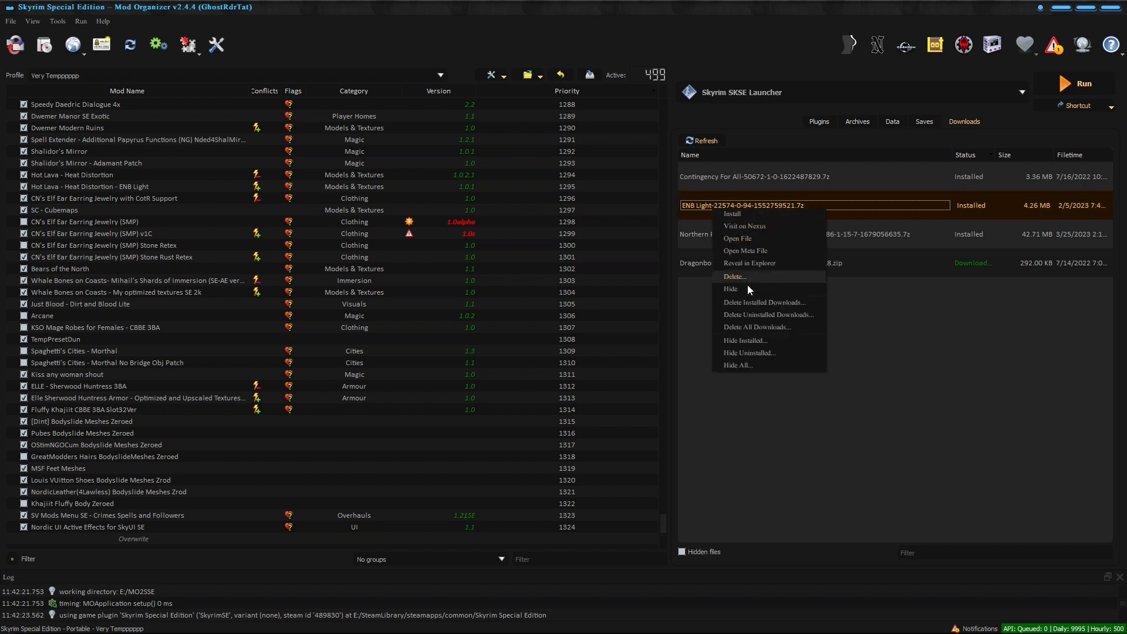
pyautogui.click(732, 366)
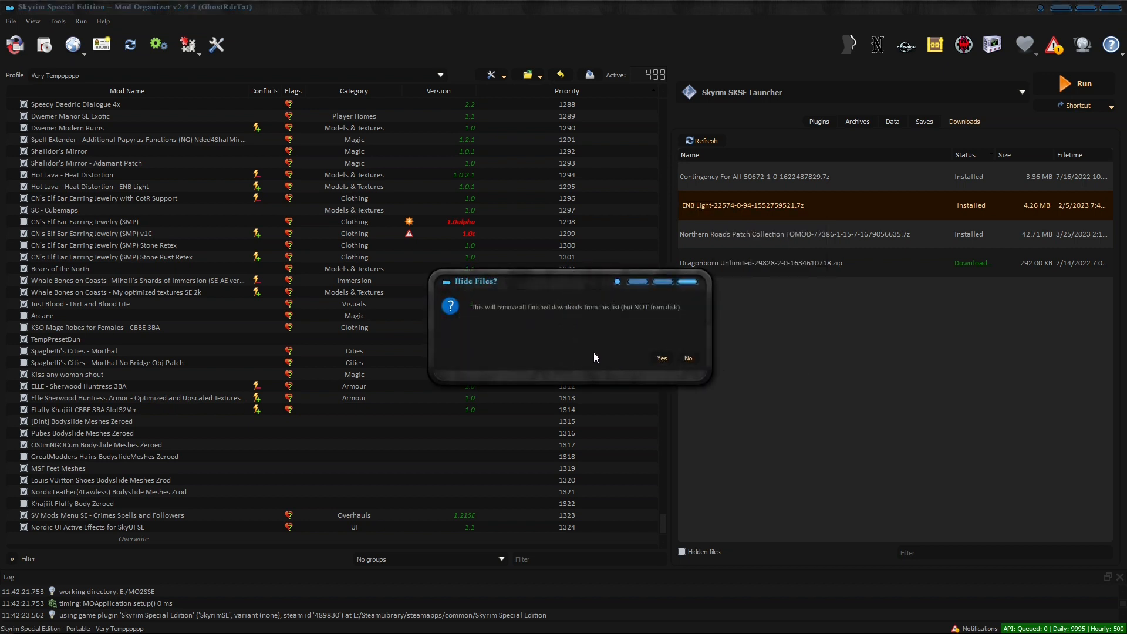
pyautogui.click(662, 358)
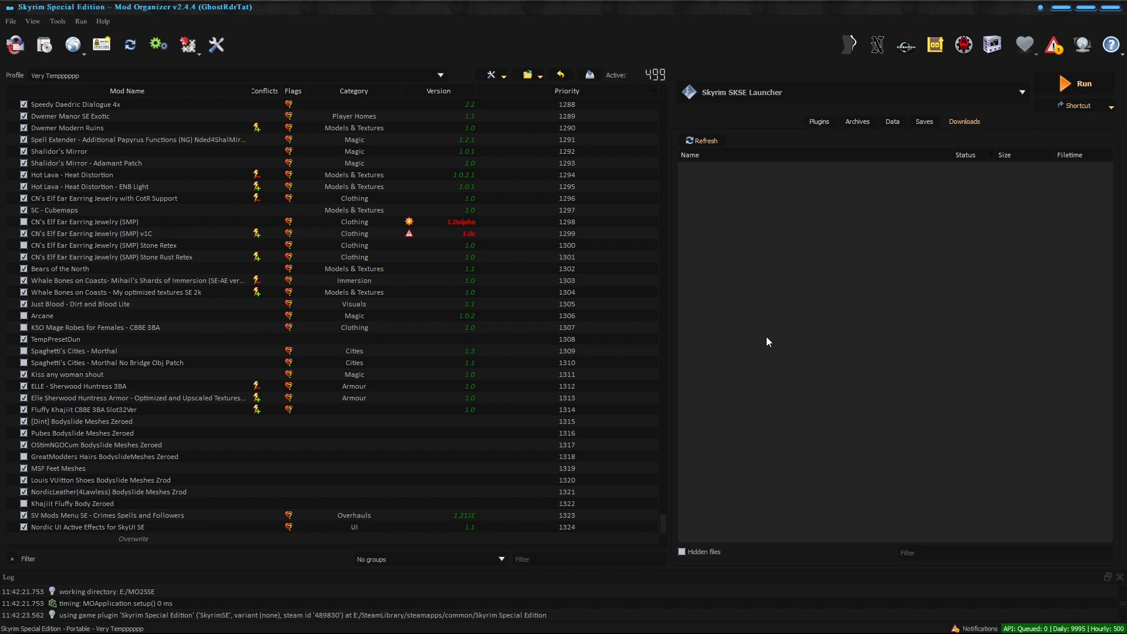
# Add the Constellation Magic archive from its File Explorer folder to the Mod Organizer downloads list.
pyautogui.moveTo(265, 628)
pyautogui.click(105, 627)
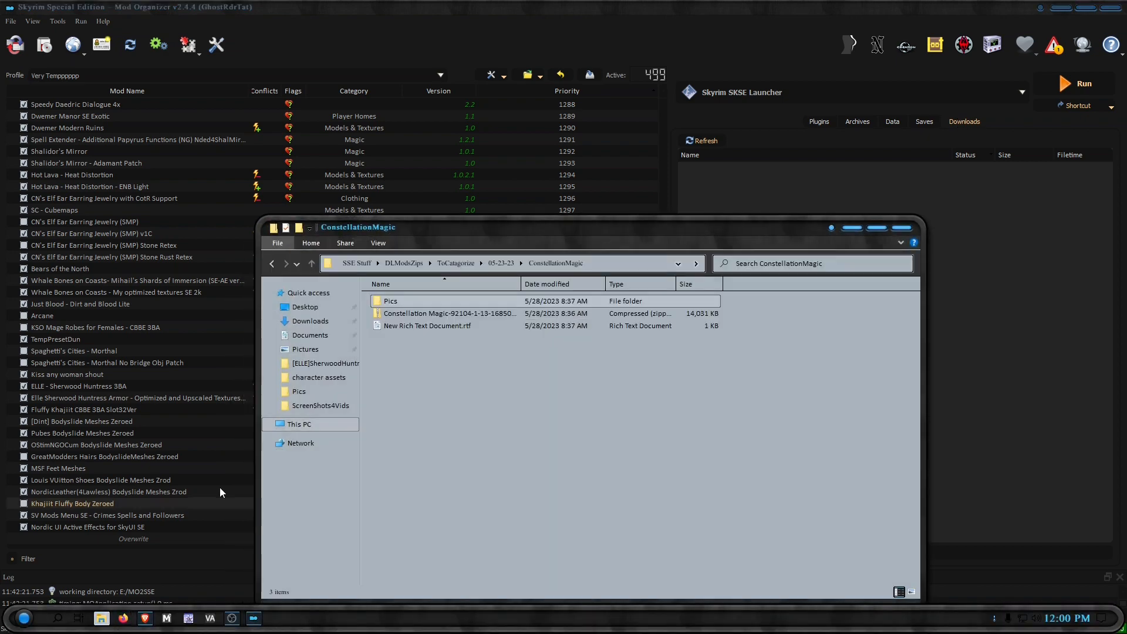
pyautogui.moveTo(423, 311); pyautogui.dragTo(983, 376)
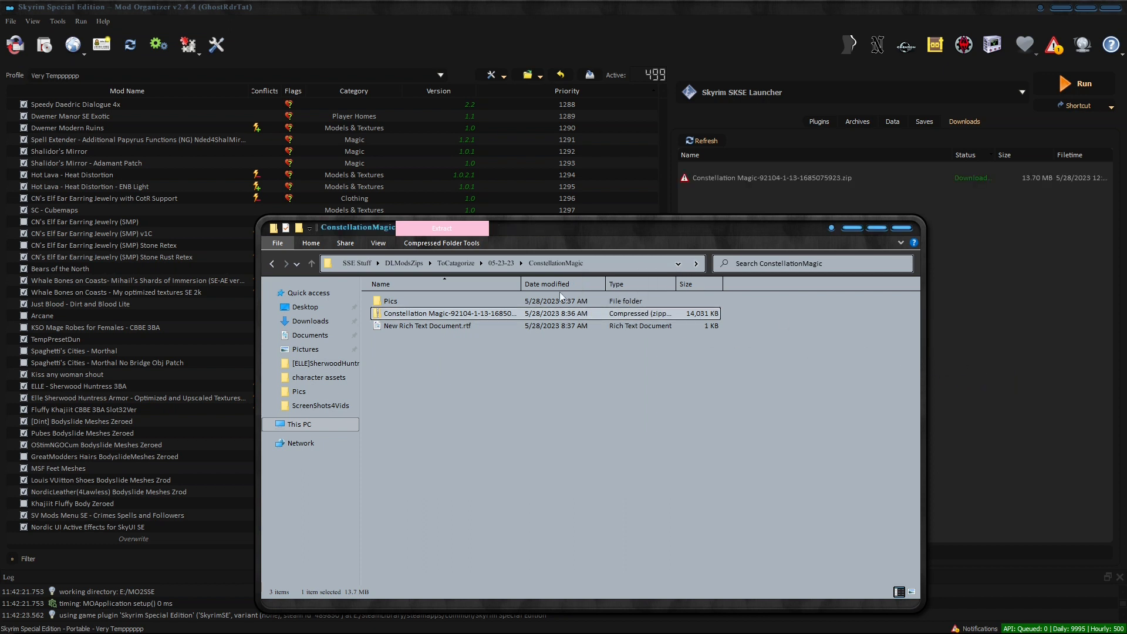
# Add the COCO Fairy Queen archive from Armor > [Coco] FairyQueen to the downloads list and minimize the folder window.
pyautogui.click(311, 264)
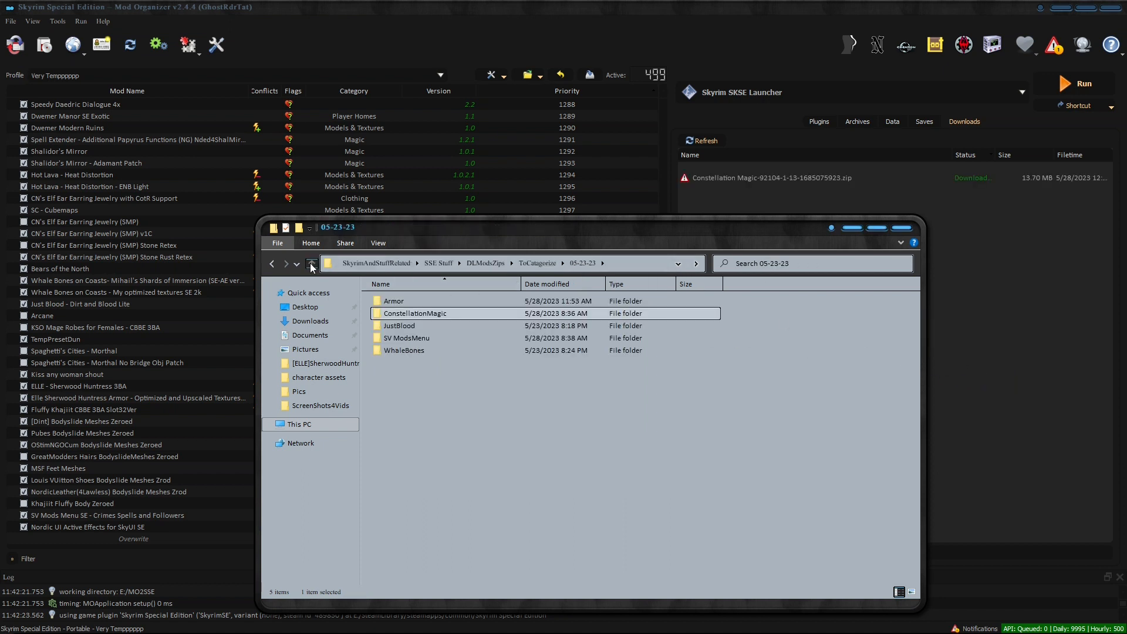
pyautogui.doubleClick(397, 301)
pyautogui.doubleClick(398, 302)
pyautogui.moveTo(396, 313); pyautogui.dragTo(975, 367)
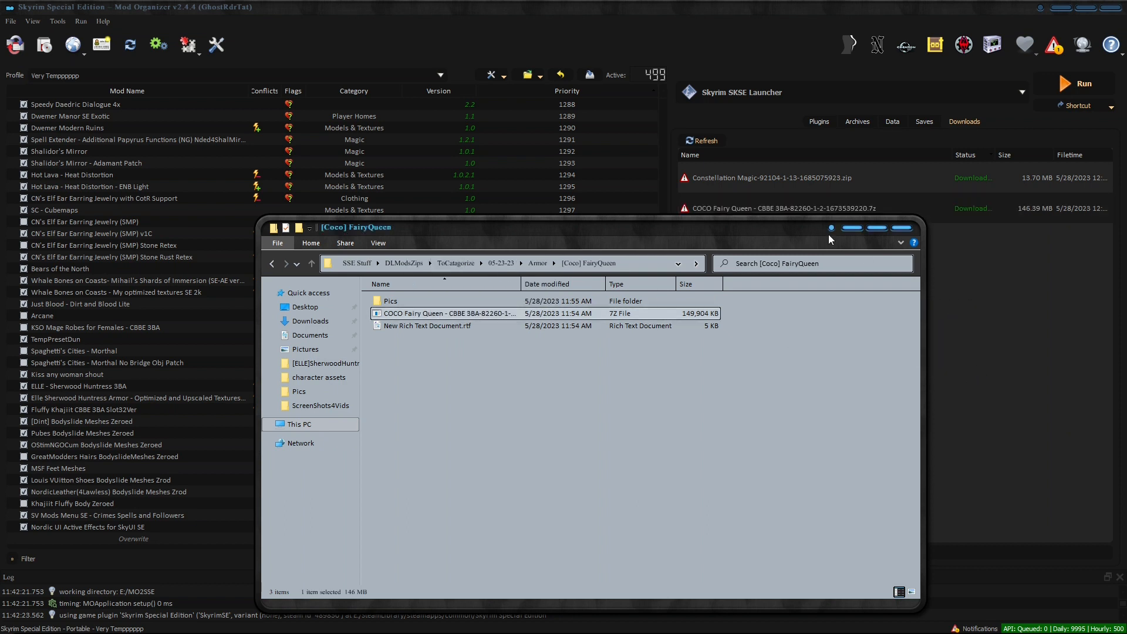
pyautogui.click(852, 228)
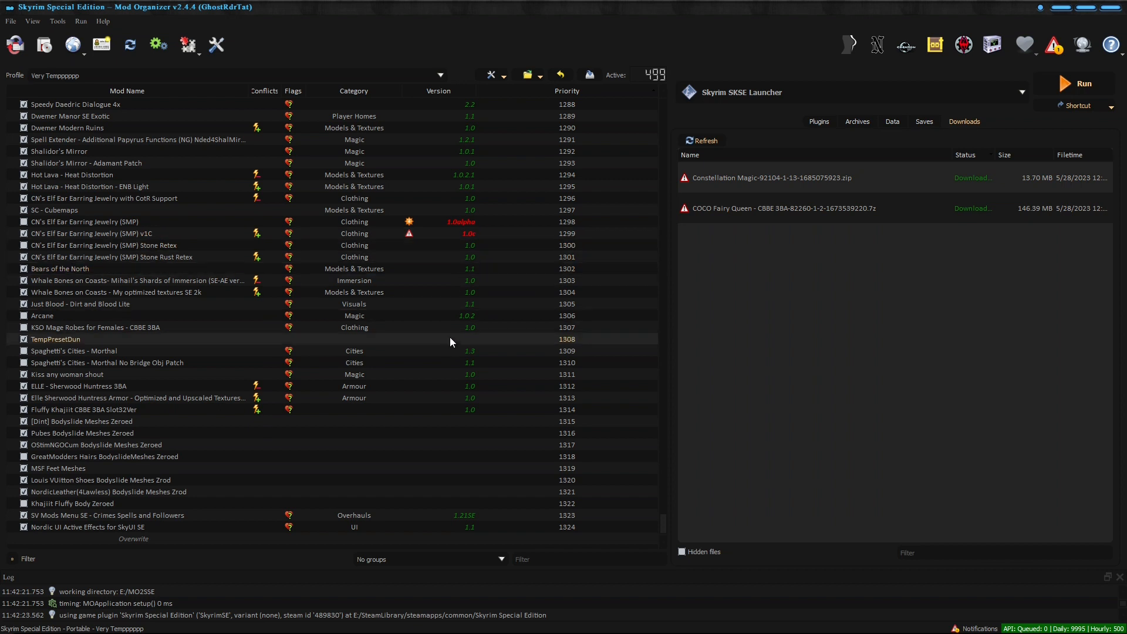
# Query the mod info for the Constellation Magic and COCO Fairy Queen downloads and view the Constellation Magic details.
pyautogui.rightClick(724, 181)
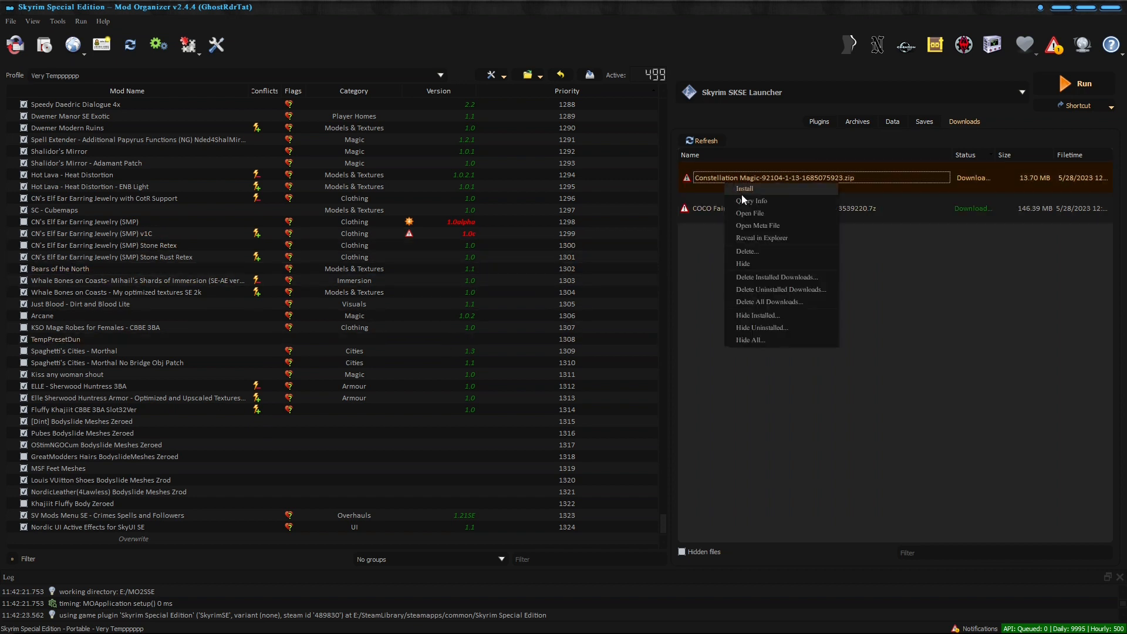
pyautogui.click(744, 202)
pyautogui.rightClick(714, 209)
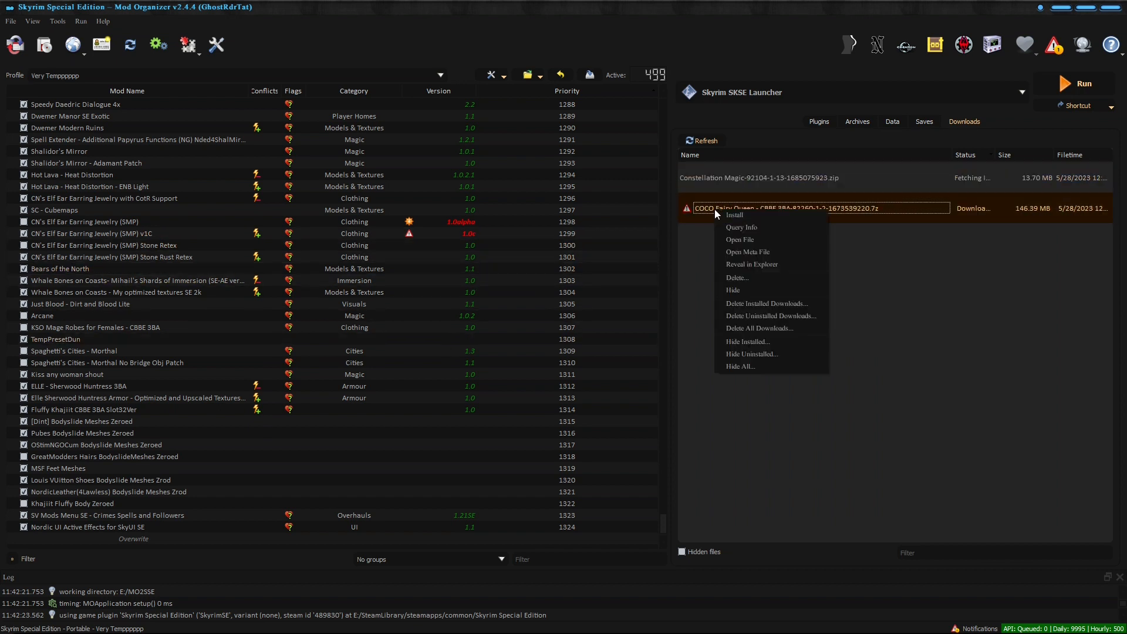
pyautogui.click(738, 227)
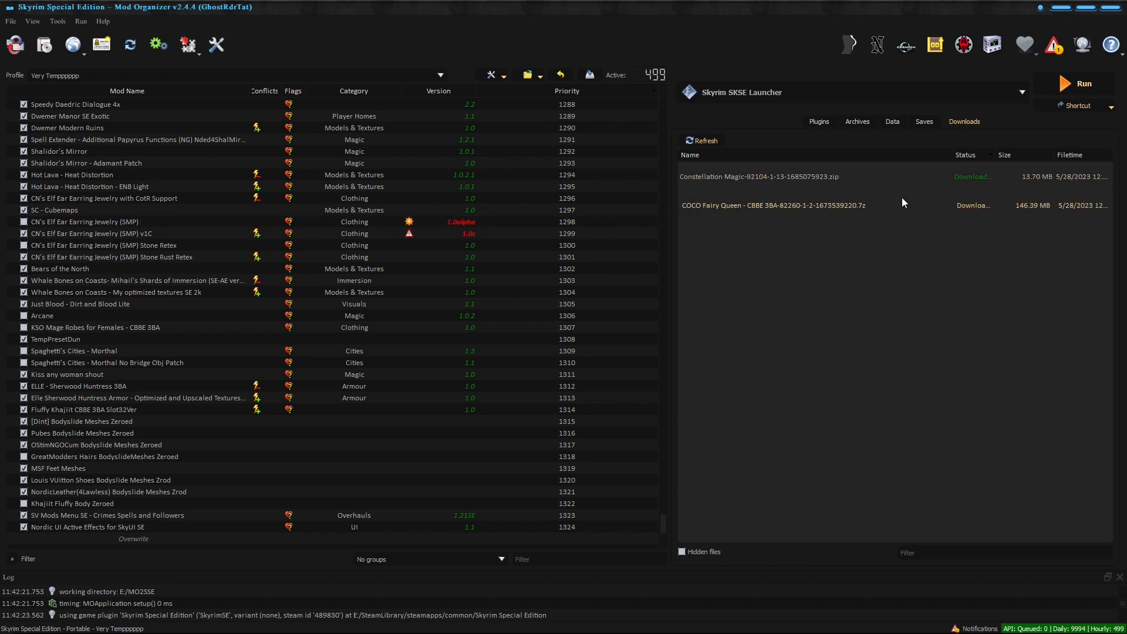
pyautogui.moveTo(744, 179)
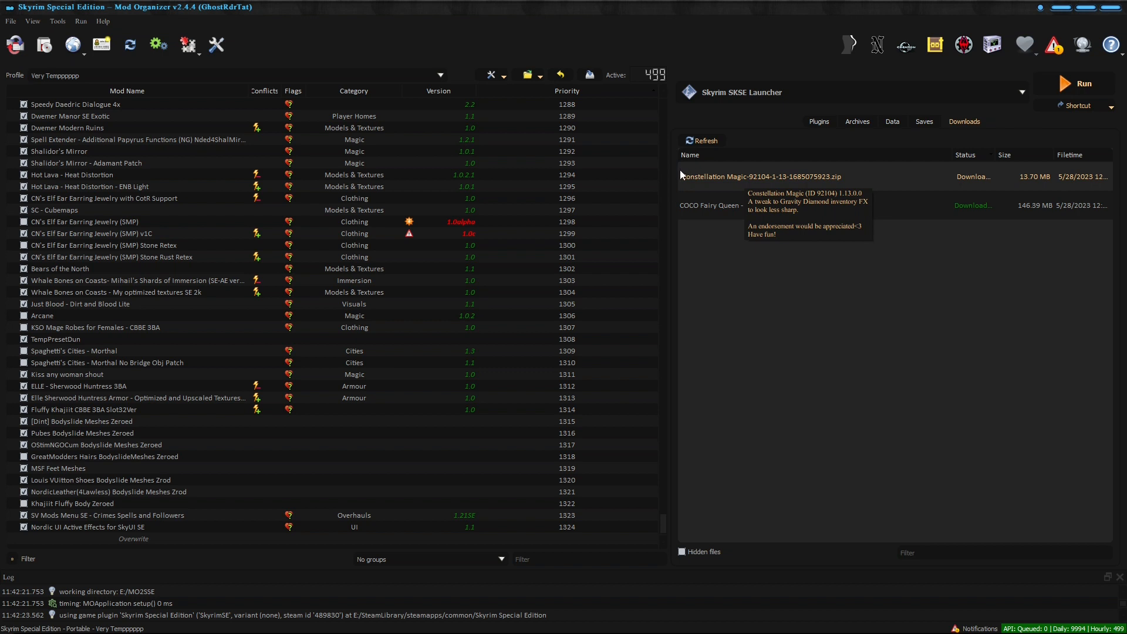
# Inspect the Constellation Magic archive's contents in the manual install view, then cancel the installation.
pyautogui.doubleClick(727, 178)
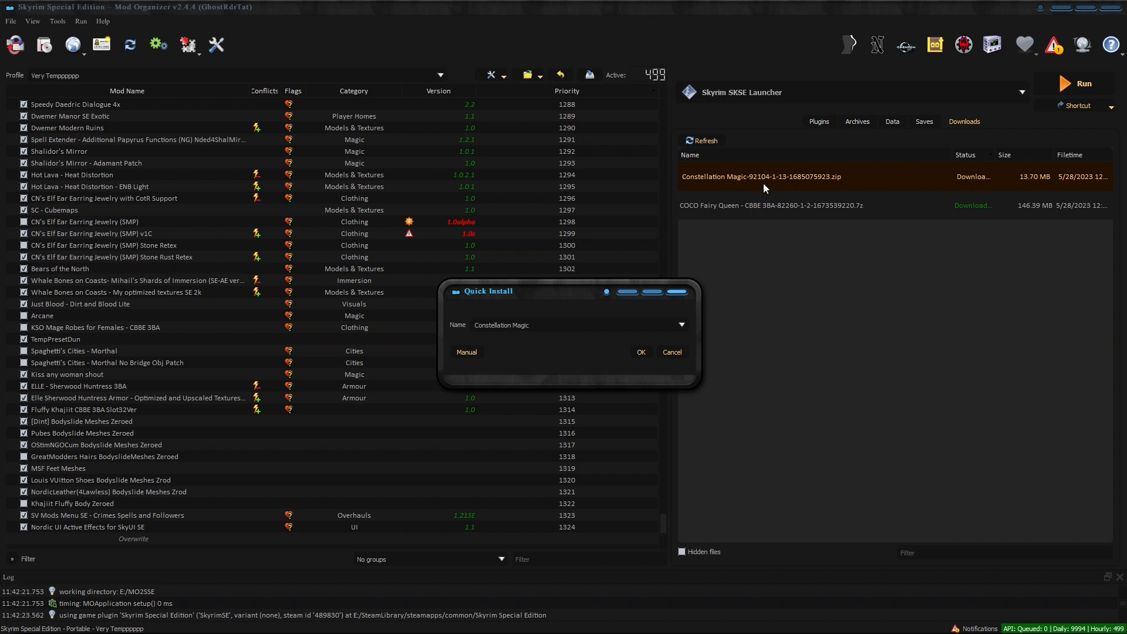
pyautogui.click(671, 351)
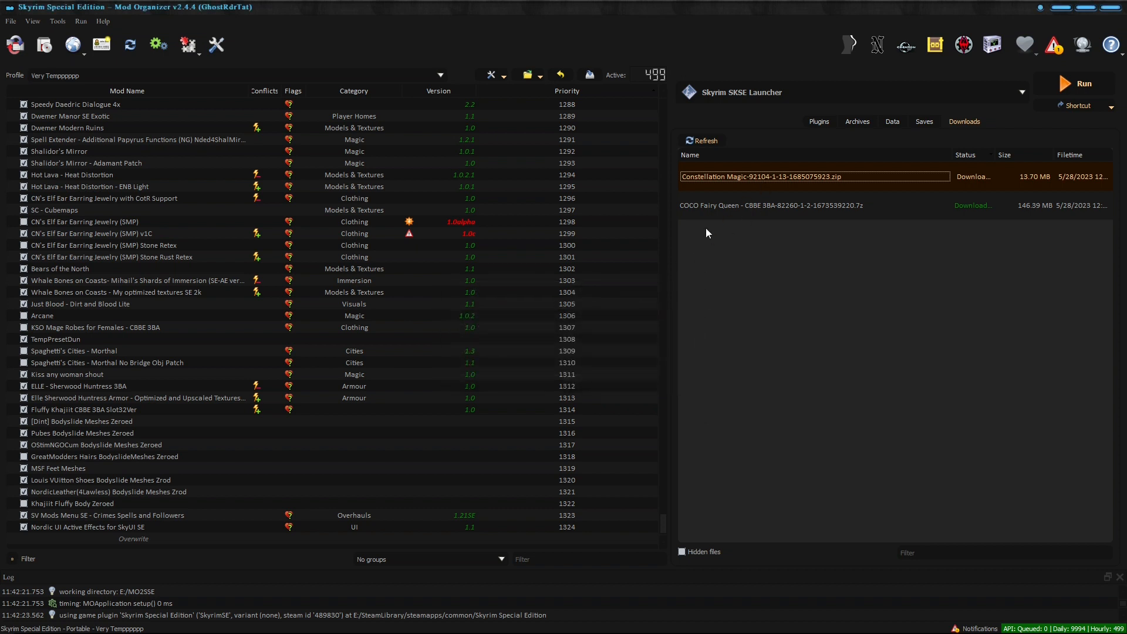
pyautogui.rightClick(711, 181)
pyautogui.click(812, 367)
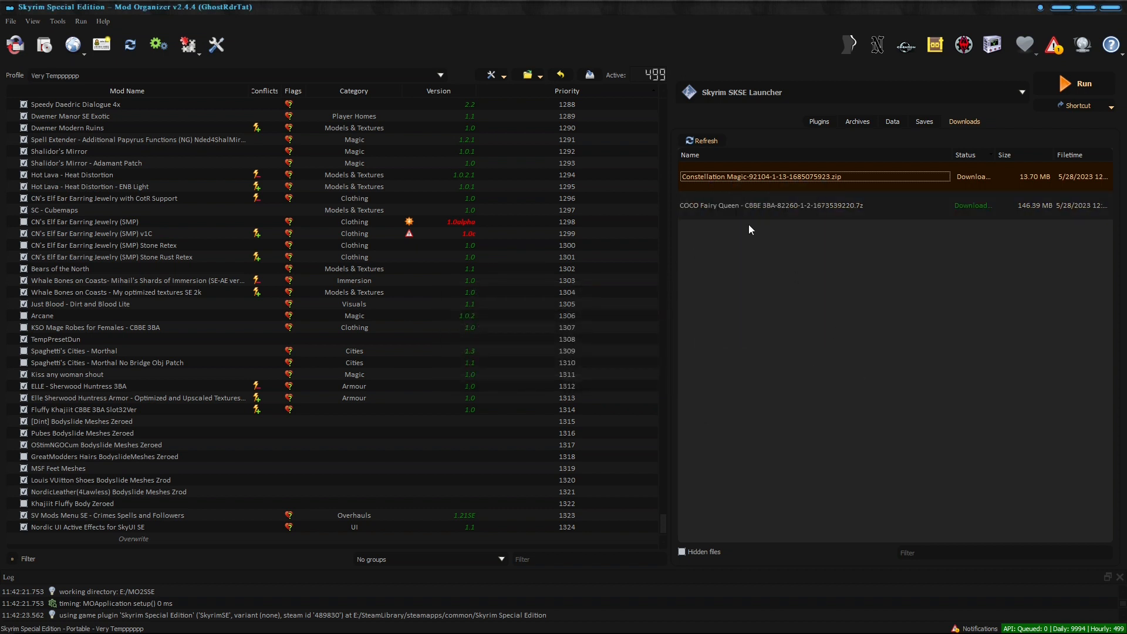
pyautogui.doubleClick(724, 178)
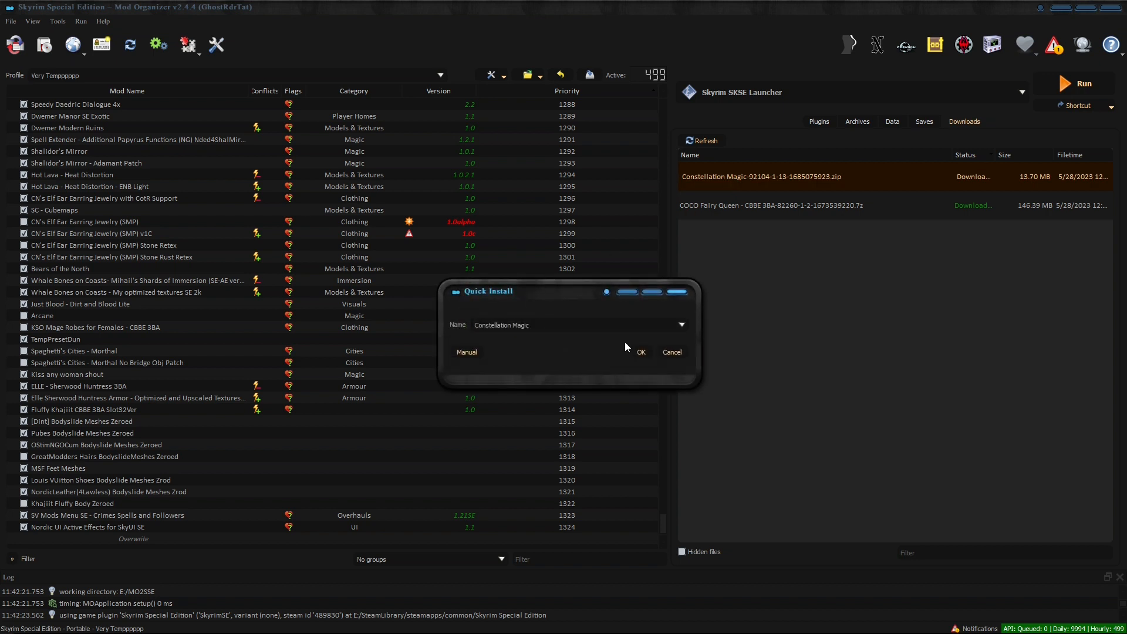
pyautogui.click(465, 352)
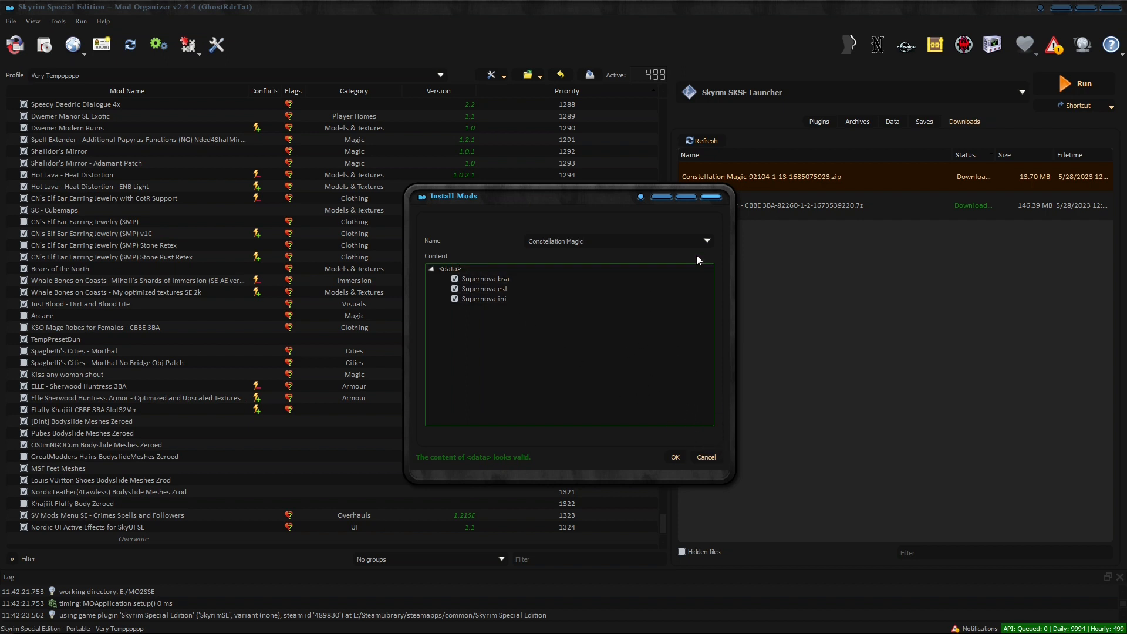
pyautogui.click(703, 458)
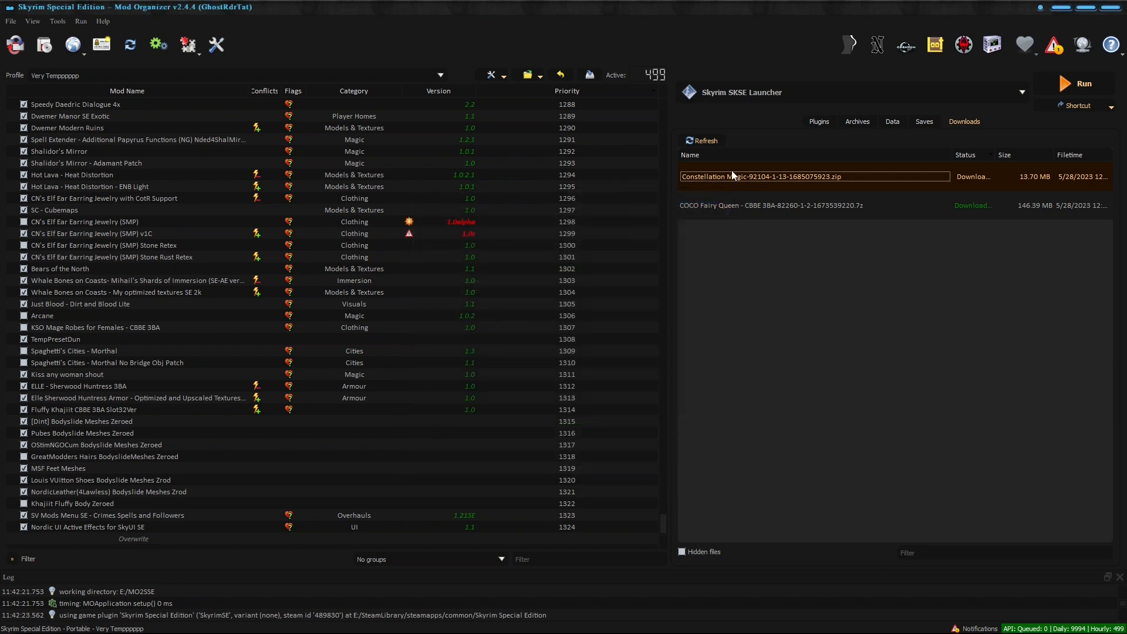
# Install the Constellation Magic archive as "Constellation Magic by KittyTails" and move its download to the Recycle Bin.
pyautogui.doubleClick(757, 177)
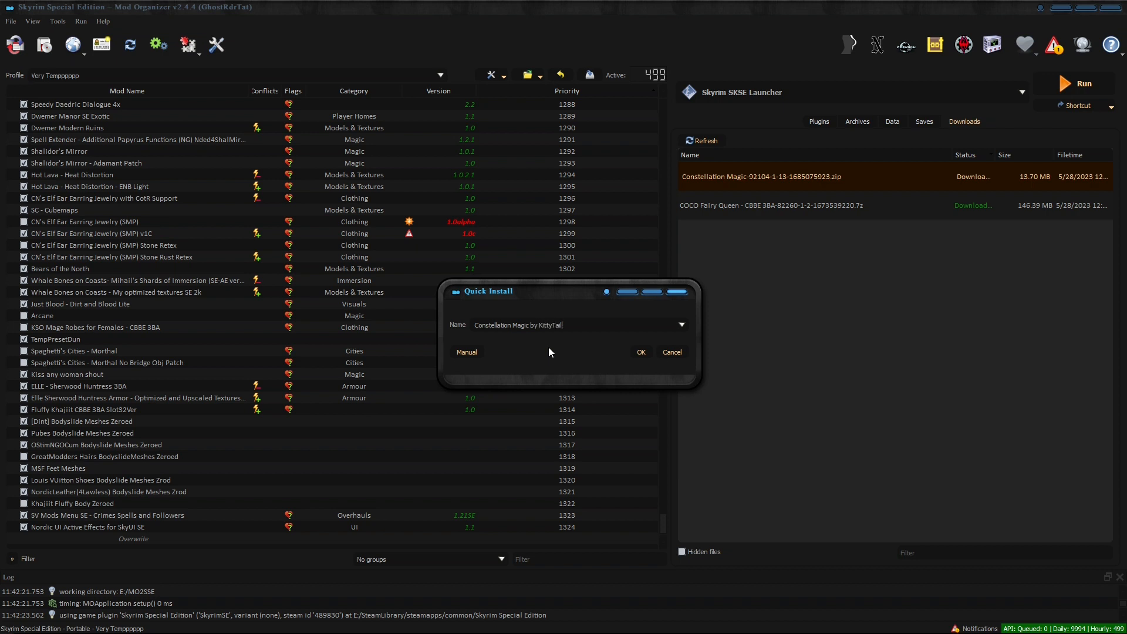
pyautogui.click(641, 353)
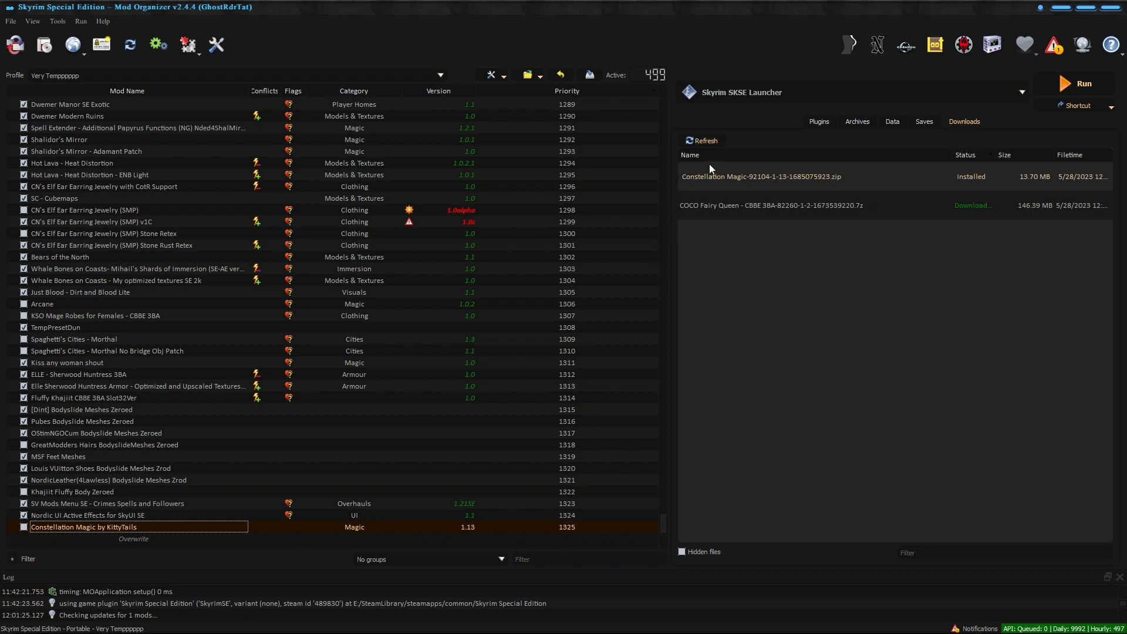
pyautogui.rightClick(716, 178)
pyautogui.click(742, 247)
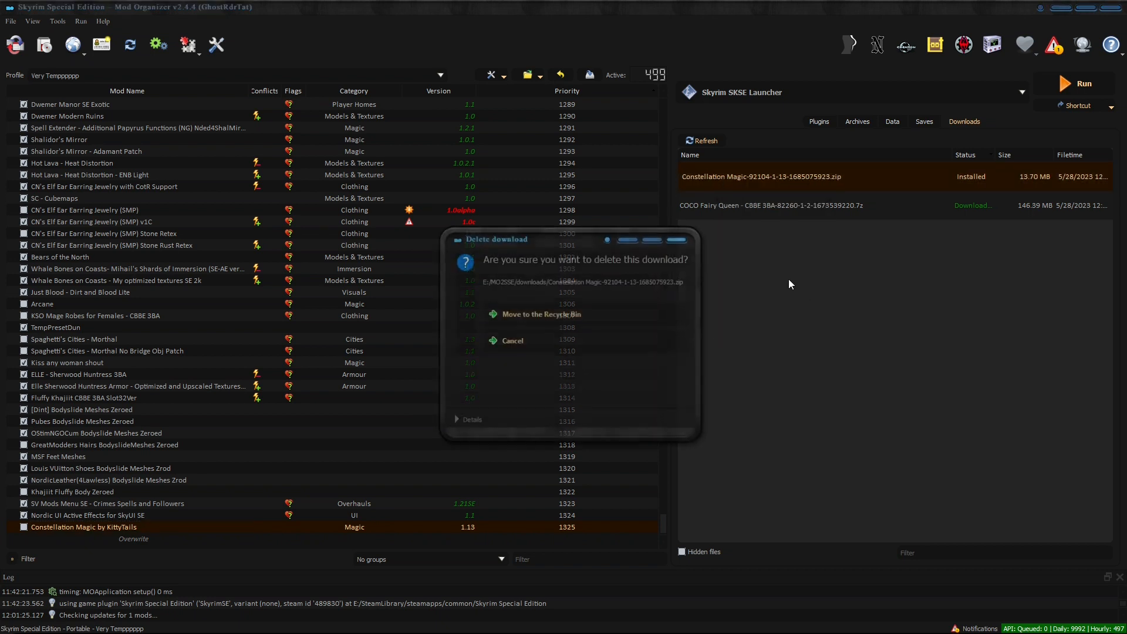
pyautogui.click(524, 315)
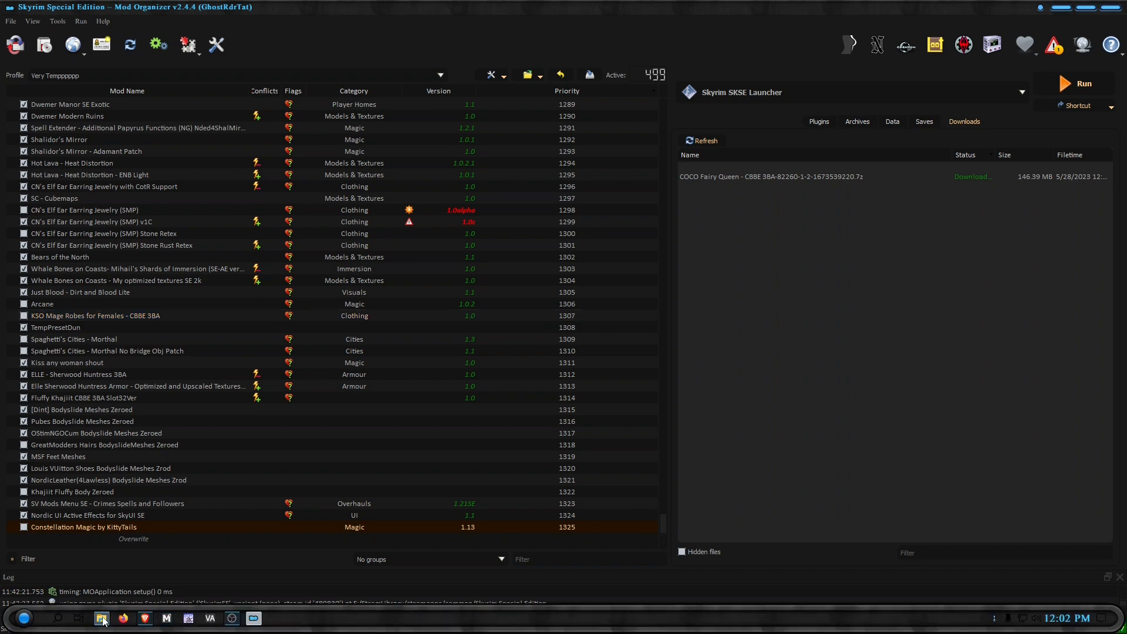
# Check the original archive in the 05-23-23 > ConstellationMagic folder in File Explorer, and minimize the folder window.
pyautogui.click(253, 618)
pyautogui.click(311, 263)
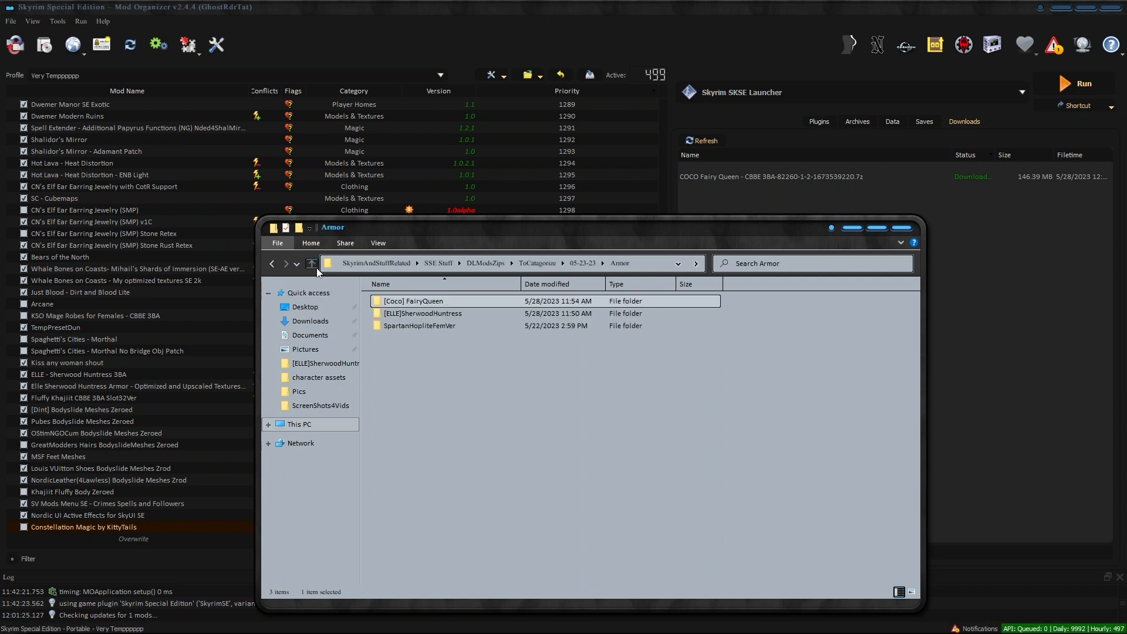
pyautogui.click(311, 263)
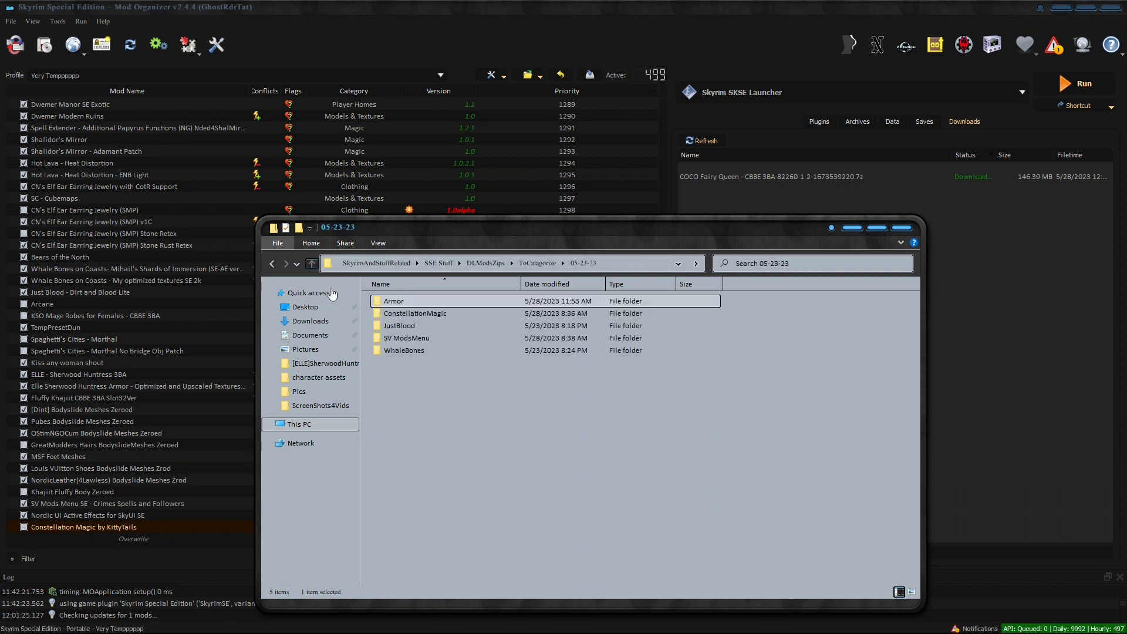
pyautogui.doubleClick(401, 315)
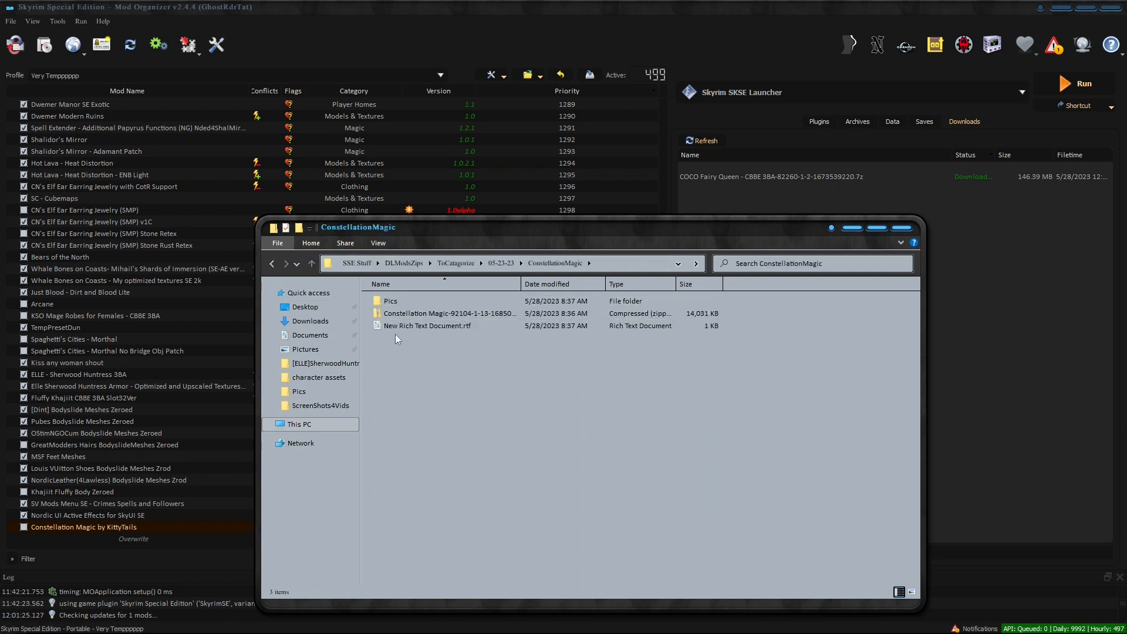
pyautogui.click(850, 229)
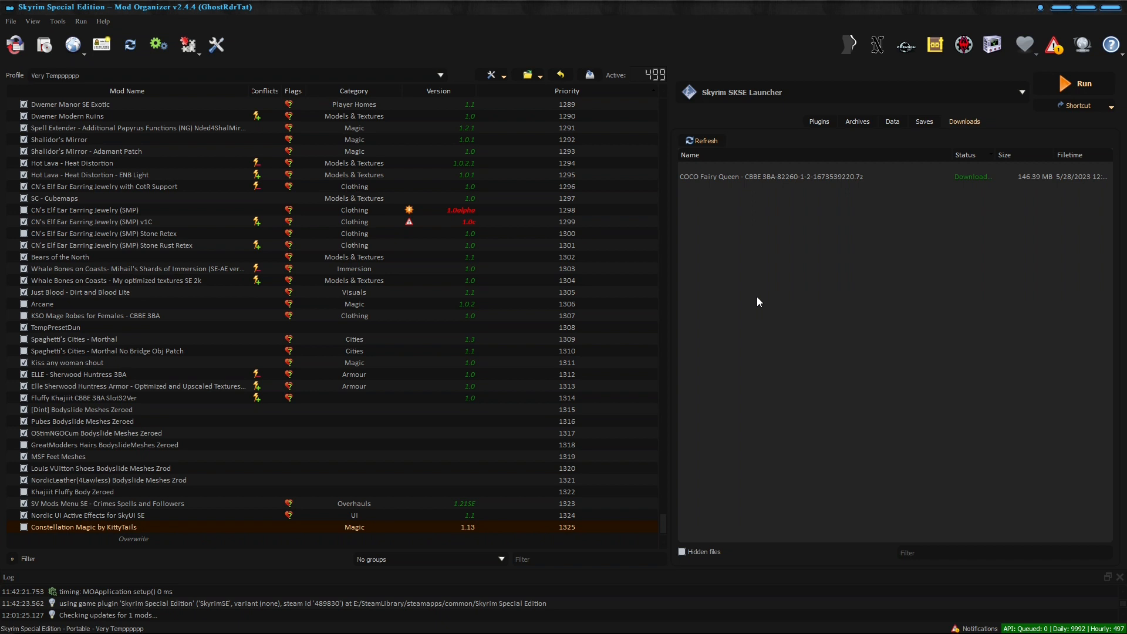
# Install the COCO Fairy Queen archive as "[COCO] Fairy Queen" with the MAIN part and No for Heels Sound.
pyautogui.click(736, 179)
pyautogui.doubleClick(736, 178)
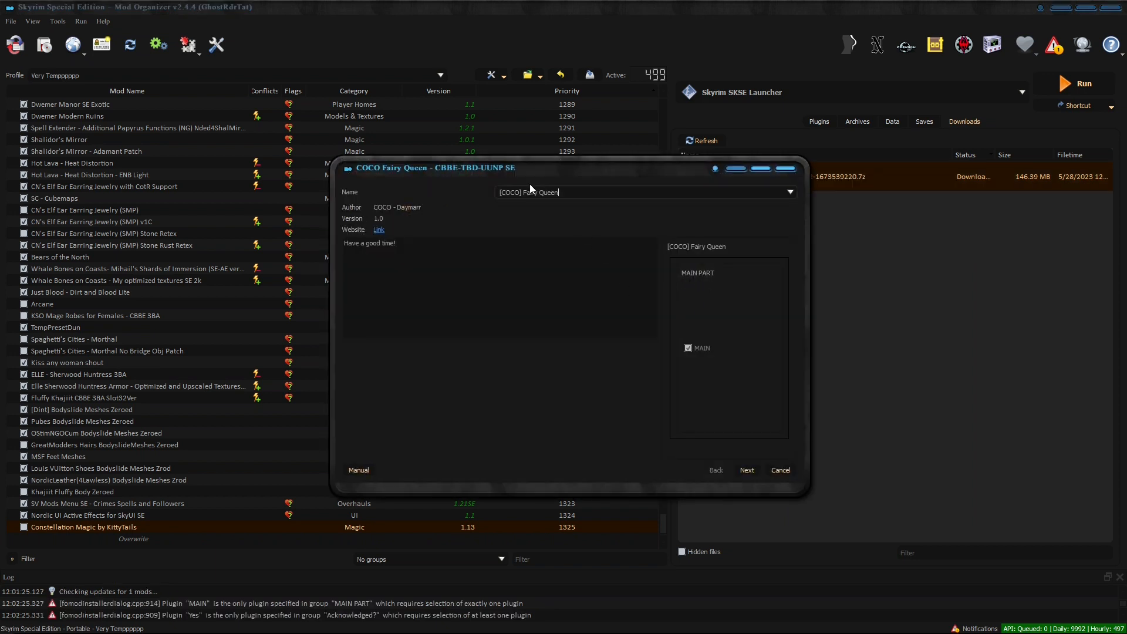
pyautogui.click(593, 199)
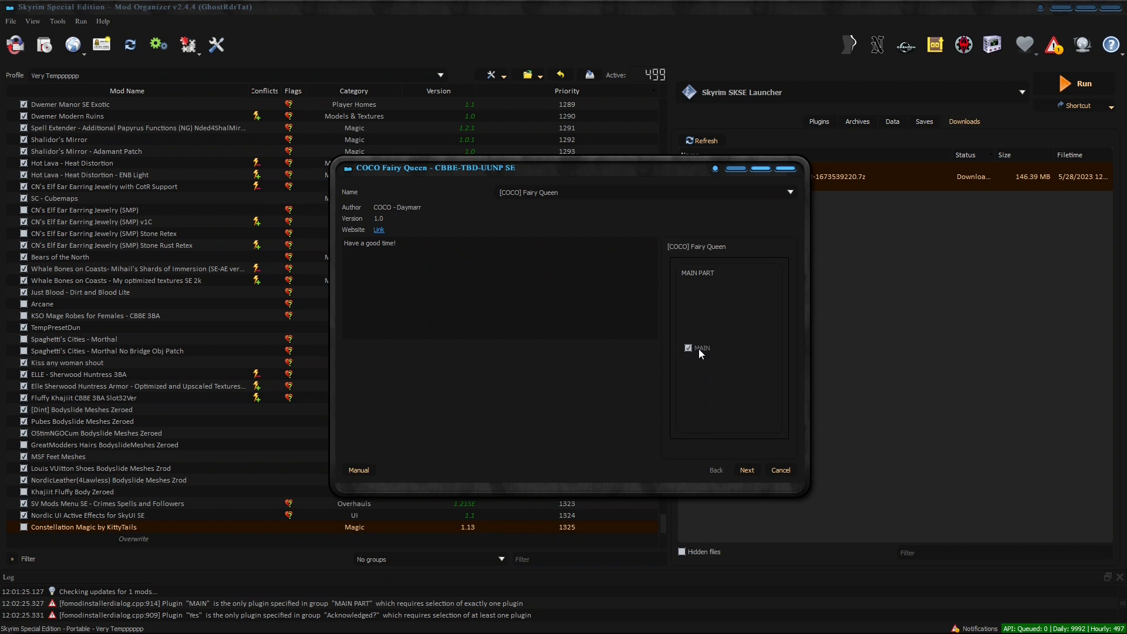
pyautogui.click(743, 471)
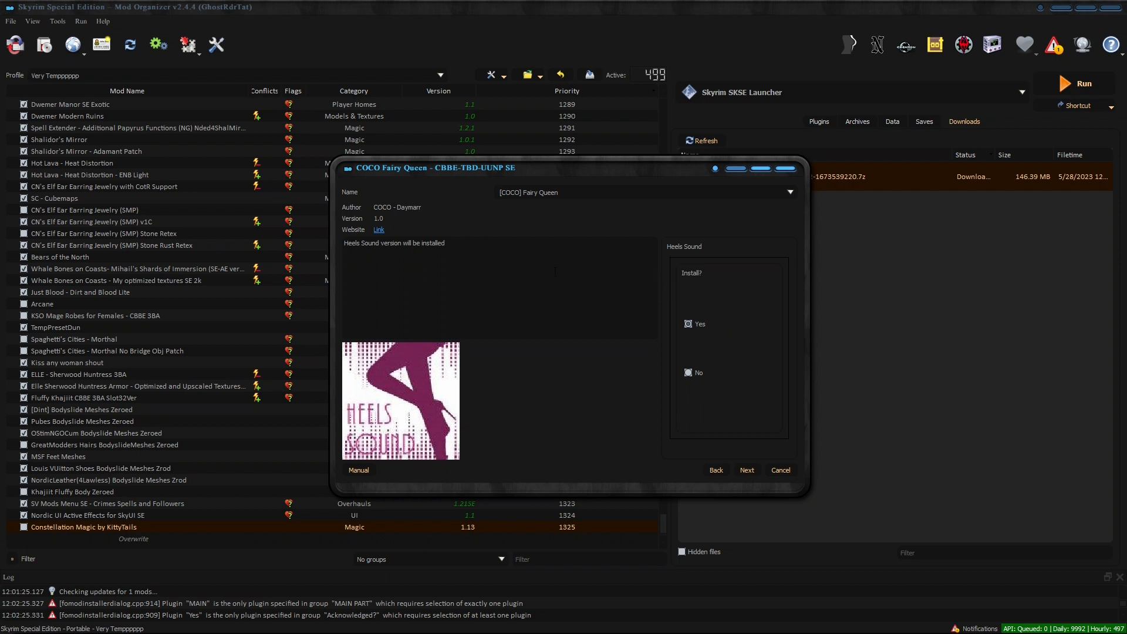
pyautogui.click(689, 374)
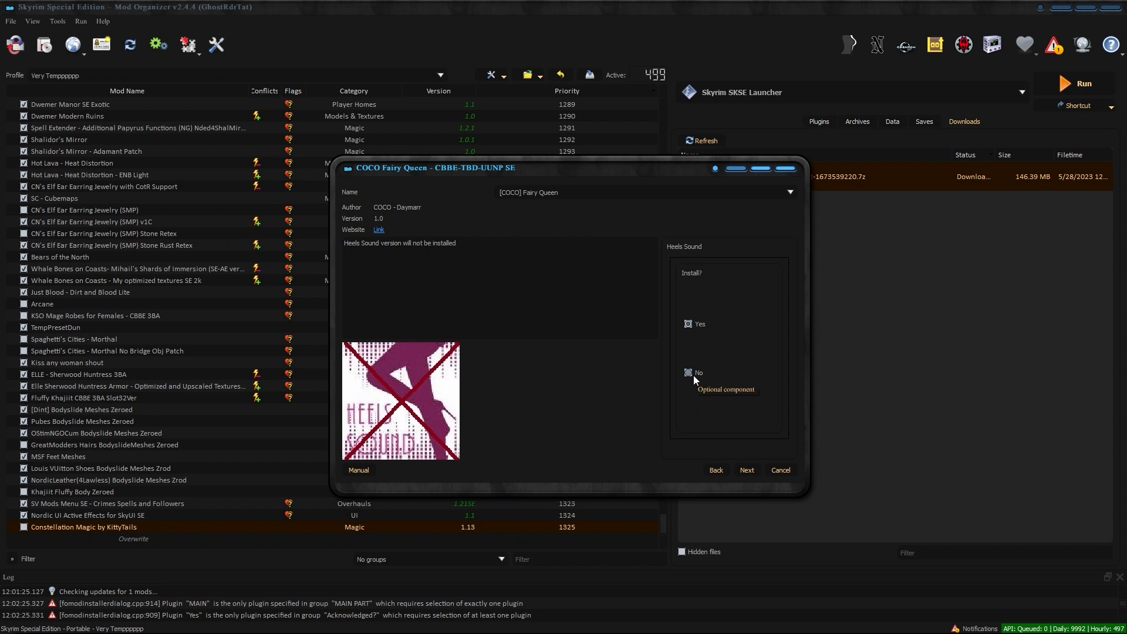
pyautogui.click(698, 324)
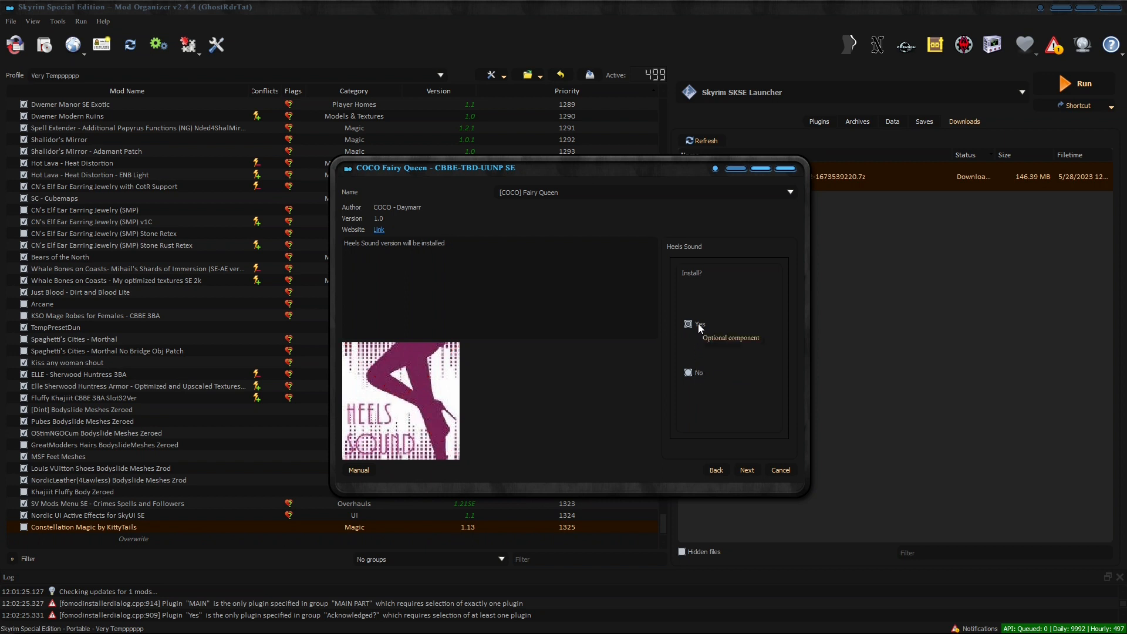
pyautogui.click(689, 374)
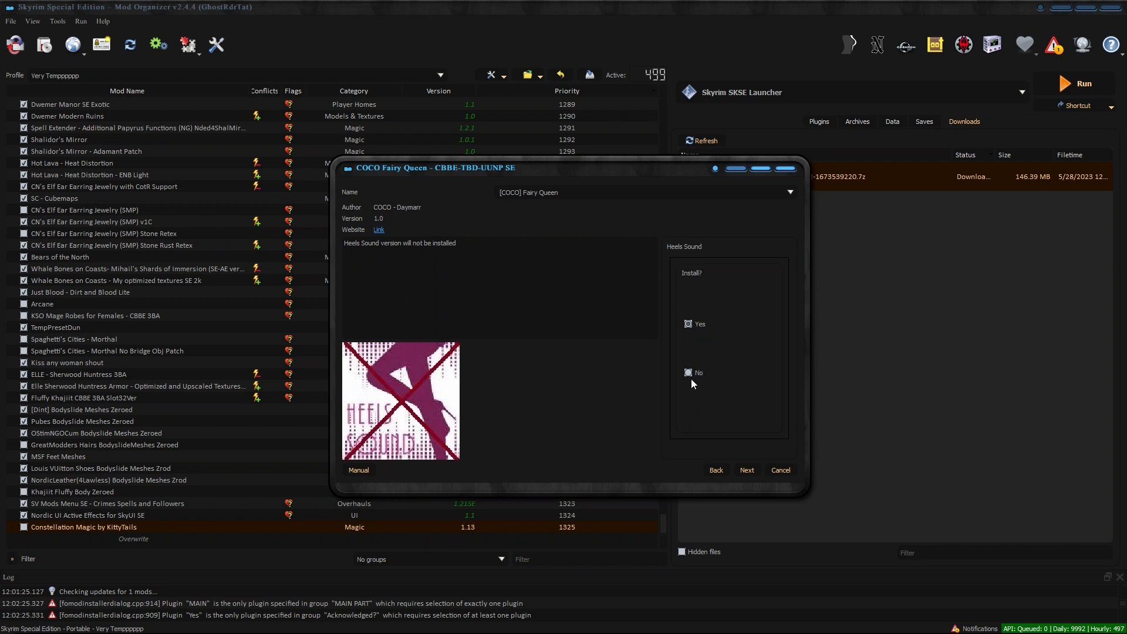
pyautogui.click(747, 470)
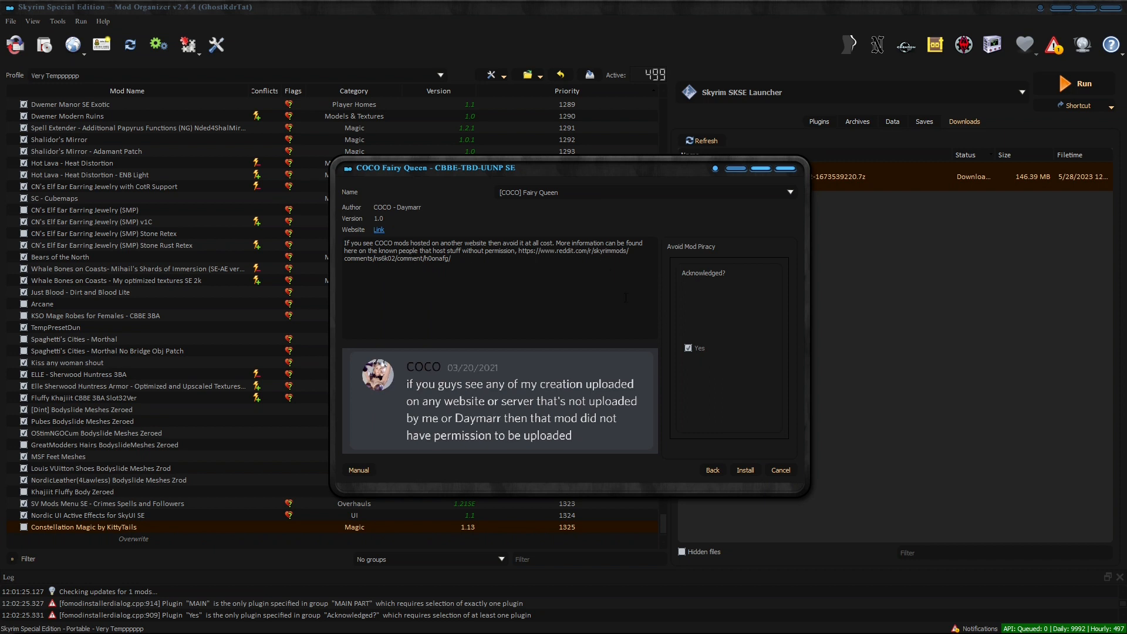
pyautogui.click(746, 470)
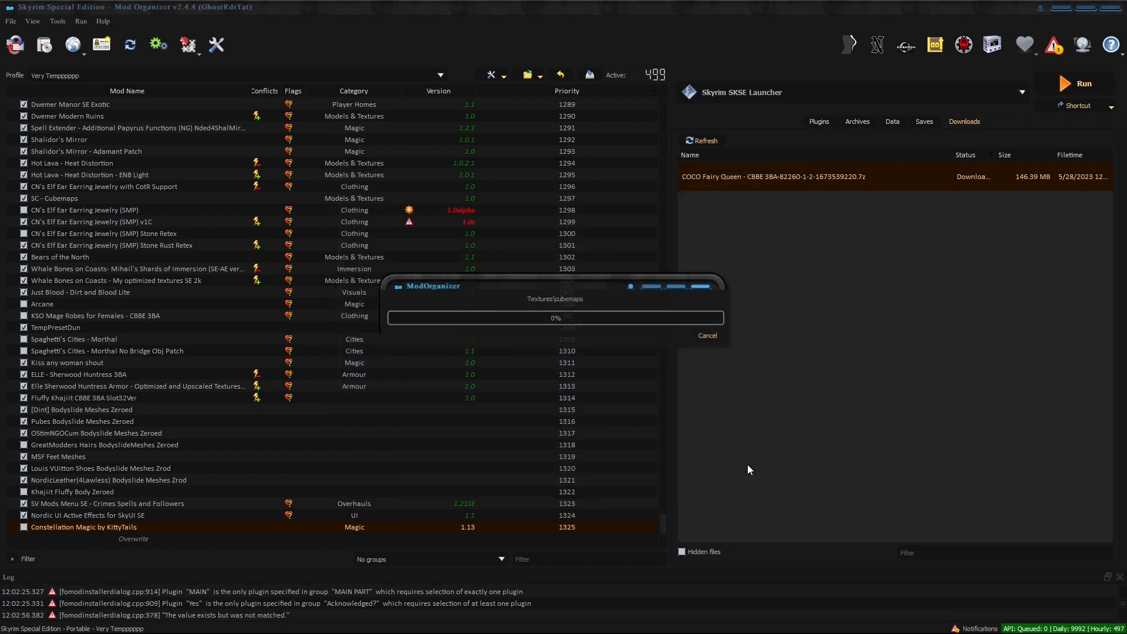
# Delete the installed COCO Fairy Queen download by moving it to the Recycle Bin.
pyautogui.rightClick(734, 181)
pyautogui.click(765, 249)
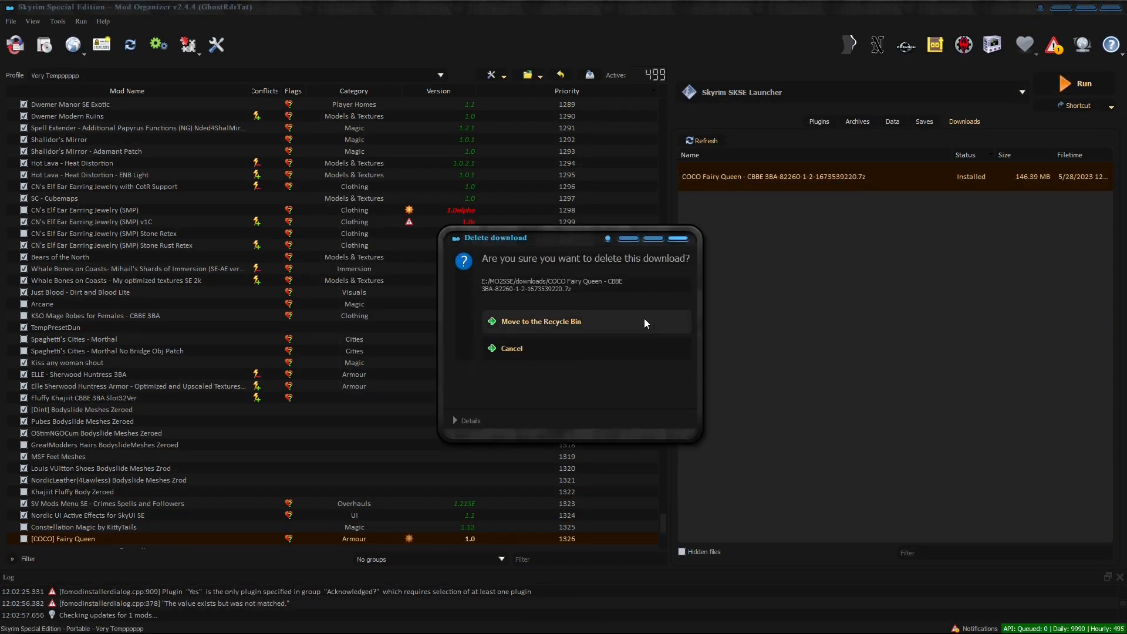
pyautogui.click(605, 319)
# Enable Constellation Magic by KittyTails and [COCO] Fairy Queen in the mod list and check their plugins in the plugin list.
pyautogui.click(819, 121)
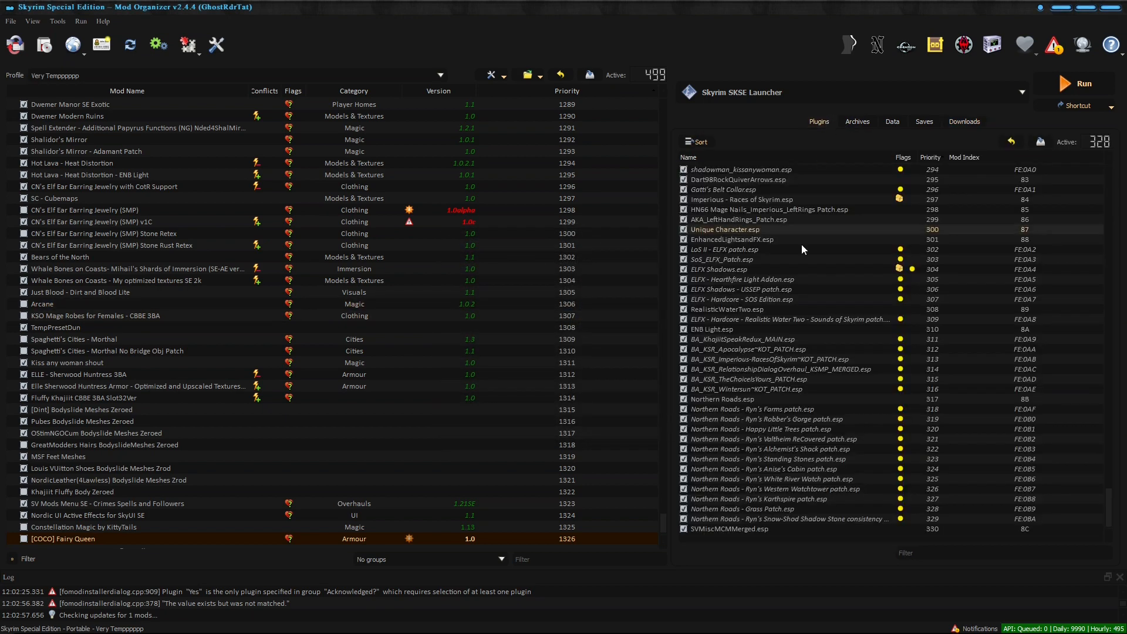
pyautogui.scroll(-1, 405, 365)
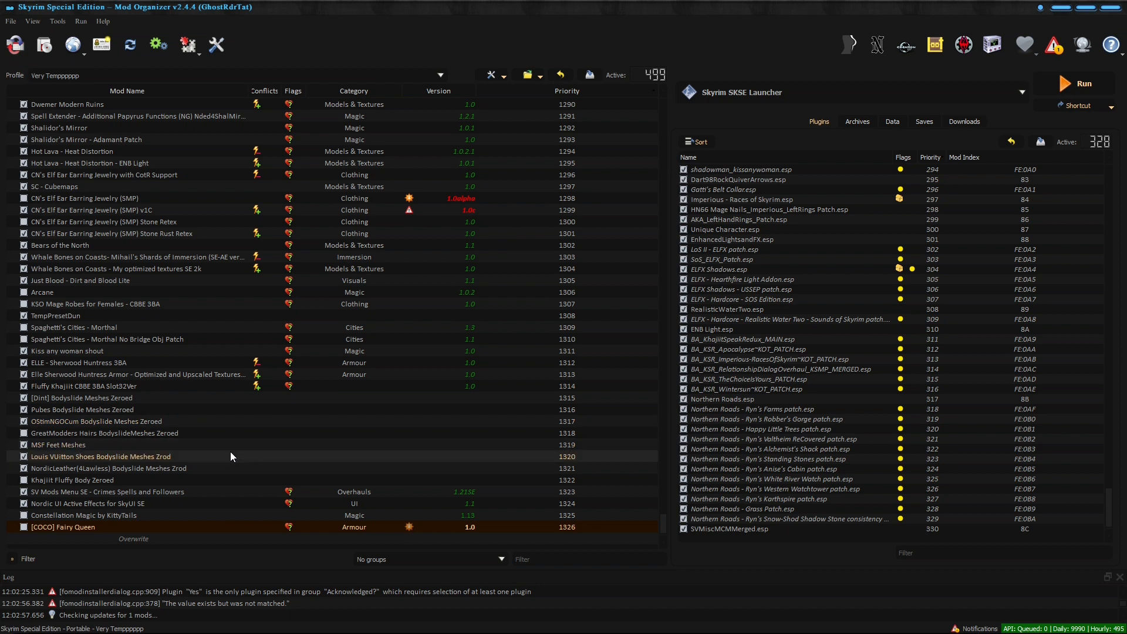
pyautogui.click(24, 526)
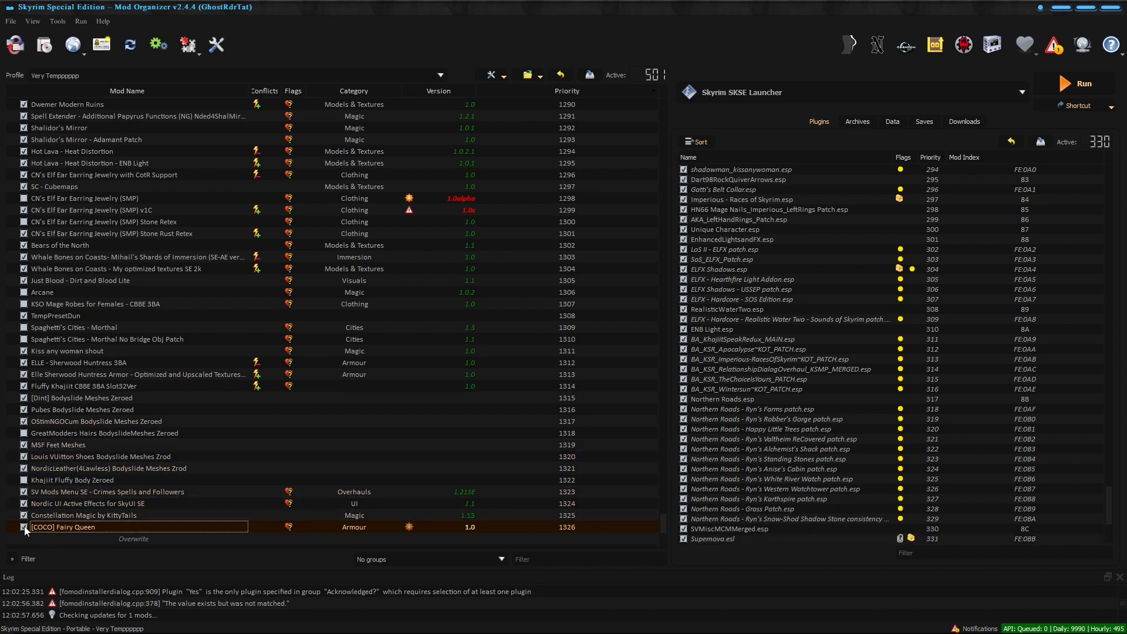
pyautogui.scroll(-1, 765, 400)
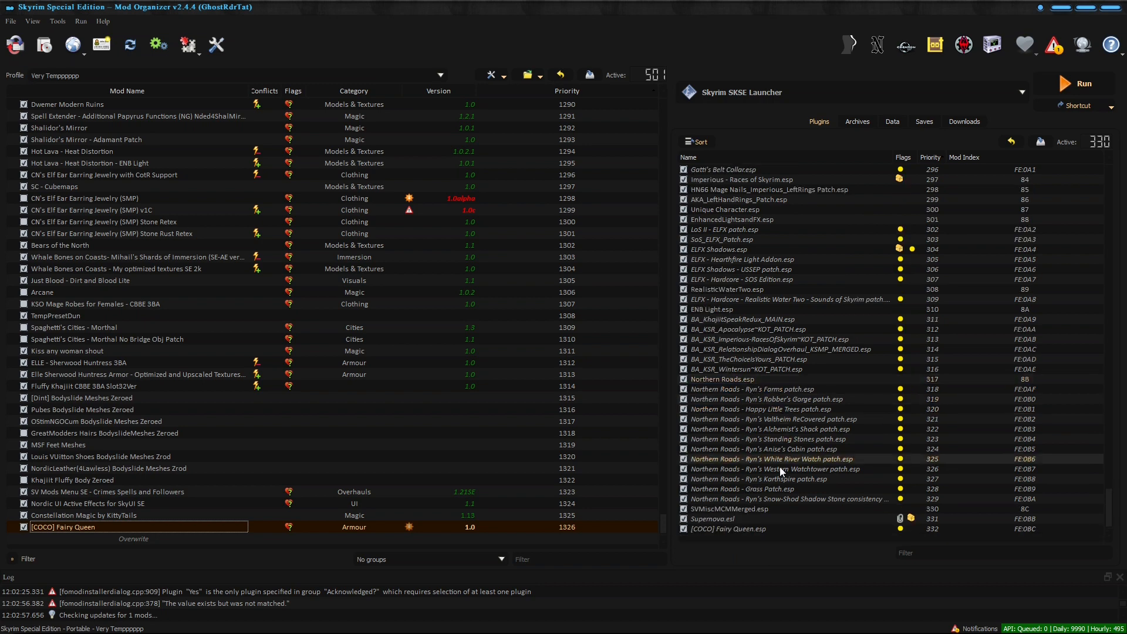
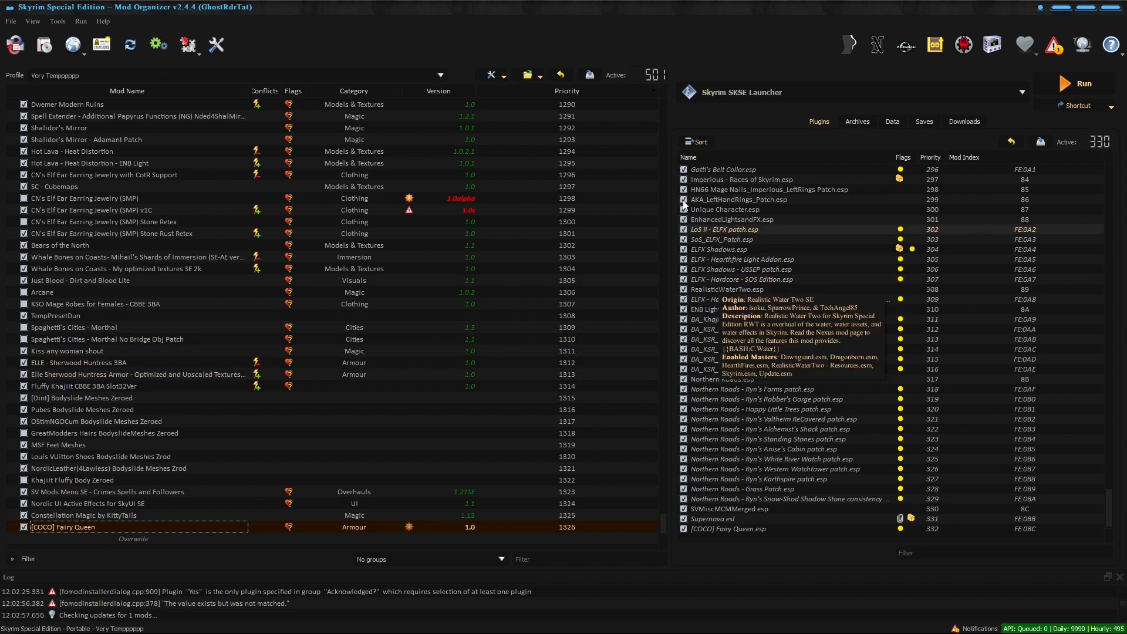
# Filter the mod list by "neme" to look at Nemesis PCEA and Nemesis Unlimited Behavior Engine, and clear the filter.
pyautogui.click(611, 558)
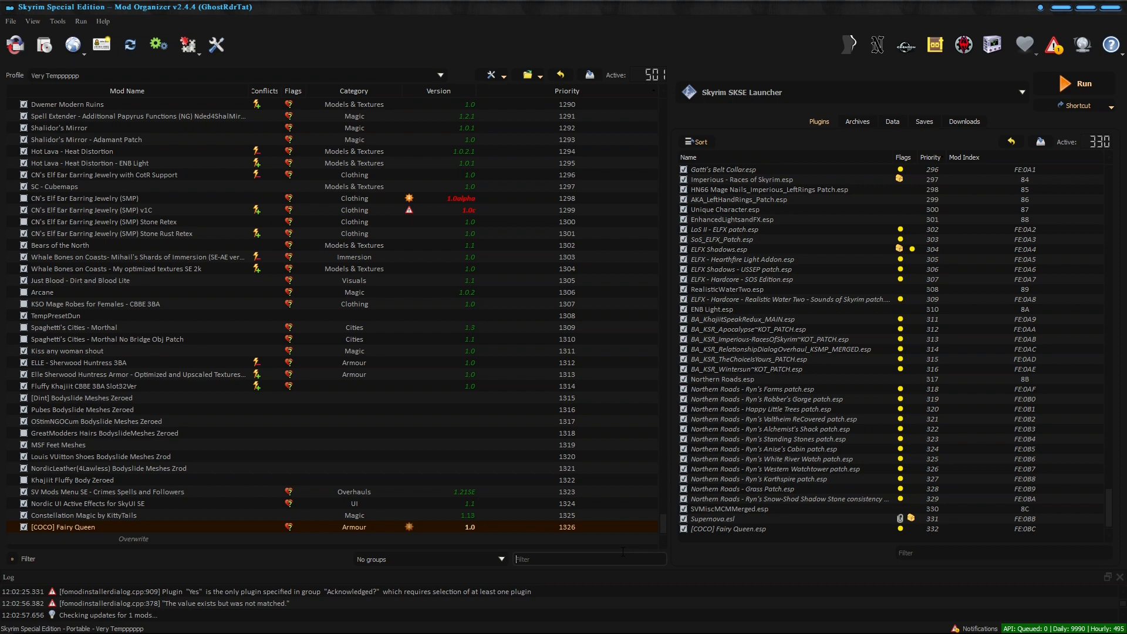
pyautogui.write('neme')
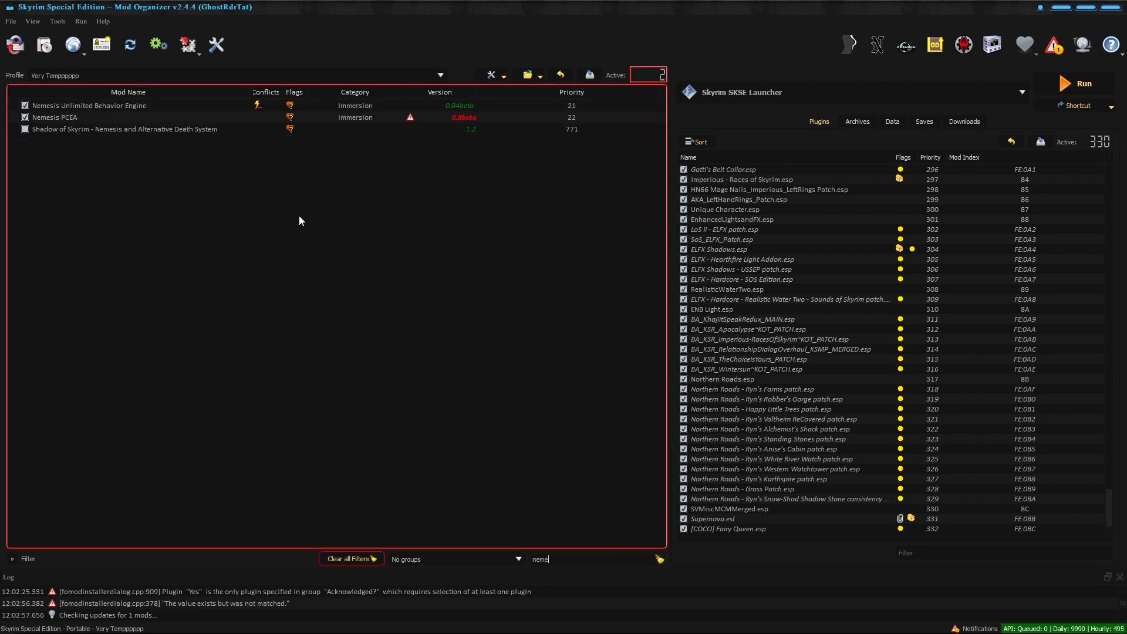
pyautogui.click(81, 119)
pyautogui.click(155, 109)
pyautogui.press('BackSpace')
pyautogui.press('BackSpace')
pyautogui.press('BackSpace')
pyautogui.press('BackSpace')
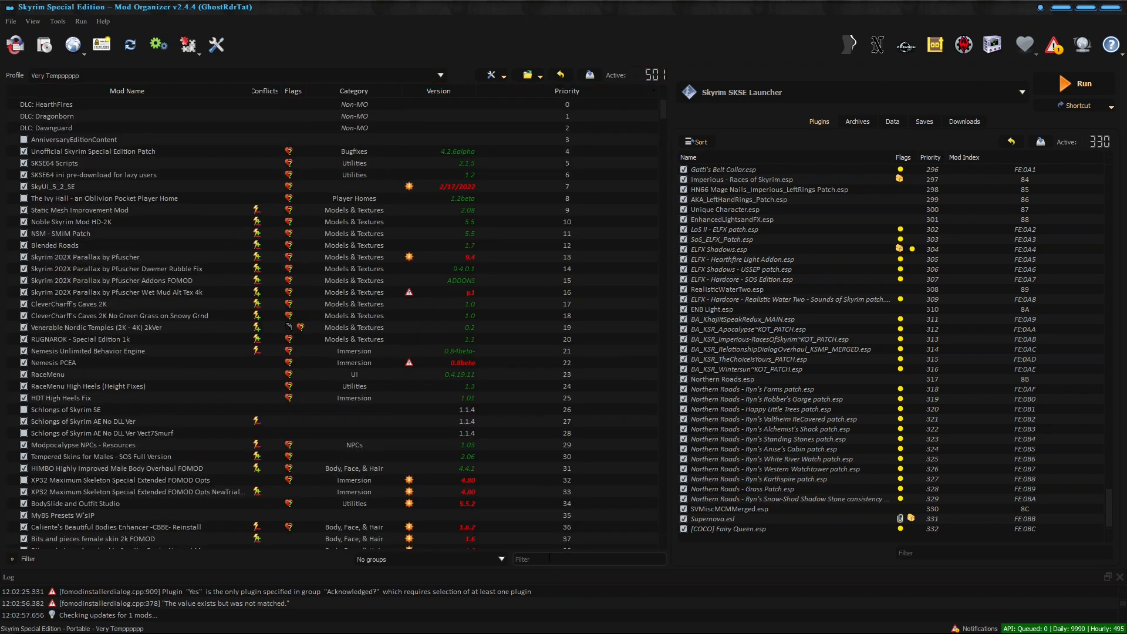
# View the executables configuration, cancel it, and open the MO2SSE mods folder on drive E in File Explorer.
pyautogui.click(157, 45)
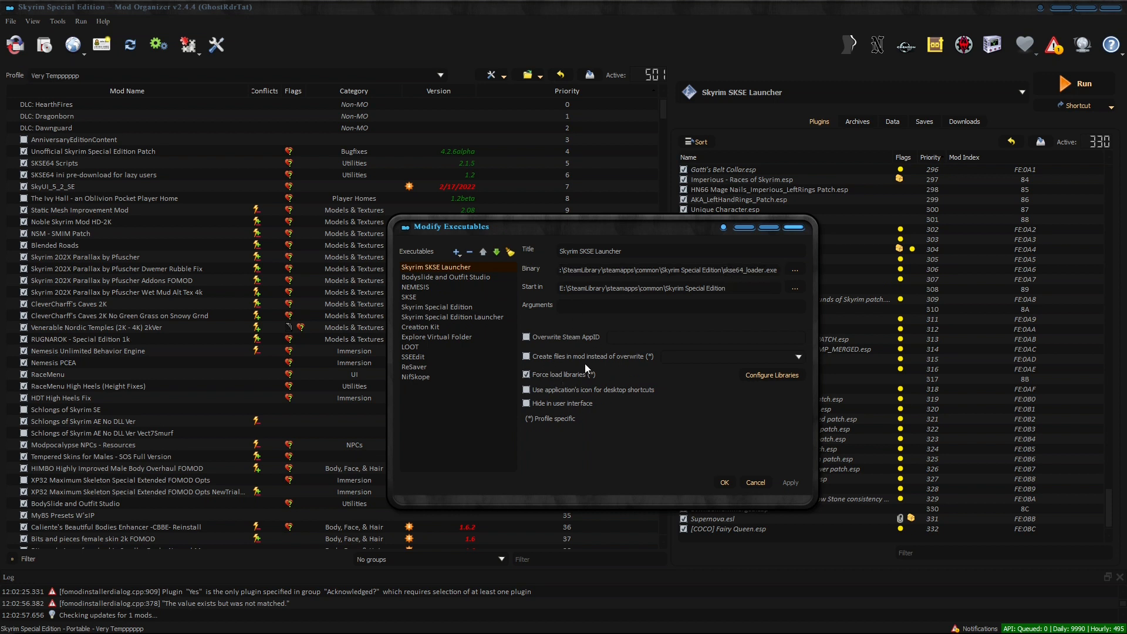
pyautogui.click(755, 483)
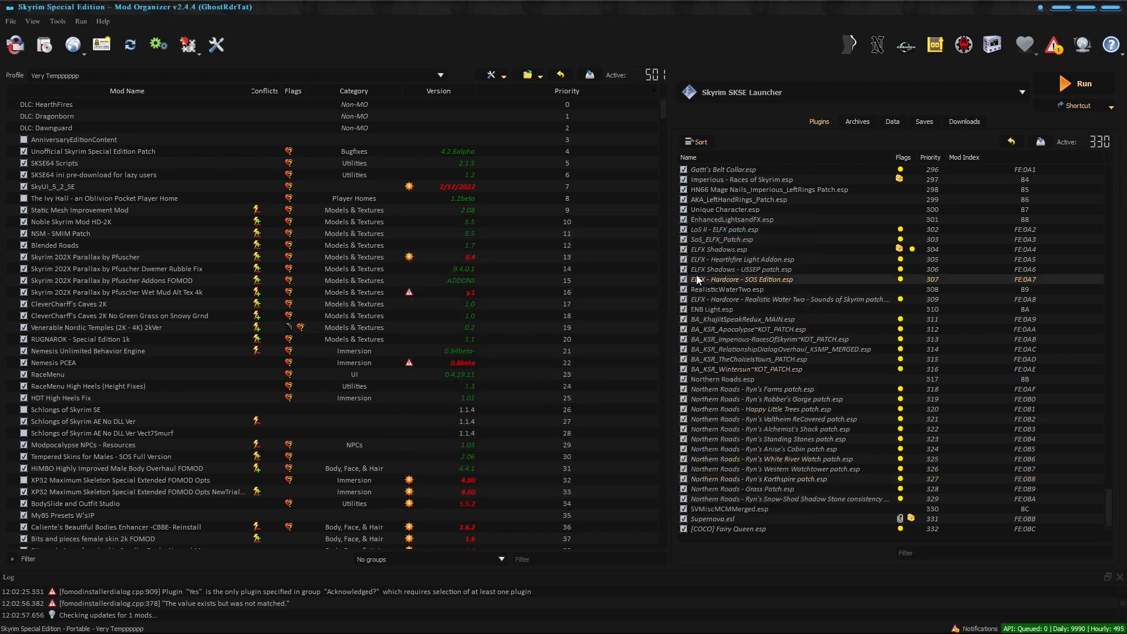
pyautogui.click(101, 618)
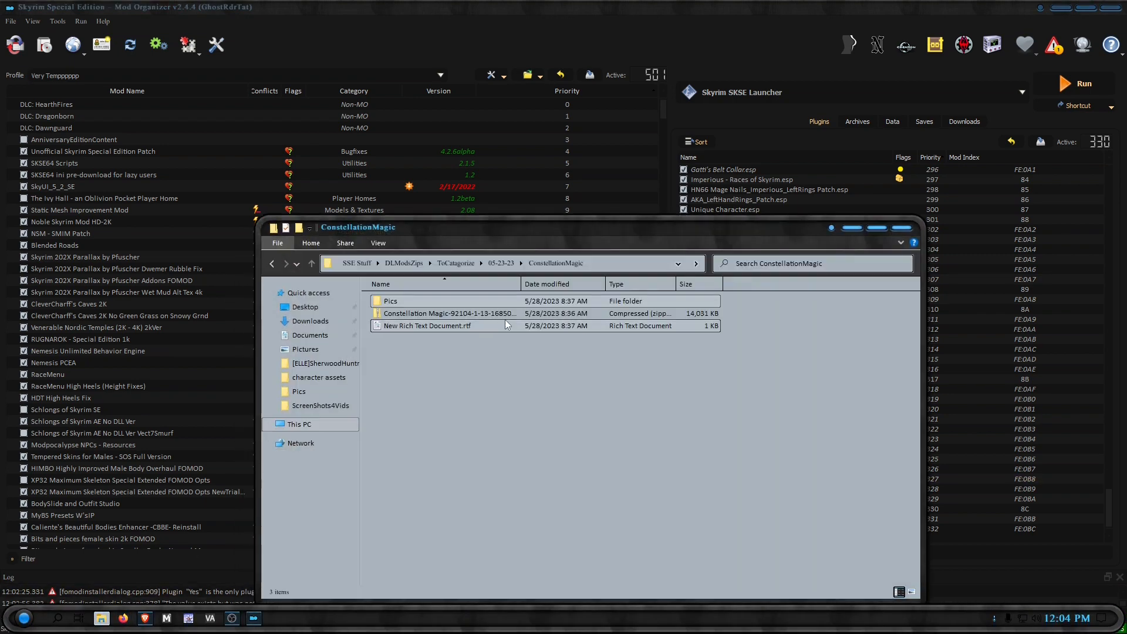
pyautogui.click(300, 425)
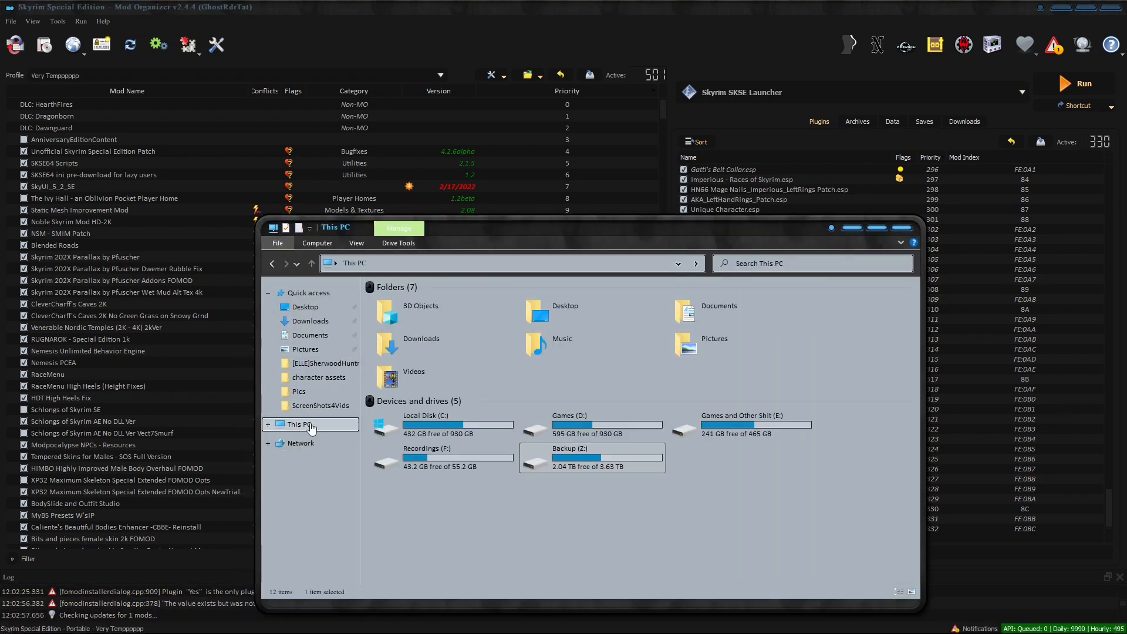
pyautogui.doubleClick(738, 430)
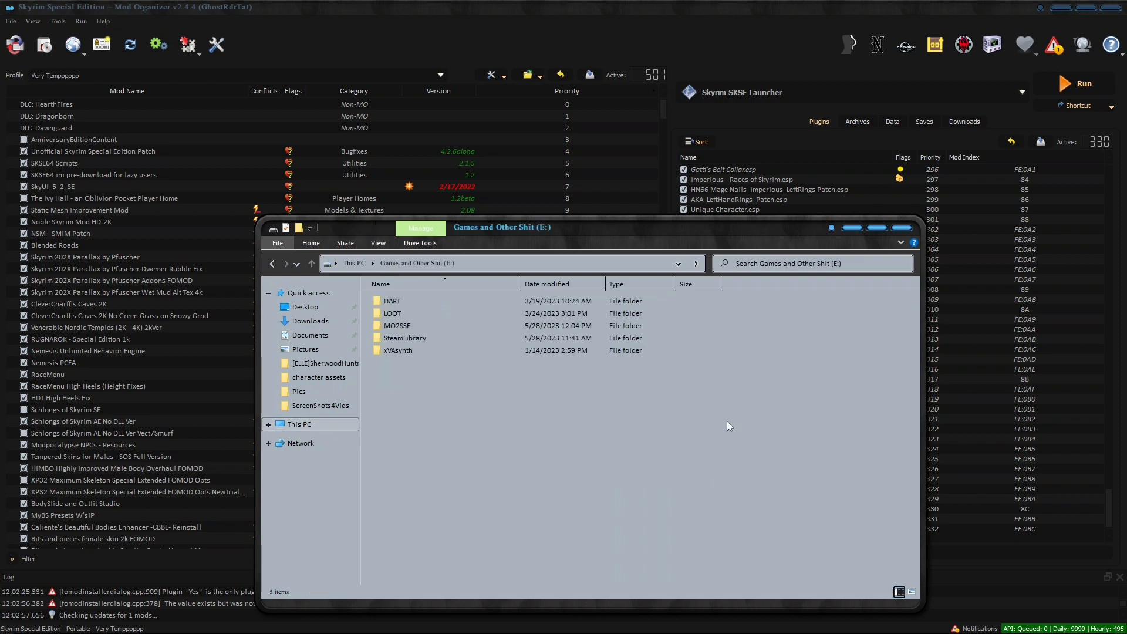
pyautogui.doubleClick(404, 325)
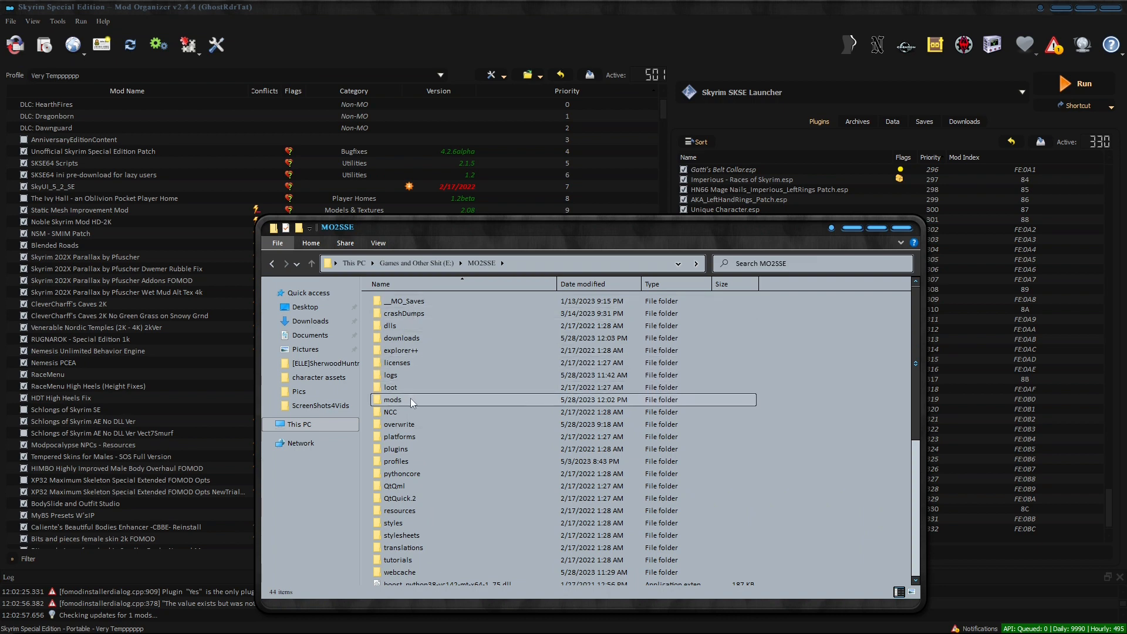
pyautogui.doubleClick(392, 400)
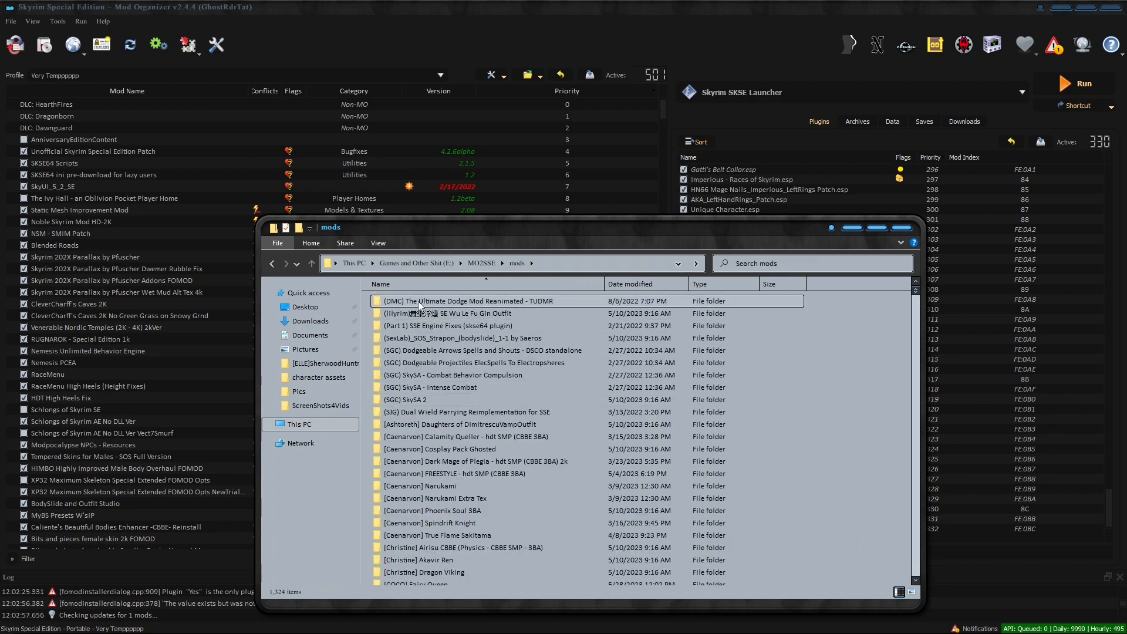
# Find the Nemesis Unlimited Behavior Engine folder among the installed mods and look at its contents.
pyautogui.scroll(-15, 557, 489)
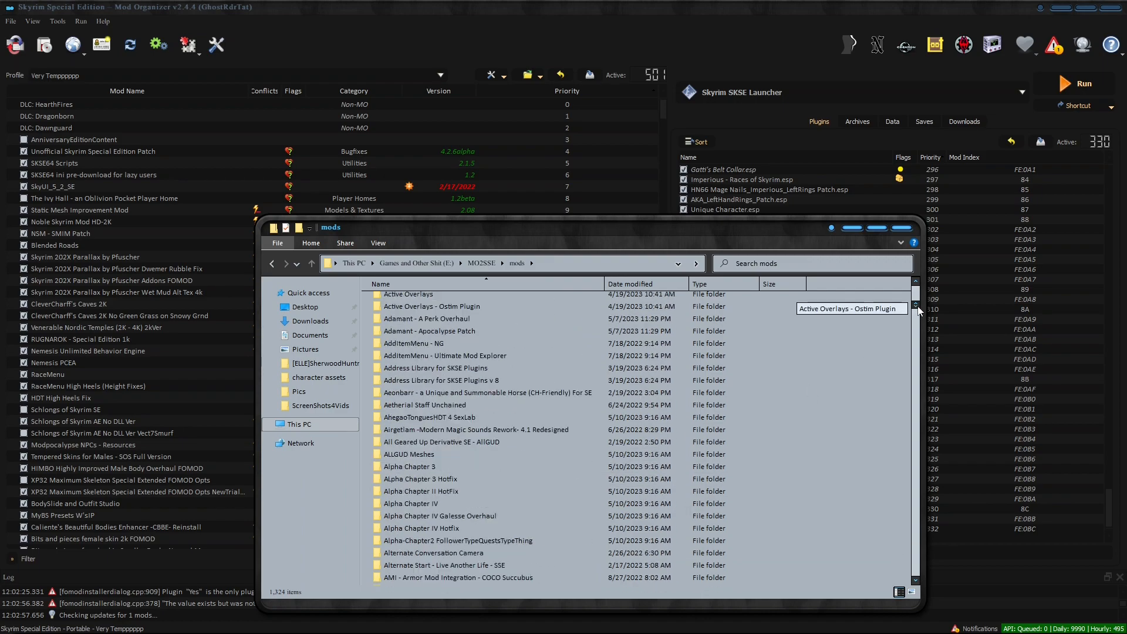
pyautogui.moveTo(916, 300); pyautogui.dragTo(916, 388)
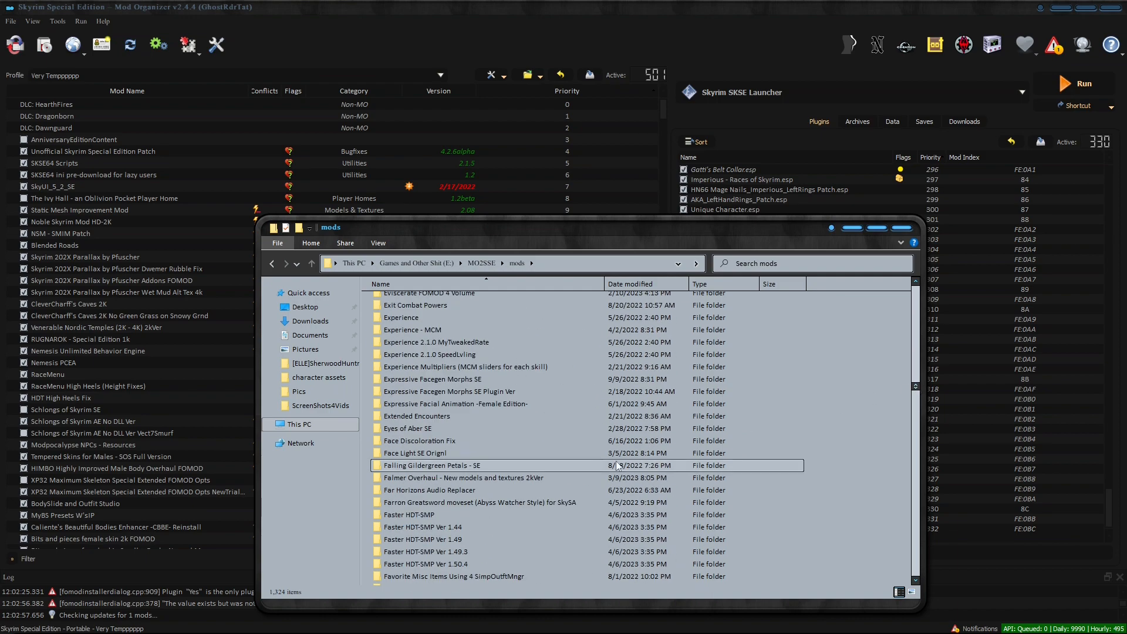
pyautogui.scroll(-20, 616, 465)
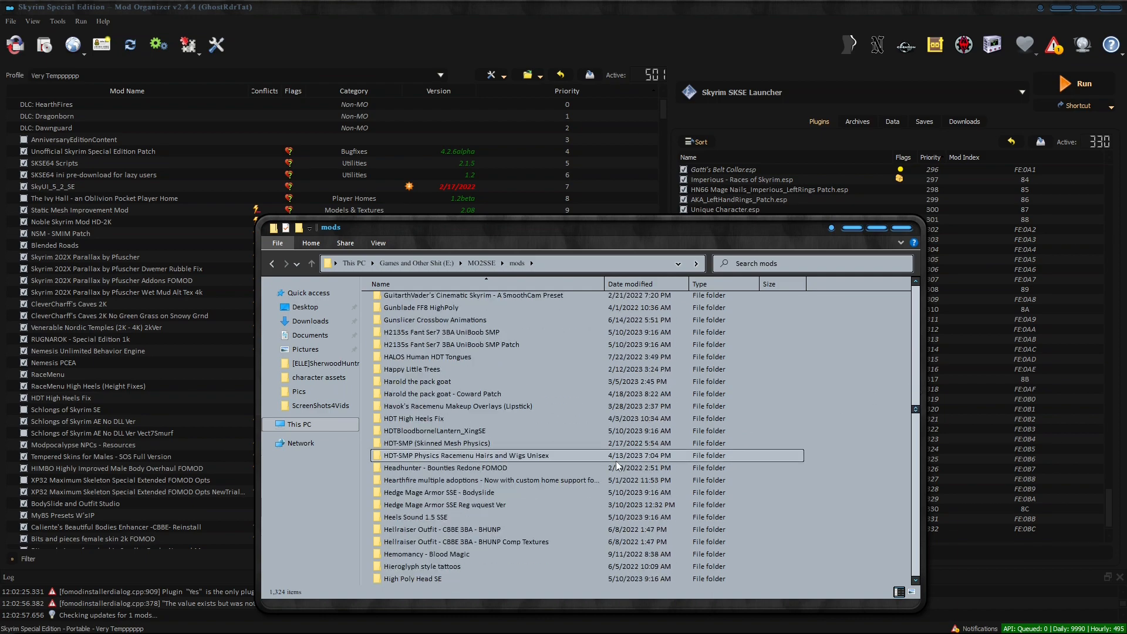
pyautogui.scroll(-20, 615, 467)
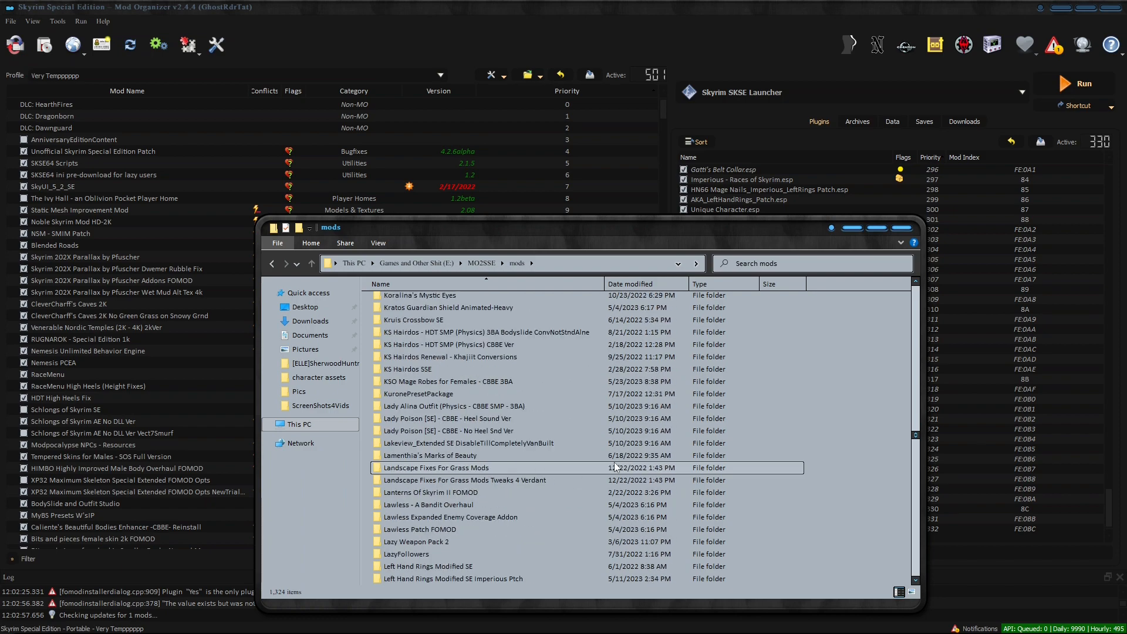
pyautogui.scroll(-20, 615, 468)
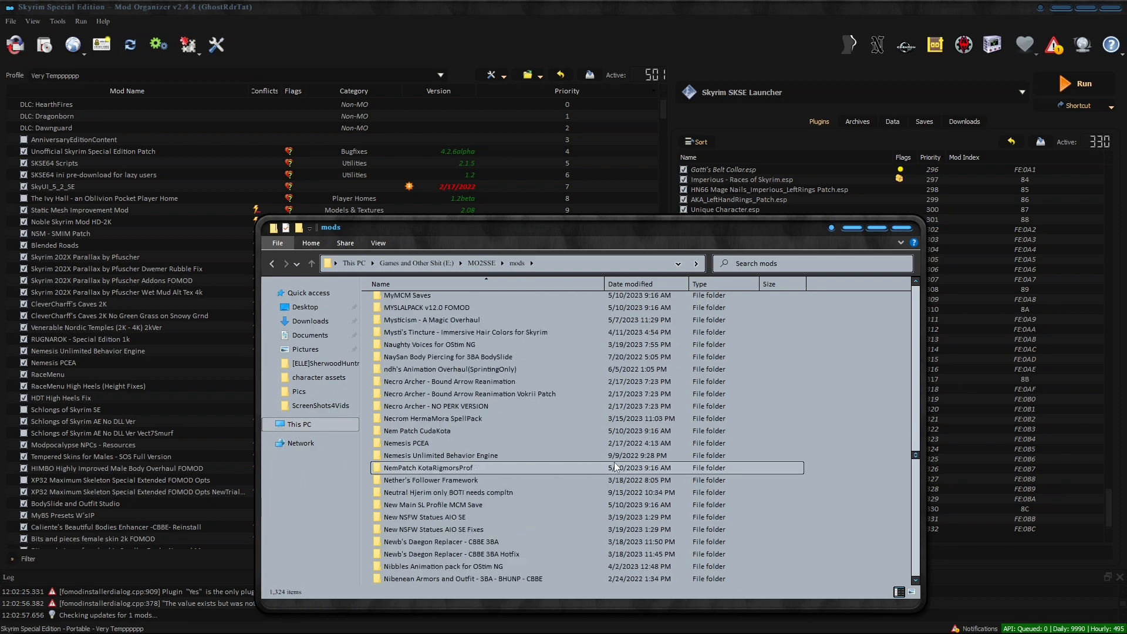
pyautogui.scroll(3, 614, 467)
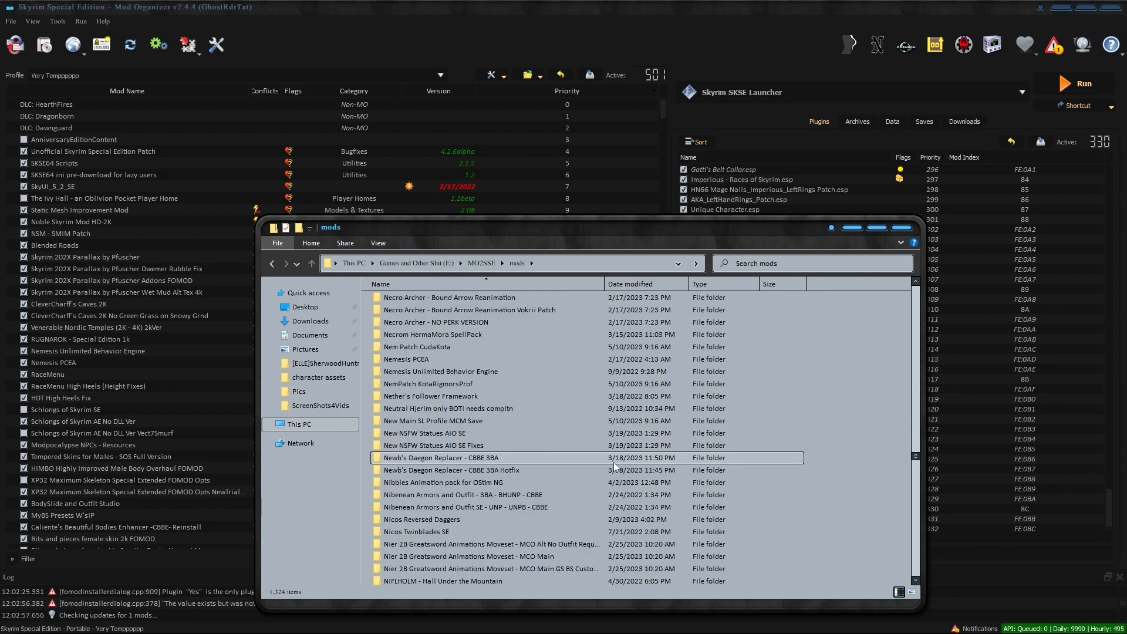
pyautogui.doubleClick(441, 371)
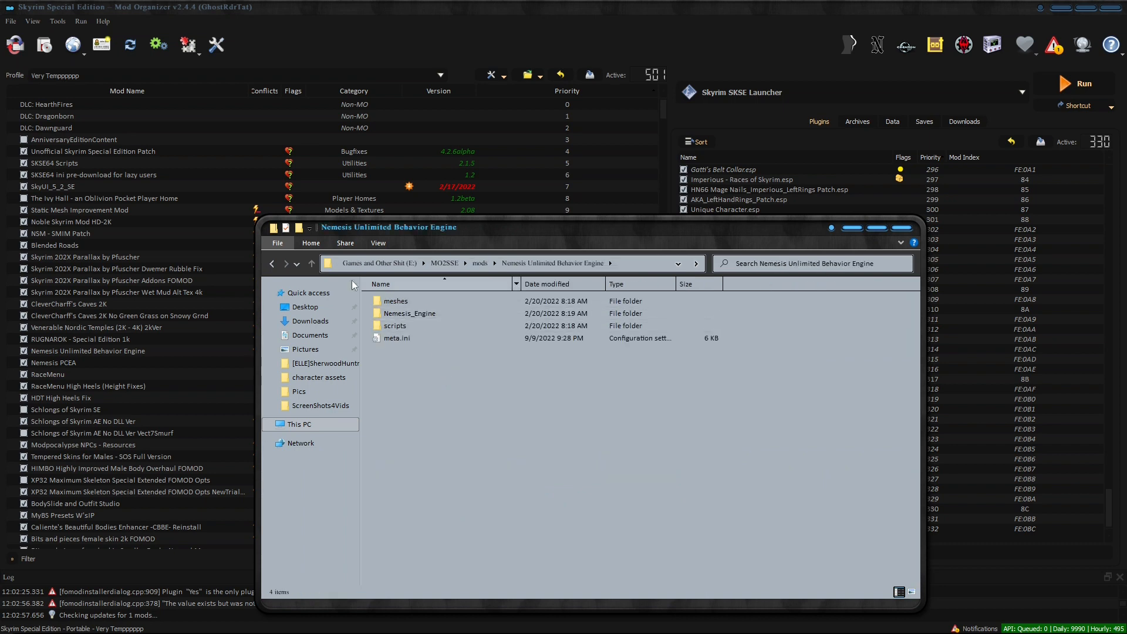
# Look at the files in the Constellation Magic by KittyTails mod folder, return to MO2SSE, and get back to Mod Organizer.
pyautogui.click(311, 264)
pyautogui.scroll(-3, 448, 533)
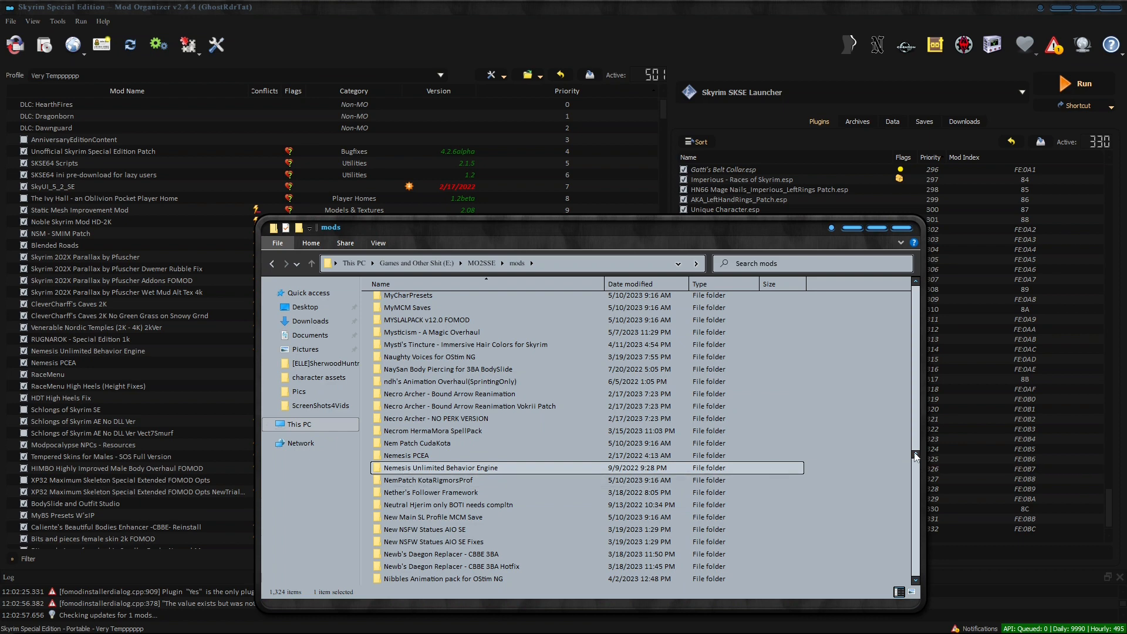
pyautogui.moveTo(916, 456); pyautogui.dragTo(921, 345)
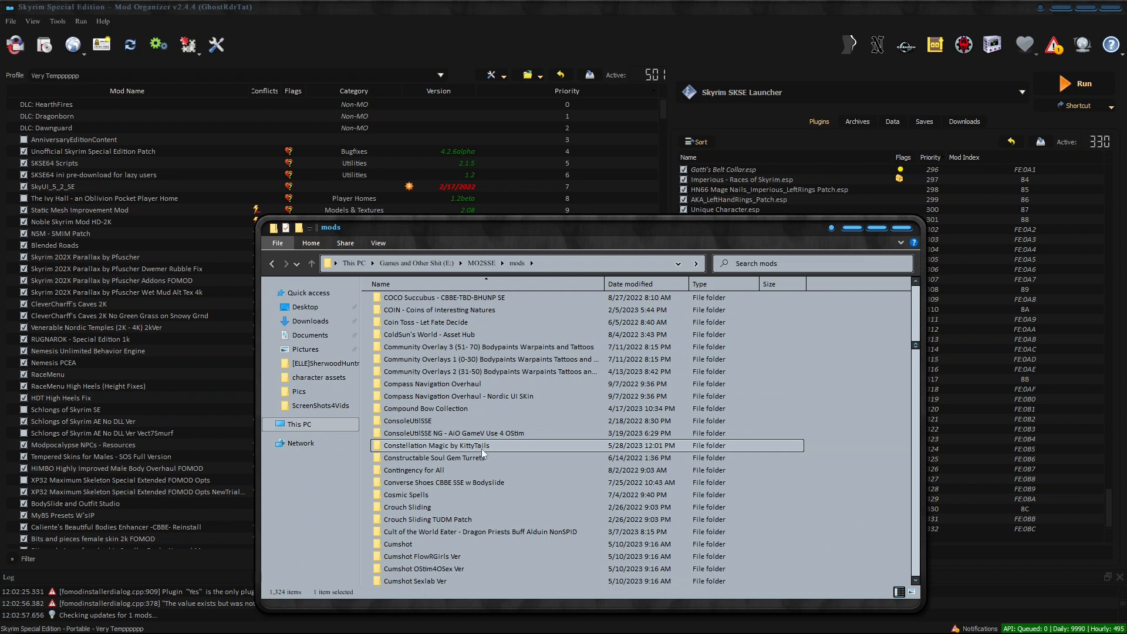
pyautogui.moveTo(468, 447)
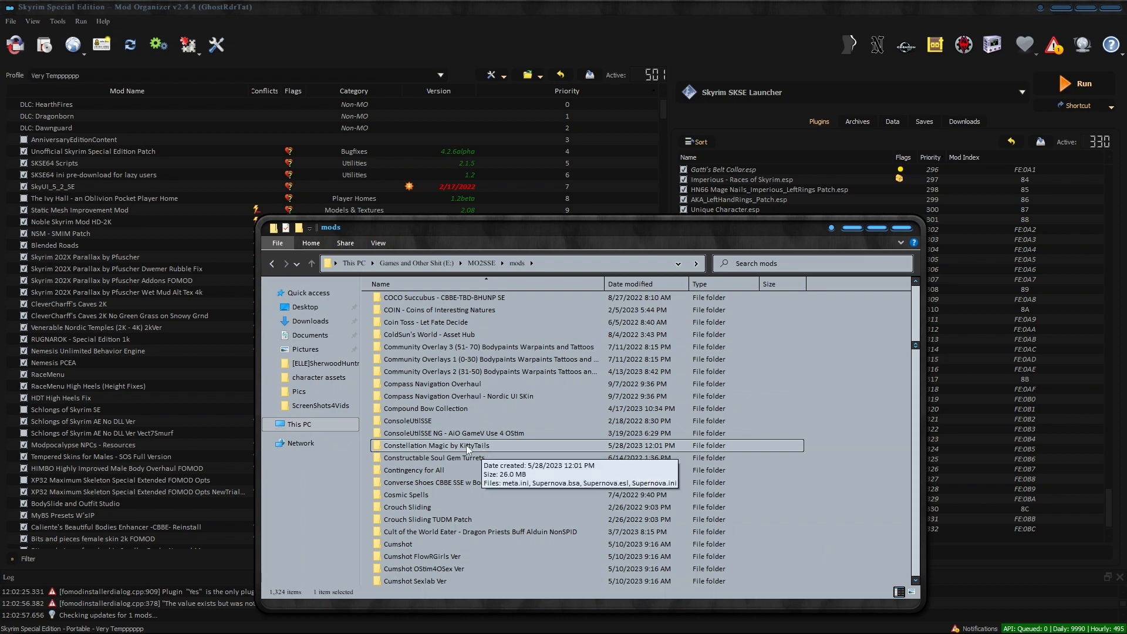
pyautogui.doubleClick(416, 447)
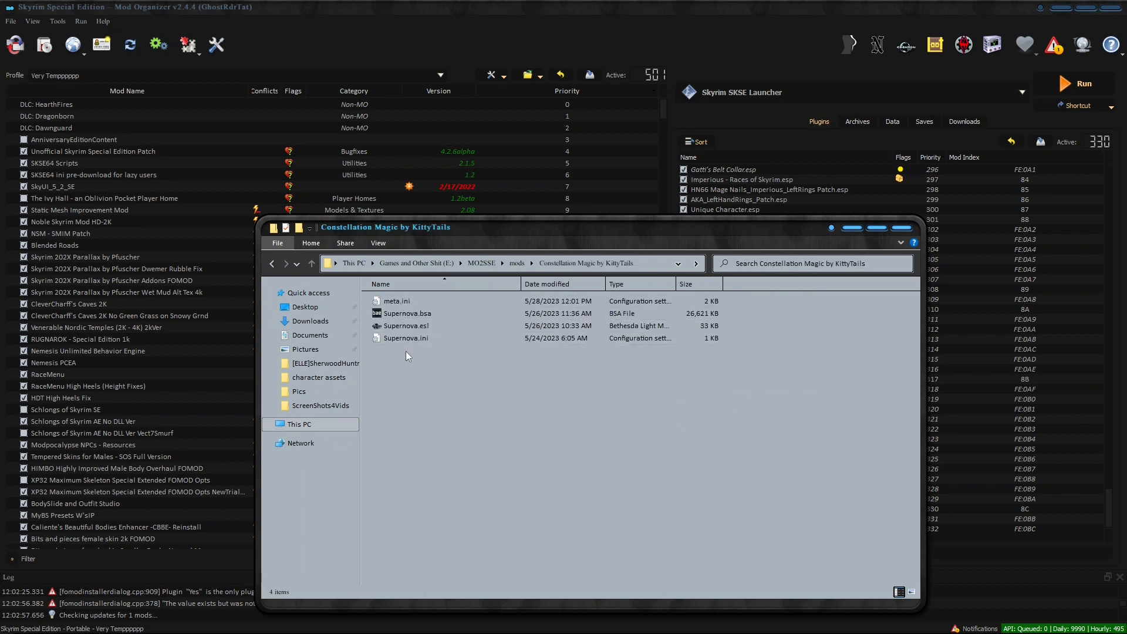
pyautogui.click(310, 264)
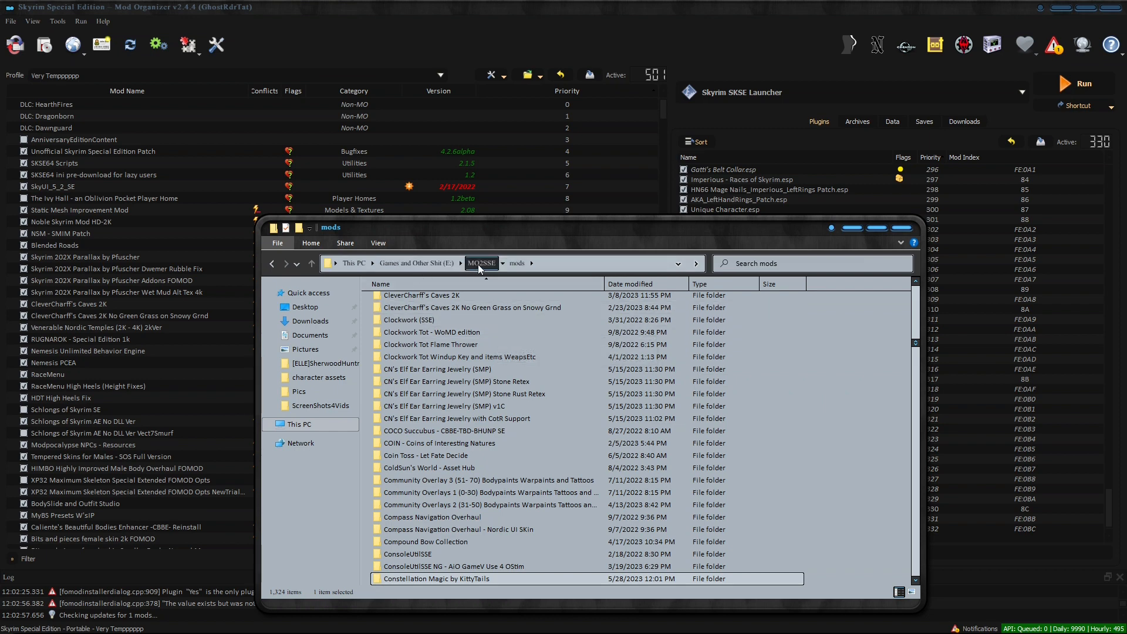
pyautogui.click(311, 263)
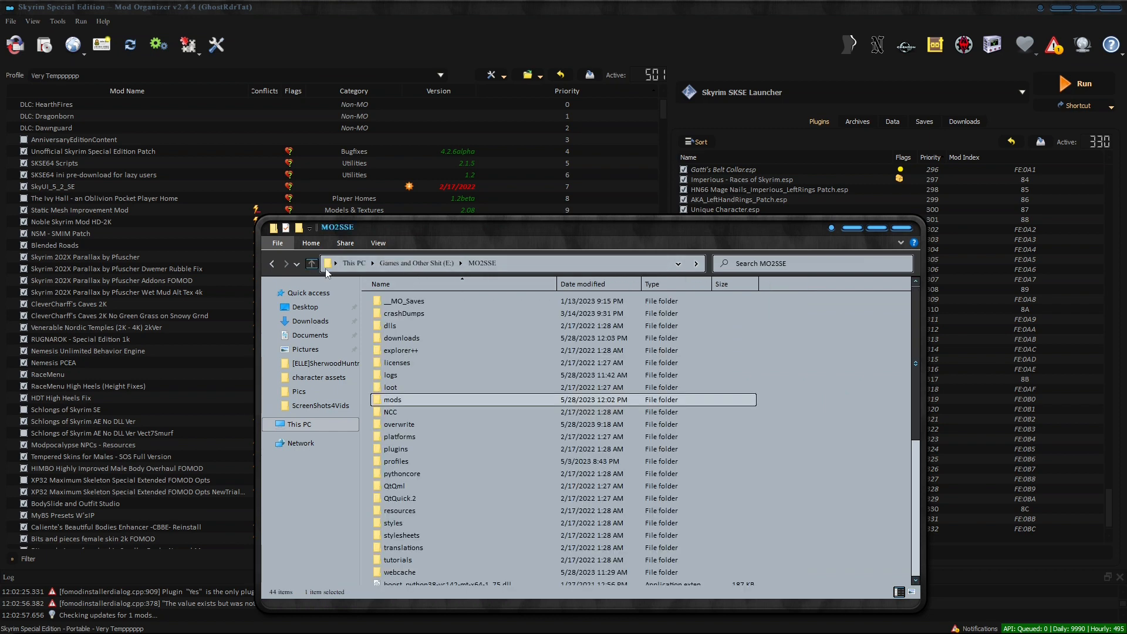
pyautogui.click(856, 229)
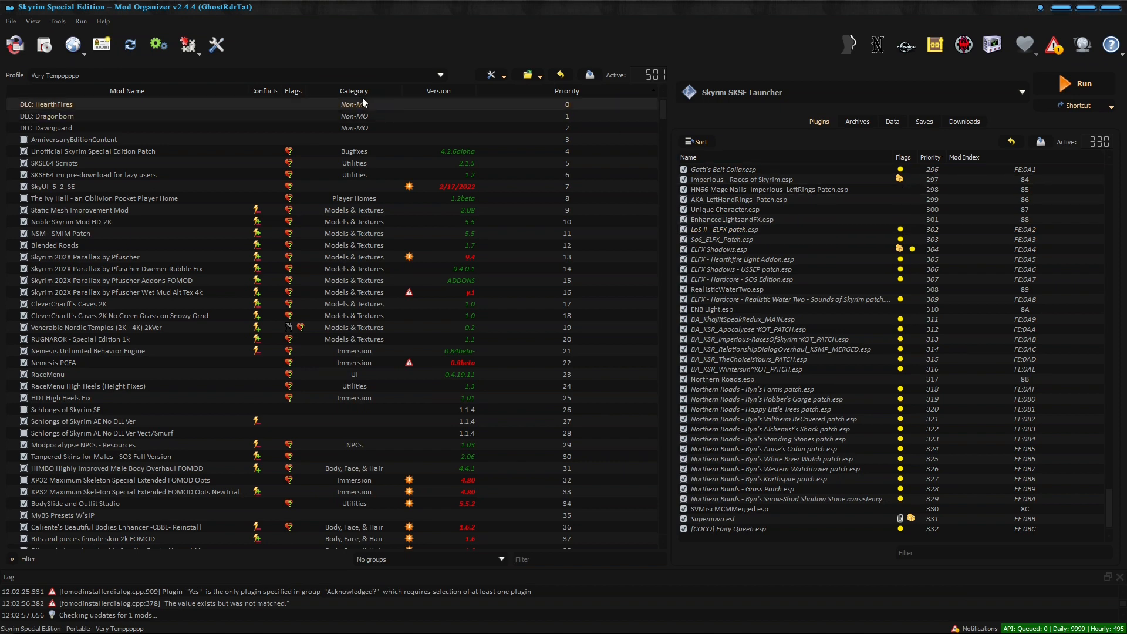
# Try to add an executable from a file in the executables configuration, cancelling the file selection.
pyautogui.click(154, 48)
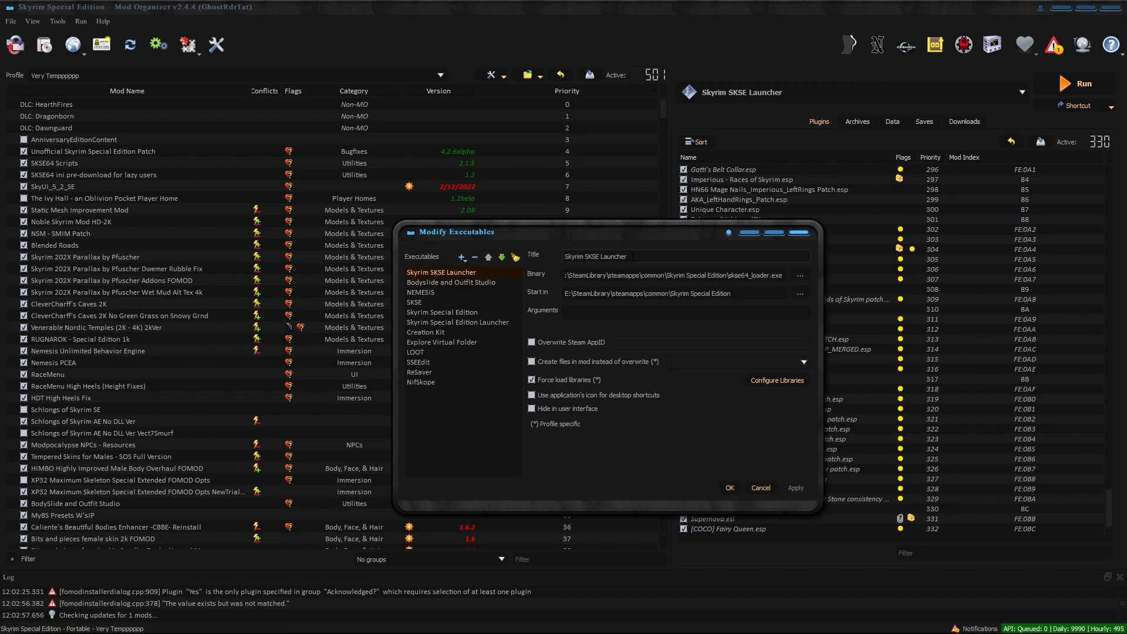
pyautogui.click(461, 257)
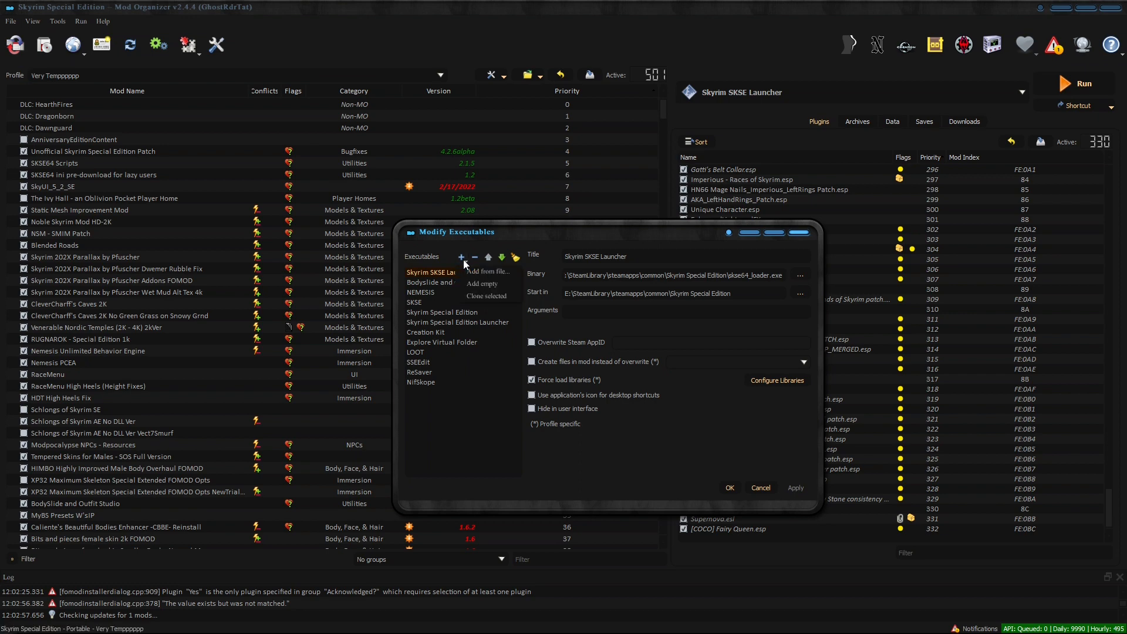
pyautogui.click(491, 272)
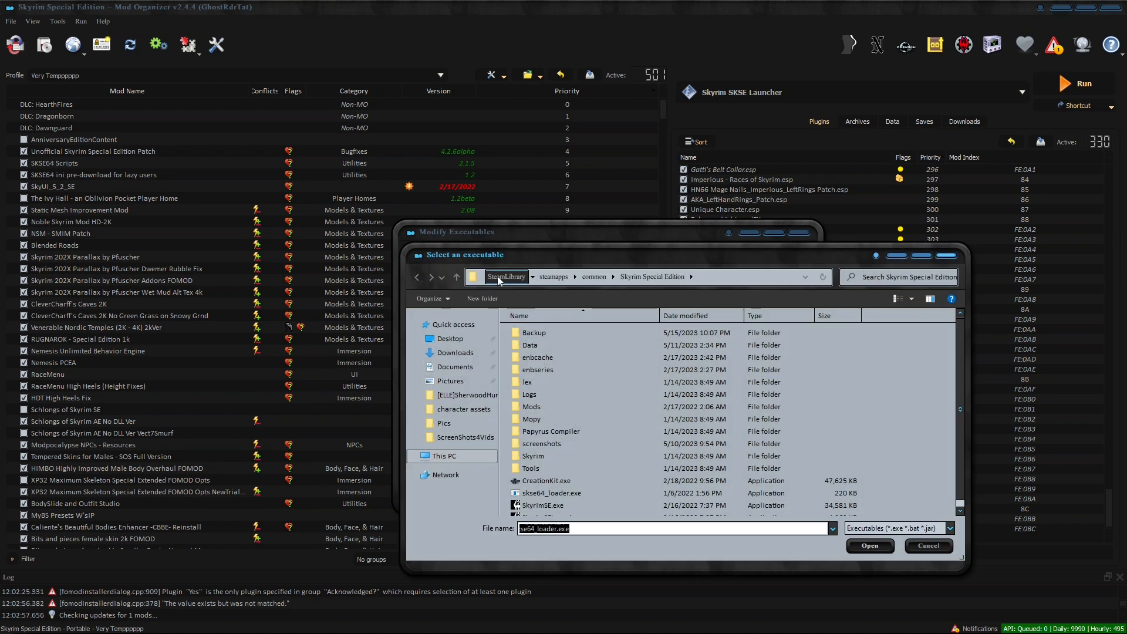
pyautogui.click(928, 546)
# Add an empty entry to the executables and title it "Bubbagump".
pyautogui.click(462, 259)
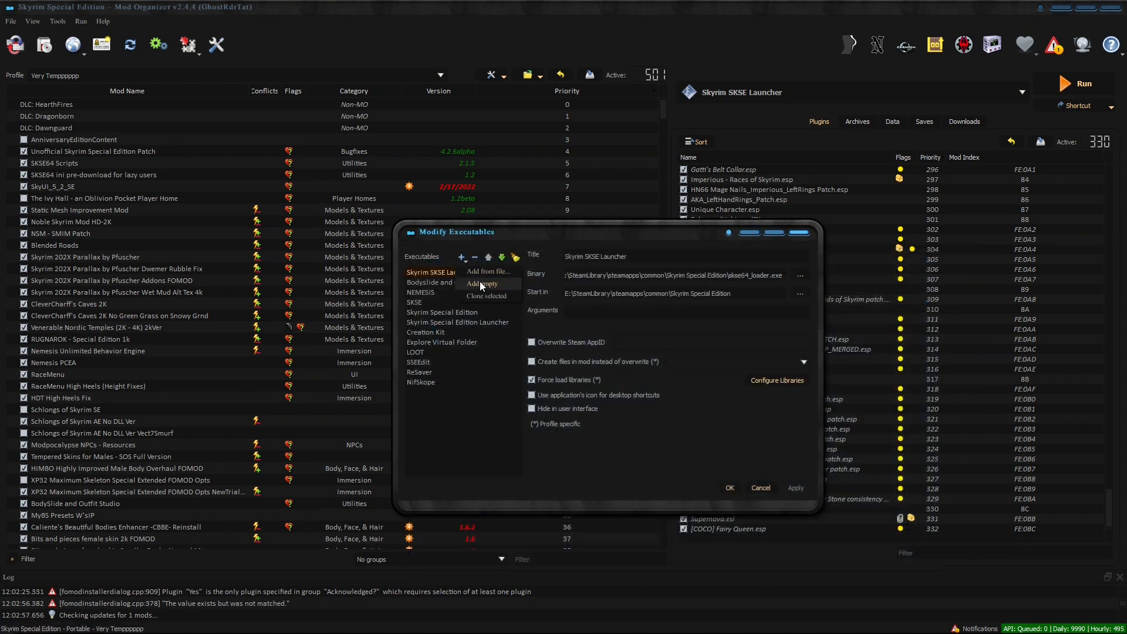
pyautogui.click(480, 284)
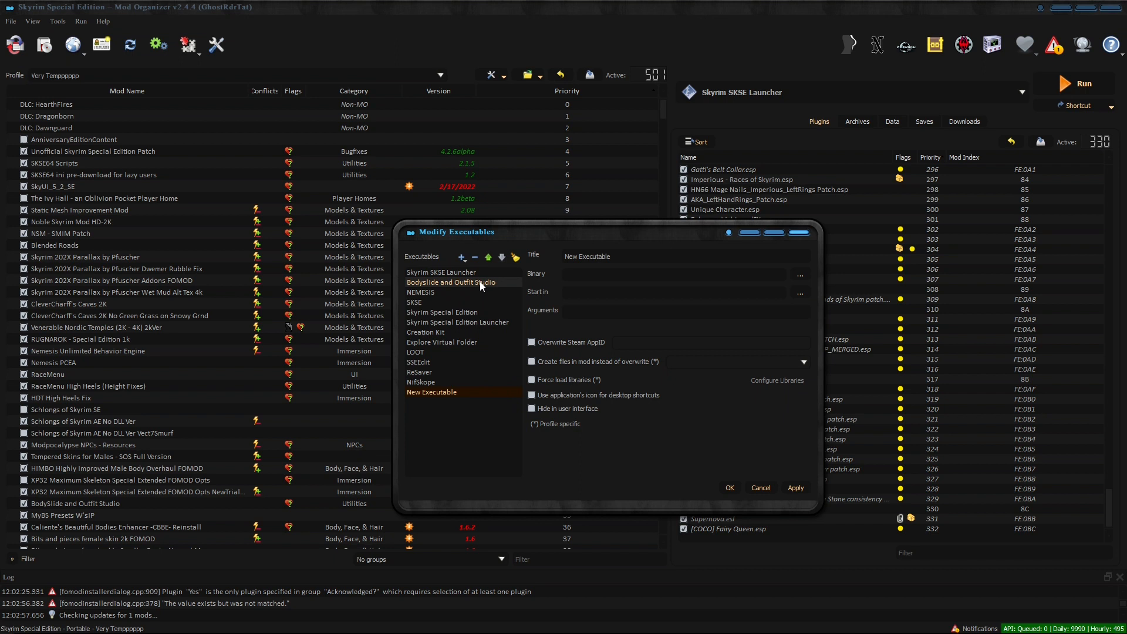
pyautogui.click(452, 394)
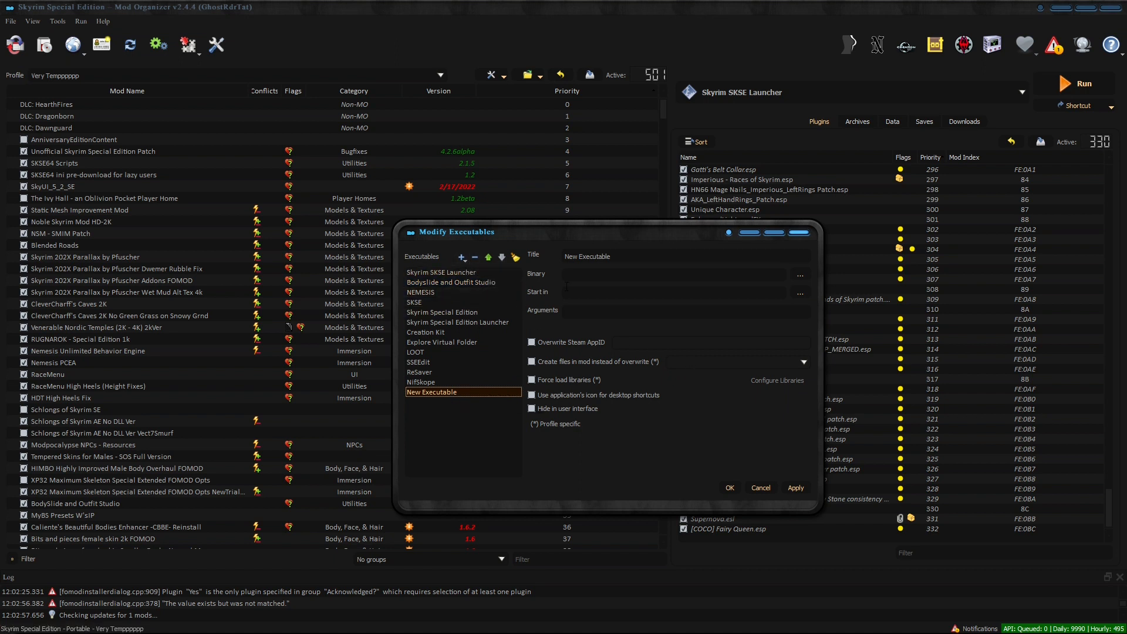
pyautogui.click(622, 256)
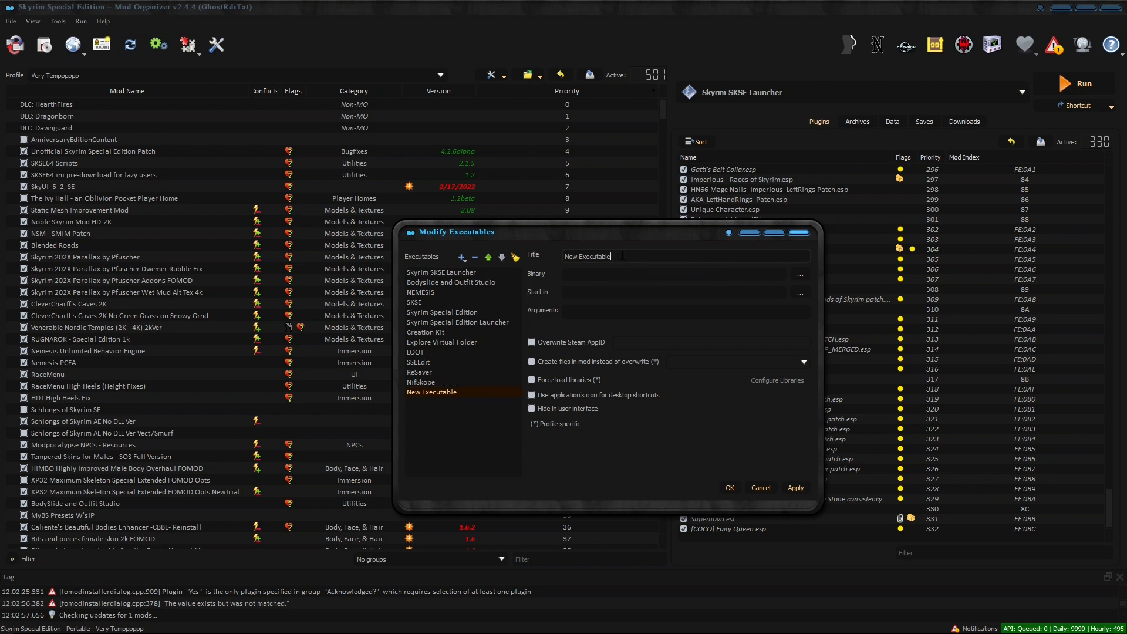
pyautogui.press('BackSpace')
pyautogui.press('BackSpace')
pyautogui.press('BackSpace')
pyautogui.press('BackSpace')
pyautogui.press('BackSpace')
pyautogui.press('BackSpace')
pyautogui.press('BackSpace')
pyautogui.press('BackSpace')
pyautogui.press('BackSpace')
pyautogui.press('BackSpace')
pyautogui.press('BackSpace')
pyautogui.press('BackSpace')
pyautogui.press('BackSpace')
pyautogui.write('Bubbagump')
# Set Bubbagump's binary to Nemesis Unlimited Behavior Engine.exe from that mod's Nemesis_Engine folder under MO2SSE\mods, and discard the executable changes.
pyautogui.click(799, 276)
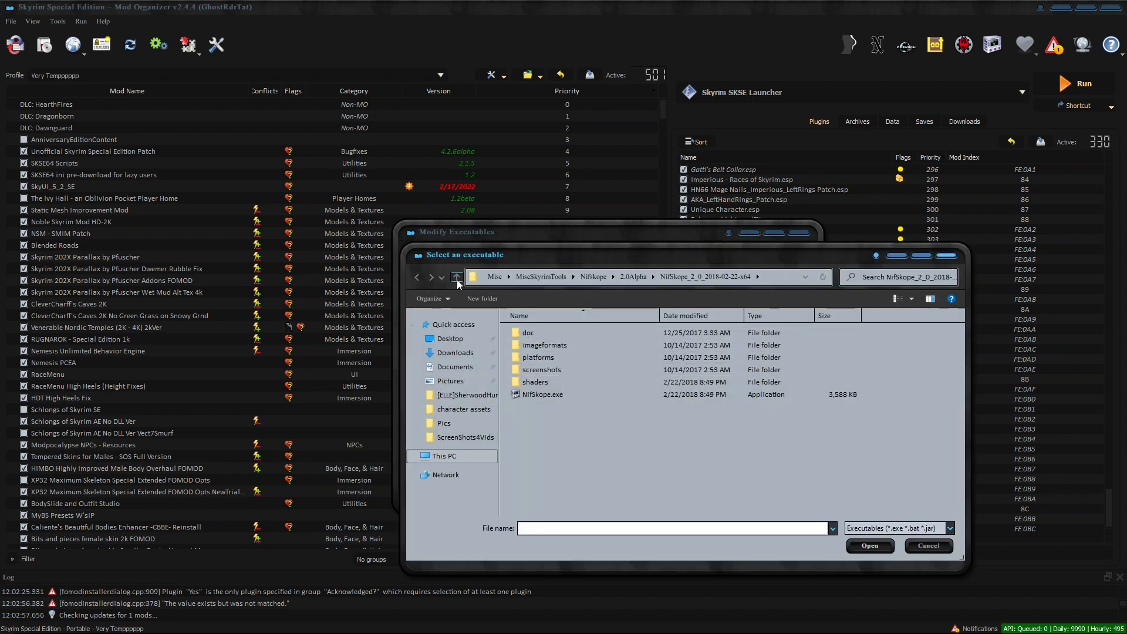
pyautogui.click(445, 456)
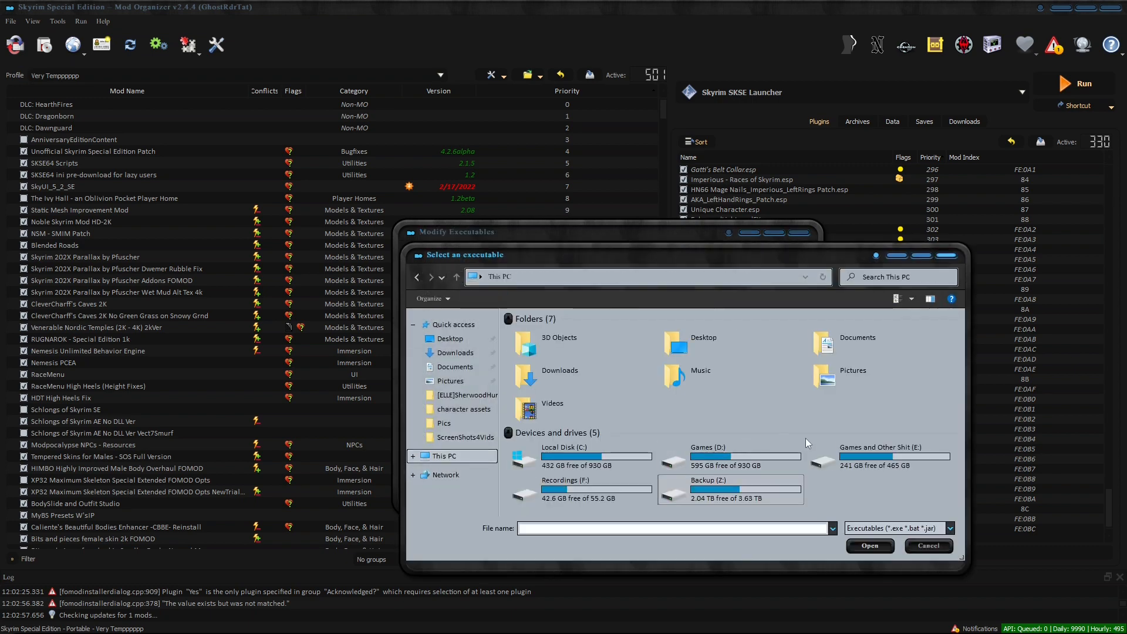
pyautogui.doubleClick(853, 458)
pyautogui.doubleClick(548, 357)
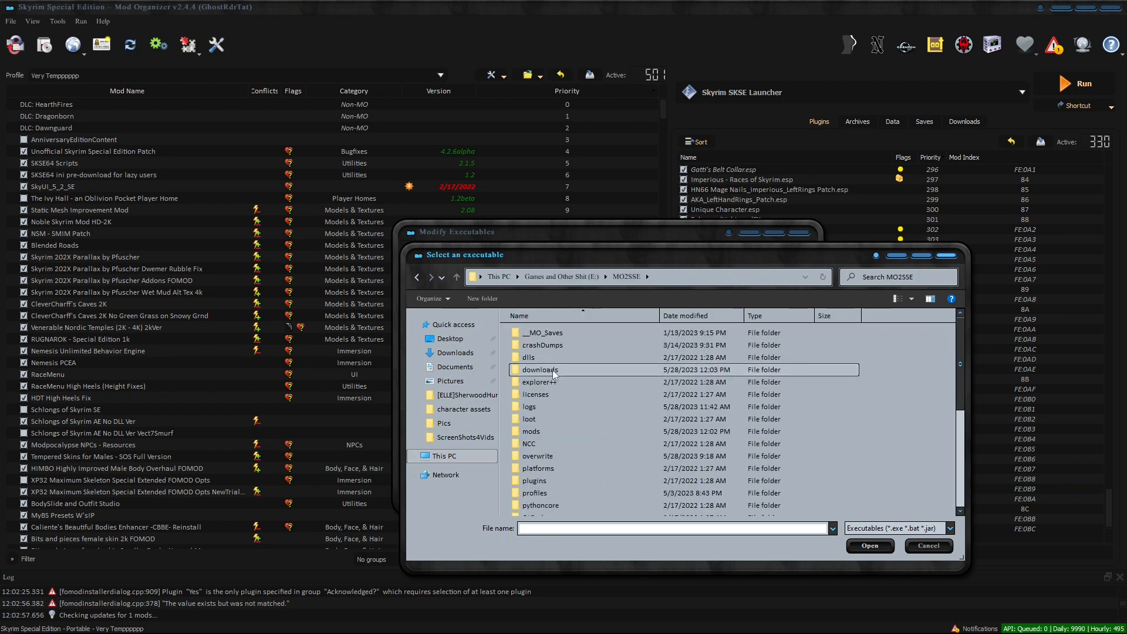
pyautogui.doubleClick(530, 432)
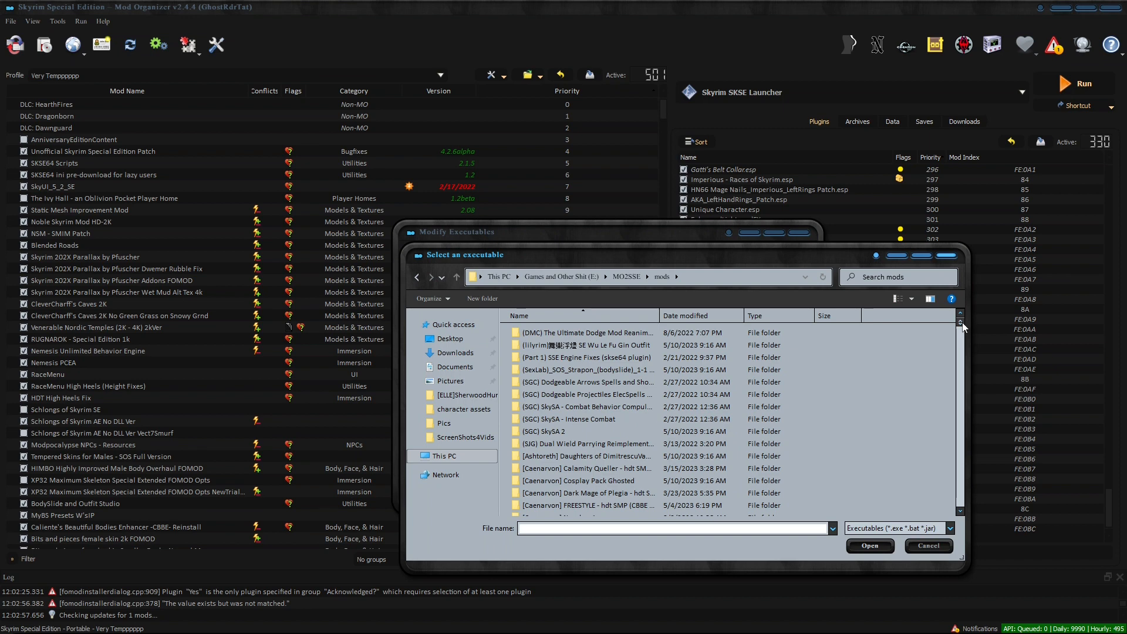
pyautogui.moveTo(961, 323); pyautogui.dragTo(952, 430)
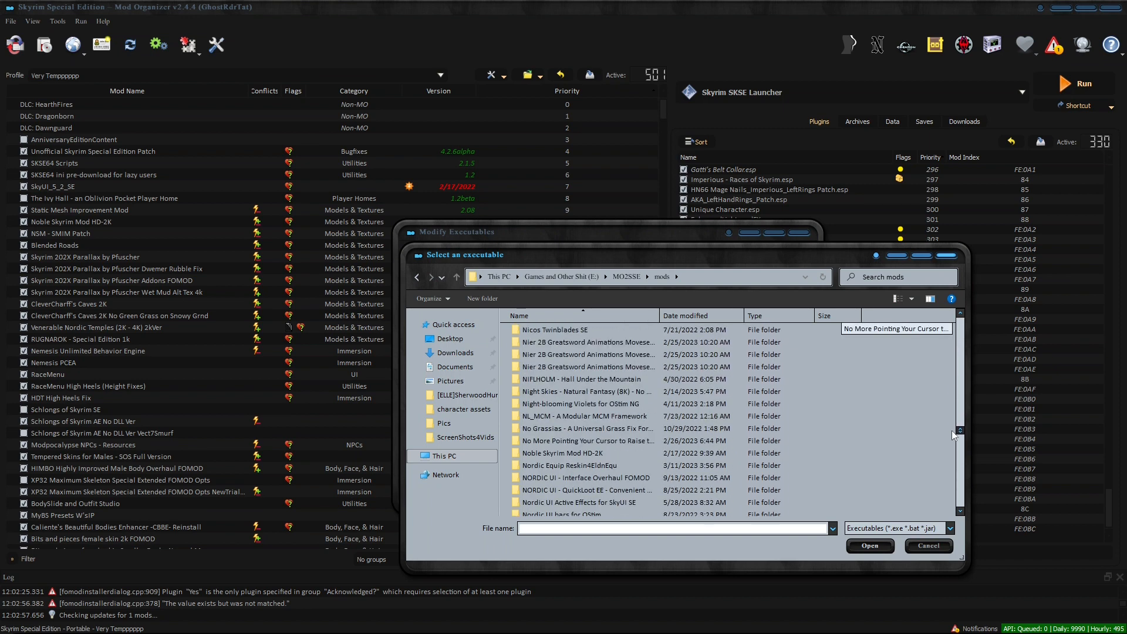
pyautogui.scroll(6, 547, 422)
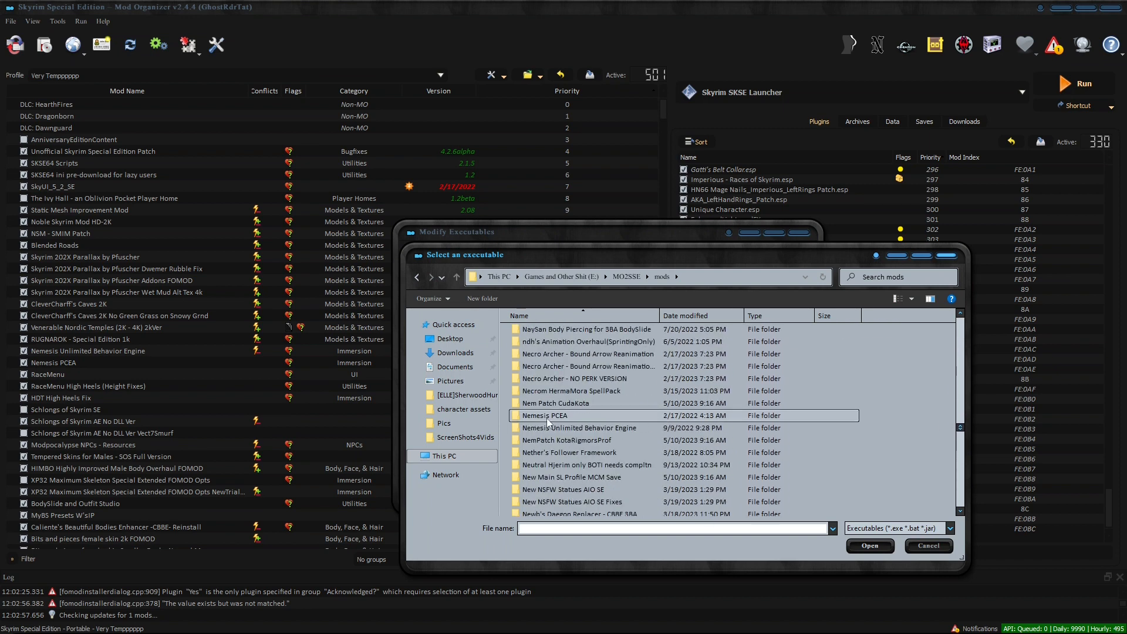
pyautogui.doubleClick(566, 431)
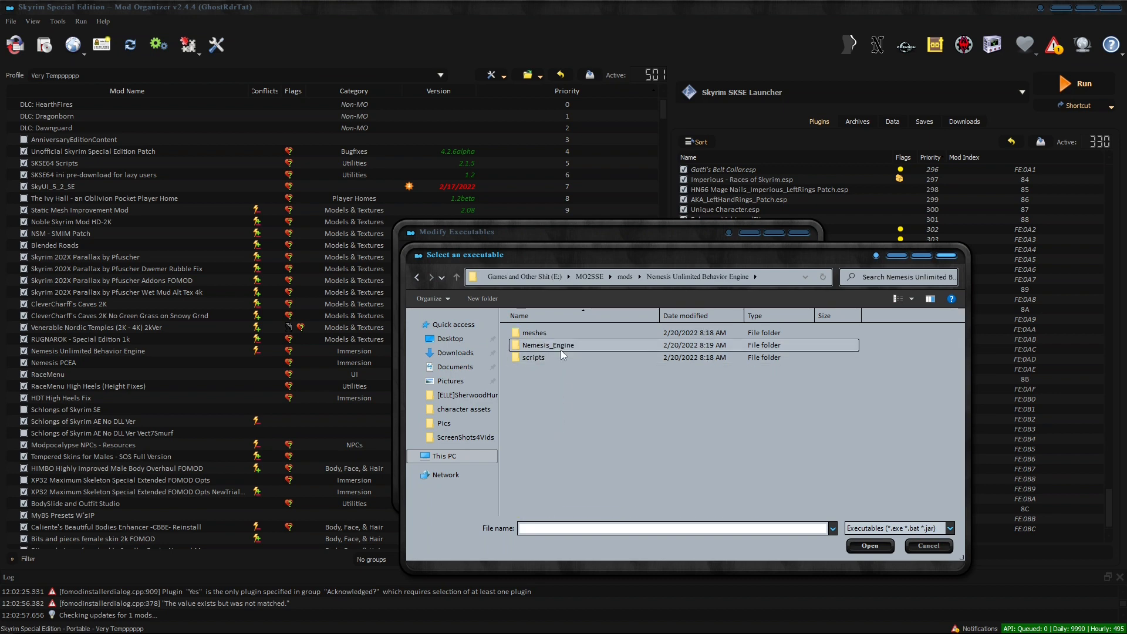
pyautogui.doubleClick(546, 346)
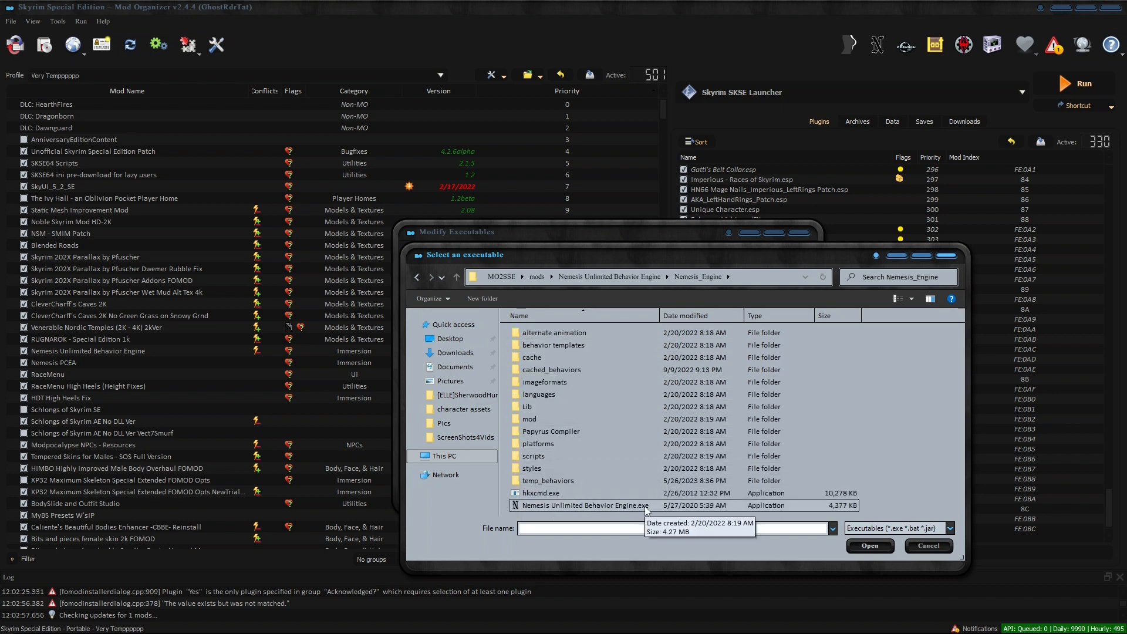
pyautogui.click(681, 506)
pyautogui.click(853, 549)
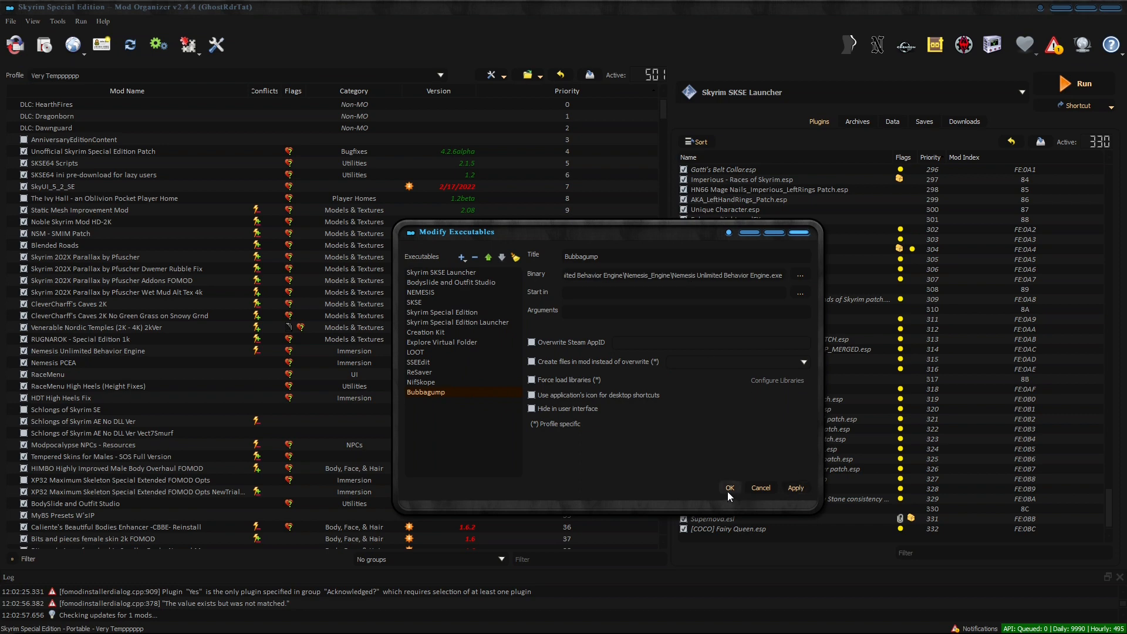
pyautogui.click(770, 492)
# Look through the list of executables that can be launched, from Skyrim SKSE Launcher down to NifSkope.
pyautogui.click(1021, 93)
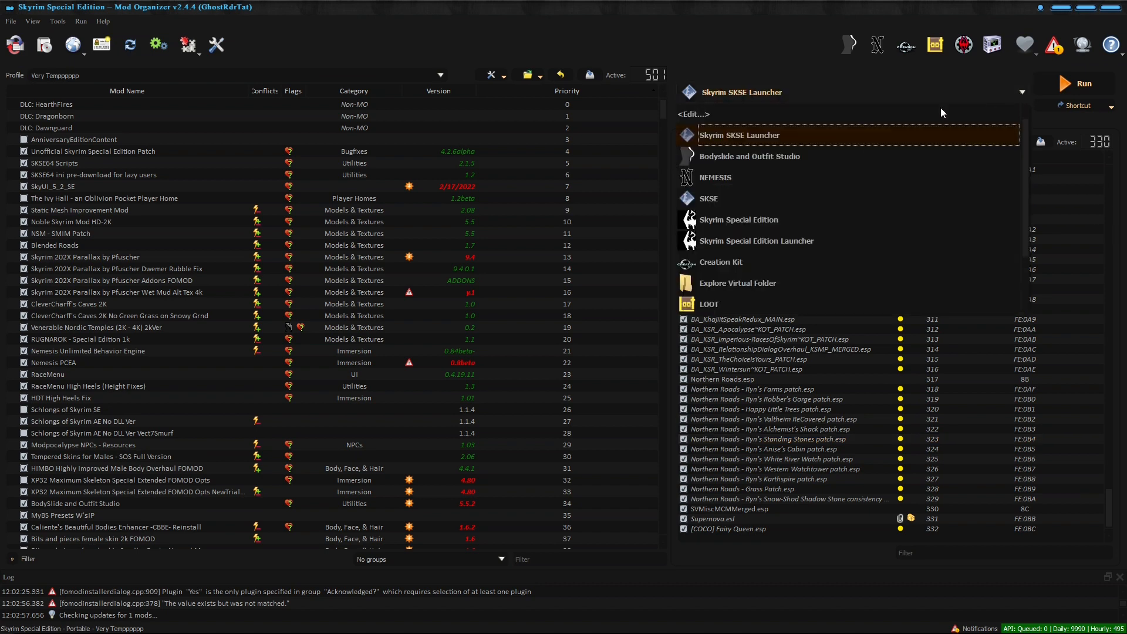
pyautogui.scroll(-1, 739, 238)
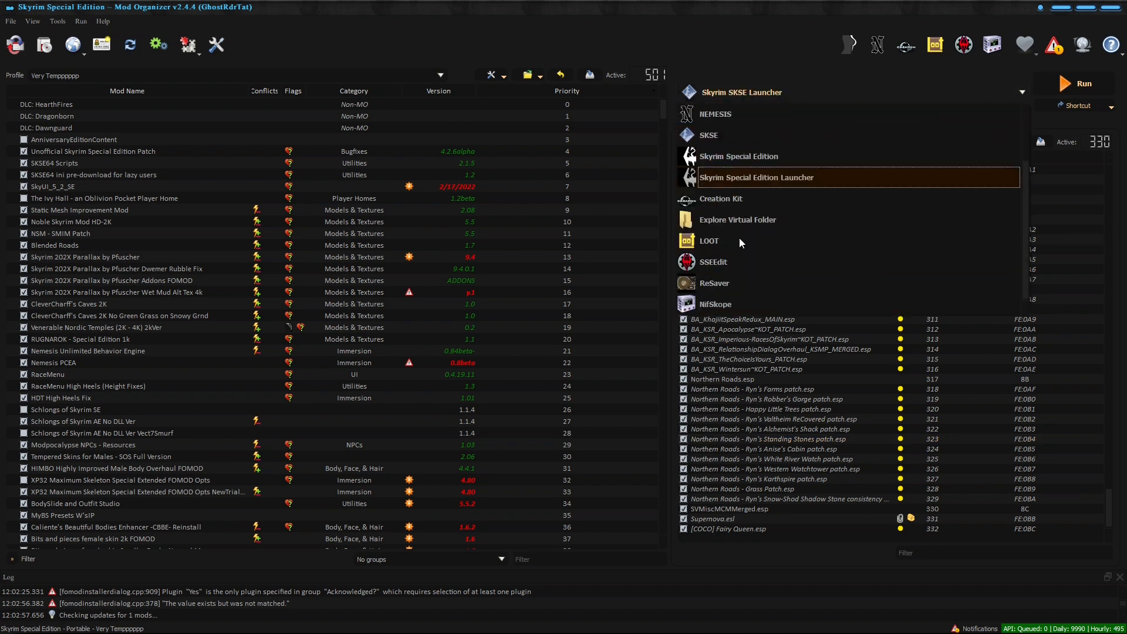
# Select NEMESIS as the executable to run and open its shortcut placement options.
pyautogui.scroll(1, 739, 238)
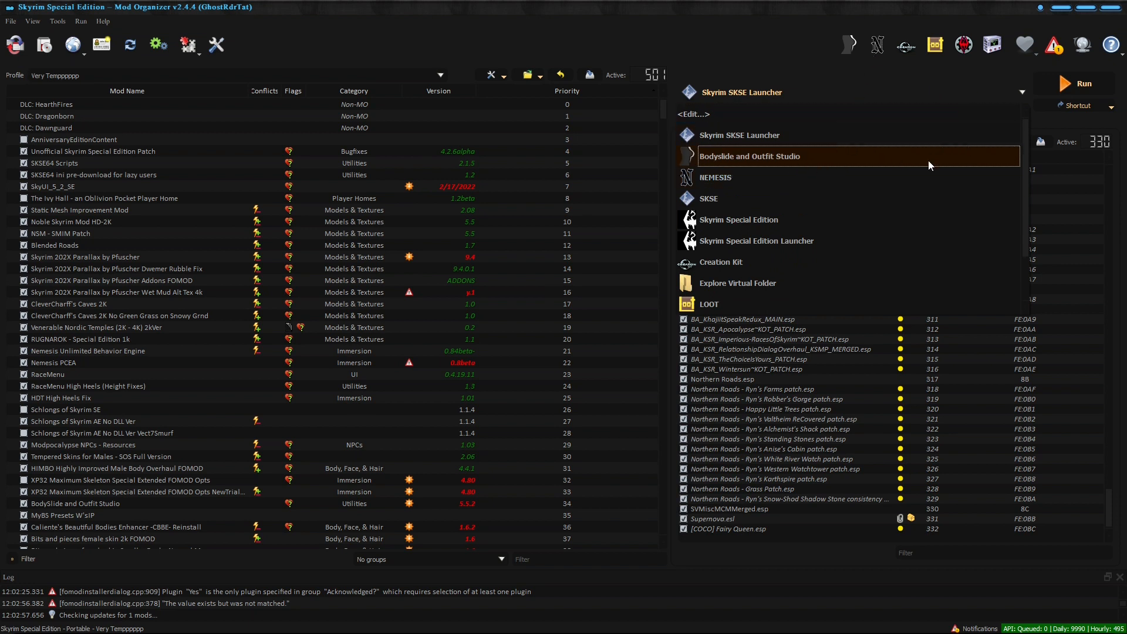
pyautogui.click(736, 181)
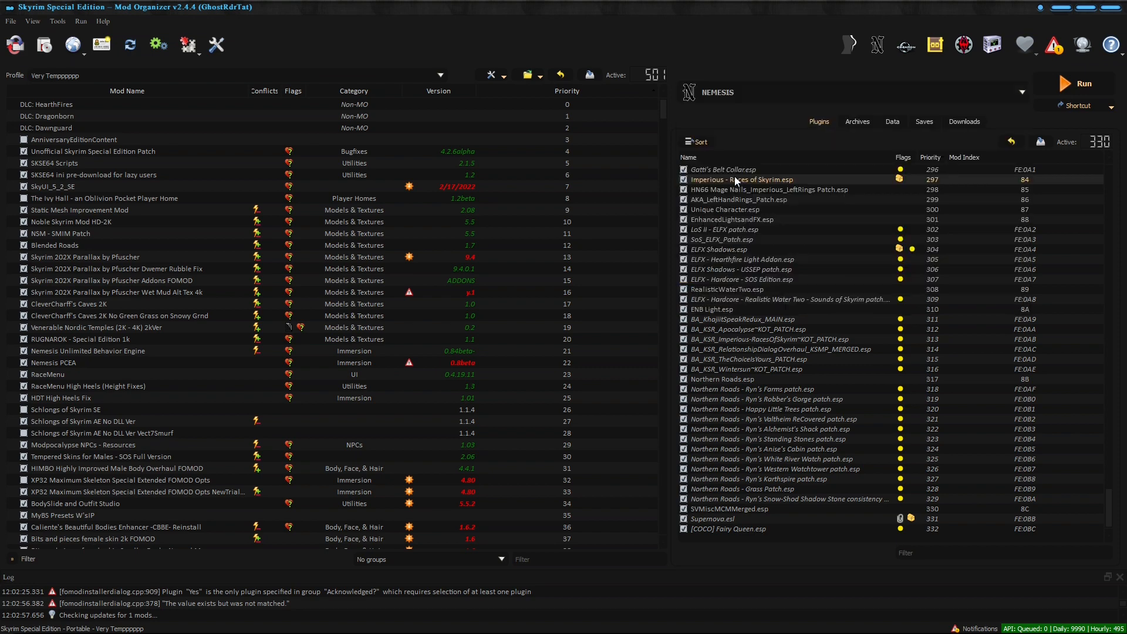
pyautogui.click(1108, 109)
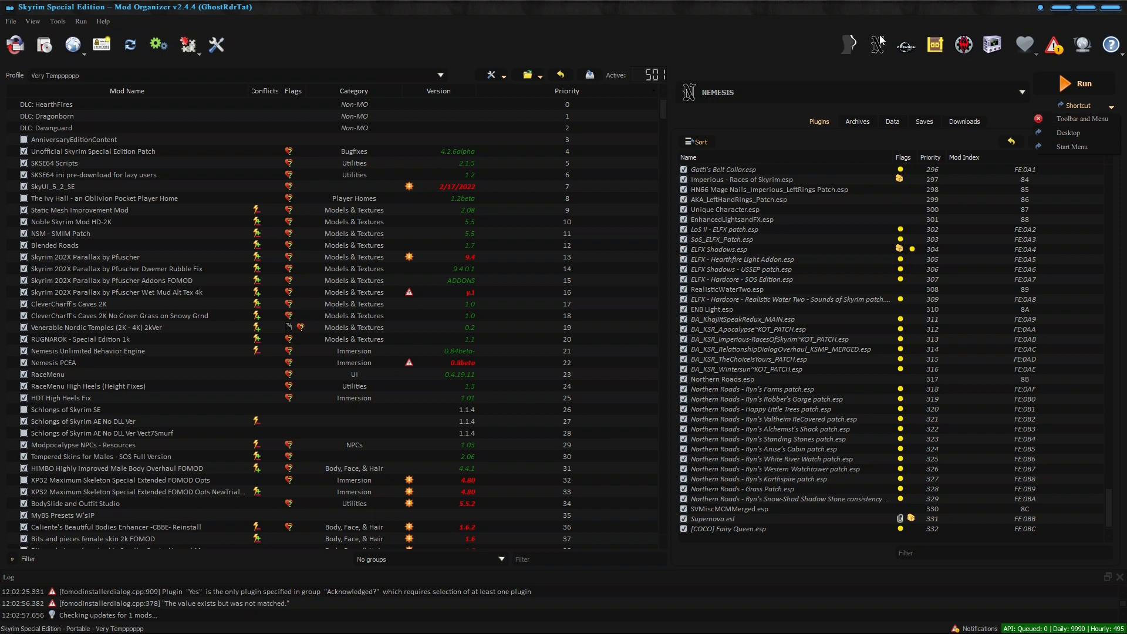
pyautogui.click(756, 30)
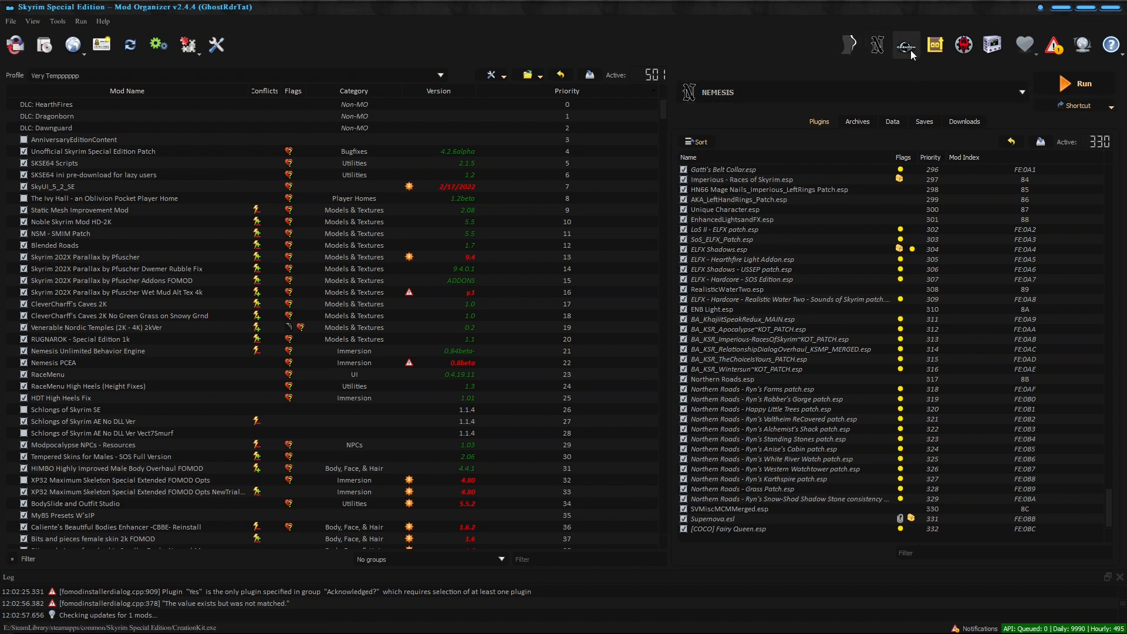
# Set the executable to run back to Skyrim SKSE Launcher.
pyautogui.click(1033, 85)
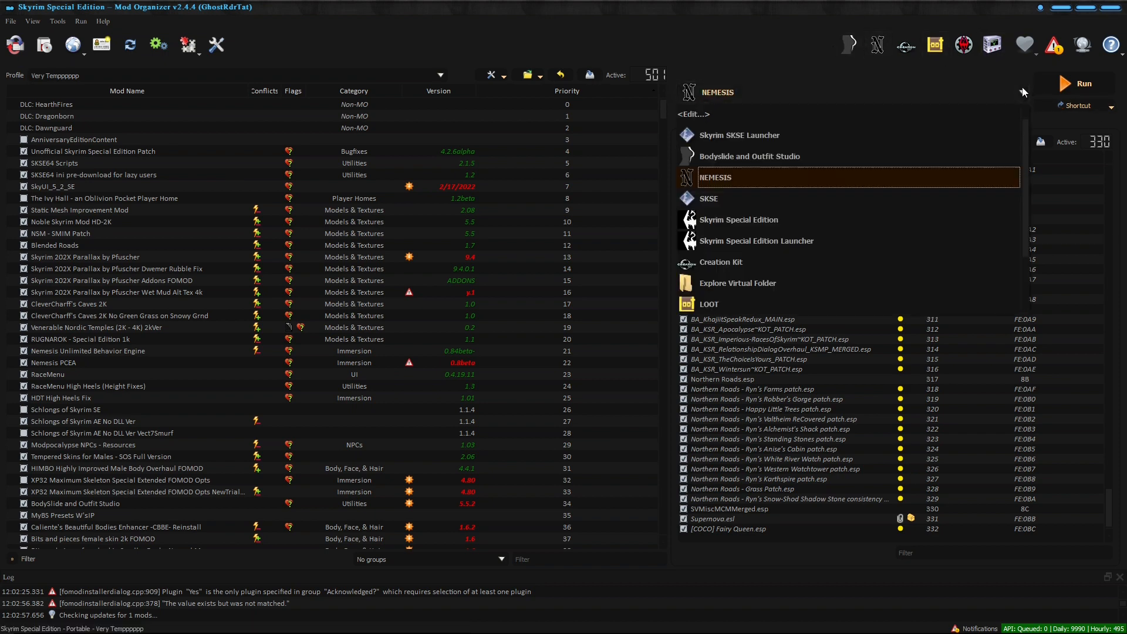
pyautogui.click(734, 124)
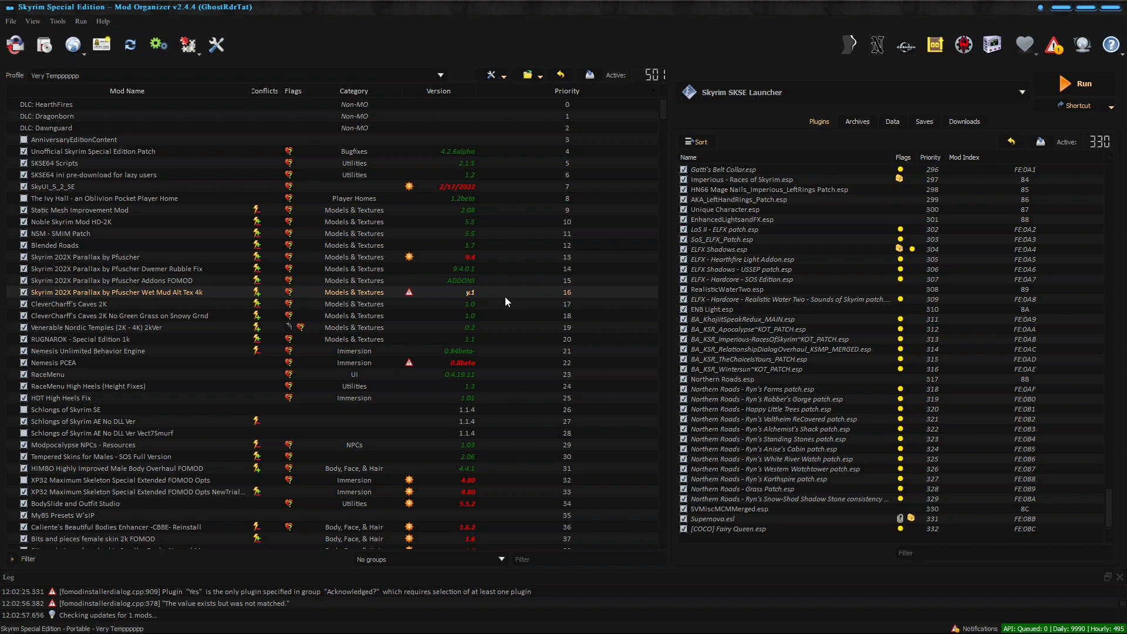
# Move the plugins from SVMiscMCMMerged.esp through [COCO] Fairy Queen.esp up the load order to just above Ear Shape Sliders.esp.
pyautogui.moveTo(664, 111); pyautogui.dragTo(663, 540)
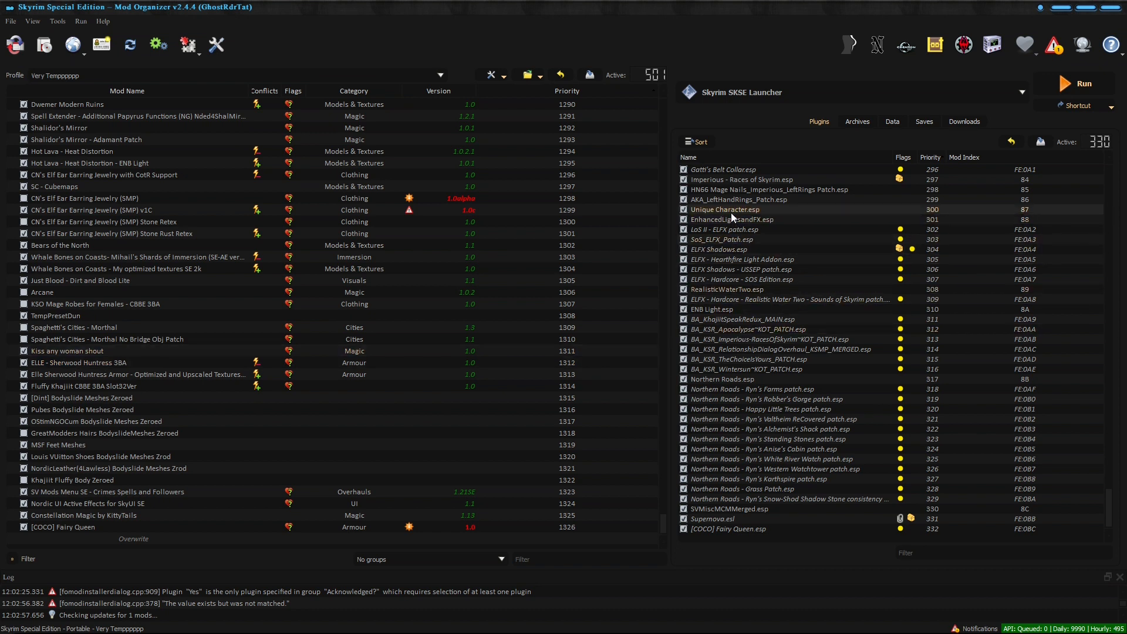
pyautogui.click(717, 509)
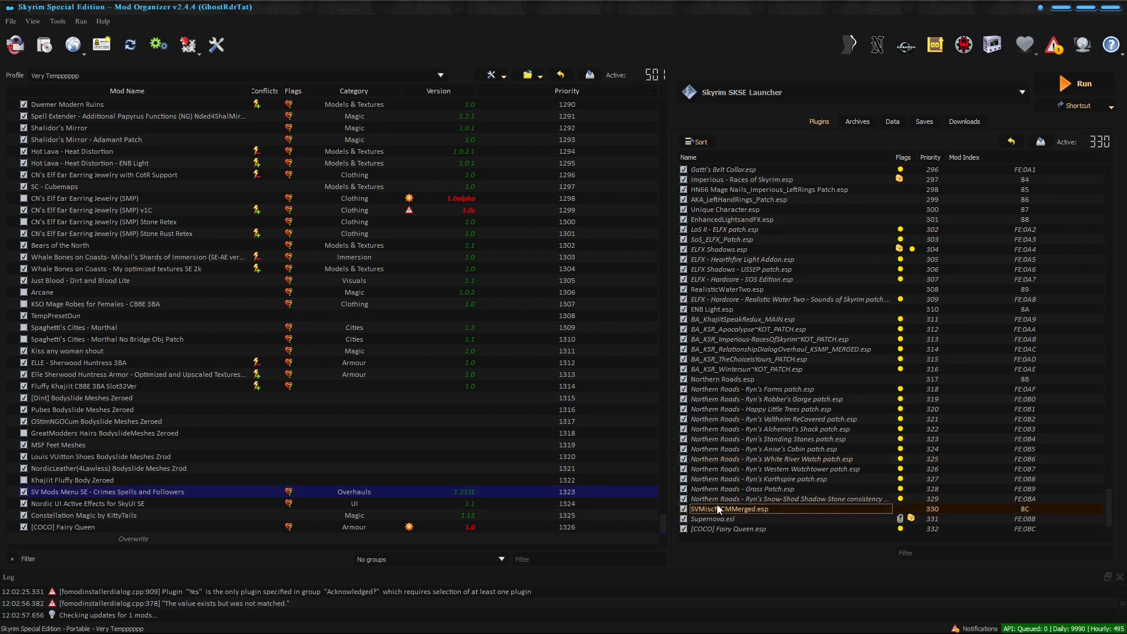
pyautogui.keyDown('shift'); pyautogui.click(723, 529); pyautogui.keyUp('shift')
pyautogui.moveTo(722, 510); pyautogui.dragTo(723, 265)
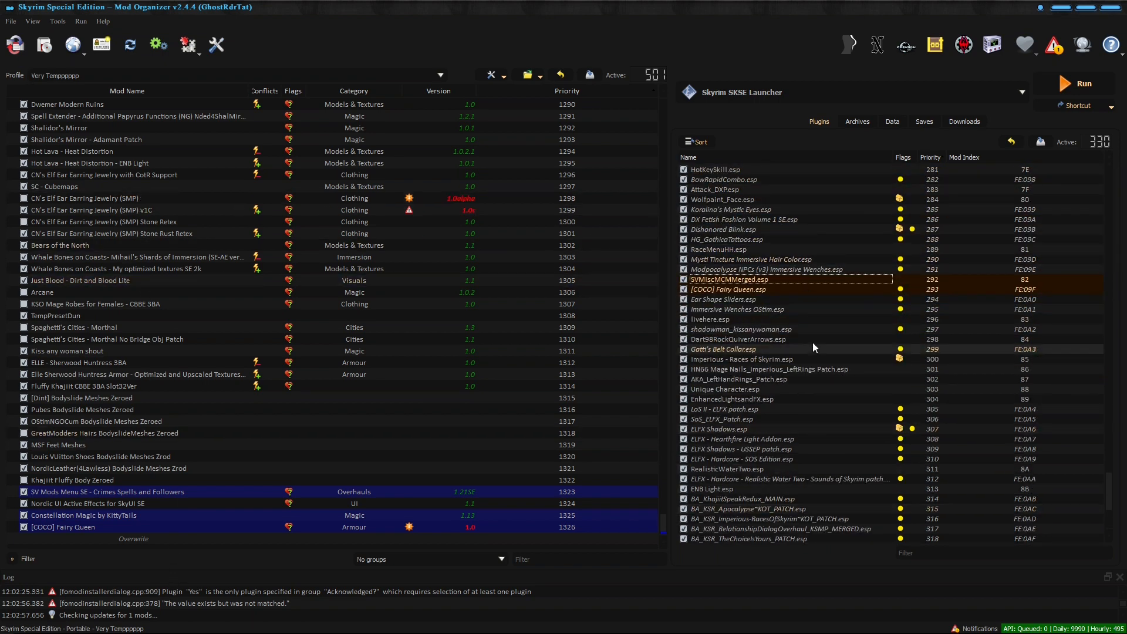
# Lock the load order of all plugins from Imperious - Races of Skyrim.esp through the last Northern Roads patch.
pyautogui.scroll(-5, 823, 371)
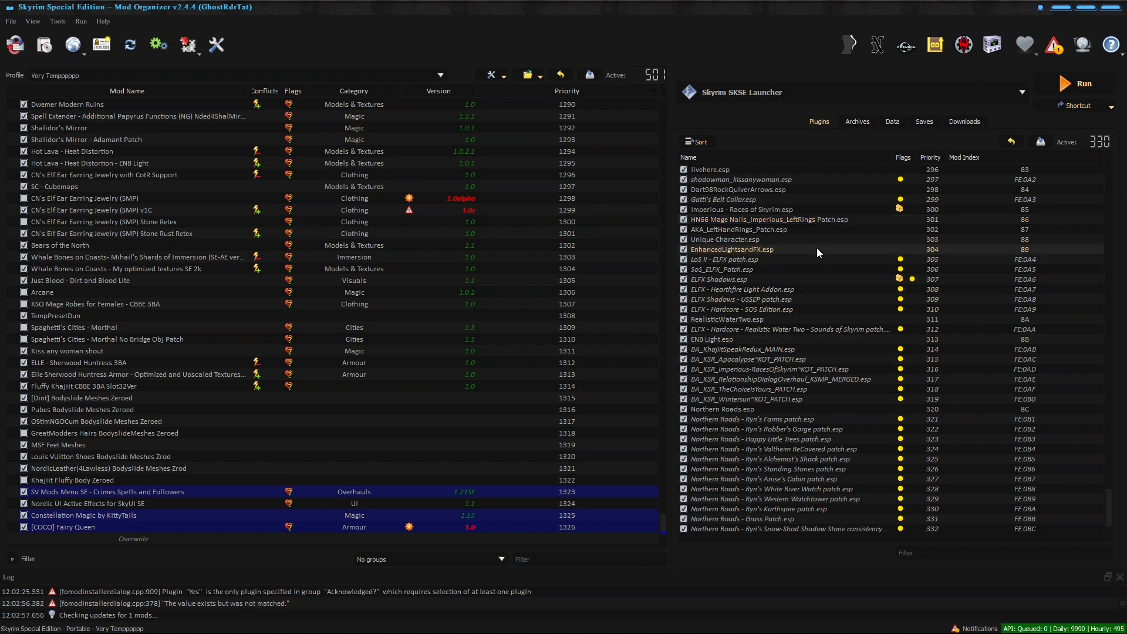
pyautogui.click(724, 210)
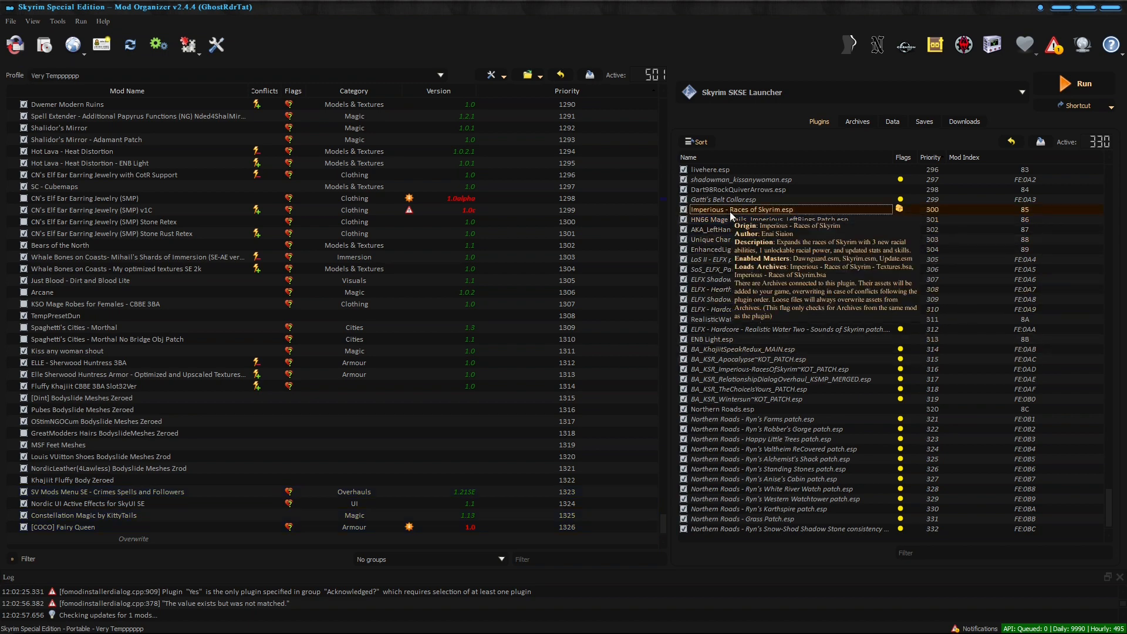
pyautogui.keyDown('shift'); pyautogui.click(752, 530); pyautogui.keyUp('shift')
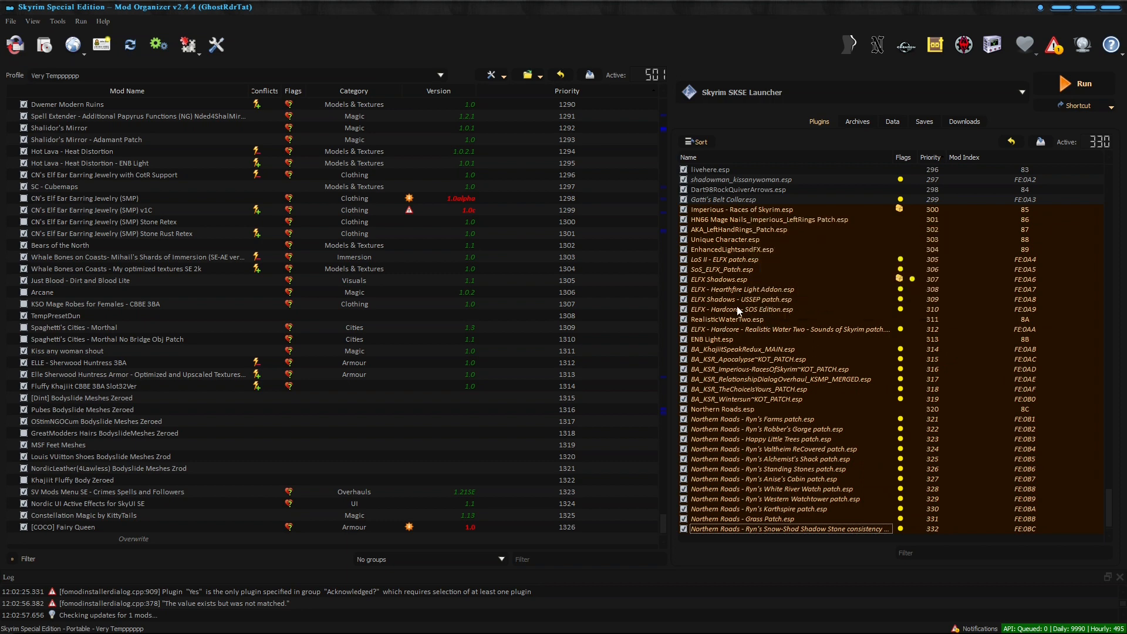
pyautogui.rightClick(740, 302)
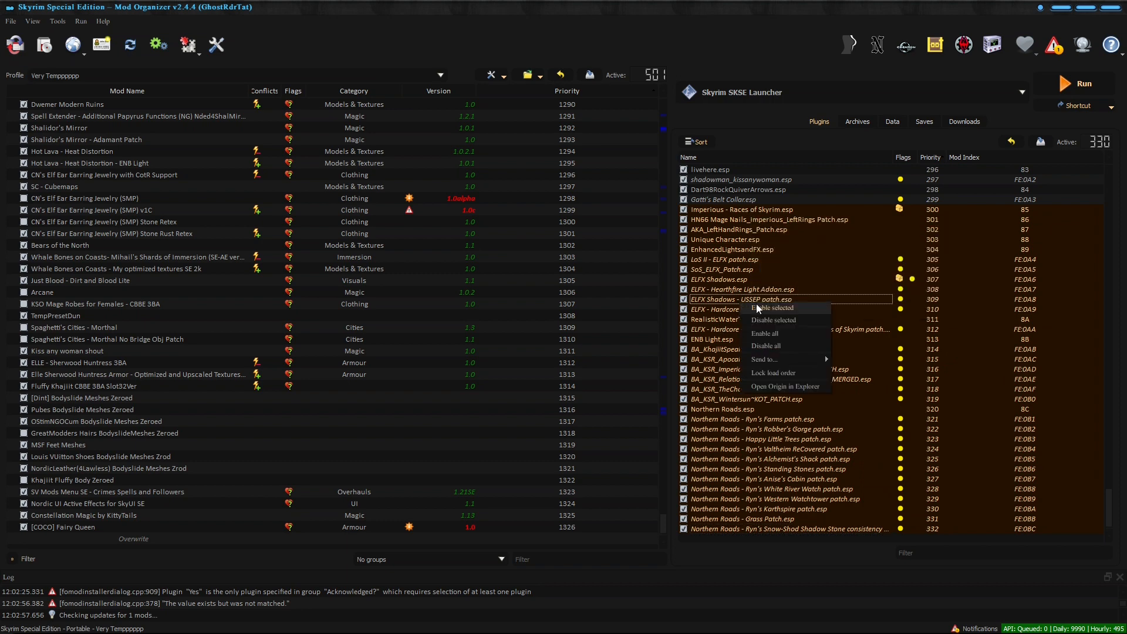
pyautogui.click(774, 373)
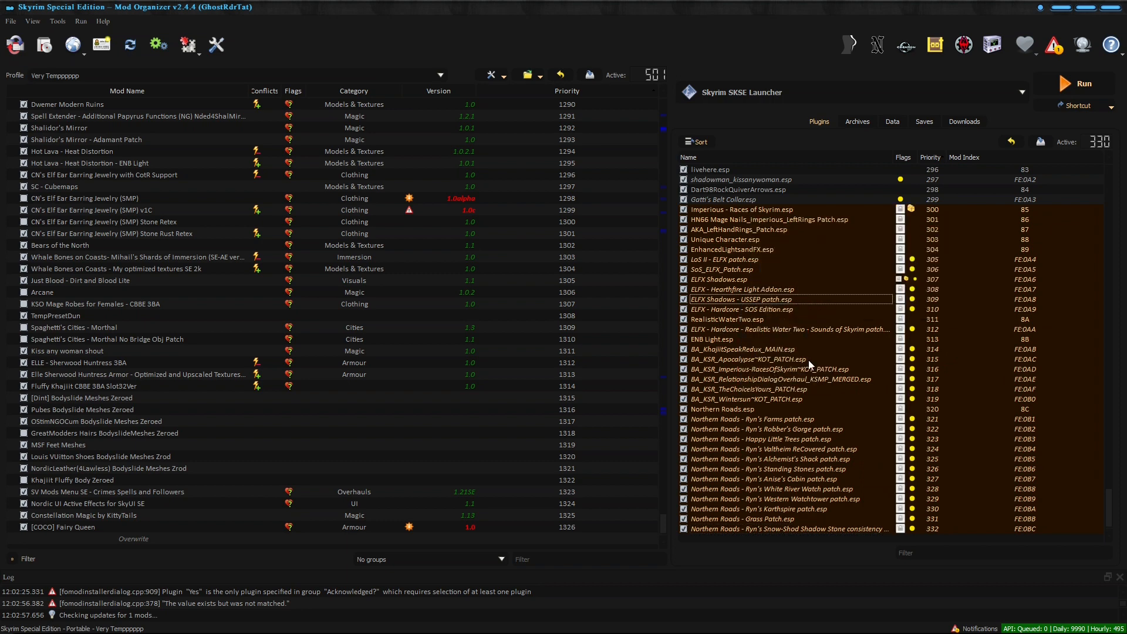
# Sort the plugins in LOOT, apply the sorted load order, and close LOOT.
pyautogui.click(936, 44)
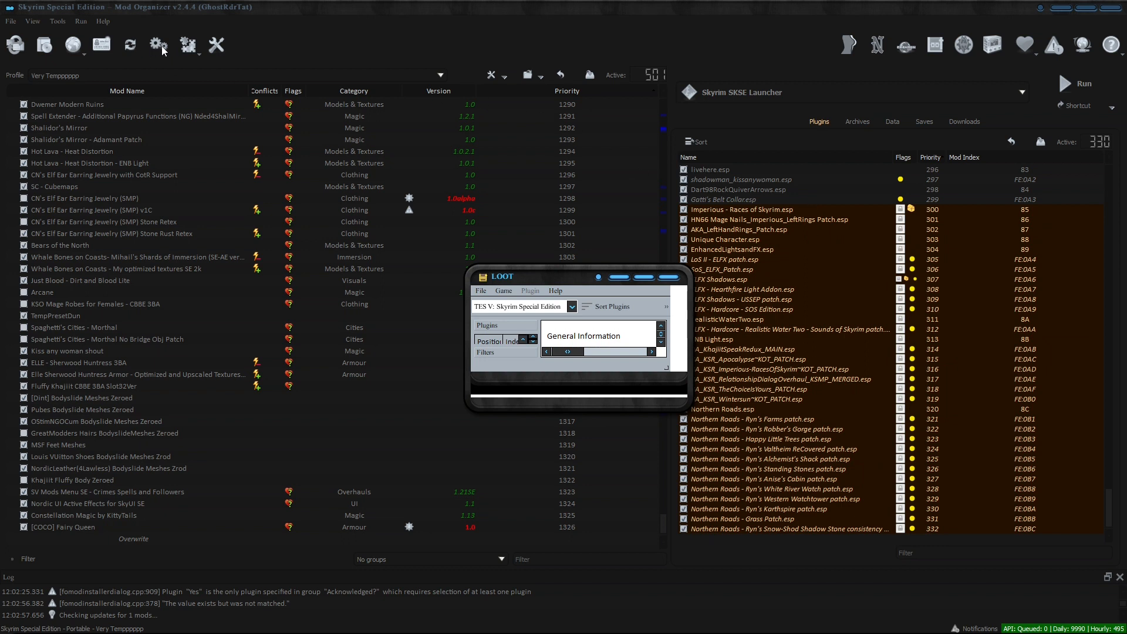
pyautogui.click(596, 308)
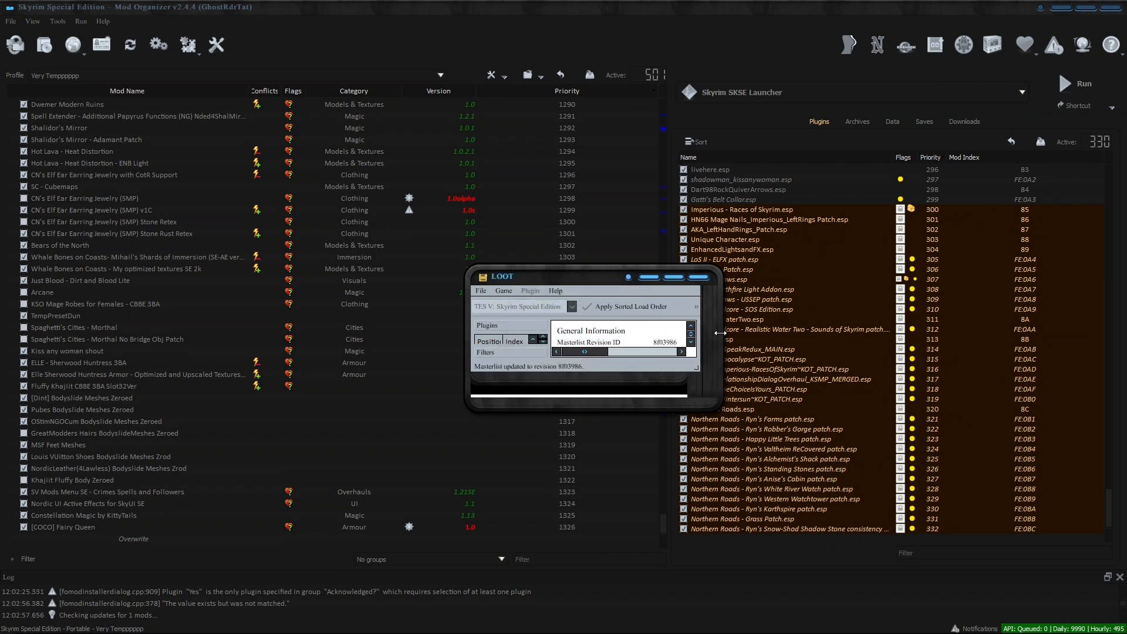
pyautogui.click(633, 311)
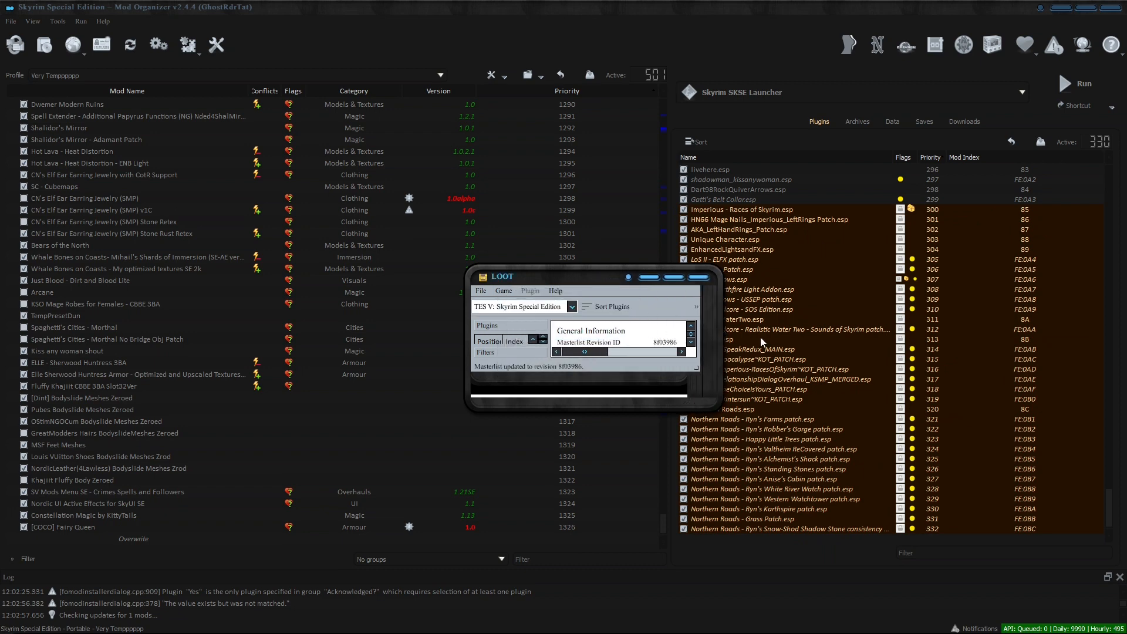
pyautogui.click(701, 278)
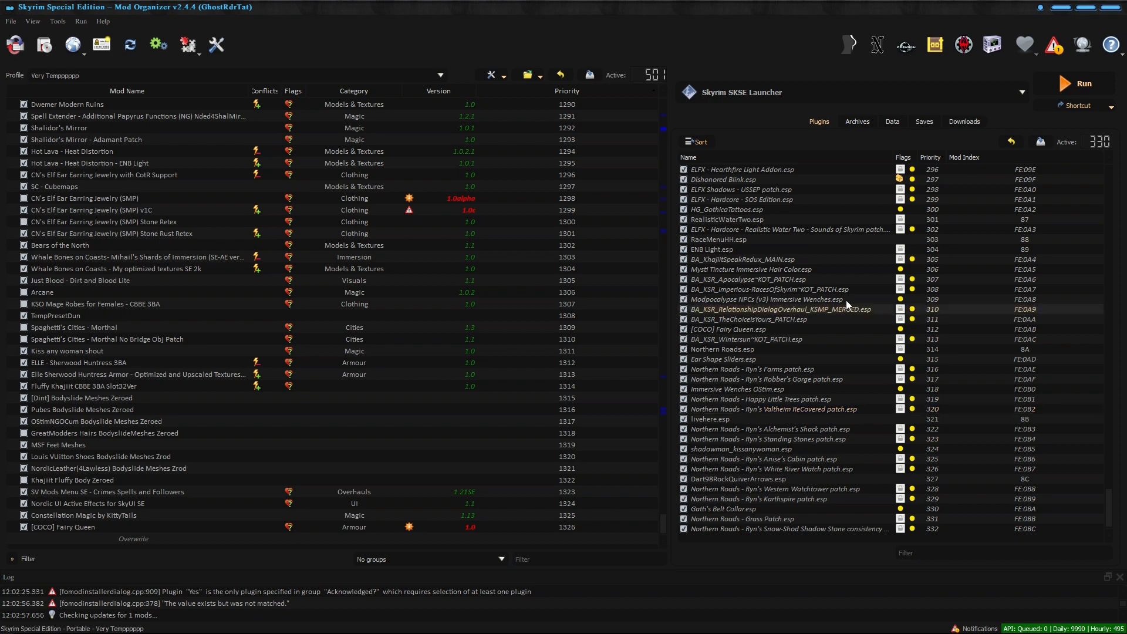
# Unlock the load order of every locked plugin from Imperious - Races of Skyrim.esp to the last Northern Roads patch, skipping the unlocked ones between them.
pyautogui.scroll(12, 827, 344)
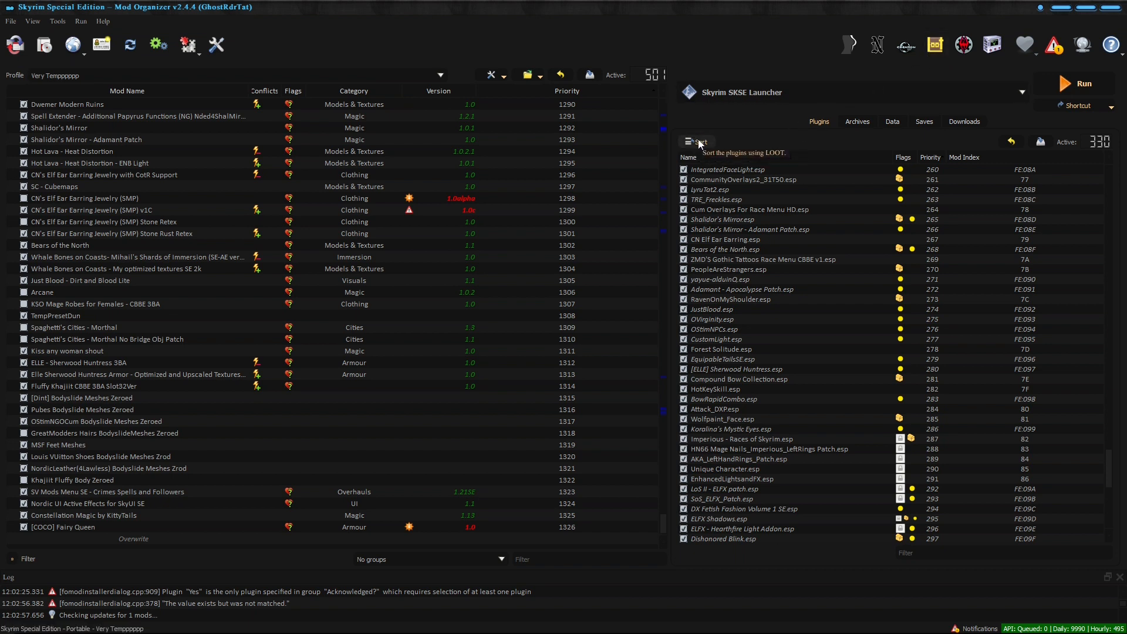
pyautogui.scroll(-2, 951, 351)
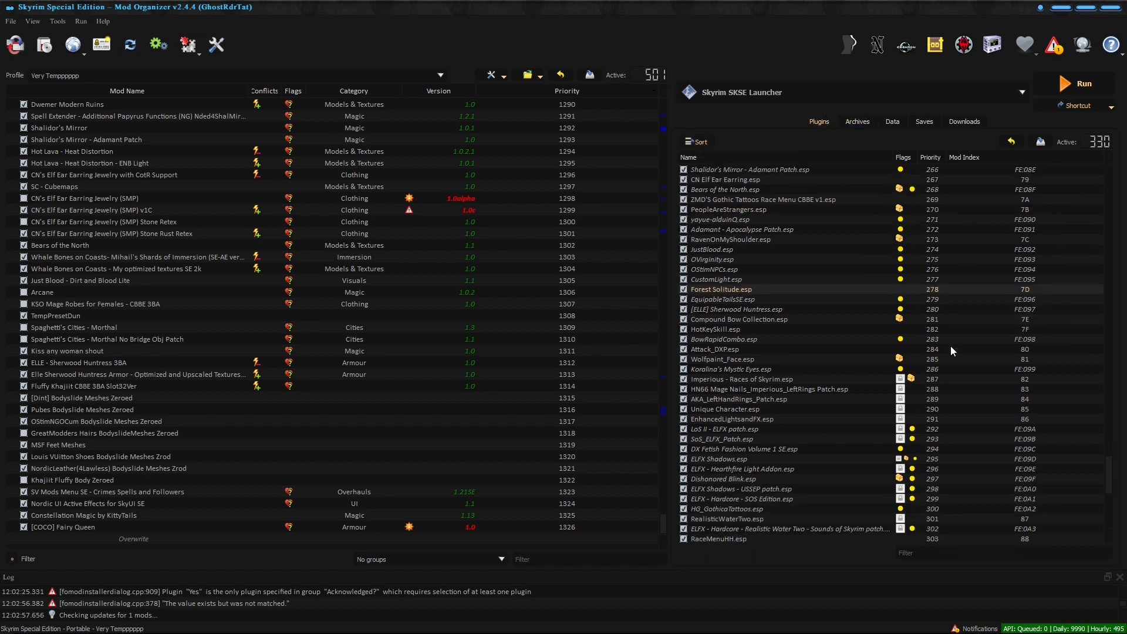
pyautogui.scroll(-2, 950, 346)
pyautogui.click(813, 320)
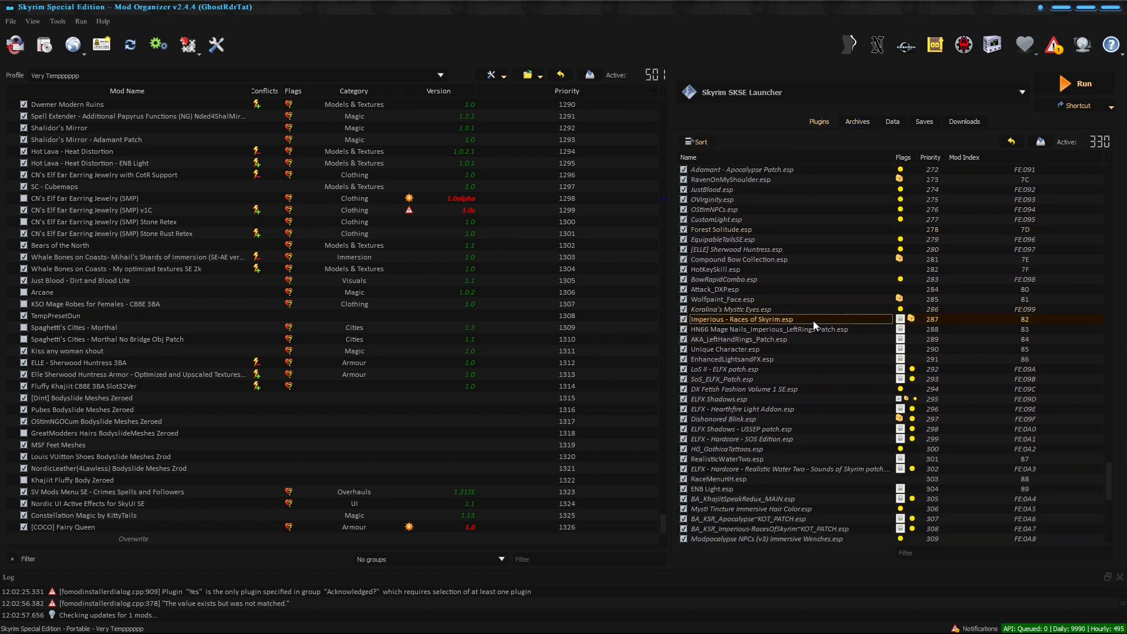
pyautogui.moveTo(813, 320); pyautogui.dragTo(808, 379)
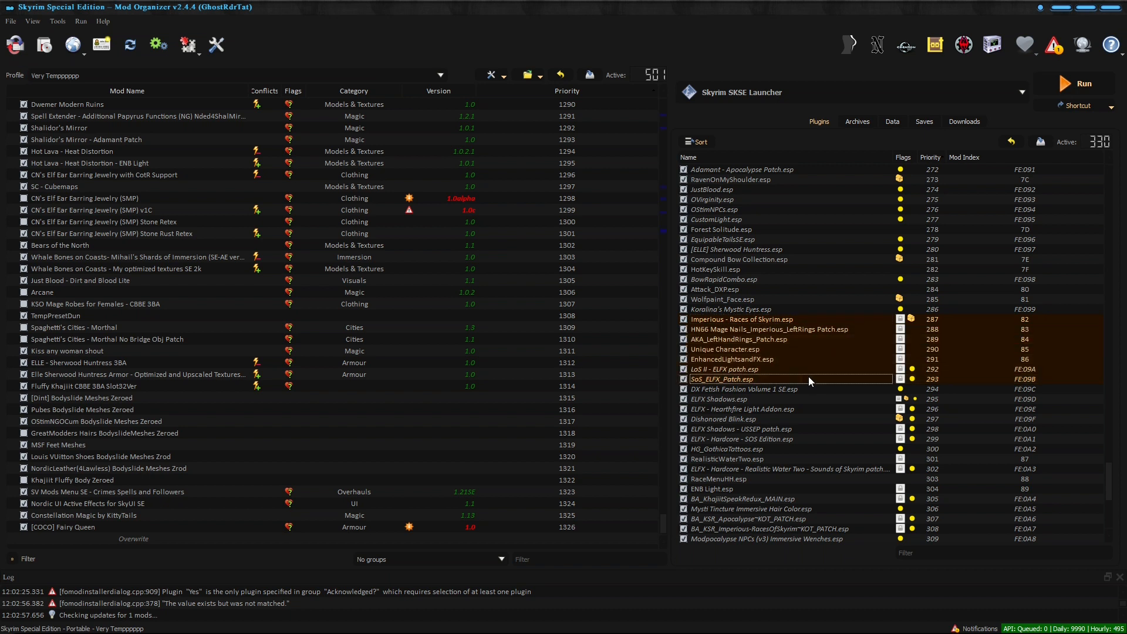
pyautogui.keyDown('ctrl'); pyautogui.click(804, 398); pyautogui.keyUp('ctrl')
pyautogui.keyDown('ctrl'); pyautogui.click(803, 409); pyautogui.keyUp('ctrl')
pyautogui.keyDown('ctrl'); pyautogui.click(799, 427); pyautogui.keyUp('ctrl')
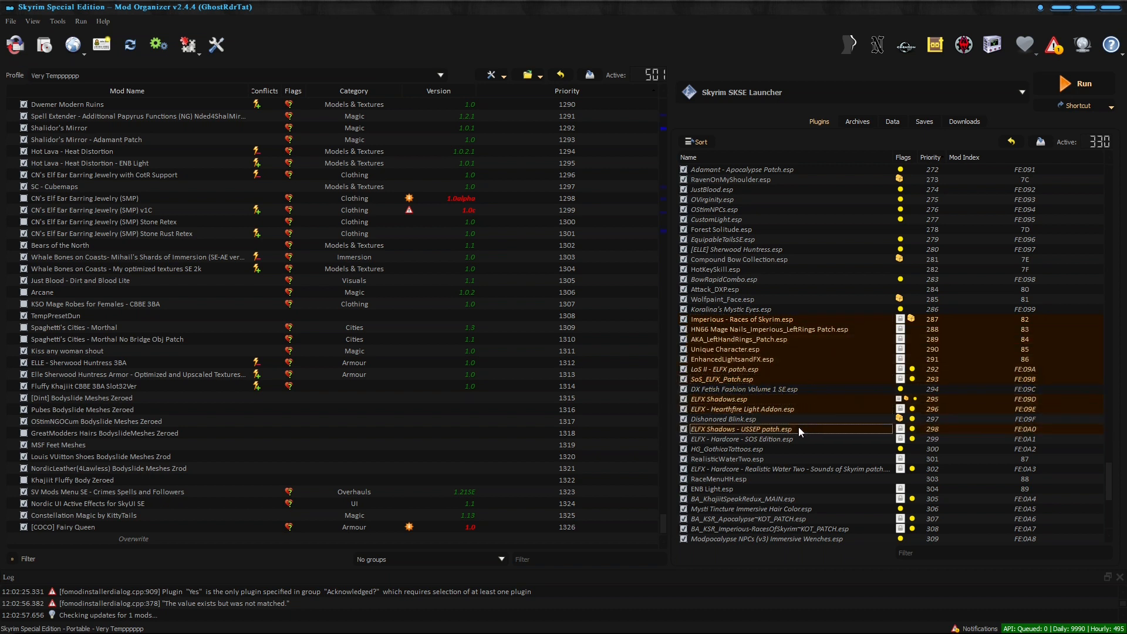
pyautogui.keyDown('ctrl'); pyautogui.click(798, 438); pyautogui.keyUp('ctrl')
pyautogui.scroll(-3, 798, 438)
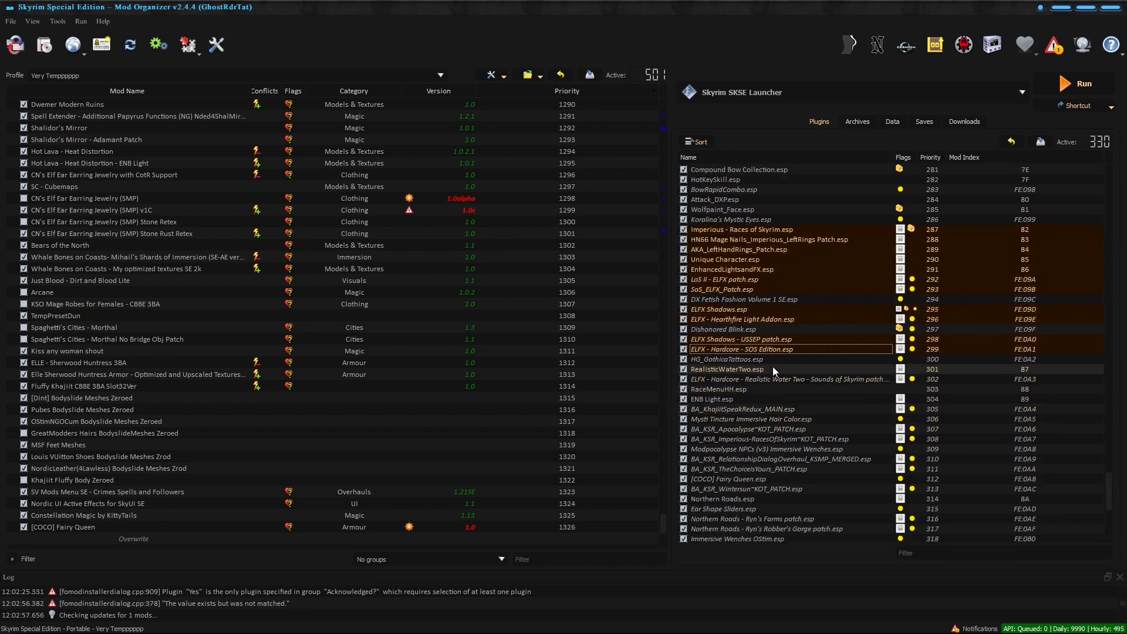
pyautogui.keyDown('ctrl'); pyautogui.click(772, 368); pyautogui.keyUp('ctrl')
pyautogui.keyDown('ctrl'); pyautogui.click(779, 382); pyautogui.keyUp('ctrl')
pyautogui.keyDown('ctrl'); pyautogui.click(783, 401); pyautogui.keyUp('ctrl')
pyautogui.keyDown('ctrl'); pyautogui.click(783, 411); pyautogui.keyUp('ctrl')
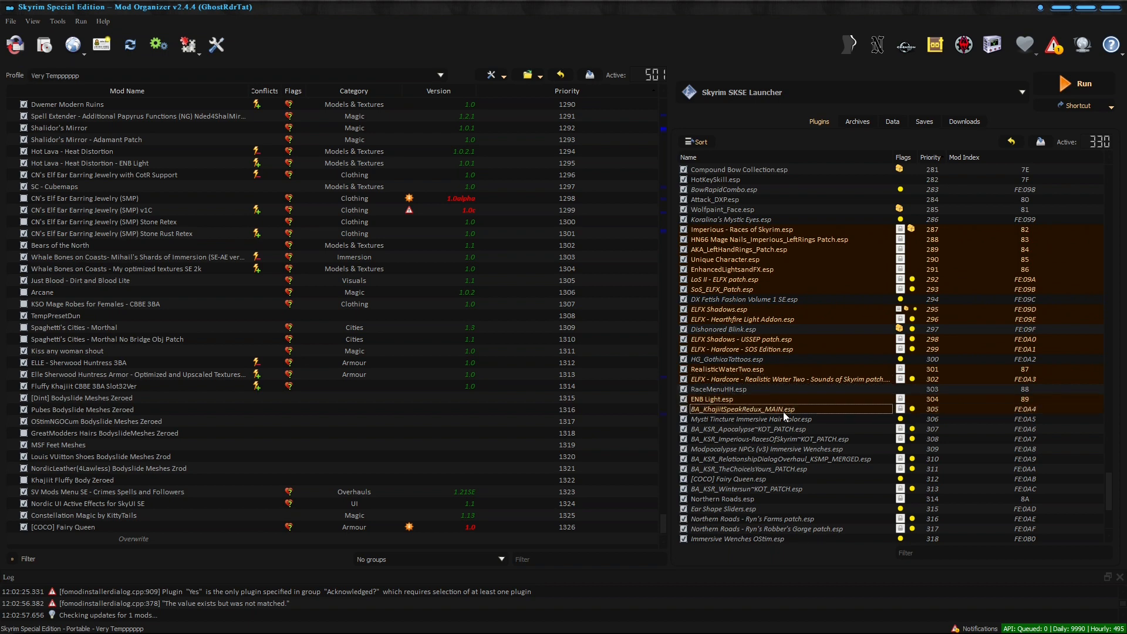
pyautogui.keyDown('ctrl'); pyautogui.click(790, 429); pyautogui.keyUp('ctrl')
pyautogui.keyDown('ctrl'); pyautogui.click(794, 437); pyautogui.keyUp('ctrl')
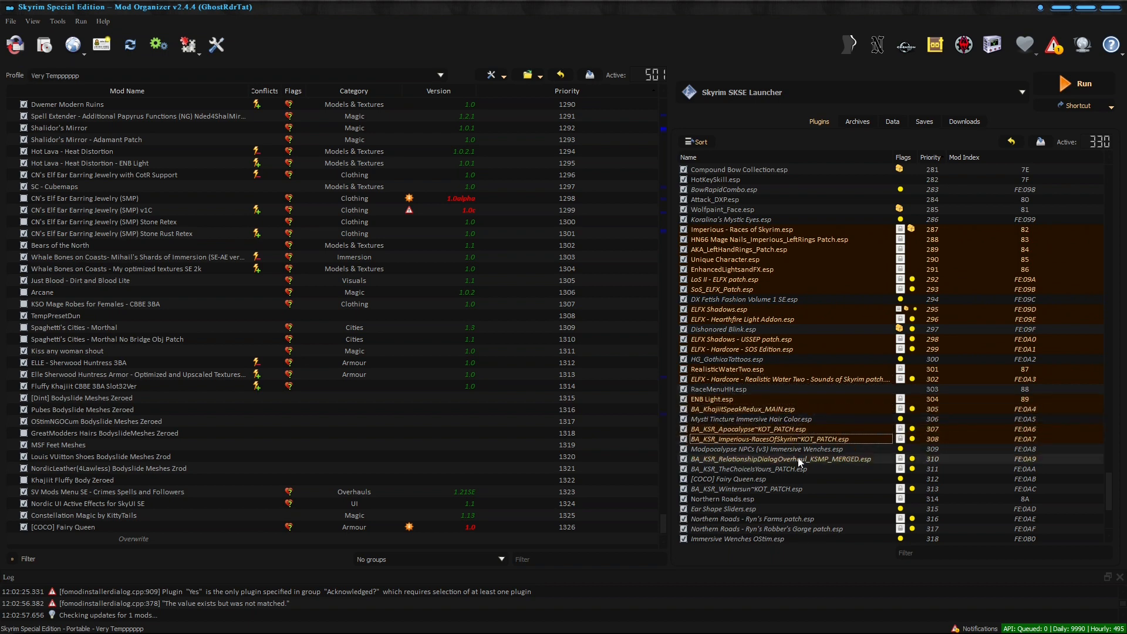
pyautogui.keyDown('ctrl'); pyautogui.click(798, 458); pyautogui.keyUp('ctrl')
pyautogui.keyDown('ctrl'); pyautogui.click(798, 469); pyautogui.keyUp('ctrl')
pyautogui.scroll(-3, 799, 458)
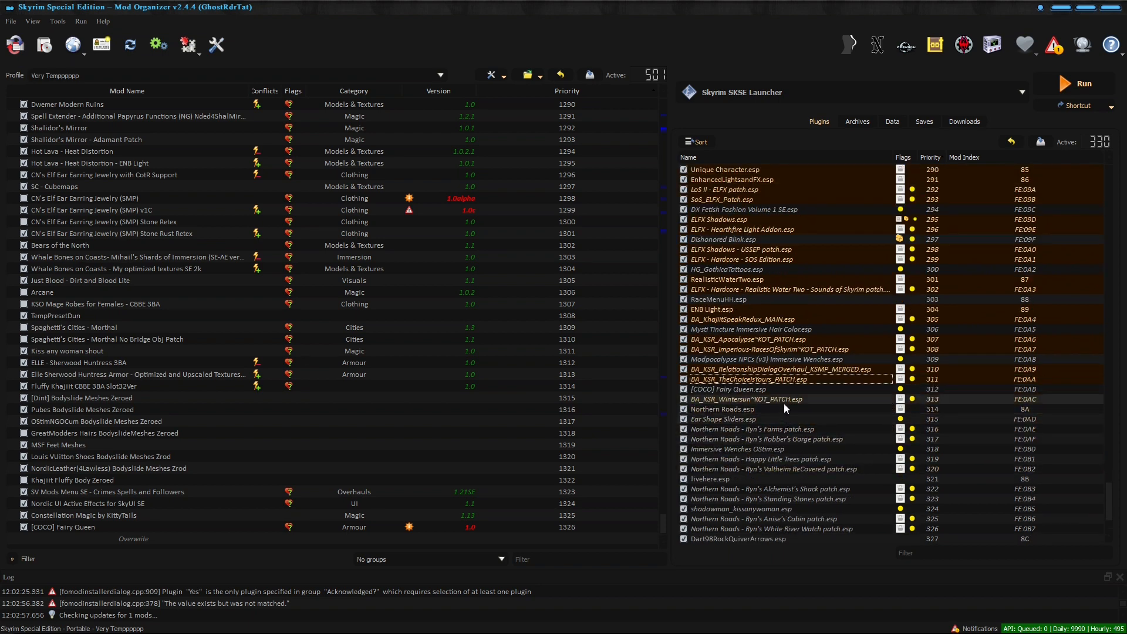
pyautogui.keyDown('ctrl'); pyautogui.click(784, 401); pyautogui.keyUp('ctrl')
pyautogui.keyDown('ctrl'); pyautogui.click(785, 408); pyautogui.keyUp('ctrl')
pyautogui.keyDown('ctrl'); pyautogui.click(788, 429); pyautogui.keyUp('ctrl')
pyautogui.keyDown('ctrl'); pyautogui.click(790, 439); pyautogui.keyUp('ctrl')
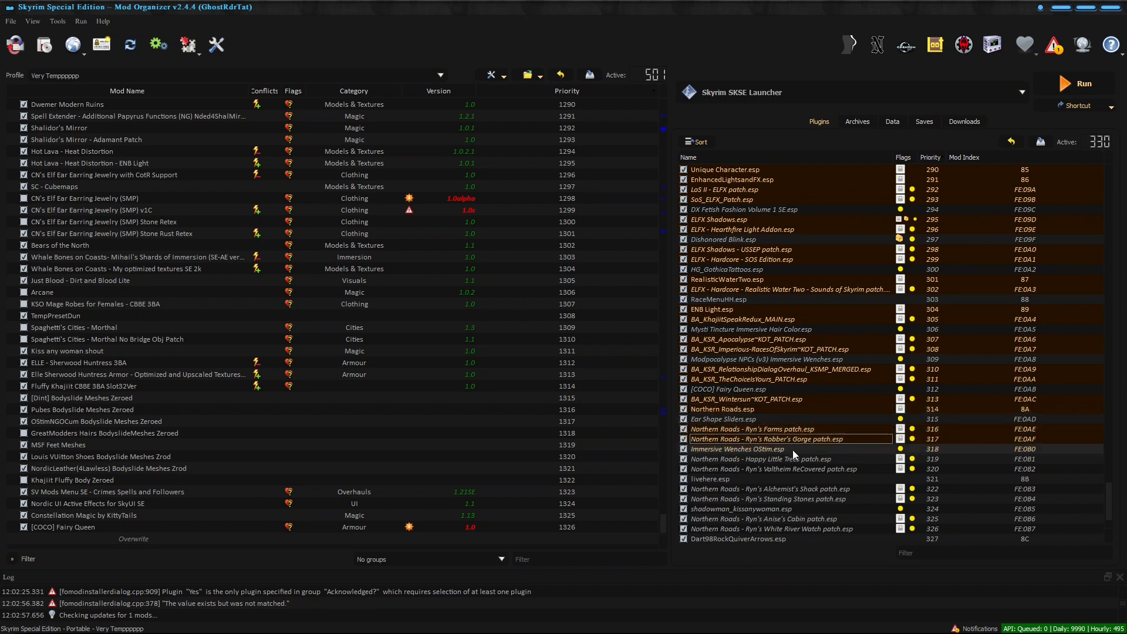
pyautogui.keyDown('ctrl'); pyautogui.click(795, 457); pyautogui.keyUp('ctrl')
pyautogui.keyDown('ctrl'); pyautogui.click(797, 468); pyautogui.keyUp('ctrl')
pyautogui.scroll(-2, 798, 463)
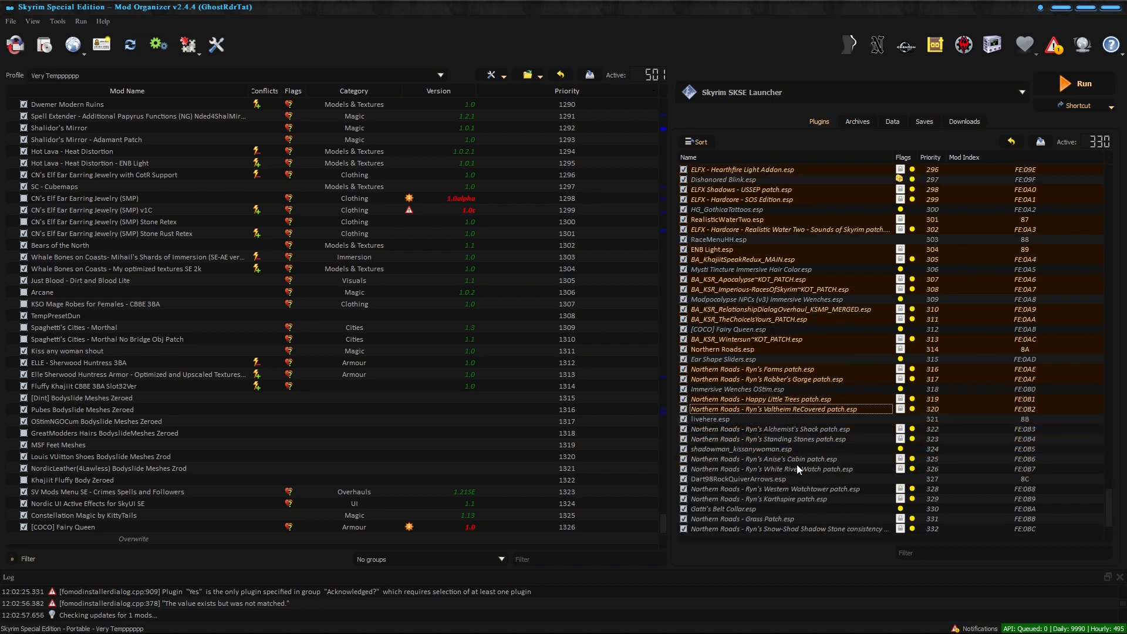
pyautogui.keyDown('ctrl'); pyautogui.click(796, 431); pyautogui.keyUp('ctrl')
pyautogui.keyDown('ctrl'); pyautogui.click(798, 440); pyautogui.keyUp('ctrl')
pyautogui.keyDown('ctrl'); pyautogui.click(799, 460); pyautogui.keyUp('ctrl')
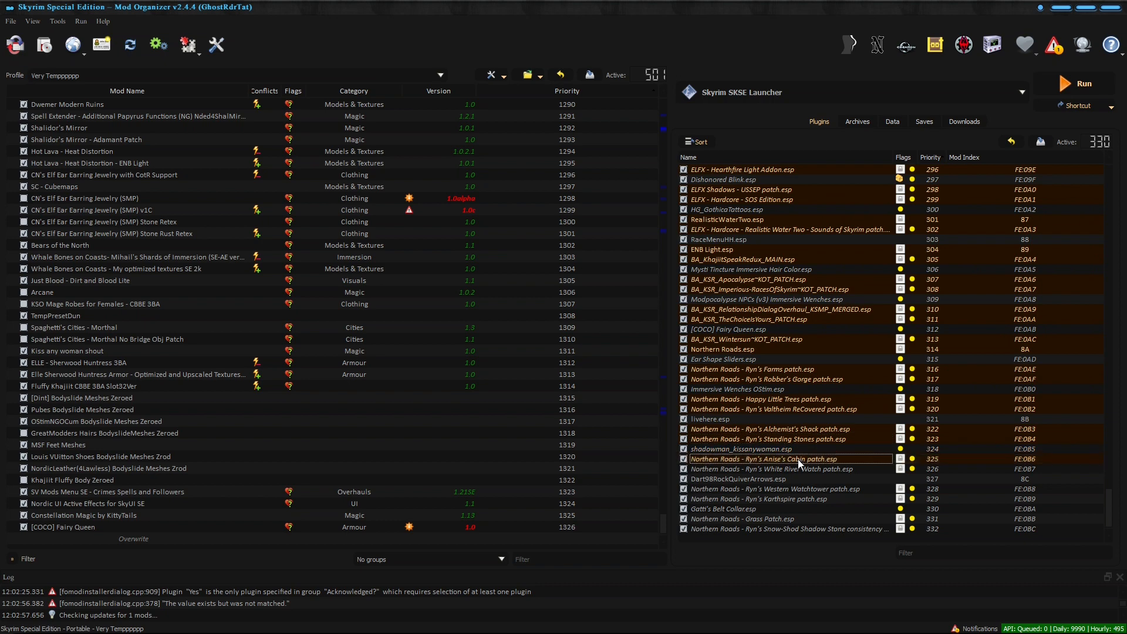
pyautogui.keyDown('ctrl'); pyautogui.click(800, 469); pyautogui.keyUp('ctrl')
pyautogui.keyDown('ctrl'); pyautogui.click(802, 489); pyautogui.keyUp('ctrl')
pyautogui.keyDown('ctrl'); pyautogui.click(802, 499); pyautogui.keyUp('ctrl')
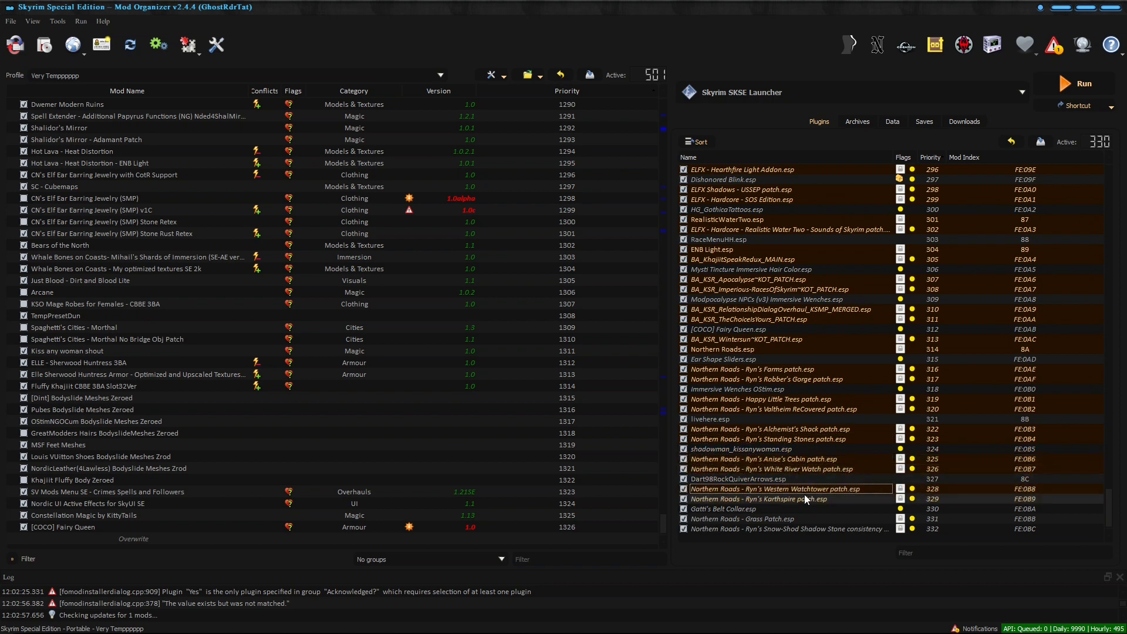
pyautogui.keyDown('ctrl'); pyautogui.click(805, 516); pyautogui.keyUp('ctrl')
pyautogui.keyDown('ctrl'); pyautogui.click(809, 529); pyautogui.keyUp('ctrl')
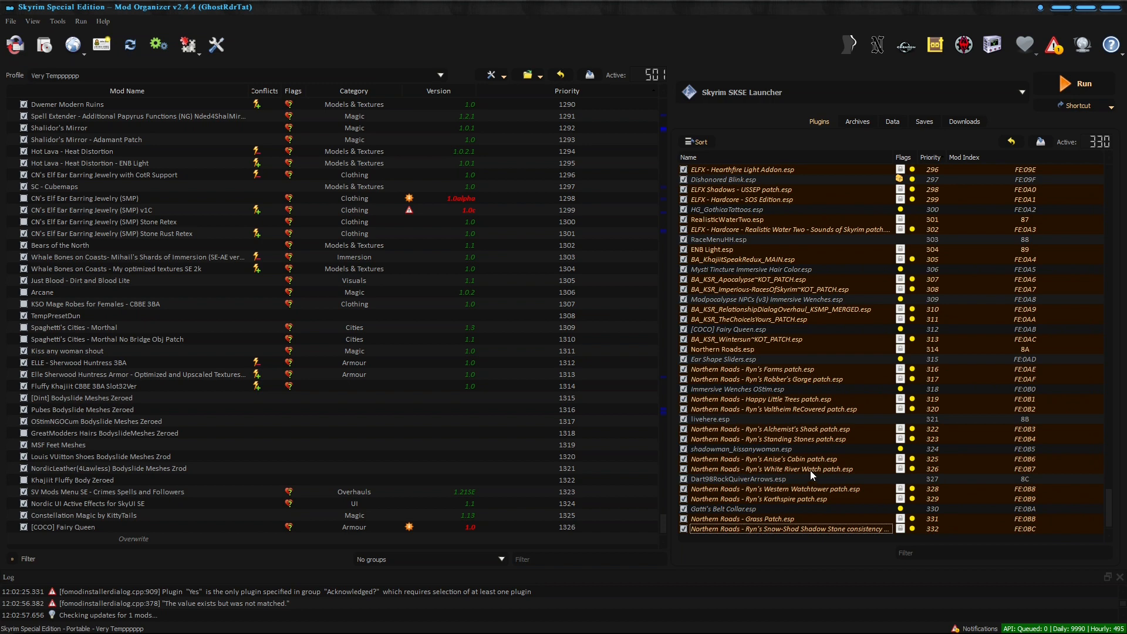
pyautogui.scroll(6, 811, 470)
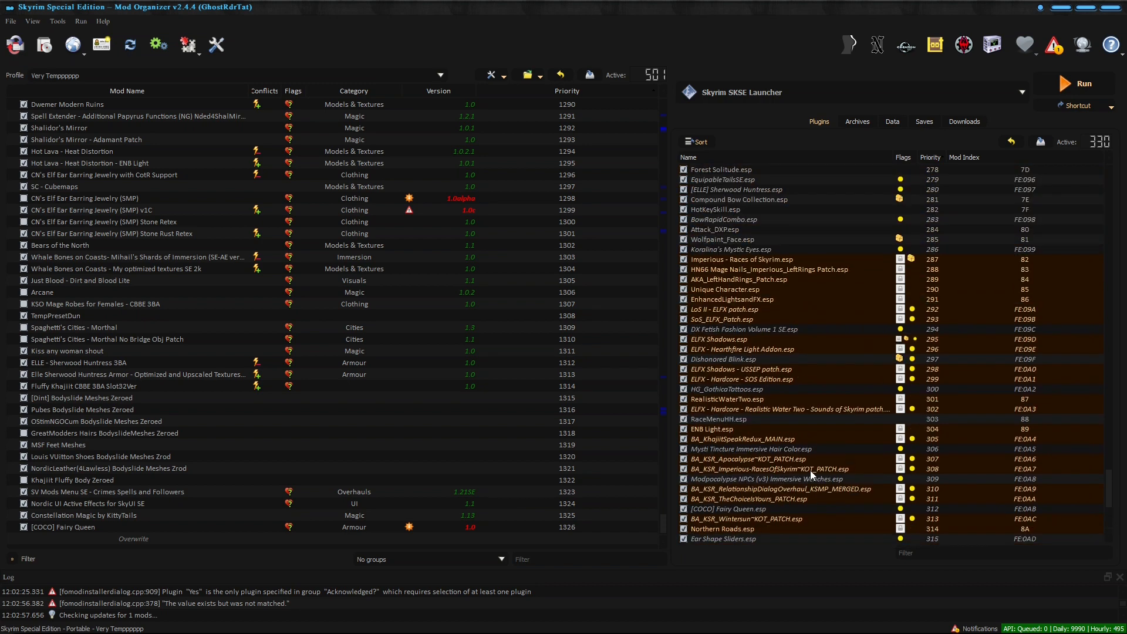
pyautogui.rightClick(777, 262)
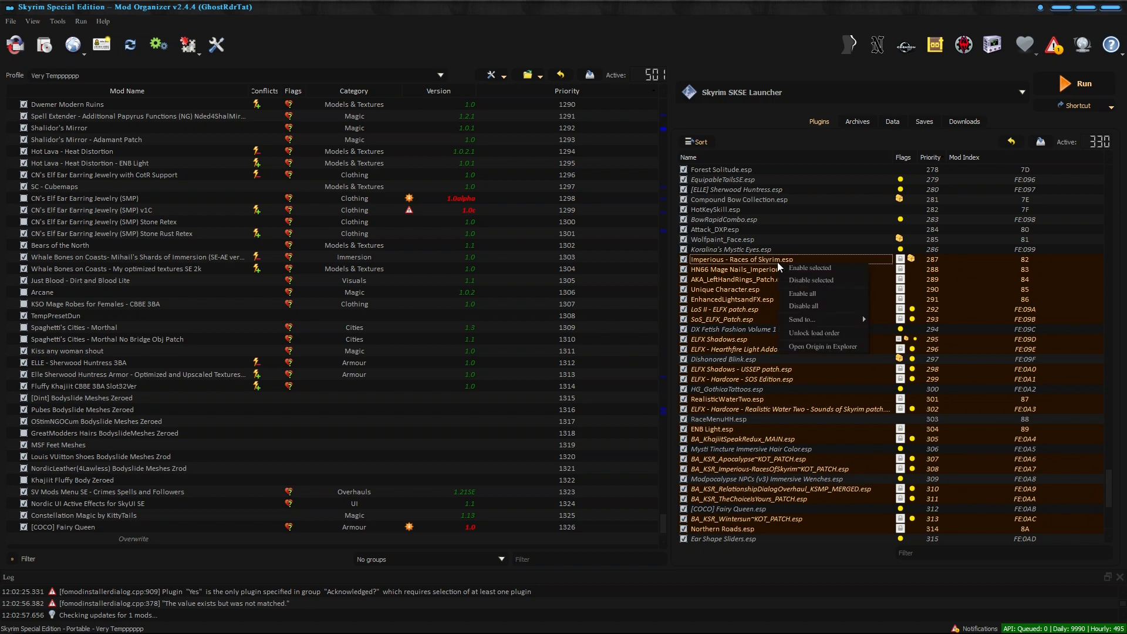
pyautogui.click(802, 333)
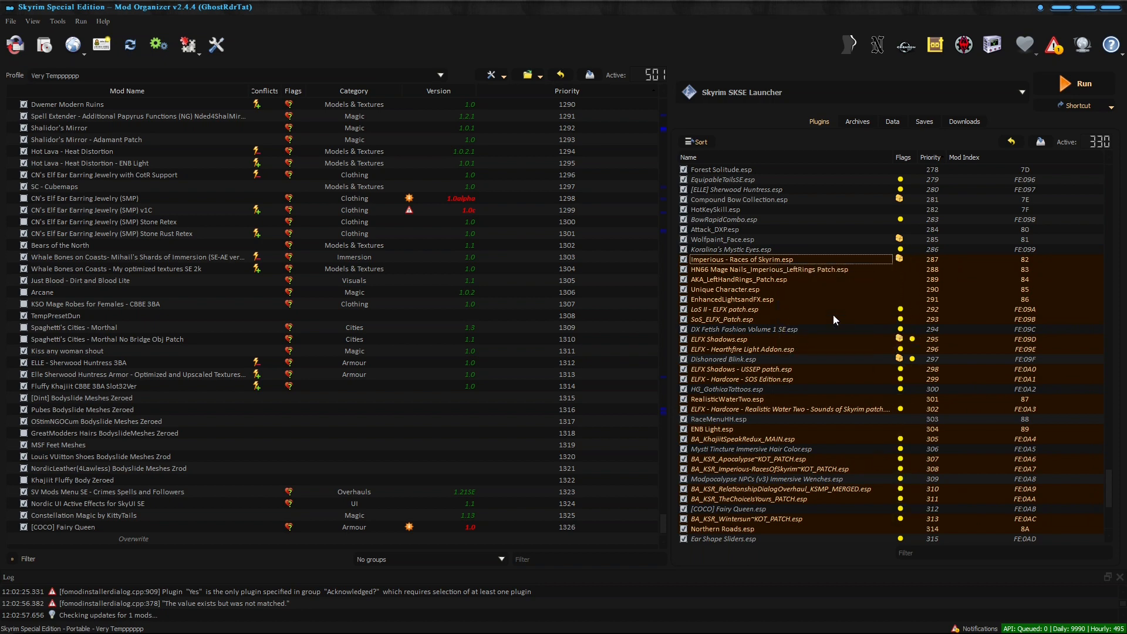
# Move the selected plugins, from Imperious - Races of Skyrim.esp through the Northern Roads patches, to the end of the load order below Gatti's Belt Collar.esp.
pyautogui.moveTo(759, 264); pyautogui.dragTo(764, 514)
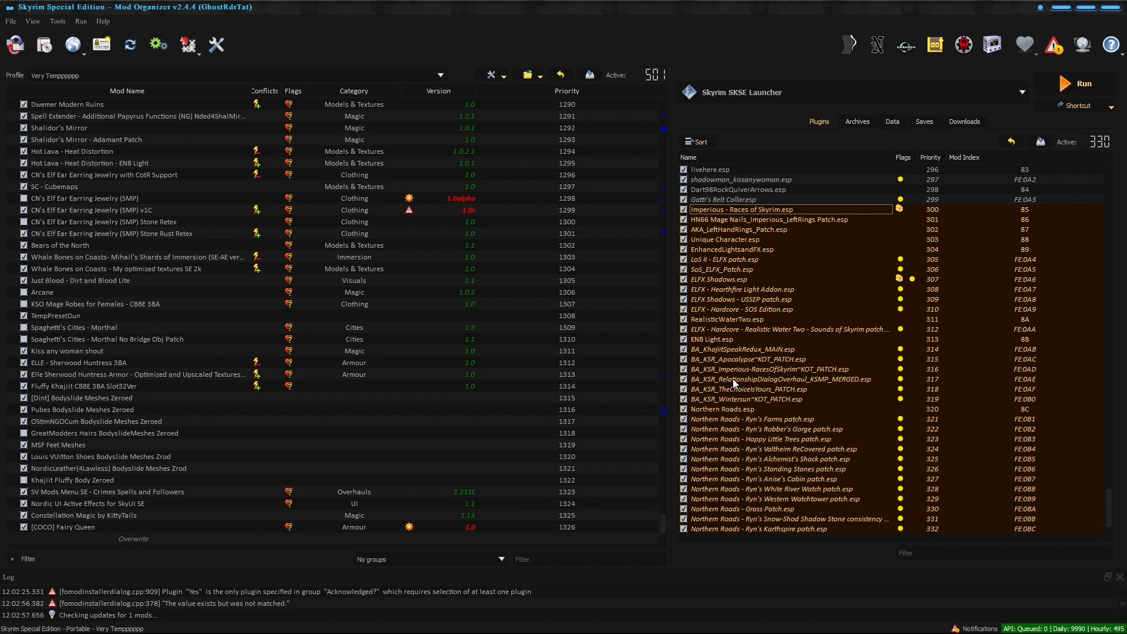
pyautogui.moveTo(733, 380)
pyautogui.moveTo(727, 182)
pyautogui.moveTo(769, 359)
# Move HearthfireMultiKid.esp to just below TKAA.esp in the load order.
pyautogui.moveTo(1109, 514); pyautogui.dragTo(1115, 235)
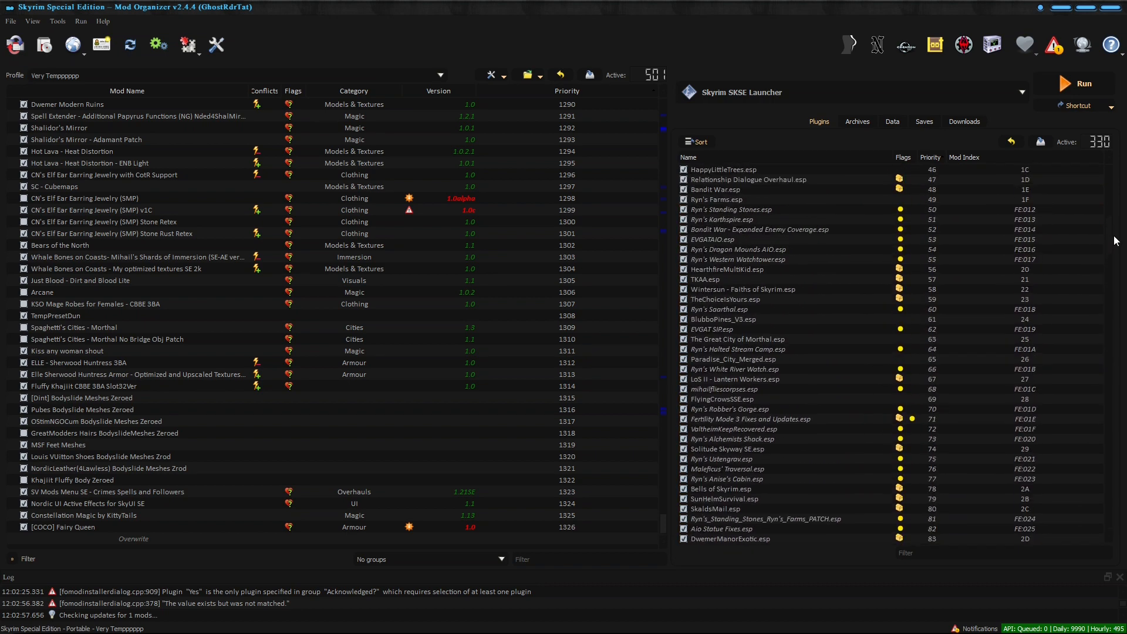
pyautogui.moveTo(707, 270); pyautogui.dragTo(710, 283)
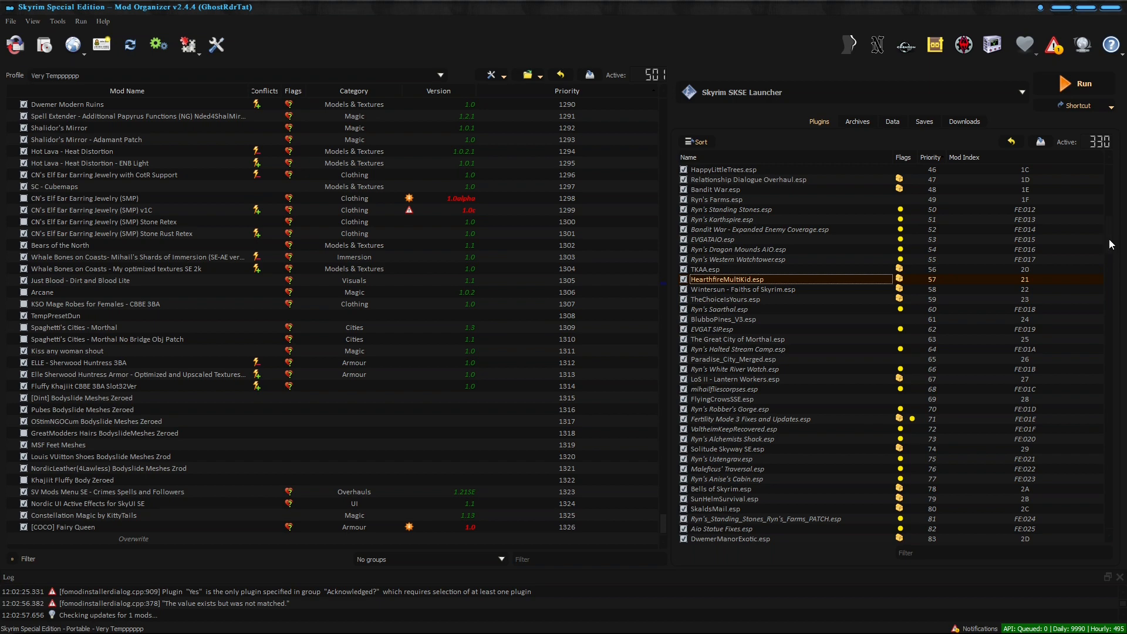
pyautogui.moveTo(1111, 244); pyautogui.dragTo(1110, 508)
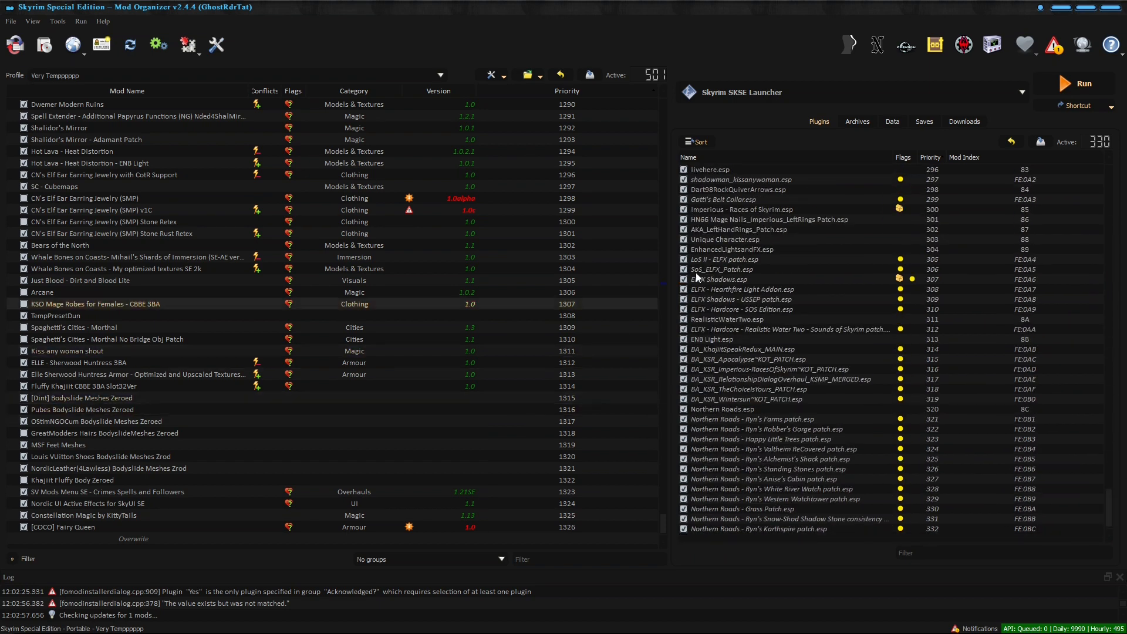
pyautogui.click(473, 210)
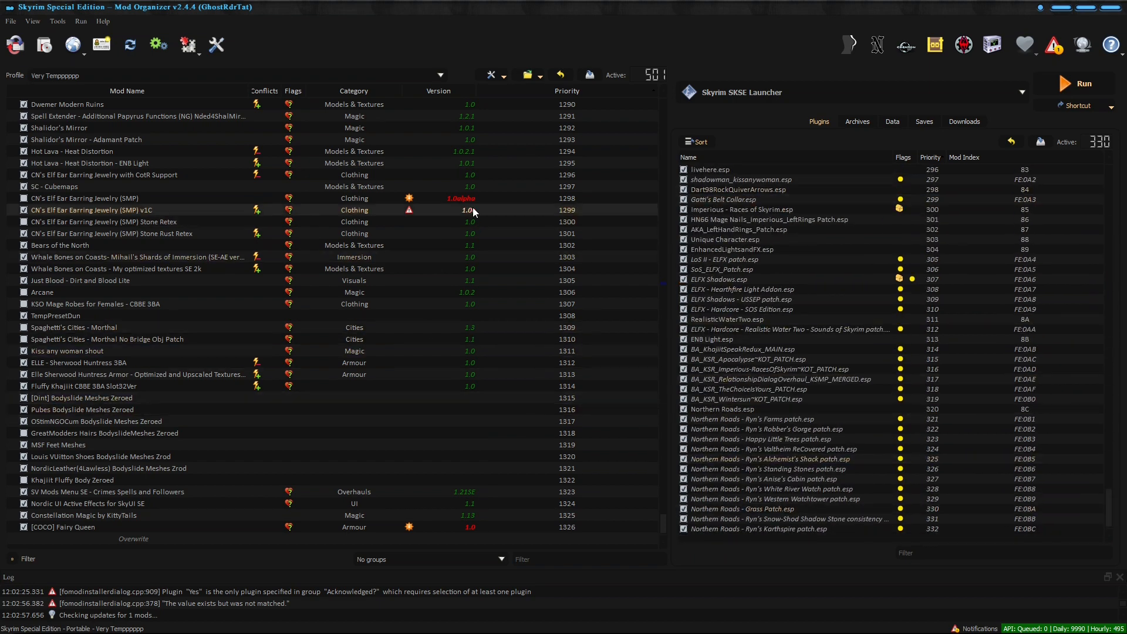
# Launch BodySlide, preview the body, and filter the outfits by "coco" to review the matching Fairy Queen pieces.
pyautogui.click(851, 40)
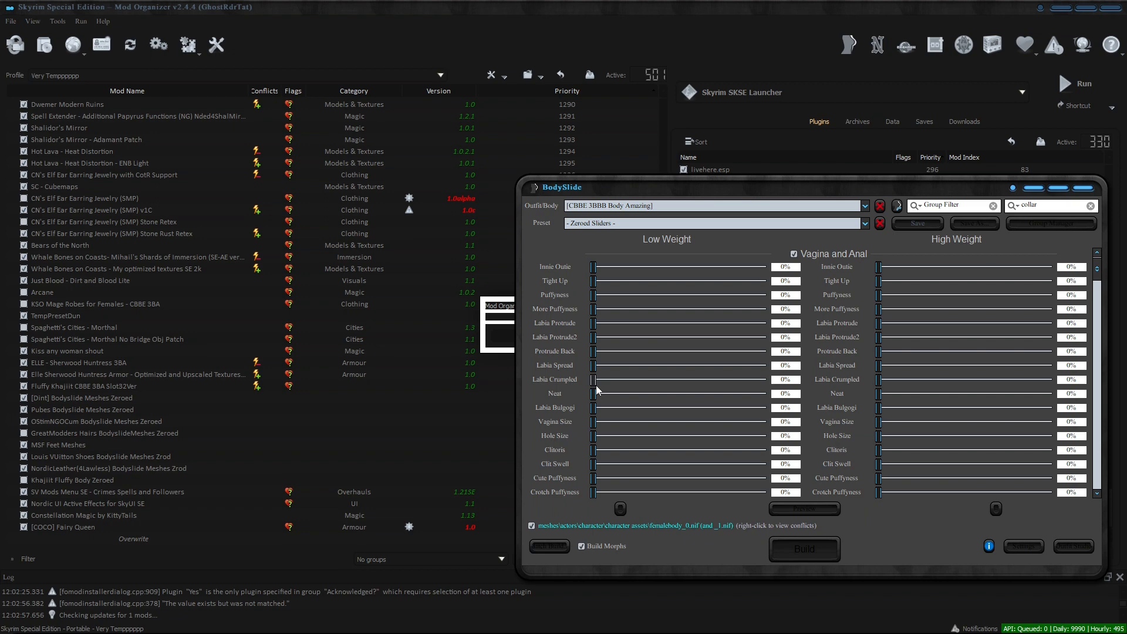
pyautogui.click(786, 511)
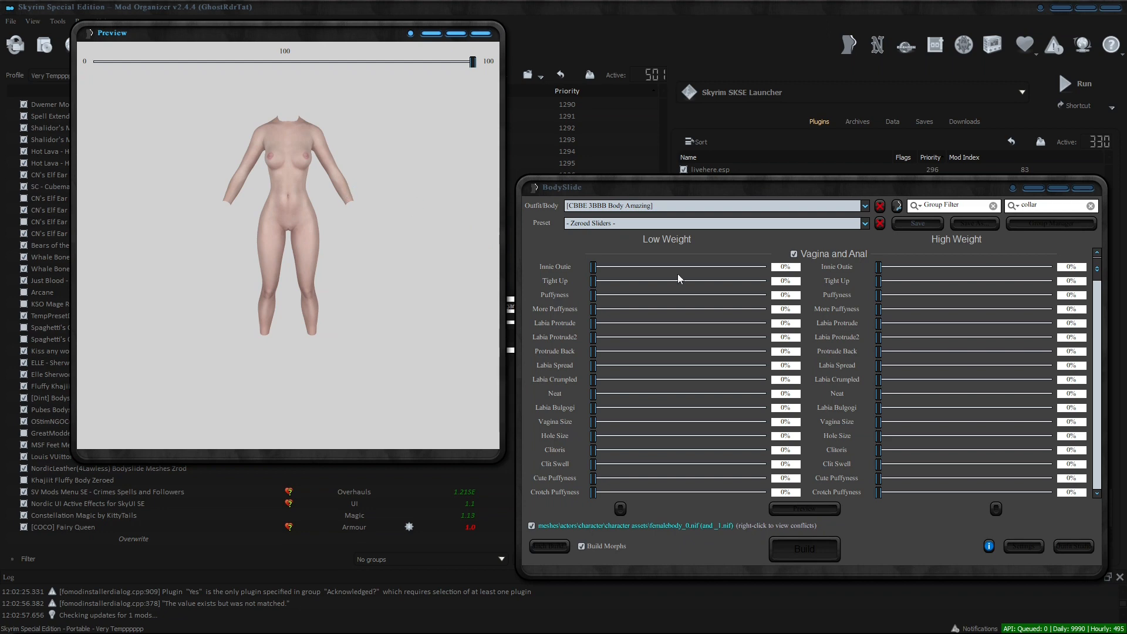
pyautogui.click(1090, 206)
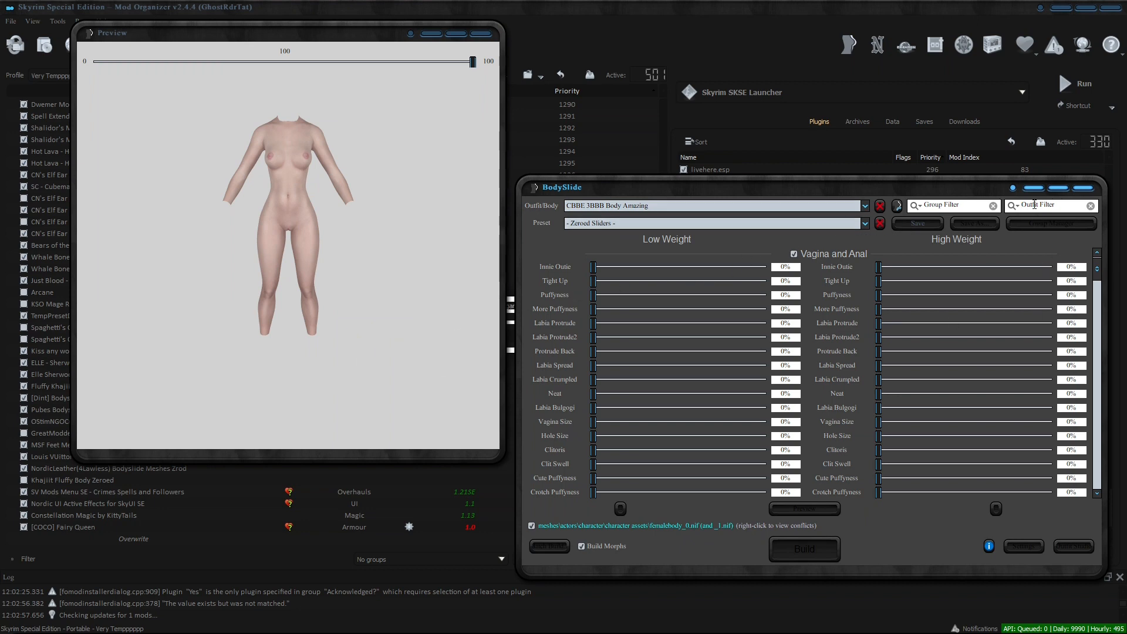
pyautogui.write('coco')
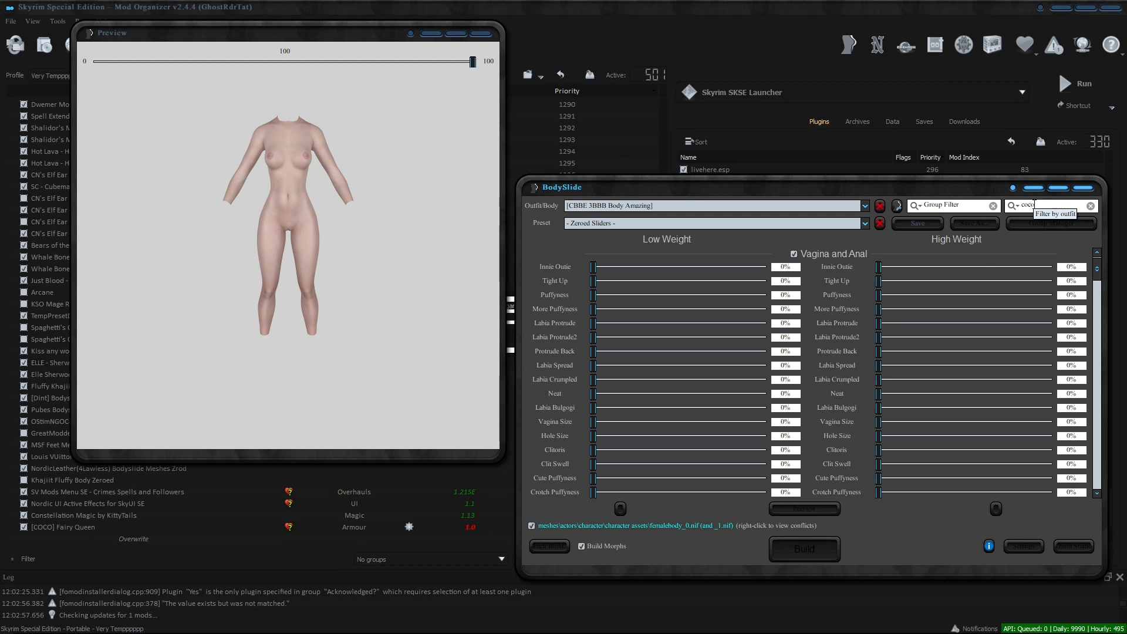
pyautogui.click(866, 206)
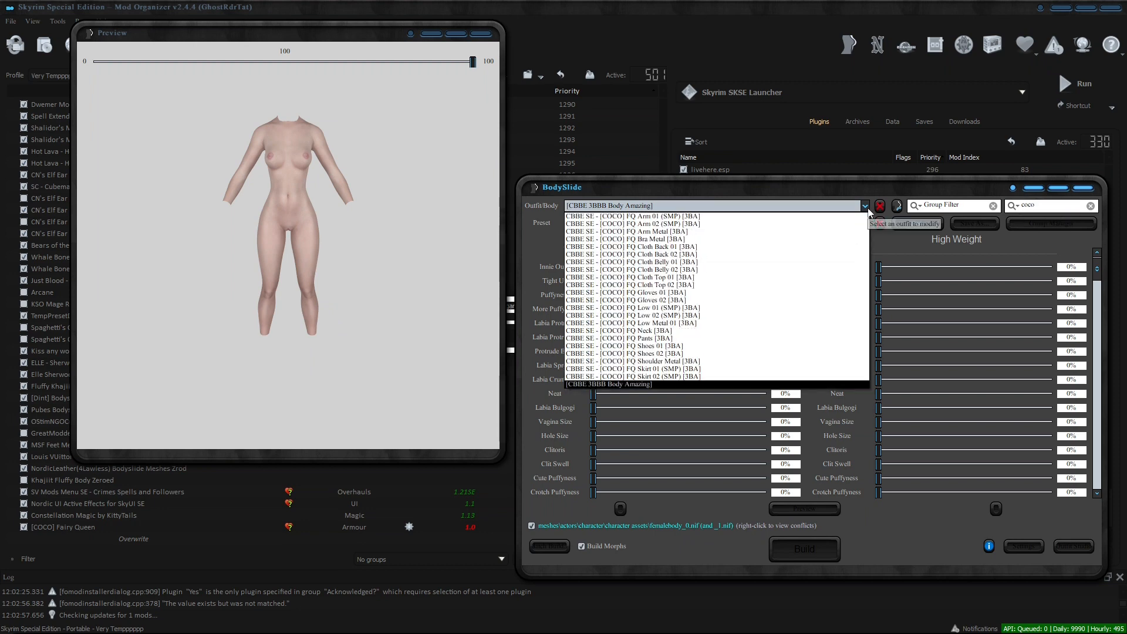
pyautogui.click(865, 206)
# Batch build all checked [COCO] FQ outfits with the Zeroed Sliders preset, and close BodySlide.
pyautogui.click(551, 544)
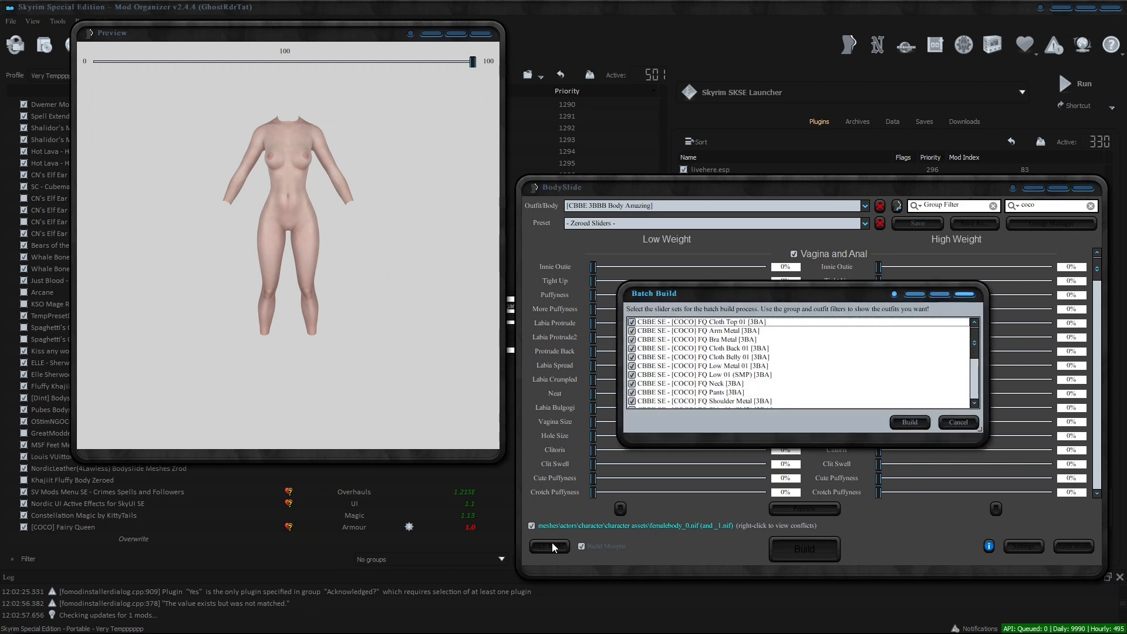
pyautogui.click(909, 422)
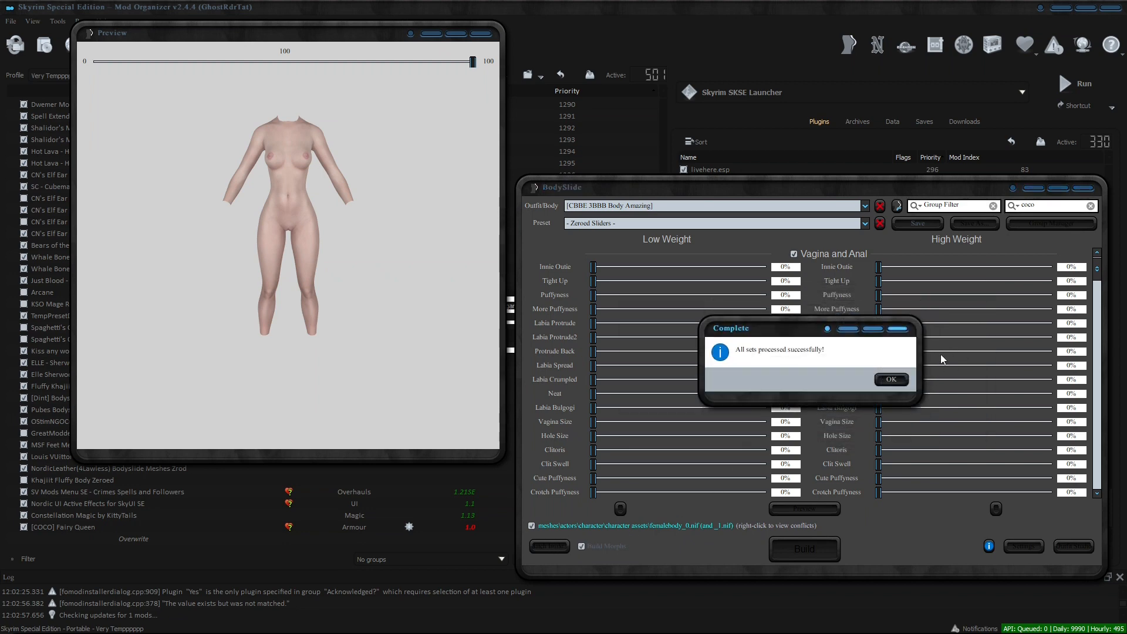
pyautogui.click(892, 380)
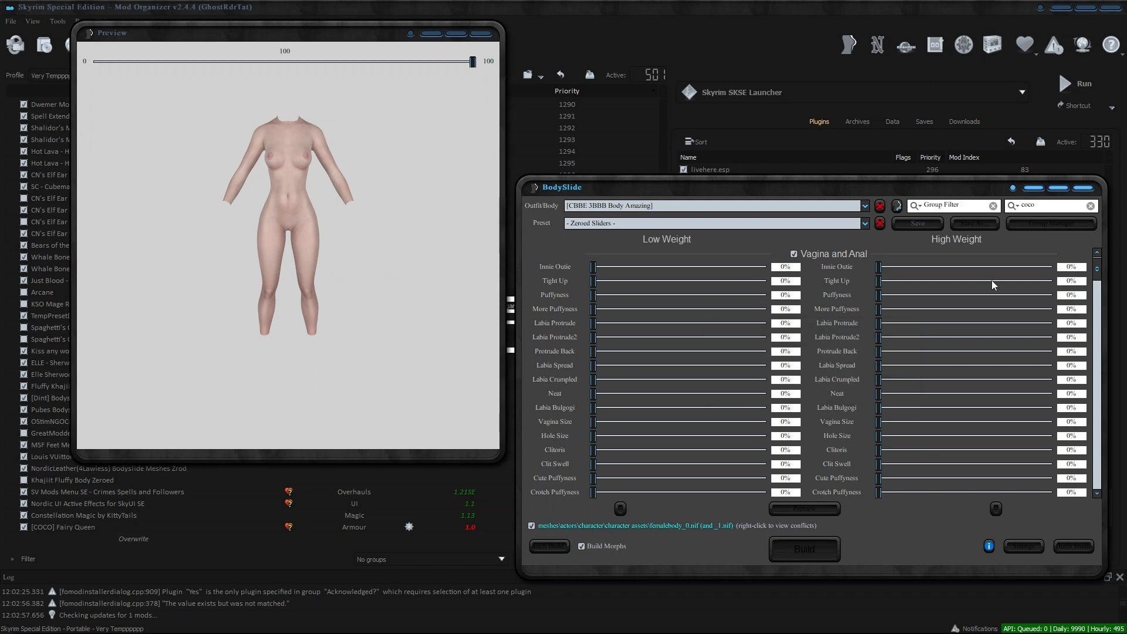
pyautogui.click(1083, 189)
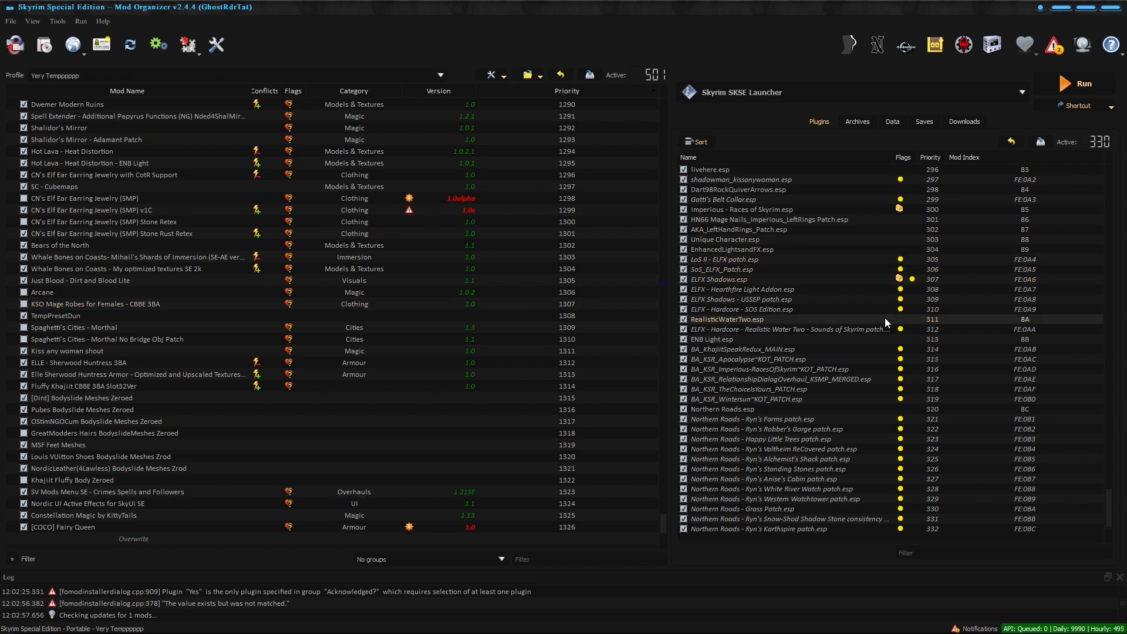
# Review the notifications about the Form 43 plugin and the Overwrite files, and close them.
pyautogui.click(1054, 45)
pyautogui.click(528, 351)
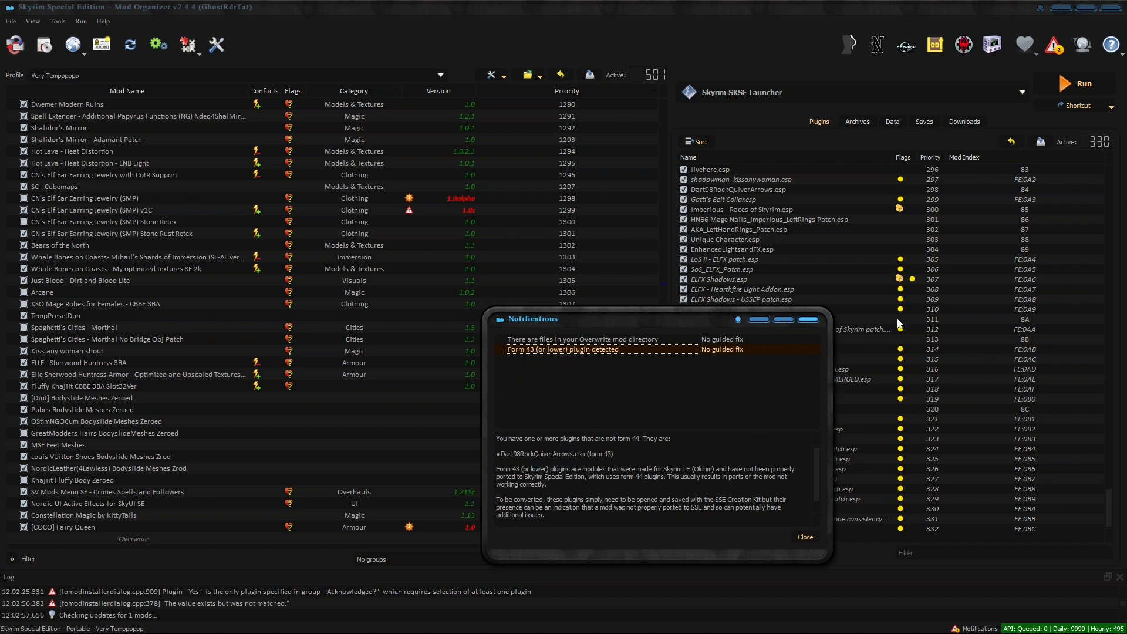
pyautogui.click(549, 340)
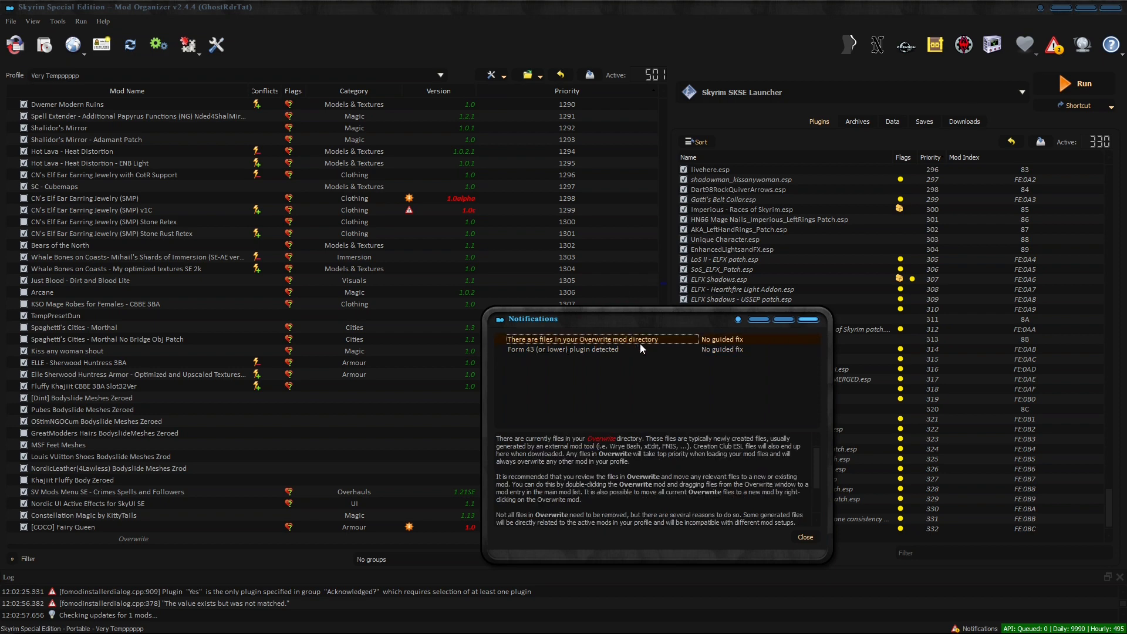
pyautogui.click(809, 320)
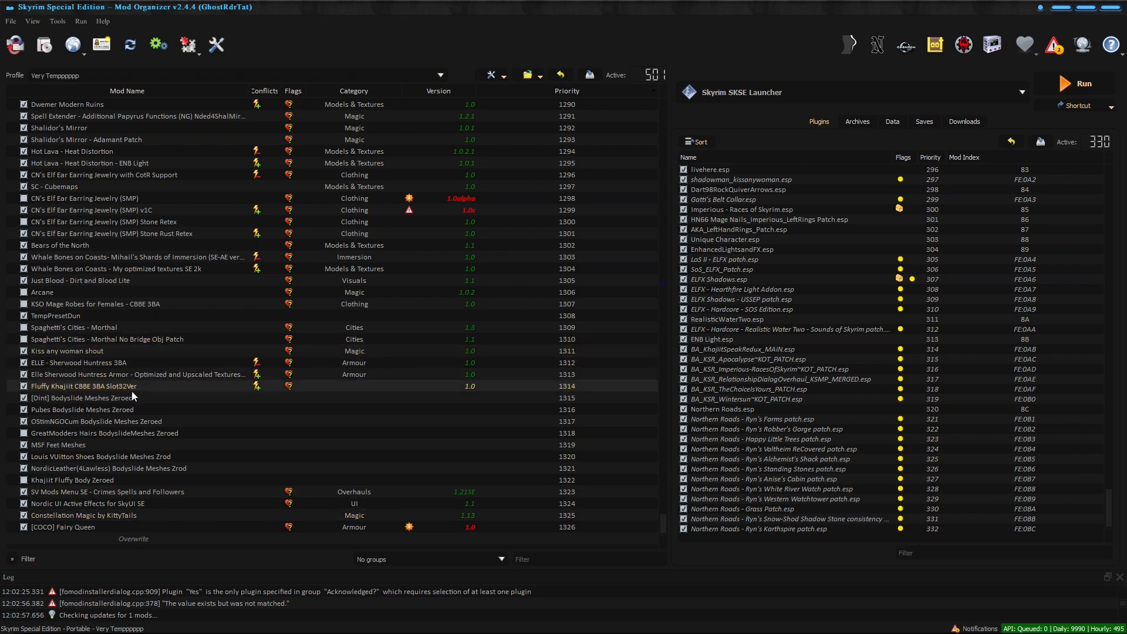
# Inspect the generated mesh files in Overwrite under meshes, Coco_Cloths, Fairy_Queen.
pyautogui.doubleClick(150, 538)
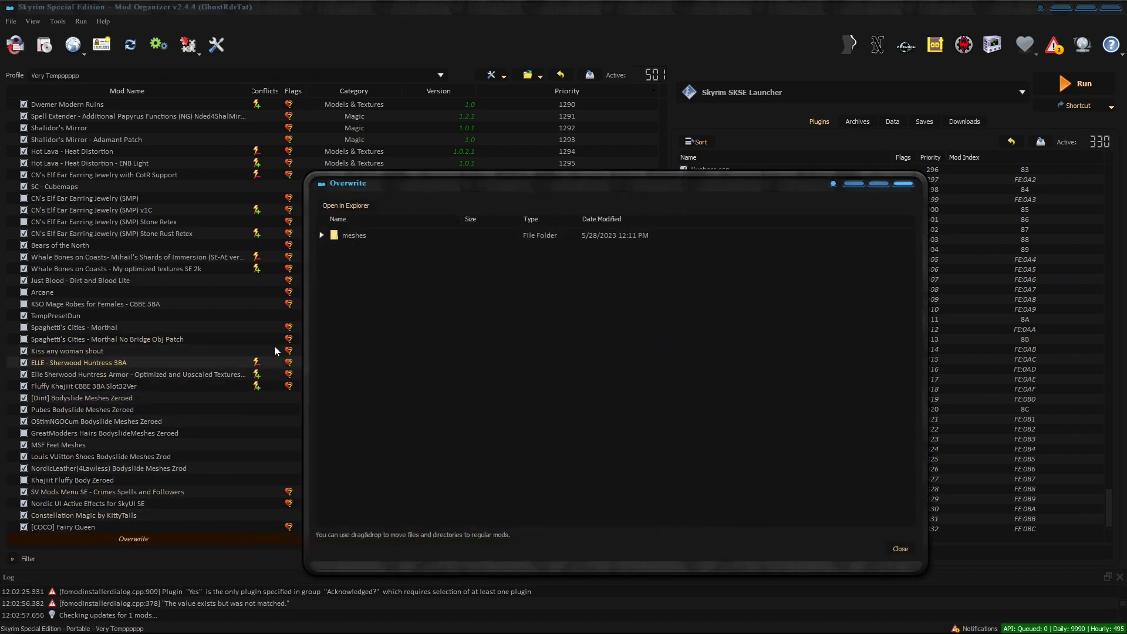
pyautogui.click(321, 235)
pyautogui.click(334, 246)
pyautogui.click(344, 259)
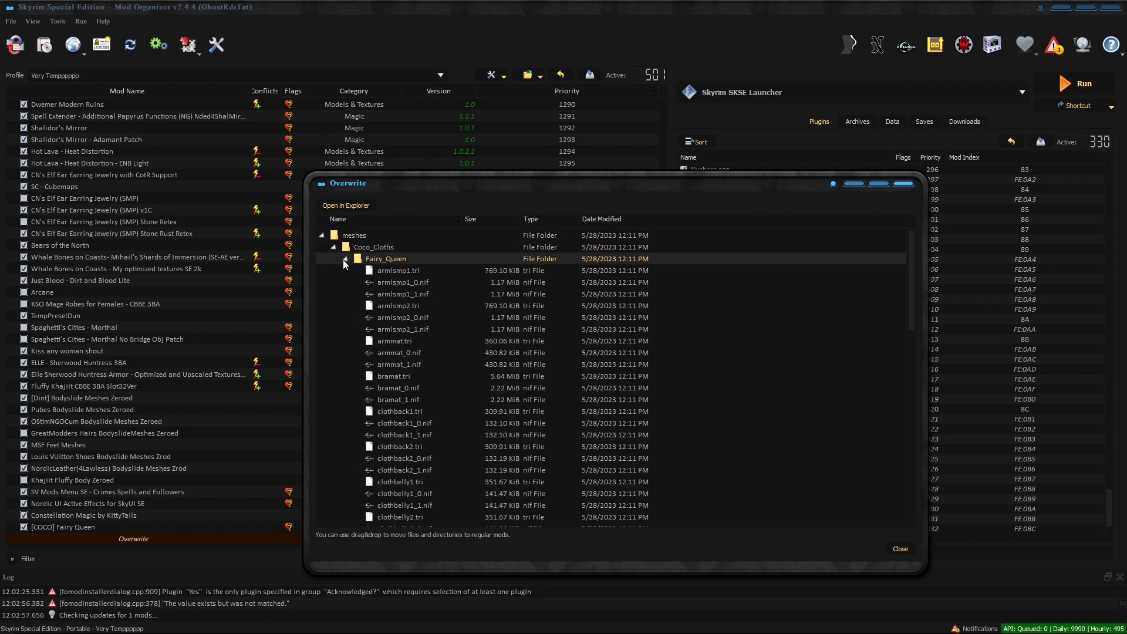
pyautogui.scroll(-15, 414, 385)
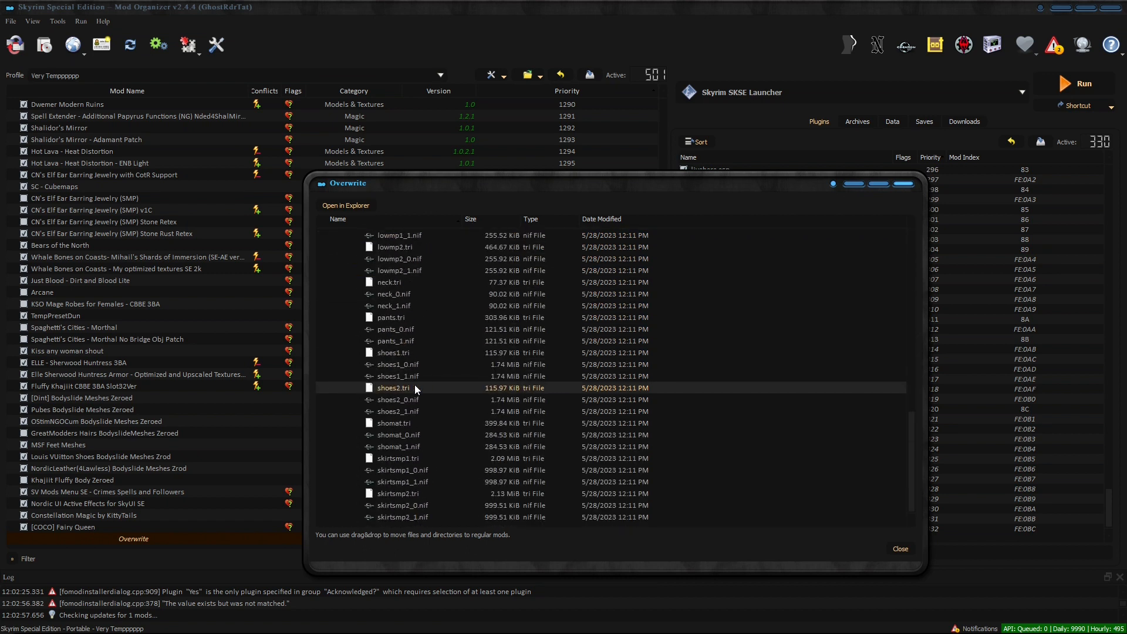
pyautogui.click(903, 184)
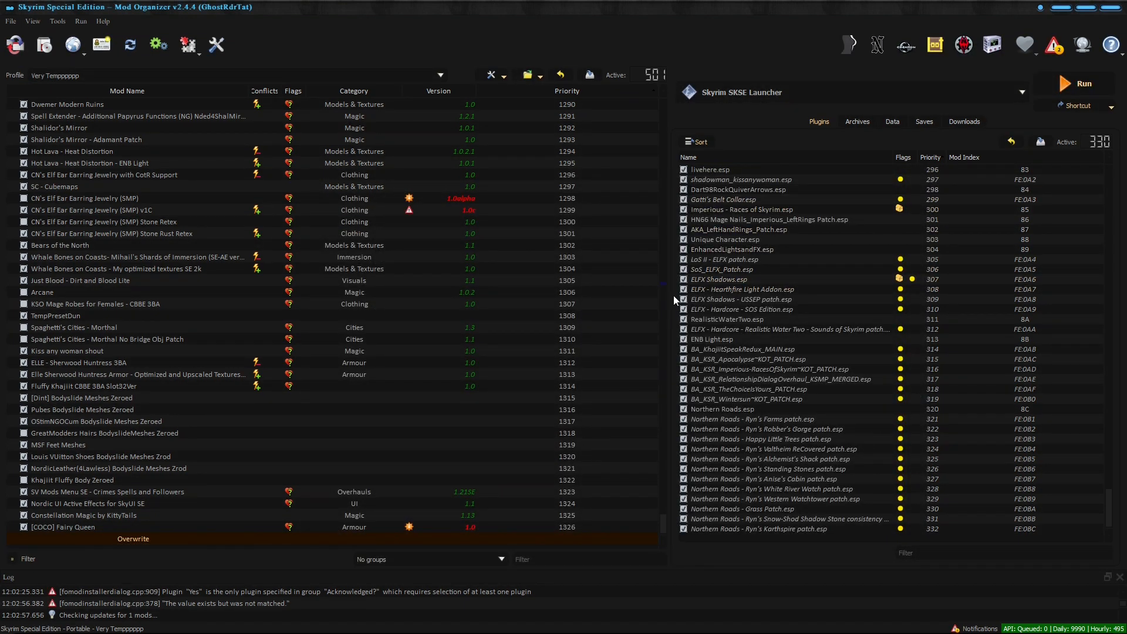
pyautogui.click(310, 256)
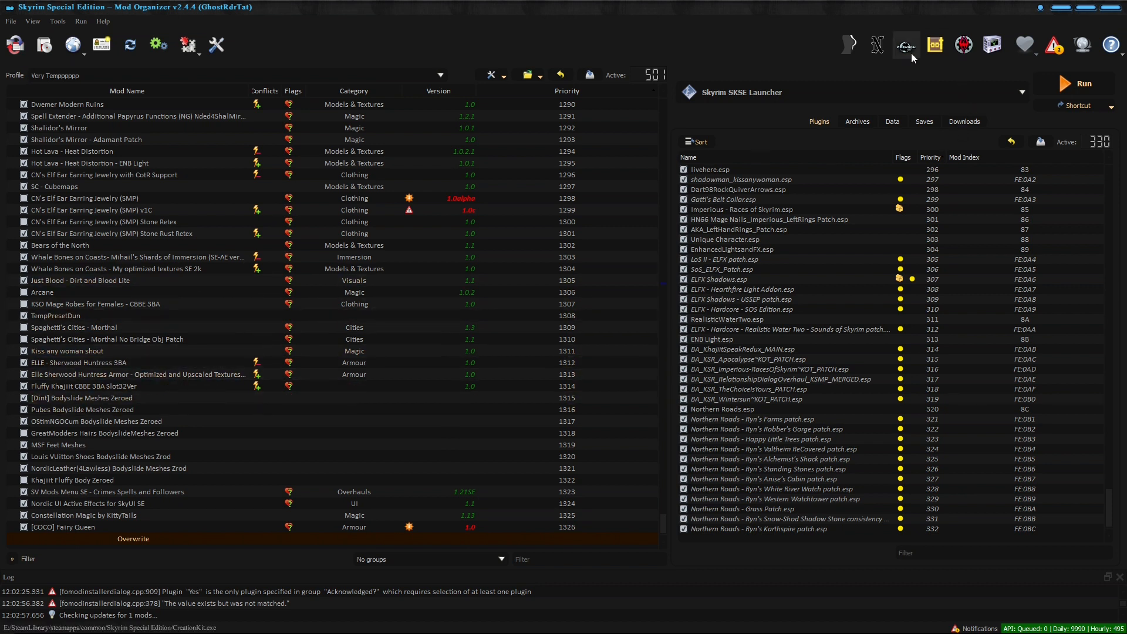
# Create a new mod named "Cat Bodyslide Meshes" from the Overwrite files and enable it.
pyautogui.rightClick(144, 540)
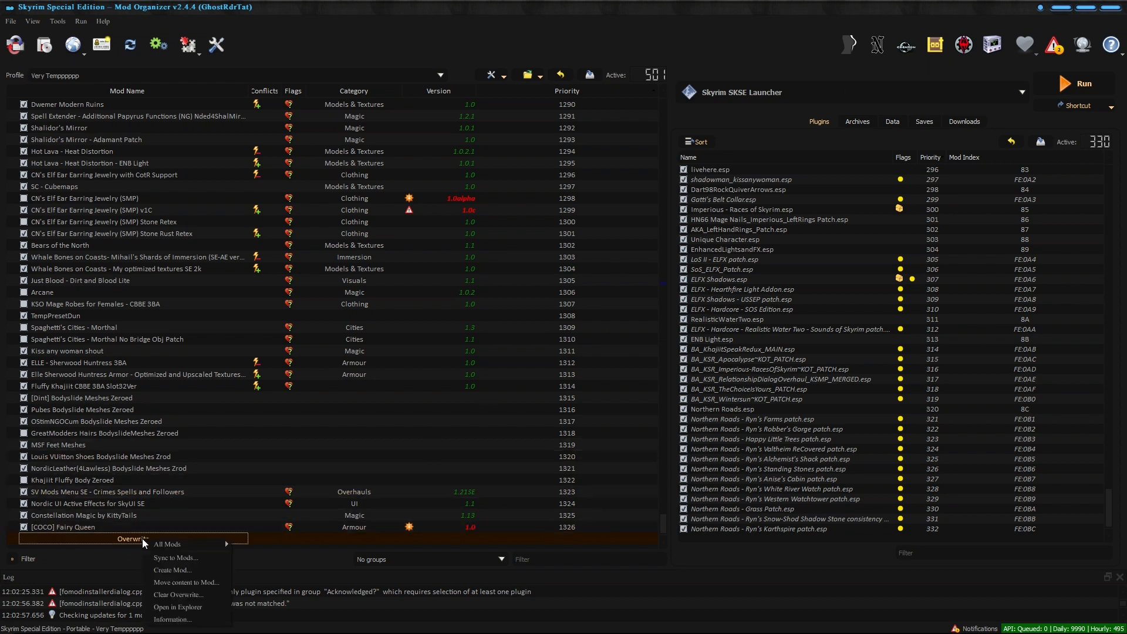
pyautogui.click(167, 568)
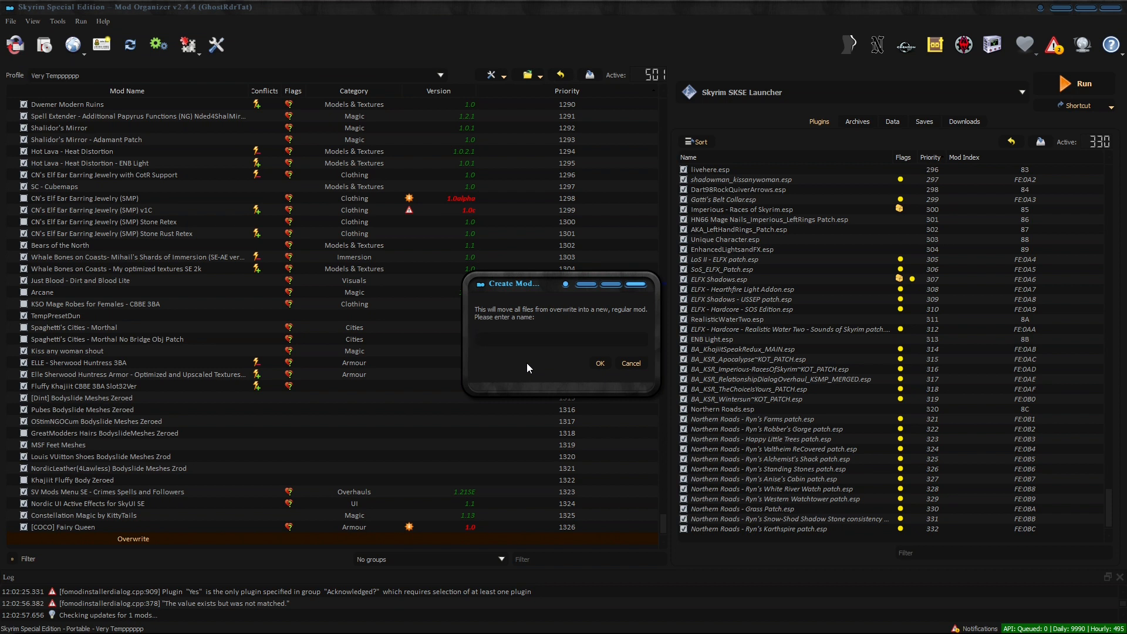
pyautogui.write('Cat Bodyslide Meshes')
pyautogui.click(599, 364)
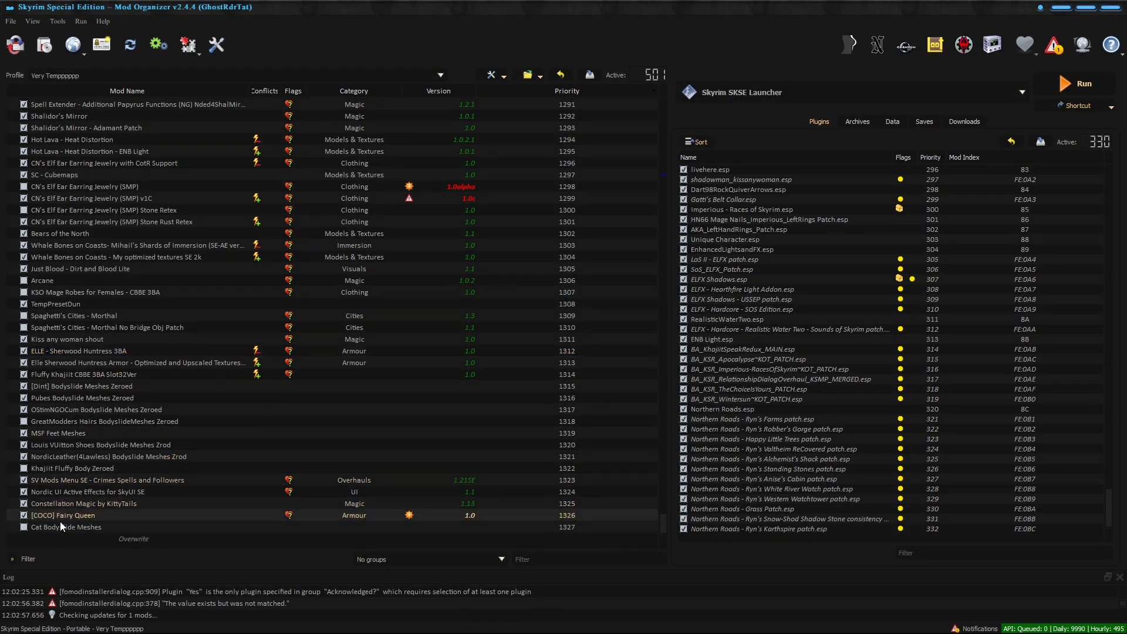
pyautogui.click(24, 528)
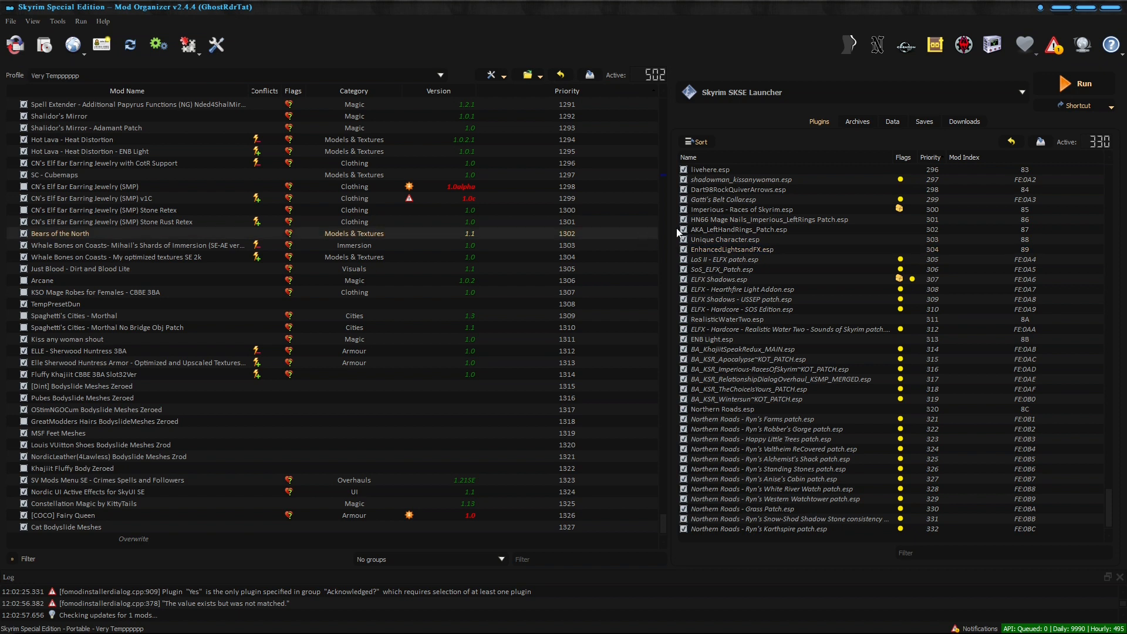
# Launch Nemesis Unlimited Behavior Engine, dismiss the mod cache warning, update the engine, and close Nemesis.
pyautogui.moveTo(774, 202)
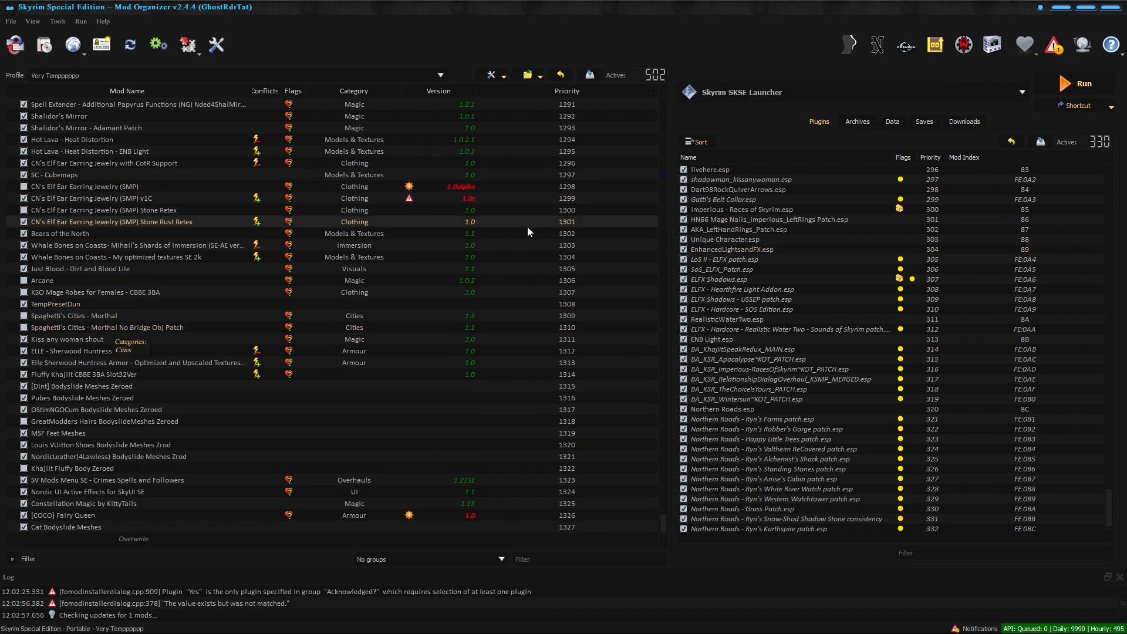
pyautogui.click(878, 47)
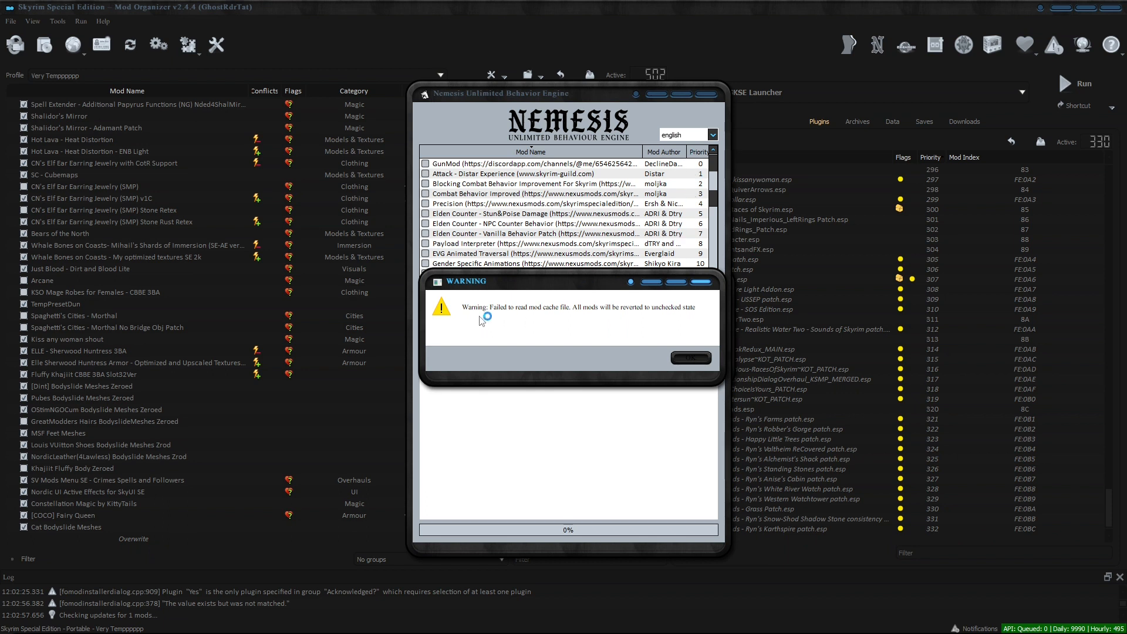
pyautogui.click(691, 362)
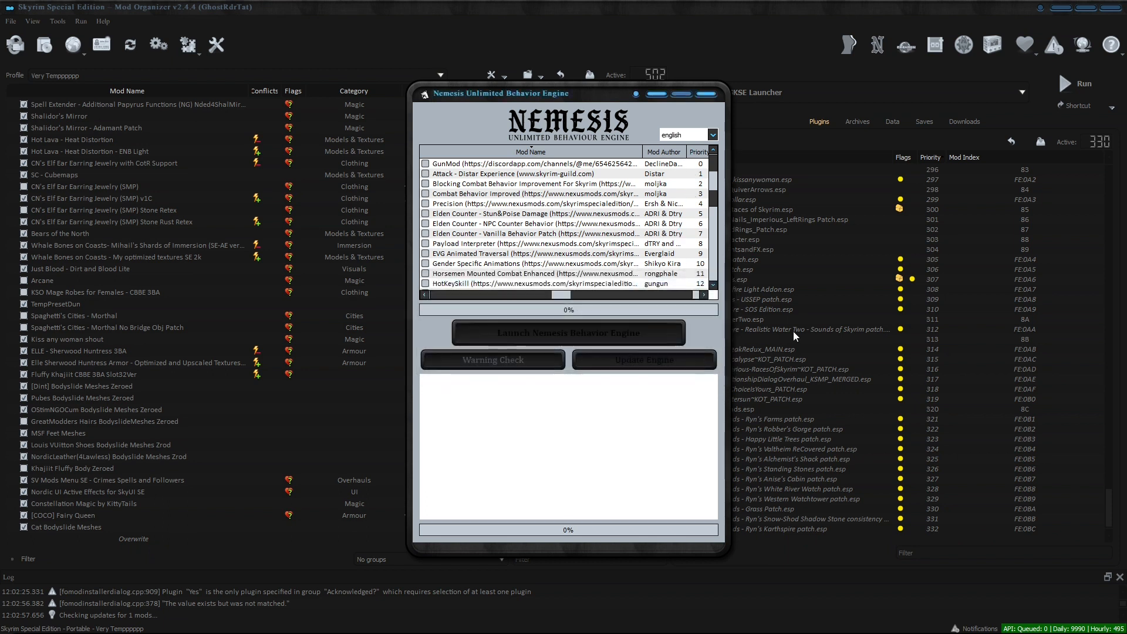
pyautogui.click(635, 358)
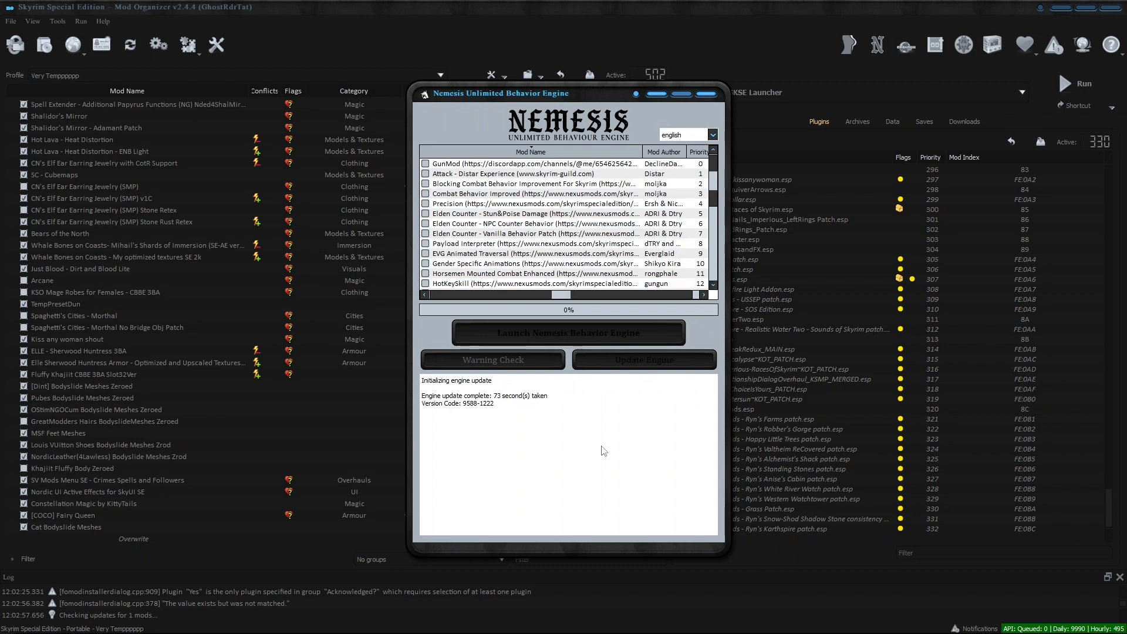
pyautogui.click(706, 94)
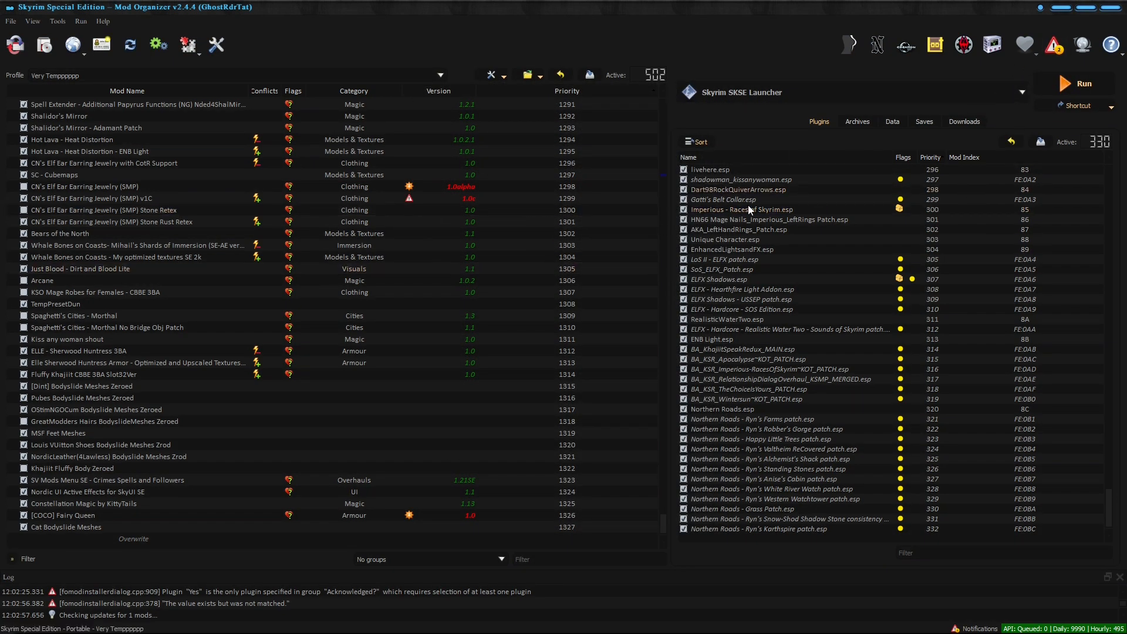
# Check the Nemesis output in Overwrite and move it into a new, enabled mod named "Cat Nem Patch".
pyautogui.doubleClick(159, 537)
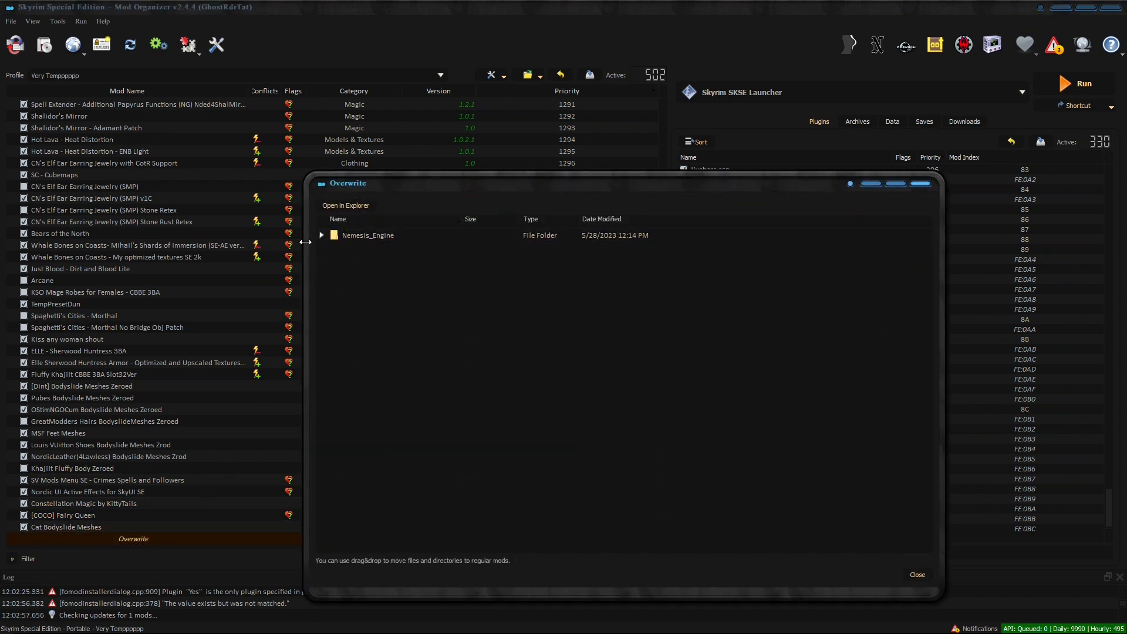
pyautogui.click(919, 185)
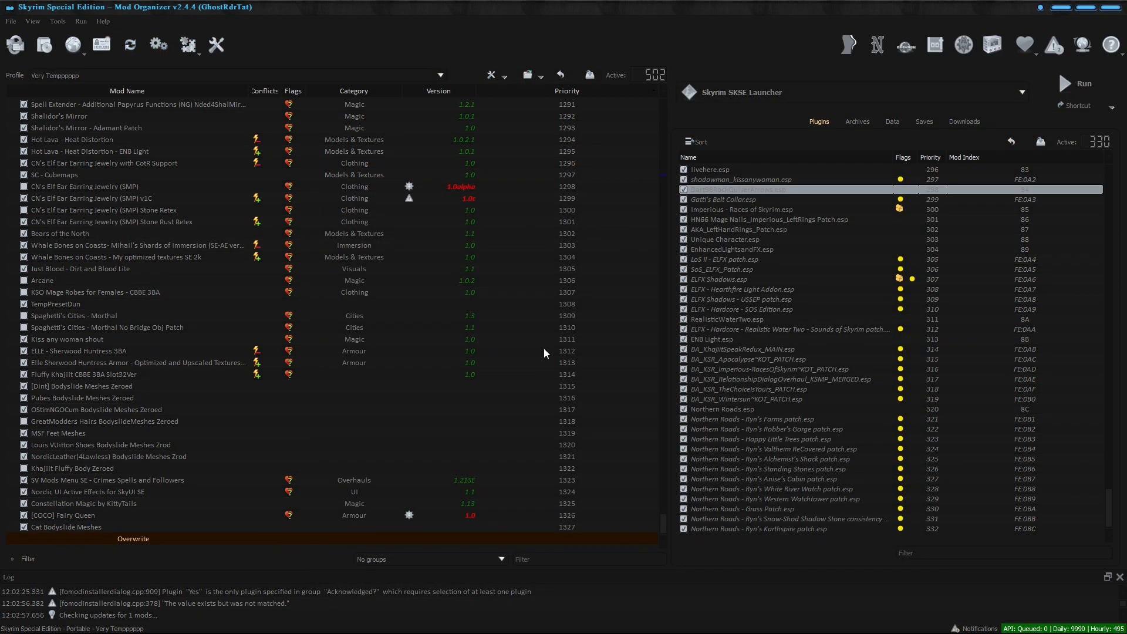
pyautogui.rightClick(129, 540)
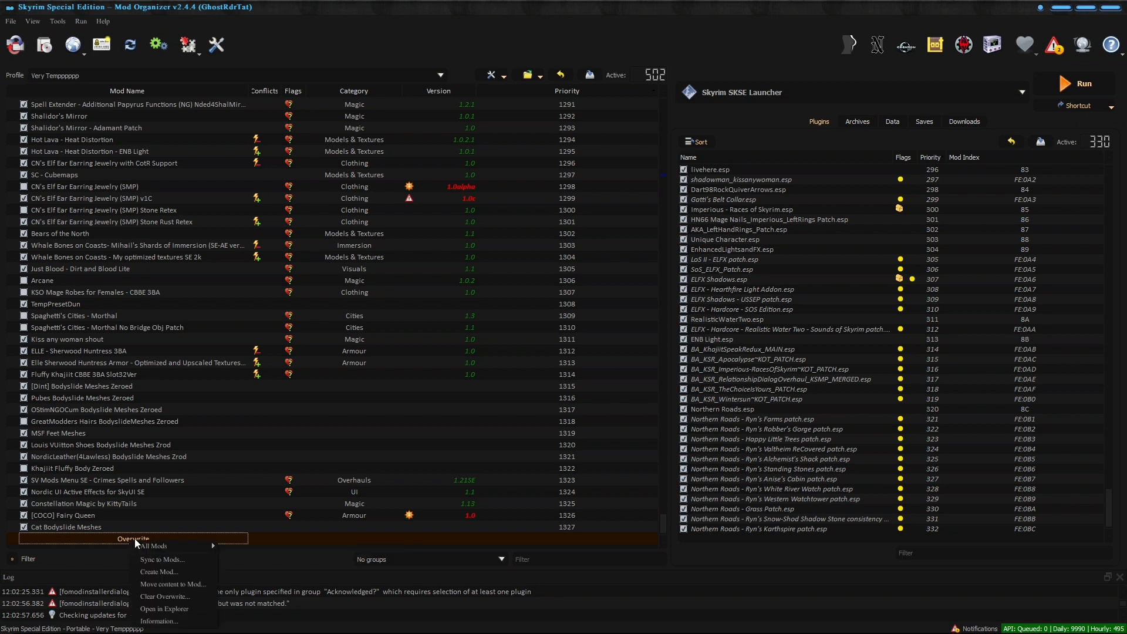
pyautogui.click(167, 570)
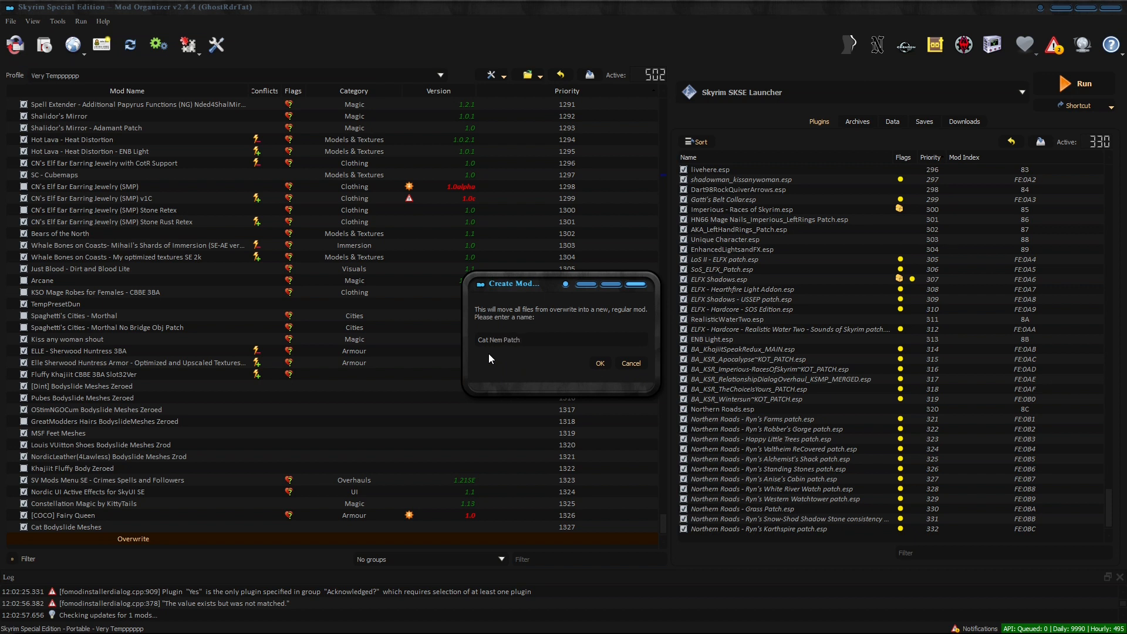
pyautogui.click(600, 365)
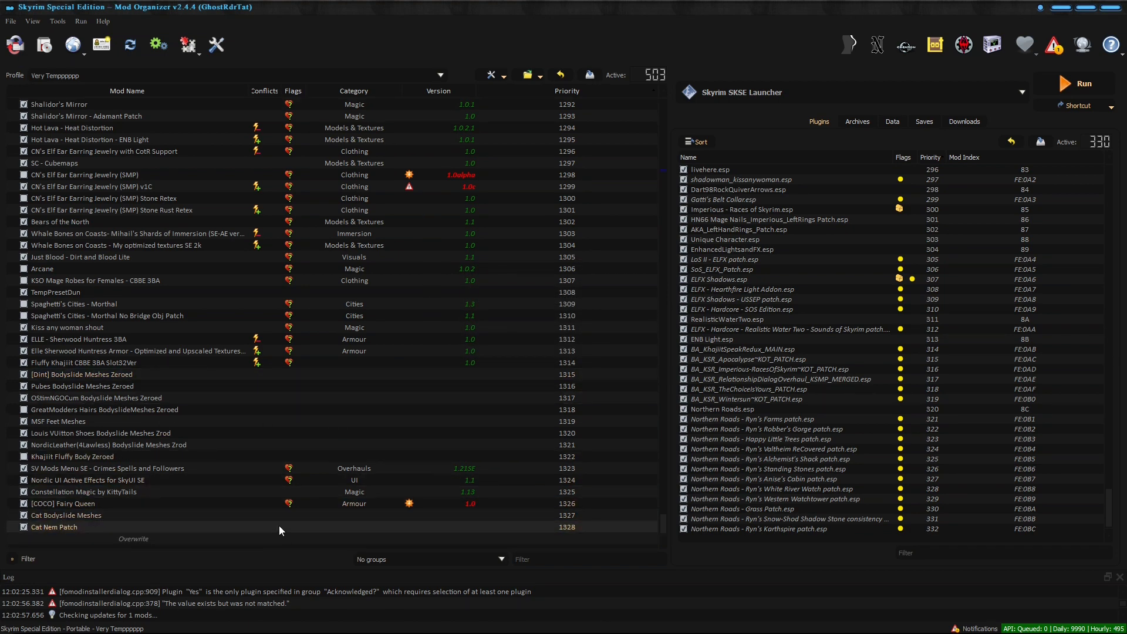
pyautogui.click(67, 519)
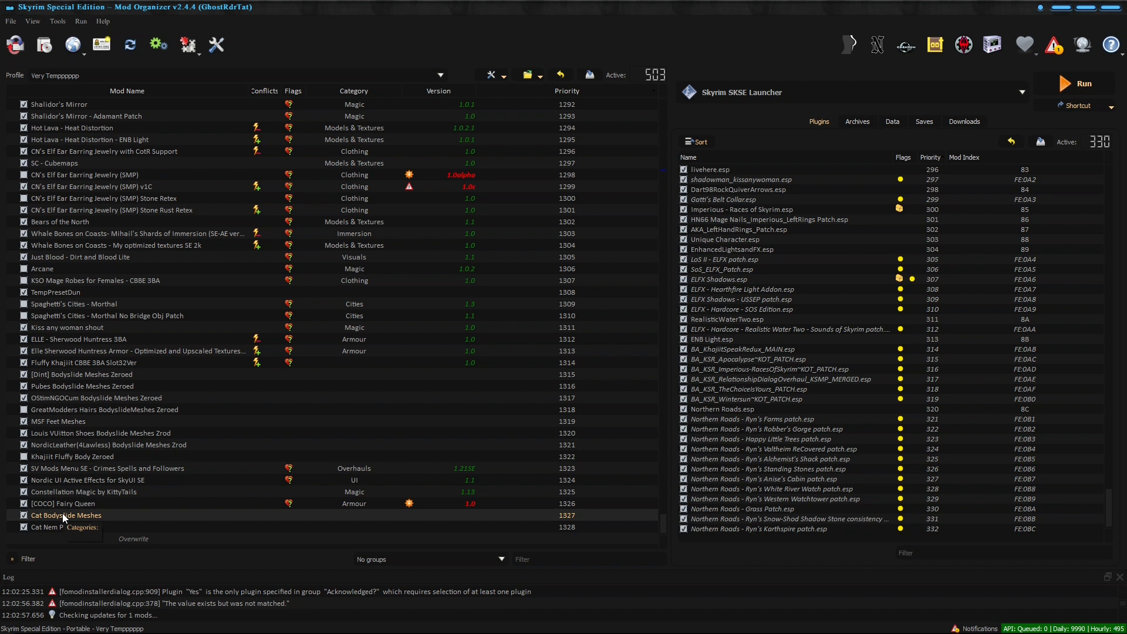
pyautogui.click(58, 527)
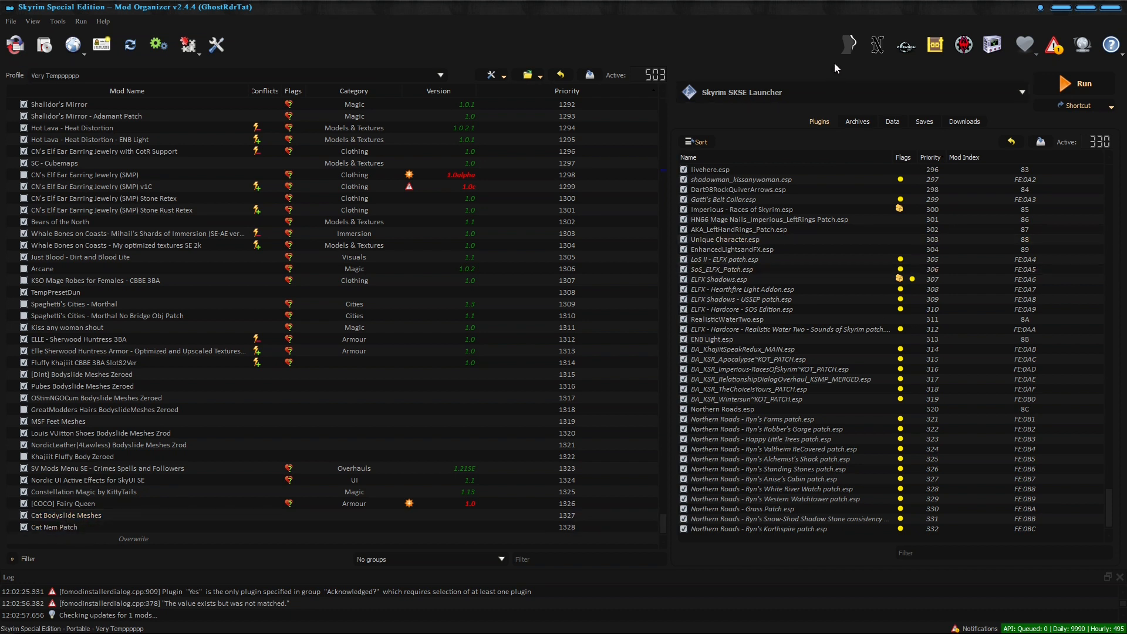
# Open Nemesis and enable Precision, Elden Counter Stun&Poise Damage and NPC Counter Behavior, Payload Interpreter, EVG Animated Traversal, HotKeySkill, Animated Jump Attack, and Jump Behavior Overhaul.
pyautogui.click(880, 42)
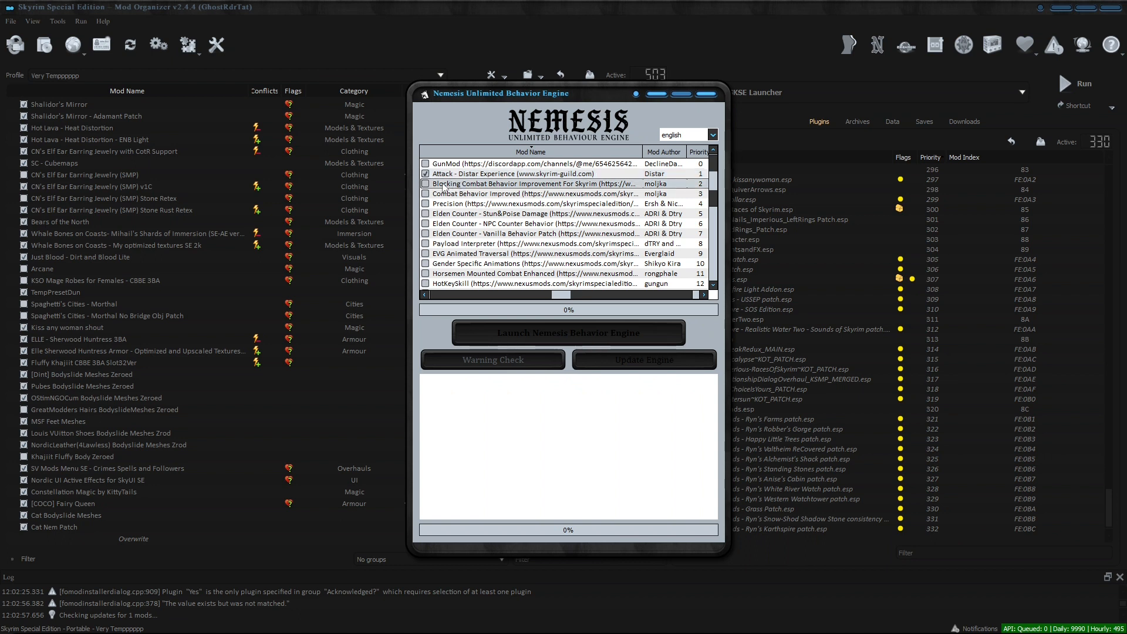
pyautogui.click(425, 204)
pyautogui.click(425, 213)
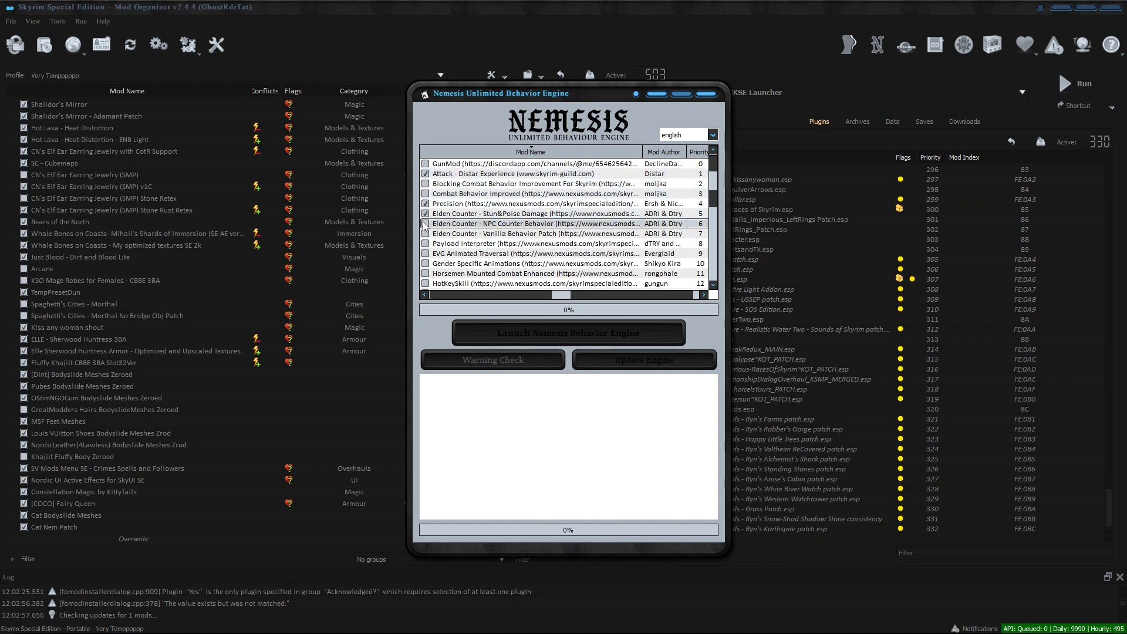
pyautogui.click(425, 223)
pyautogui.click(426, 234)
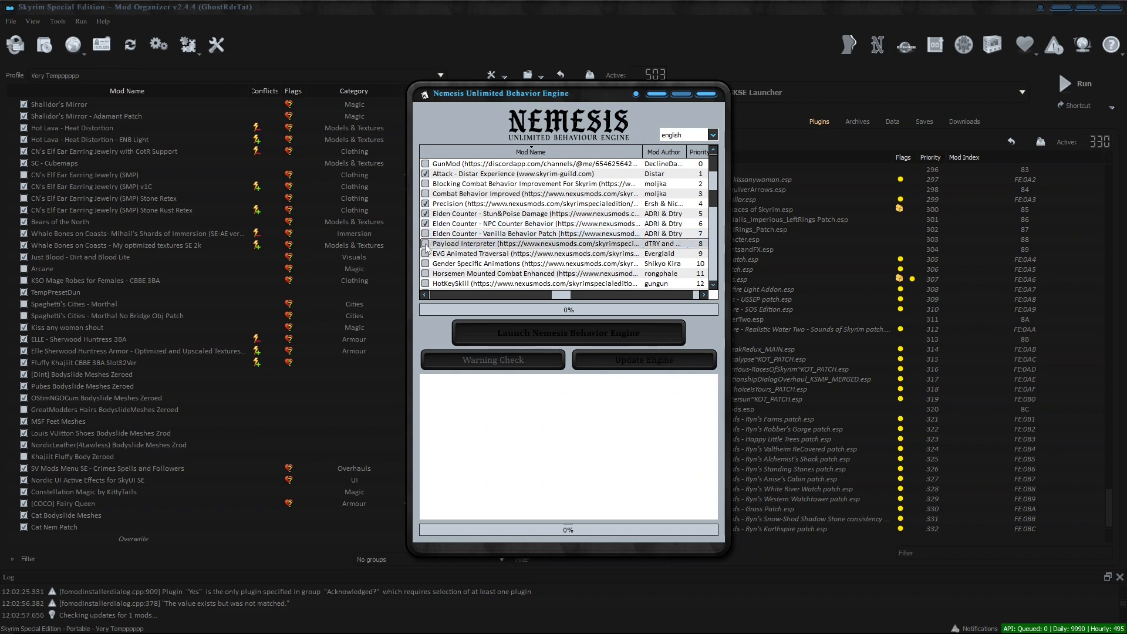
pyautogui.click(425, 244)
pyautogui.click(425, 254)
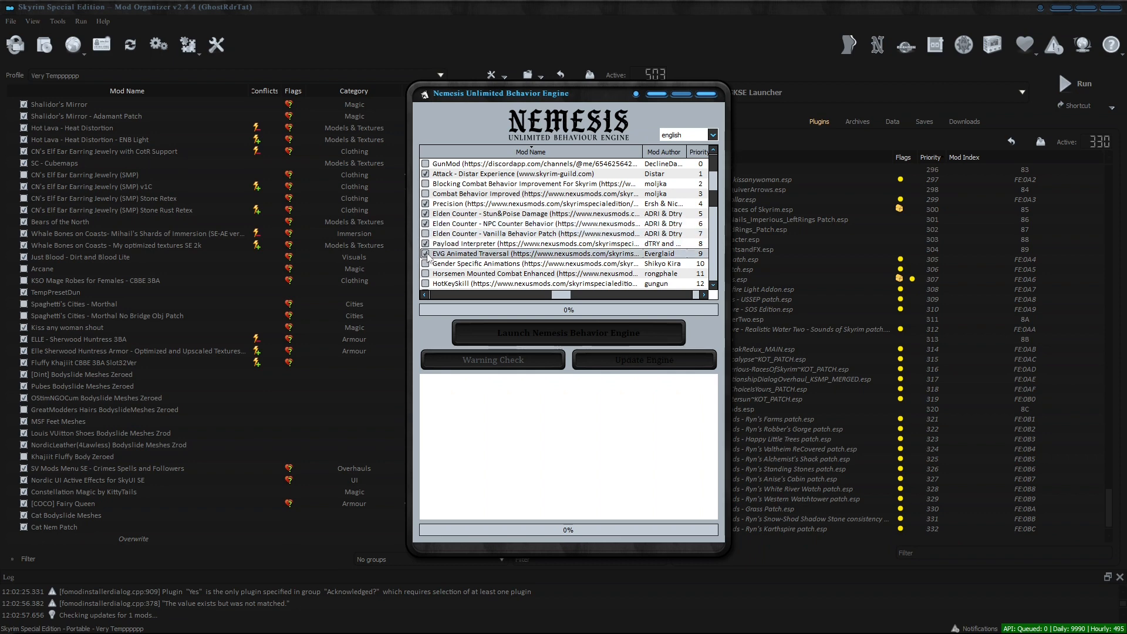
pyautogui.click(425, 284)
pyautogui.scroll(-2, 470, 253)
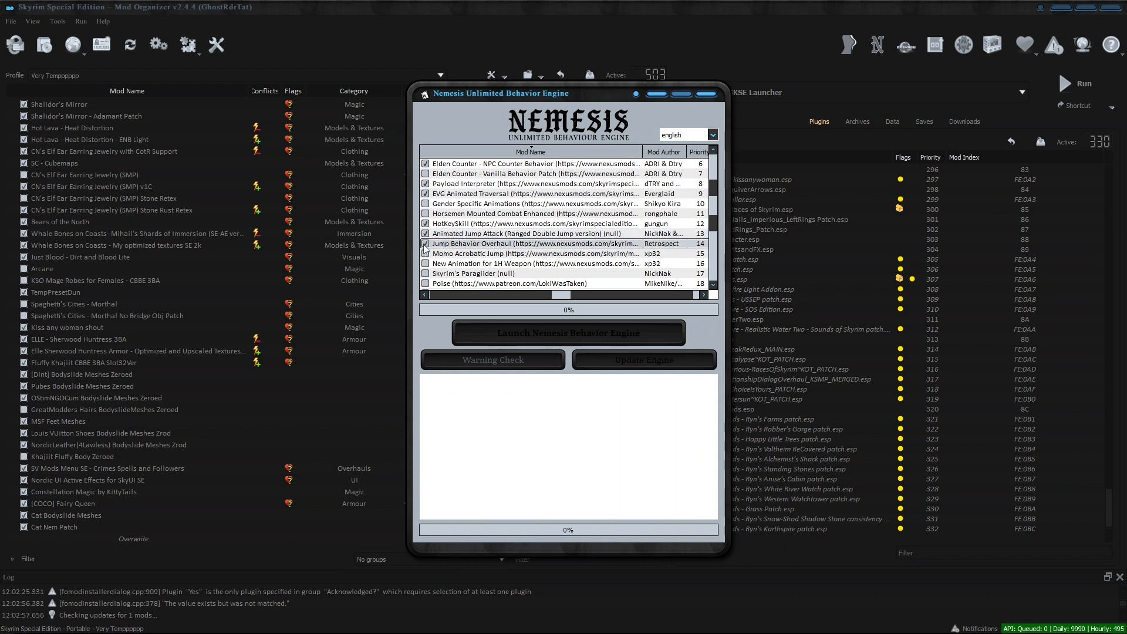
# Enable Skyrim's Paraglider, Poise, Crouch Sliding, TK Dodge RE, and True Directional Movement's 360 Horse Archery, Procedural Leaning and Headtracking in the Nemesis mod list.
pyautogui.click(425, 273)
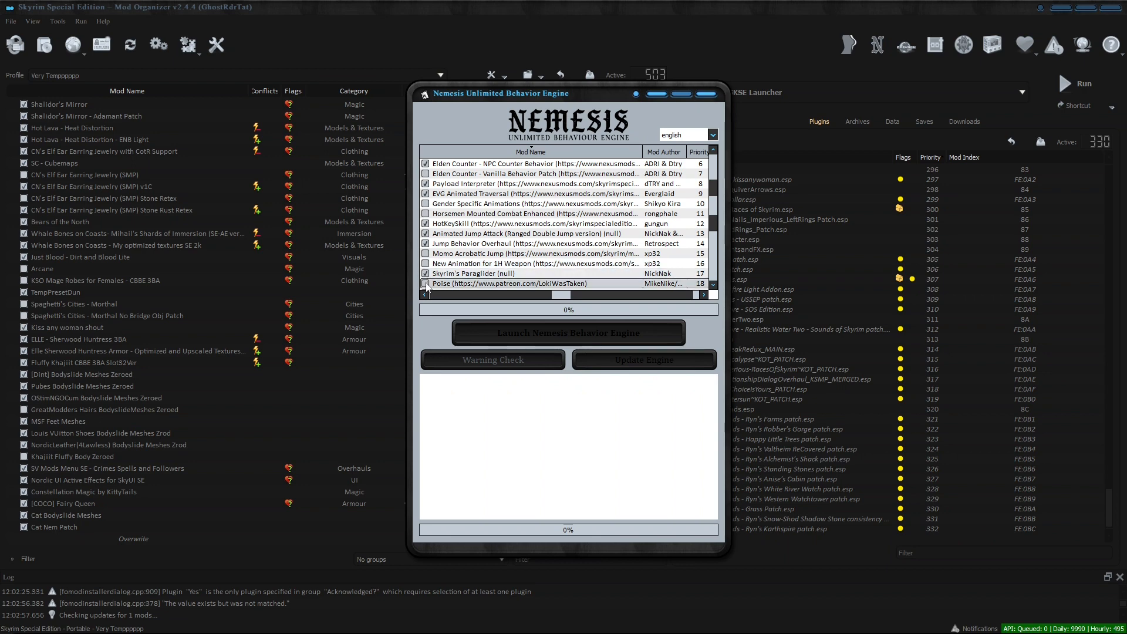
pyautogui.click(425, 284)
pyautogui.scroll(-3, 434, 258)
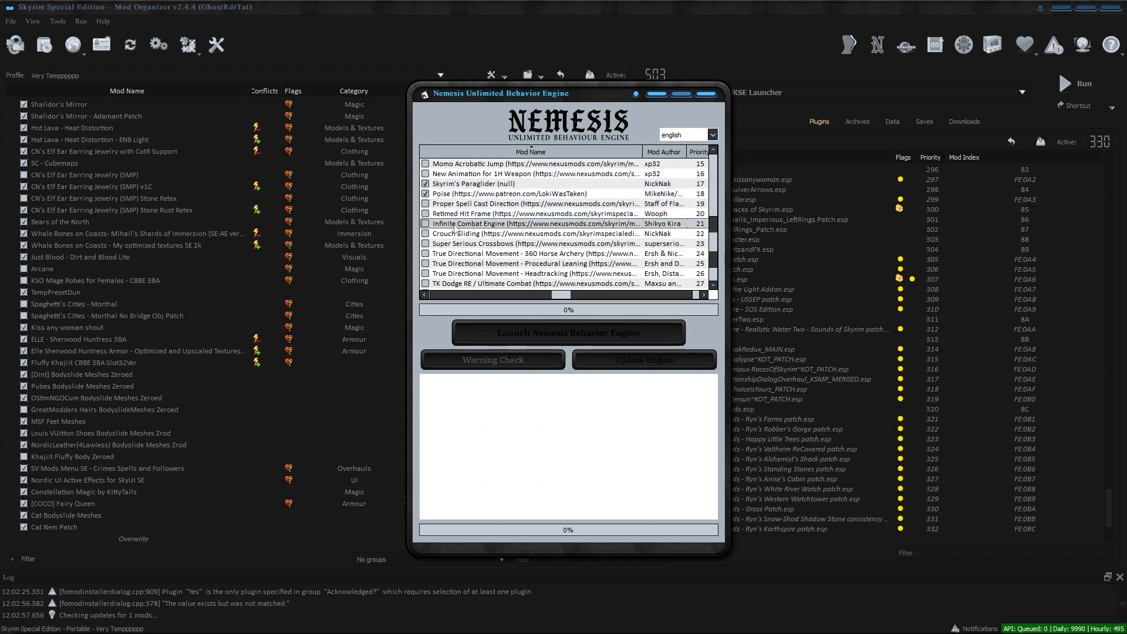
pyautogui.click(426, 254)
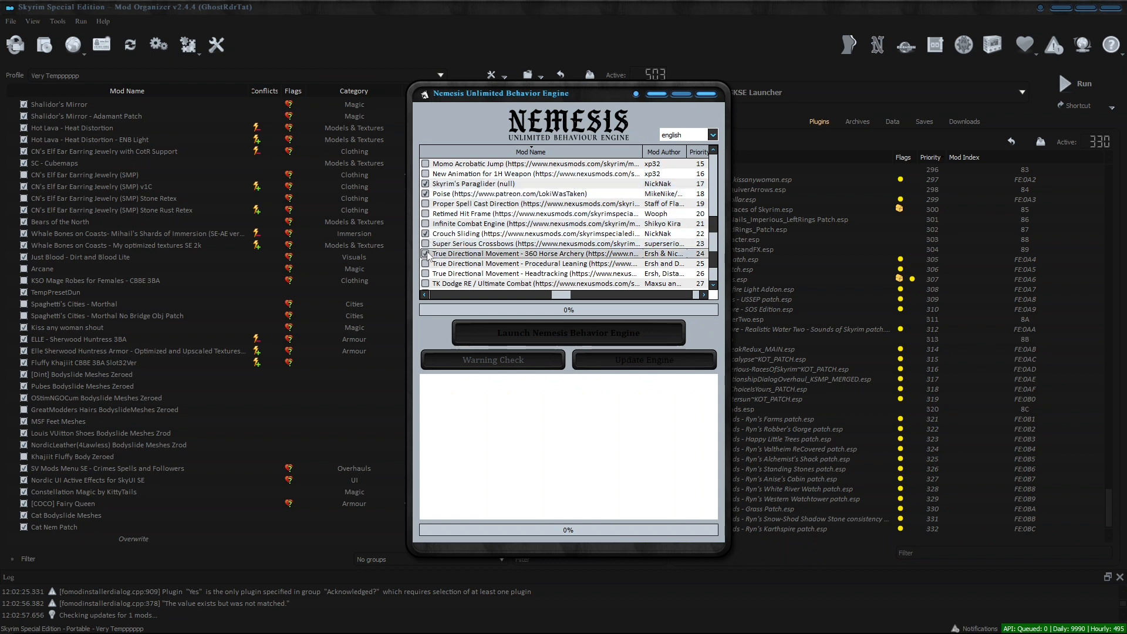
pyautogui.click(425, 263)
pyautogui.click(425, 274)
pyautogui.click(425, 284)
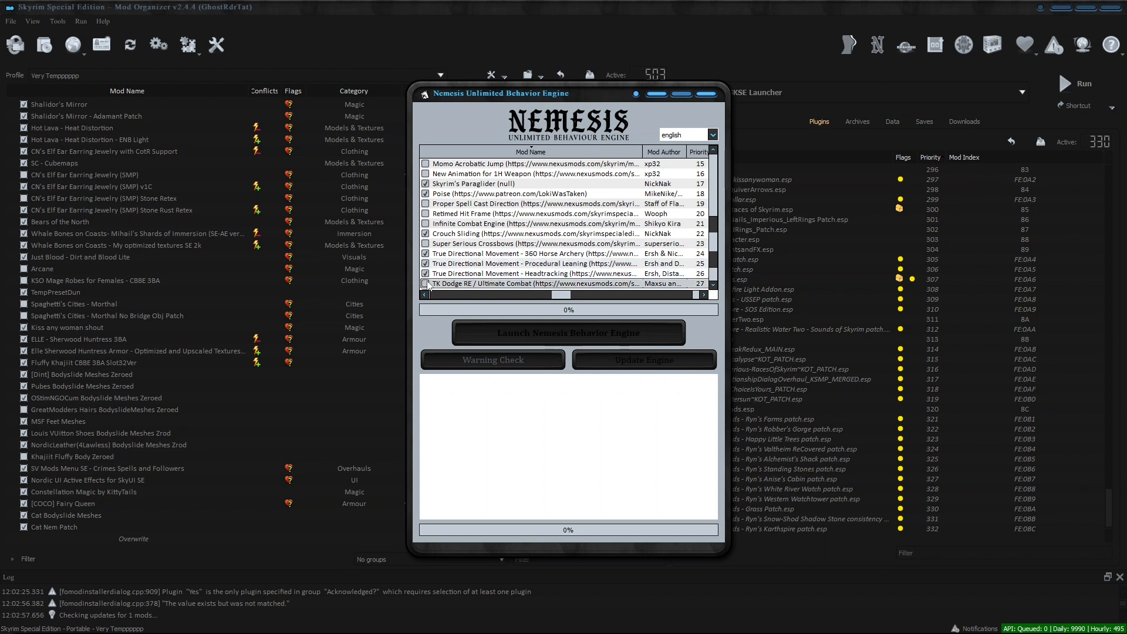
pyautogui.scroll(-1, 500, 253)
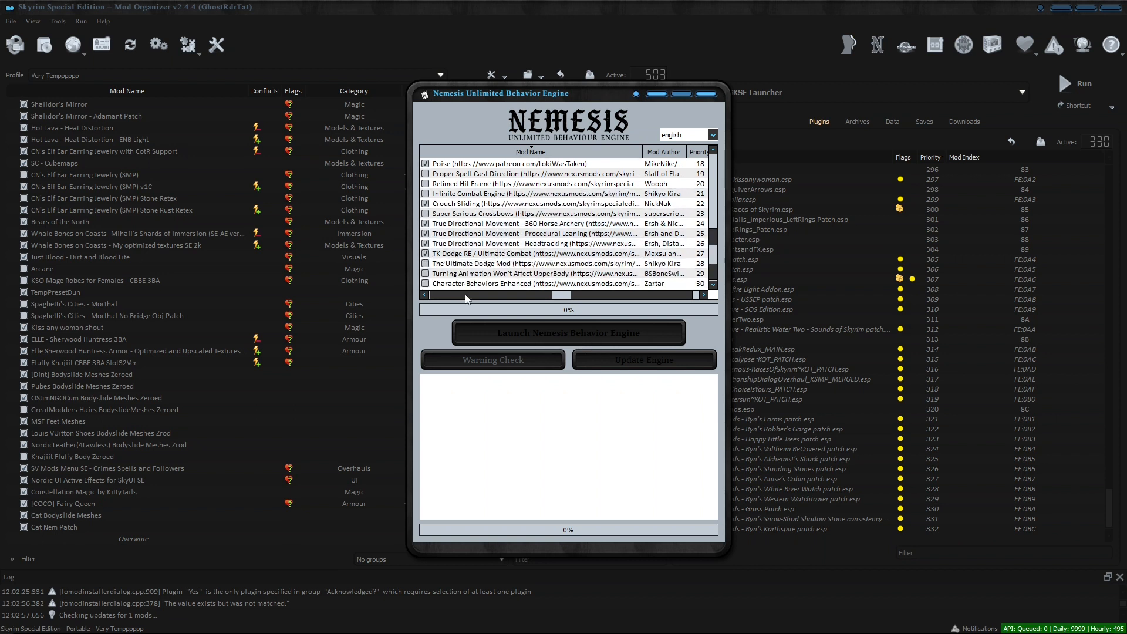
# Launch the Nemesis behavior generation, unlock Mod Organizer, and inspect the generated folders in Overwrite.
pyautogui.click(506, 334)
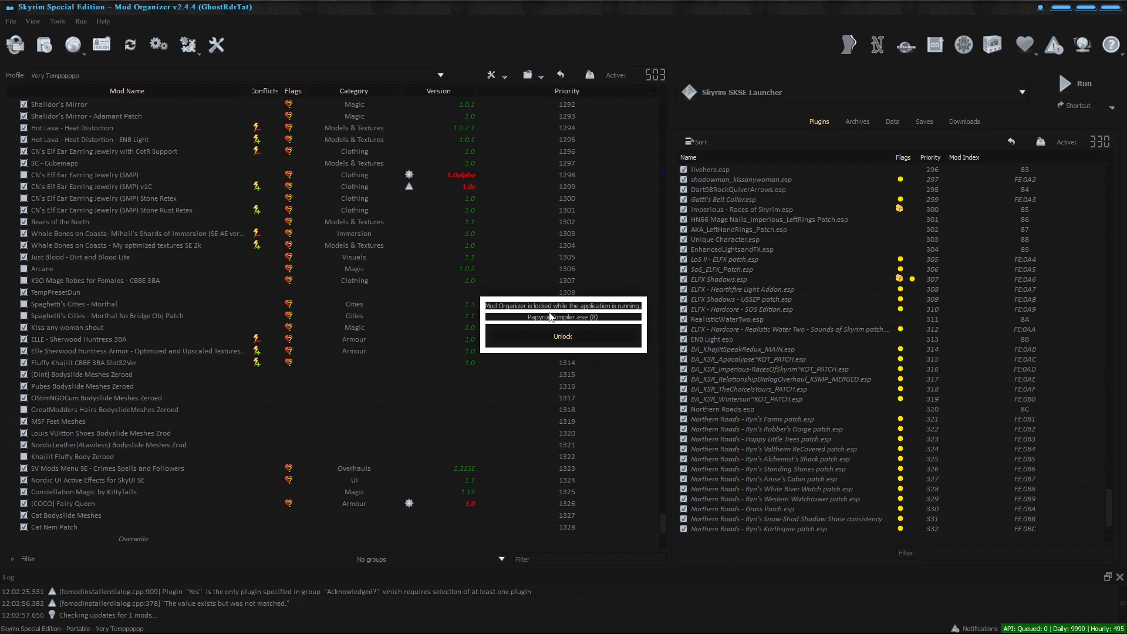
pyautogui.click(568, 337)
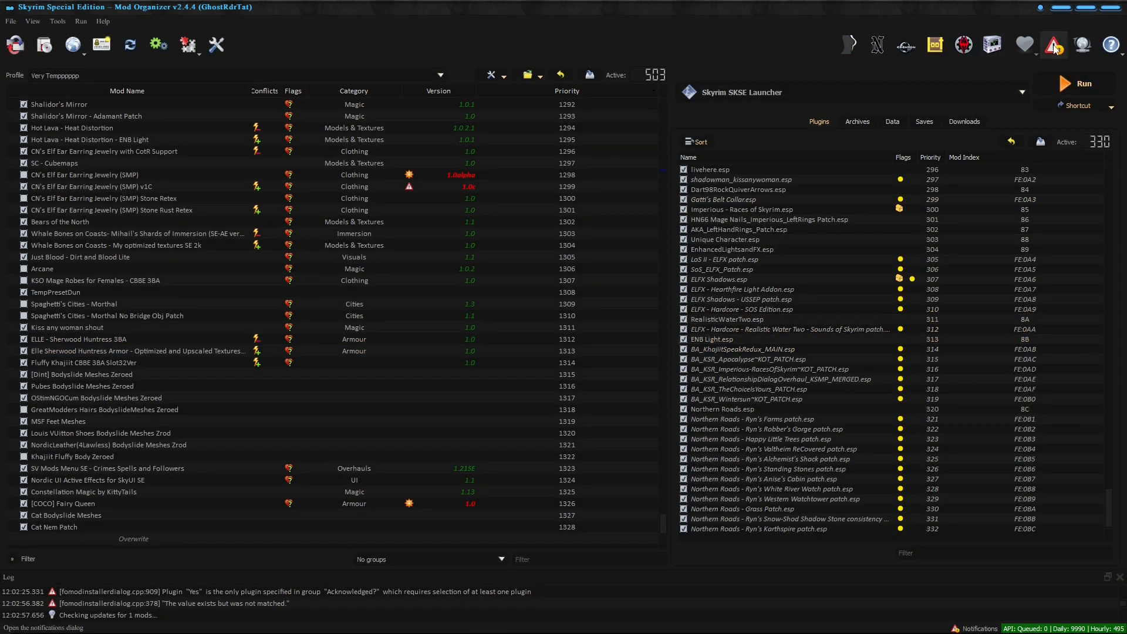
pyautogui.click(150, 540)
pyautogui.doubleClick(150, 541)
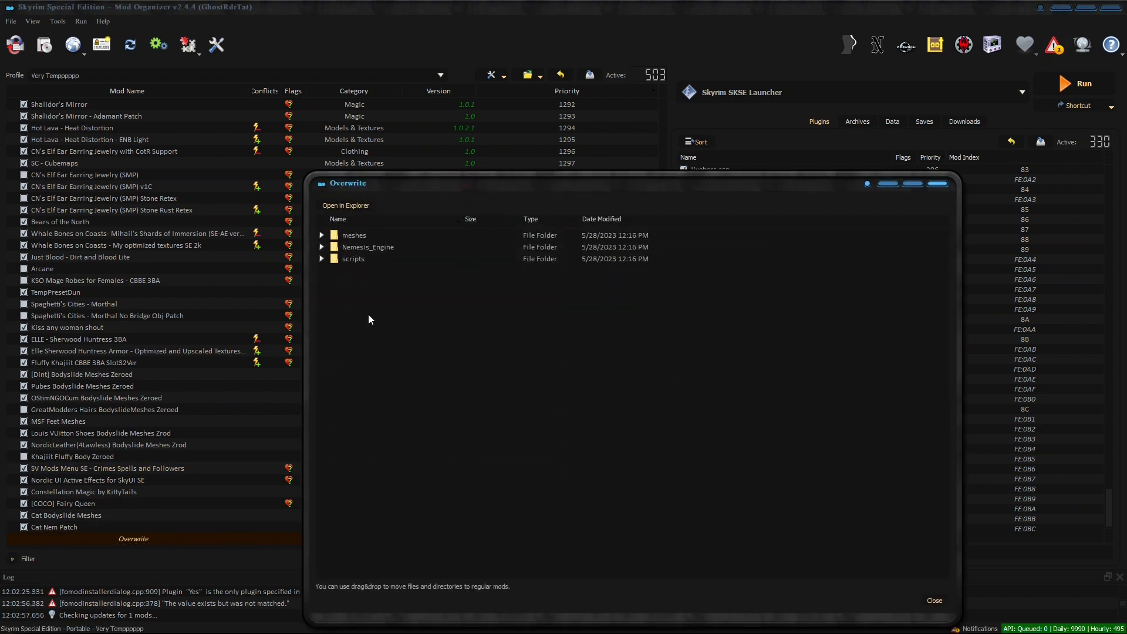
pyautogui.click(936, 184)
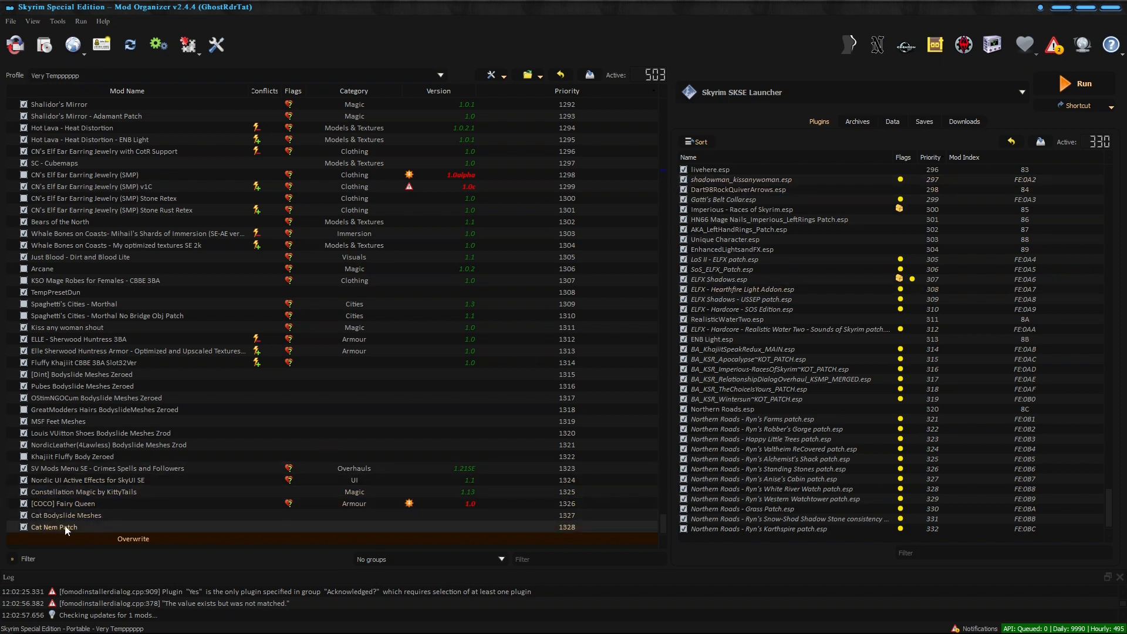
# Clear all files from Overwrite and review its contents once more.
pyautogui.rightClick(150, 538)
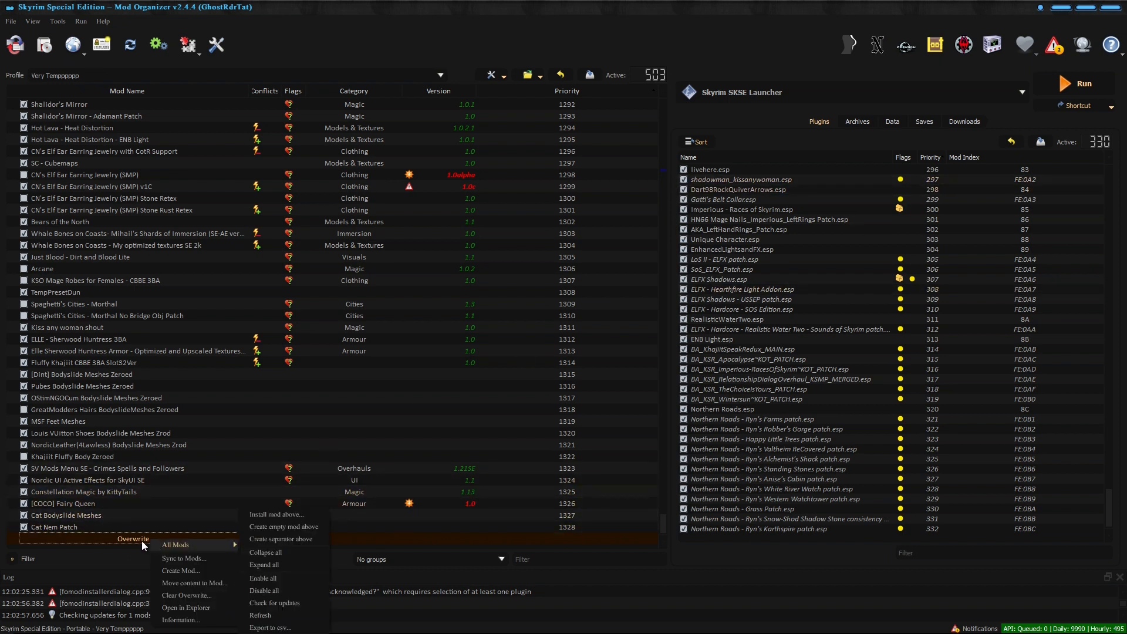
pyautogui.click(179, 597)
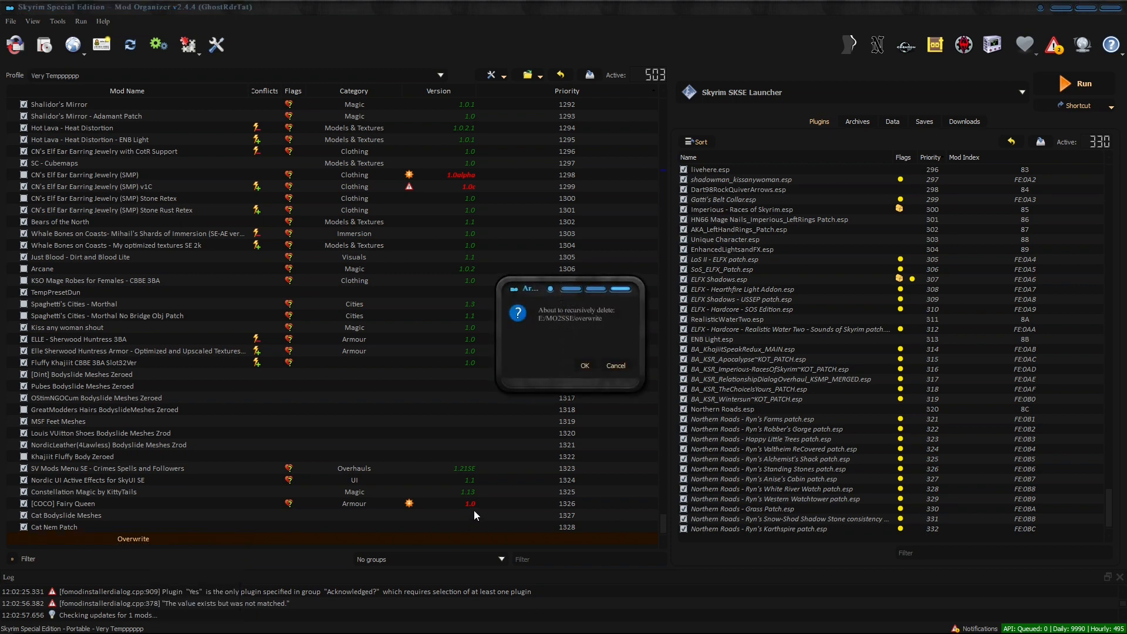
pyautogui.click(587, 369)
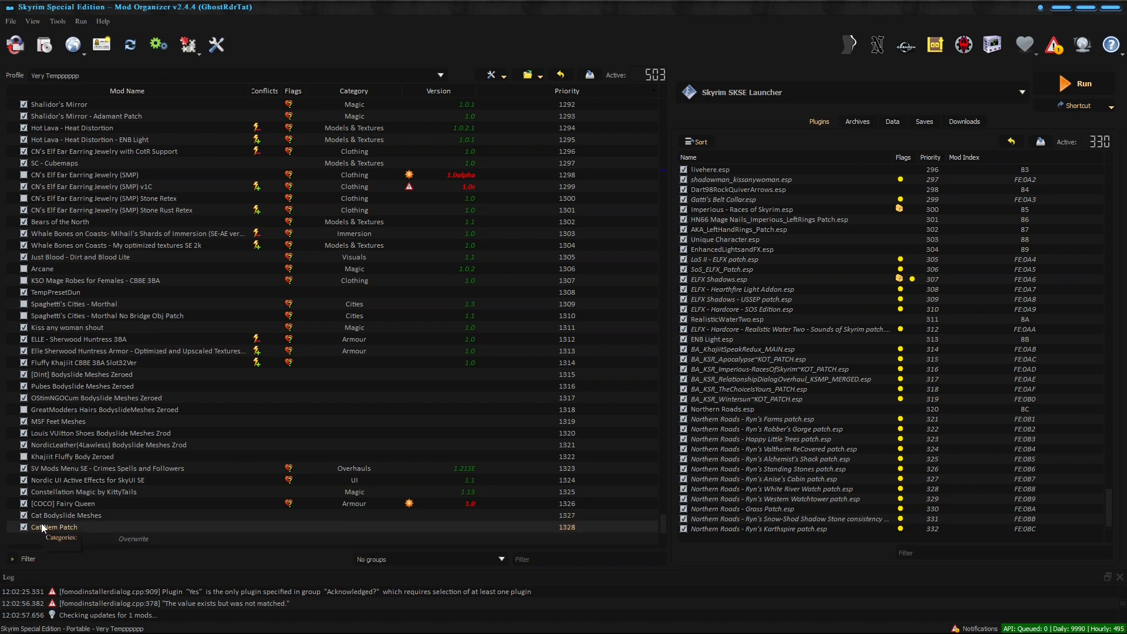
pyautogui.doubleClick(130, 539)
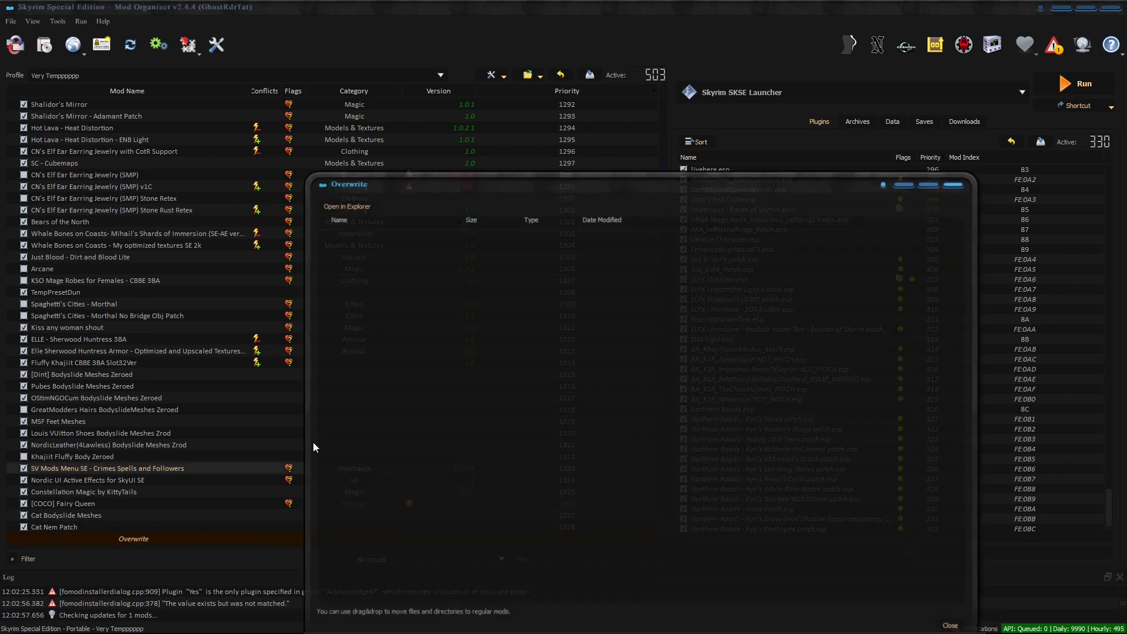
pyautogui.click(954, 185)
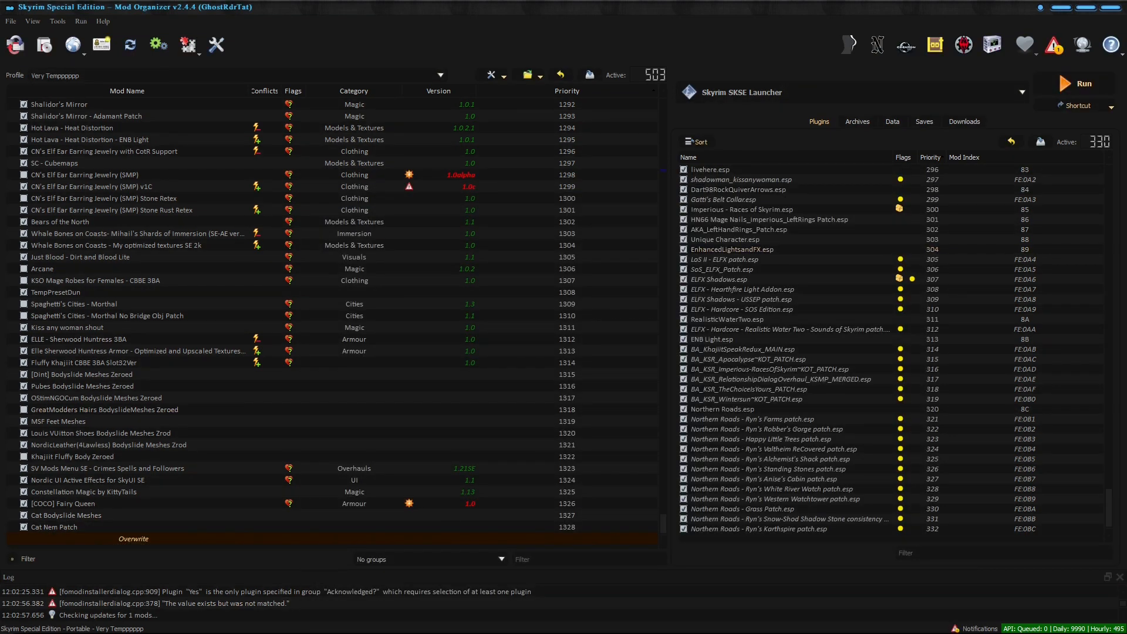
# Switch to File Explorer and open the mods folder inside MO2SSE on the E: drive.
pyautogui.click(102, 619)
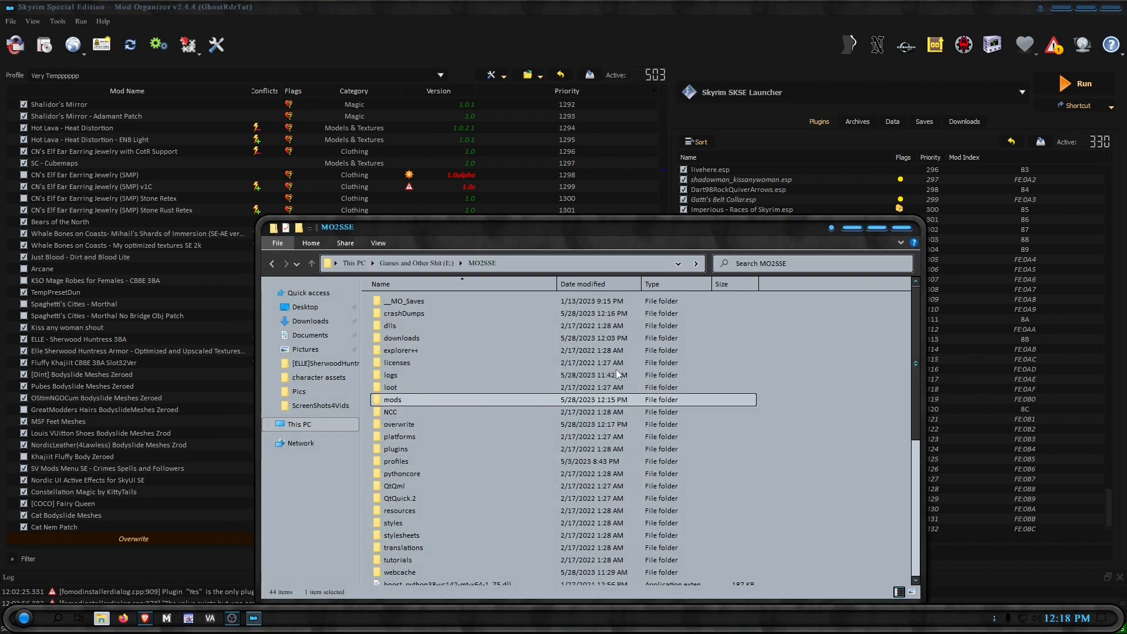
pyautogui.click(299, 424)
pyautogui.click(738, 427)
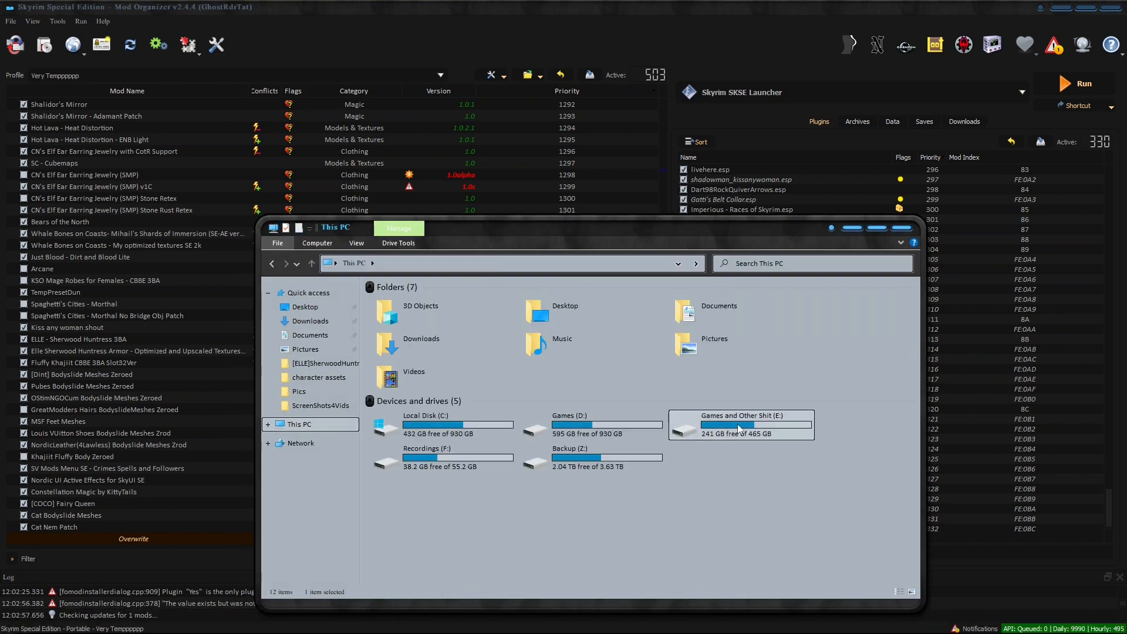
pyautogui.doubleClick(738, 427)
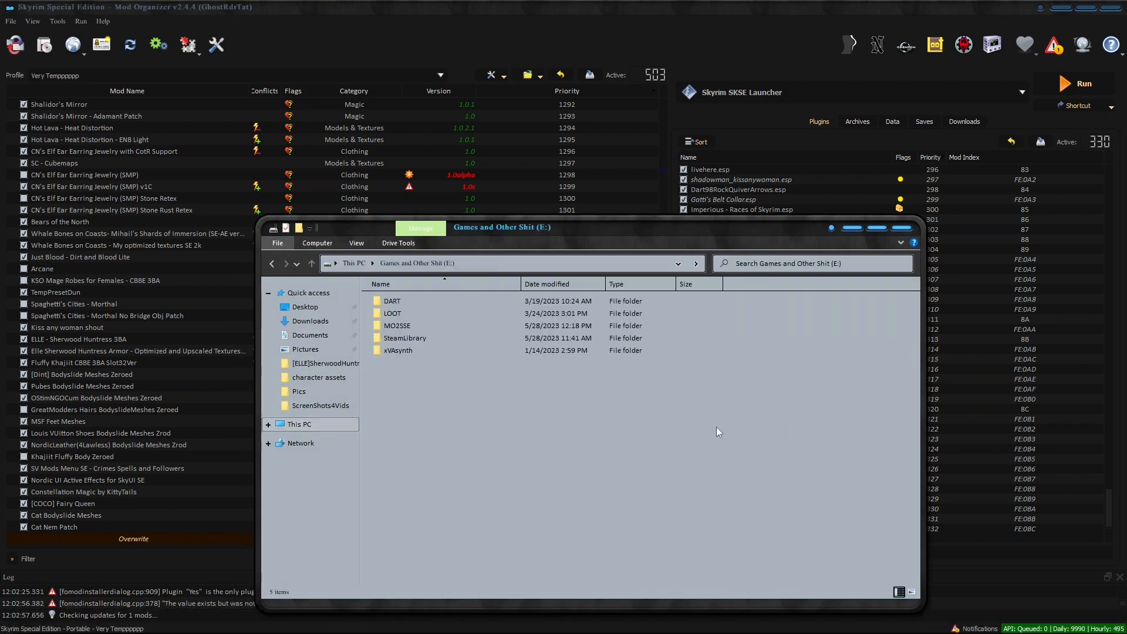
pyautogui.doubleClick(405, 325)
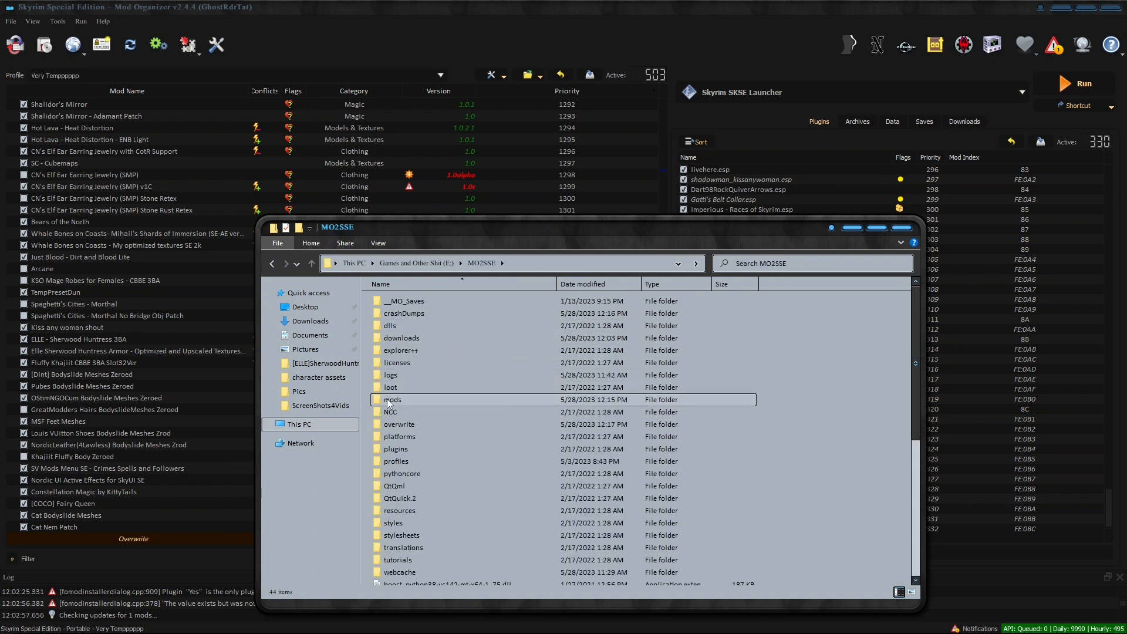
pyautogui.doubleClick(393, 402)
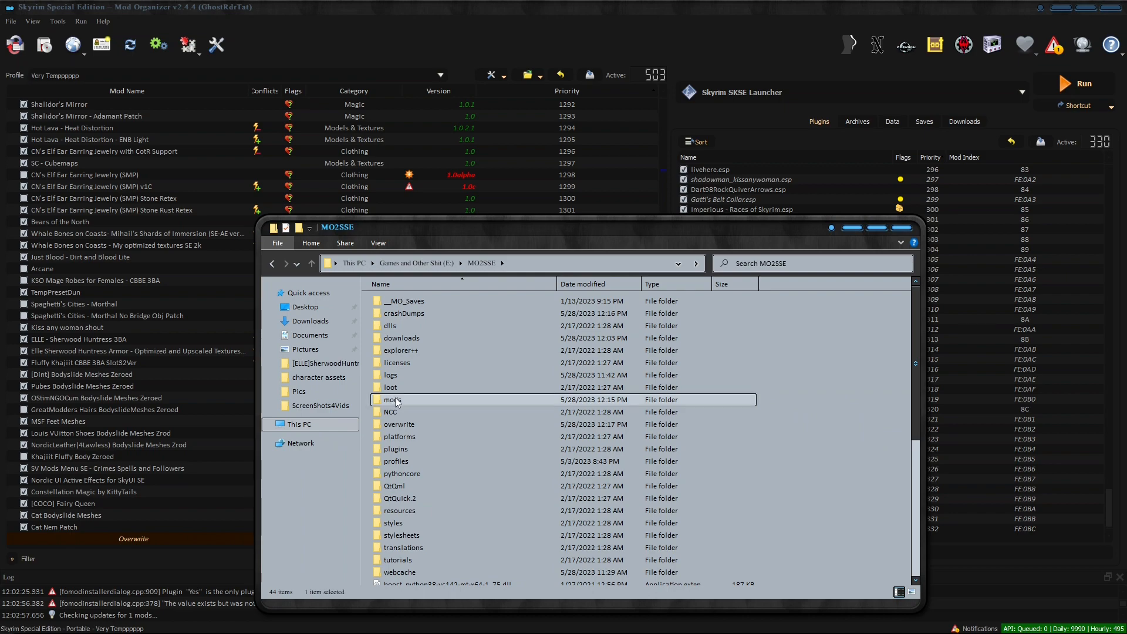
# Find the Nemesis Unlimited Behavior Engine mod folder and open its Nemesis_Engine subfolder.
pyautogui.moveTo(917, 302); pyautogui.dragTo(916, 443)
pyautogui.scroll(-15, 664, 436)
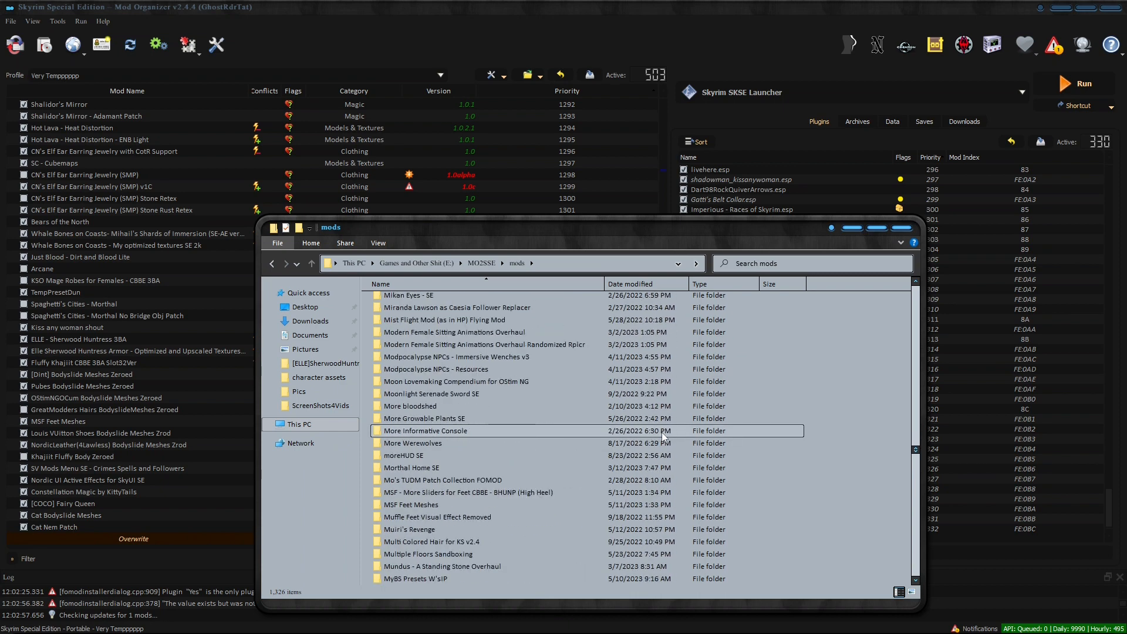
pyautogui.scroll(-4, 661, 432)
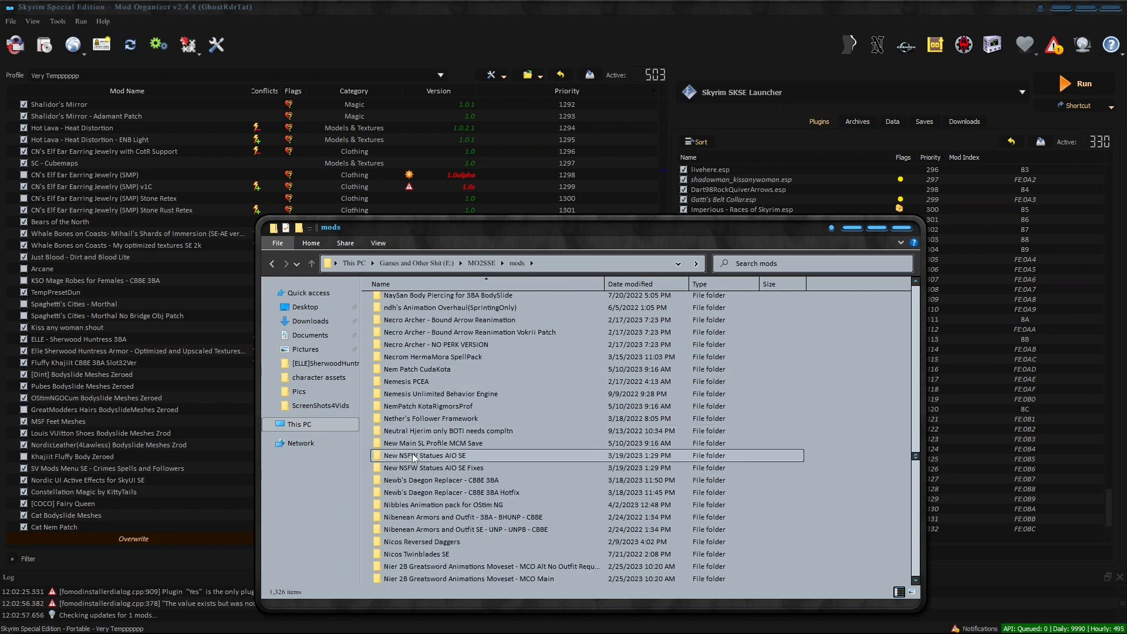
pyautogui.doubleClick(417, 395)
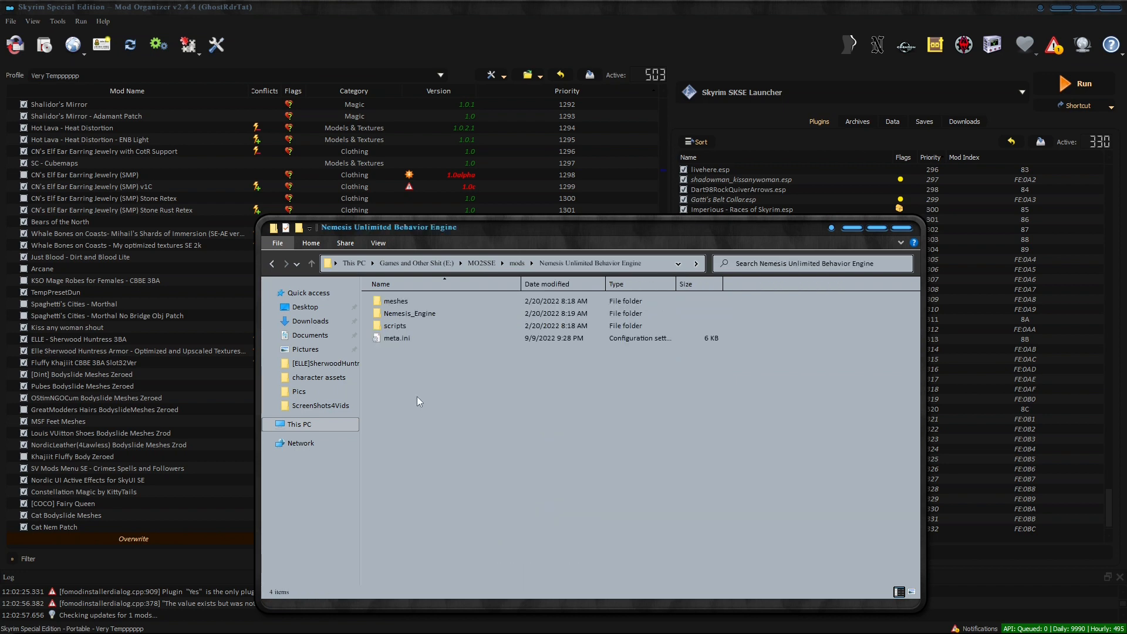
pyautogui.doubleClick(406, 312)
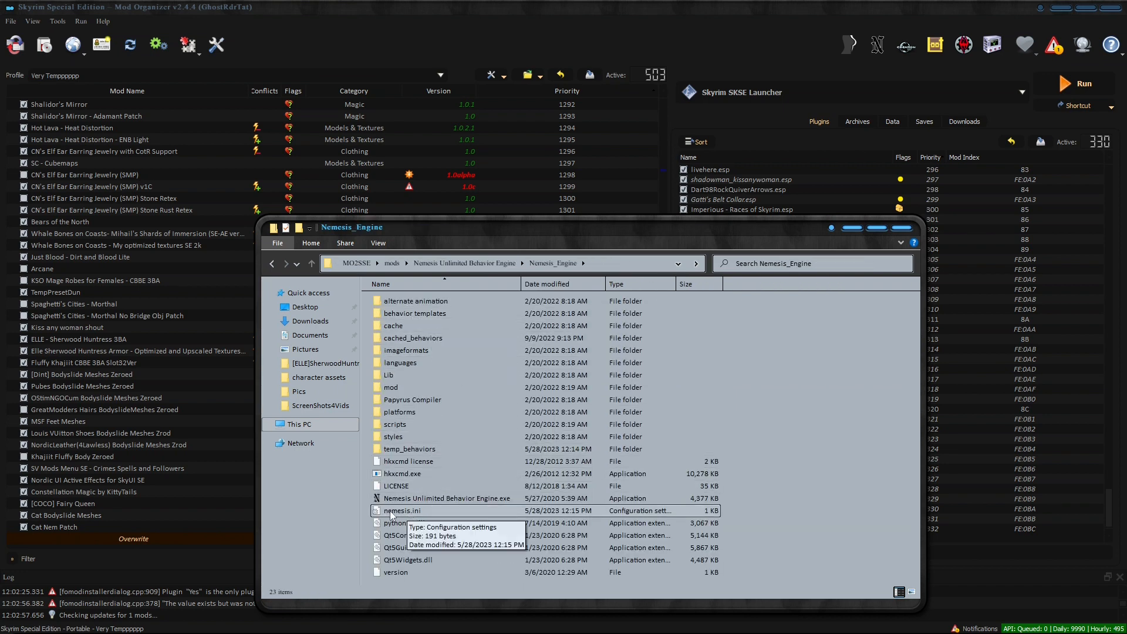
# Set MaxAnimation to 99000 in nemesis.ini, save the file and close it.
pyautogui.click(417, 509)
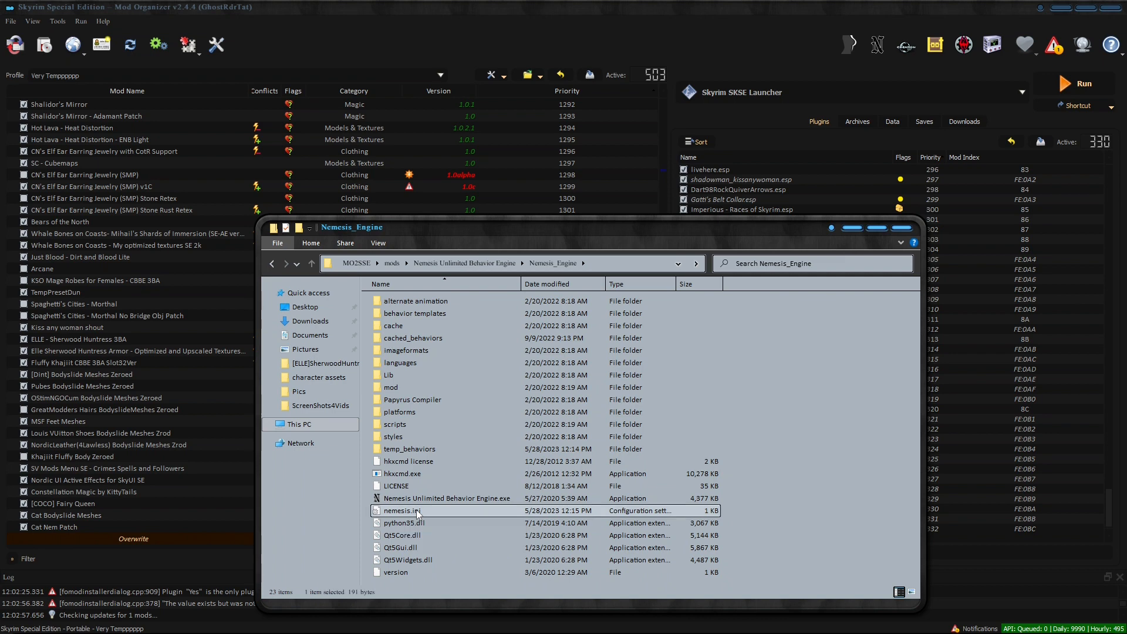
pyautogui.doubleClick(417, 509)
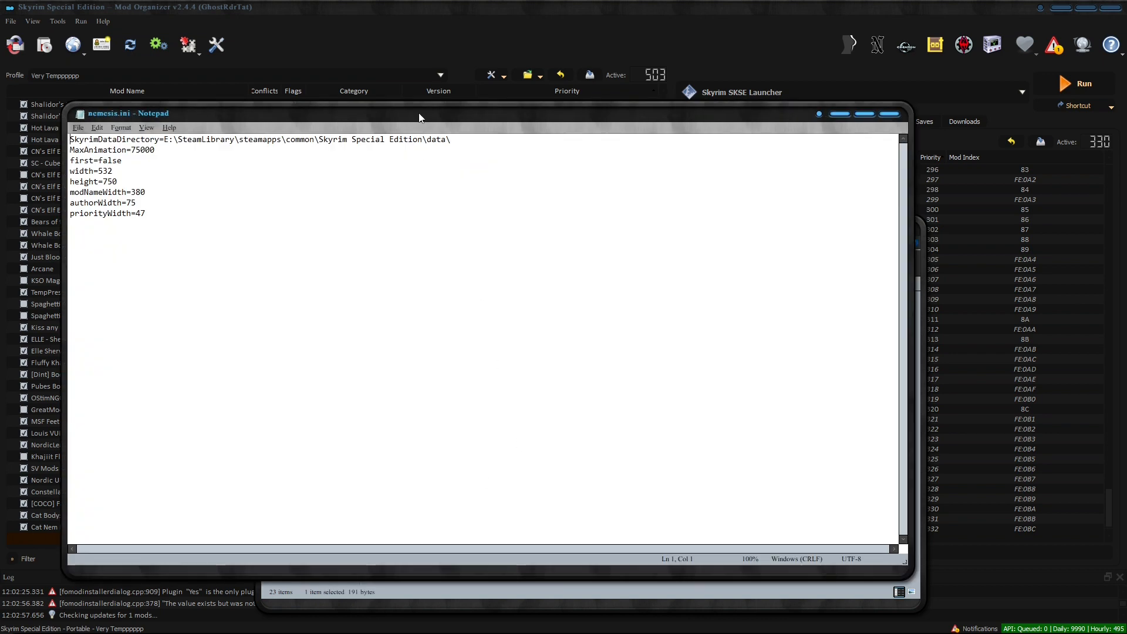
pyautogui.moveTo(419, 118); pyautogui.dragTo(489, 122)
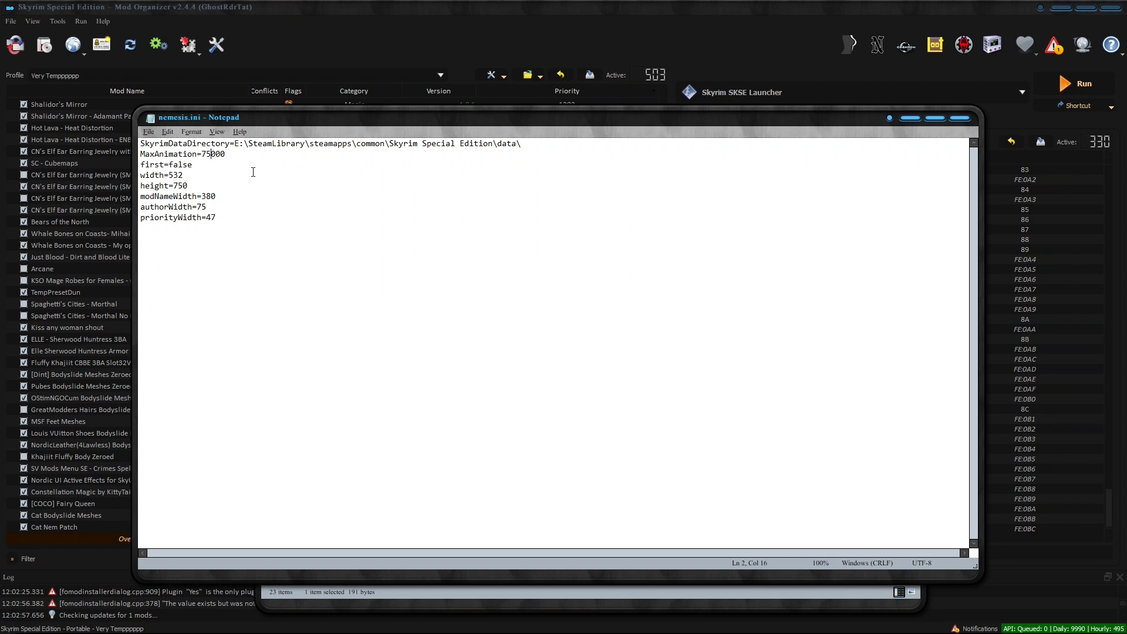
pyautogui.press('BackSpace')
pyautogui.press('BackSpace')
pyautogui.write('99')
pyautogui.click(152, 136)
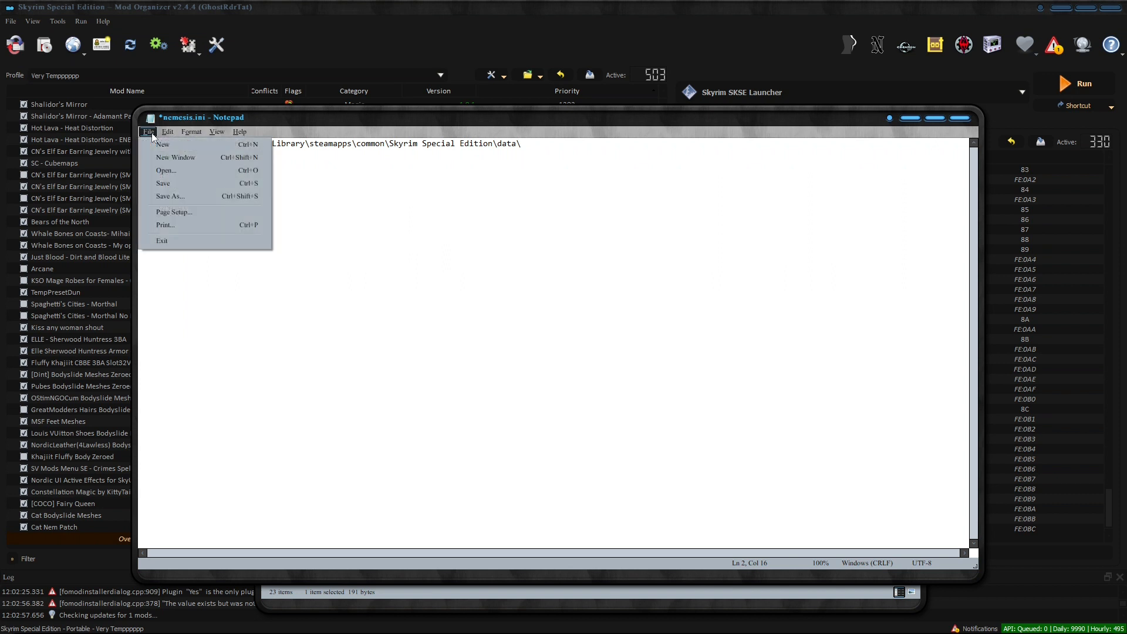
pyautogui.click(182, 183)
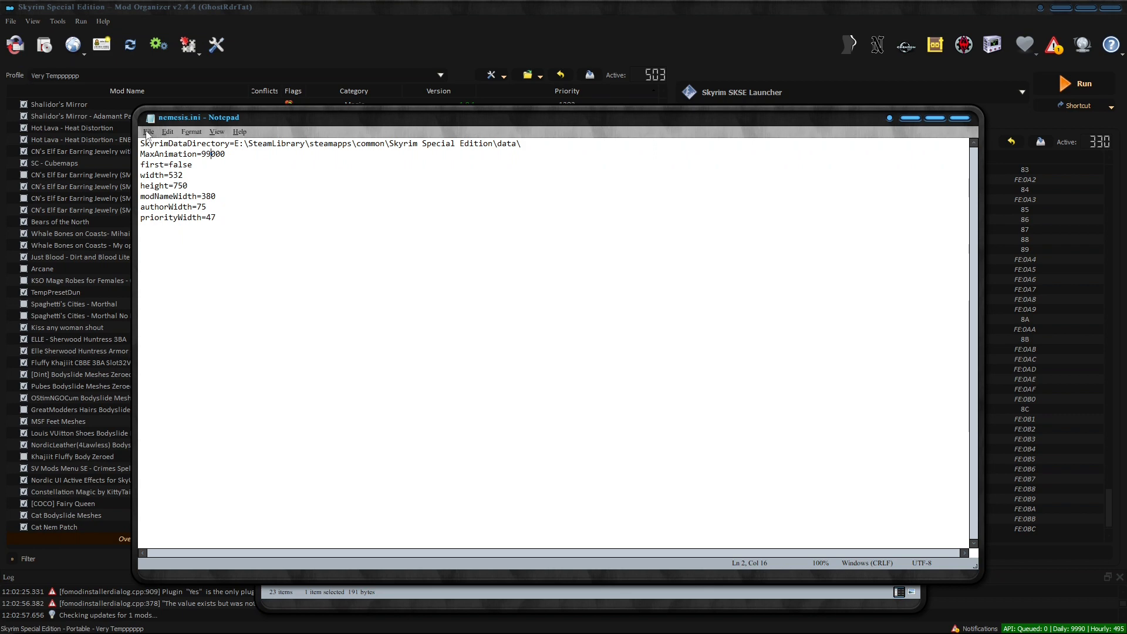
pyautogui.click(148, 132)
pyautogui.click(175, 185)
pyautogui.click(953, 120)
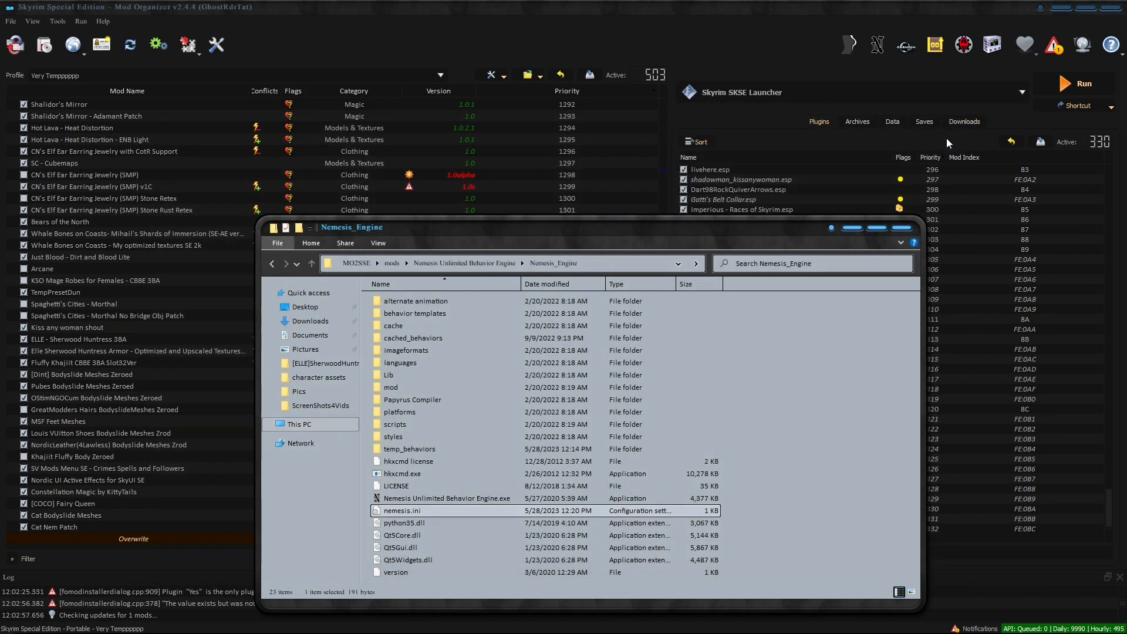
# Switch back to Mod Organizer, run the Nemesis behavior generation with the selected patches, and exit Nemesis when it completes.
pyautogui.click(855, 227)
pyautogui.click(879, 41)
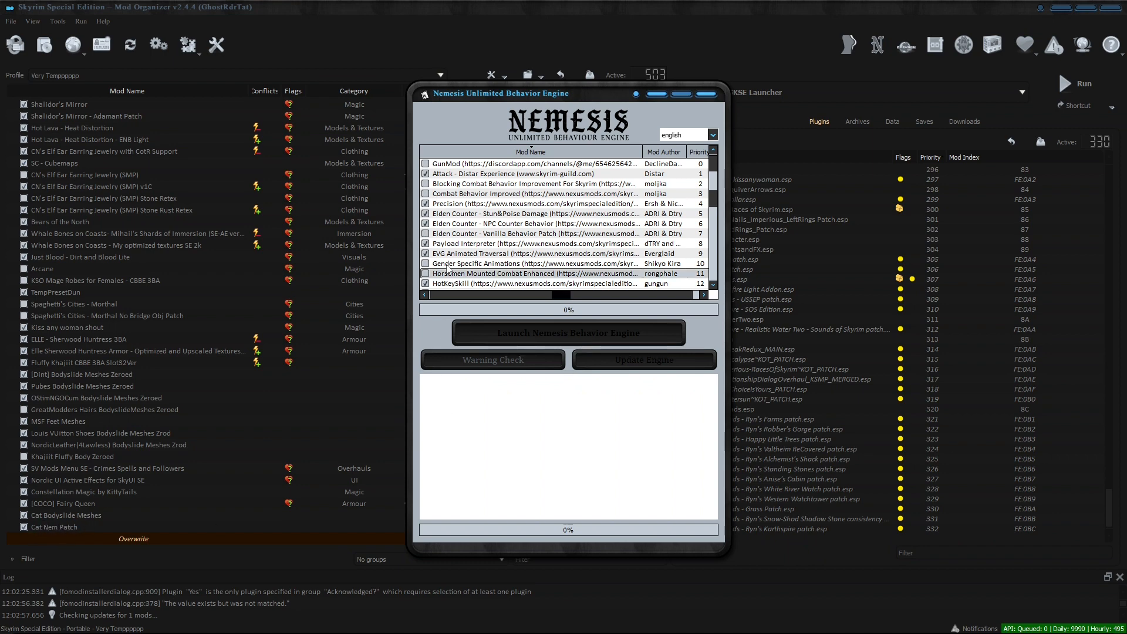
pyautogui.scroll(-6, 449, 171)
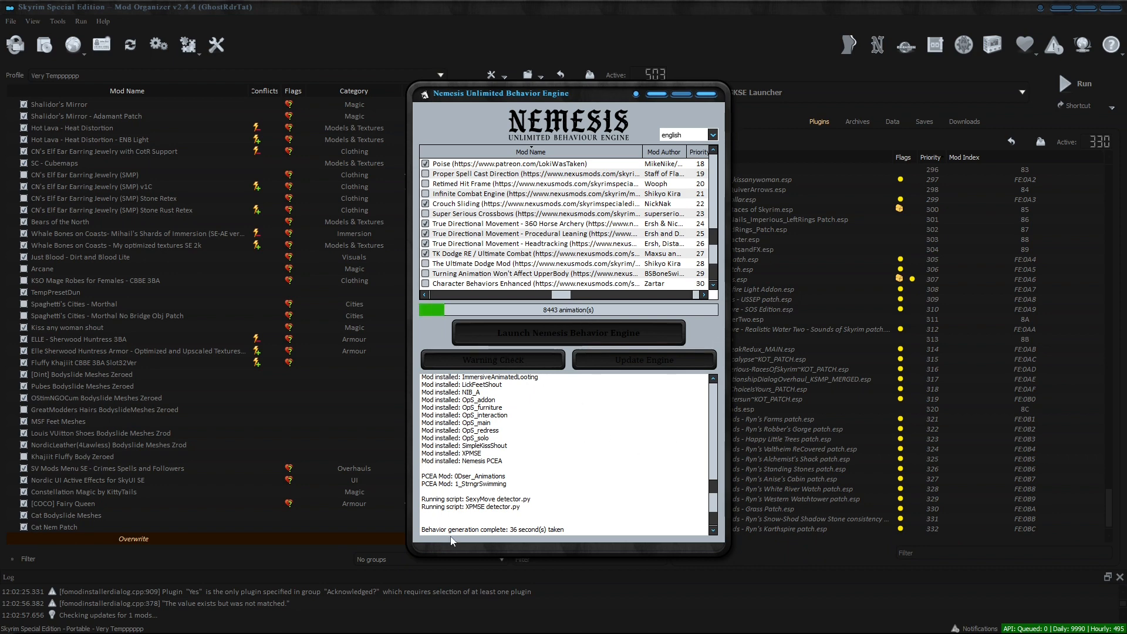
pyautogui.click(706, 94)
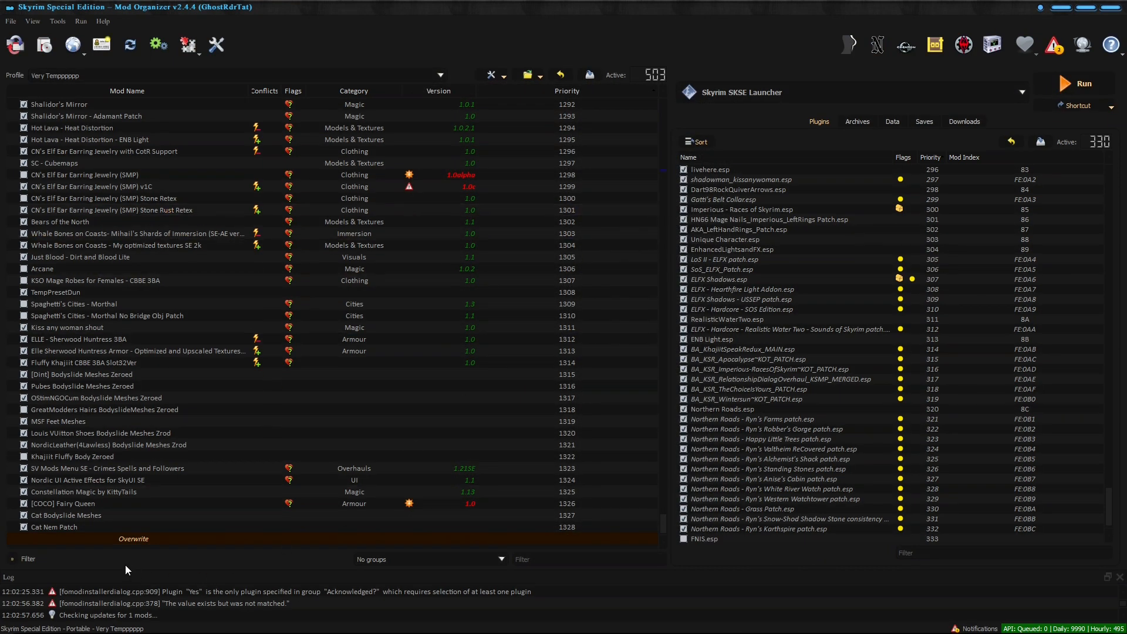
# Move the newly generated meshes, Nemesis_Engine, scripts and FNIS.esp from Overwrite into the Cat Nem Patch mod.
pyautogui.doubleClick(144, 540)
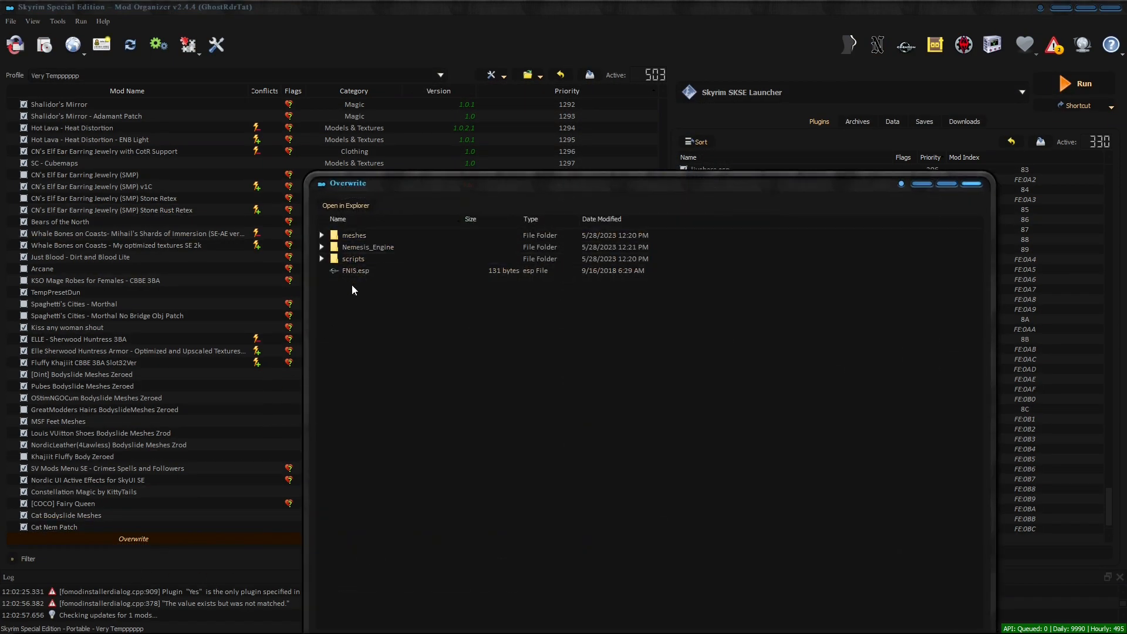
pyautogui.moveTo(447, 185); pyautogui.dragTo(408, 123)
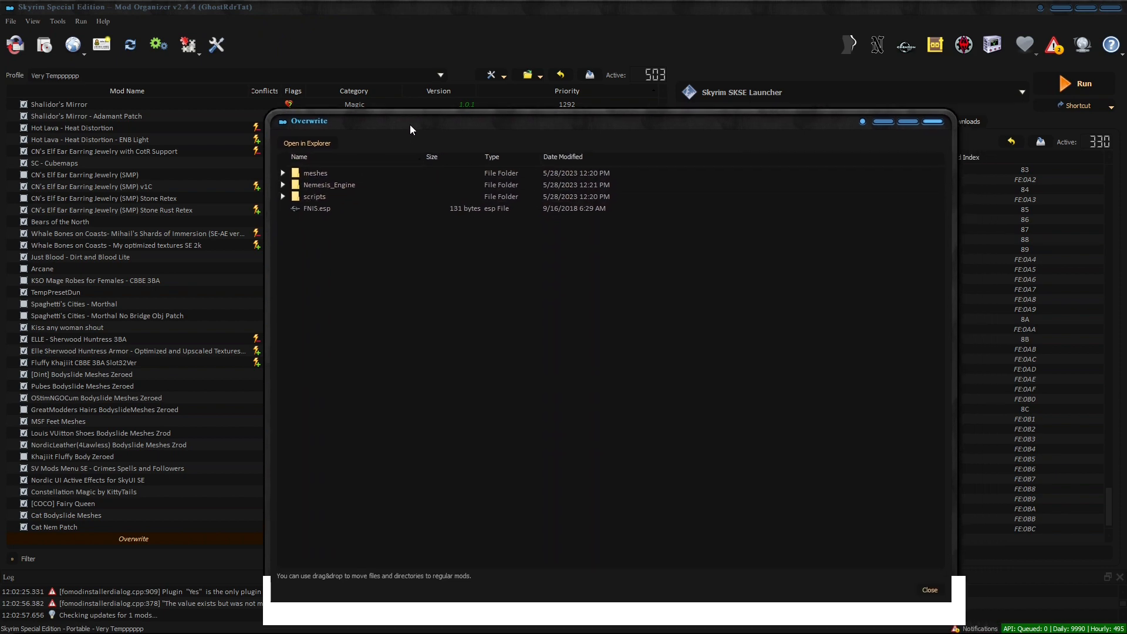
pyautogui.click(933, 122)
pyautogui.doubleClick(122, 541)
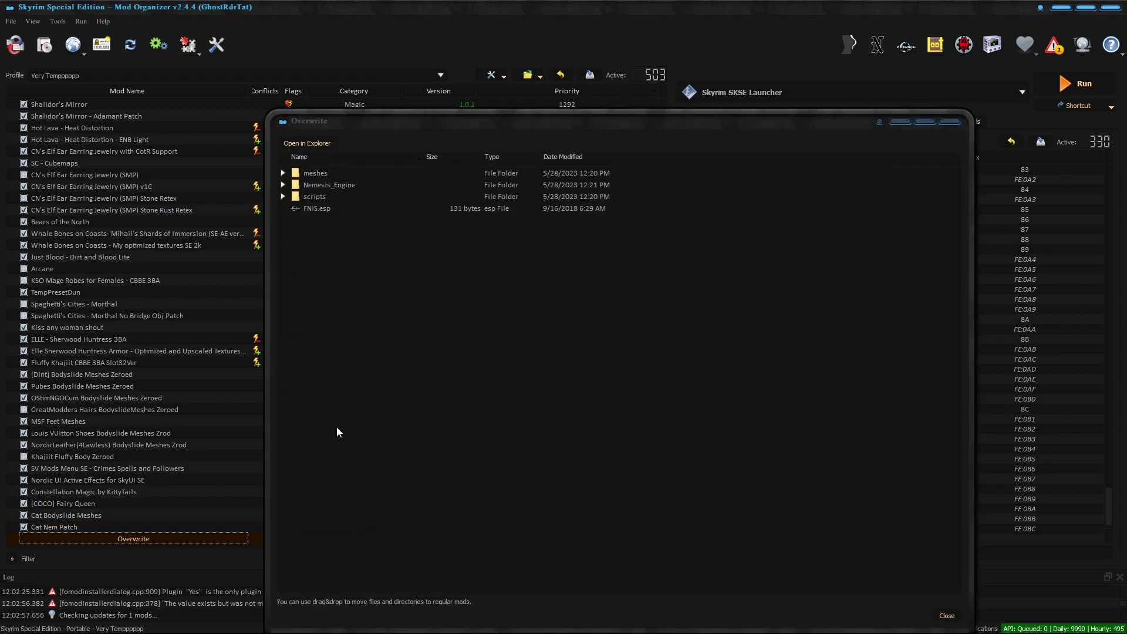
pyautogui.moveTo(297, 242); pyautogui.dragTo(63, 528)
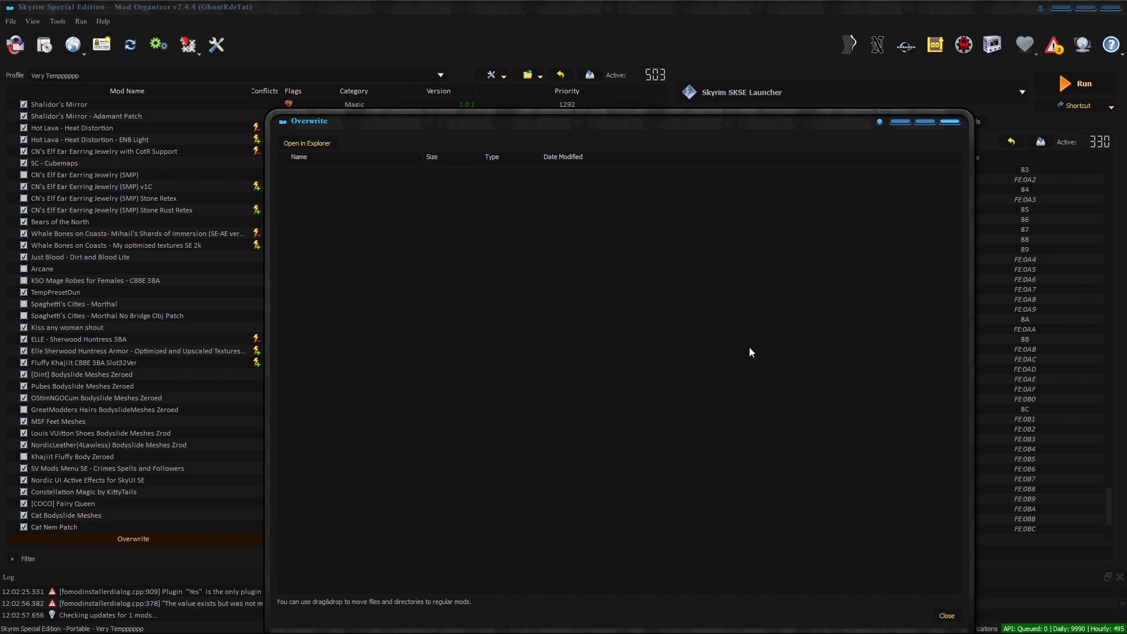
pyautogui.click(945, 125)
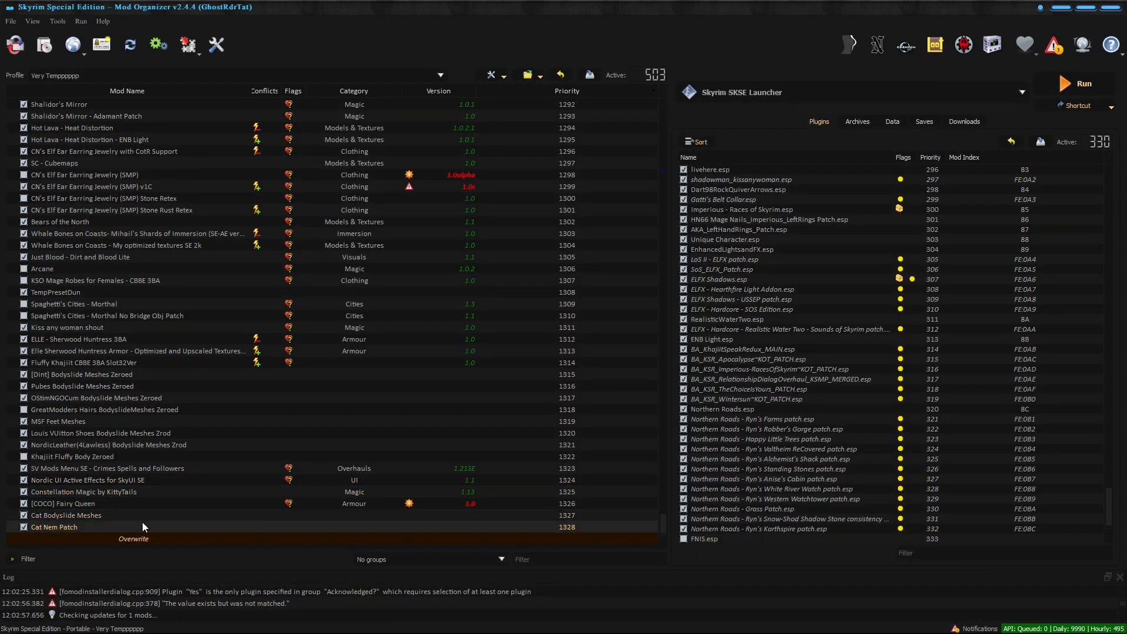
# Examine the Cat Nem Patch file tree, including its meshes > actors > character and scripts folders.
pyautogui.doubleClick(58, 526)
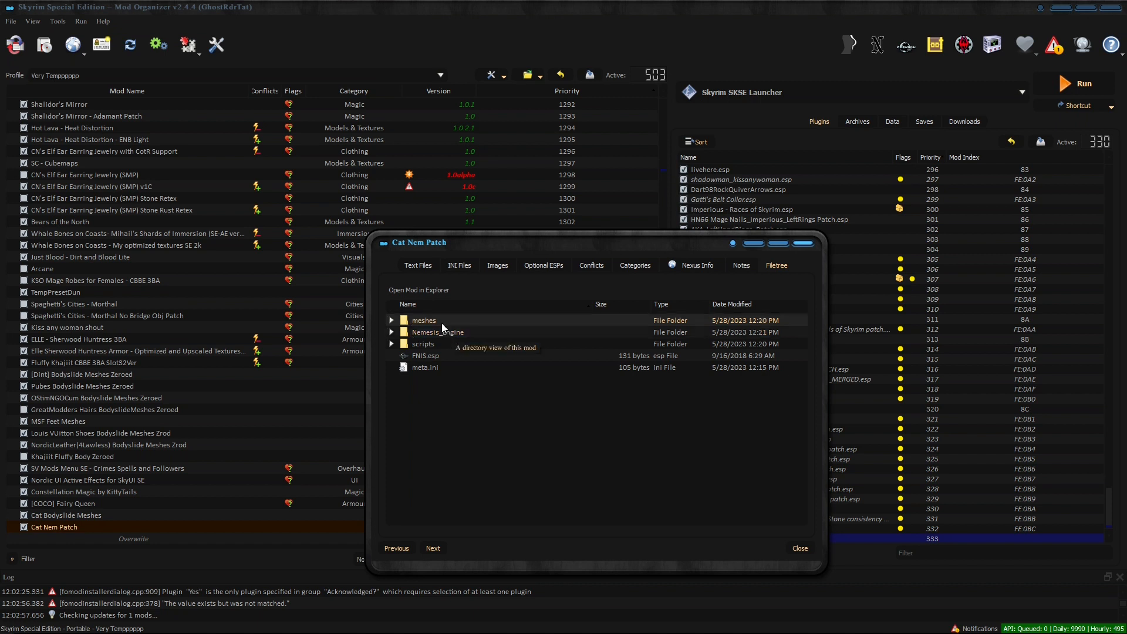
pyautogui.click(392, 321)
pyautogui.click(404, 332)
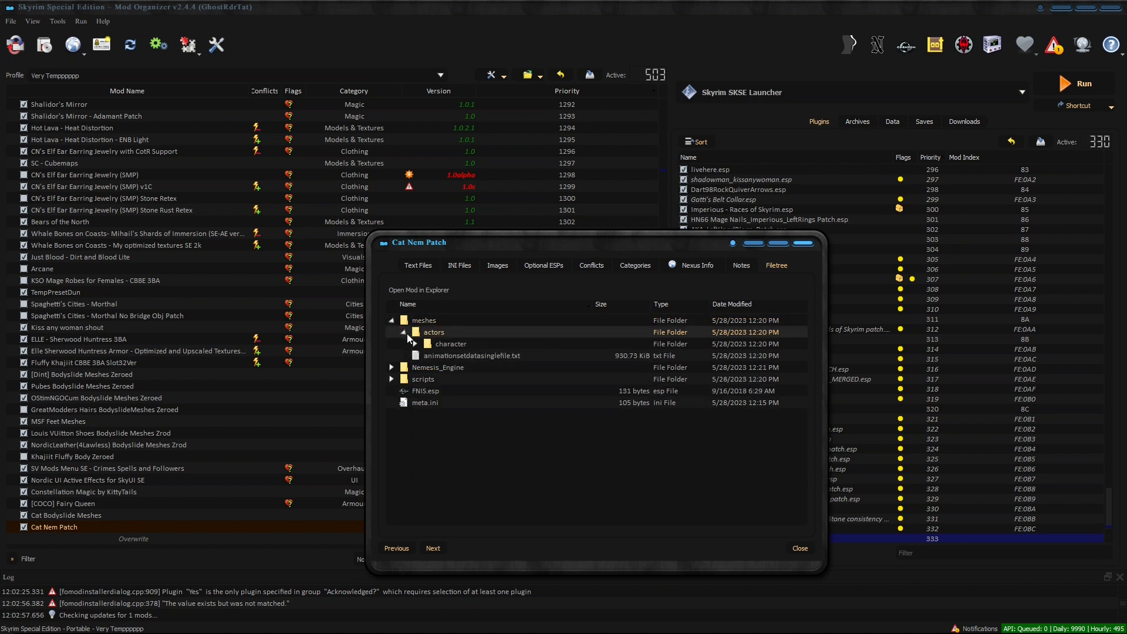
pyautogui.click(415, 344)
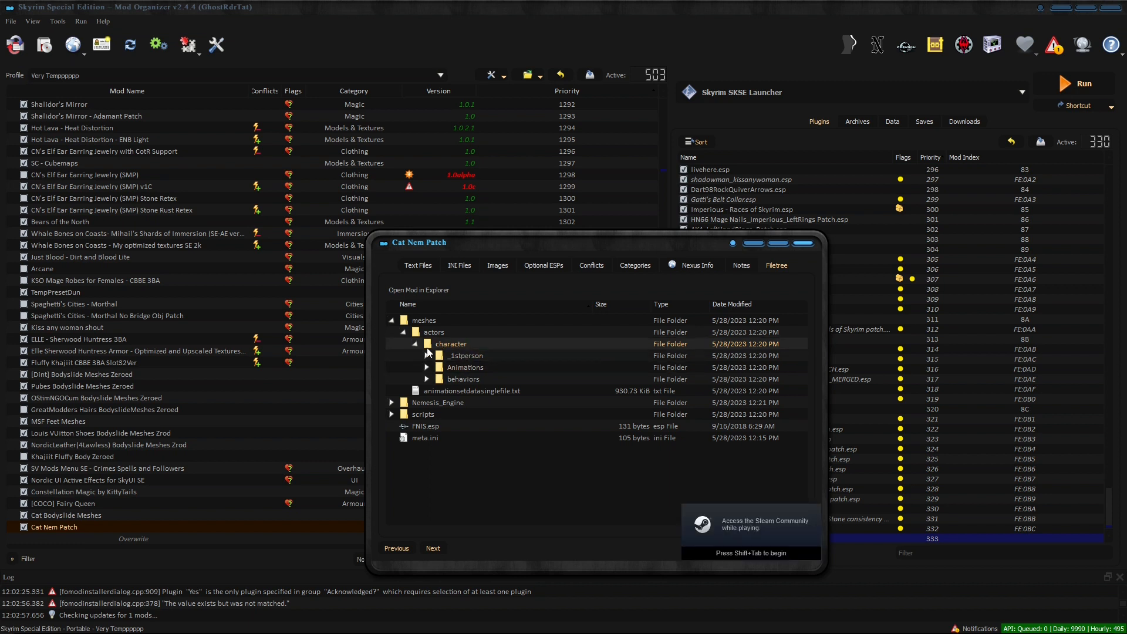
pyautogui.click(393, 415)
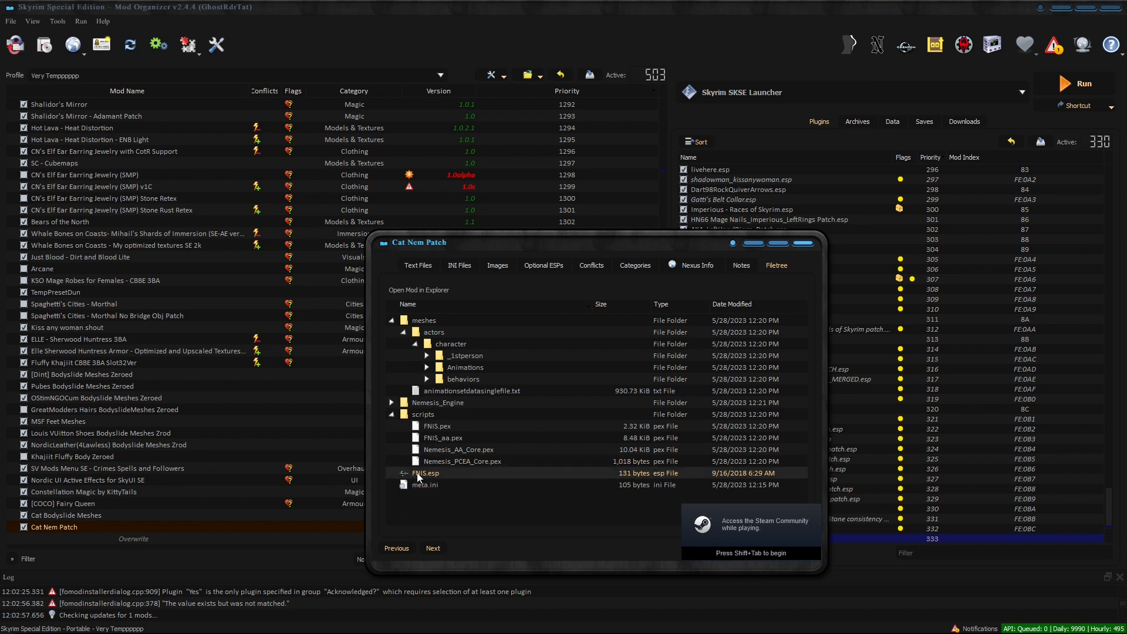
pyautogui.click(802, 245)
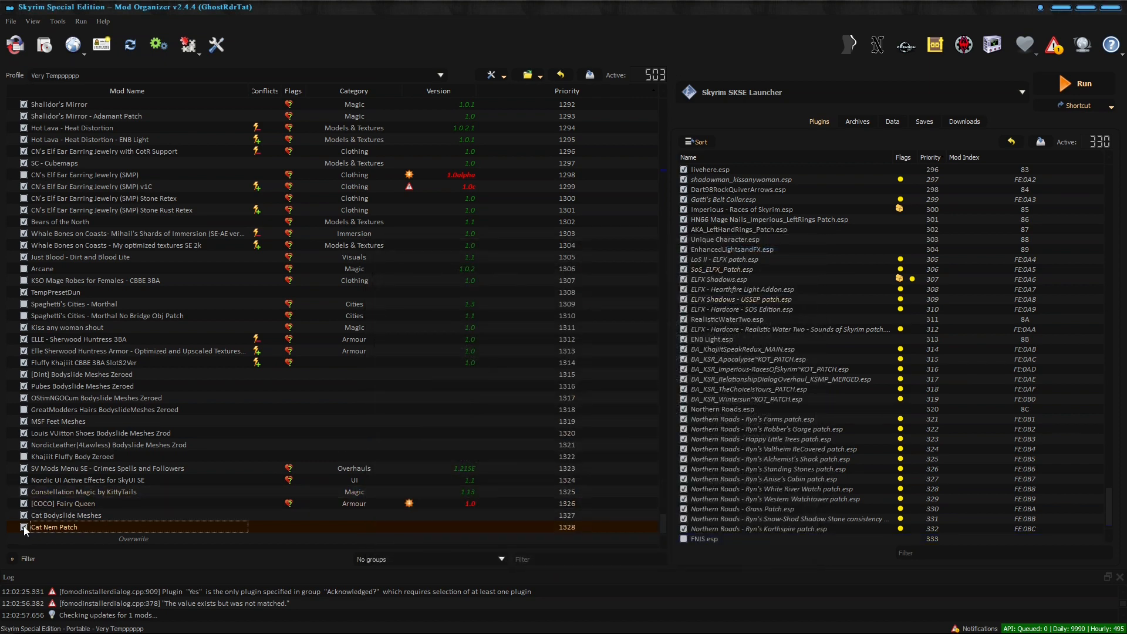
# Enable the FNIS.esp plugin at the end of the load order and view its description.
pyautogui.scroll(-1, 704, 537)
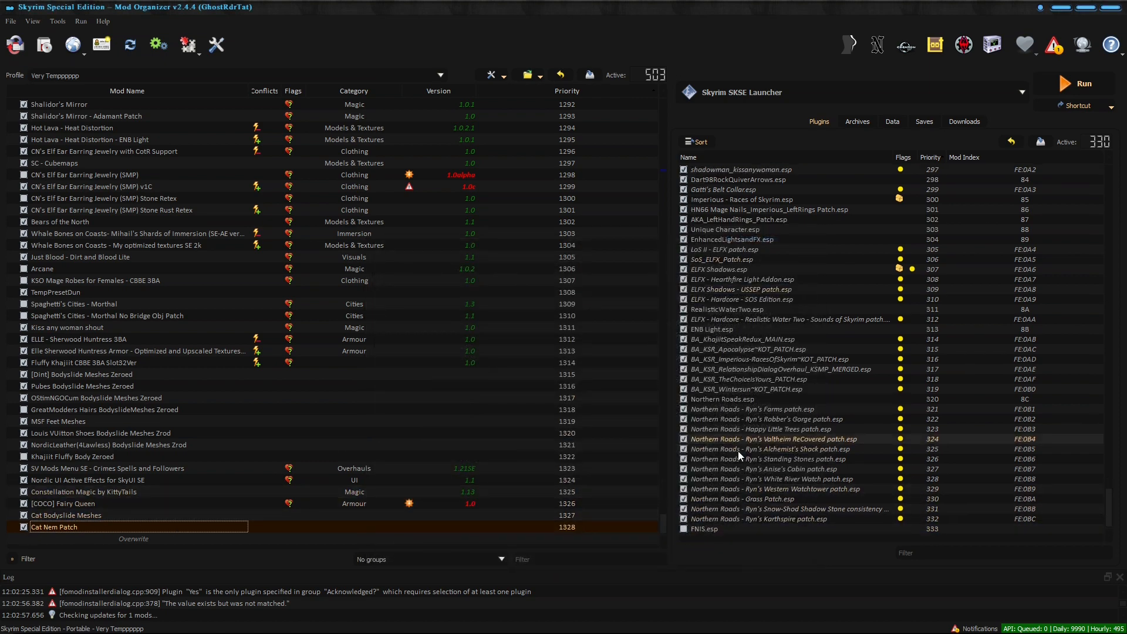
pyautogui.click(684, 529)
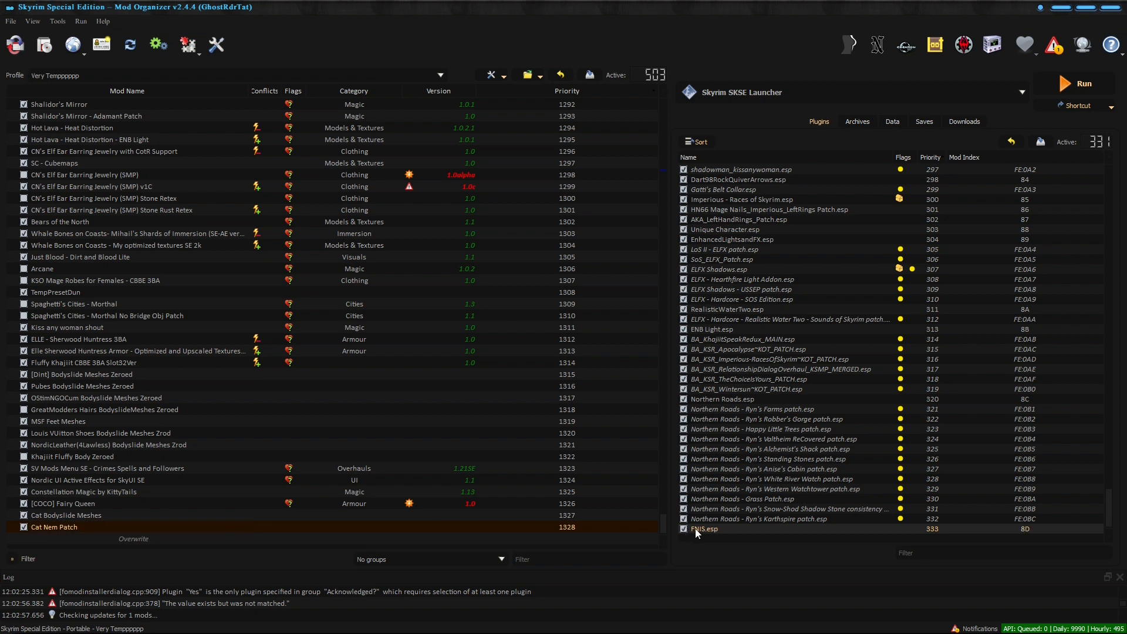
pyautogui.moveTo(714, 527)
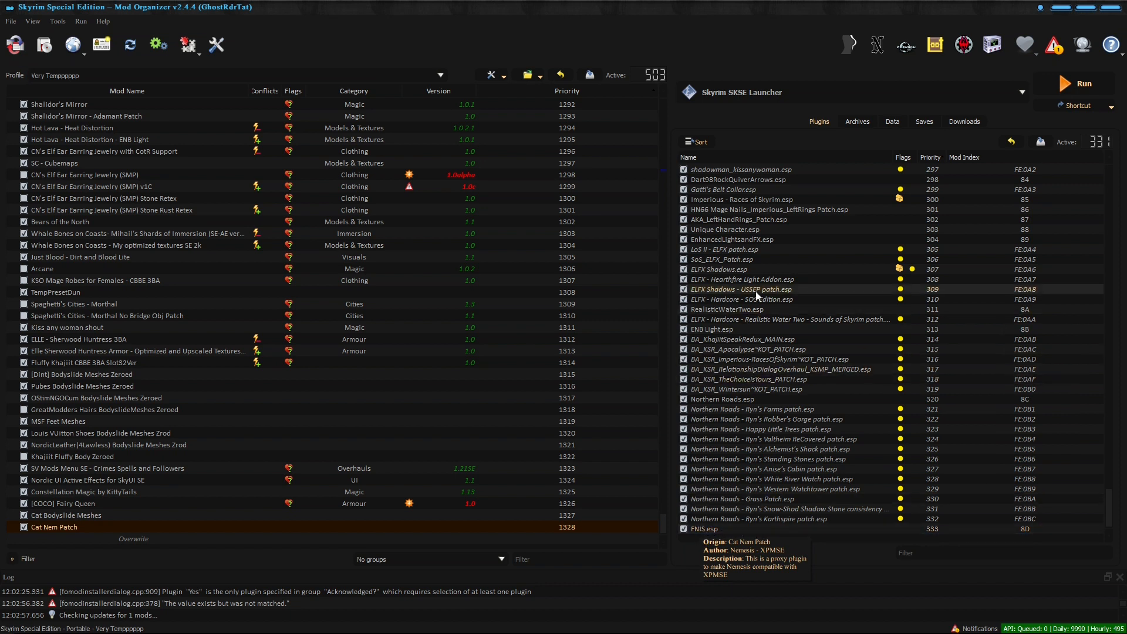
pyautogui.moveTo(761, 292)
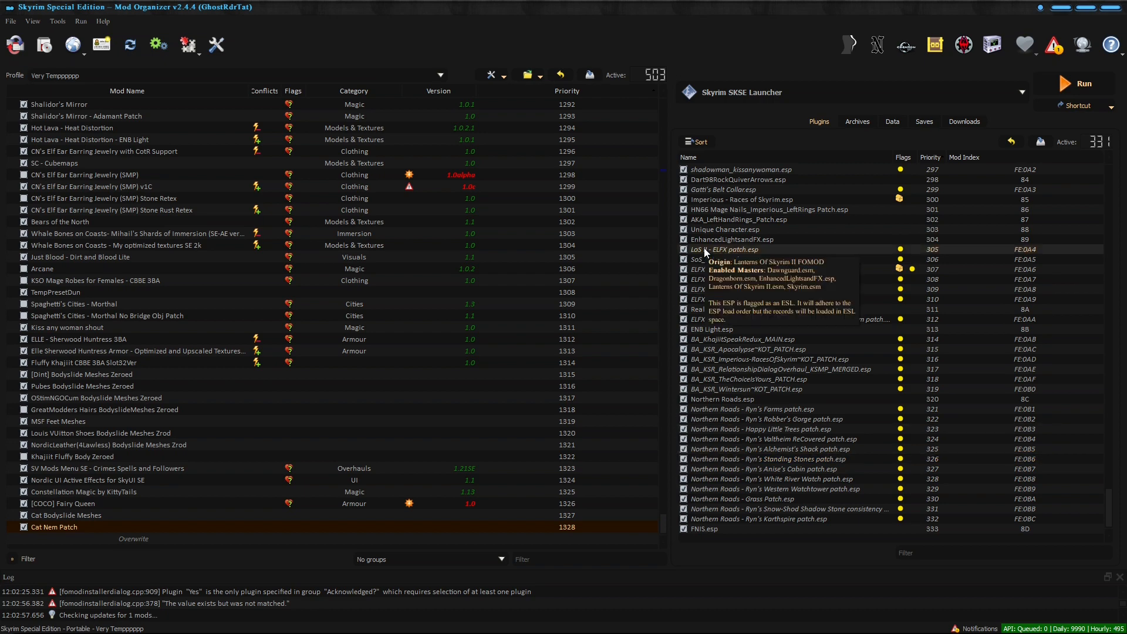
pyautogui.moveTo(714, 280)
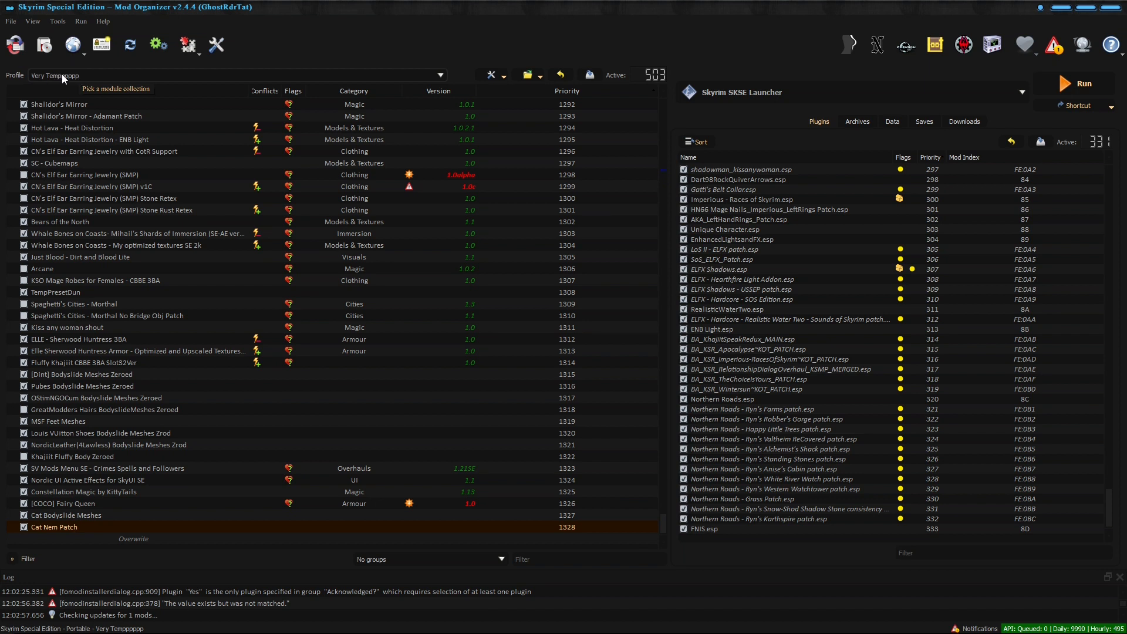
# Look through the available mod profiles while keeping the current one active.
pyautogui.click(170, 73)
pyautogui.scroll(-1, 151, 117)
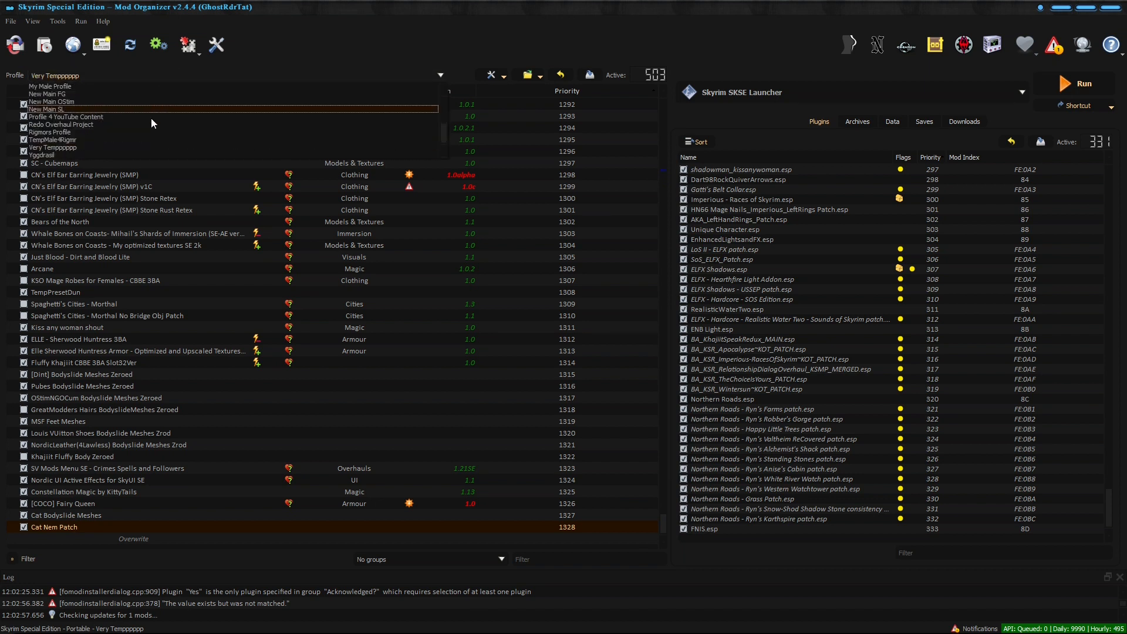
pyautogui.scroll(5, 152, 123)
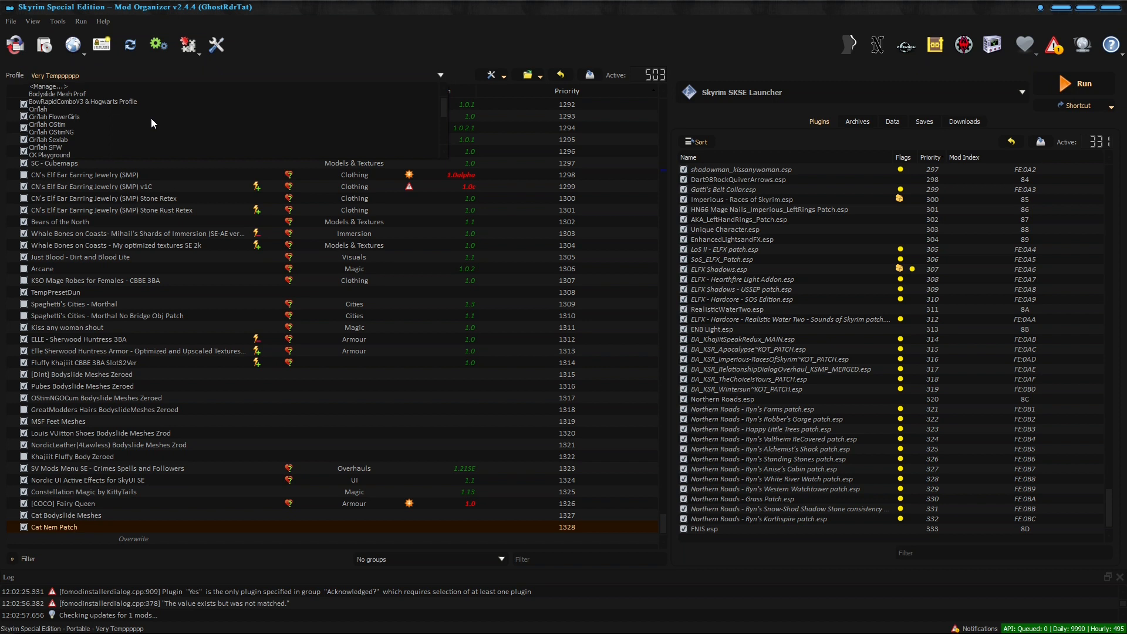
pyautogui.scroll(-5, 152, 123)
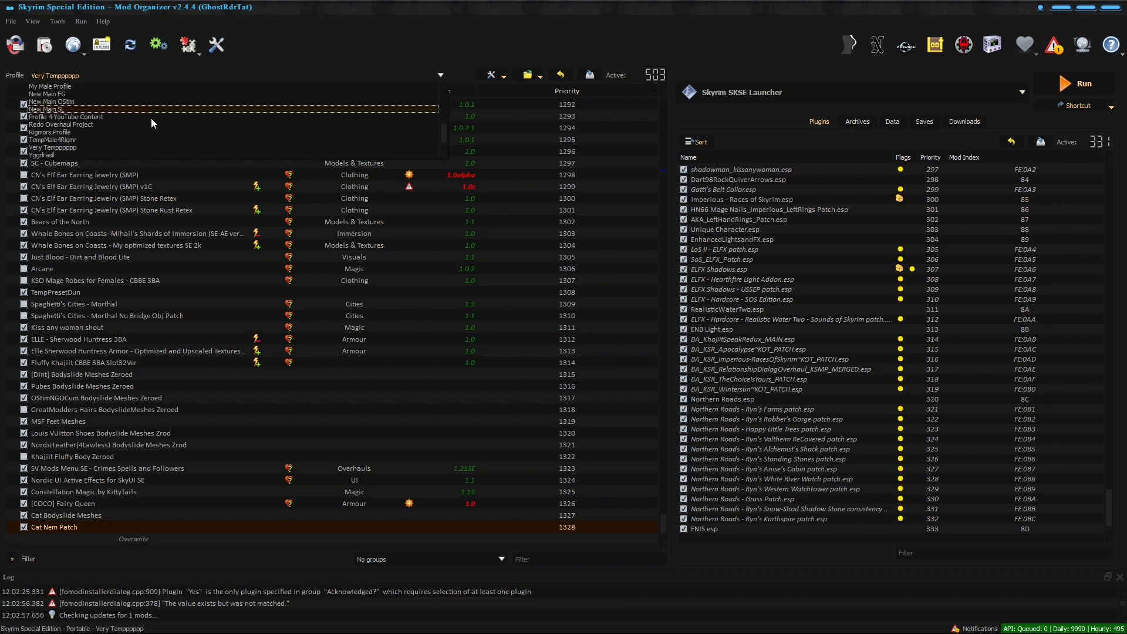
pyautogui.click(100, 146)
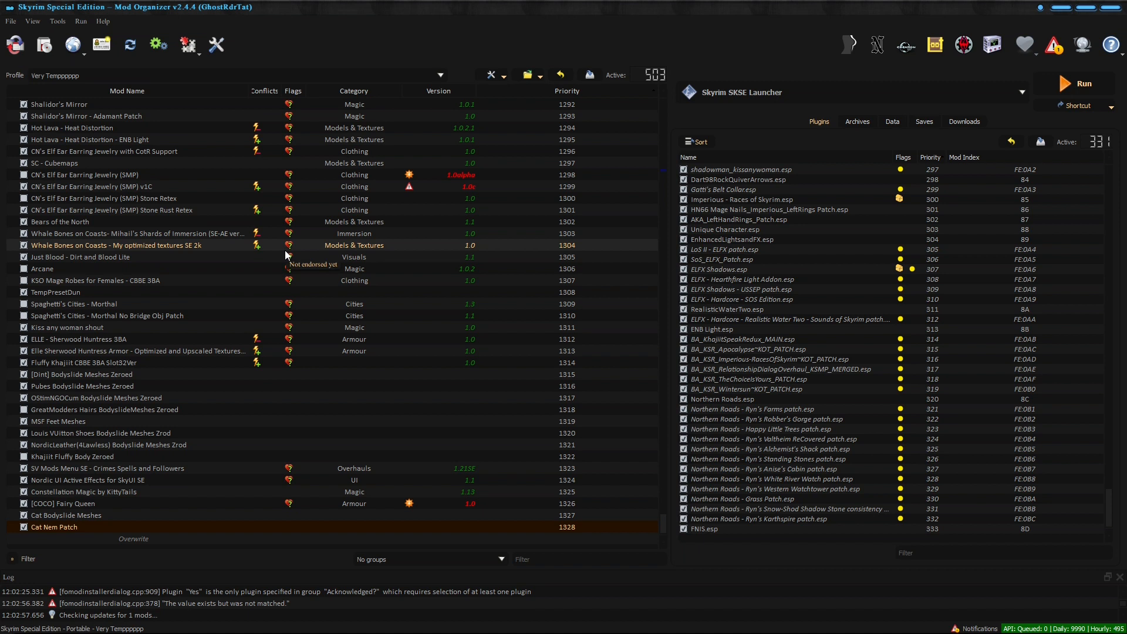
pyautogui.click(140, 73)
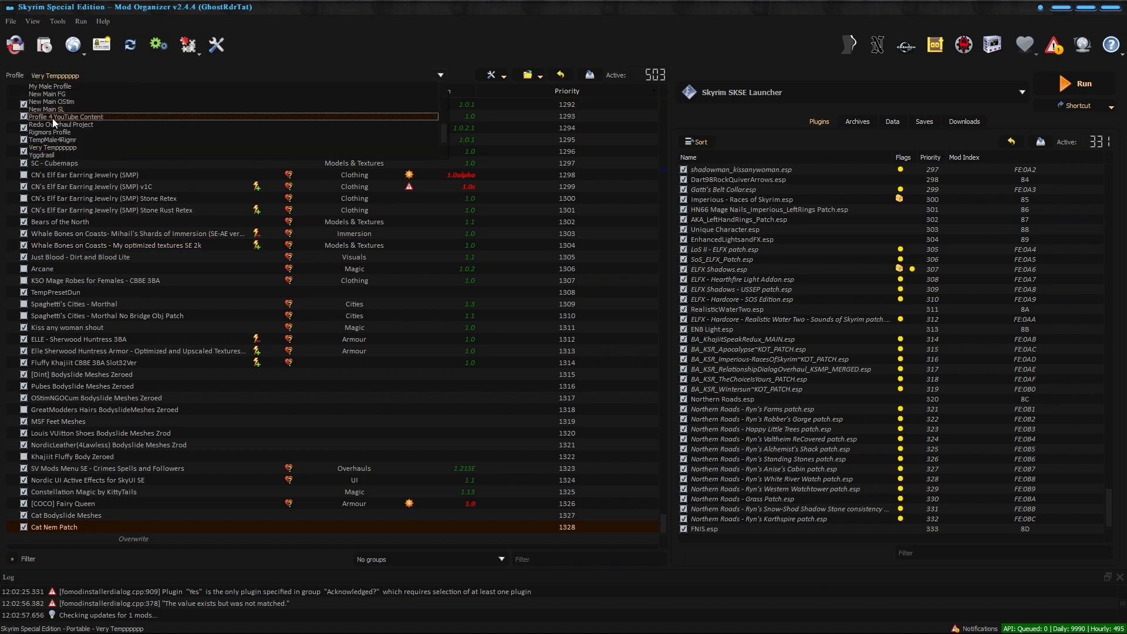
pyautogui.click(111, 75)
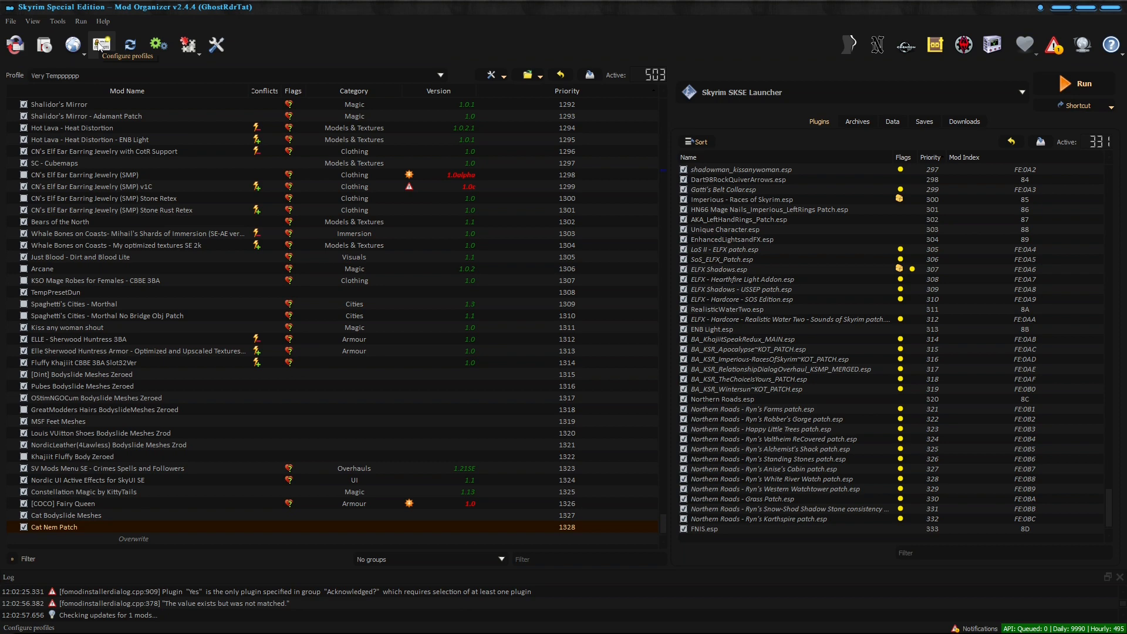
# Copy the currently active profile to a new profile named VeryTemp2.
pyautogui.click(101, 46)
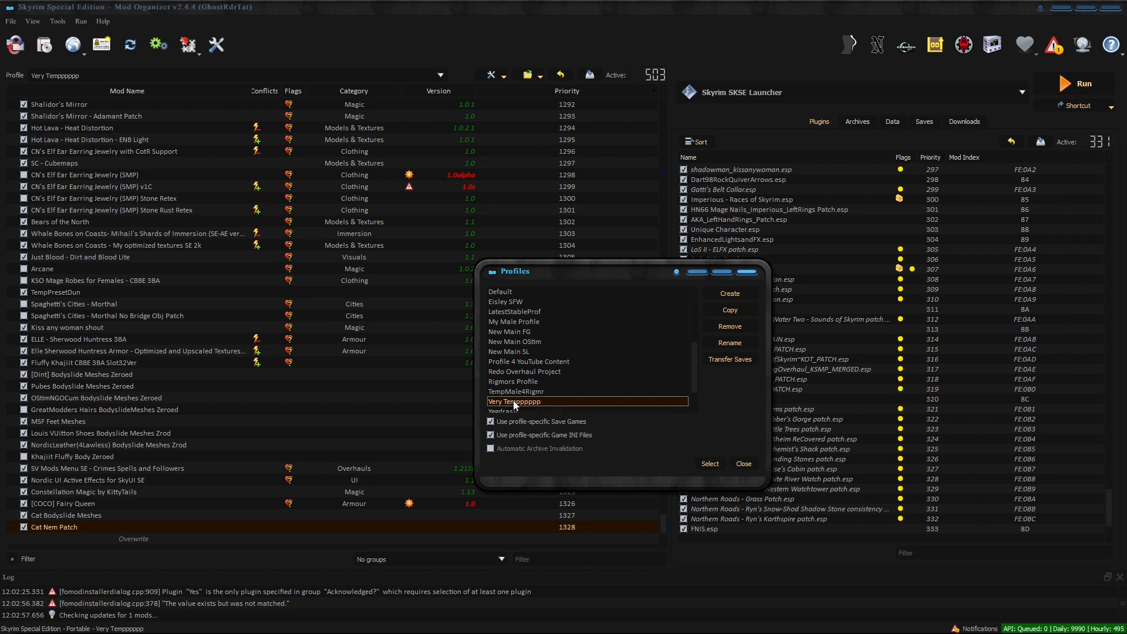
pyautogui.click(738, 307)
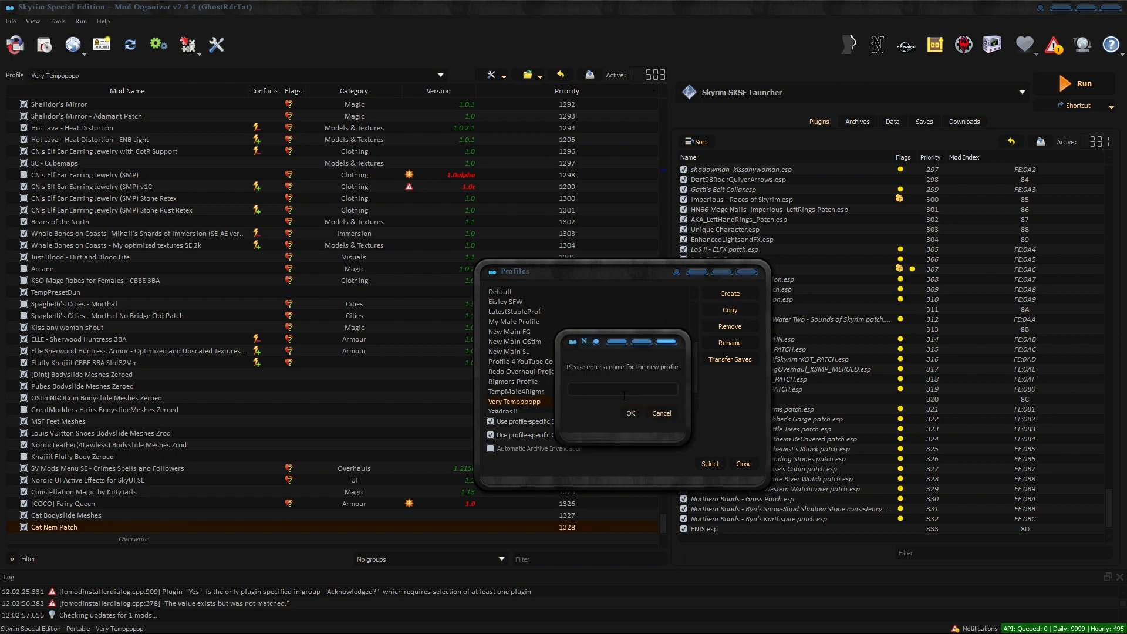
pyautogui.write('VeryTemp2')
pyautogui.click(632, 413)
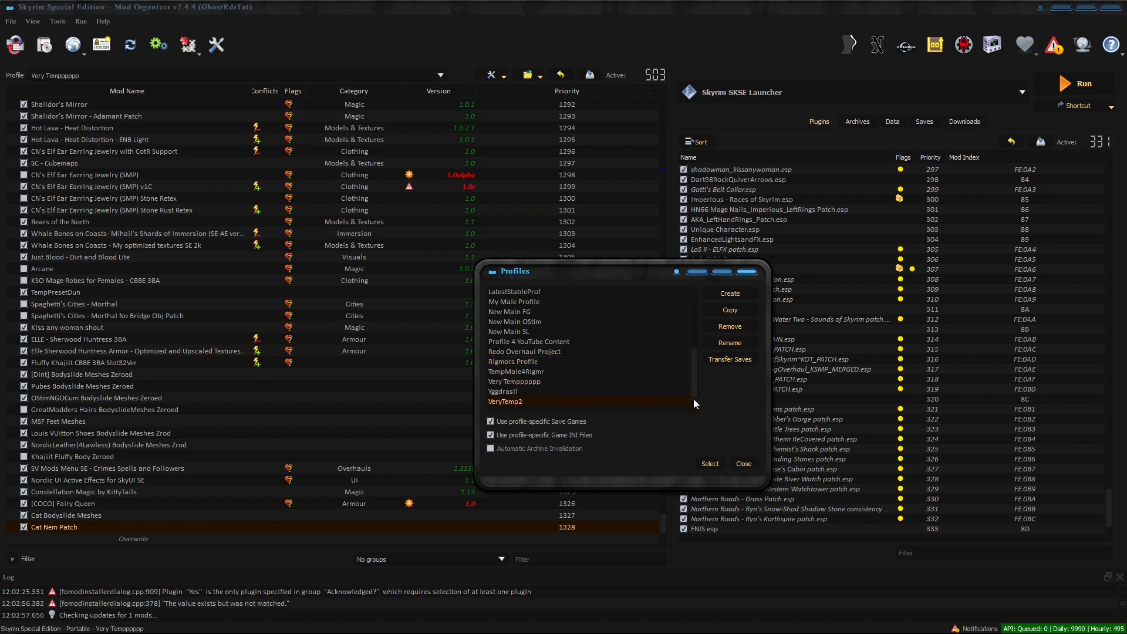
pyautogui.click(743, 464)
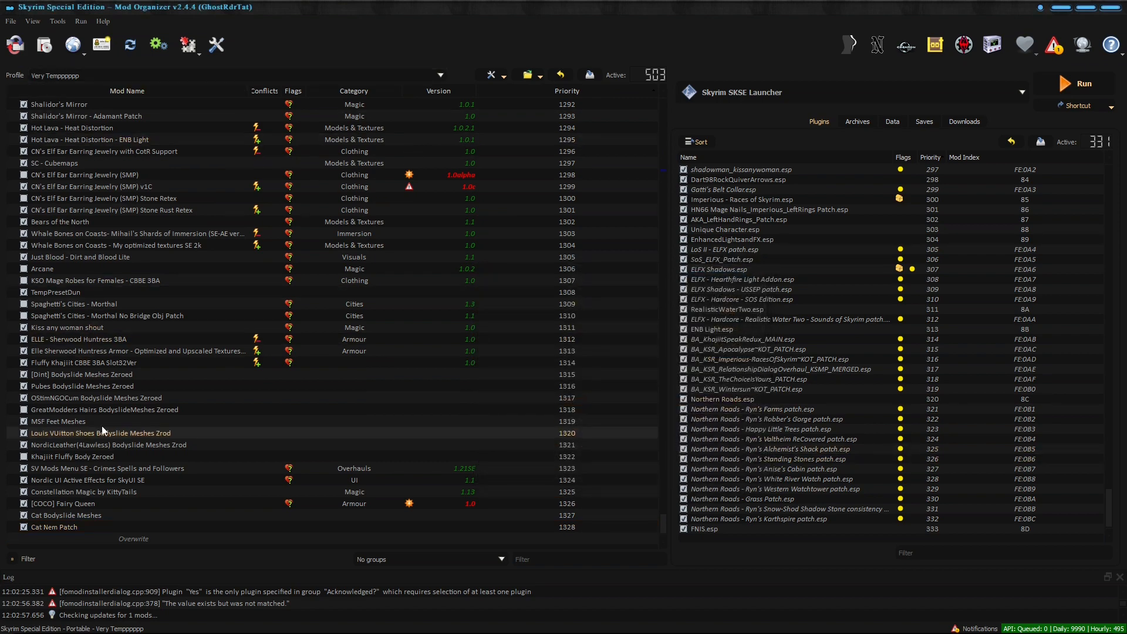
# Switch to the VeryTemp2 profile and look through its list of installed mods.
pyautogui.click(119, 79)
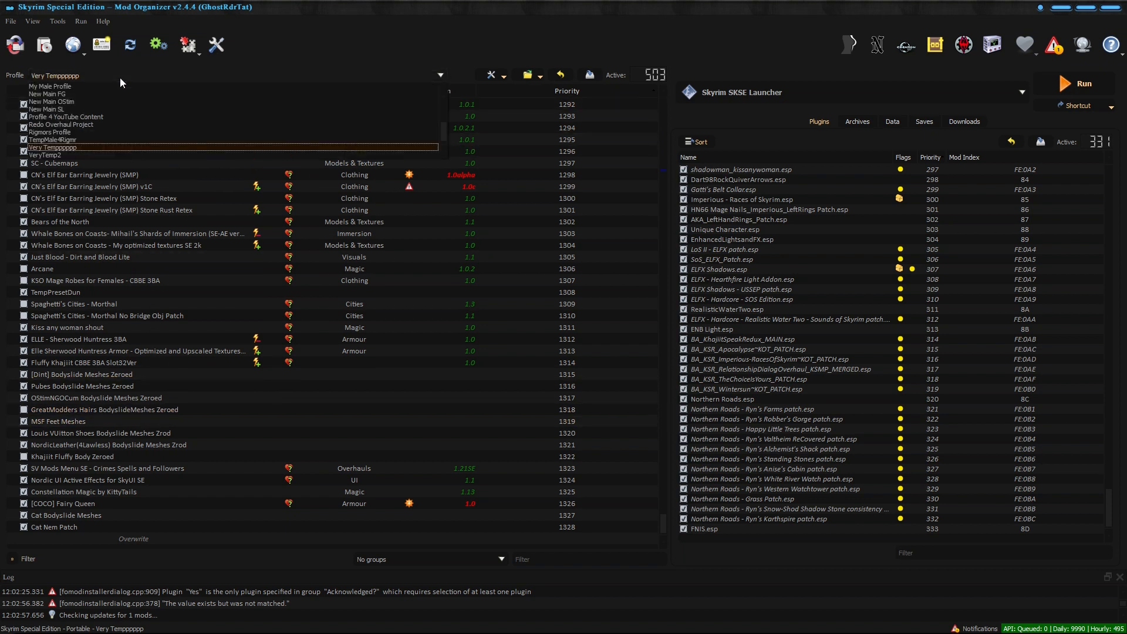
pyautogui.click(62, 153)
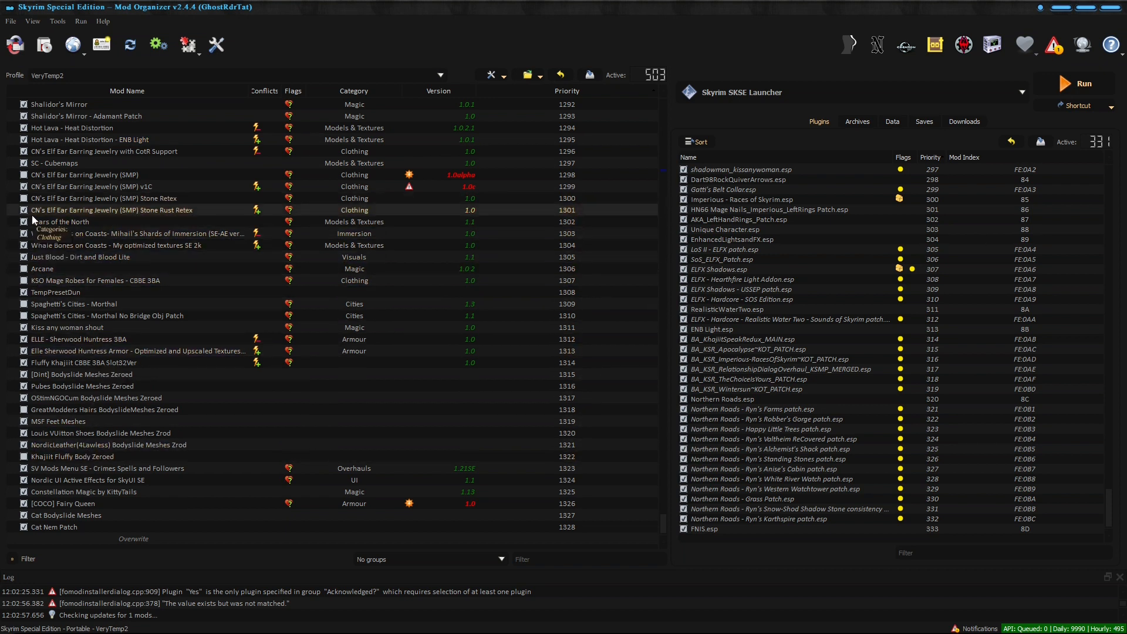
pyautogui.scroll(16, 143, 339)
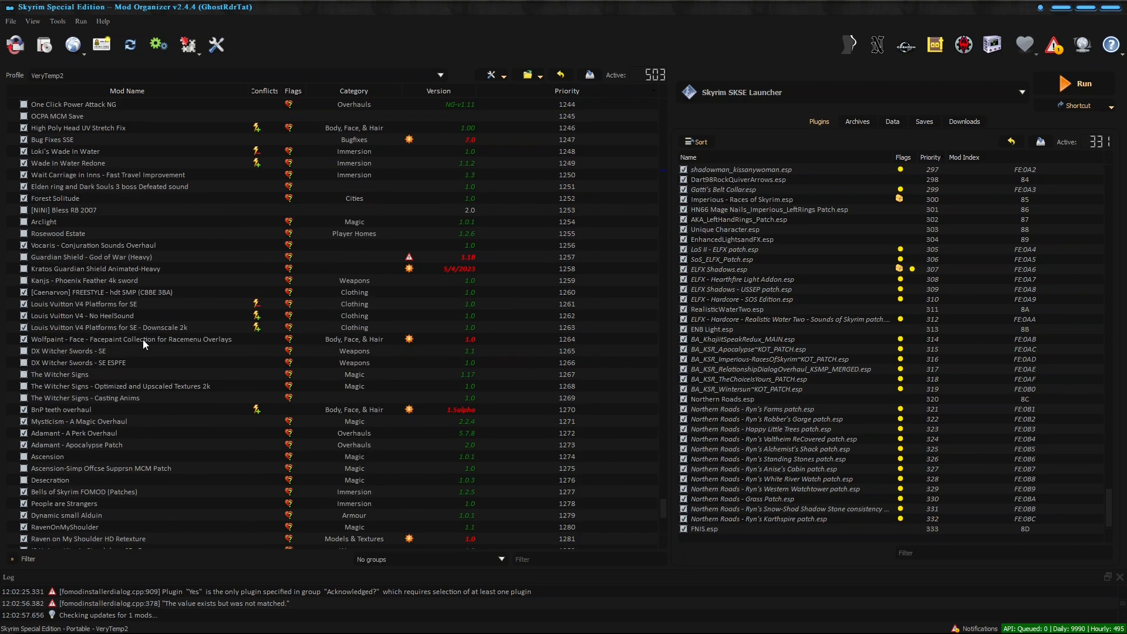
pyautogui.scroll(5, 114, 247)
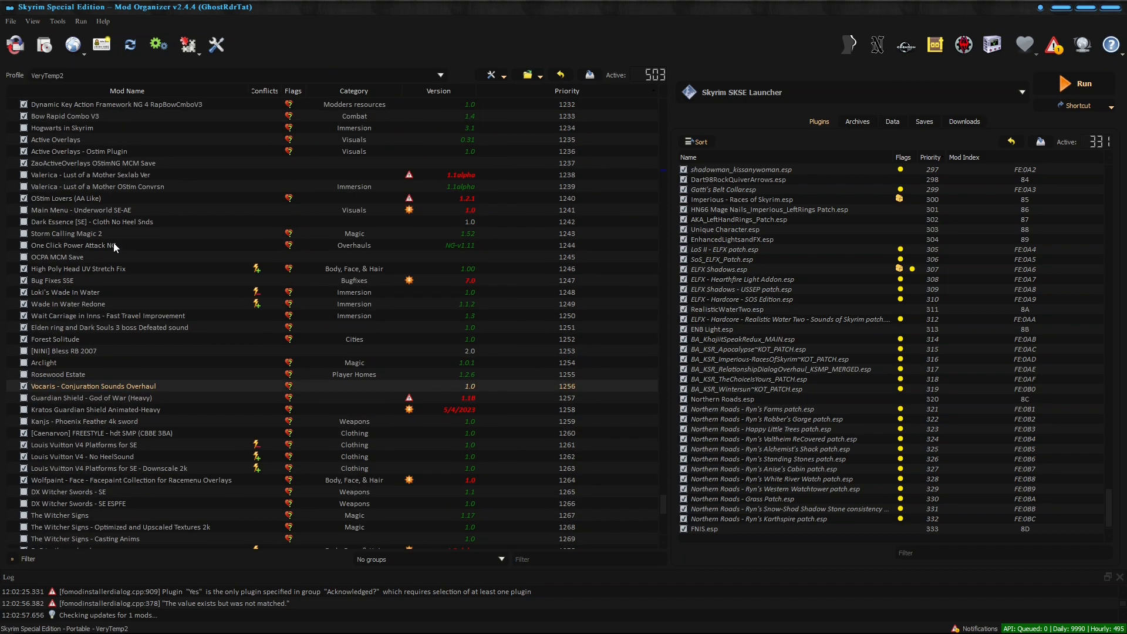
pyautogui.scroll(3, 156, 303)
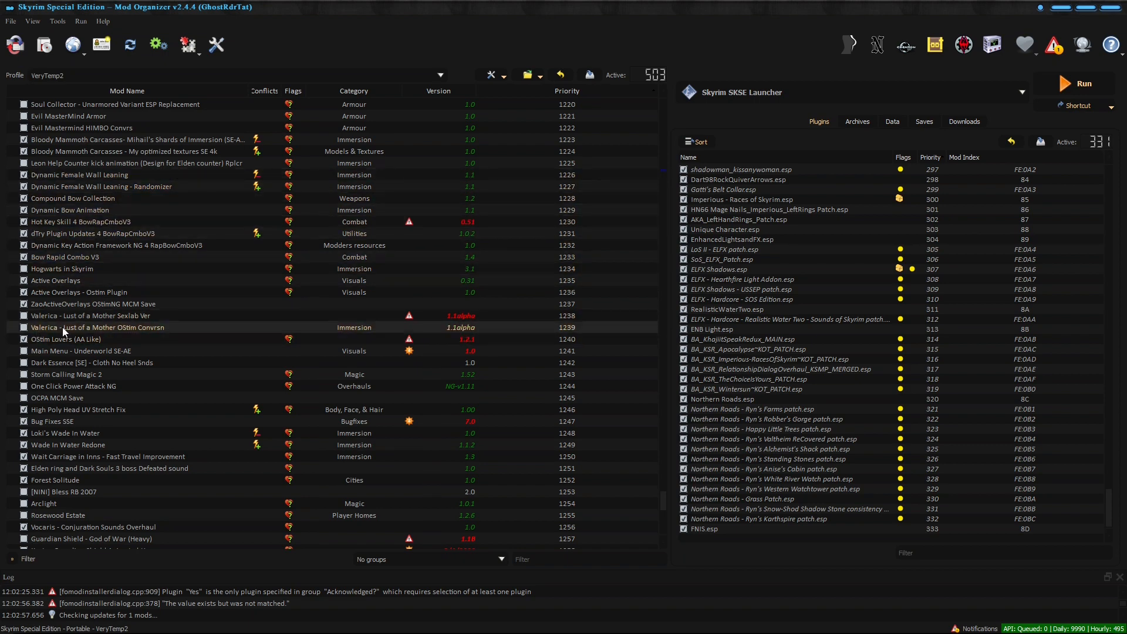
pyautogui.scroll(10, 105, 227)
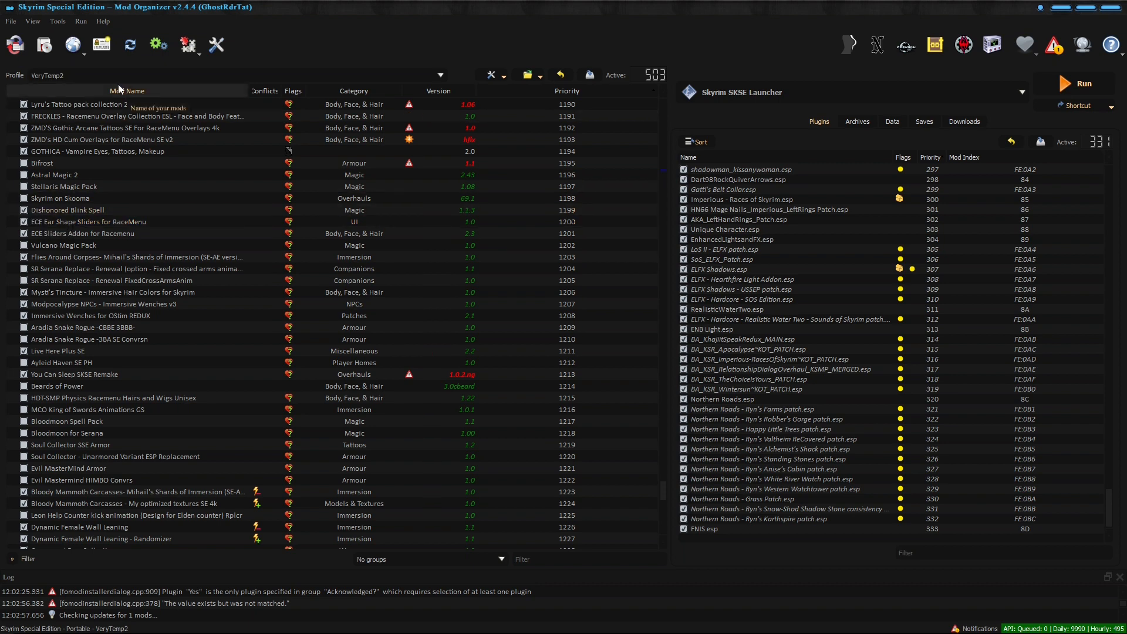
pyautogui.scroll(-20, 138, 343)
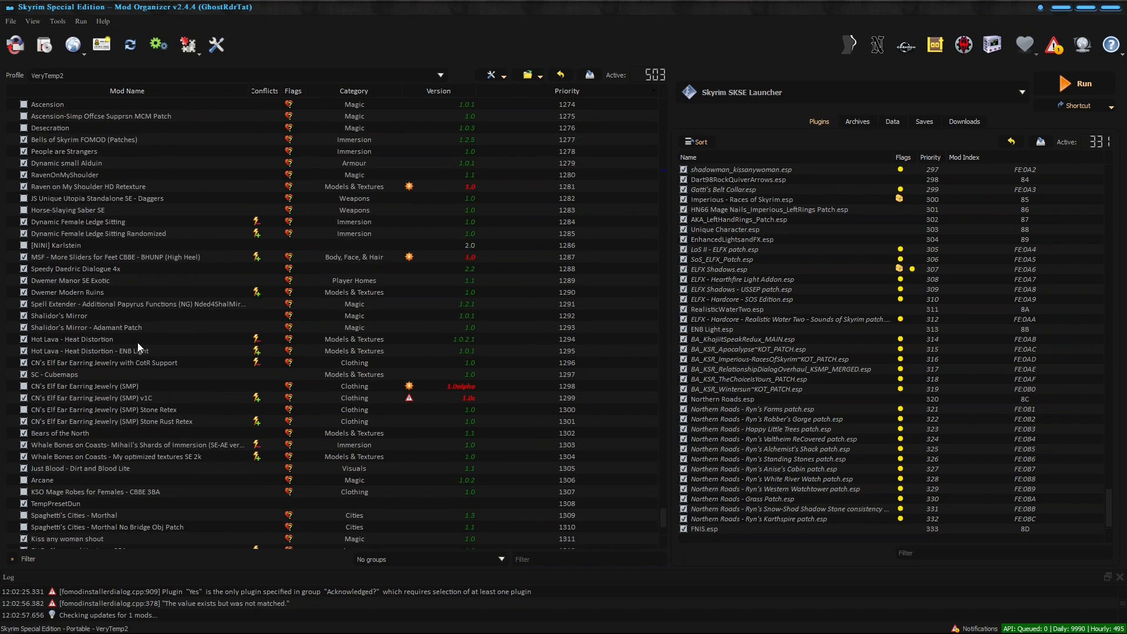
pyautogui.scroll(-6, 138, 343)
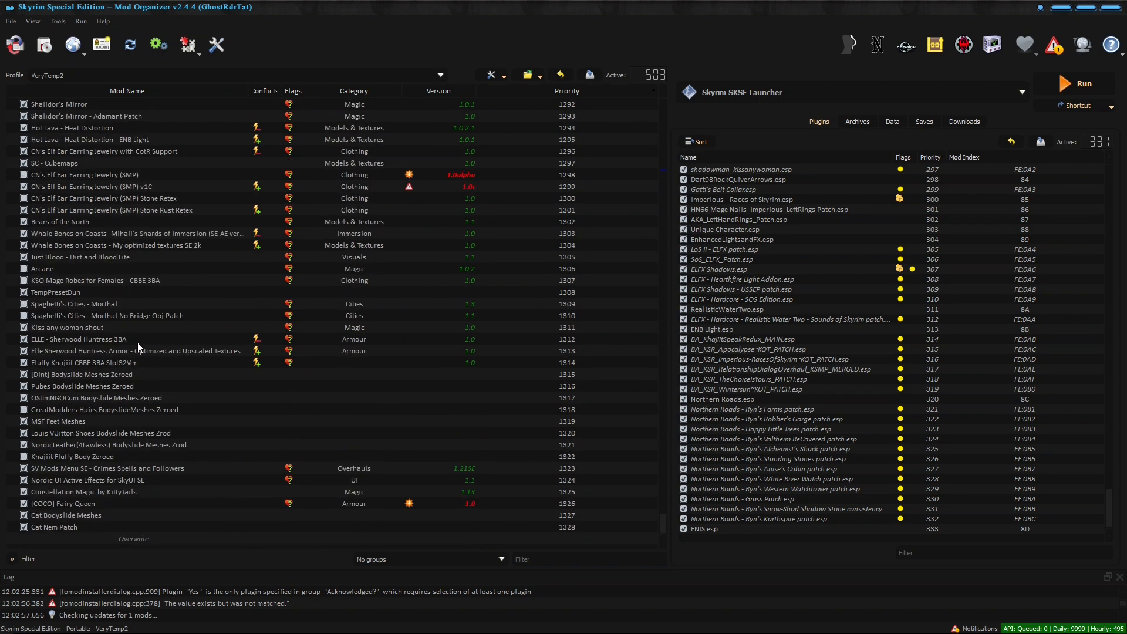
# Disable the MSF Feet, Louis Vuitton Shoes and NordicLeather mesh mods, SV Mods Menu, Nordic UI Active Effects and Constellation Magic in VeryTemp2.
pyautogui.click(24, 422)
pyautogui.click(24, 433)
pyautogui.click(24, 445)
pyautogui.click(24, 480)
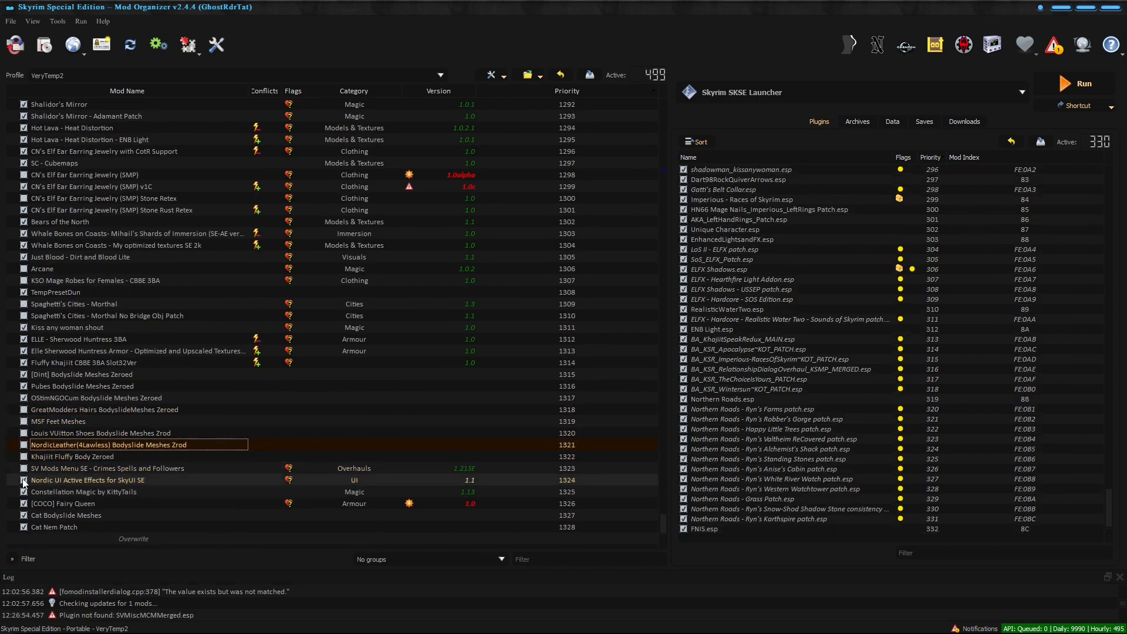
pyautogui.click(24, 492)
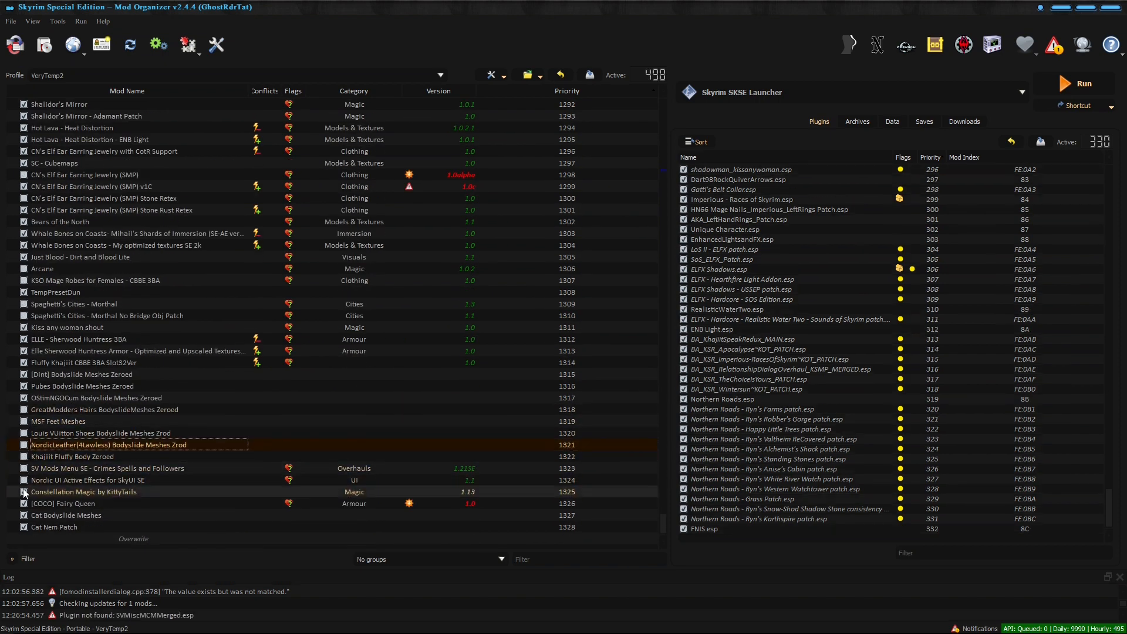
# Enable KSO Mage Robes for Females - CBBE 3BA, Arcane and CN's Elf Ear Earring Jewelry (SMP) Stone Retex in VeryTemp2.
pyautogui.click(24, 280)
pyautogui.click(23, 270)
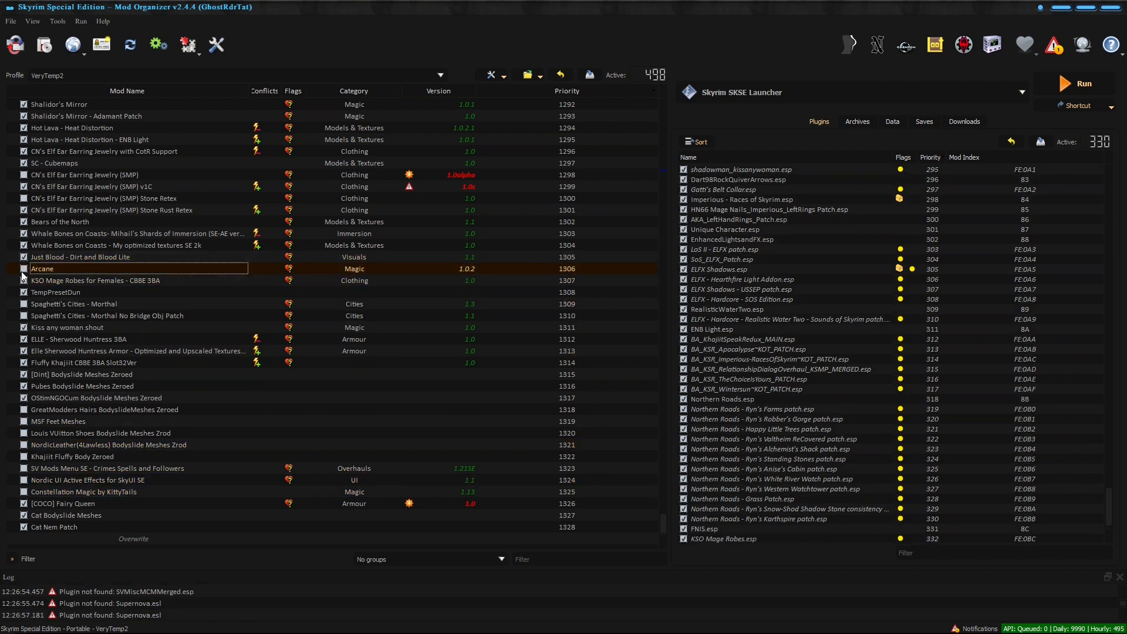
pyautogui.click(24, 268)
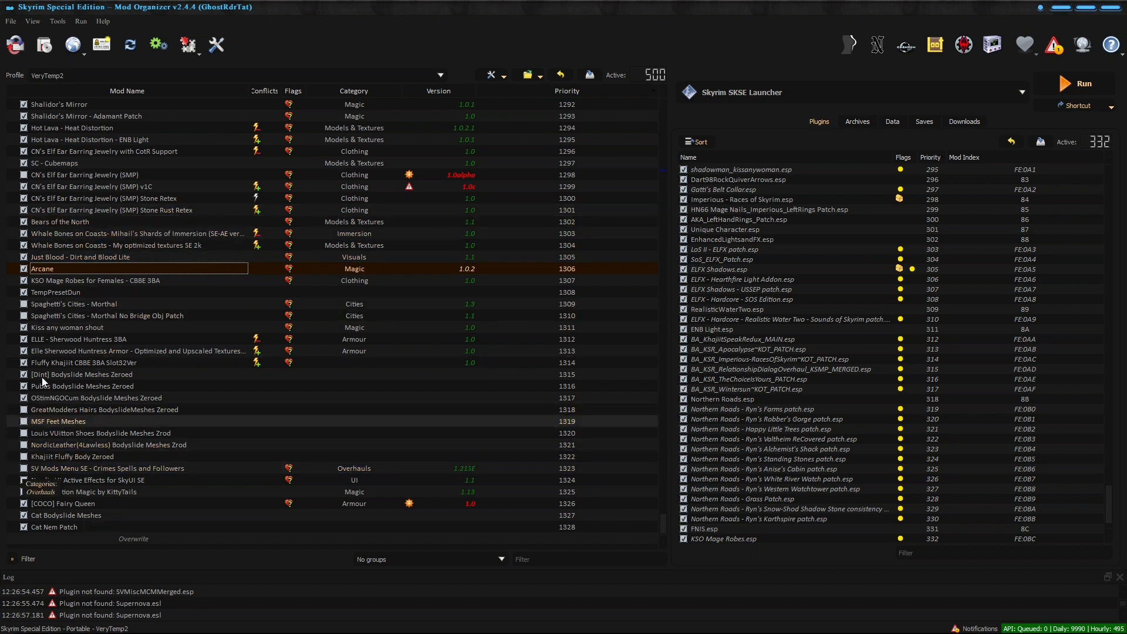
# Switch back to the Very Temppppp profile and view the Cat Nem Patch file tree.
pyautogui.click(96, 76)
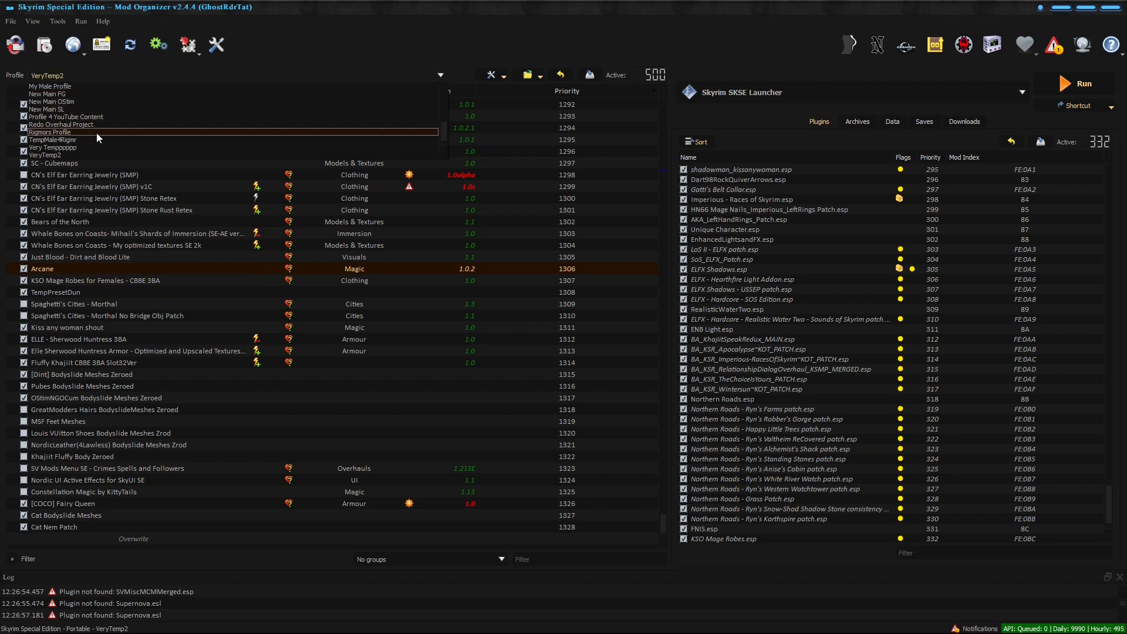
pyautogui.click(75, 147)
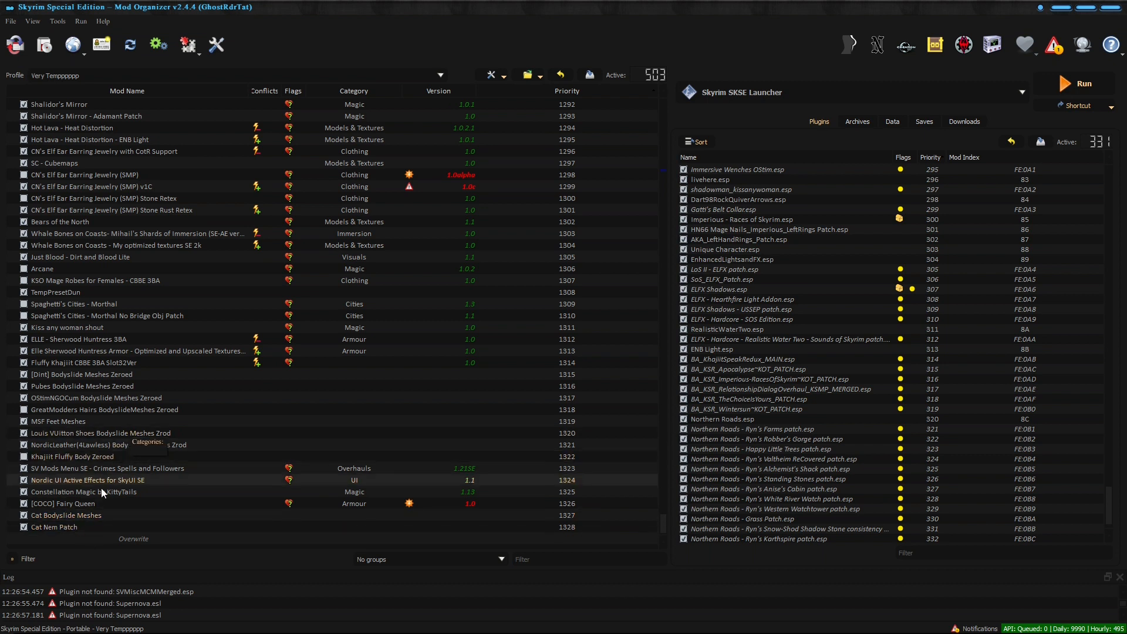
pyautogui.doubleClick(47, 528)
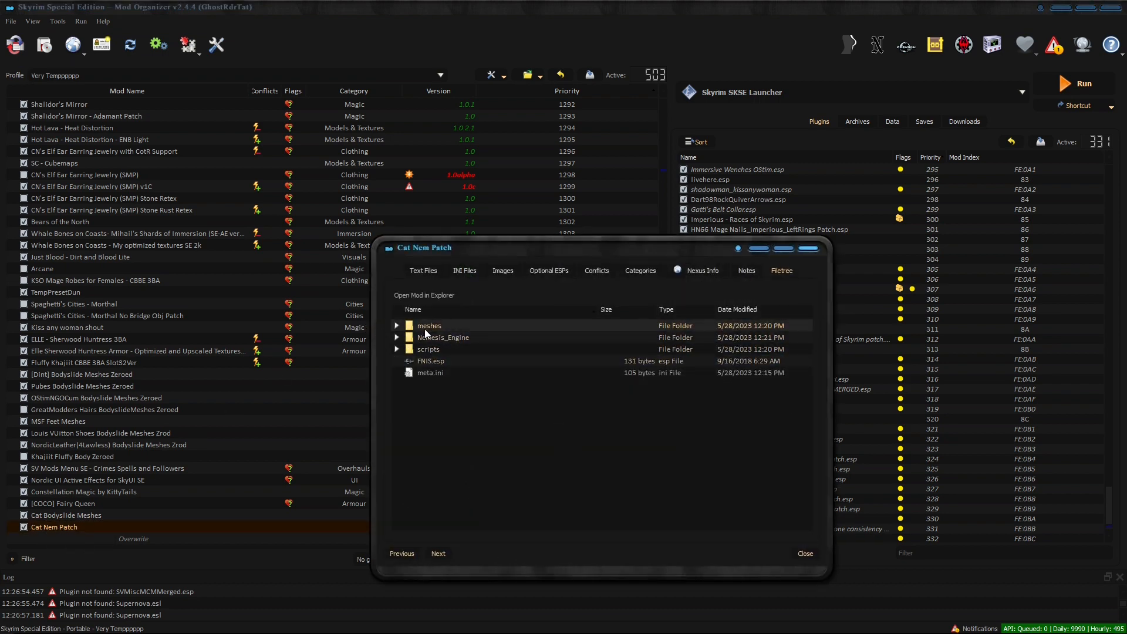
pyautogui.click(807, 249)
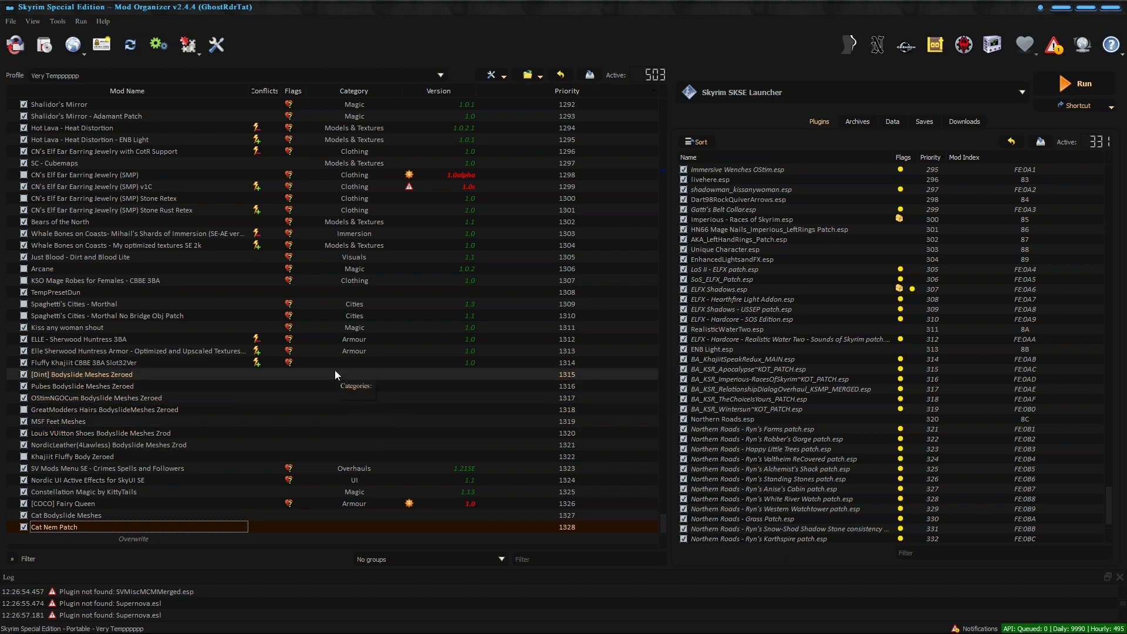
# Examine the file tree and conflict marks of the ELLE - Sherwood Huntress 3BA mod.
pyautogui.scroll(3, 335, 370)
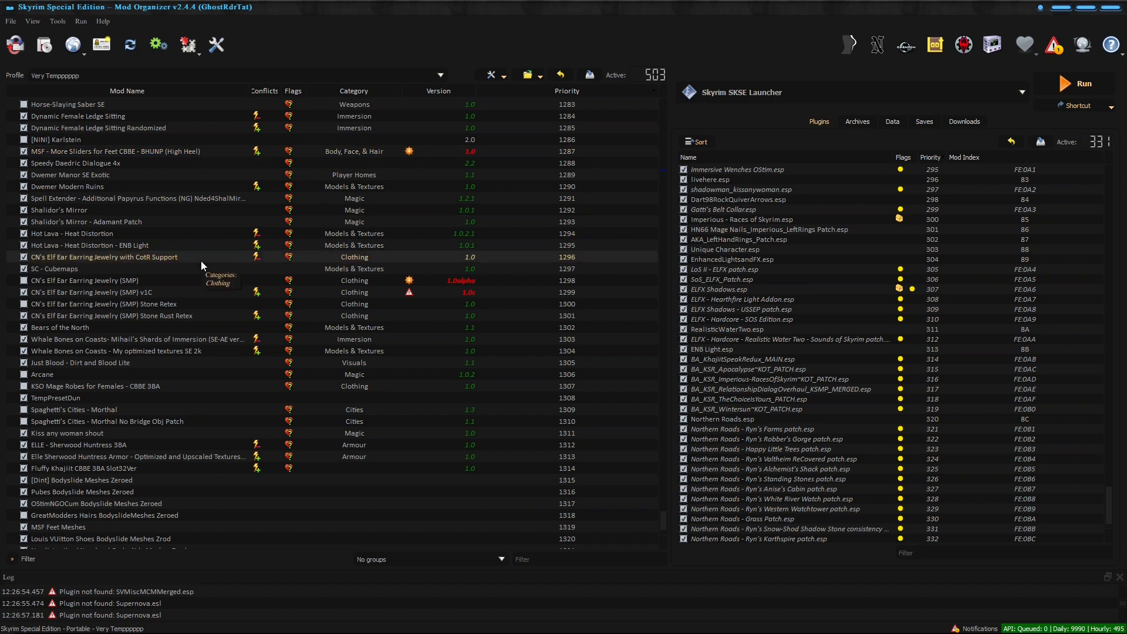
pyautogui.scroll(-3, 200, 261)
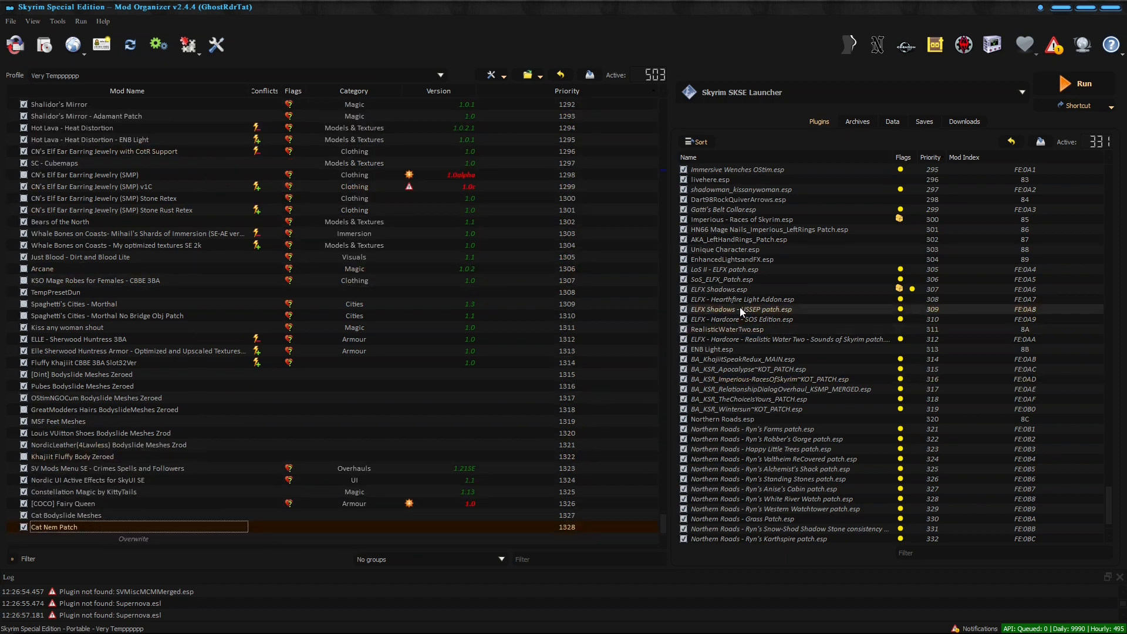
pyautogui.scroll(-1, 740, 307)
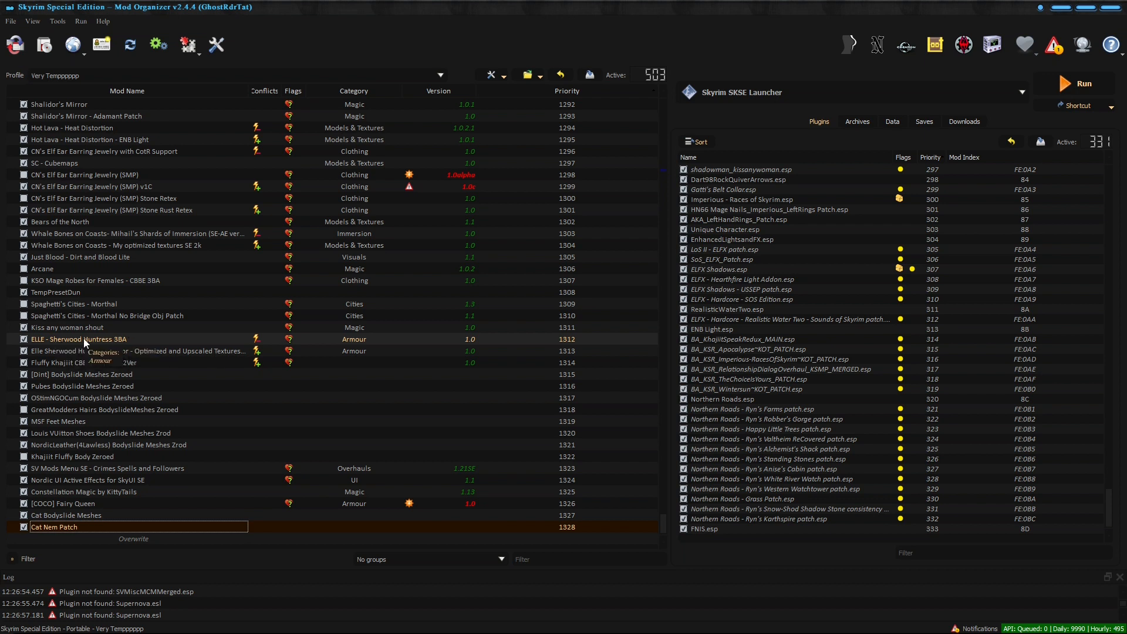
pyautogui.click(106, 339)
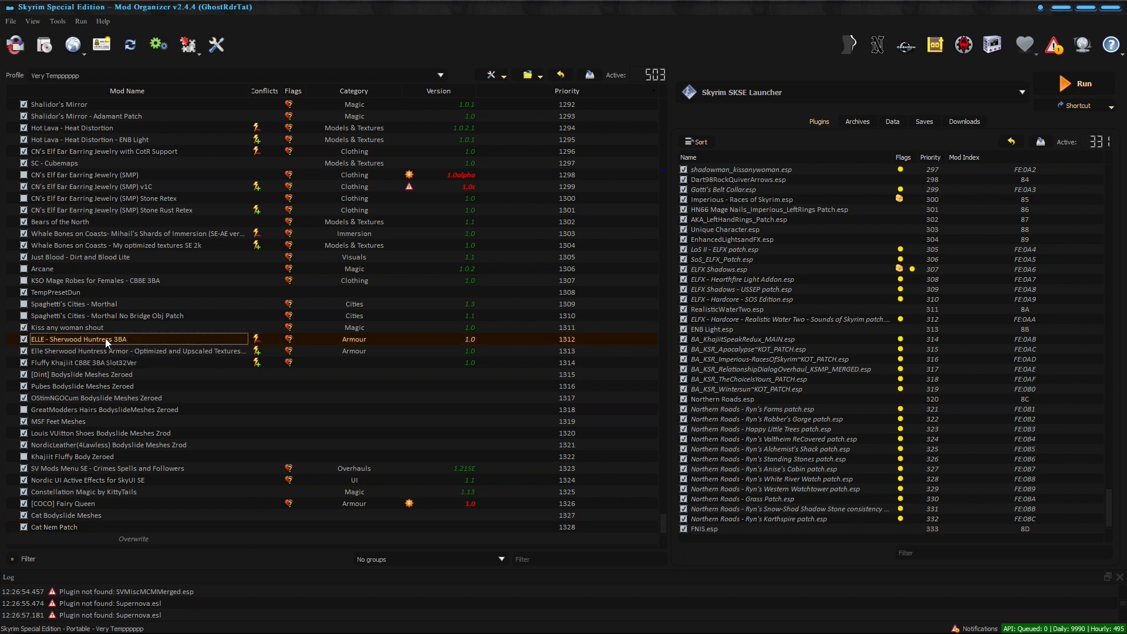
pyautogui.doubleClick(69, 341)
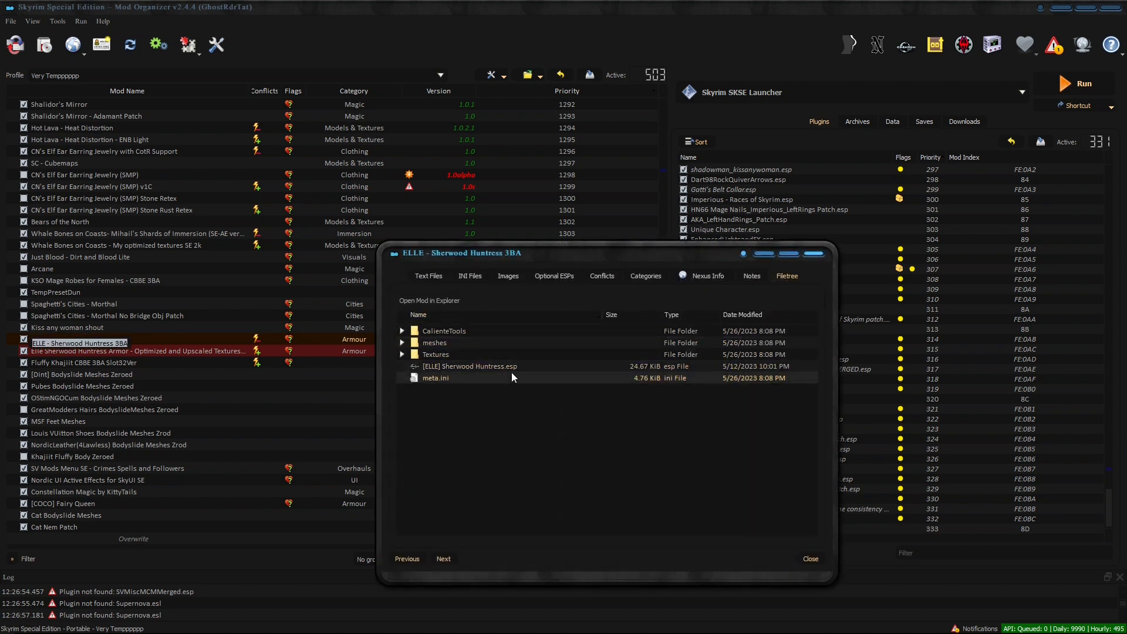
pyautogui.click(814, 255)
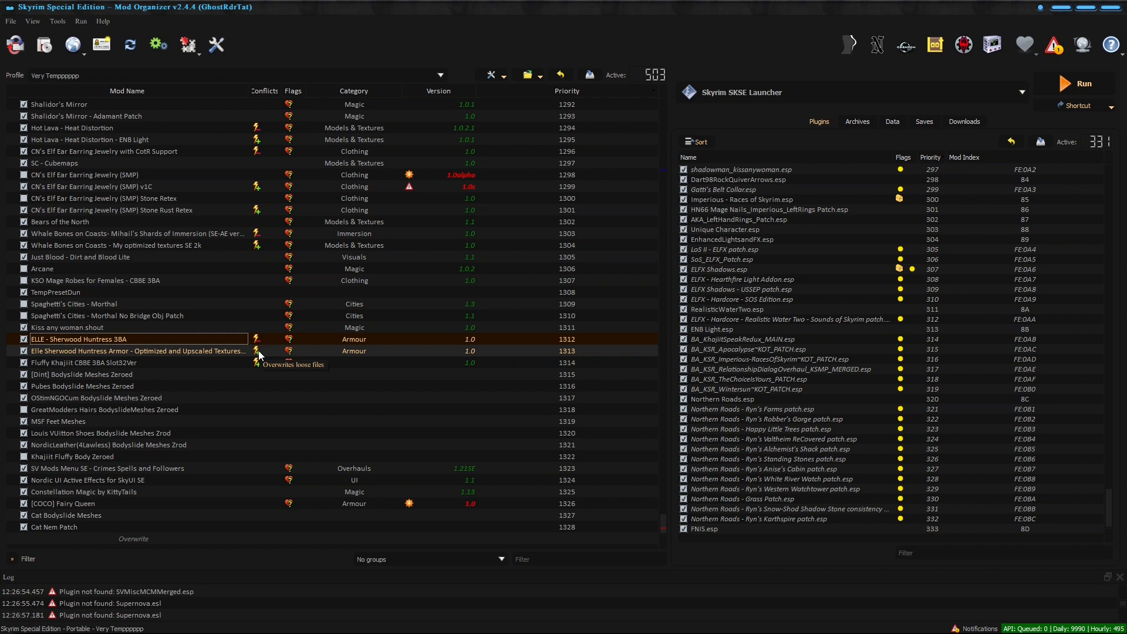
# Compare ELLE - Sherwood Huntress 3BA with its Optimized and Upscaled Textures 2k mod, checking their overwrite highlighting and file trees.
pyautogui.click(135, 354)
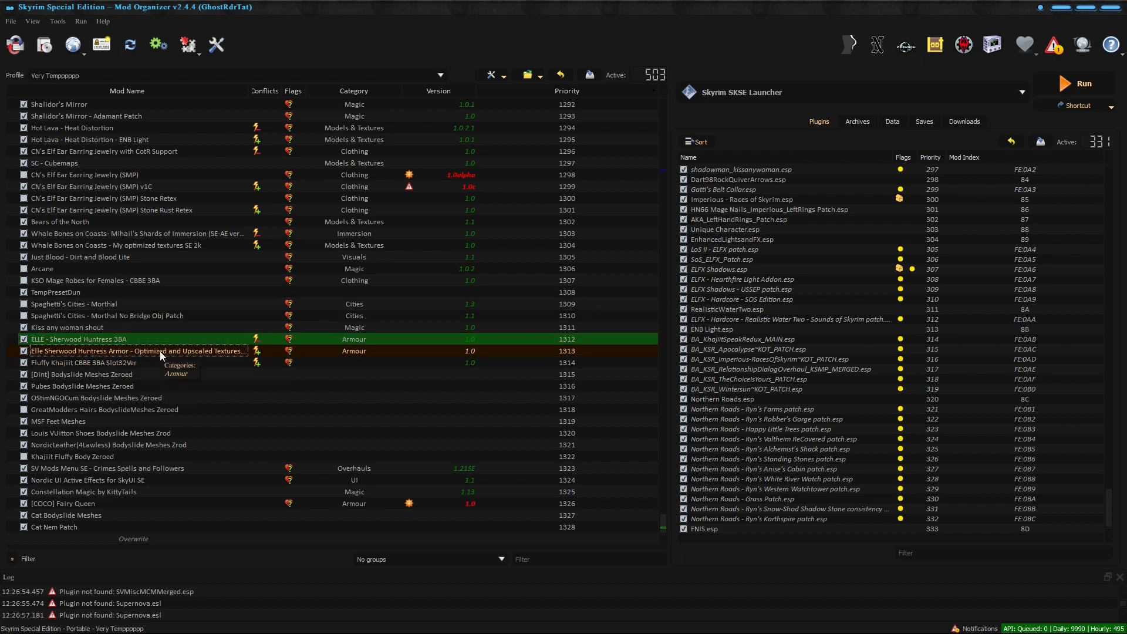
pyautogui.click(120, 340)
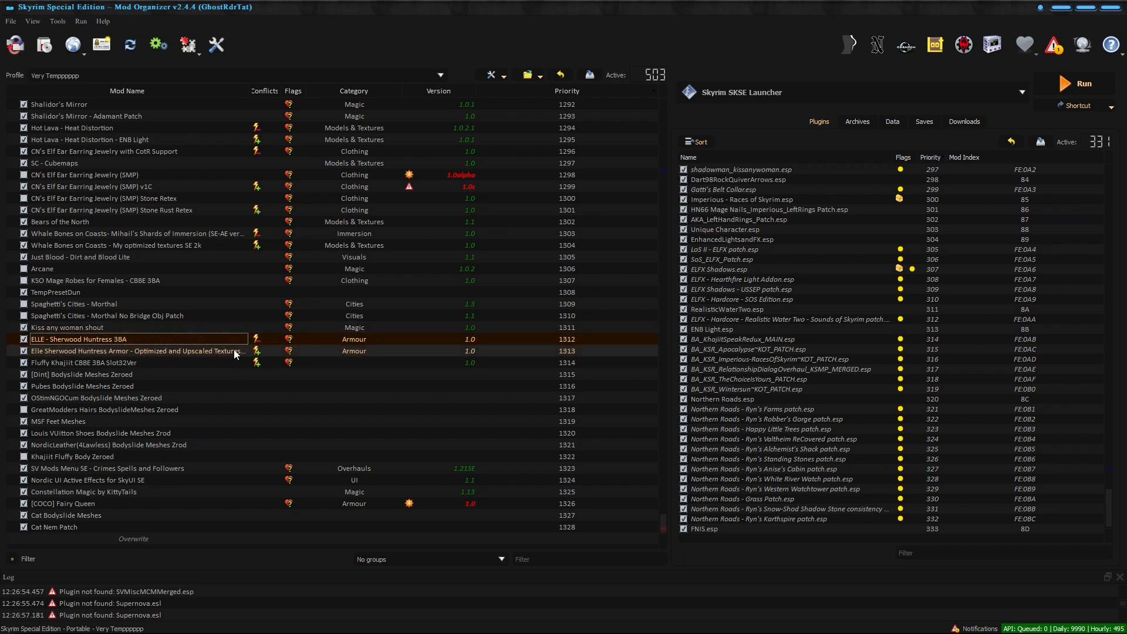
pyautogui.doubleClick(118, 338)
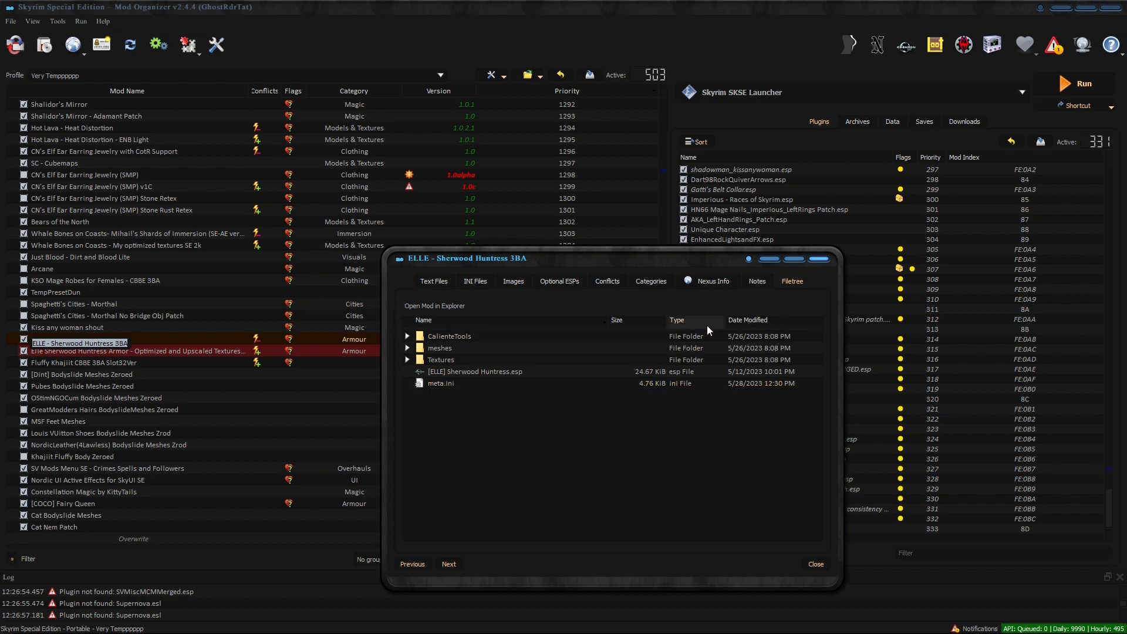
pyautogui.click(819, 259)
pyautogui.doubleClick(112, 353)
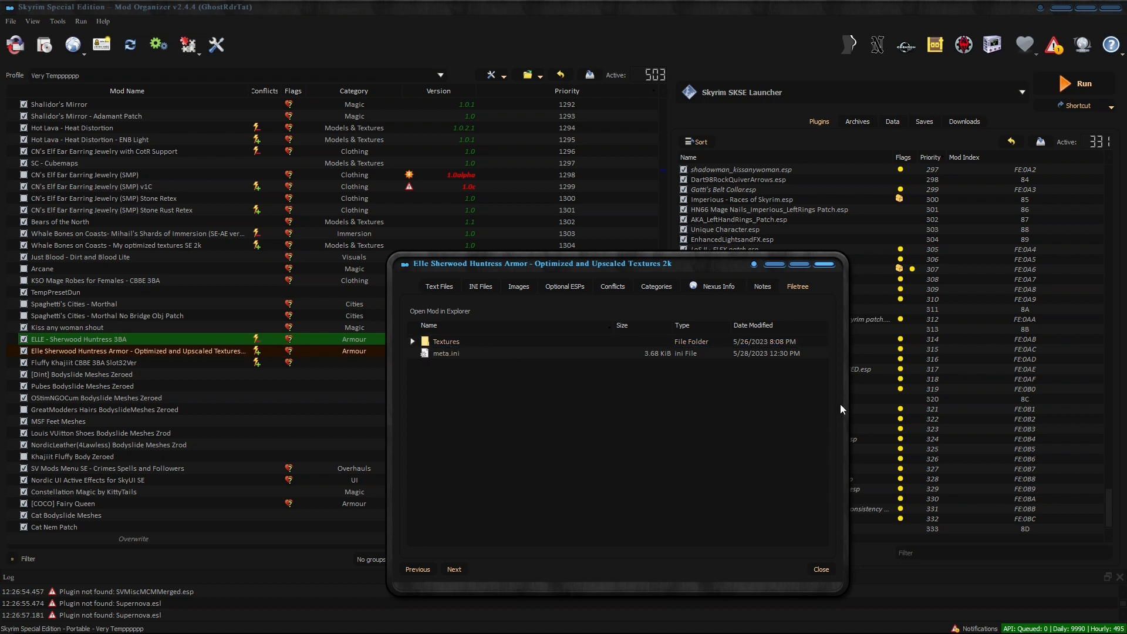
pyautogui.click(825, 265)
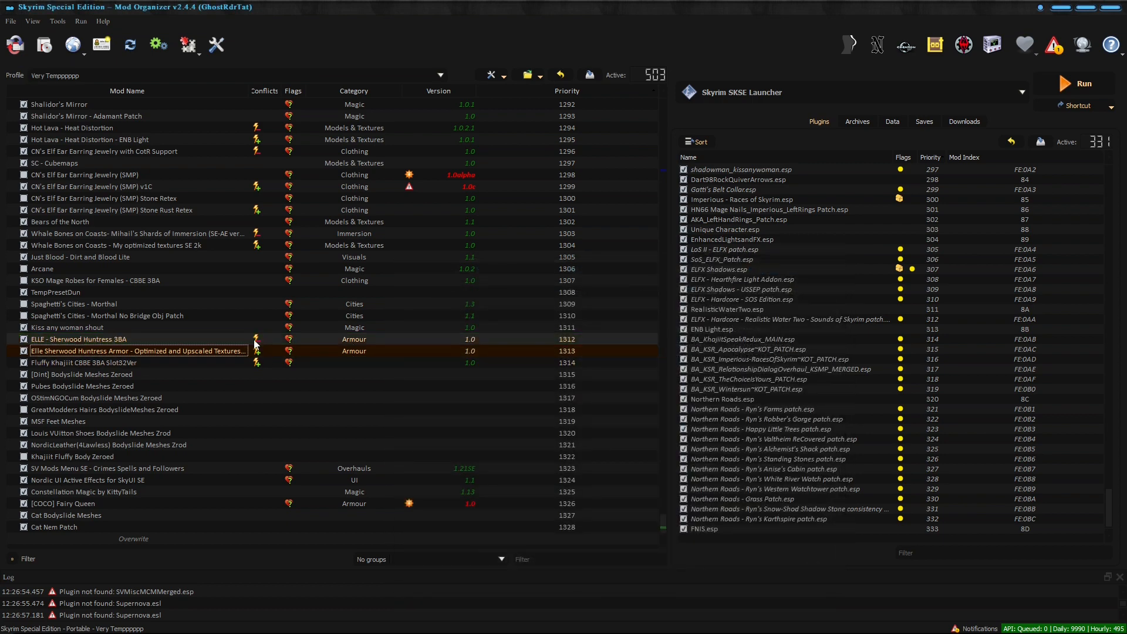
pyautogui.click(179, 351)
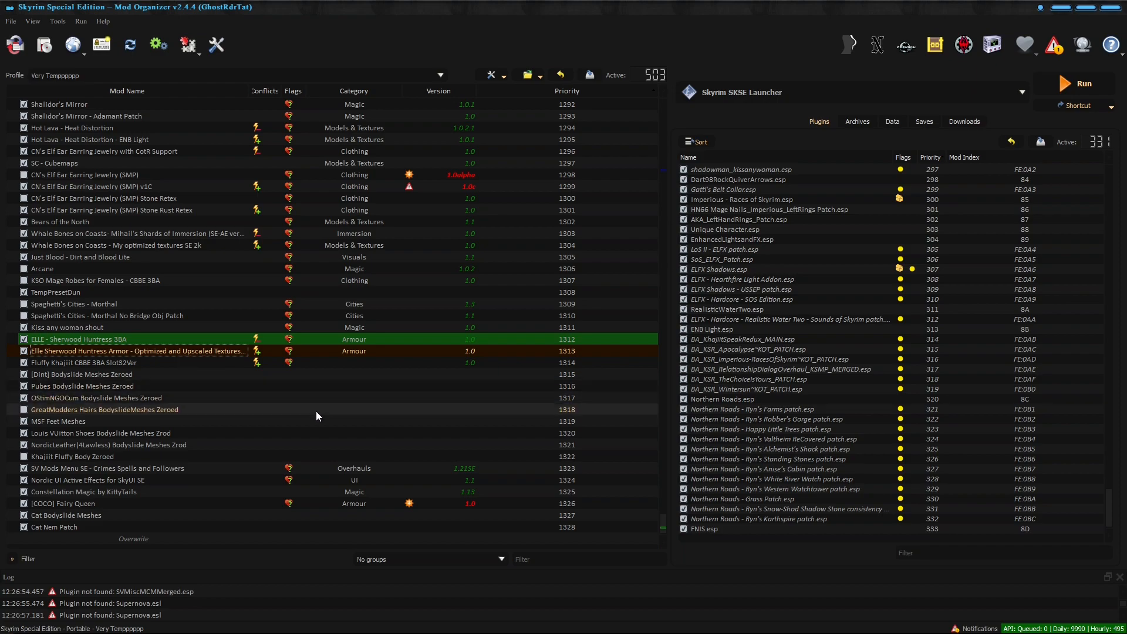
# Look back through the earlier-priority mods in the mod list, including the Parkour in Skyrim entries.
pyautogui.scroll(4, 337, 430)
pyautogui.scroll(20, 333, 424)
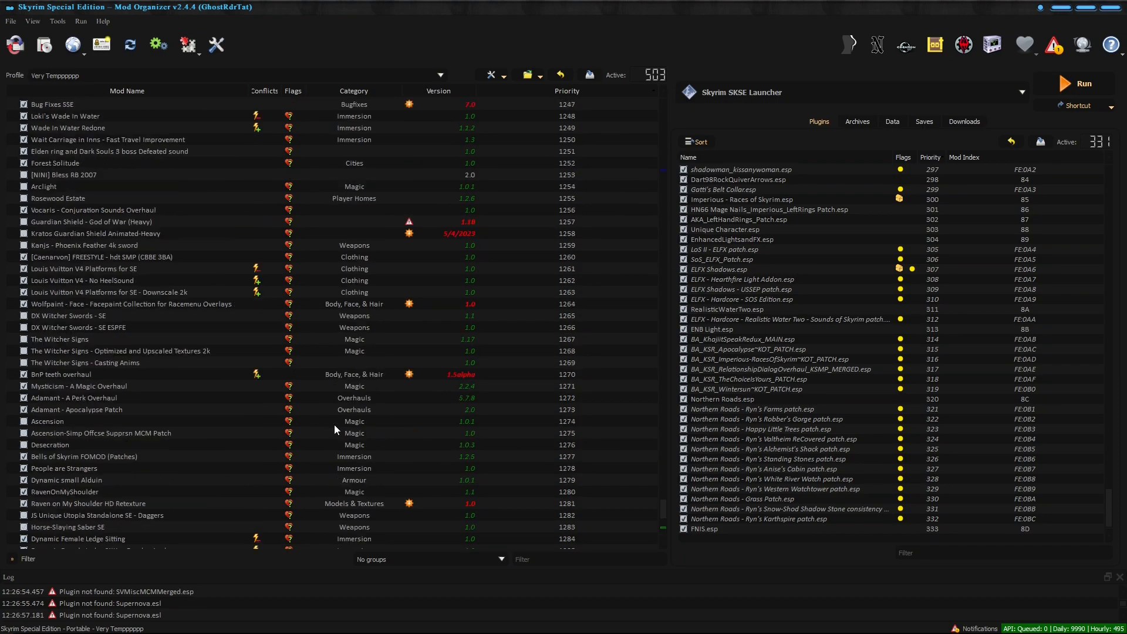
pyautogui.scroll(20, 334, 424)
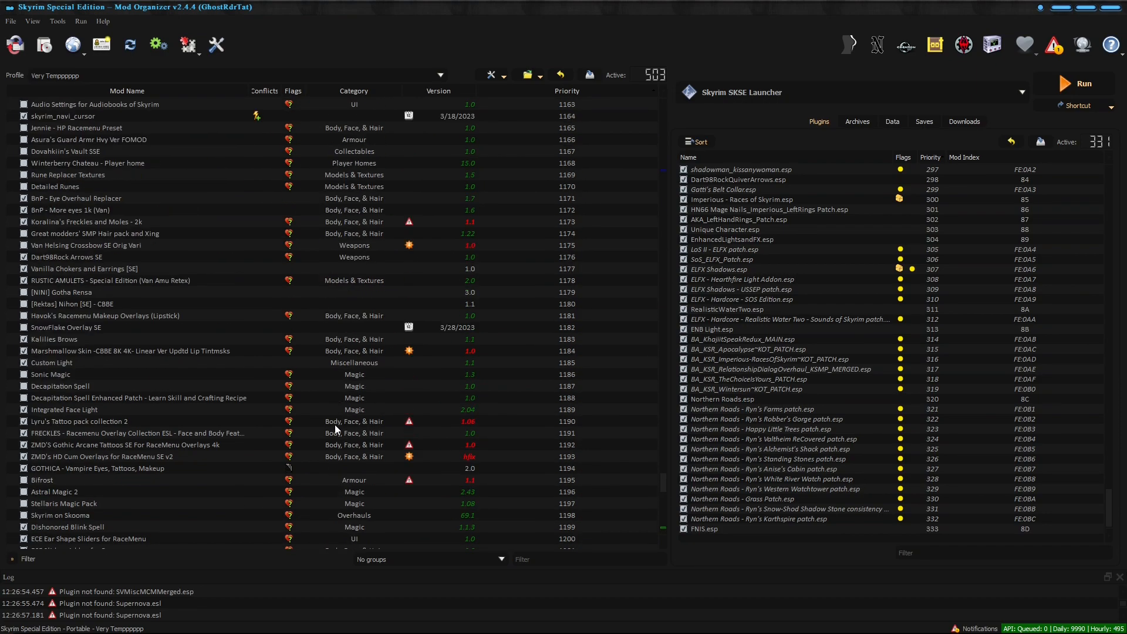
pyautogui.scroll(20, 335, 424)
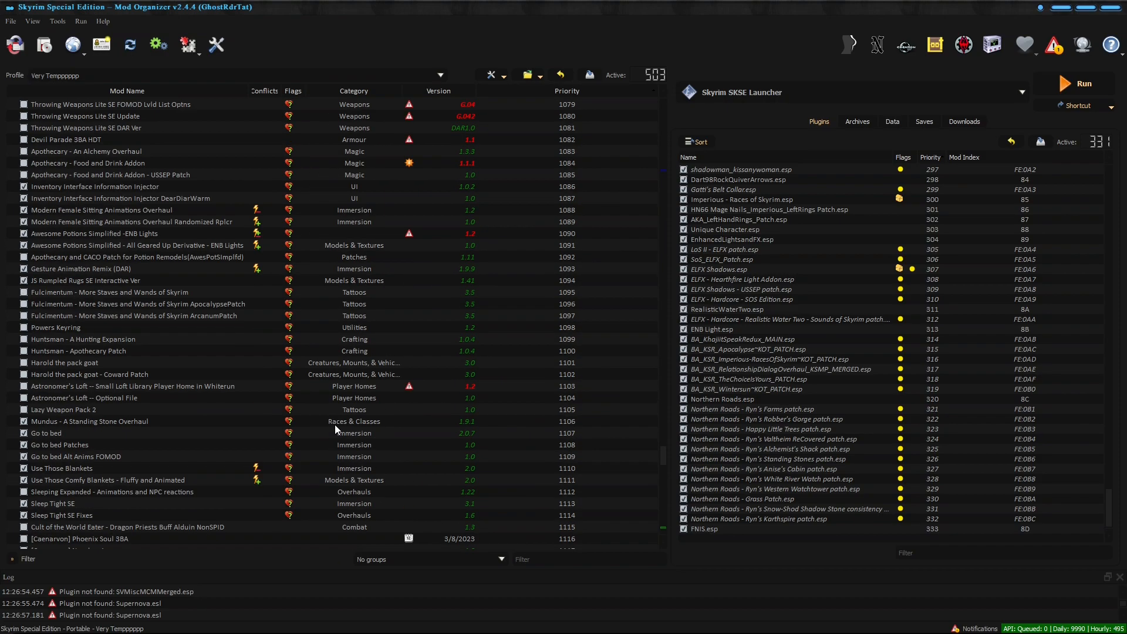
pyautogui.scroll(20, 335, 425)
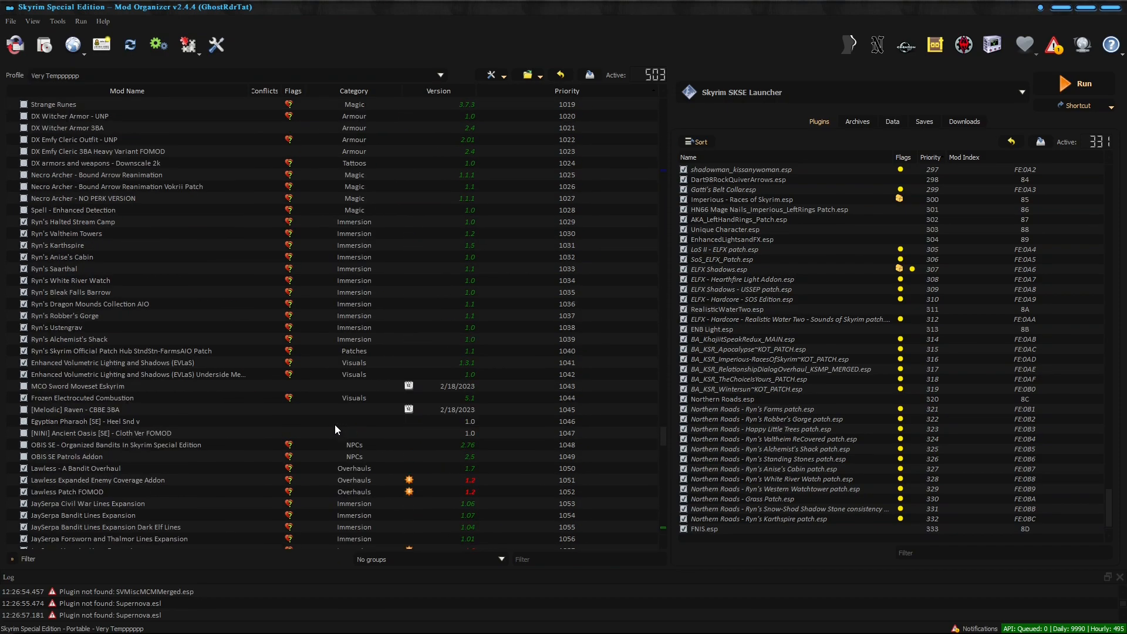
pyautogui.scroll(20, 334, 424)
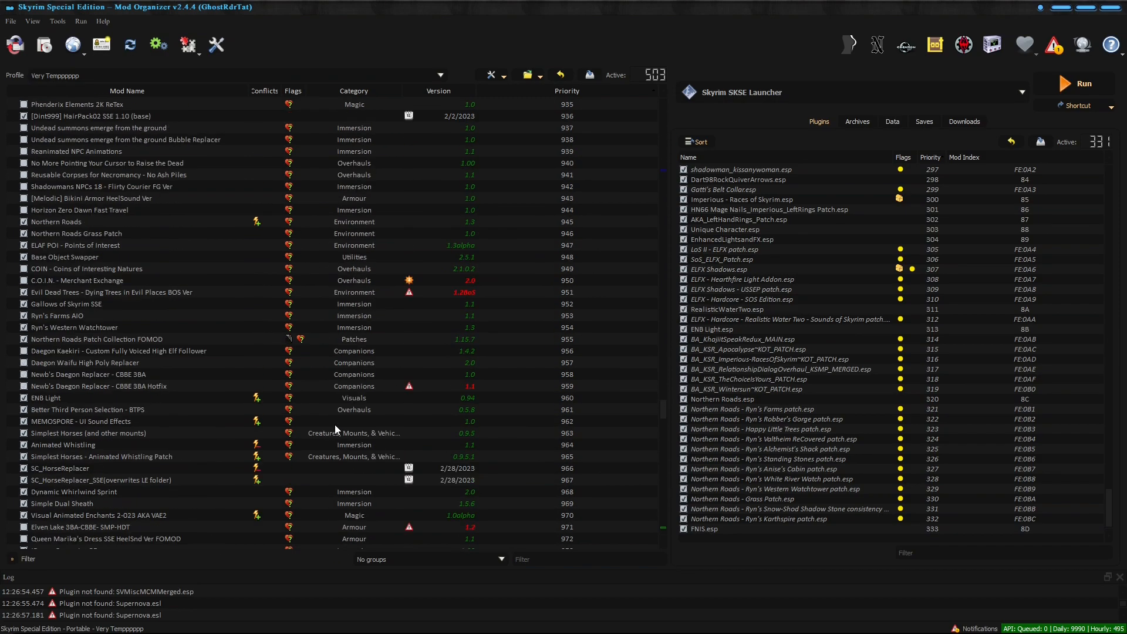
pyautogui.scroll(4, 335, 425)
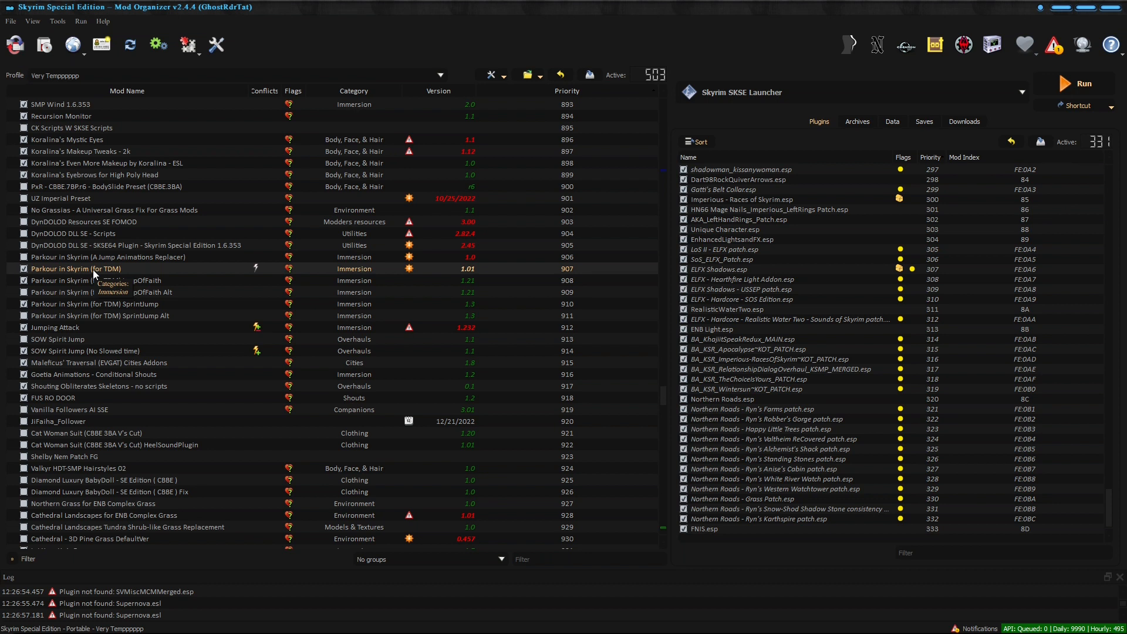
pyautogui.moveTo(664, 400); pyautogui.dragTo(664, 294)
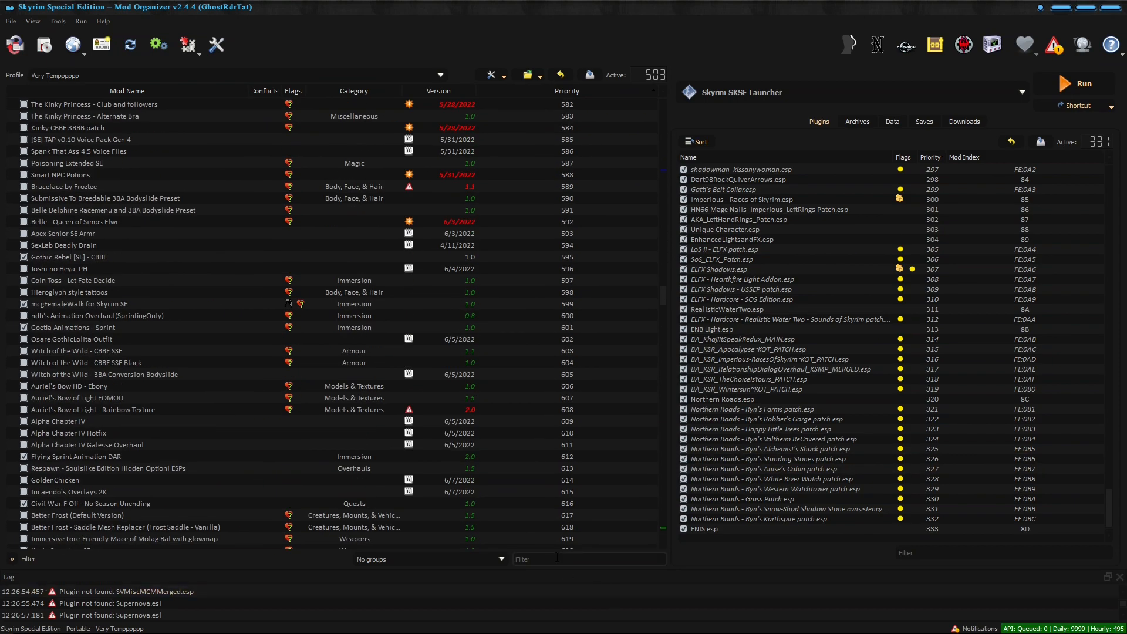
# Filter the mod list by "nordi" to view the Nordic mods, and clear the filter.
pyautogui.write('nordi')
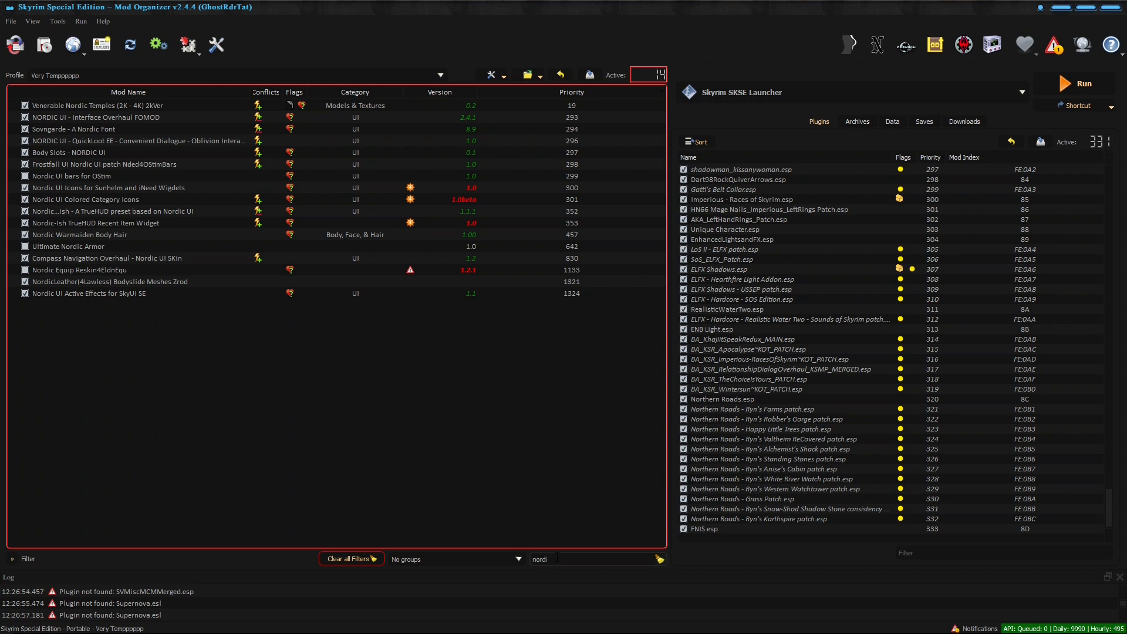
pyautogui.press('BackSpace')
pyautogui.press('BackSpace')
pyautogui.press('BackSpace')
pyautogui.press('BackSpace')
pyautogui.press('BackSpace')
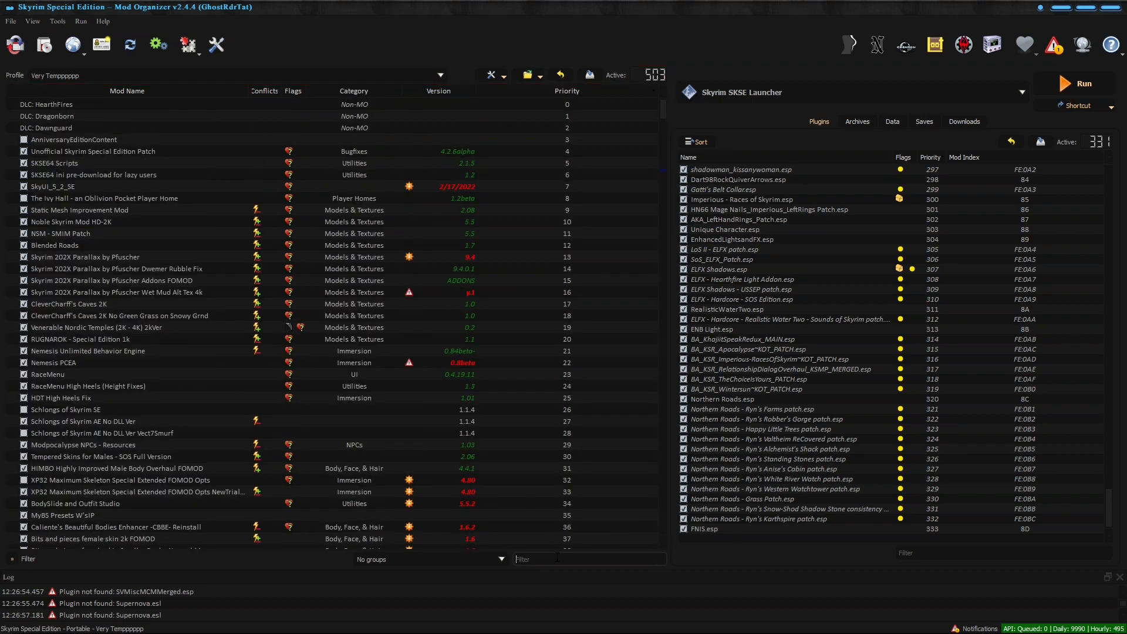
# Filter the mod list by "dear" to view the Dear Diary mods, and clear the filter.
pyautogui.write('dear')
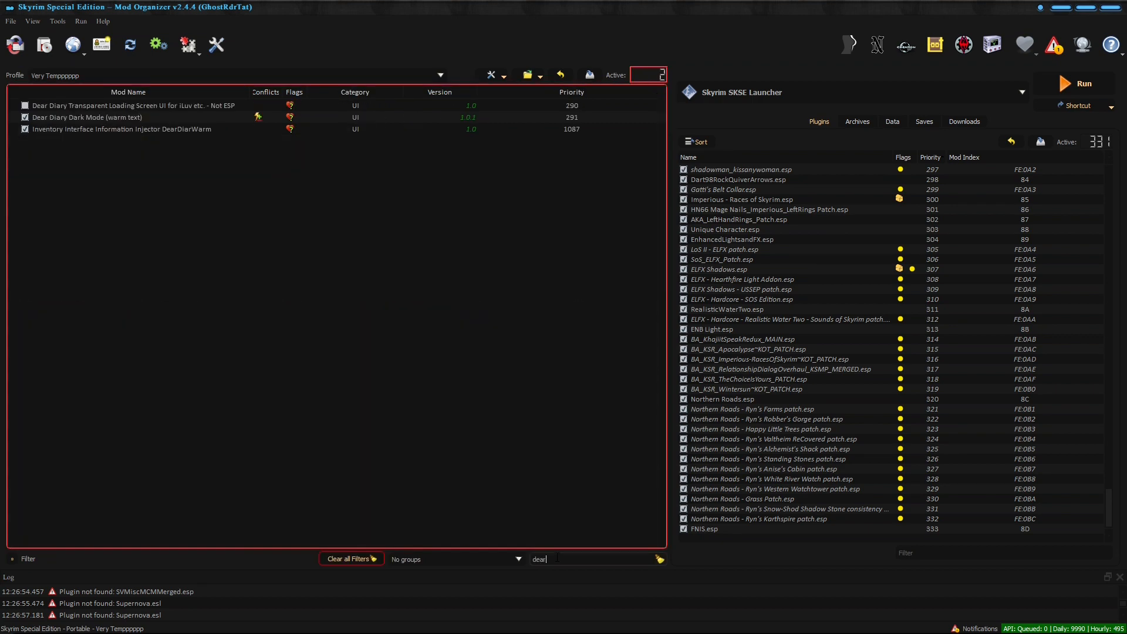
pyautogui.press('BackSpace')
pyautogui.press('BackSpace')
pyautogui.press('BackSpace')
pyautogui.press('BackSpace')
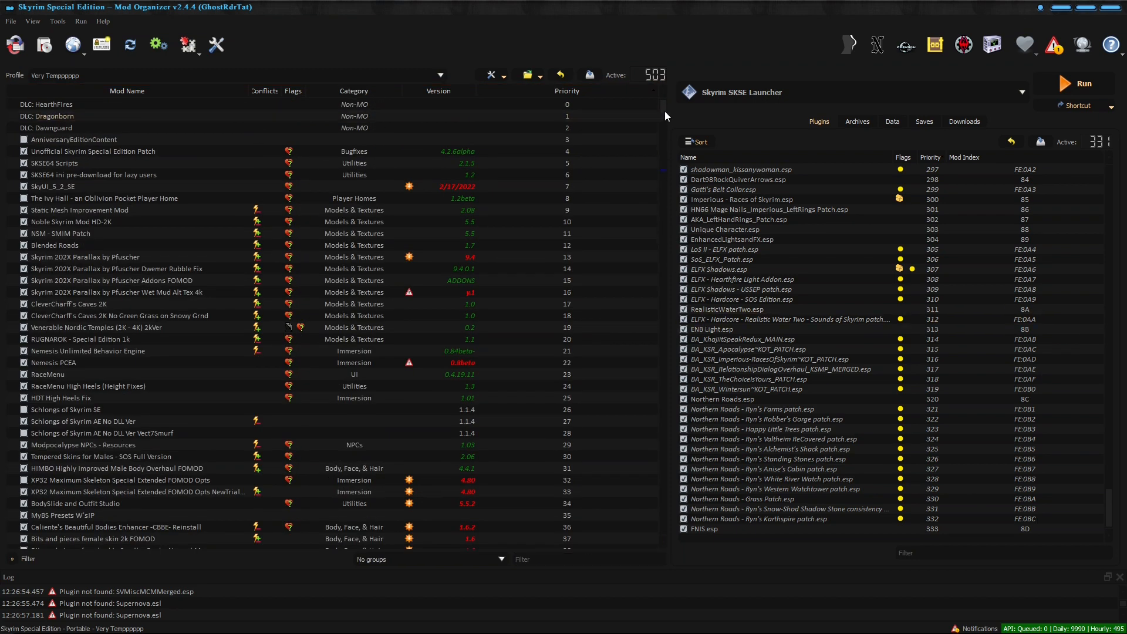
# Examine the interface folder in the file tree of SkyUI SE - Flashing Savegames Fix, and close its details.
pyautogui.moveTo(664, 106); pyautogui.dragTo(664, 146)
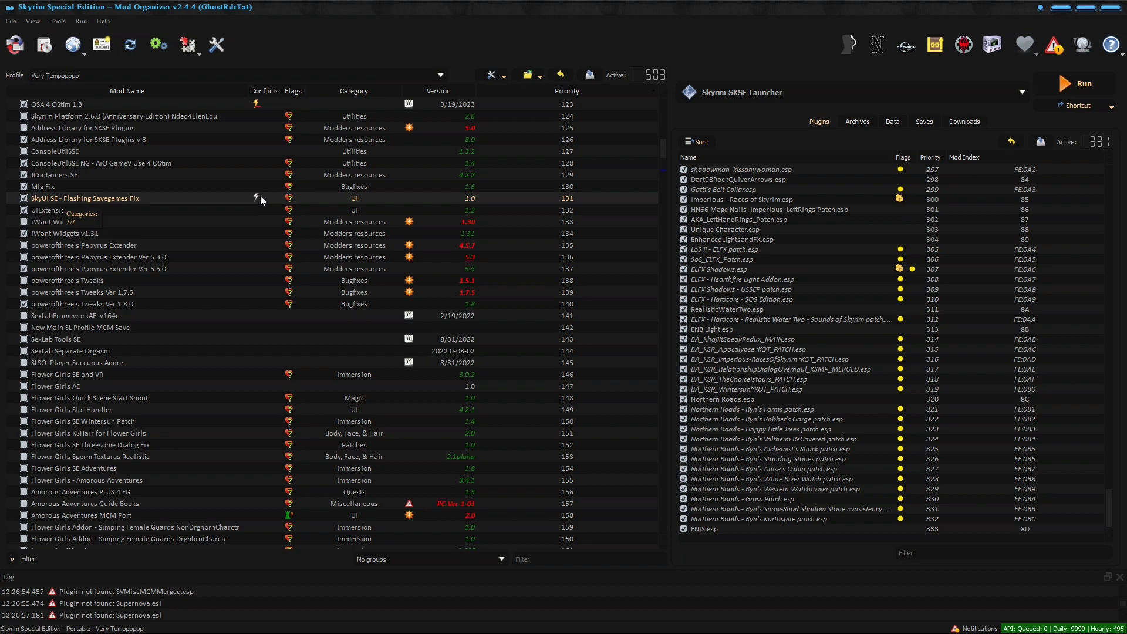
pyautogui.doubleClick(225, 199)
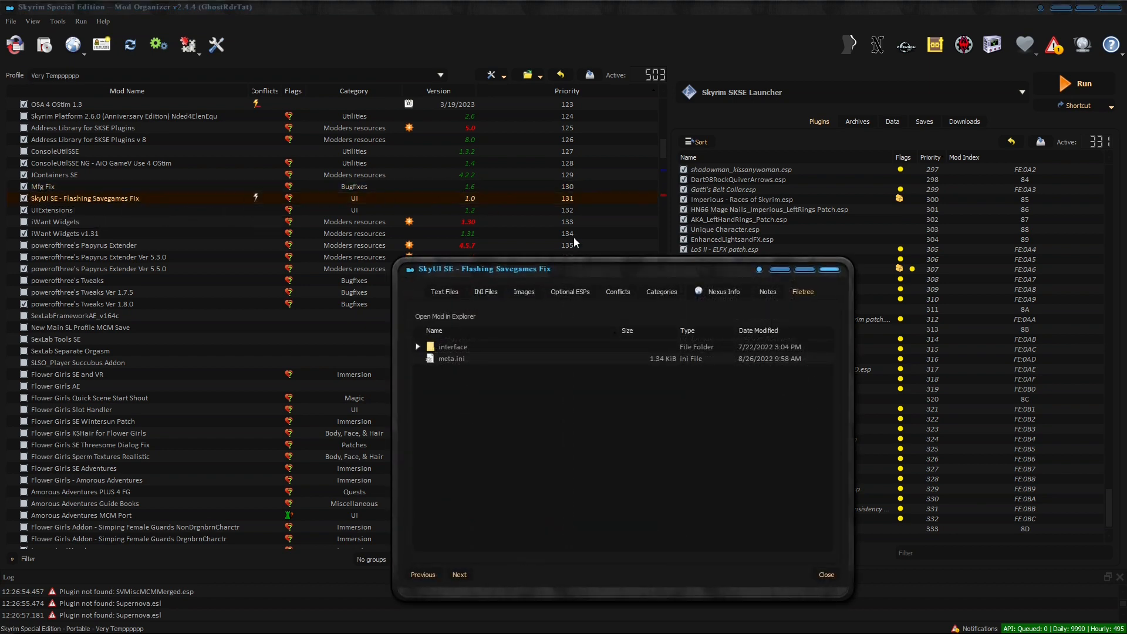
pyautogui.click(418, 348)
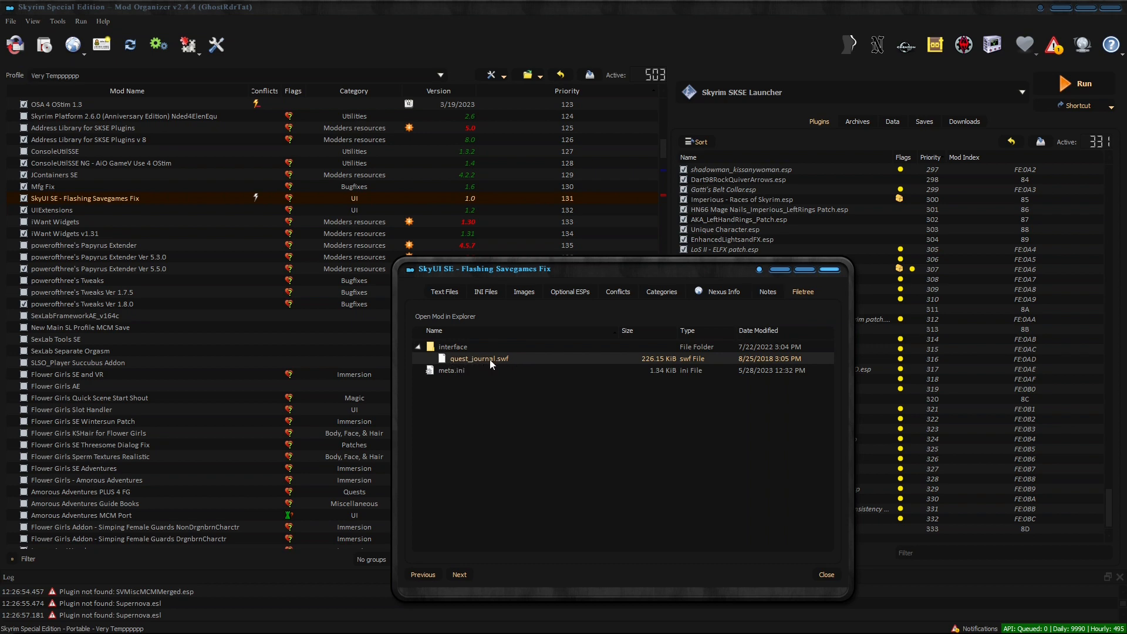
pyautogui.click(829, 270)
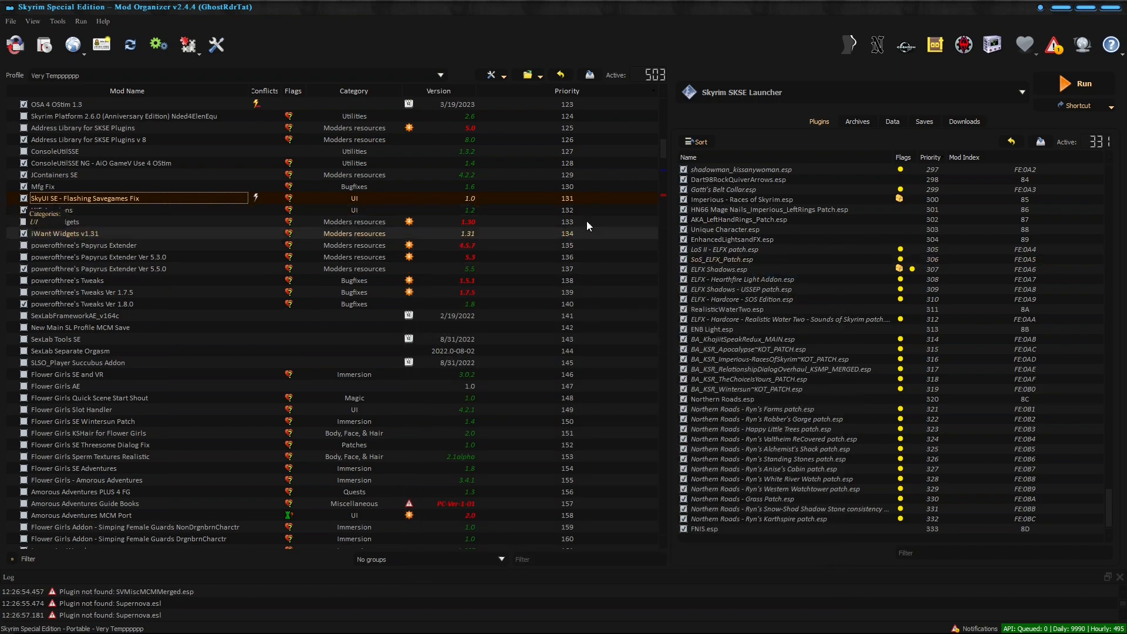
# Examine the file conflicts of ELLE - Sherwood Huntress 3BA, enlarging the details window and file column to read full paths.
pyautogui.moveTo(664, 143); pyautogui.dragTo(664, 535)
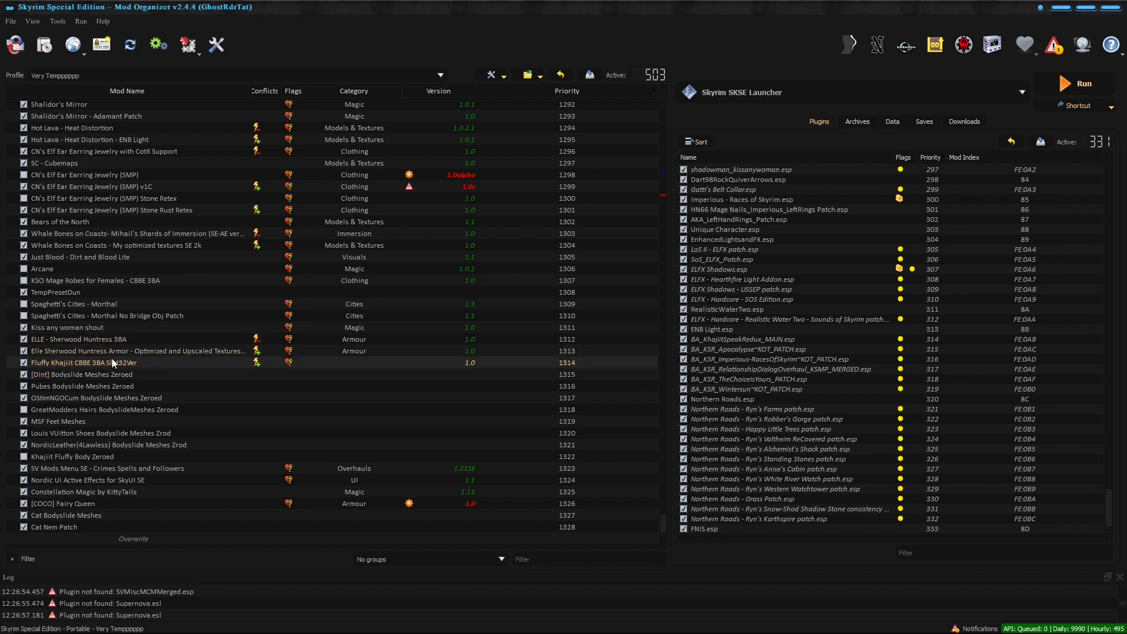
pyautogui.doubleClick(105, 341)
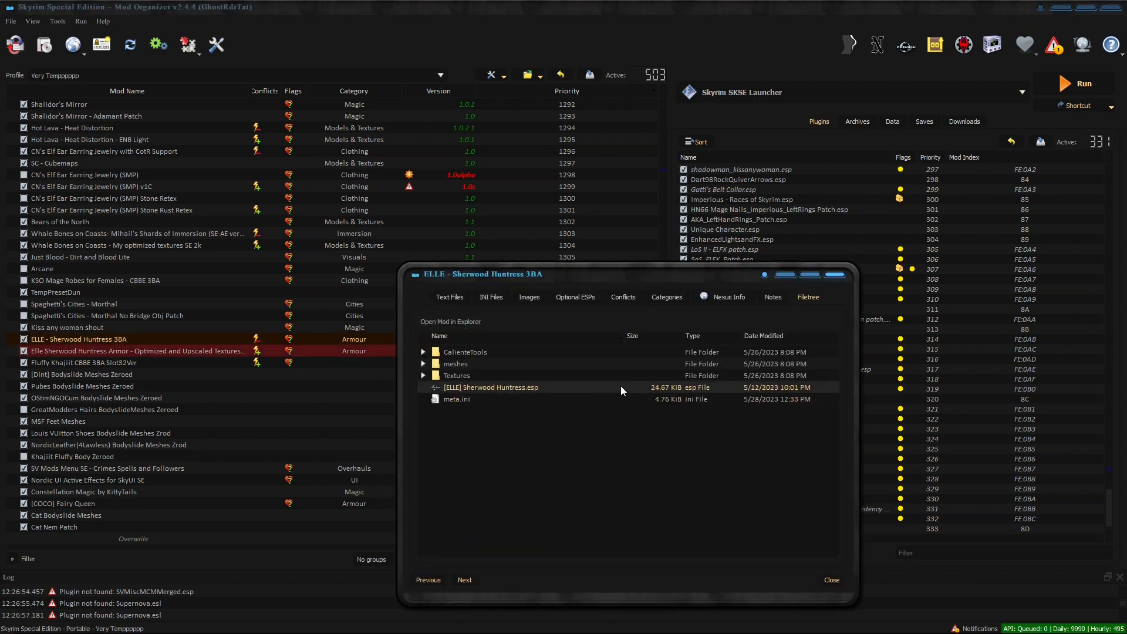
pyautogui.click(625, 297)
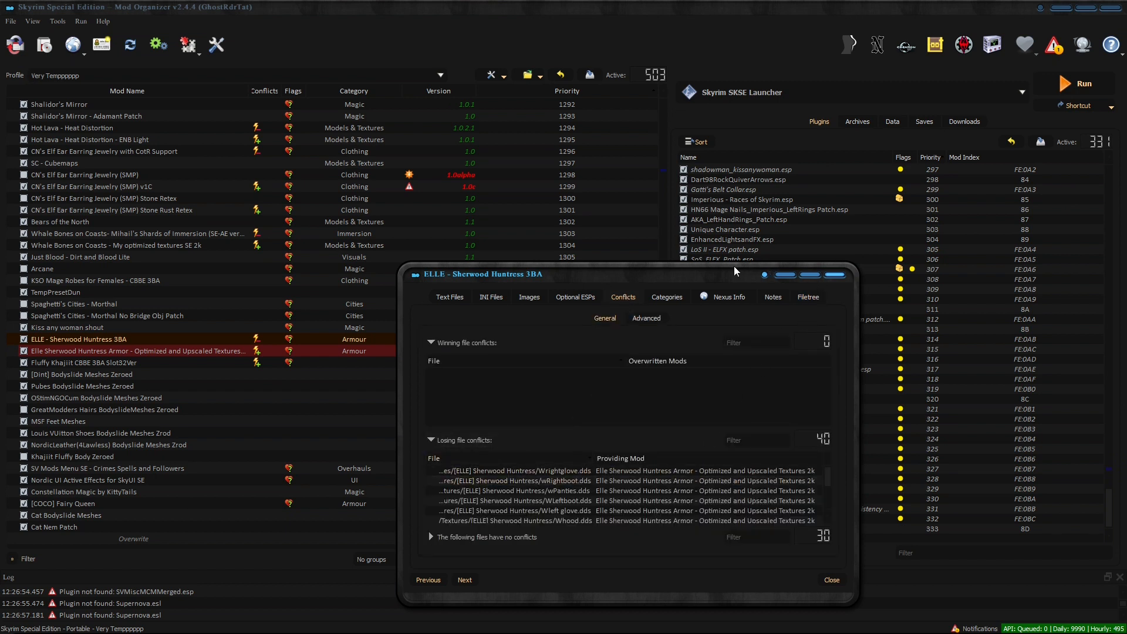
pyautogui.moveTo(734, 271); pyautogui.dragTo(688, 158)
pyautogui.moveTo(813, 294); pyautogui.dragTo(914, 297)
pyautogui.moveTo(661, 491); pyautogui.dragTo(660, 524)
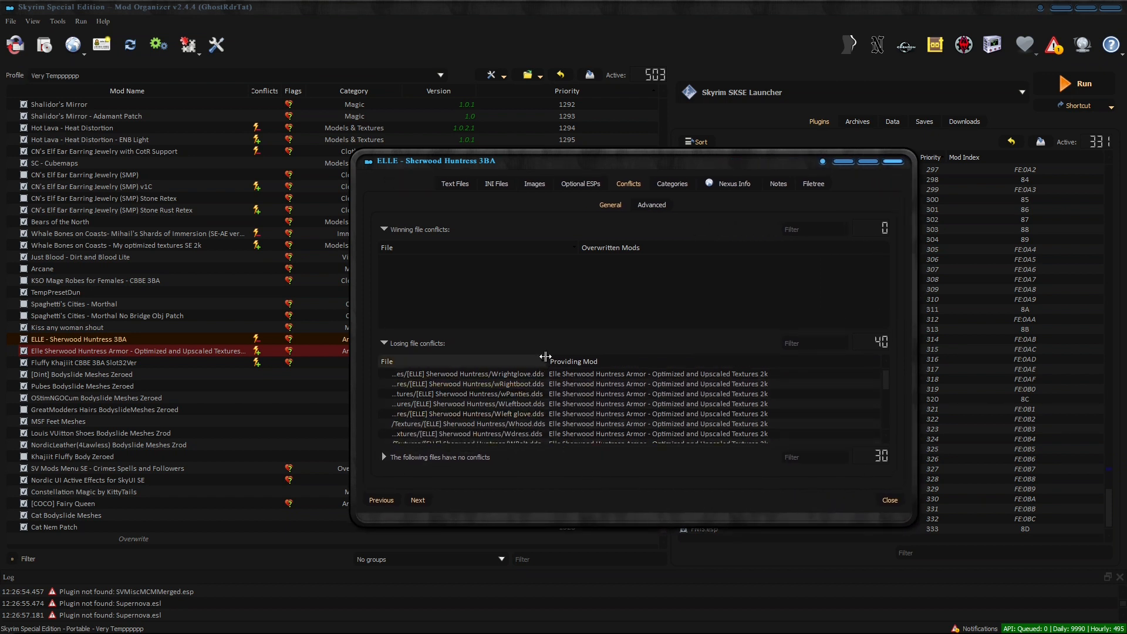
pyautogui.moveTo(546, 357); pyautogui.dragTo(610, 356)
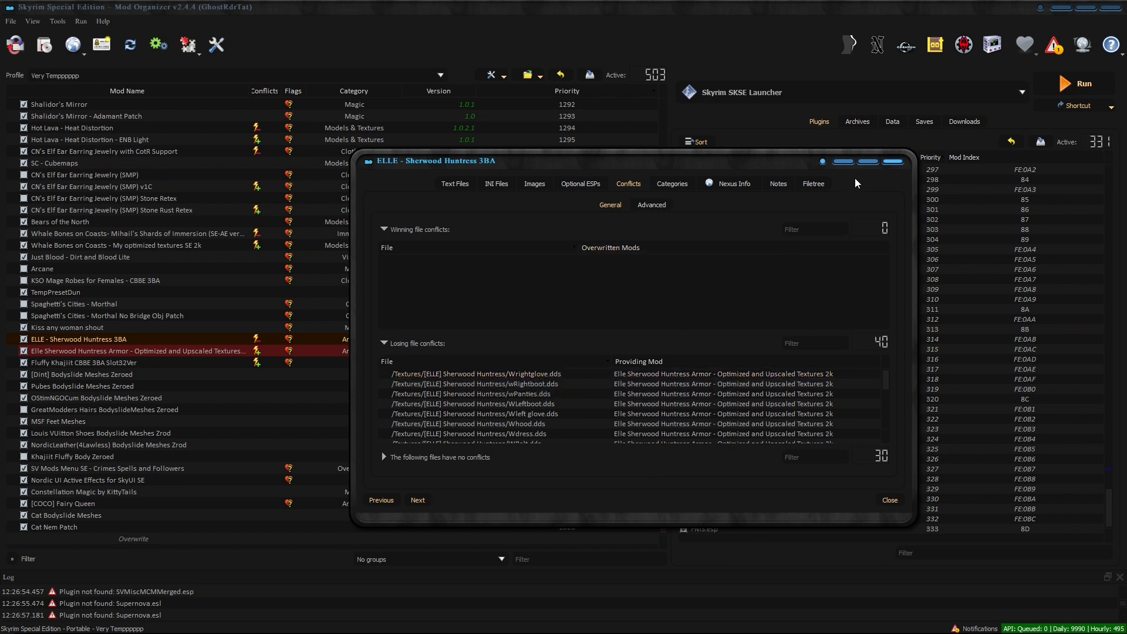
pyautogui.click(891, 168)
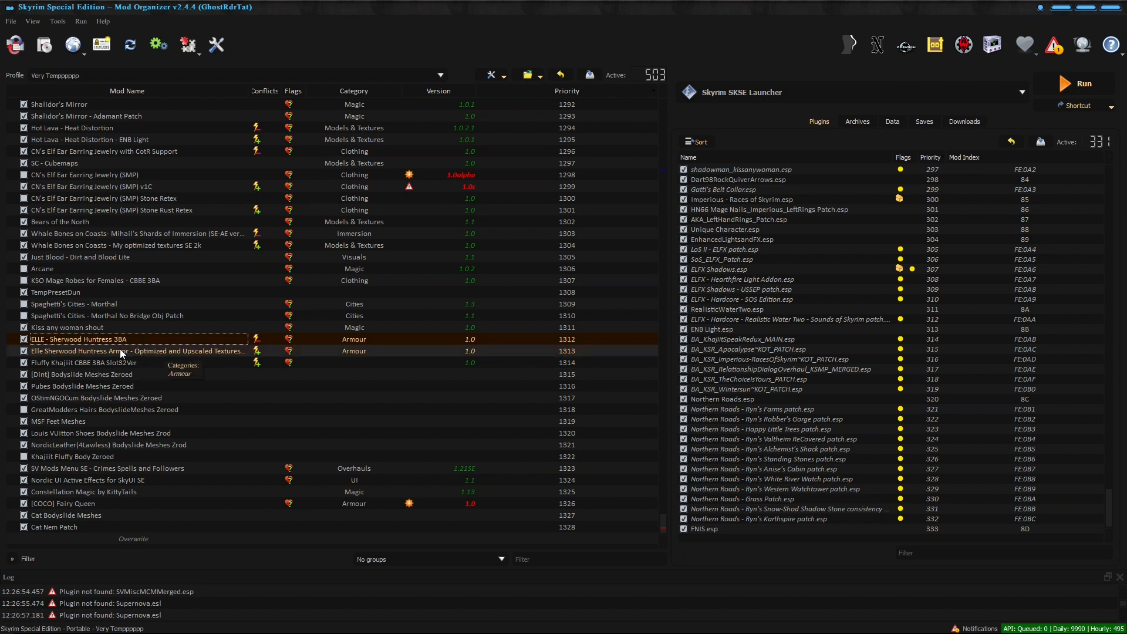
# Move the Elle Sherwood Huntress Armor - Optimized and Upscaled Textures mod before ELLE - Sherwood Huntress 3BA, and return it after that mod.
pyautogui.moveTo(117, 351); pyautogui.dragTo(117, 337)
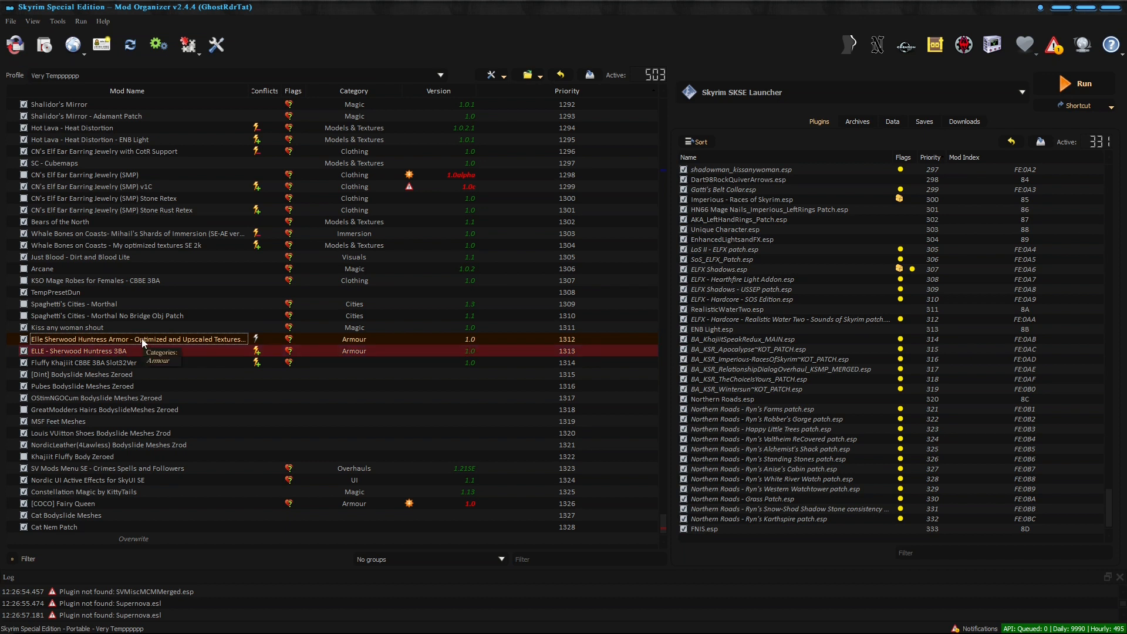
pyautogui.moveTo(142, 338); pyautogui.dragTo(147, 358)
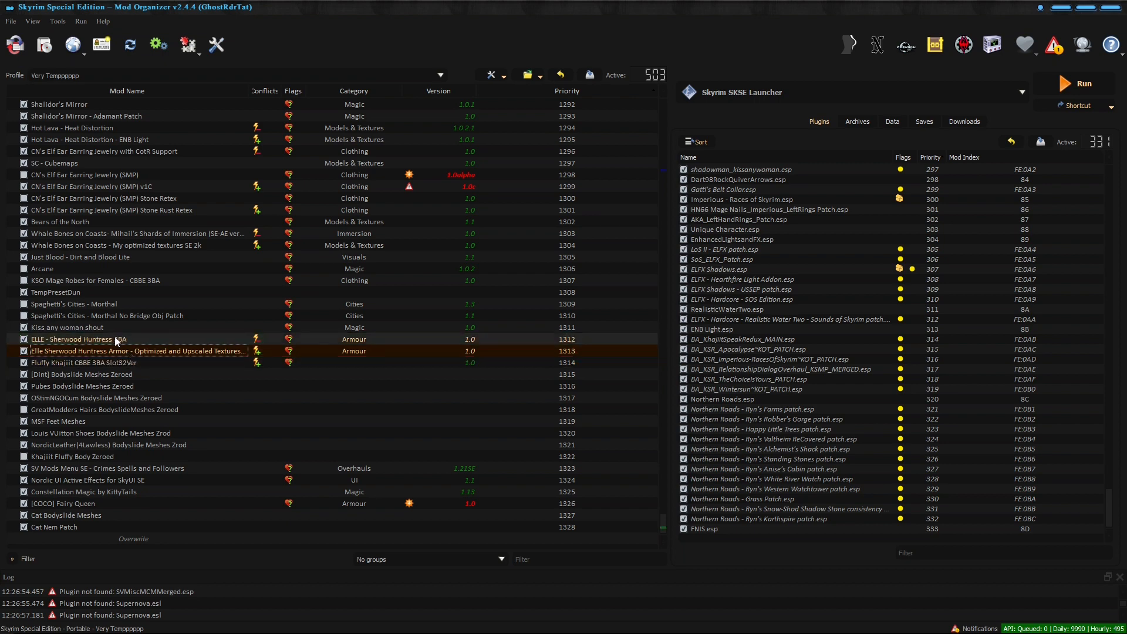
# Check the overwrite highlighting of Dynamic Female Ledge Sitting Randomized, BnP teeth overhaul, Louis Vuitton V4 Platforms Downscale 2k and Wade In Water Redone.
pyautogui.scroll(9, 189, 312)
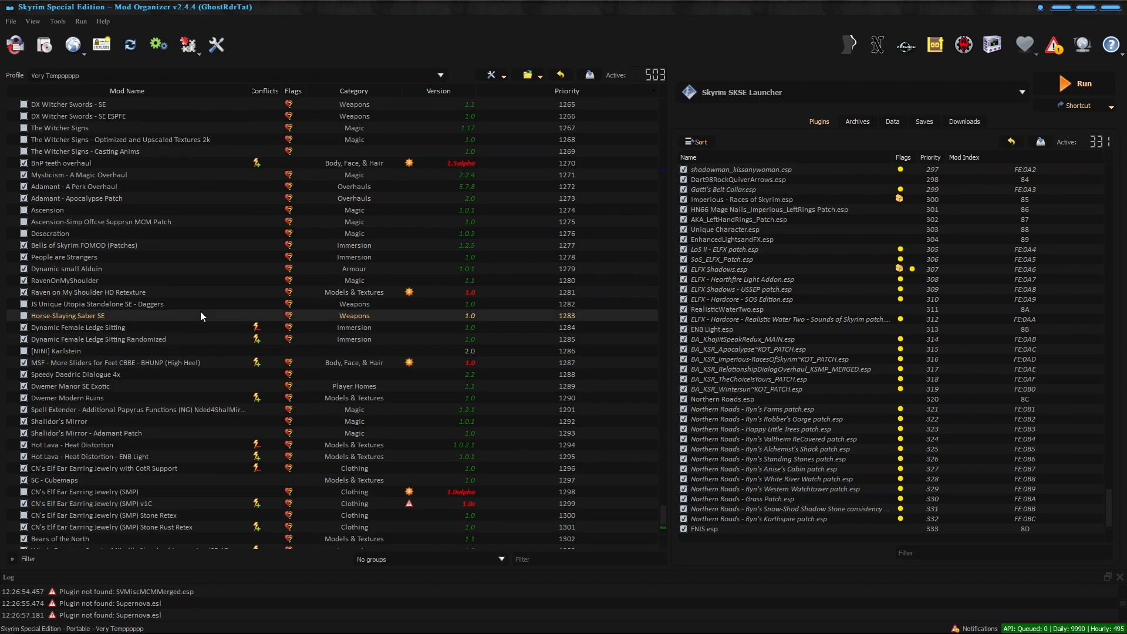
pyautogui.click(135, 338)
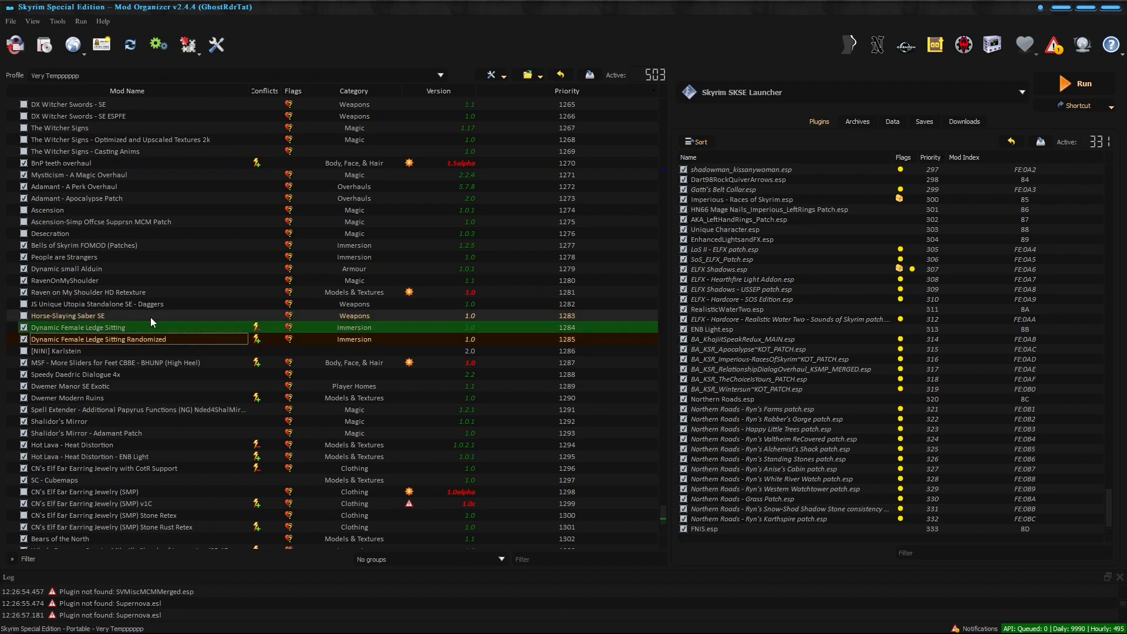
pyautogui.scroll(3, 154, 308)
pyautogui.click(146, 268)
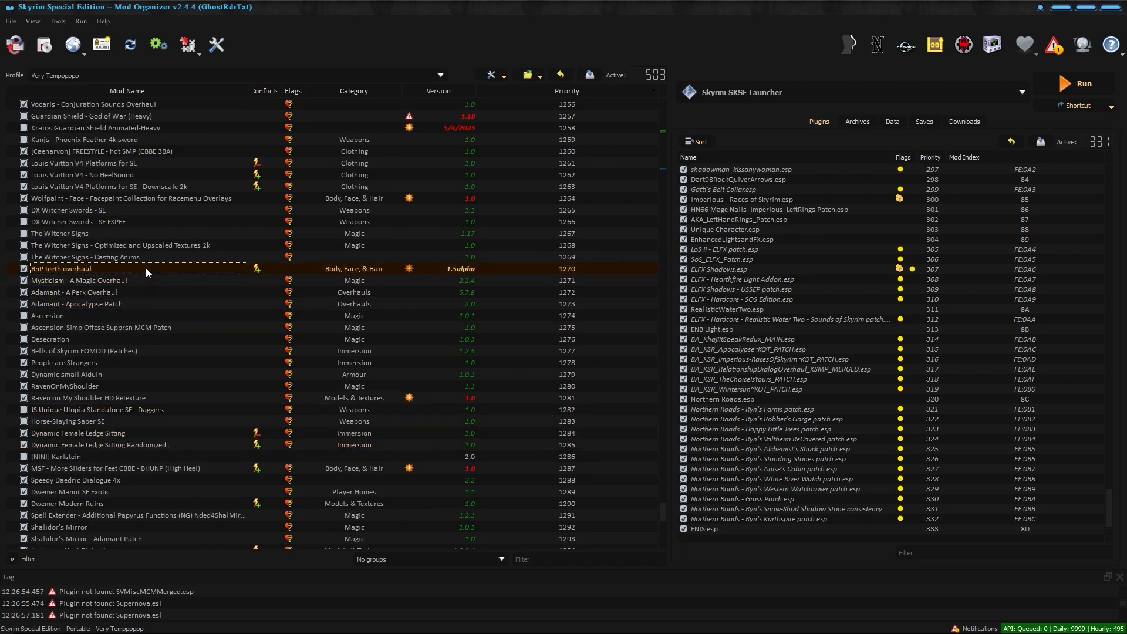
pyautogui.scroll(4, 193, 375)
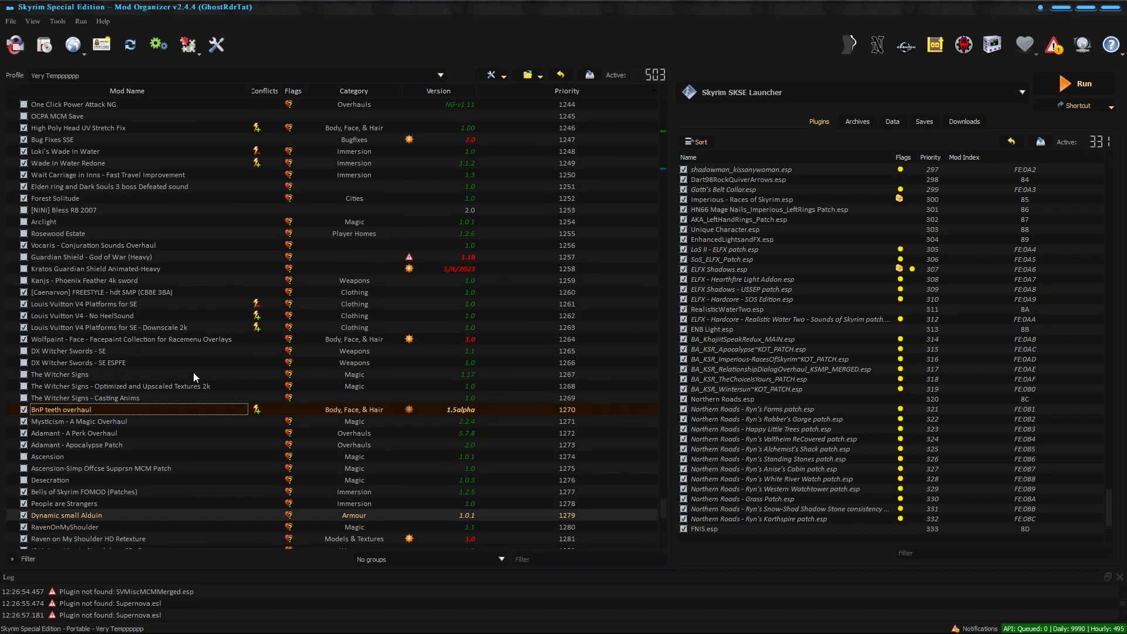
pyautogui.click(171, 329)
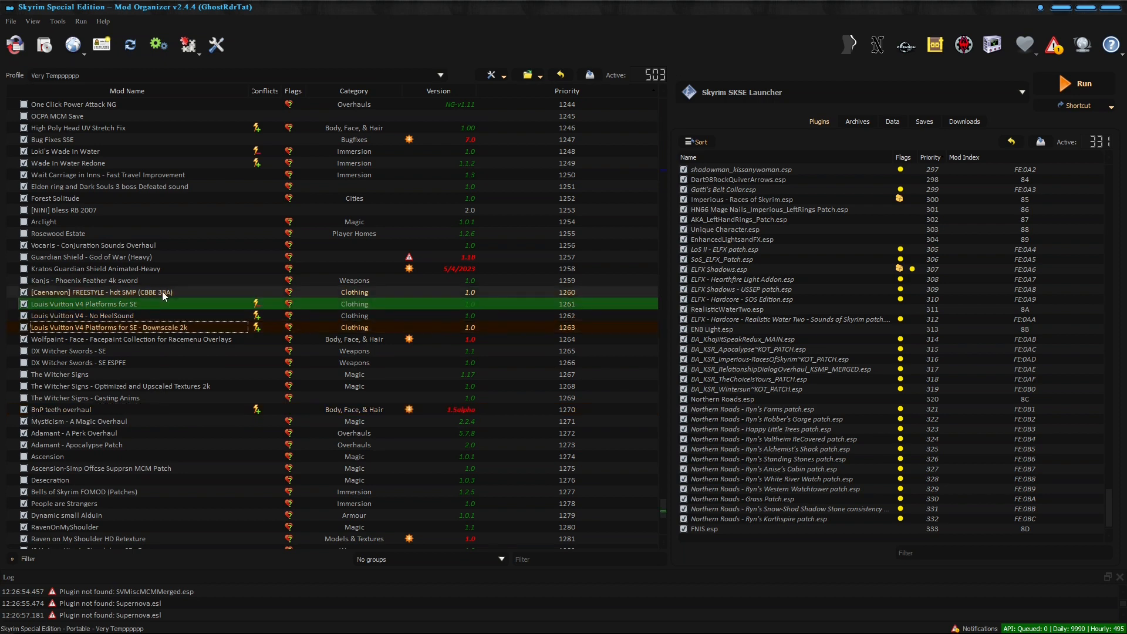
pyautogui.click(146, 163)
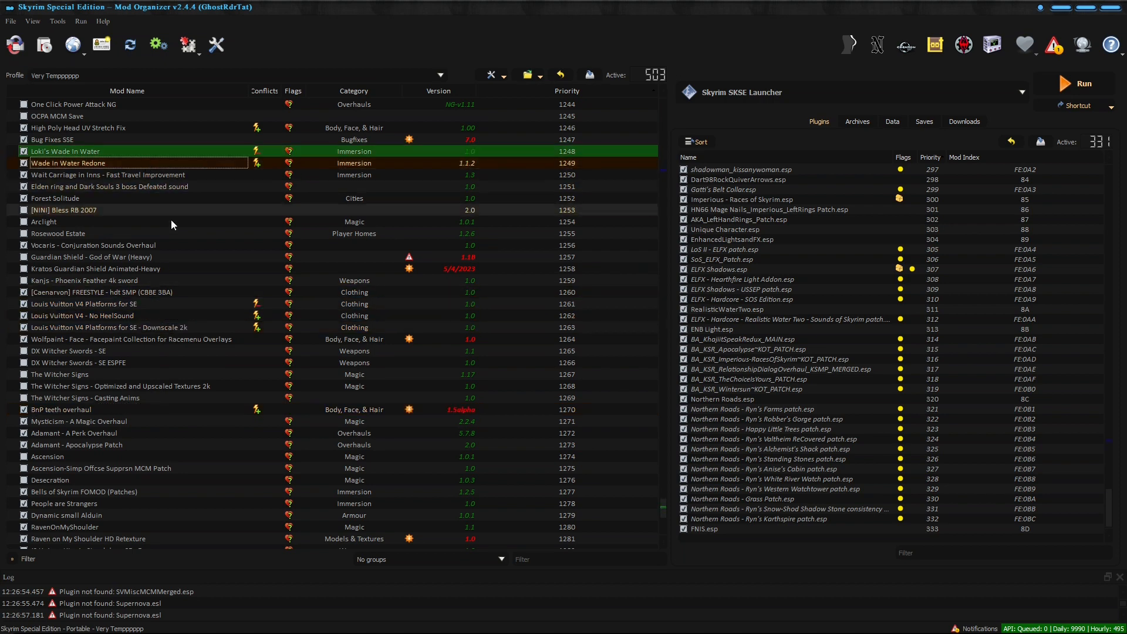
# Select dTry Plugin Updates 4 BowRapCmboV3 and trace the highlighted mods it overwrites through the earlier priorities.
pyautogui.scroll(10, 186, 271)
pyautogui.click(212, 304)
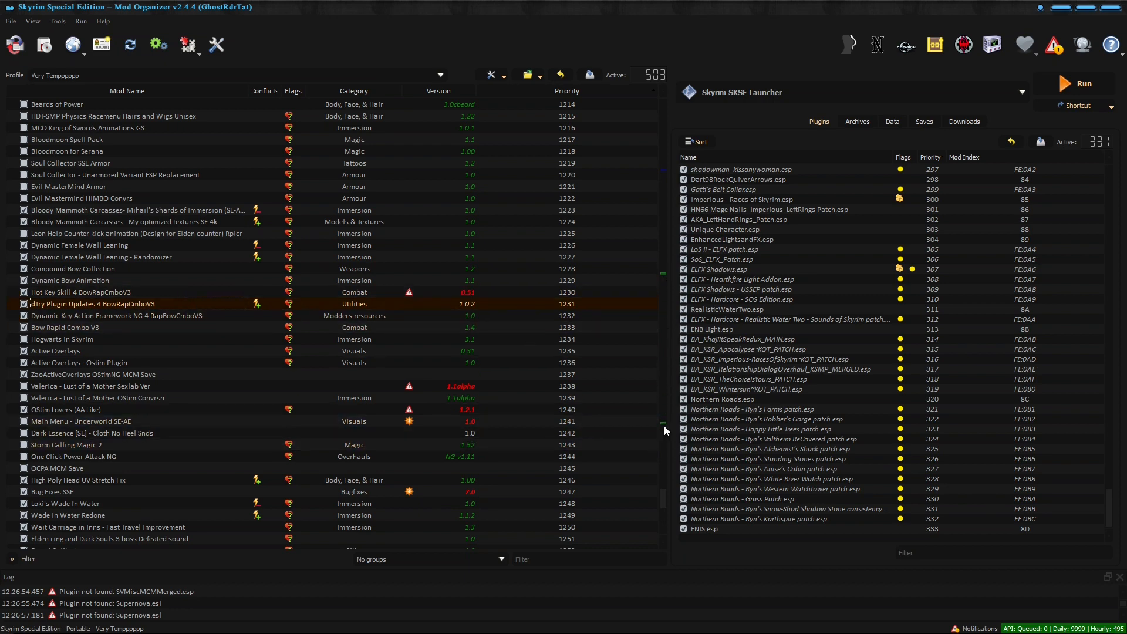
pyautogui.moveTo(662, 502); pyautogui.dragTo(666, 428)
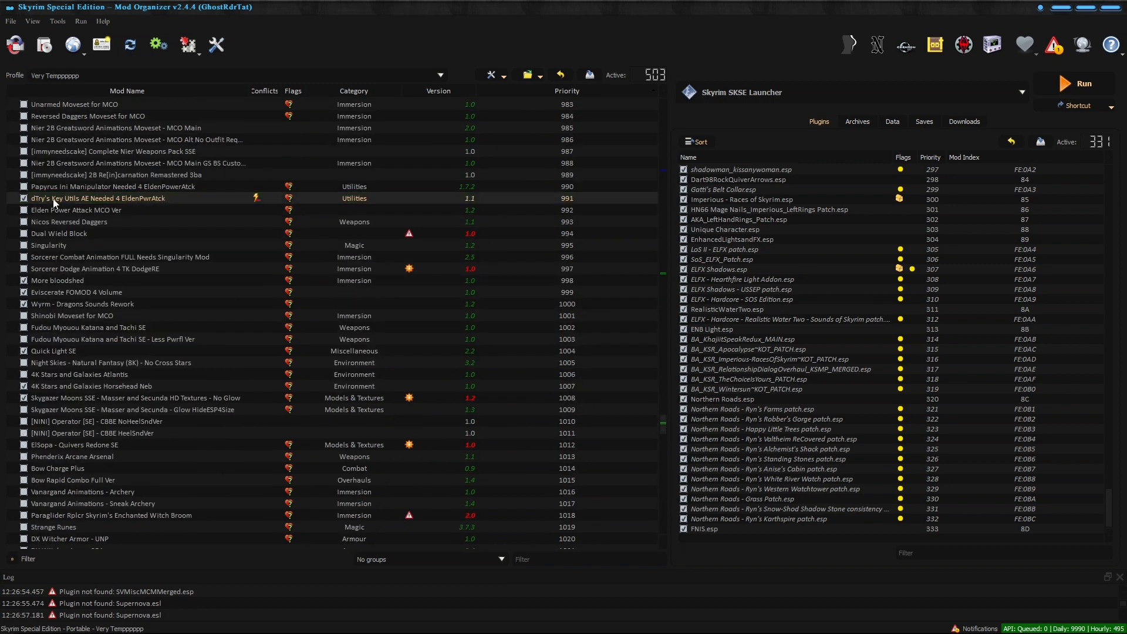
pyautogui.click(89, 197)
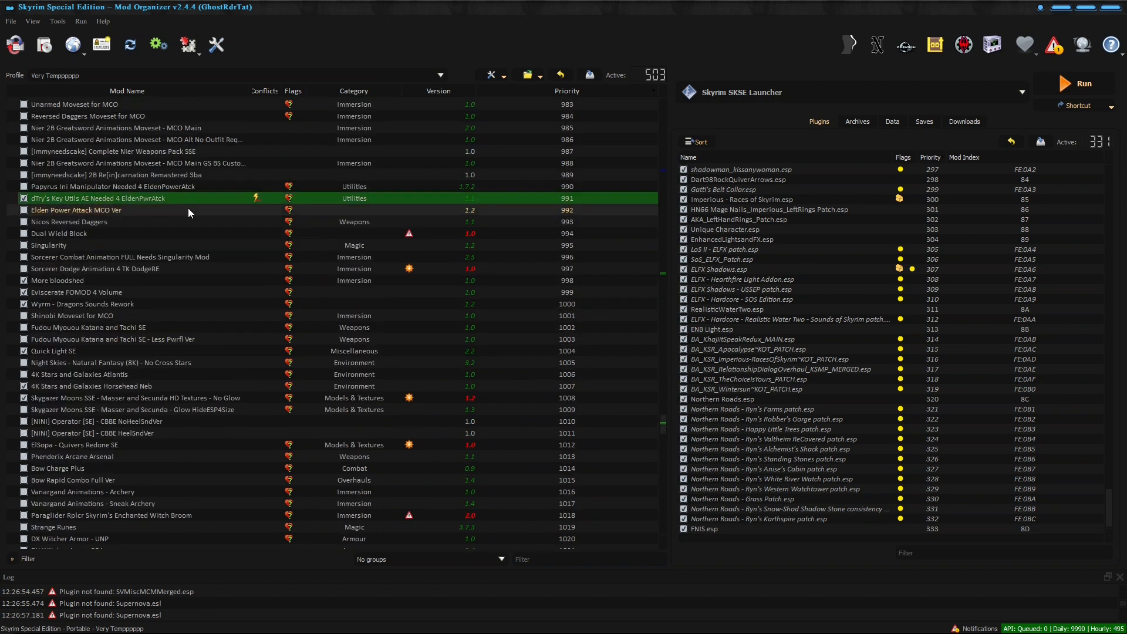
pyautogui.moveTo(664, 429); pyautogui.dragTo(665, 280)
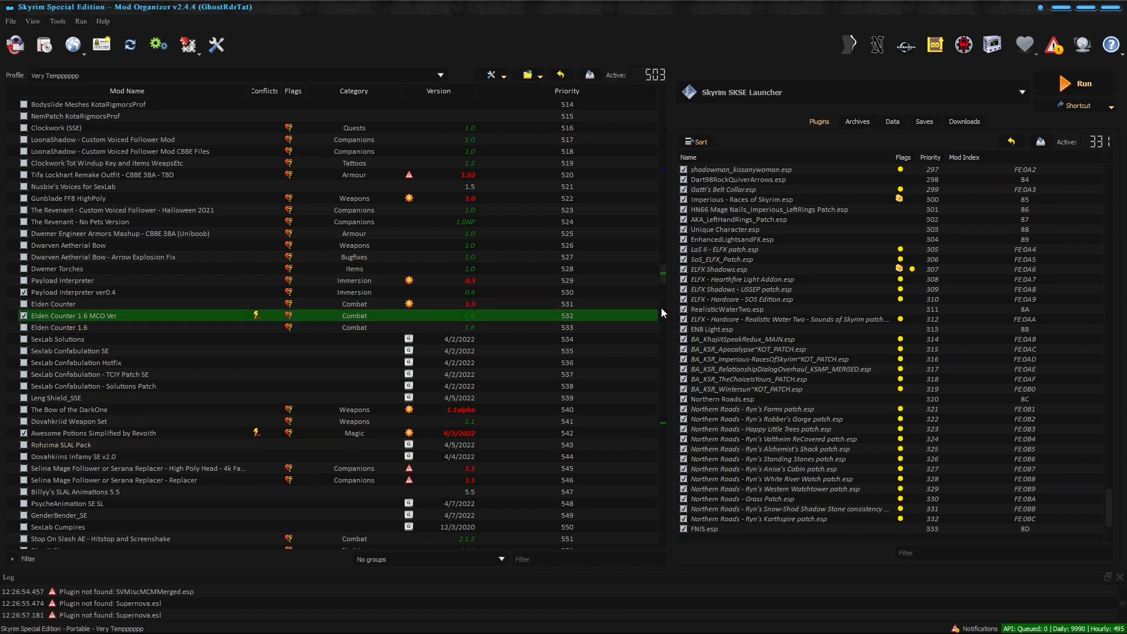
# Compare the file conflict details of dTry Plugin Updates 4 BowRapCmboV3 and Elden Counter 1.6 MCO Ver.
pyautogui.moveTo(665, 278); pyautogui.dragTo(683, 501)
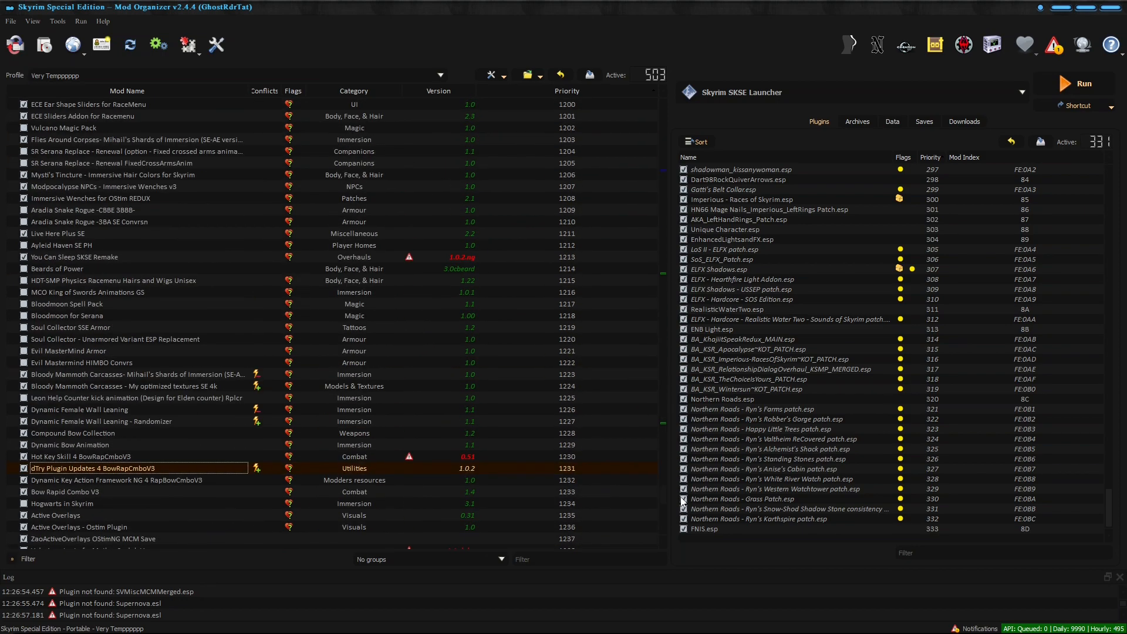
pyautogui.doubleClick(115, 468)
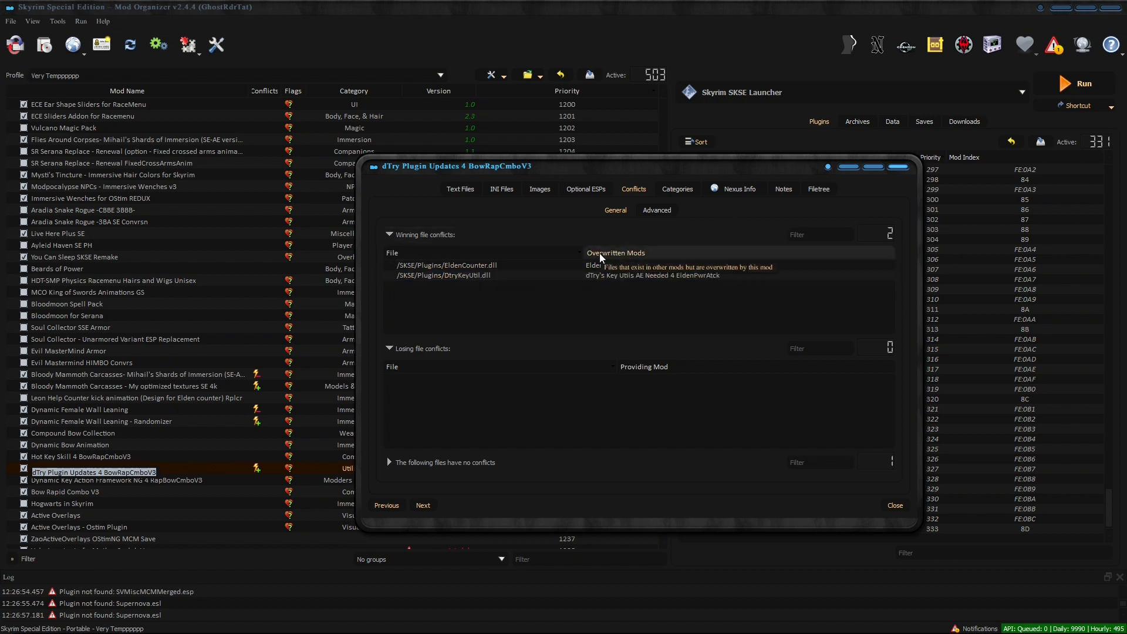
pyautogui.click(897, 167)
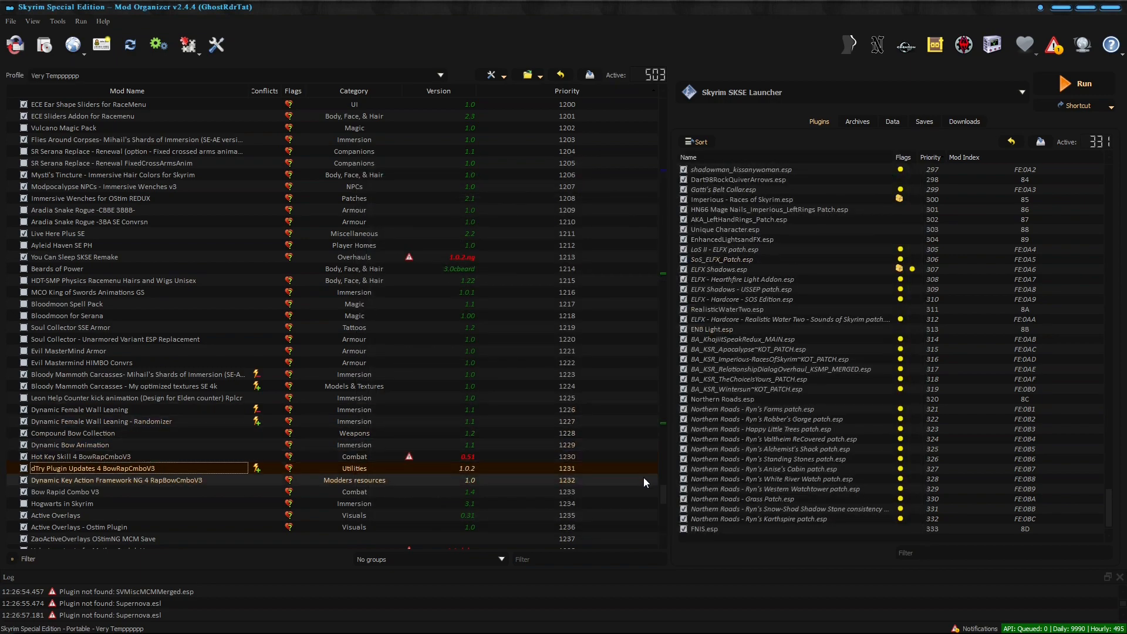
pyautogui.moveTo(664, 495); pyautogui.dragTo(671, 277)
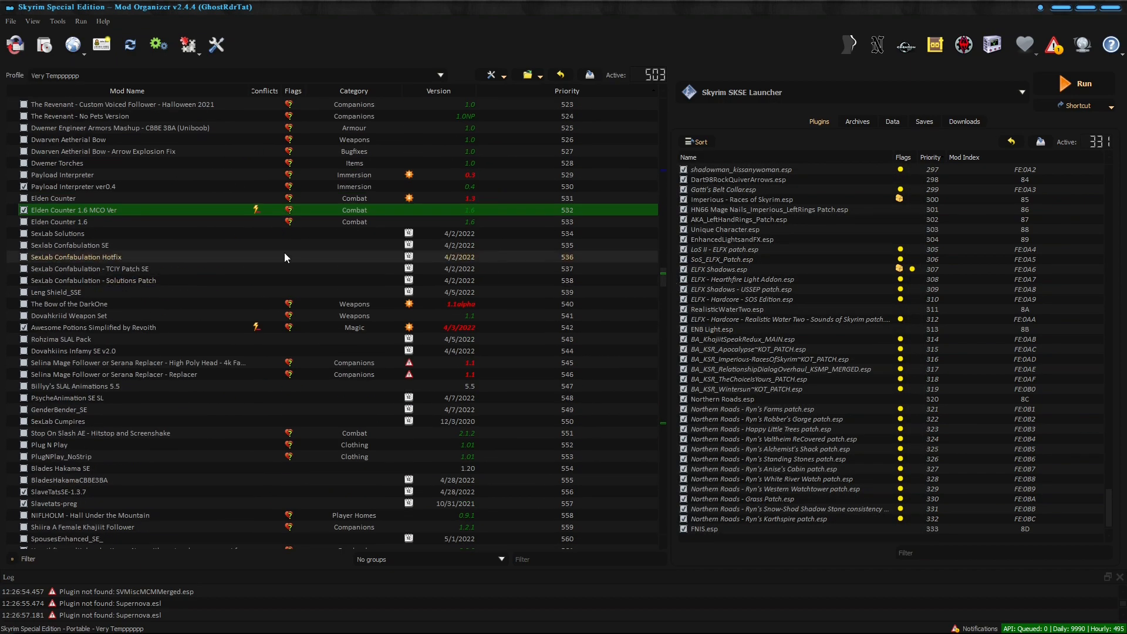
pyautogui.doubleClick(105, 210)
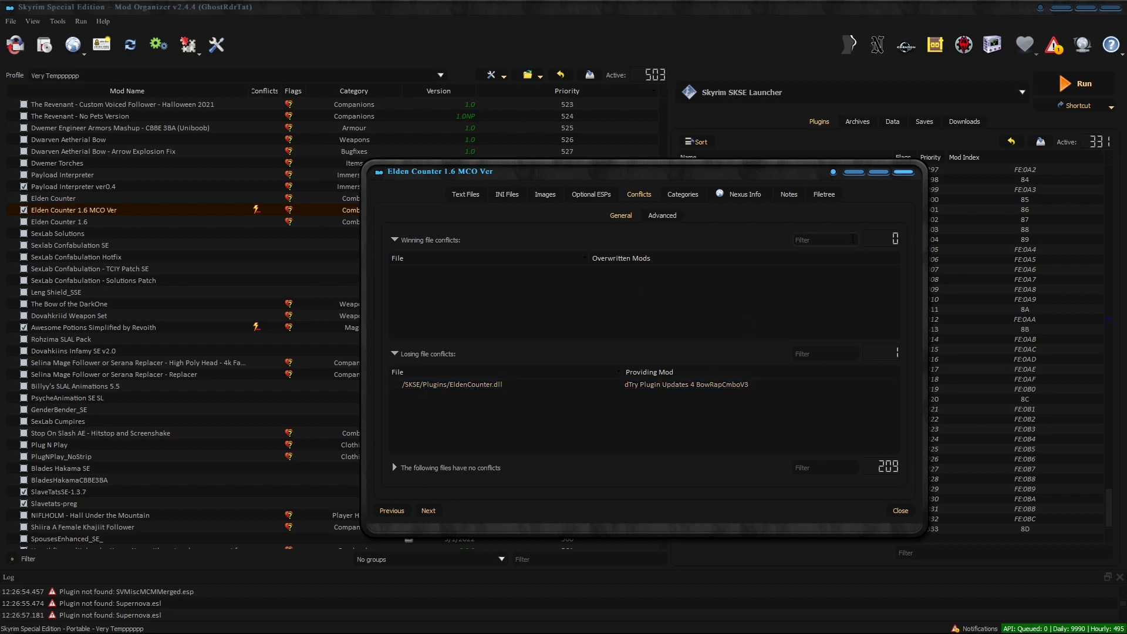
pyautogui.click(905, 173)
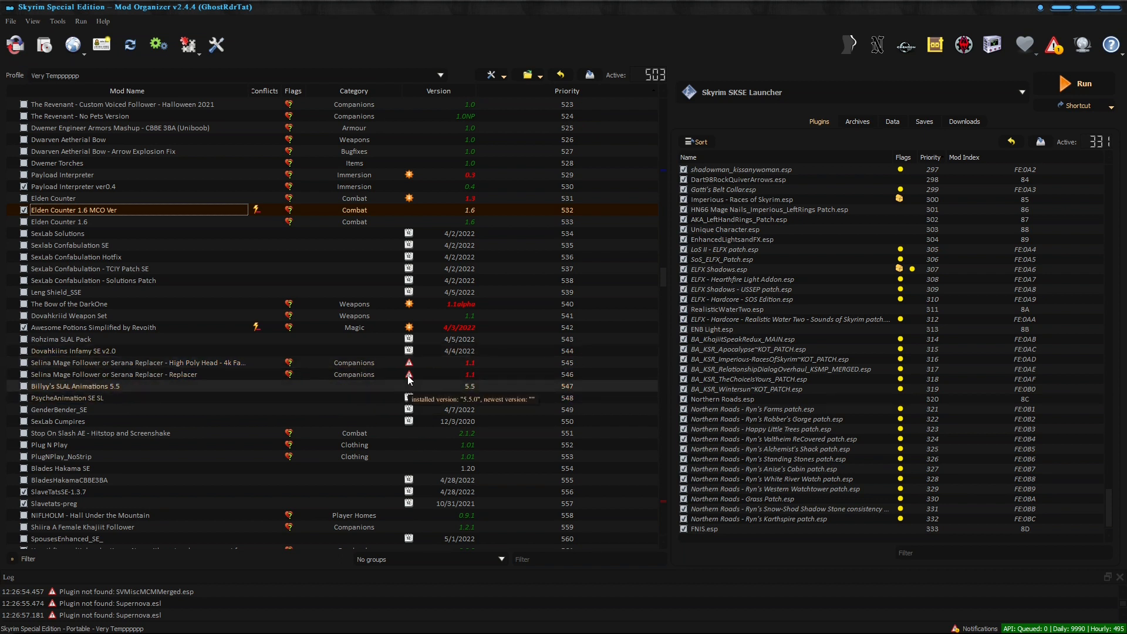
pyautogui.moveTo(410, 376)
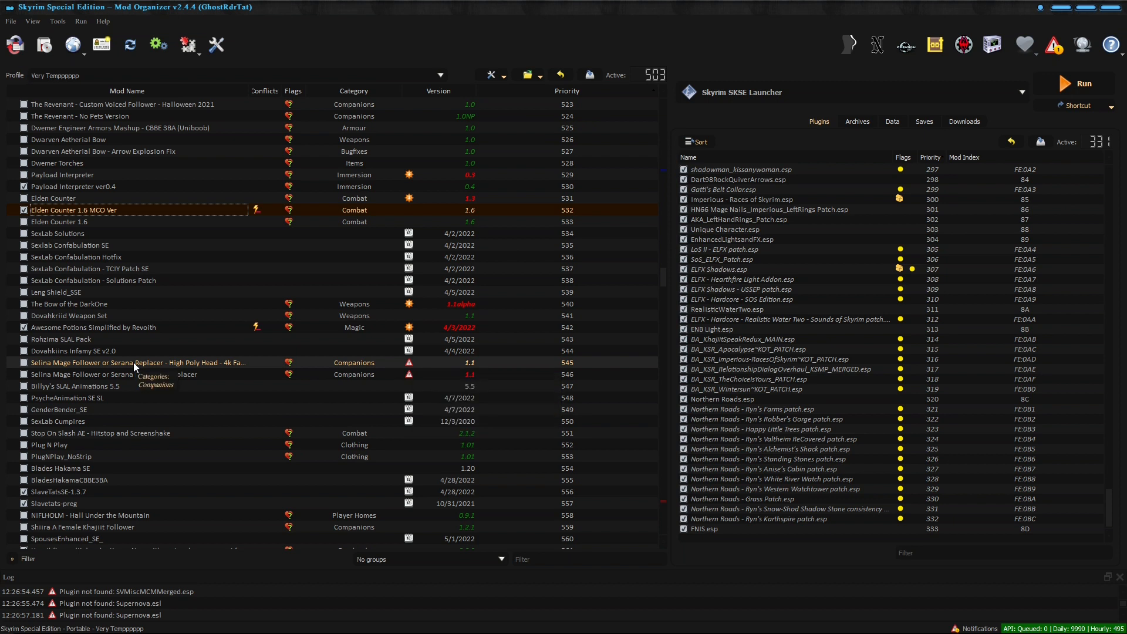
pyautogui.moveTo(428, 360)
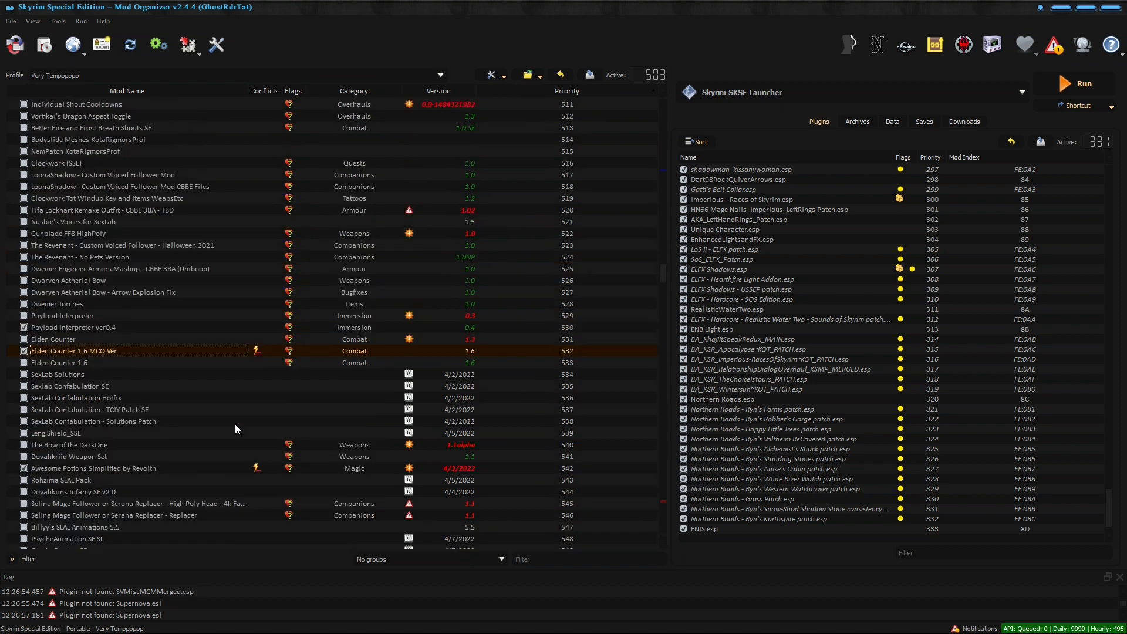
pyautogui.scroll(4, 235, 423)
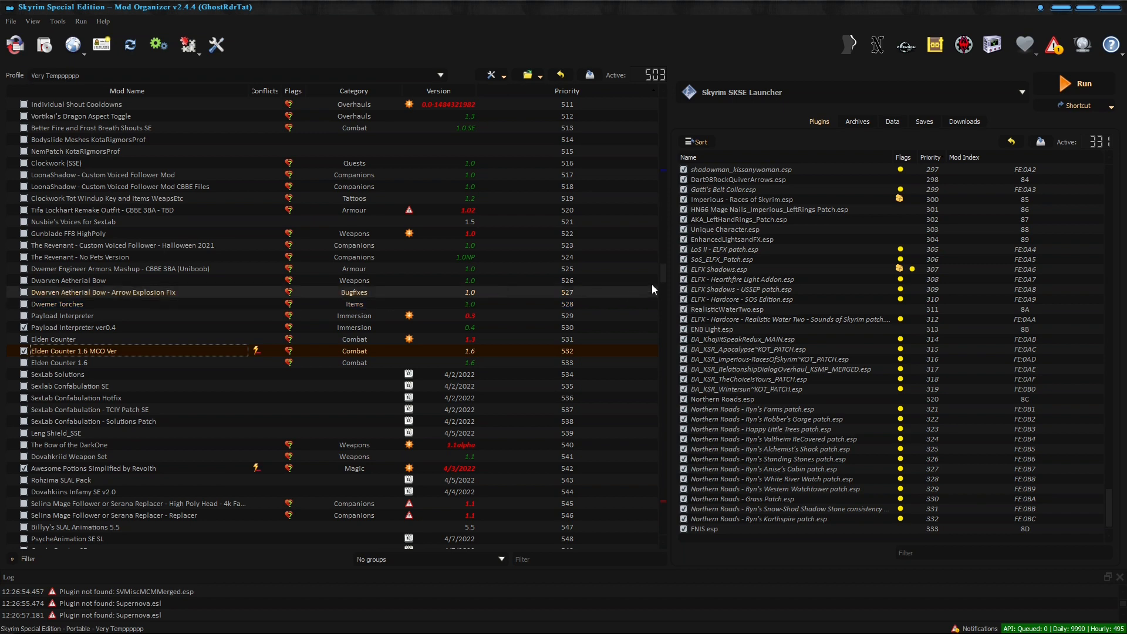
# Filter the mod list by "mco" and open the details of Reversed Daggers Moveset for MCO.
pyautogui.moveTo(665, 272); pyautogui.dragTo(664, 367)
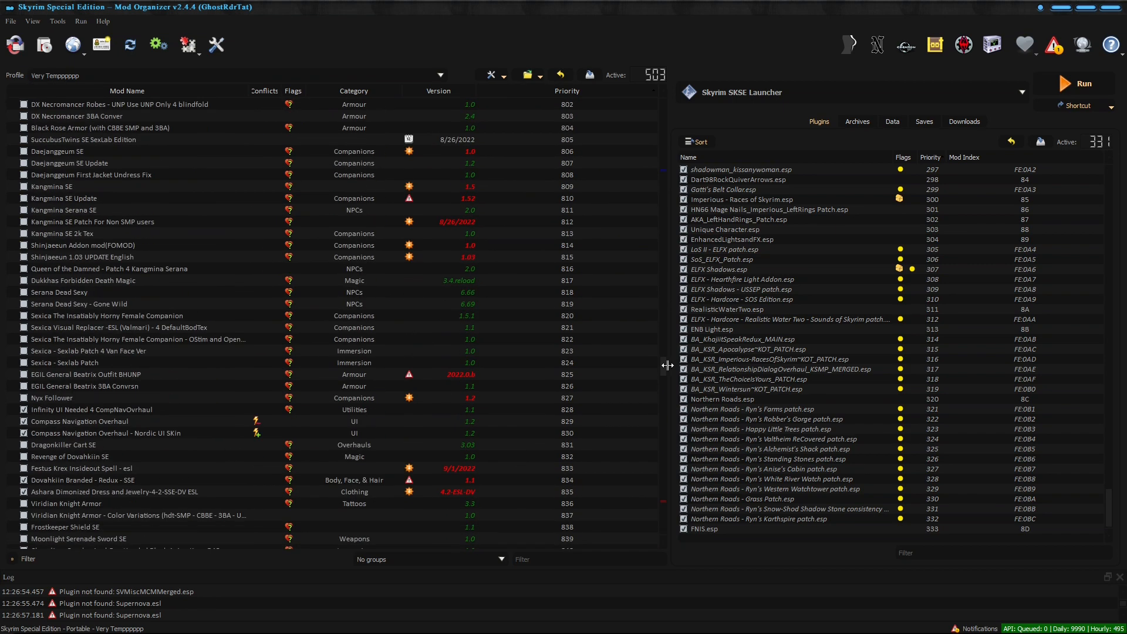
pyautogui.click(575, 561)
pyautogui.write('mco')
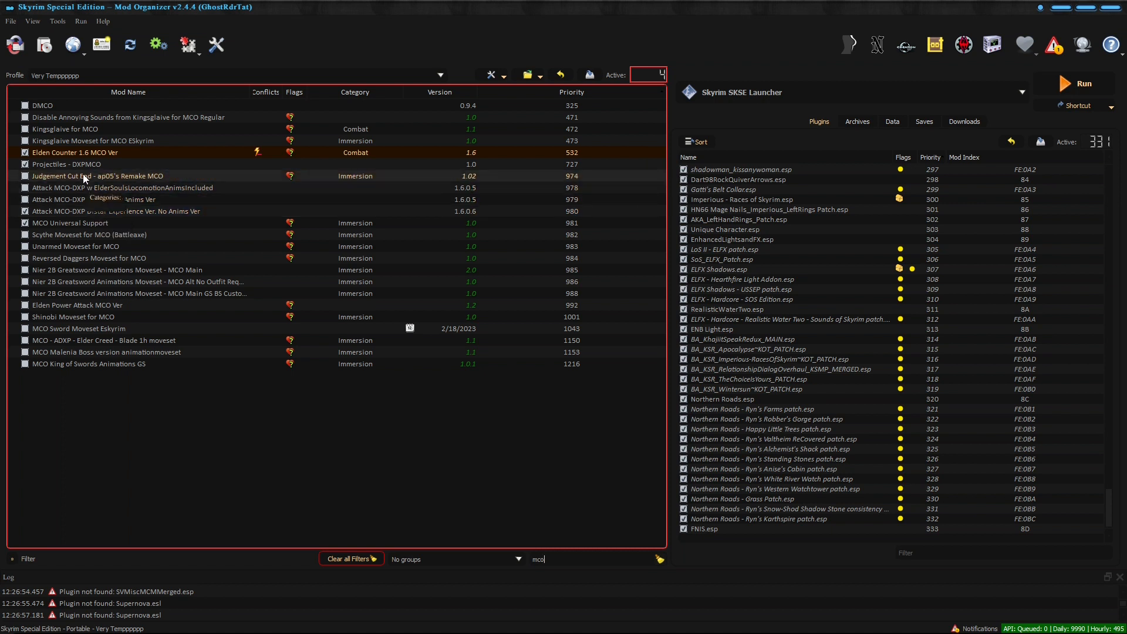
pyautogui.doubleClick(82, 258)
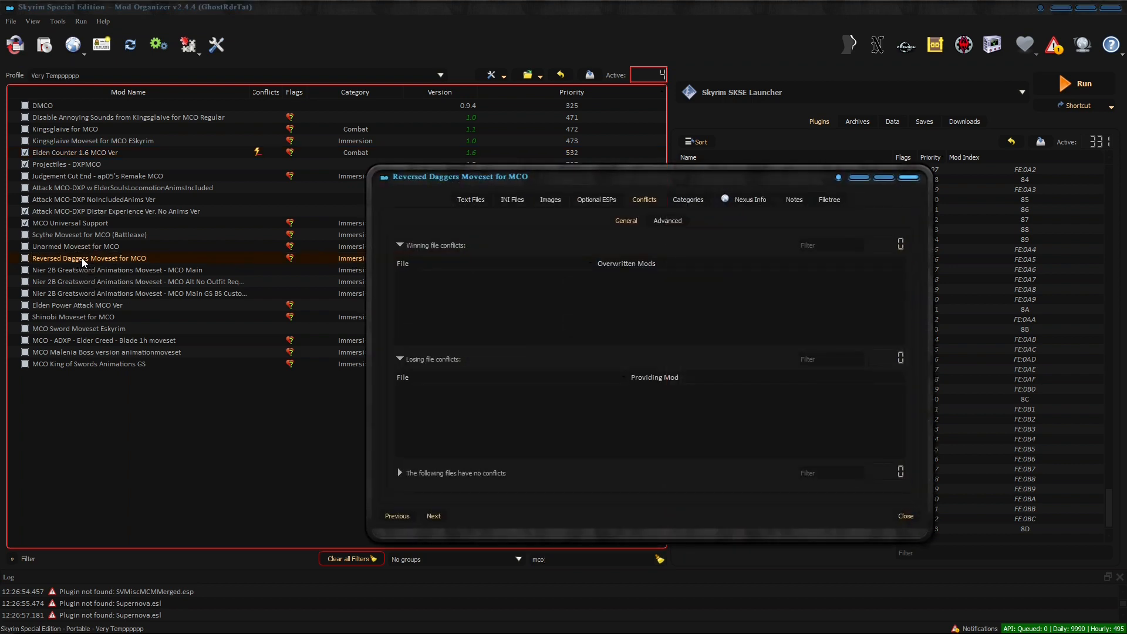
# Expand the mod's file tree through meshes, actors, character, animations, DynamicAnimationReplacer and _CustomConditions to the files in folder 31117044.
pyautogui.click(830, 200)
pyautogui.click(392, 255)
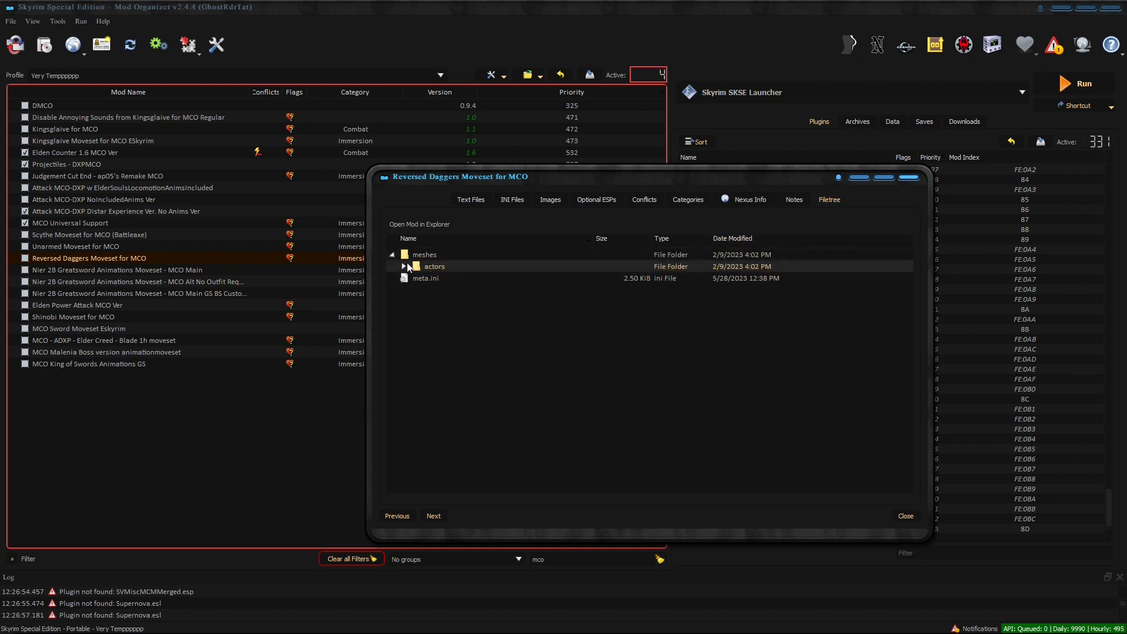
pyautogui.click(403, 266)
pyautogui.click(416, 279)
pyautogui.click(428, 289)
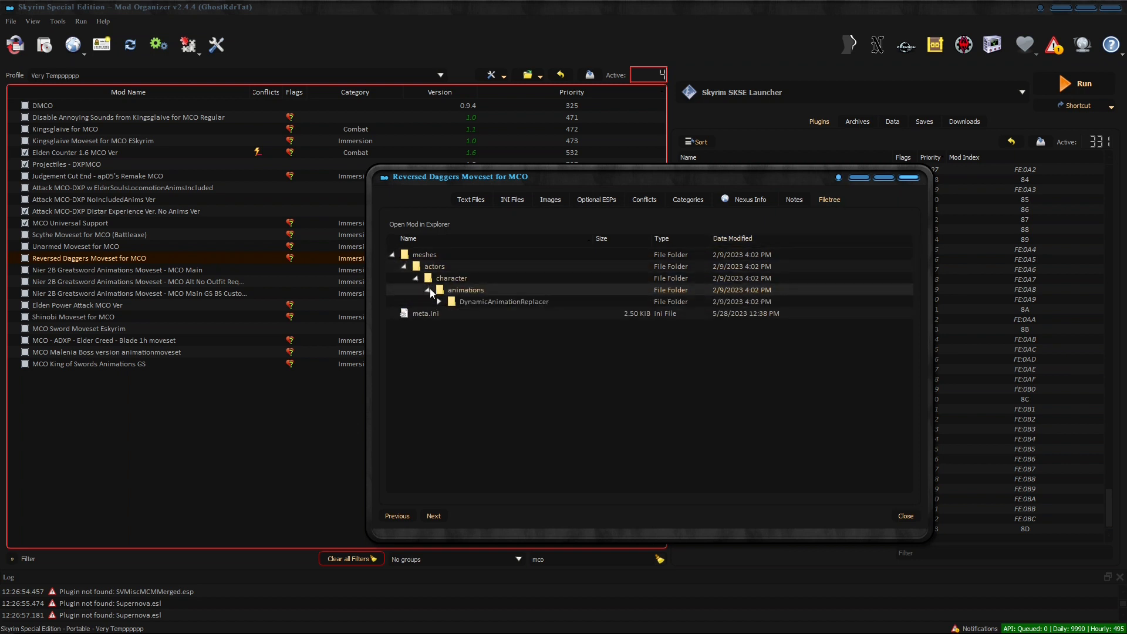
pyautogui.click(439, 302)
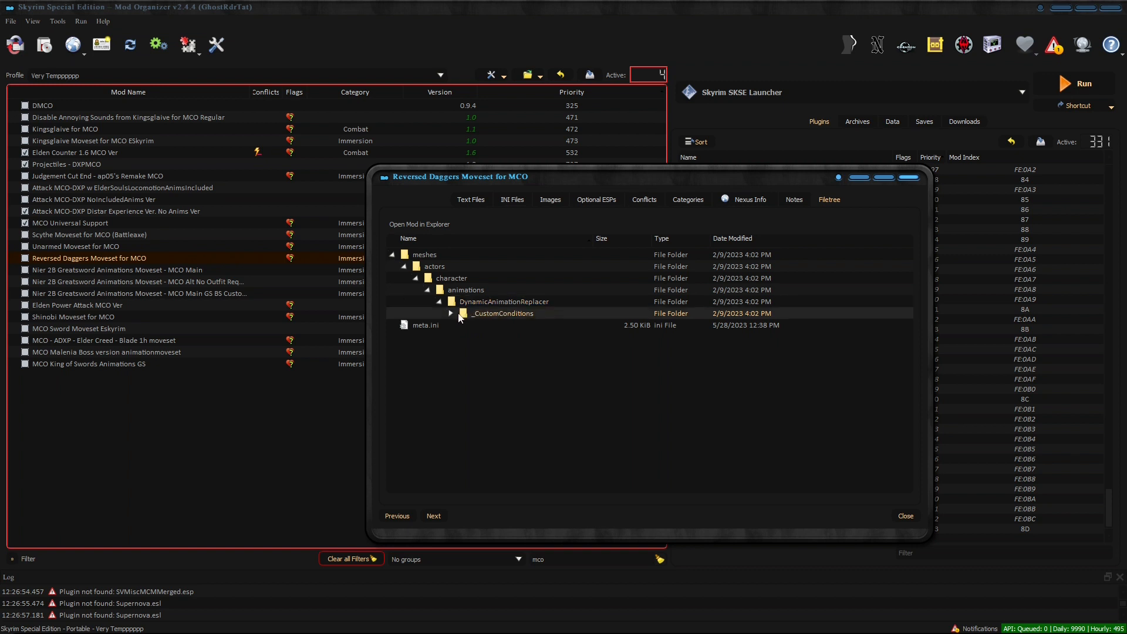
pyautogui.click(451, 313)
pyautogui.click(463, 325)
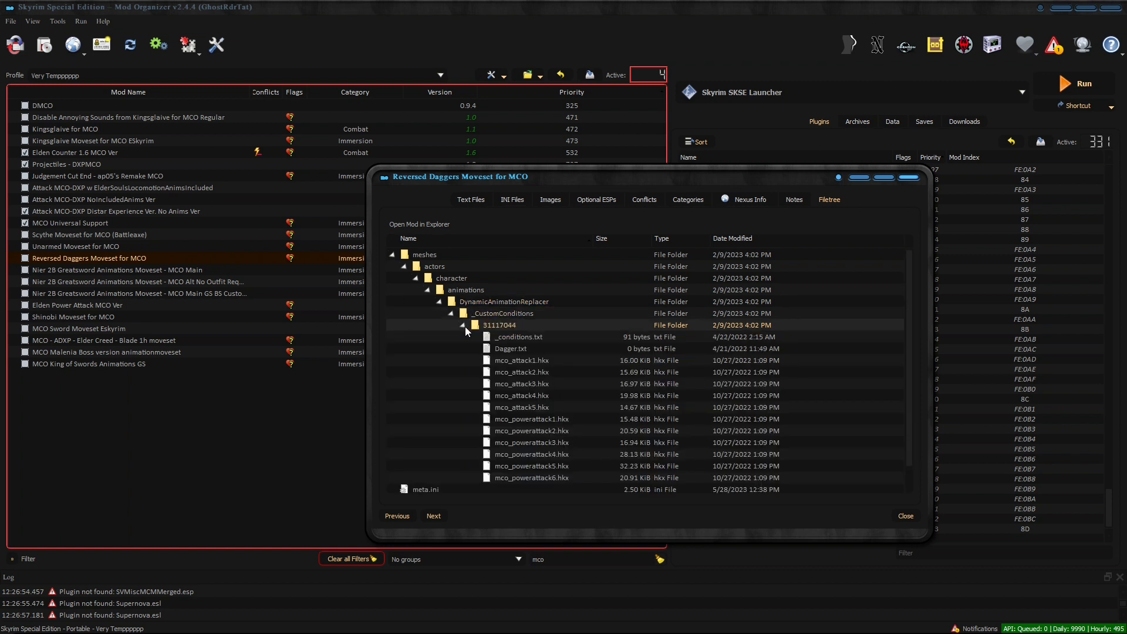
pyautogui.scroll(-1, 758, 350)
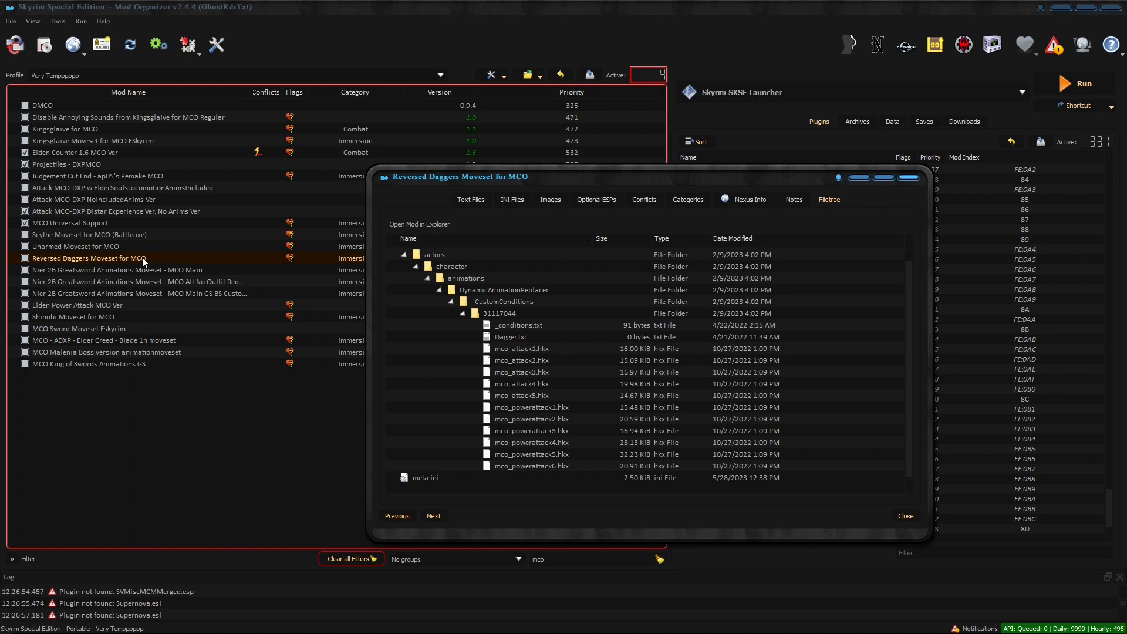
# Switch to File Explorer, go up to the MO2SSE mods folder and open the Reversed Daggers Moveset for MCO folder.
pyautogui.click(101, 629)
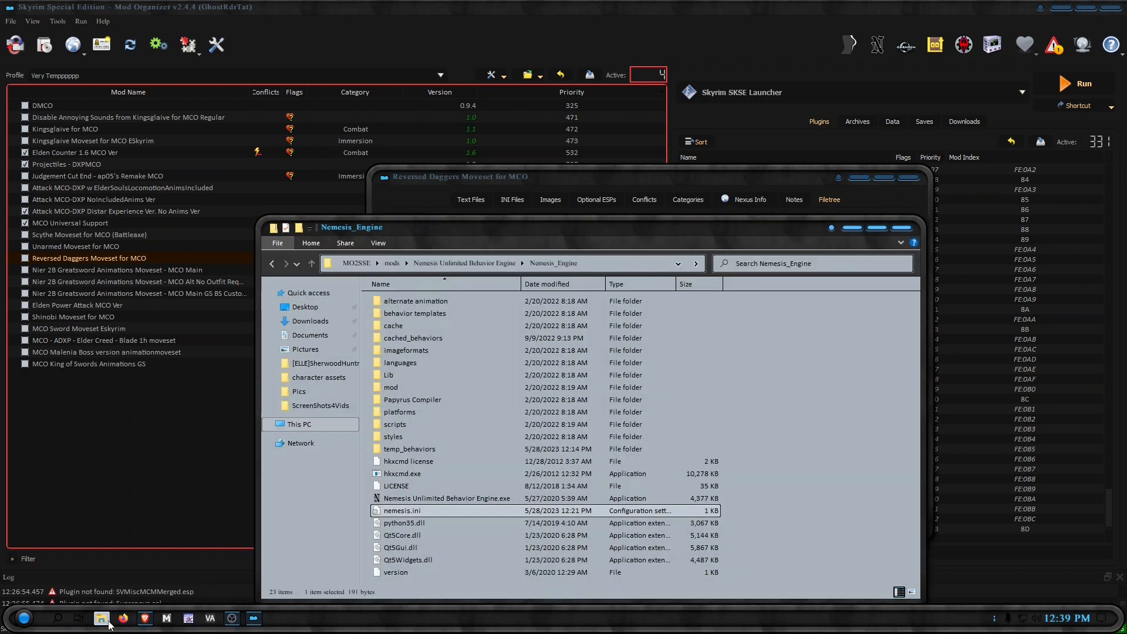
pyautogui.click(311, 264)
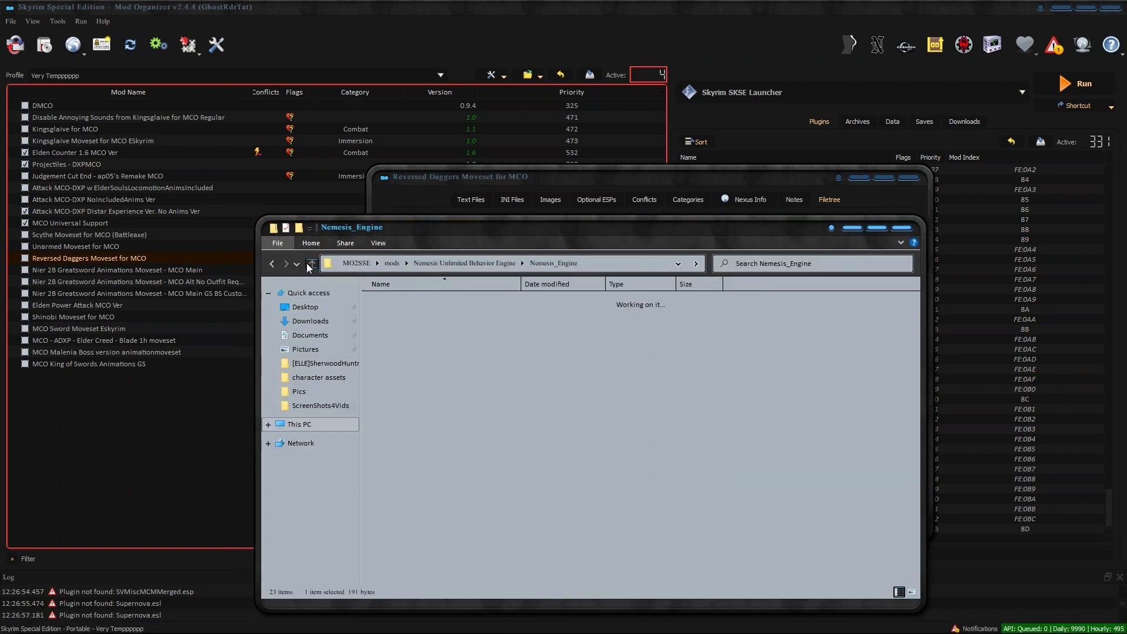
pyautogui.click(311, 264)
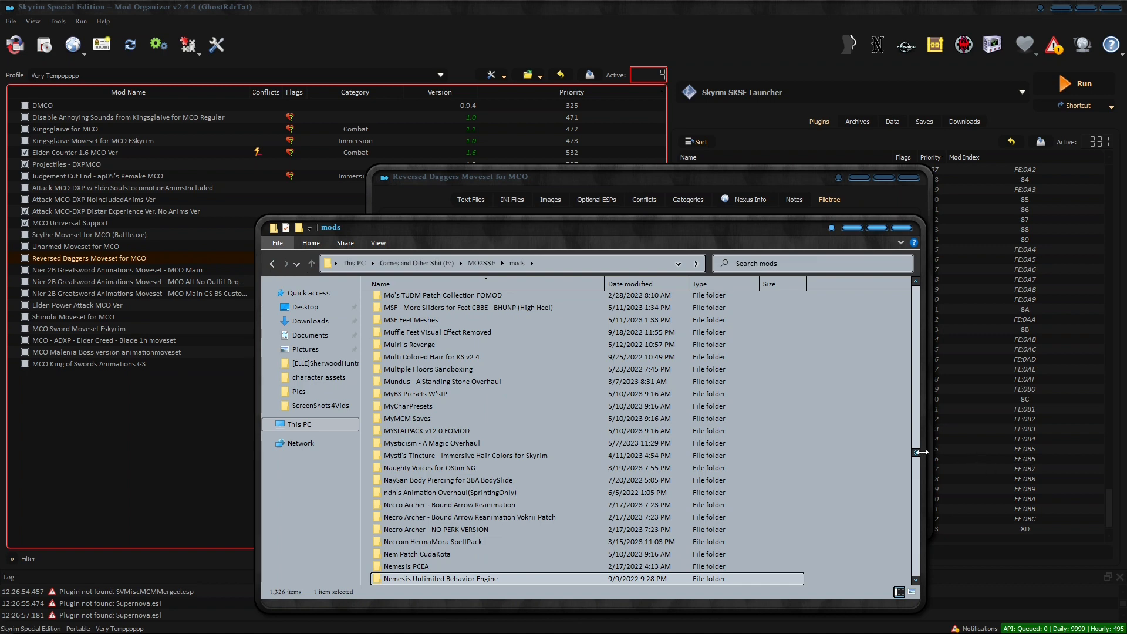
pyautogui.moveTo(919, 456); pyautogui.dragTo(907, 537)
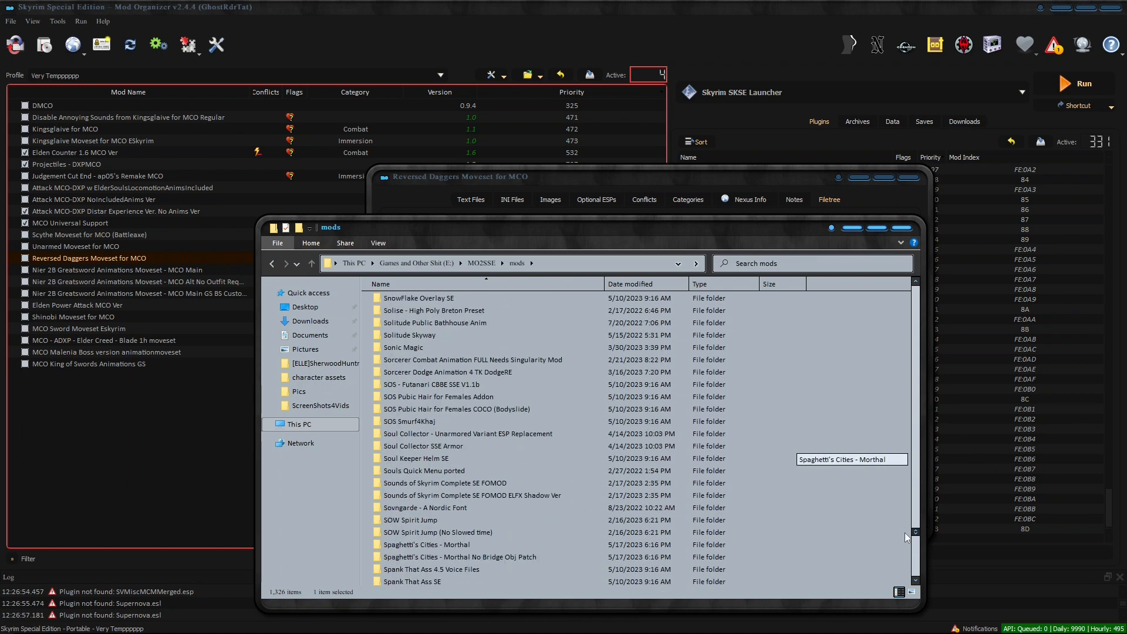
pyautogui.scroll(20, 638, 483)
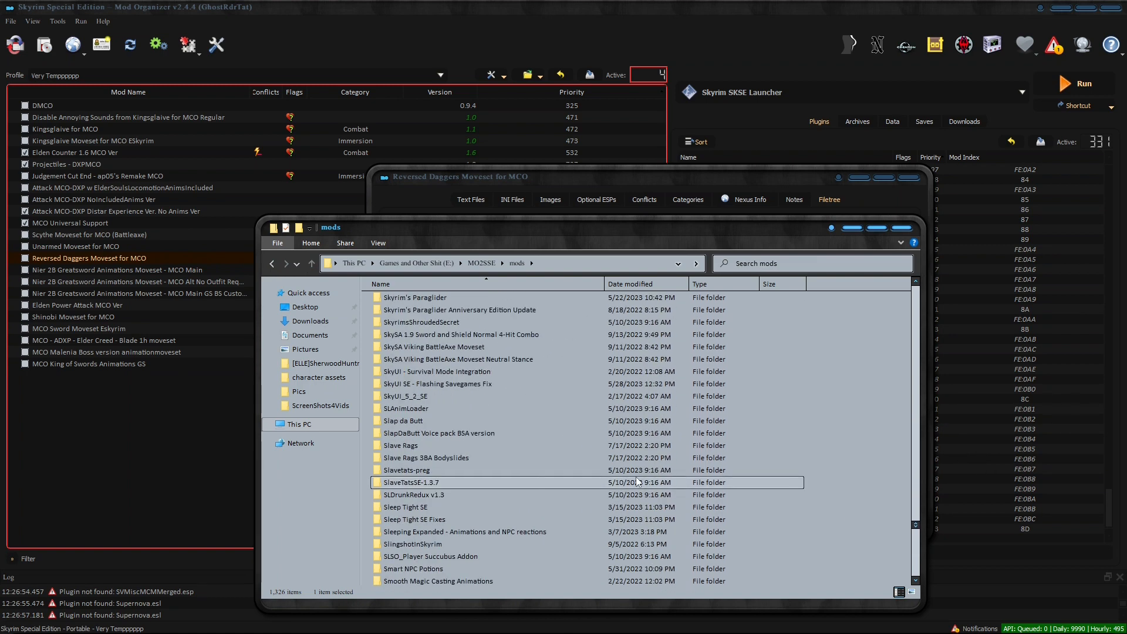
pyautogui.scroll(20, 638, 482)
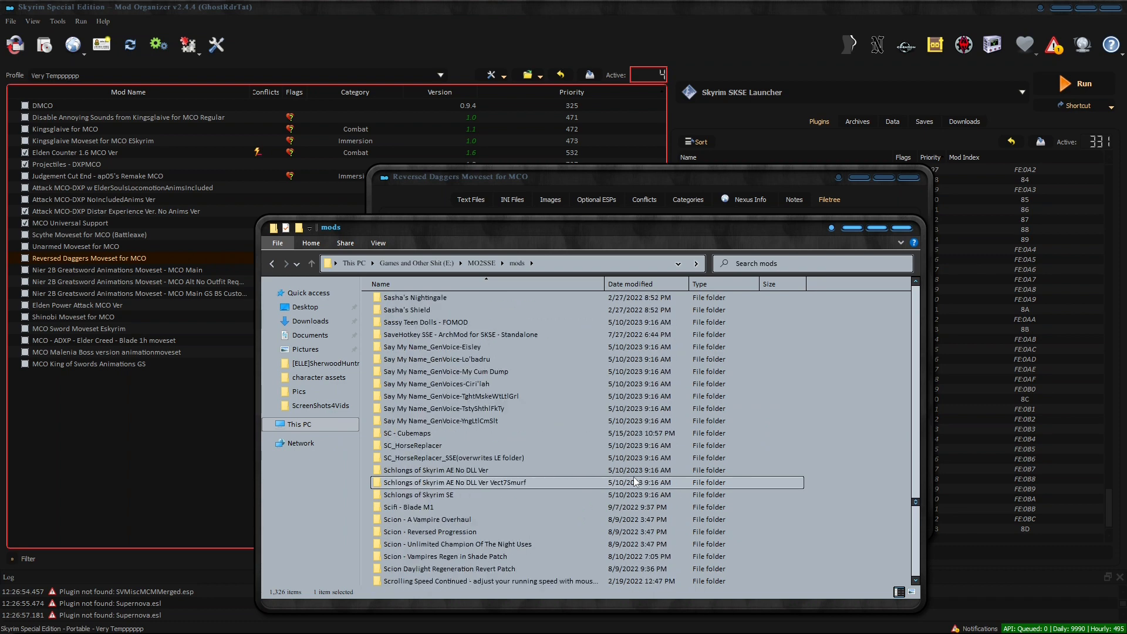
pyautogui.scroll(4, 635, 481)
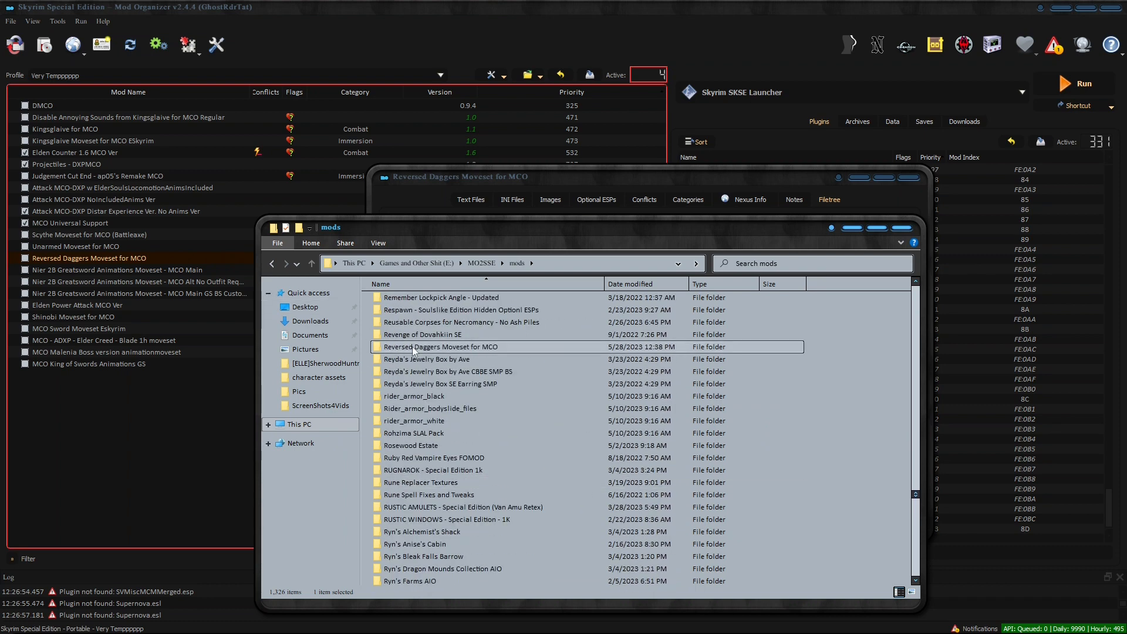
pyautogui.doubleClick(435, 350)
# Browse from meshes down to the 31117044 folder, examine its animation files, and close the File Explorer window.
pyautogui.doubleClick(388, 302)
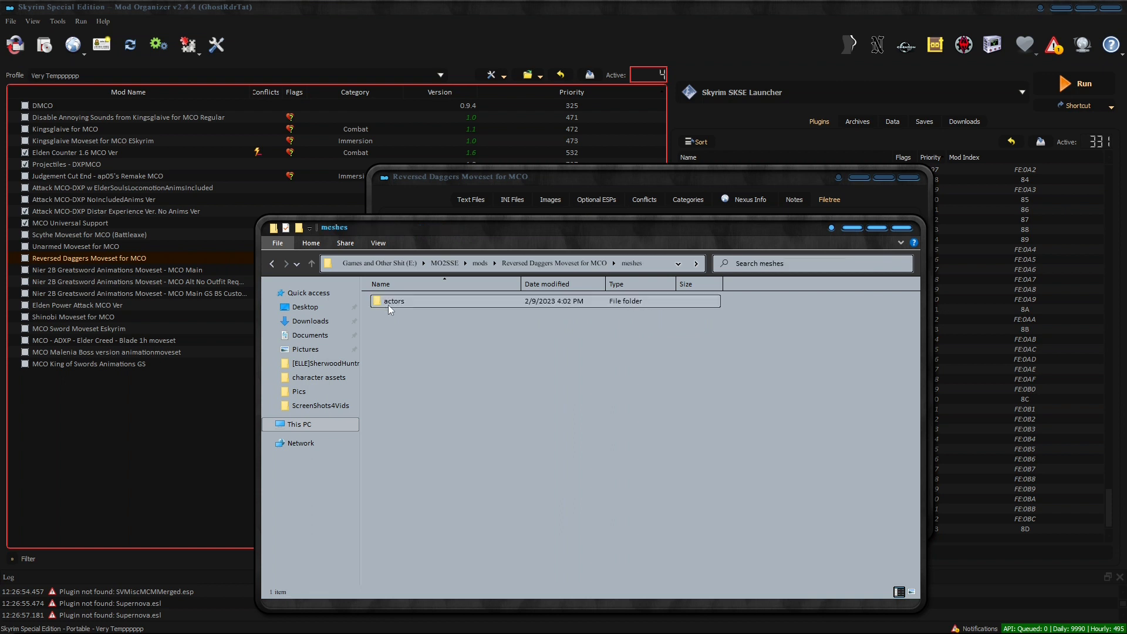
pyautogui.doubleClick(413, 305)
pyautogui.doubleClick(414, 304)
pyautogui.doubleClick(414, 304)
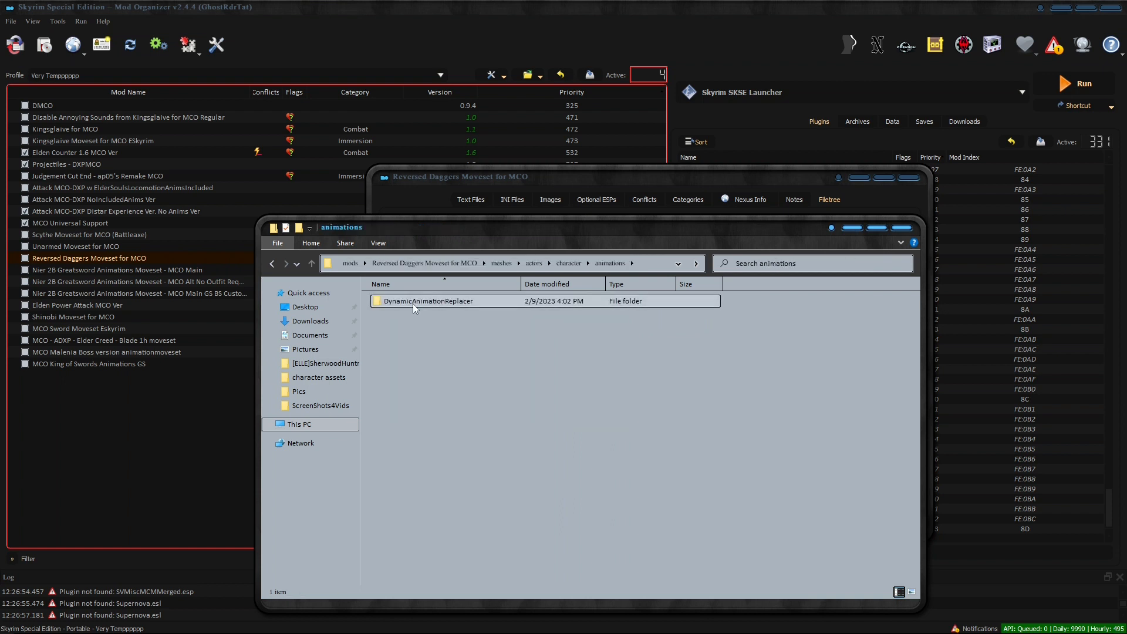
pyautogui.doubleClick(414, 304)
pyautogui.doubleClick(414, 304)
pyautogui.doubleClick(413, 304)
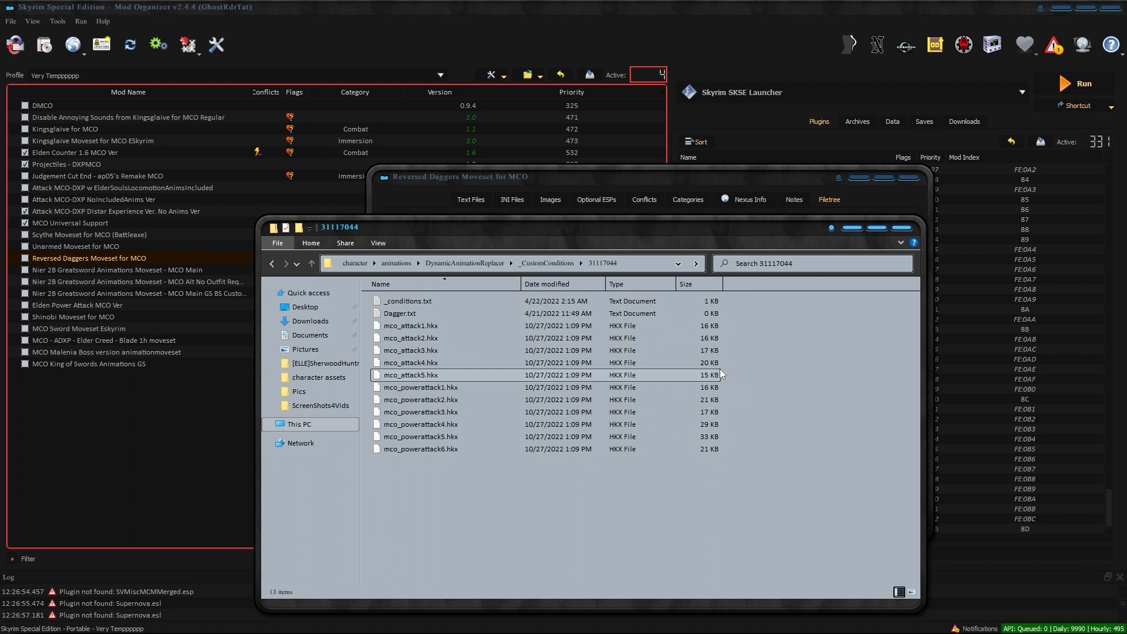
pyautogui.click(902, 229)
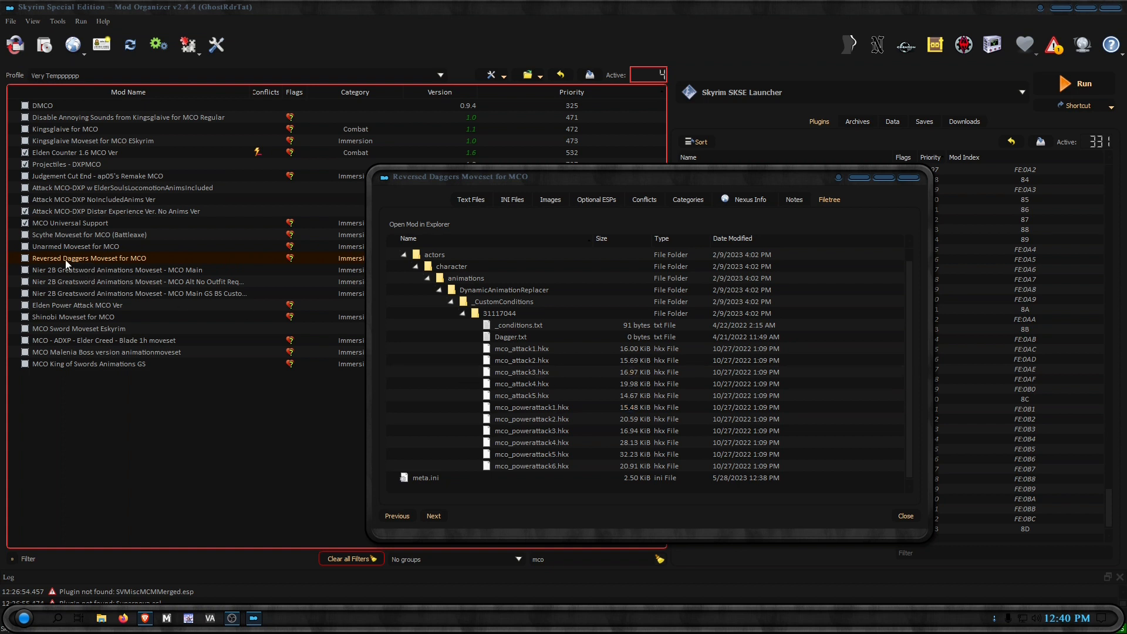
# Hide mco_powerattack1.hkx, mco_powerattack2.hkx and mco_powerattack3.hkx in the mod's file tree, and widen the Name column to show full file names.
pyautogui.rightClick(525, 407)
pyautogui.click(555, 475)
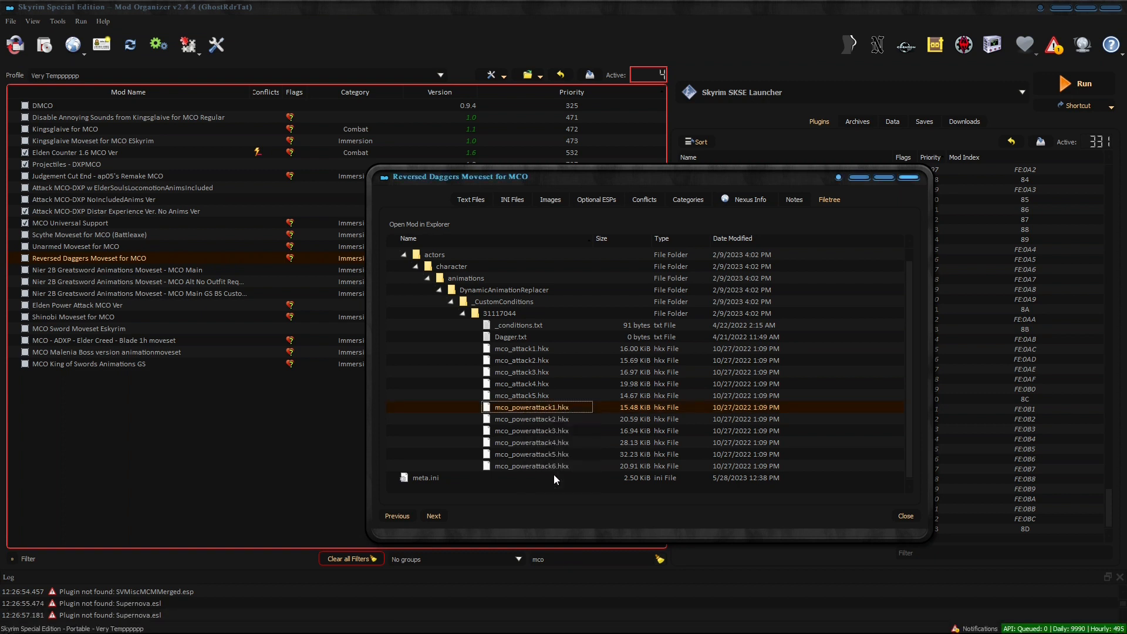
pyautogui.rightClick(540, 417)
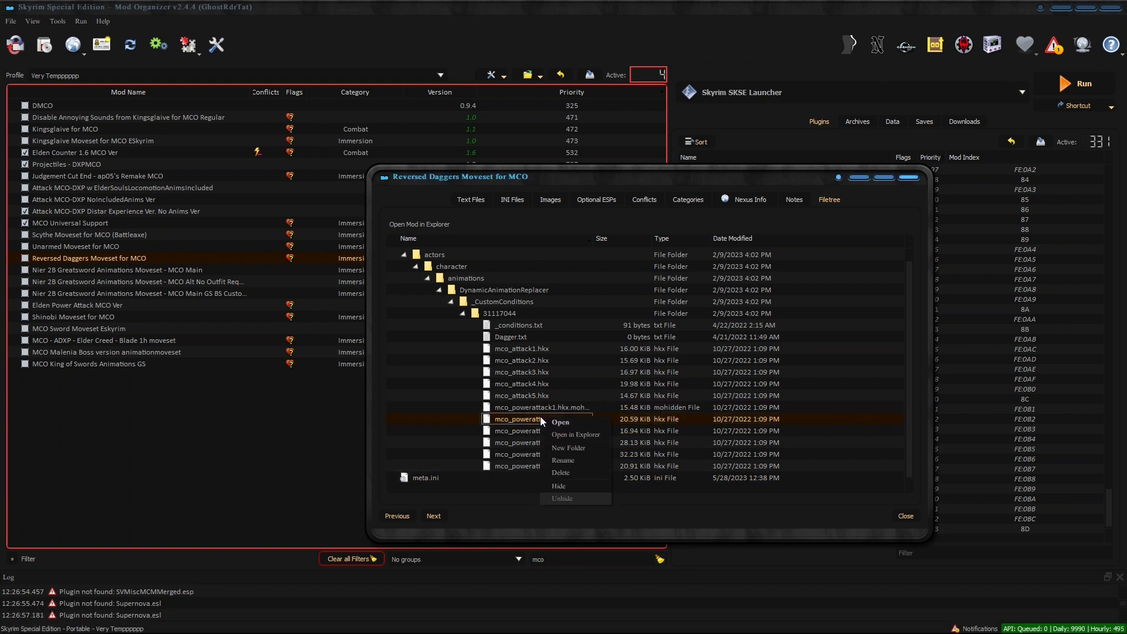
pyautogui.click(562, 484)
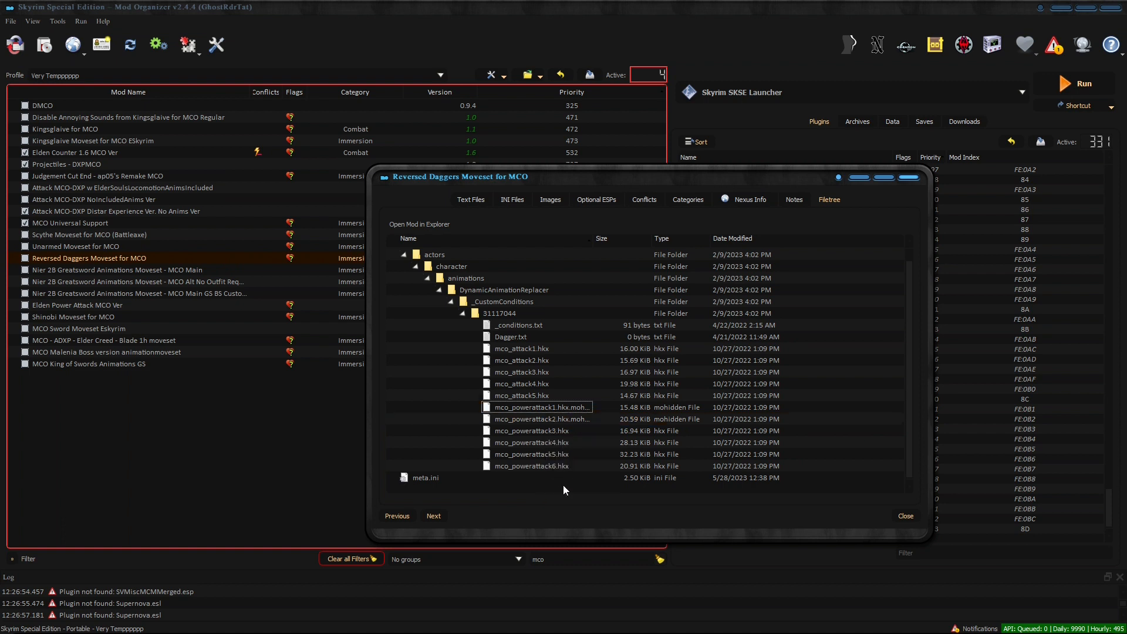
pyautogui.rightClick(530, 430)
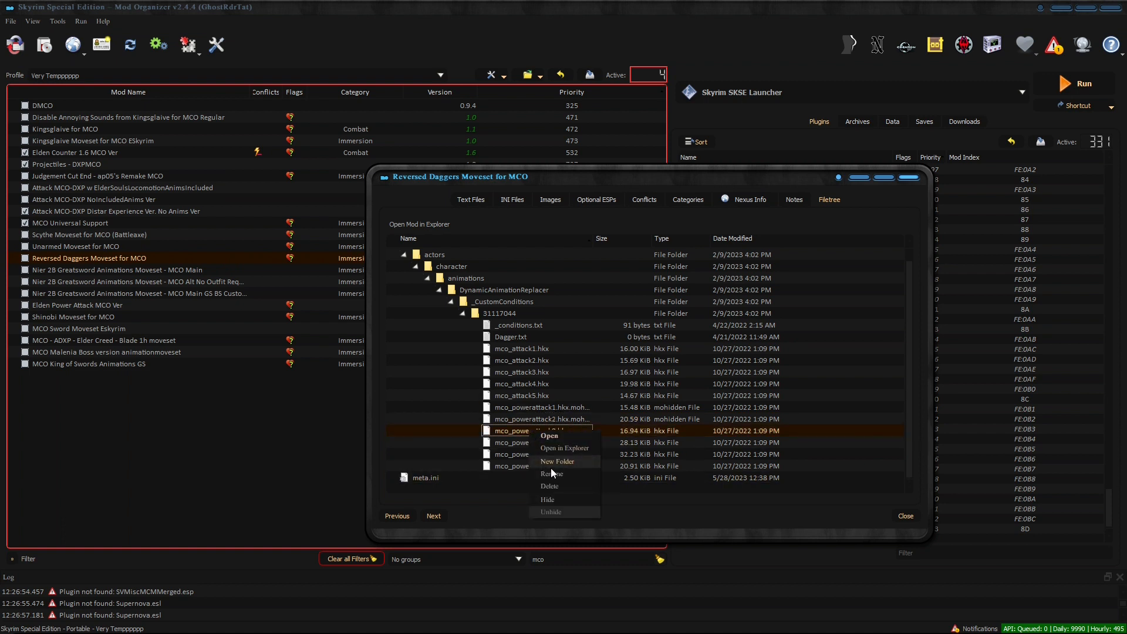
pyautogui.click(562, 498)
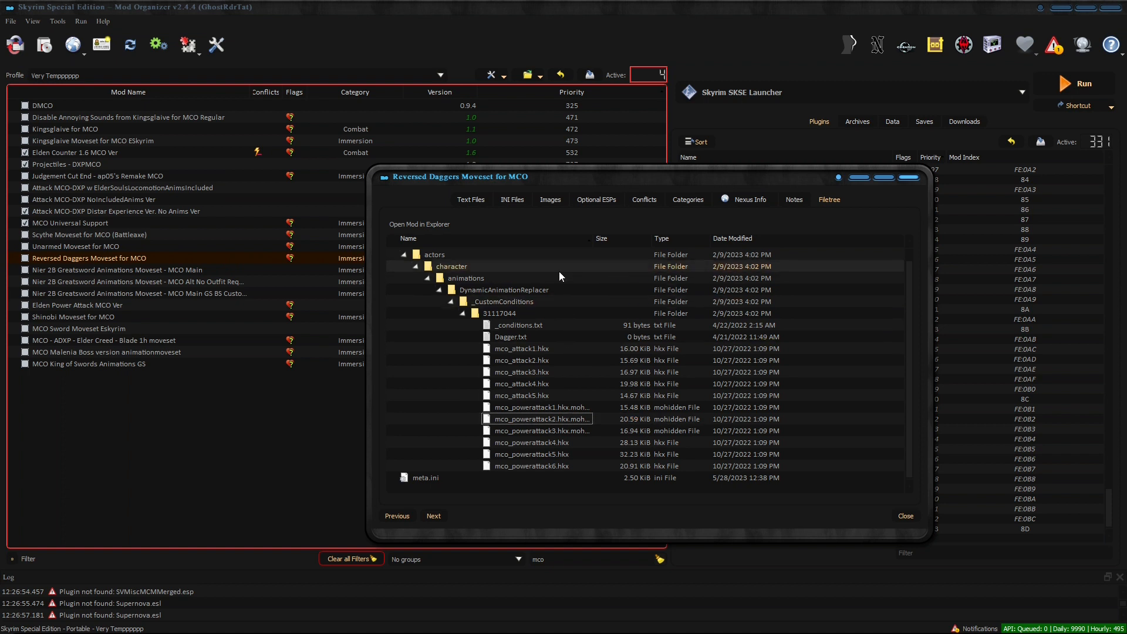
pyautogui.moveTo(593, 241); pyautogui.dragTo(614, 241)
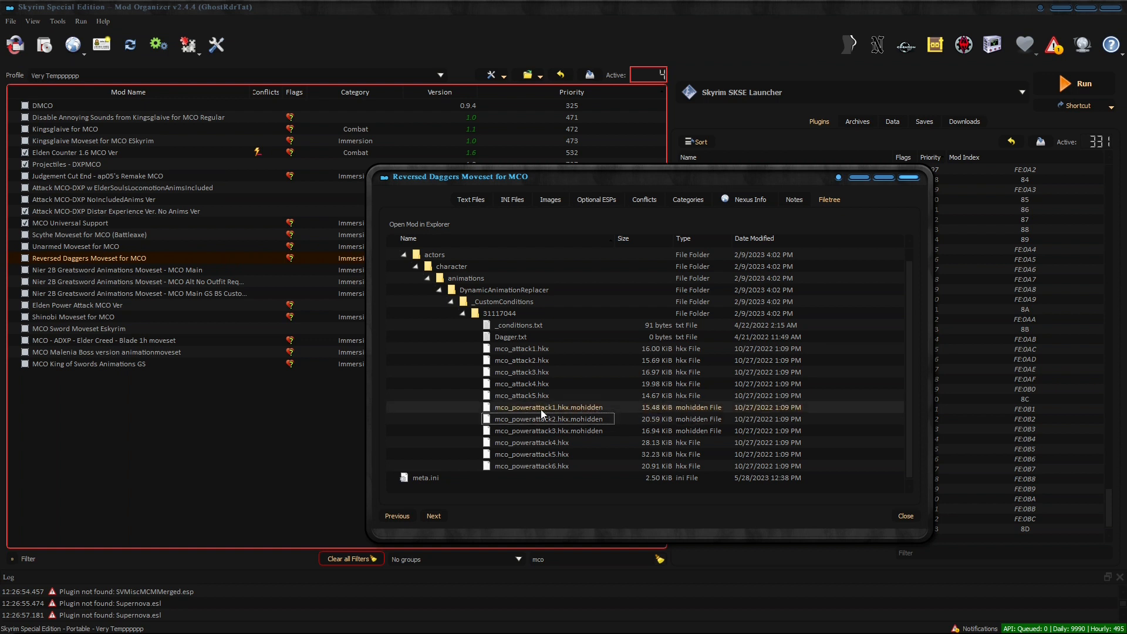
# Hide mco_powerattack4.hkx, mco_powerattack5.hkx and mco_powerattack6.hkx in folder 31117044.
pyautogui.rightClick(539, 447)
pyautogui.click(572, 511)
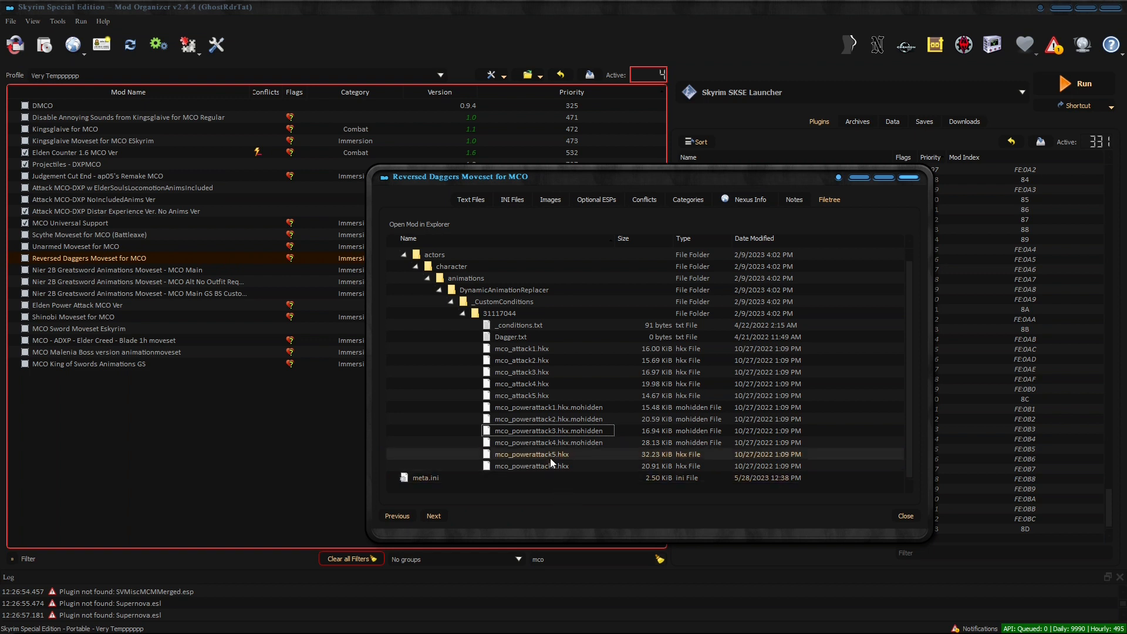
pyautogui.rightClick(550, 459)
pyautogui.click(582, 515)
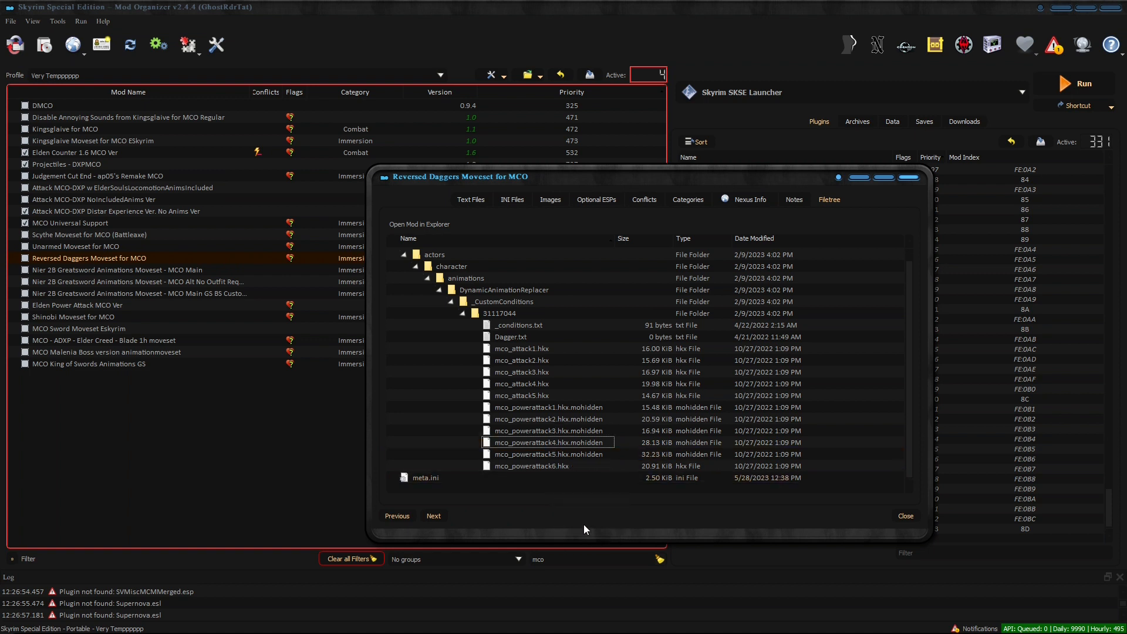
pyautogui.rightClick(552, 468)
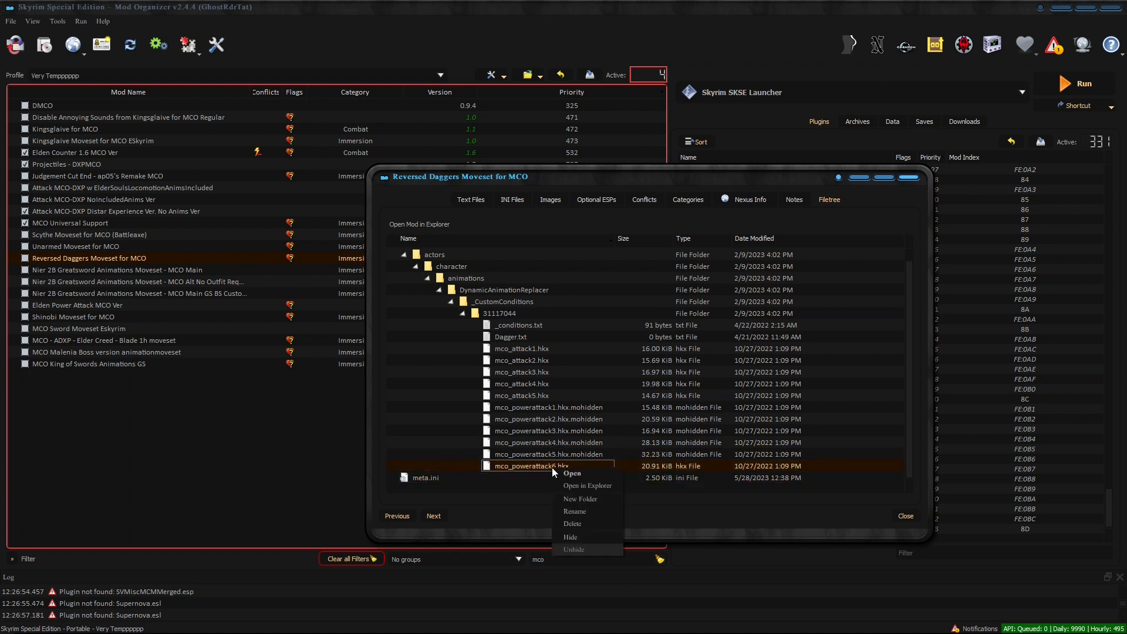
pyautogui.click(584, 536)
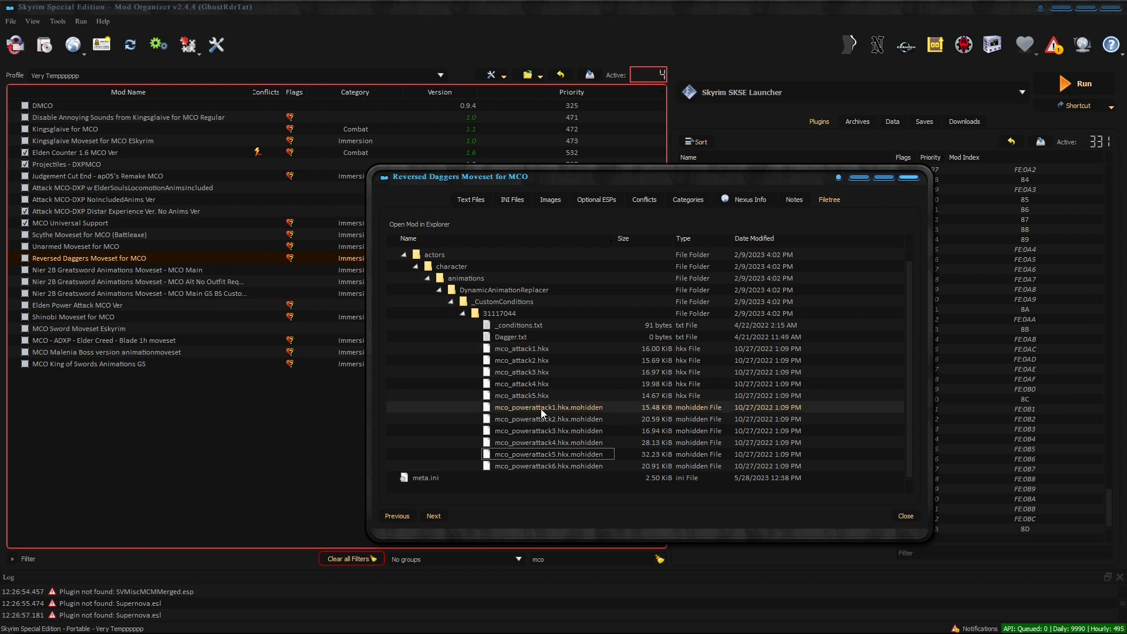
# Unhide mco_powerattack6.hkx, mco_powerattack5.hkx and mco_powerattack4.hkx in folder 31117044 of the Reversed Daggers Moveset for MCO mod.
pyautogui.rightClick(541, 466)
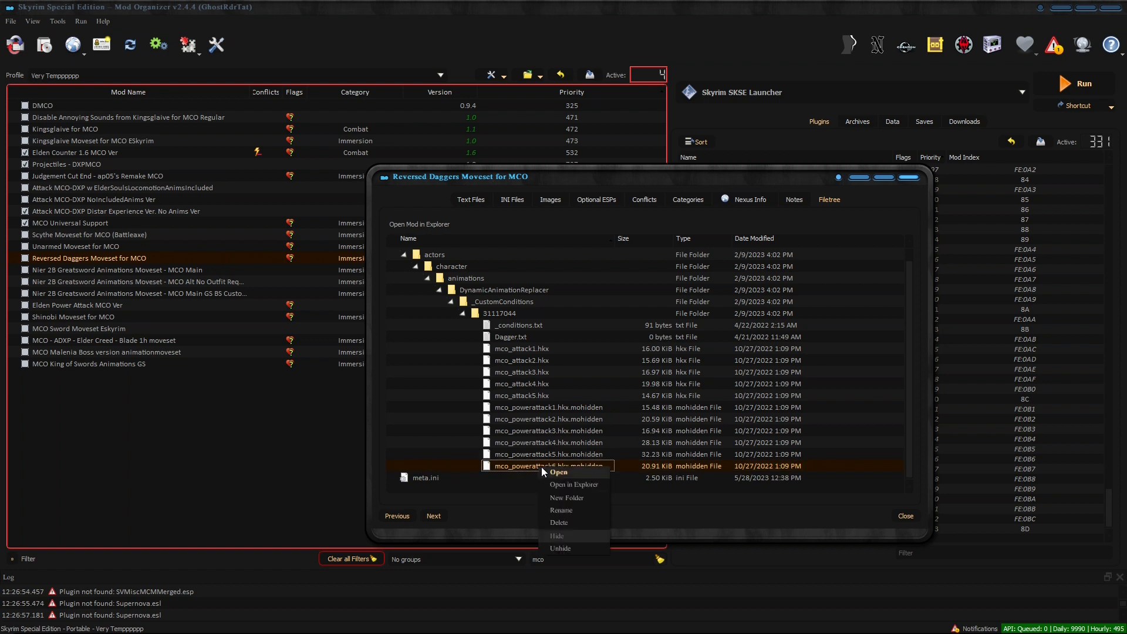
pyautogui.click(569, 546)
pyautogui.rightClick(533, 456)
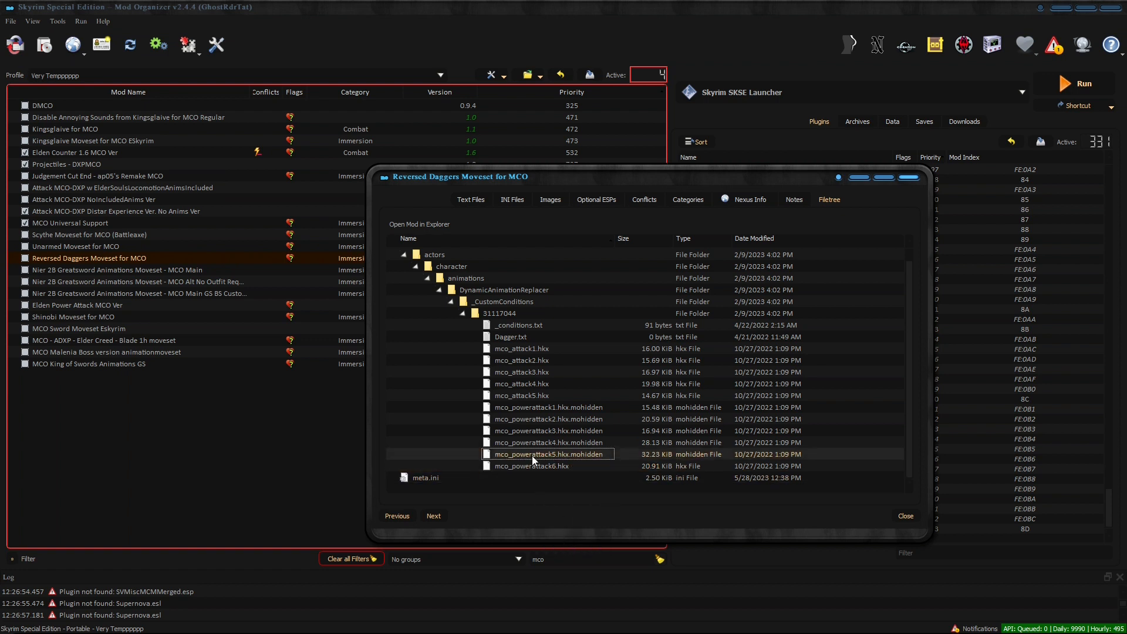
pyautogui.click(563, 536)
pyautogui.rightClick(537, 445)
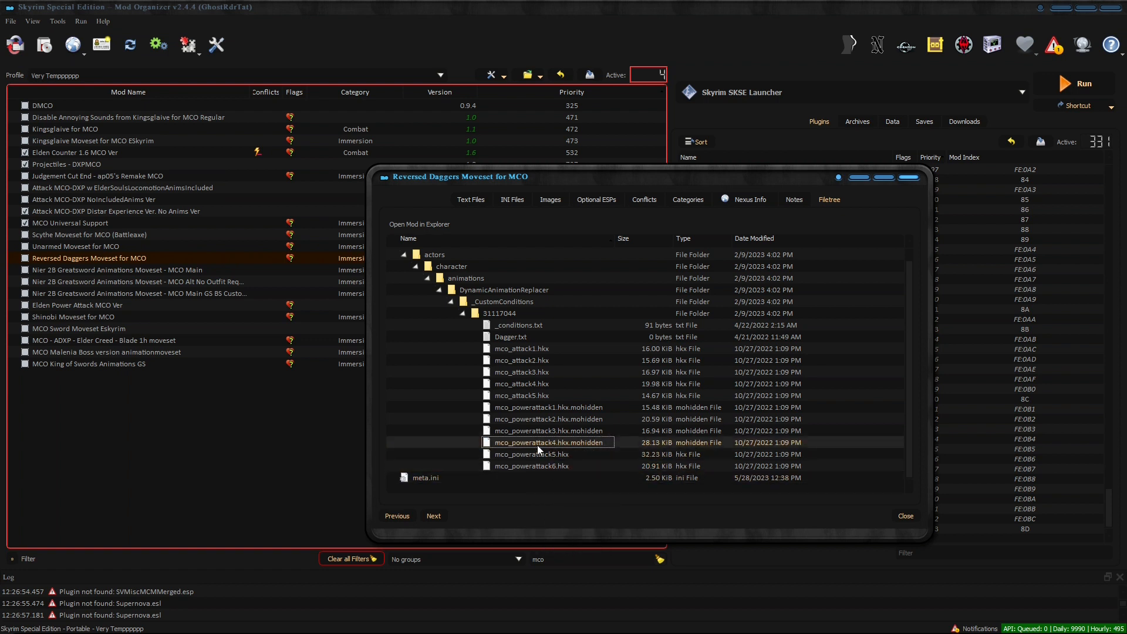
pyautogui.click(566, 526)
# Unhide mco_powerattack3.hkx, mco_powerattack2.hkx and mco_powerattack1.hkx, and close the mod's information window.
pyautogui.rightClick(537, 430)
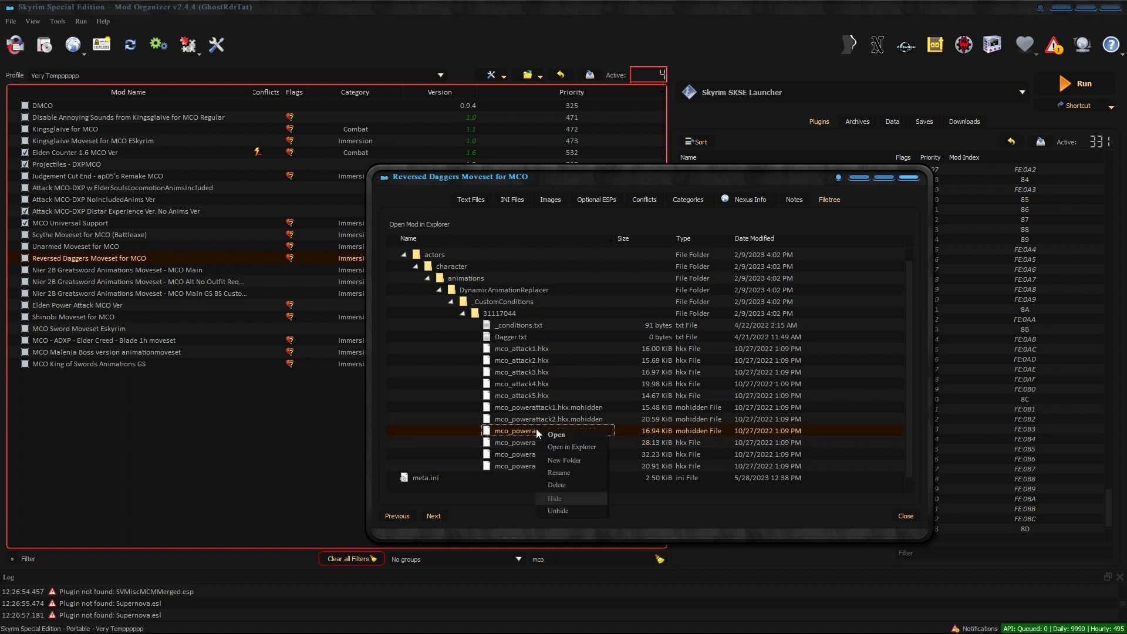
pyautogui.click(567, 509)
pyautogui.rightClick(537, 418)
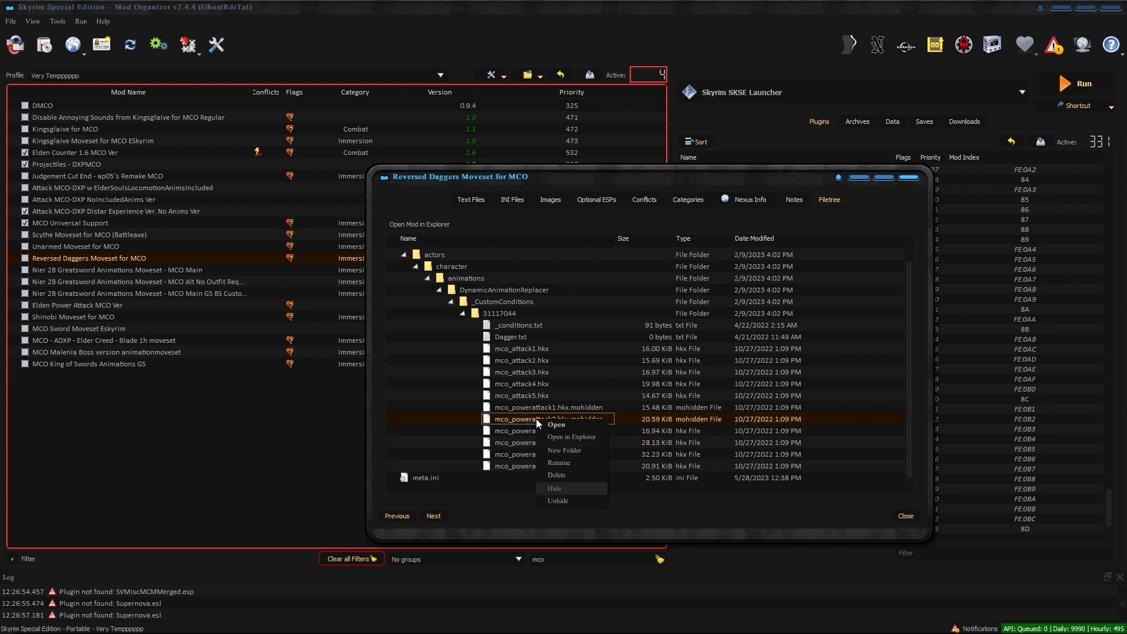
pyautogui.click(576, 499)
pyautogui.rightClick(532, 408)
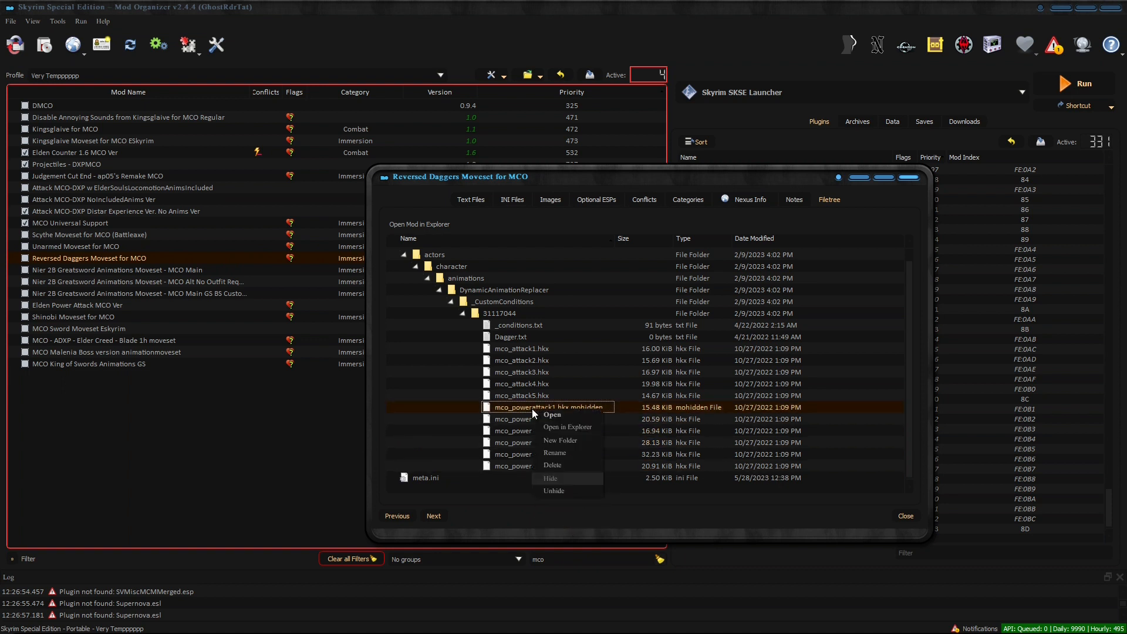
pyautogui.click(566, 488)
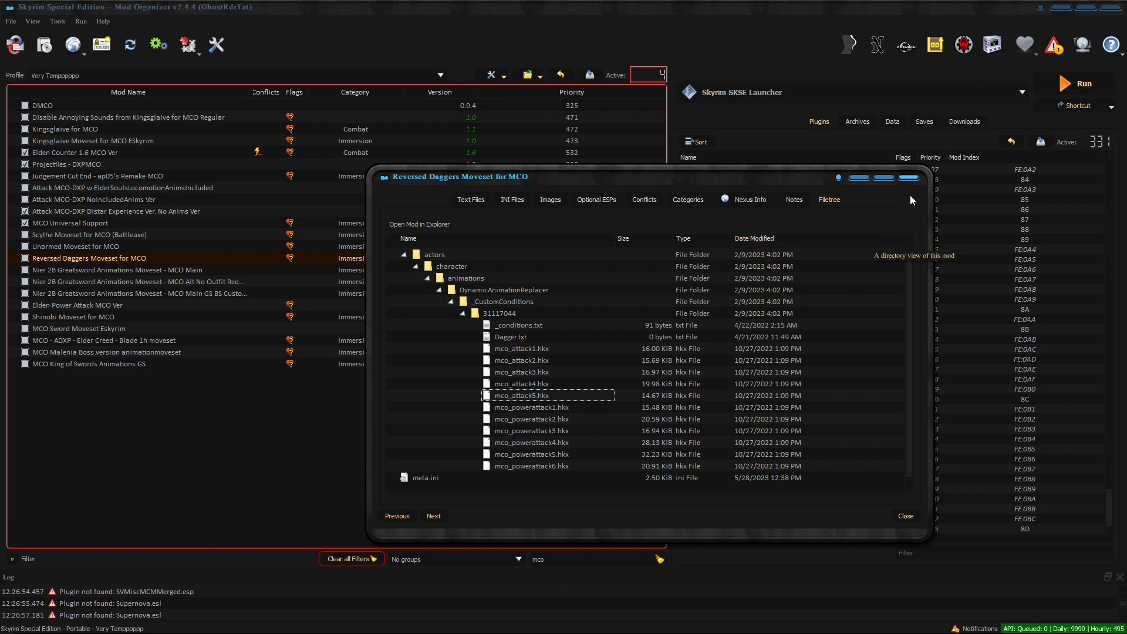
pyautogui.click(909, 177)
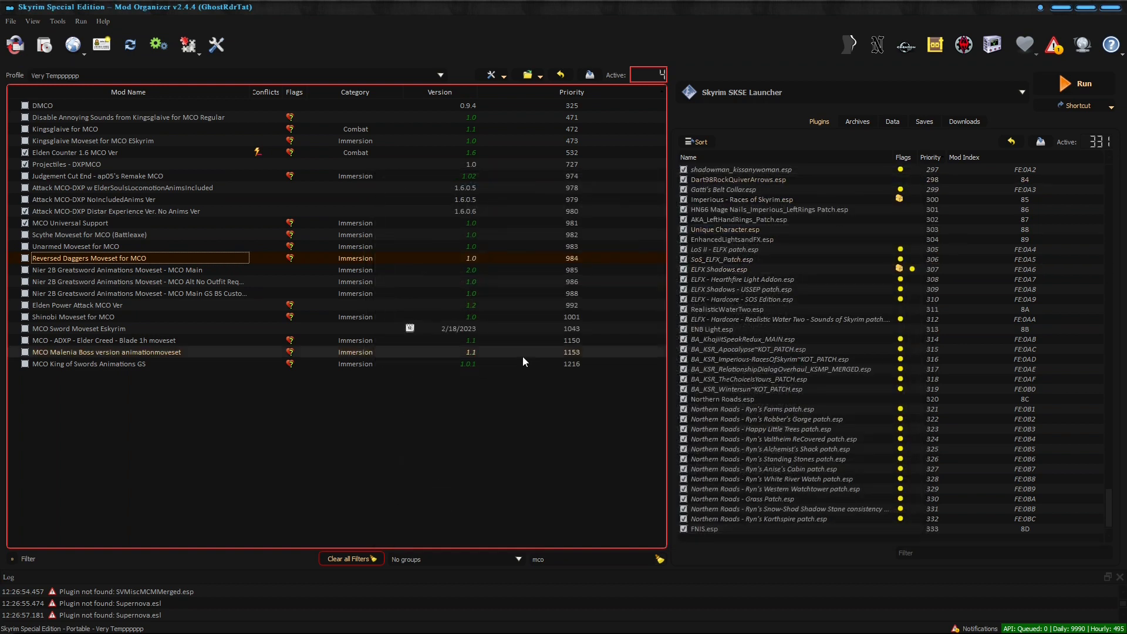
# Clear the mco filter from the mod list and look through the full list between about priority 760 and 980.
pyautogui.click(556, 560)
pyautogui.press('BackSpace')
pyautogui.press('BackSpace')
pyautogui.press('BackSpace')
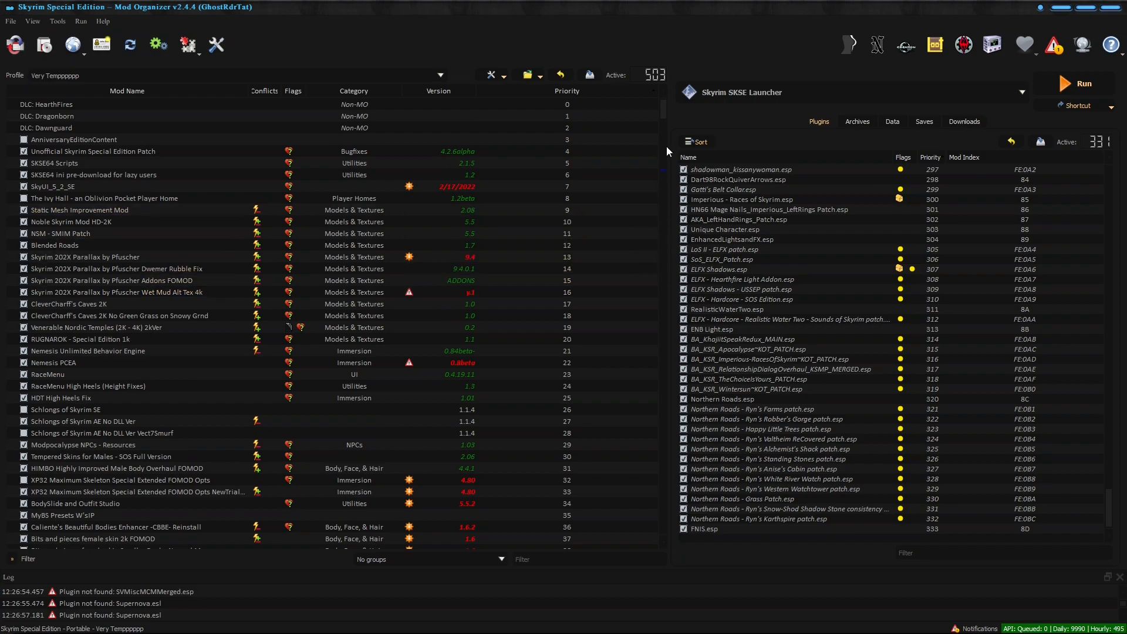
pyautogui.moveTo(661, 111); pyautogui.dragTo(661, 413)
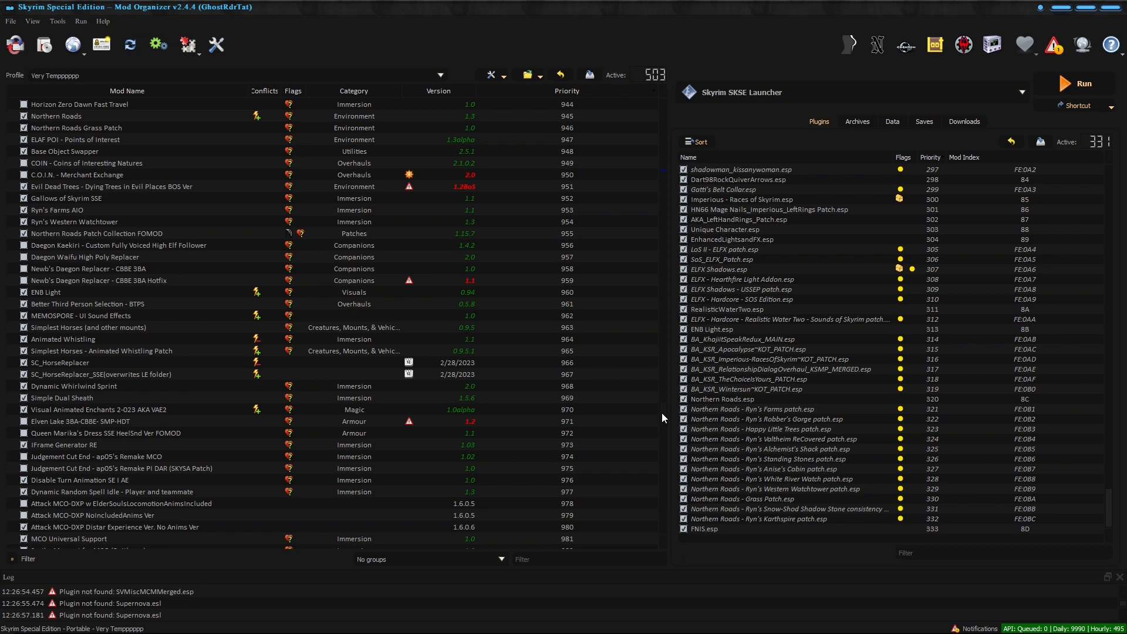
pyautogui.moveTo(662, 413); pyautogui.dragTo(663, 407)
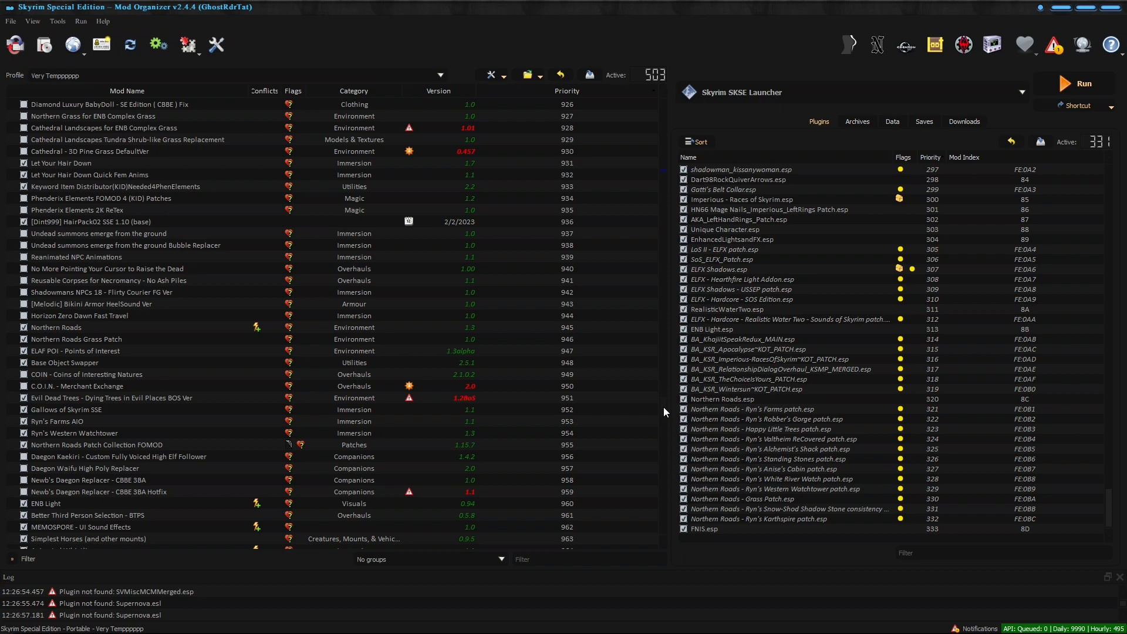
pyautogui.moveTo(664, 407); pyautogui.dragTo(678, 359)
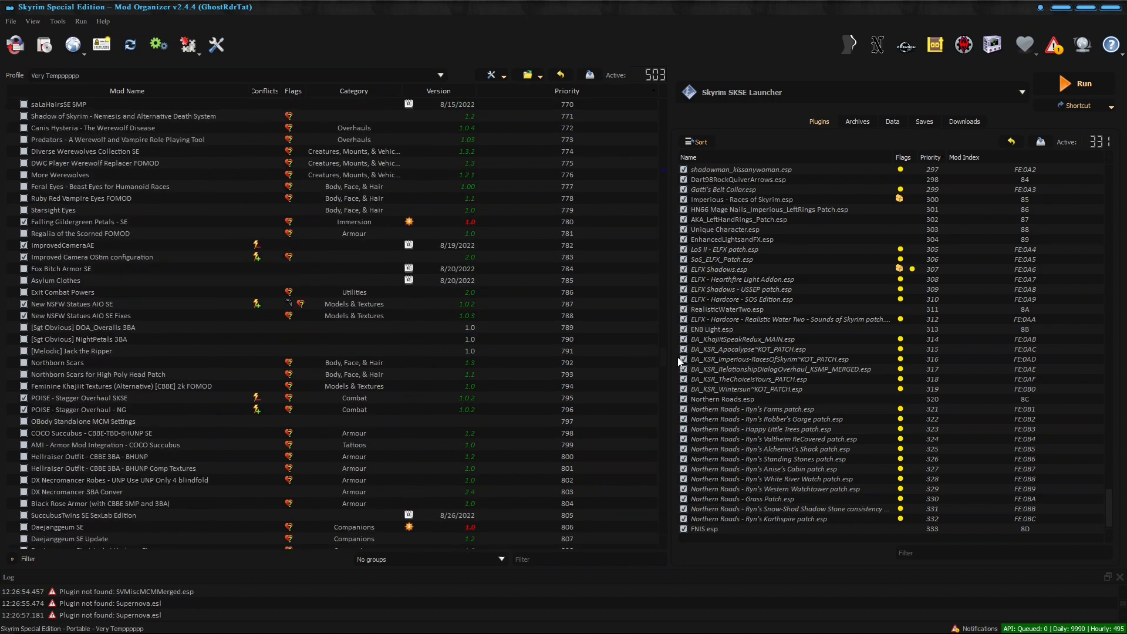
pyautogui.moveTo(678, 359); pyautogui.dragTo(680, 356)
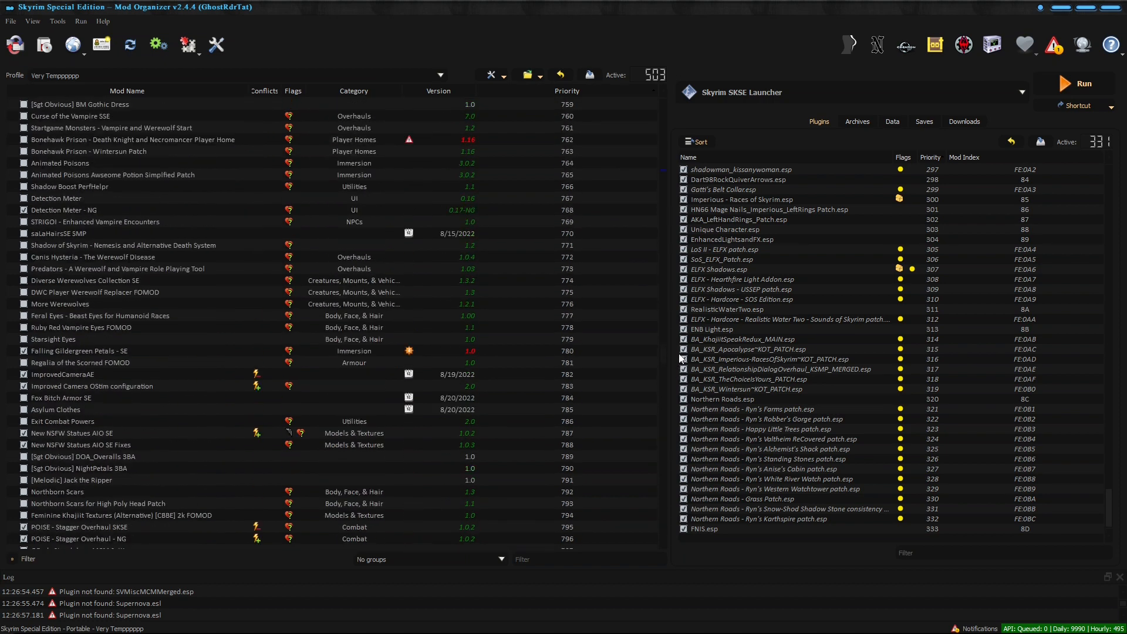
# Filter the mod list by "walk", clear the filter, and examine the mods around JNFA Female WalkRun.
pyautogui.click(563, 556)
pyautogui.write('walk')
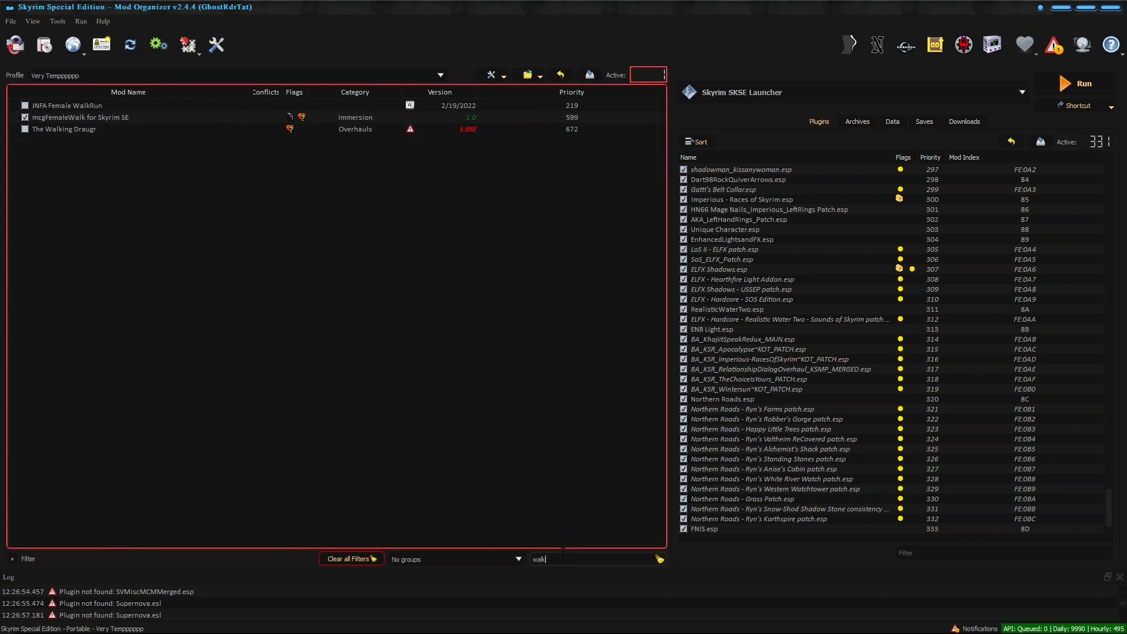
pyautogui.press('BackSpace')
pyautogui.press('BackSpace')
pyautogui.press('BackSpace')
pyautogui.press('BackSpace')
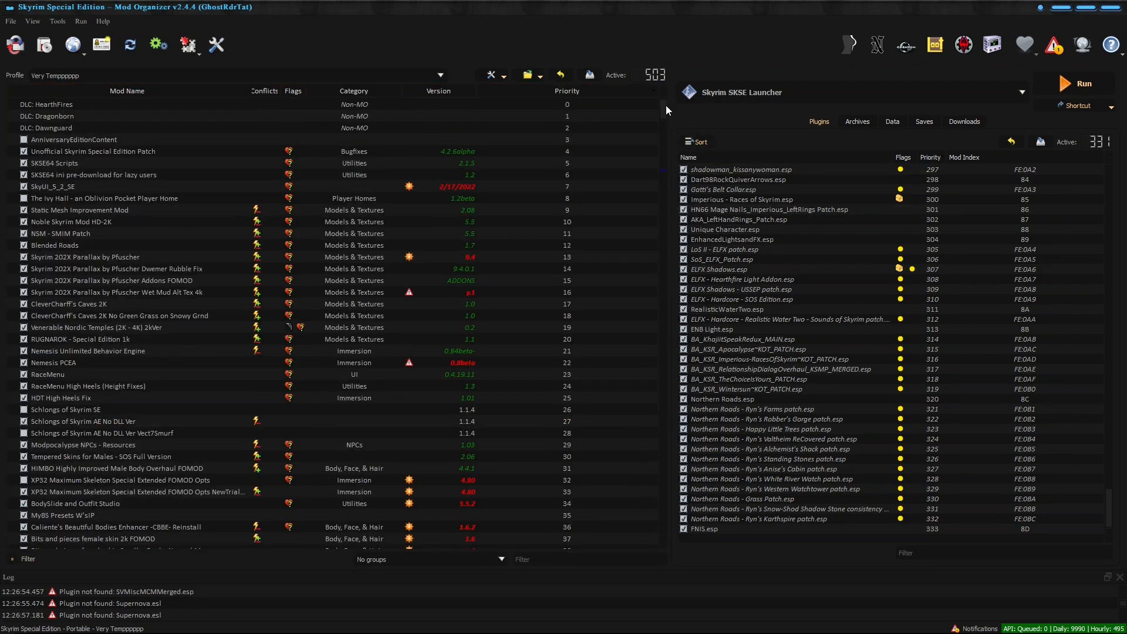
pyautogui.moveTo(663, 111); pyautogui.dragTo(671, 177)
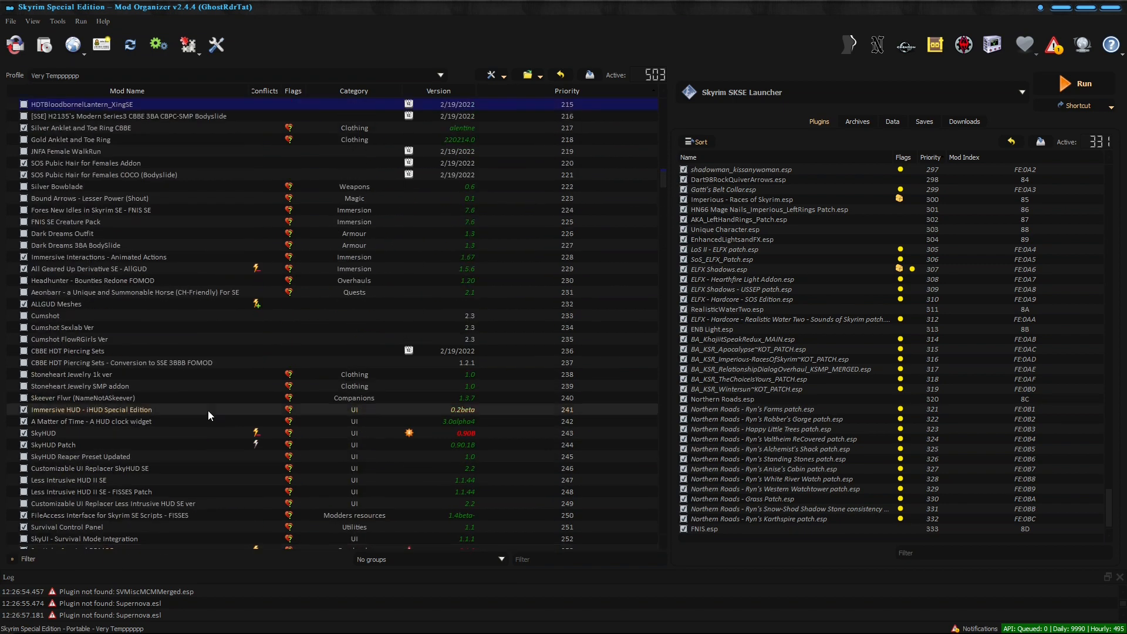
pyautogui.scroll(2, 207, 411)
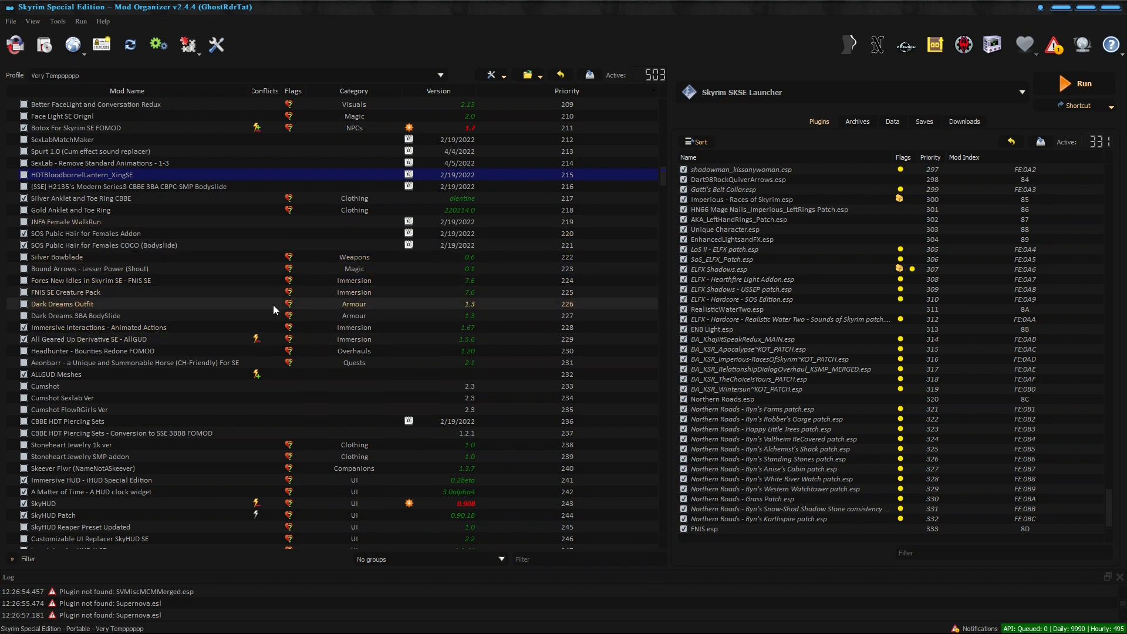
pyautogui.scroll(-3, 192, 379)
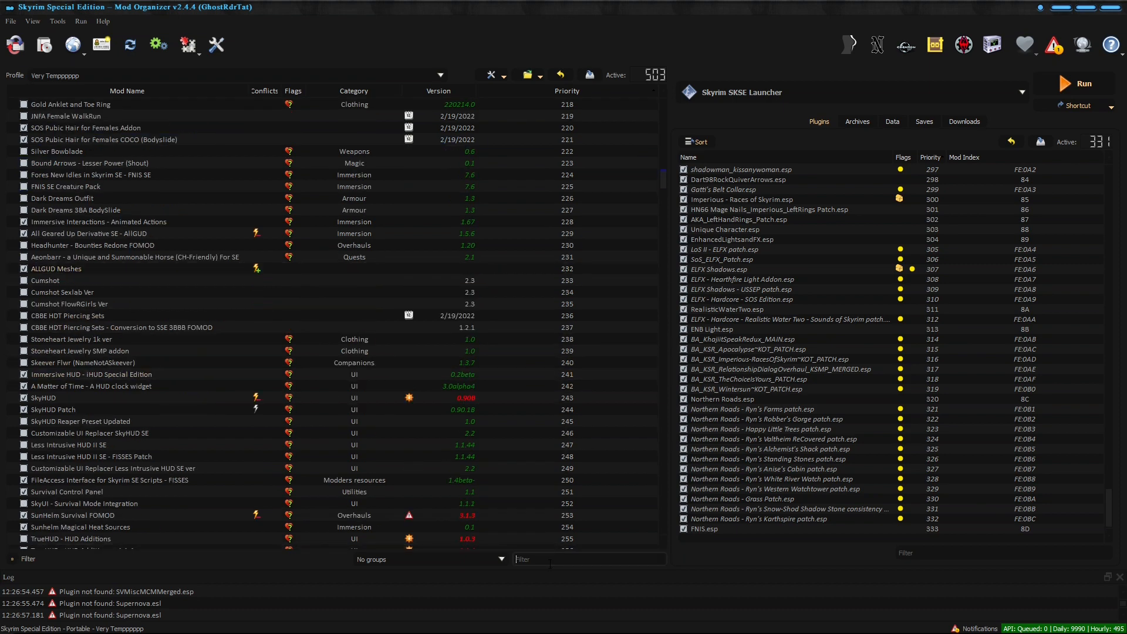
# Check the "walk" mods' priorities with the filter again, clear it, and go to EVG Animation Variance in the full list.
pyautogui.write('walk')
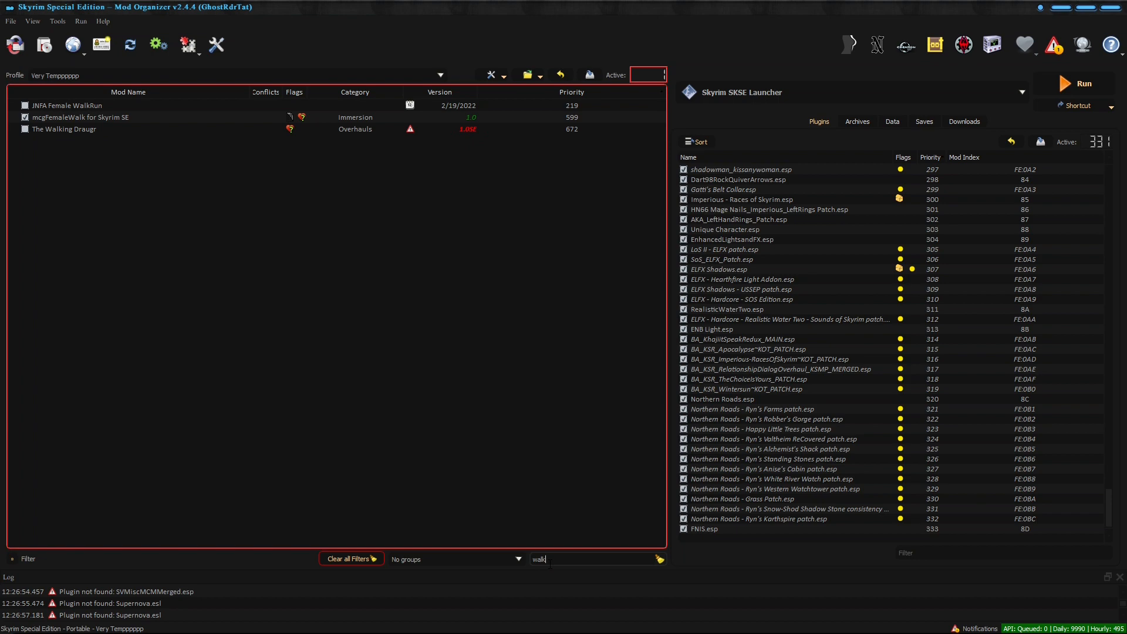
pyautogui.press('BackSpace')
pyautogui.press('BackSpace')
pyautogui.press('BackSpace')
pyautogui.press('BackSpace')
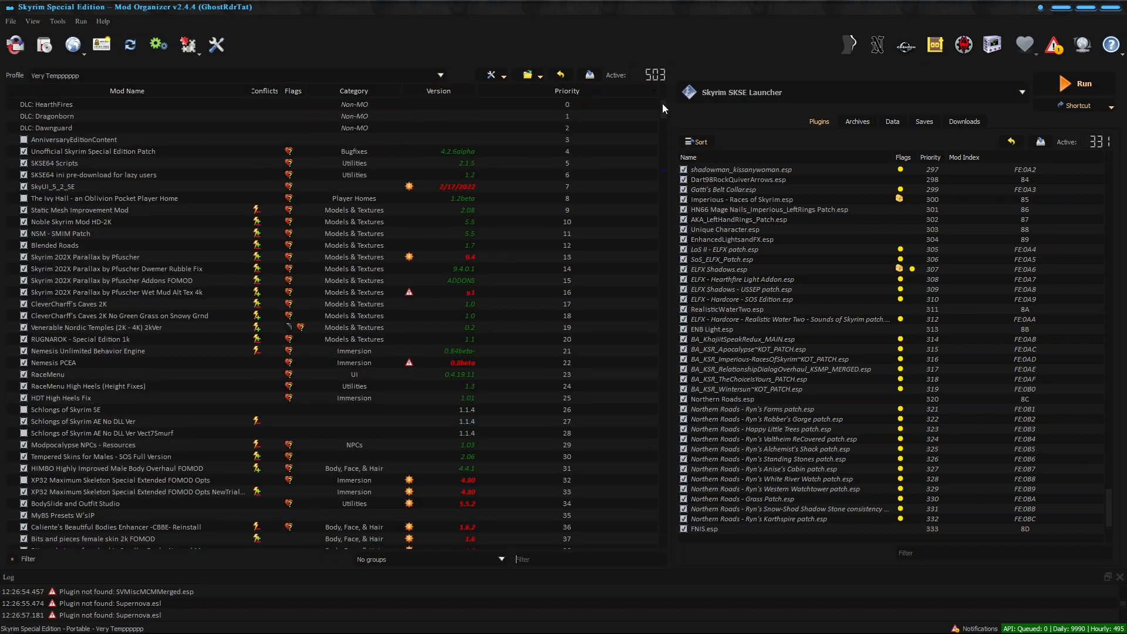
pyautogui.moveTo(662, 104); pyautogui.dragTo(664, 227)
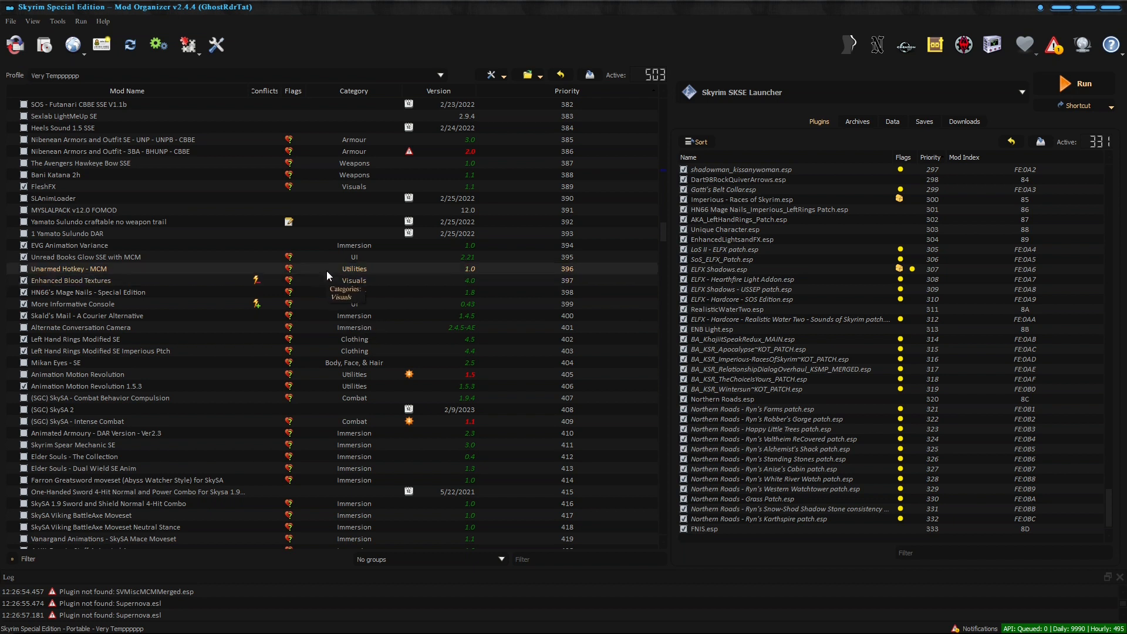
# Inspect the actions offered for EVG Animation Variance, including the All Mods options, without applying any, and reselect the mod.
pyautogui.rightClick(253, 249)
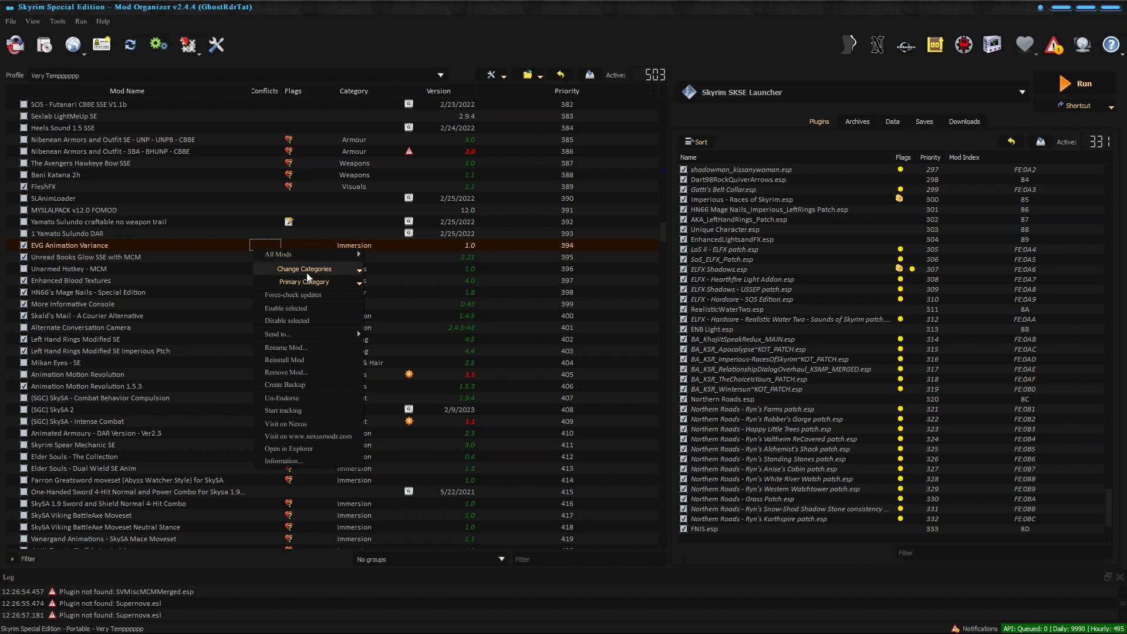
pyautogui.moveTo(292, 259)
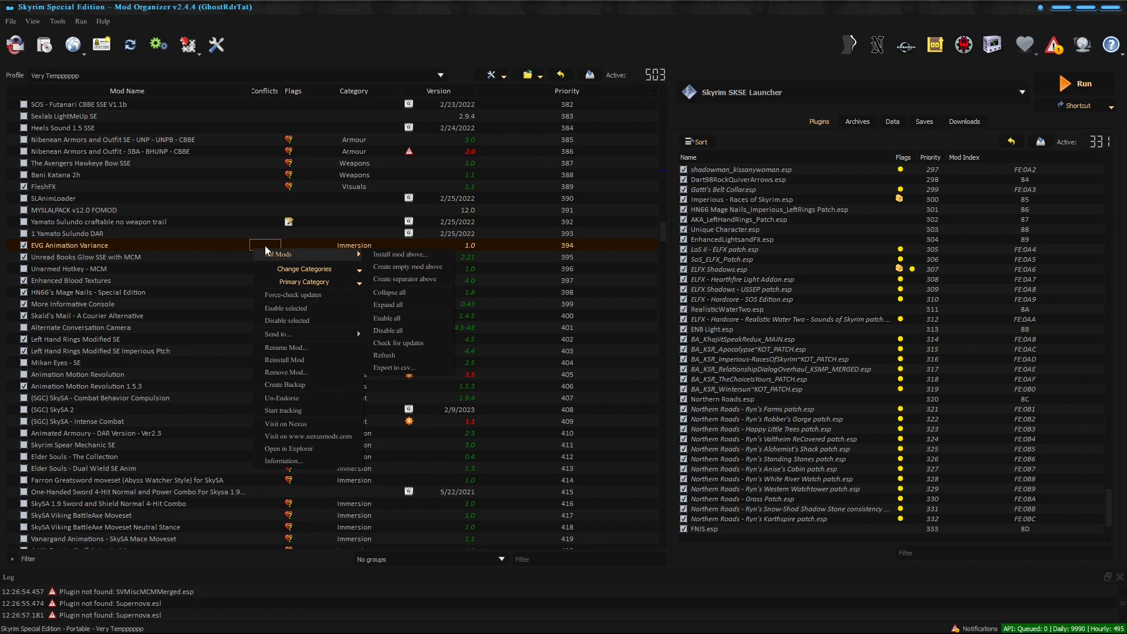
pyautogui.click(5, 247)
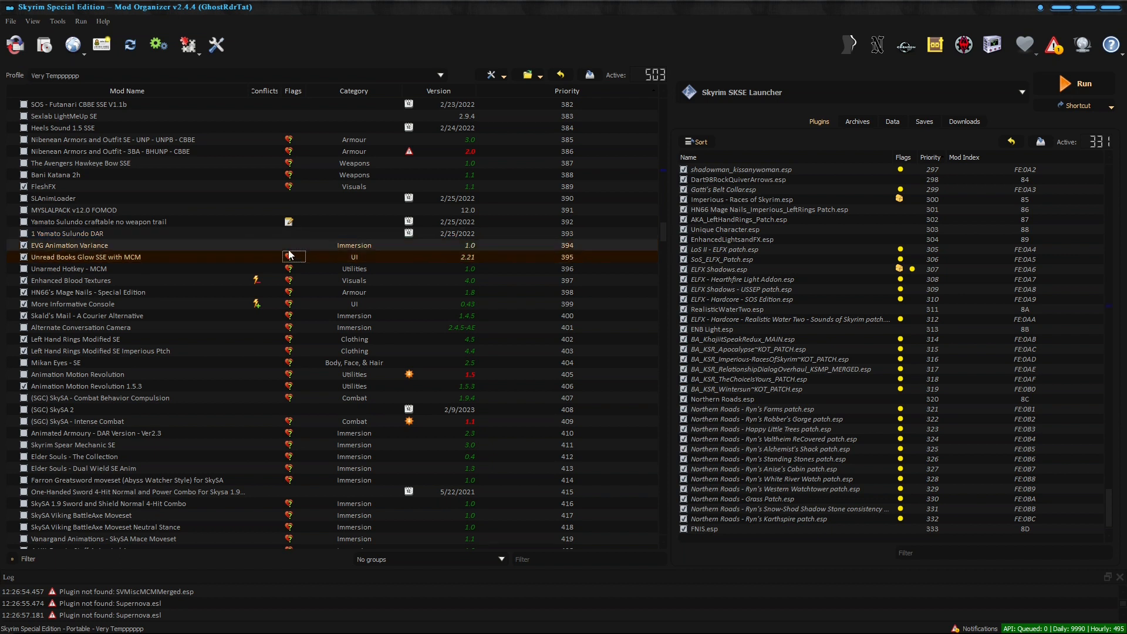
pyautogui.click(231, 243)
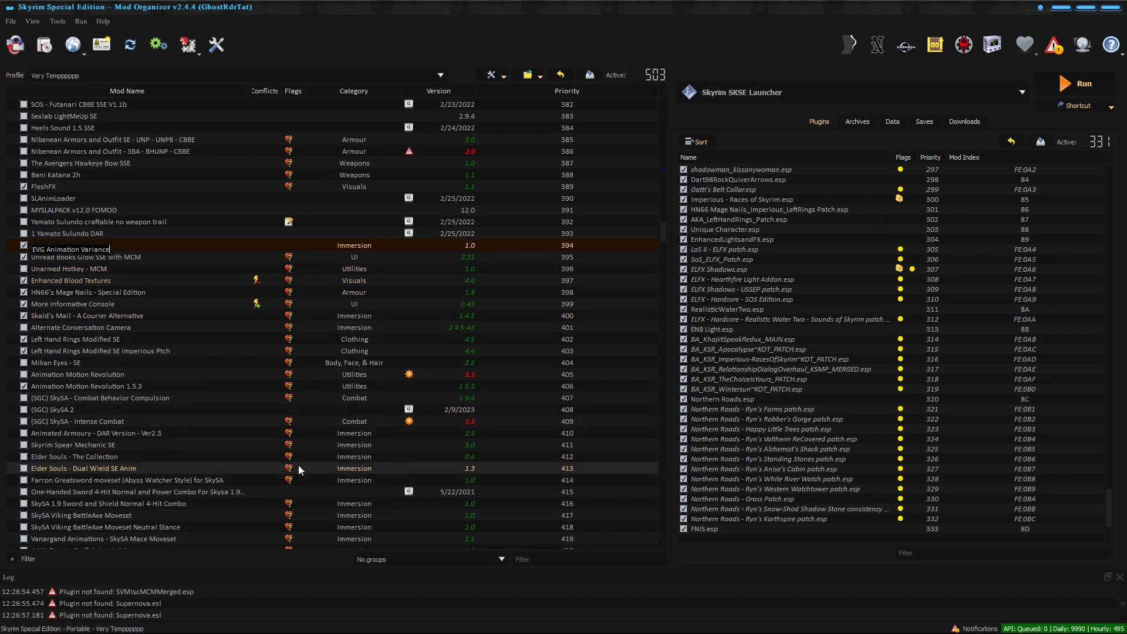
# Examine the order of the walk and sprint animation mods, from mcgFemaleWalk for Skyrim SE to Flying Sprint Animation DAR.
pyautogui.scroll(-18, 328, 366)
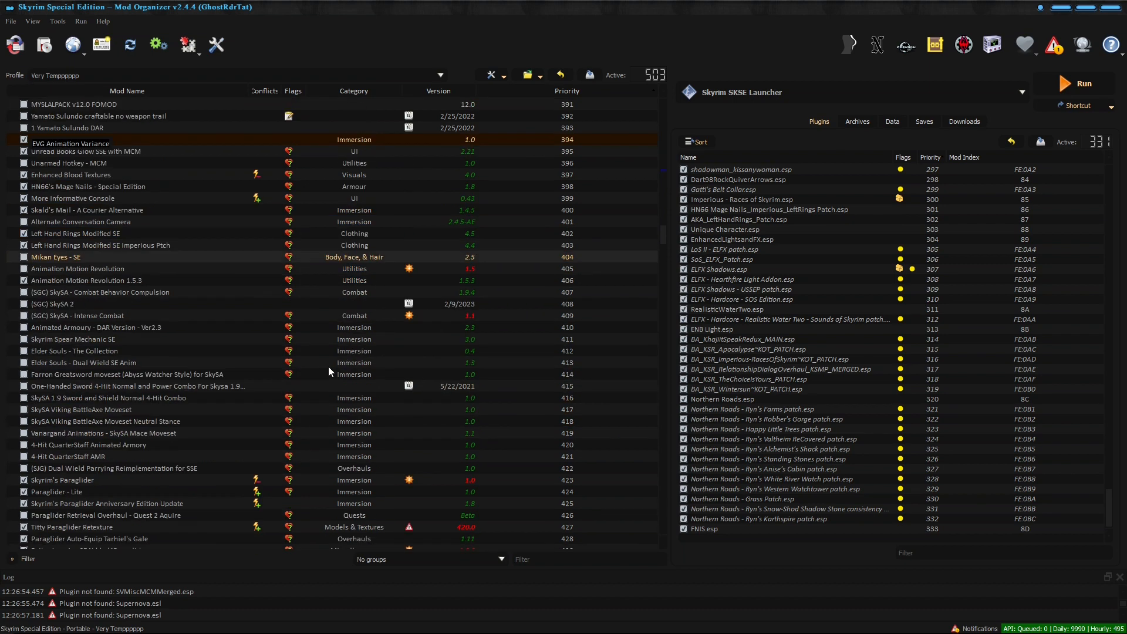
pyautogui.scroll(-20, 329, 366)
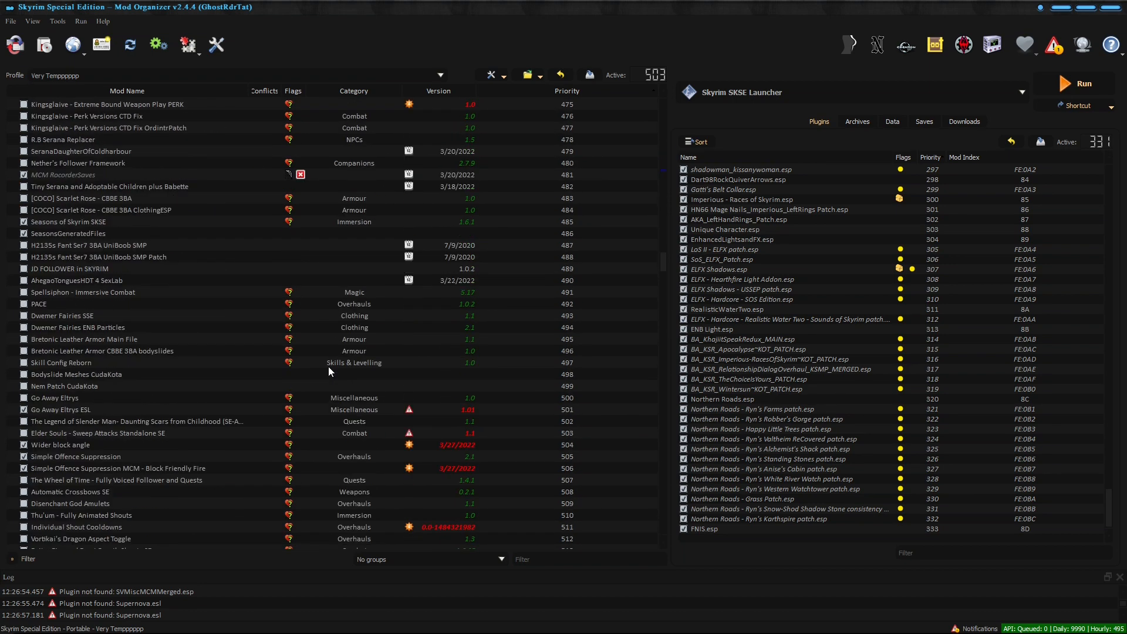
pyautogui.scroll(-19, 329, 371)
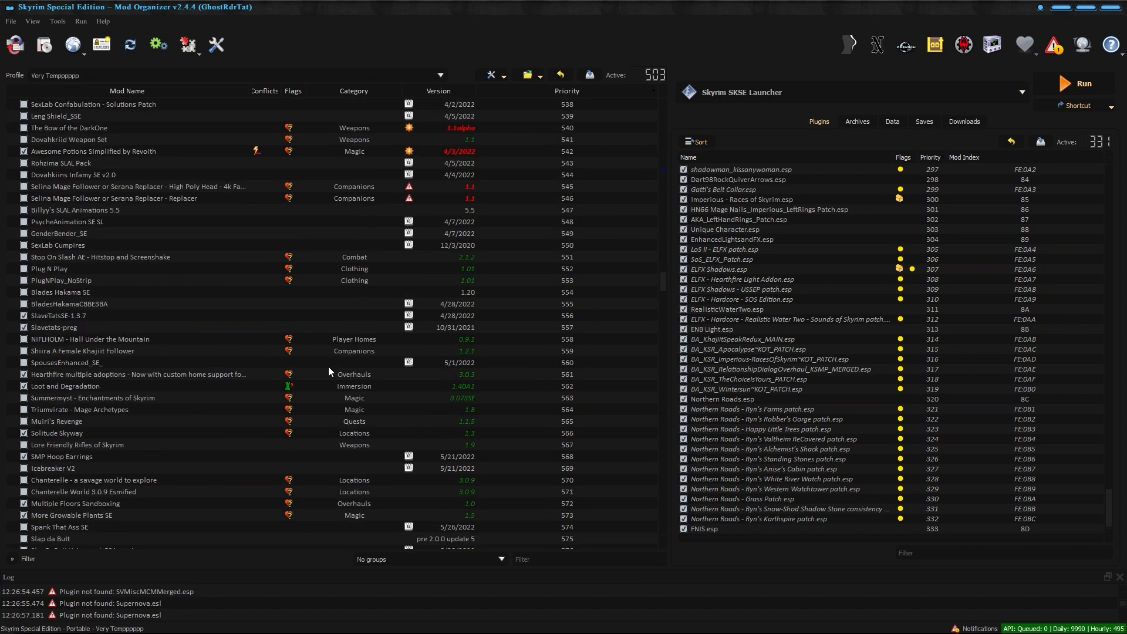
pyautogui.scroll(-2, 329, 366)
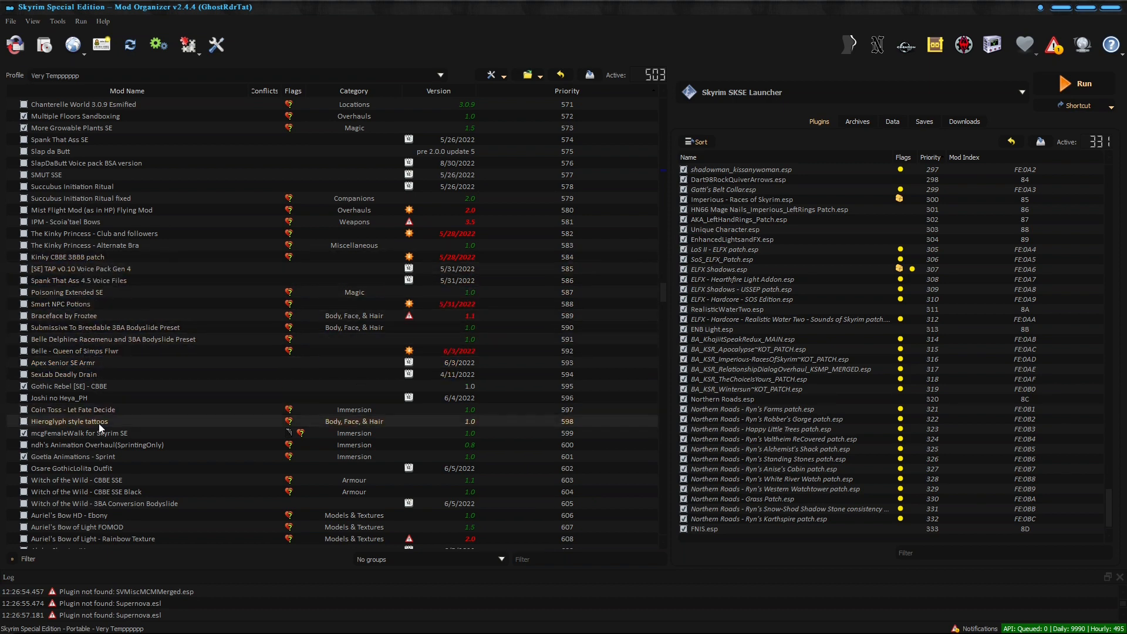
pyautogui.scroll(-1, 100, 426)
pyautogui.scroll(-1, 73, 407)
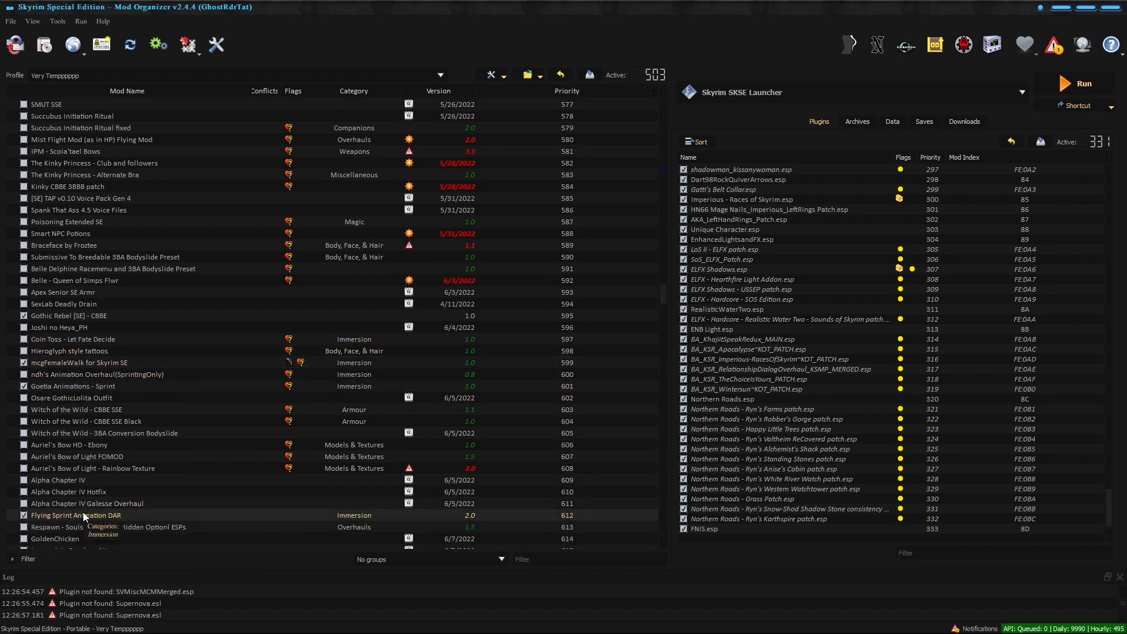
pyautogui.scroll(-3, 82, 512)
pyautogui.scroll(-2, 83, 513)
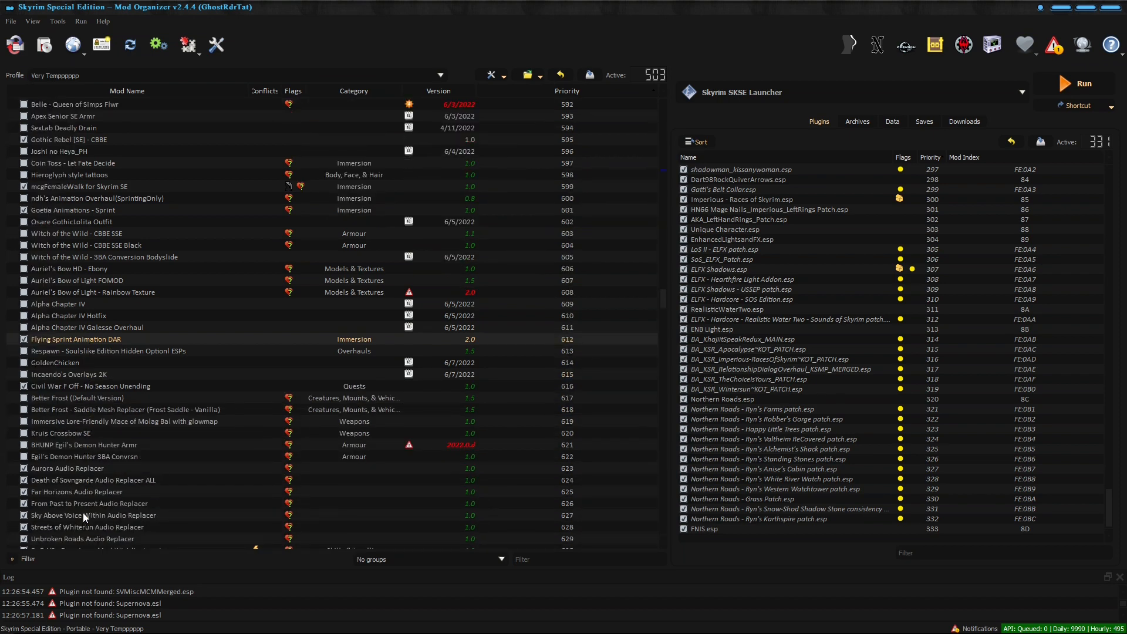
pyautogui.scroll(2, 83, 513)
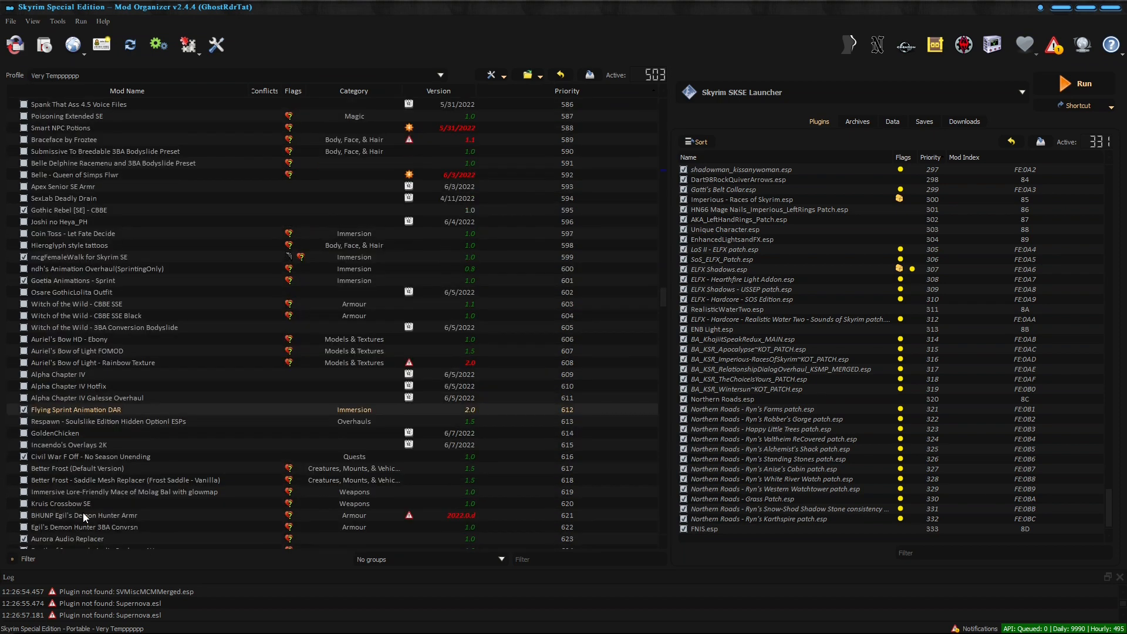
pyautogui.scroll(2, 83, 512)
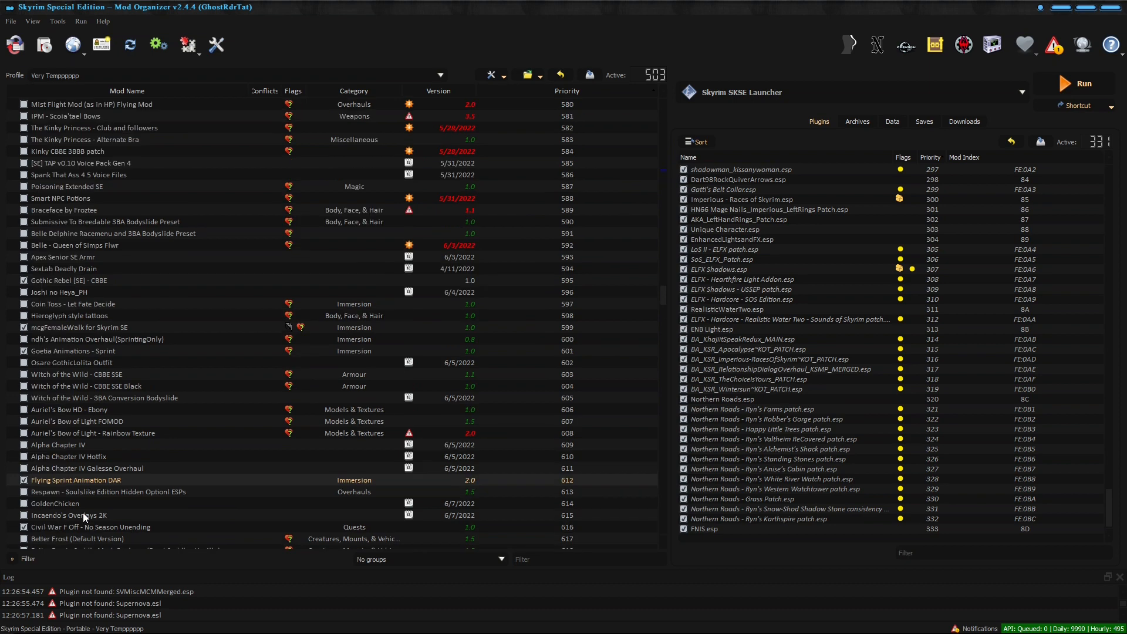
pyautogui.scroll(3, 212, 301)
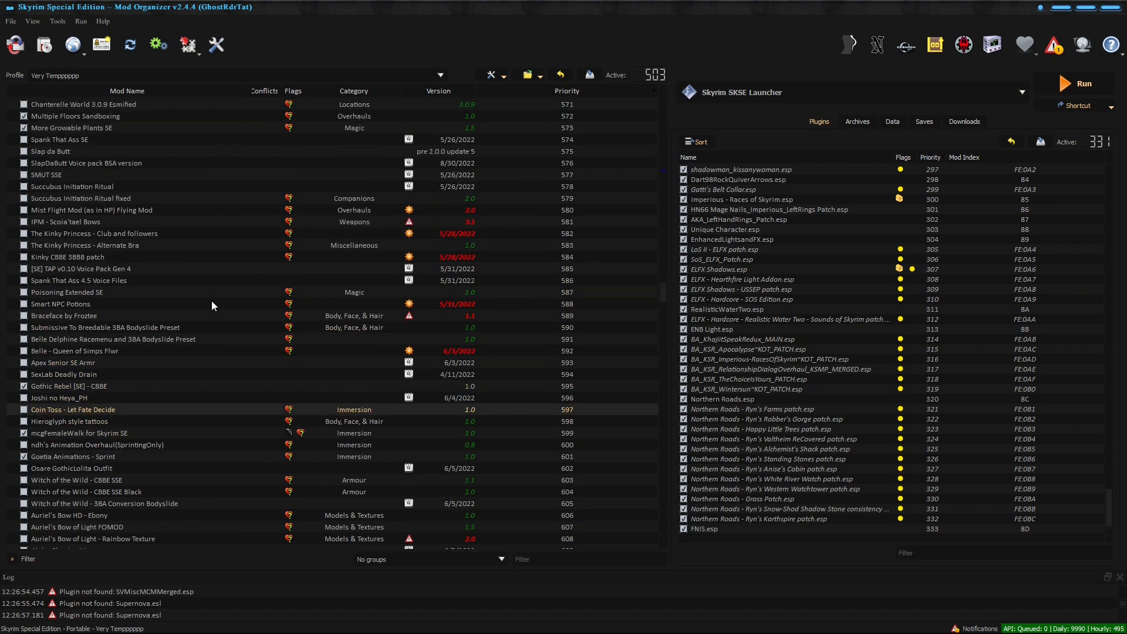
pyautogui.scroll(2, 211, 301)
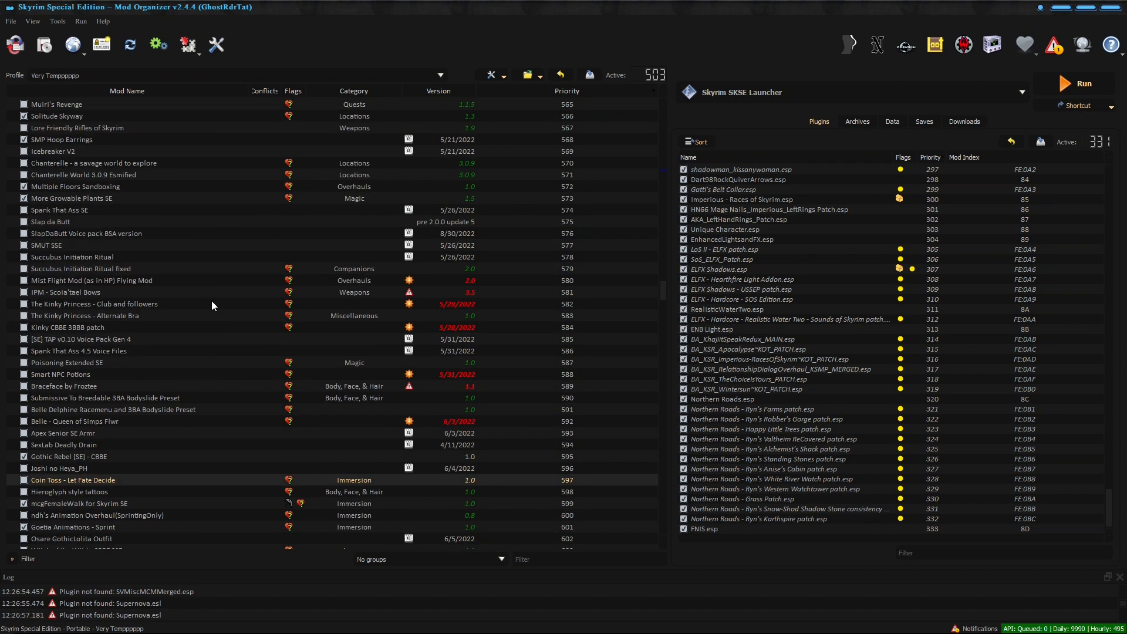
pyautogui.scroll(3, 164, 255)
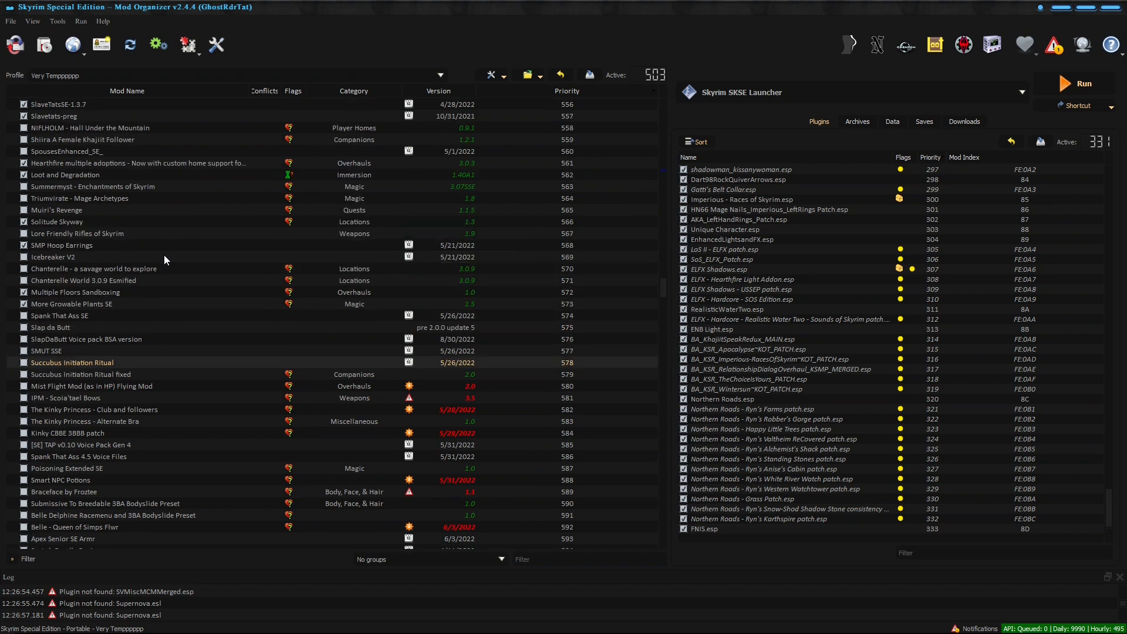
pyautogui.click(164, 257)
pyautogui.scroll(2, 164, 255)
pyautogui.scroll(3, 163, 255)
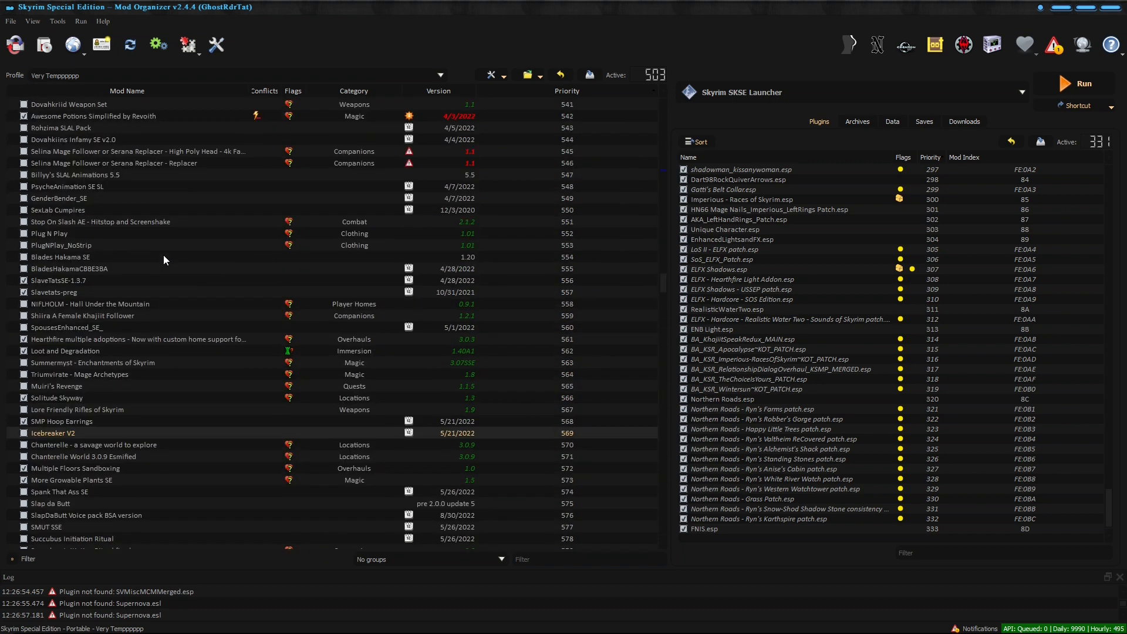
pyautogui.scroll(5, 163, 255)
pyautogui.scroll(-6, 163, 255)
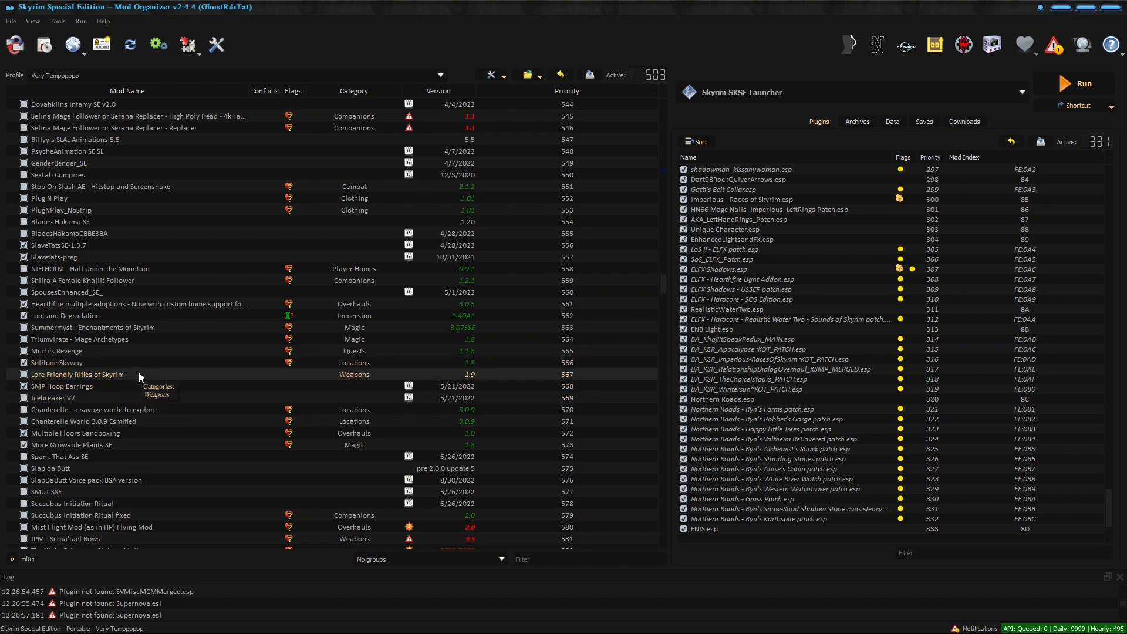
pyautogui.moveTo(139, 372)
pyautogui.mouseDown()
pyautogui.moveTo(139, 355)
pyautogui.moveTo(140, 376)
pyautogui.mouseUp()
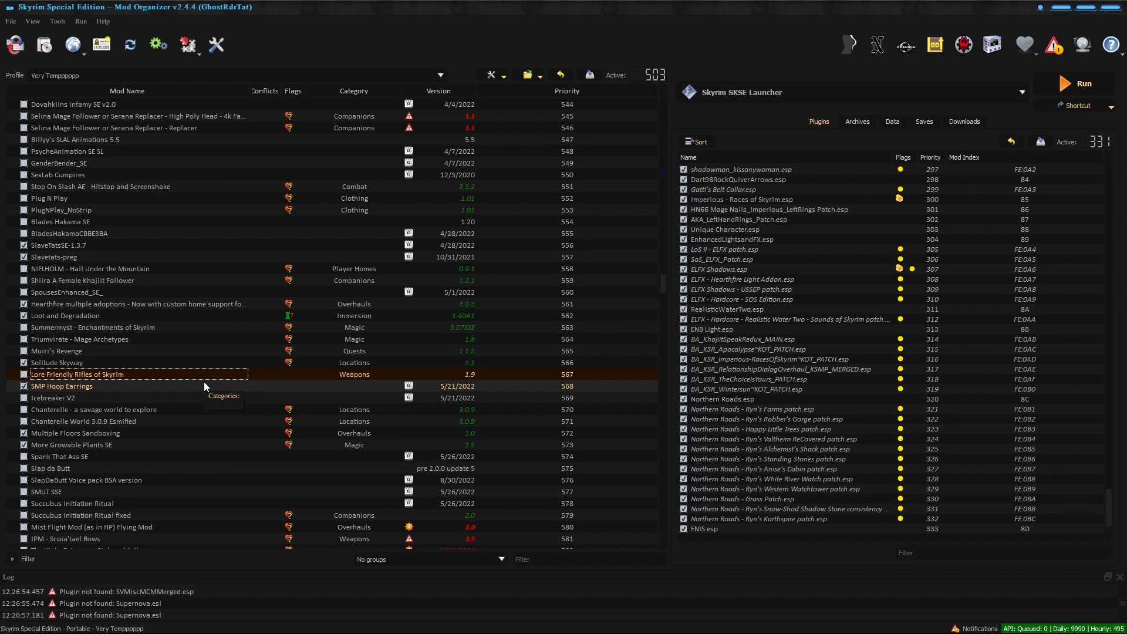
# Filter the mod list by "nemes" and expand Nemesis PCEA's file tree down to the contents of its Nemesis_PCEA animation folder.
pyautogui.click(541, 558)
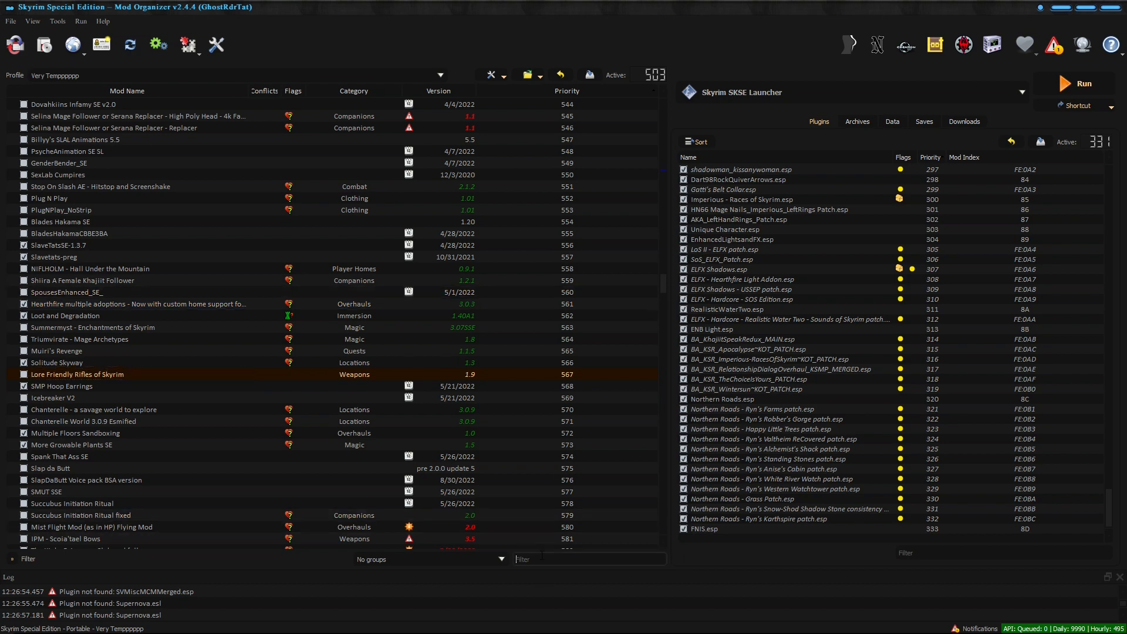
pyautogui.write('nemes')
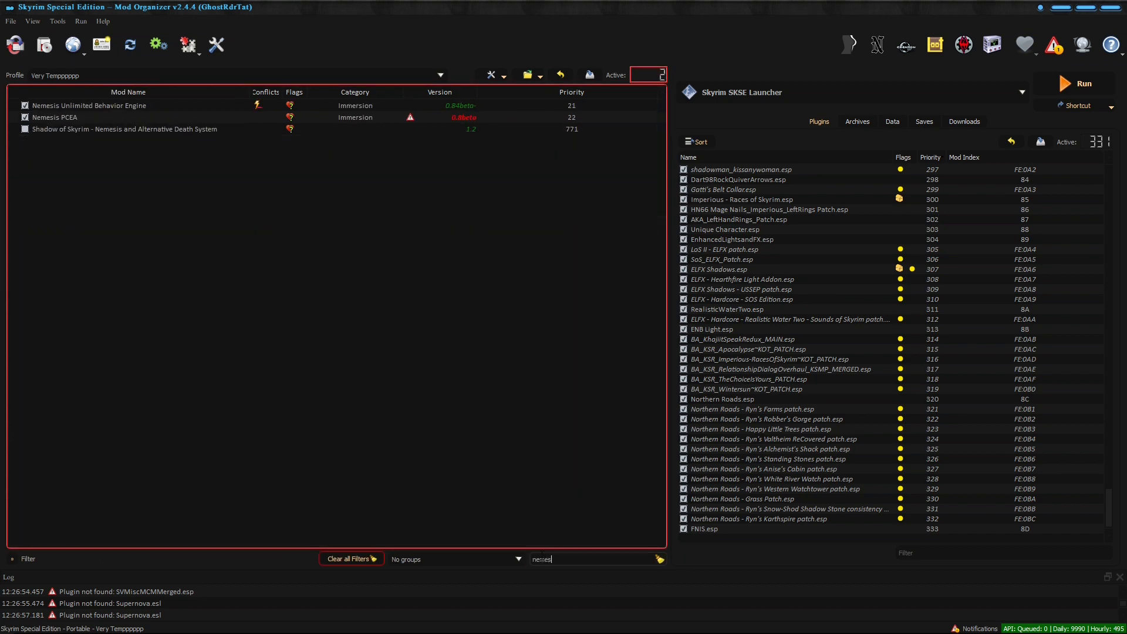
pyautogui.doubleClick(70, 119)
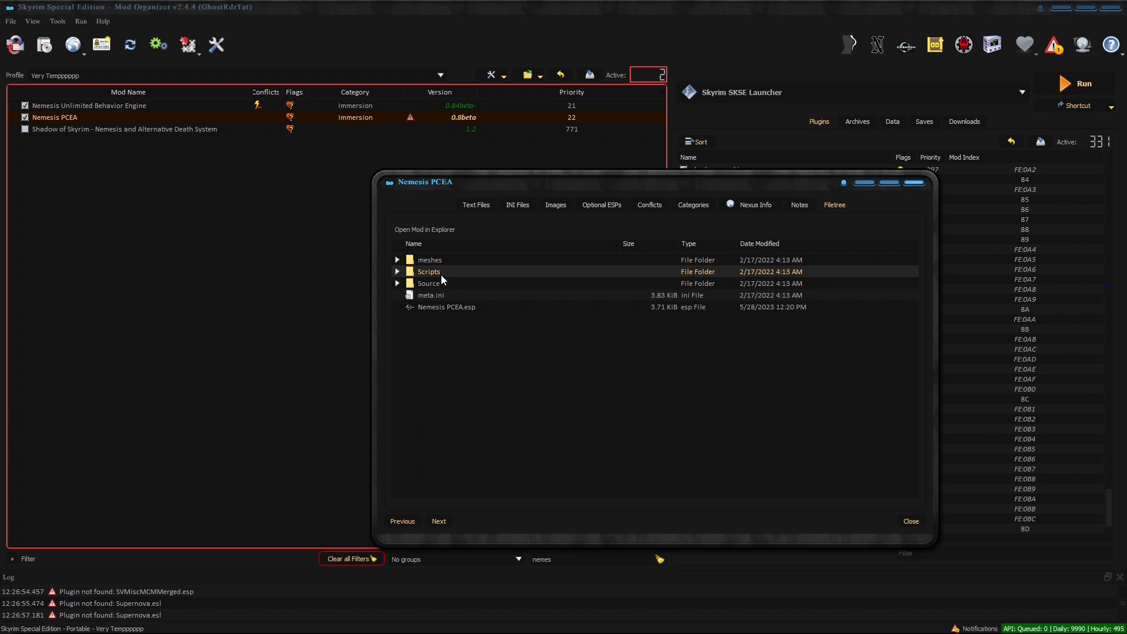
pyautogui.click(397, 261)
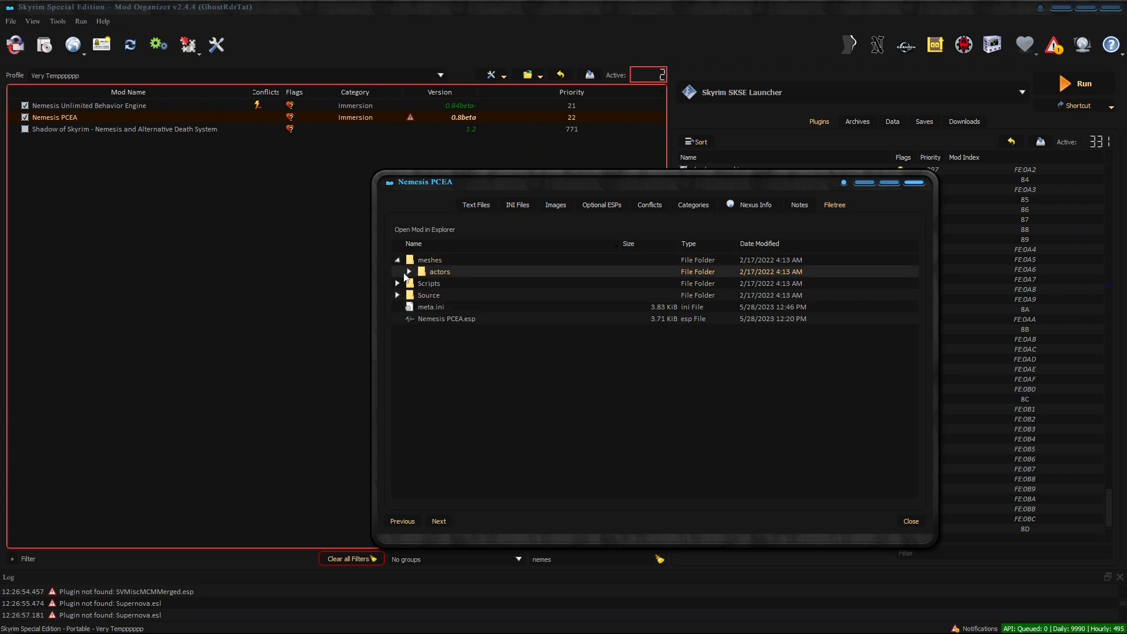
pyautogui.click(409, 272)
pyautogui.click(421, 283)
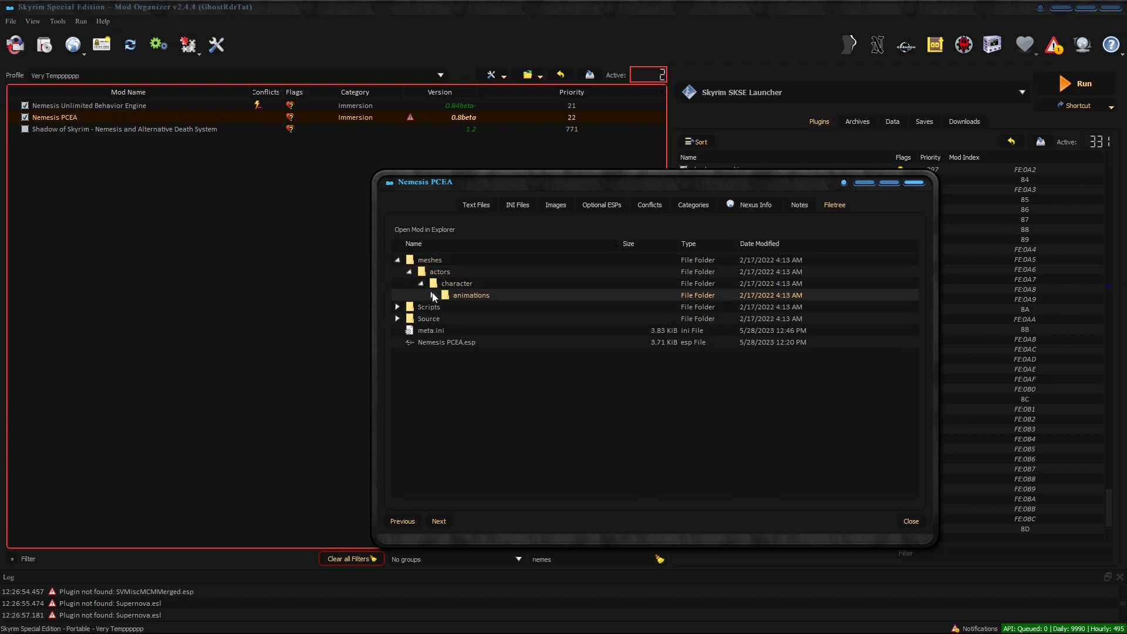
pyautogui.click(433, 295)
pyautogui.click(444, 307)
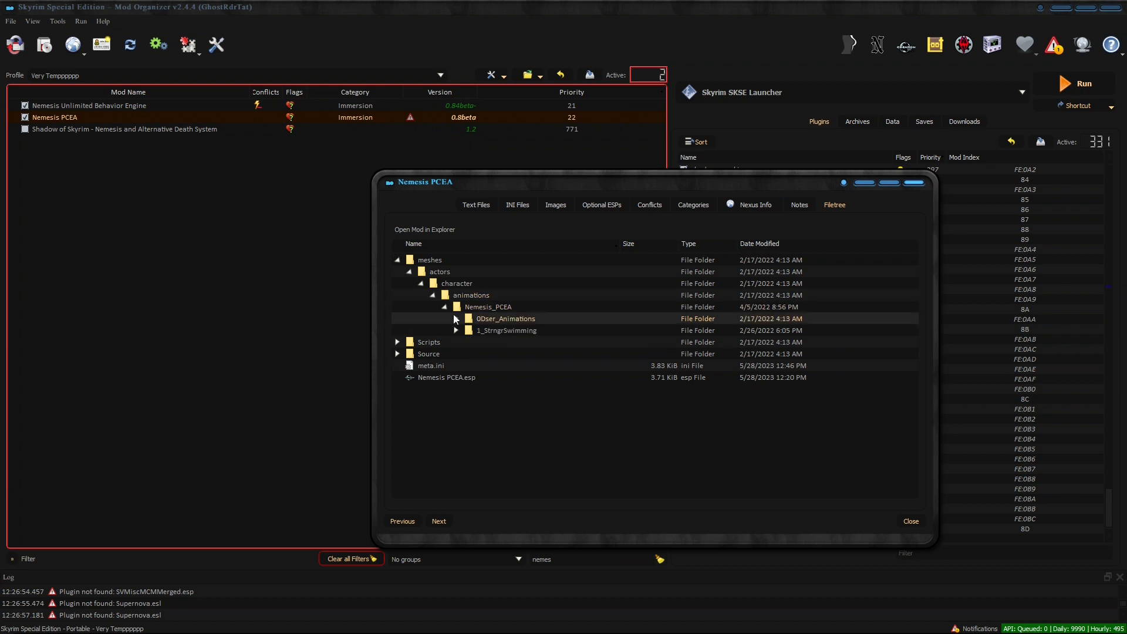
# Examine the animation files in the 1_StrngrSwimming and 0Dser_Animations folders, and collapse the 0Dser_Animations folder.
pyautogui.click(456, 331)
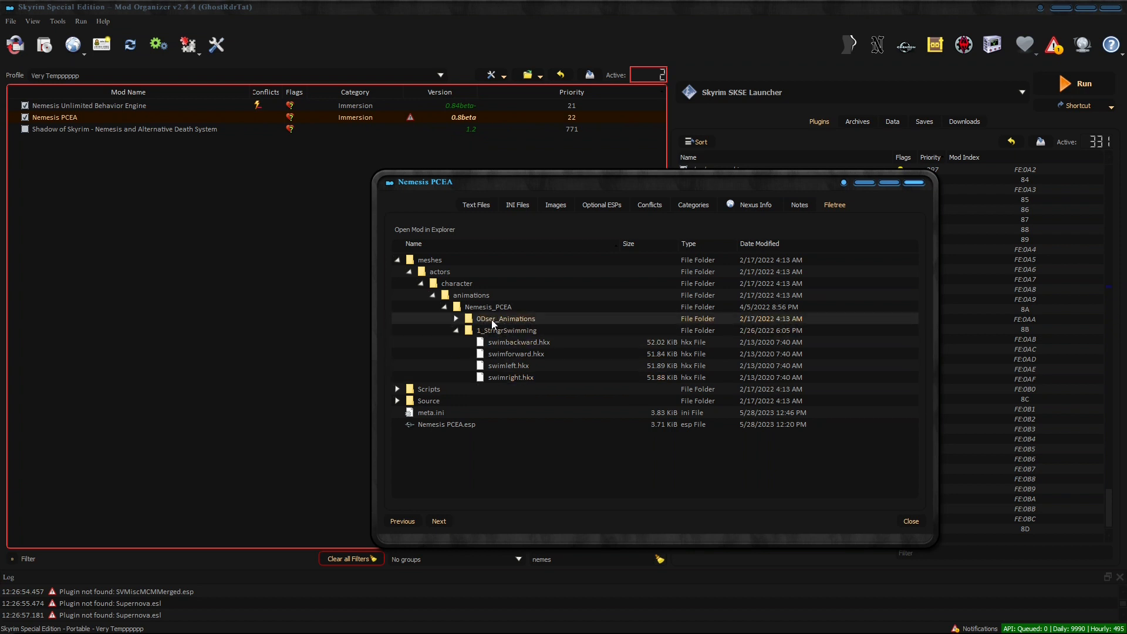
pyautogui.click(456, 320)
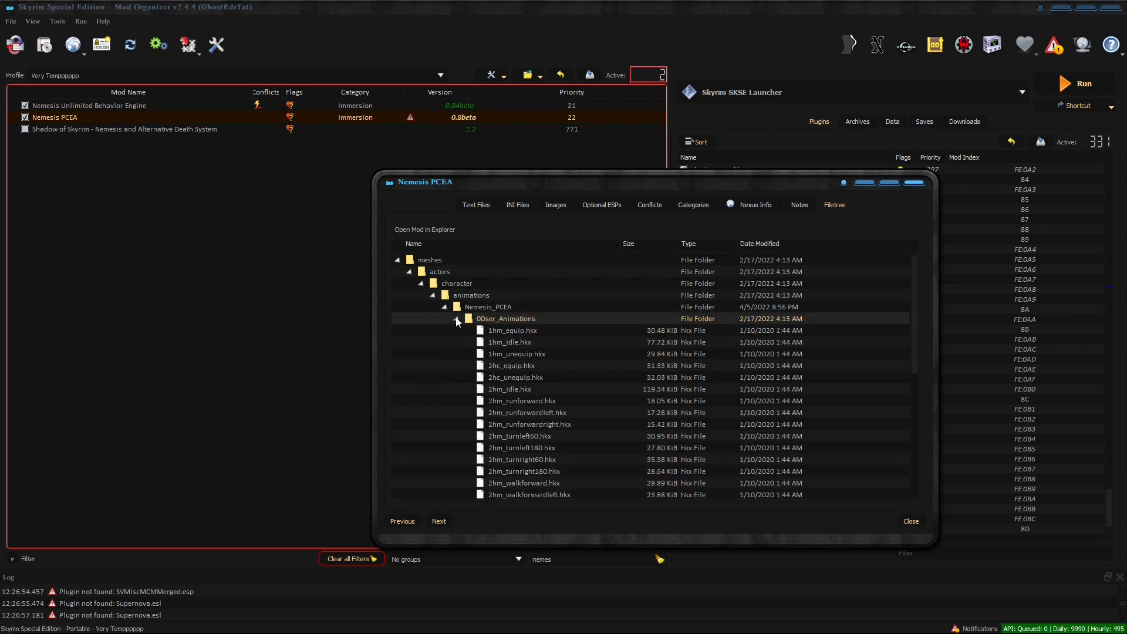
pyautogui.scroll(-5, 515, 380)
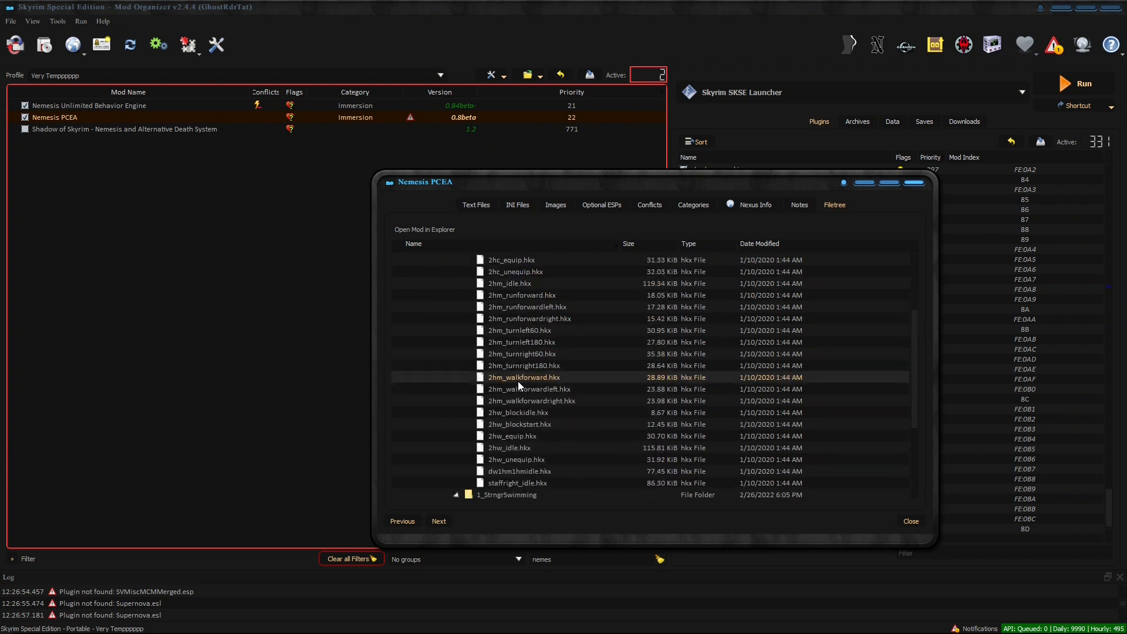
pyautogui.scroll(5, 518, 381)
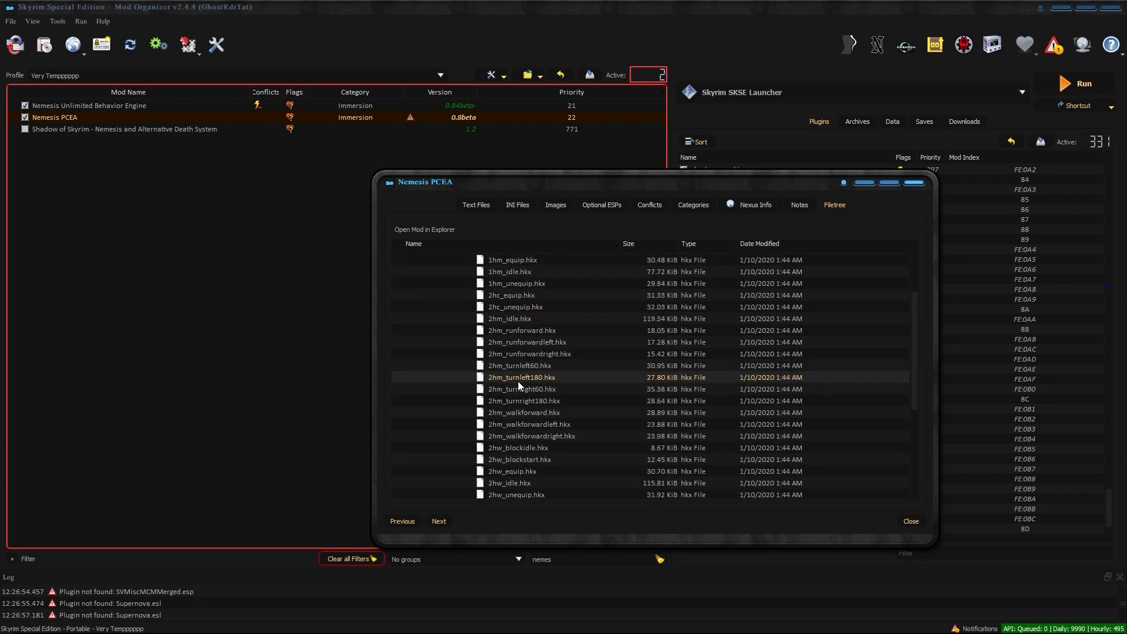
pyautogui.click(457, 319)
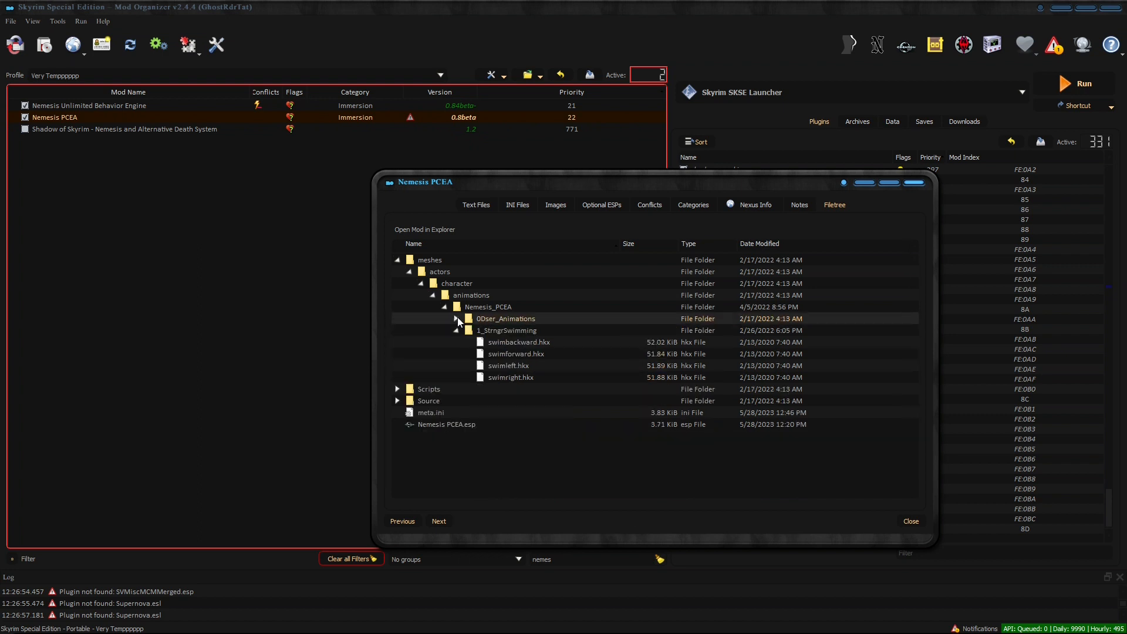
# Hide the 0Dser_Animations folder in Nemesis PCEA and close the mod's information window.
pyautogui.rightClick(512, 320)
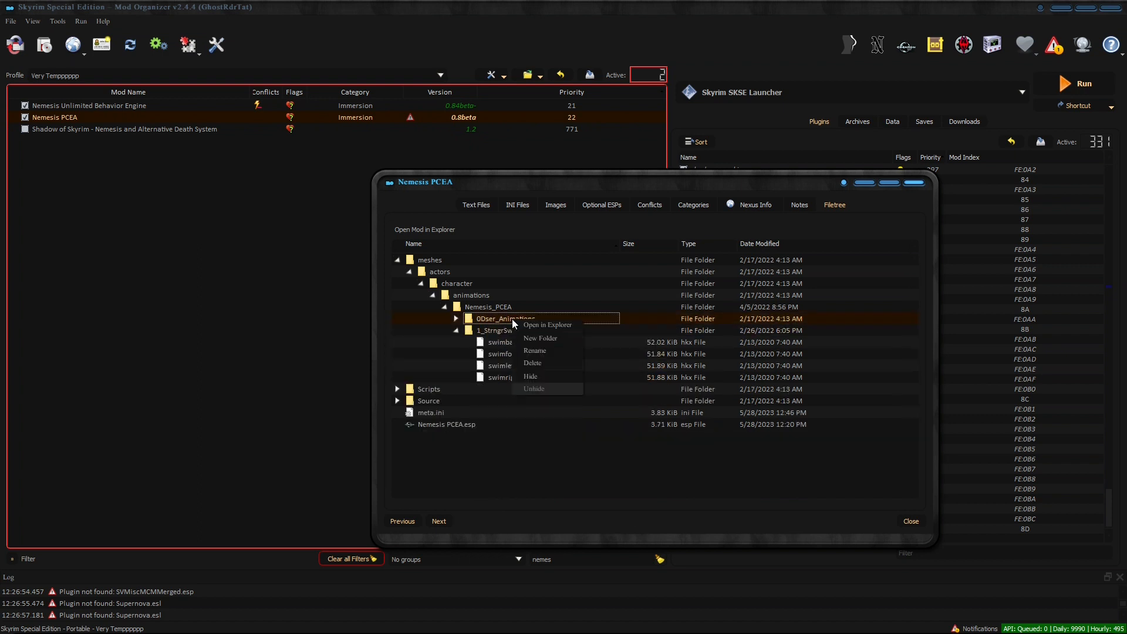
pyautogui.click(537, 374)
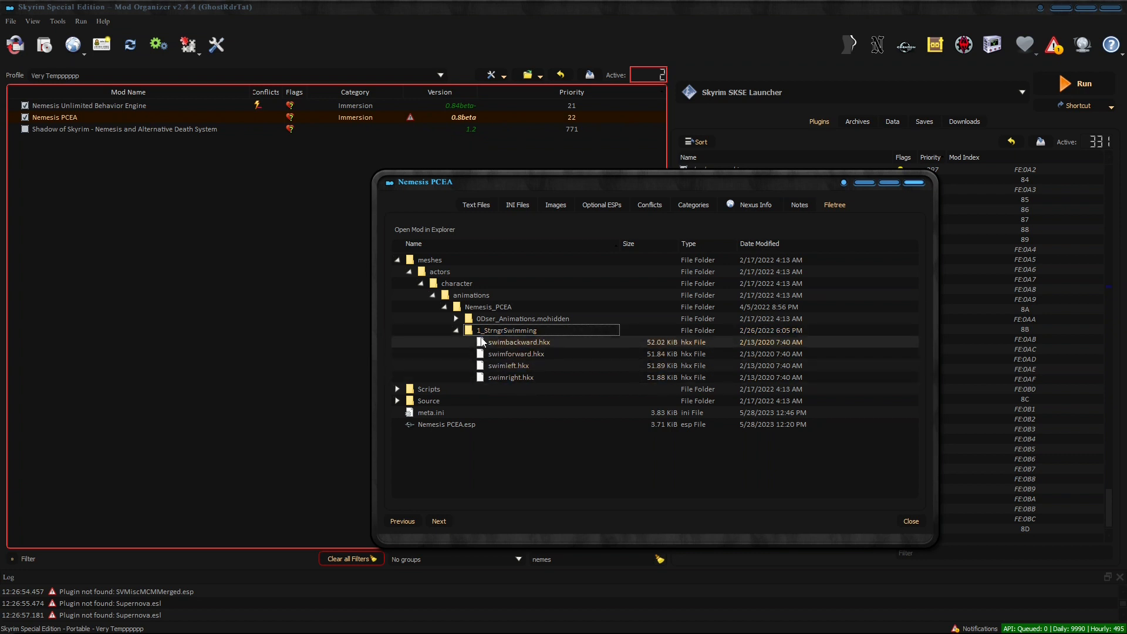
pyautogui.click(397, 260)
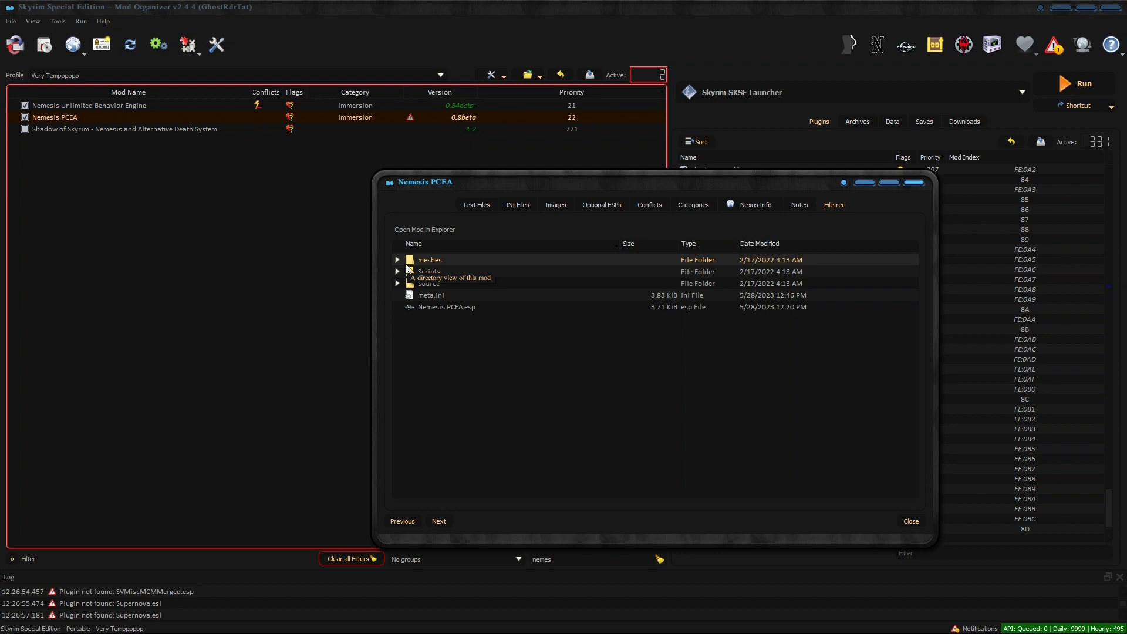
pyautogui.click(914, 183)
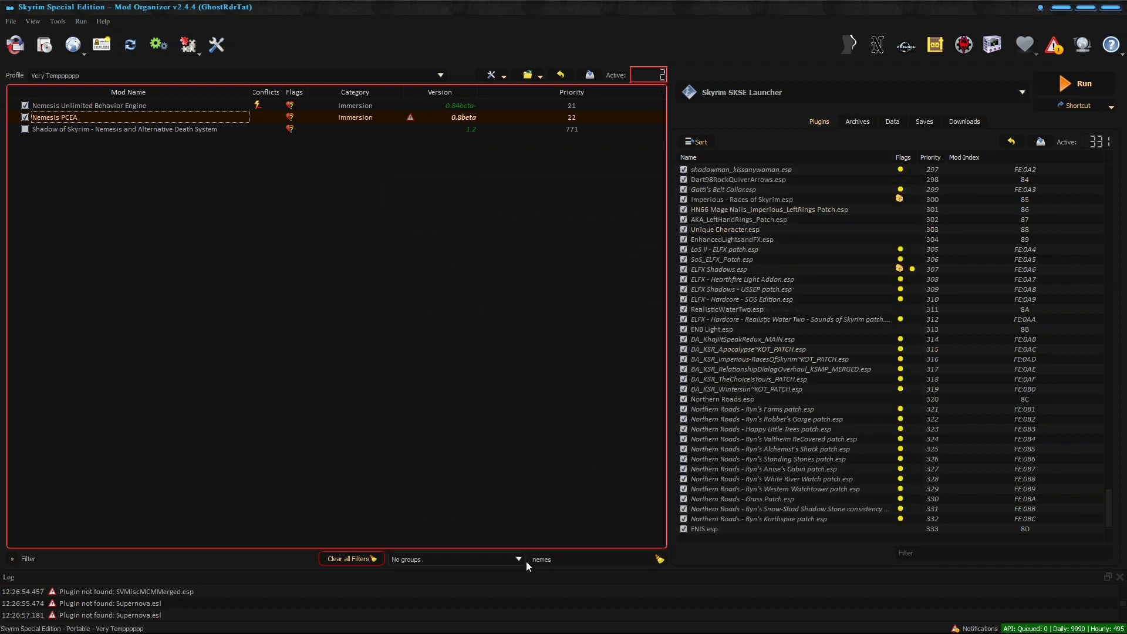
# Clear the "nemes" filter and examine the hidden-files flags of the mods from the start of the full list.
pyautogui.click(563, 561)
pyautogui.press('BackSpace')
pyautogui.press('BackSpace')
pyautogui.press('BackSpace')
pyautogui.press('BackSpace')
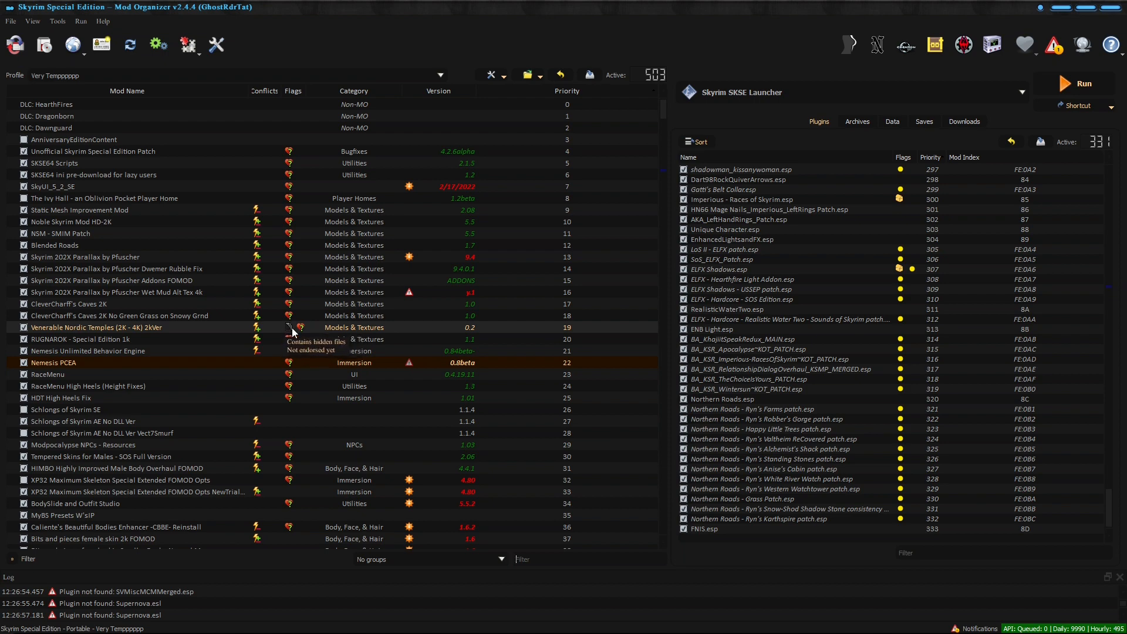
pyautogui.scroll(-2, 292, 332)
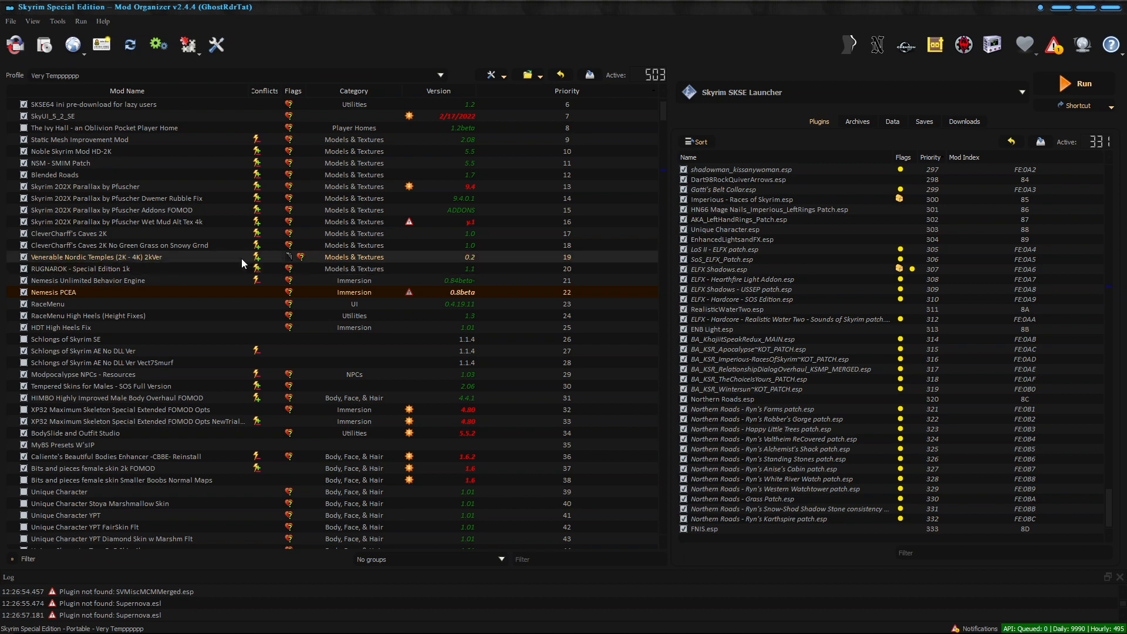
pyautogui.scroll(-7, 322, 354)
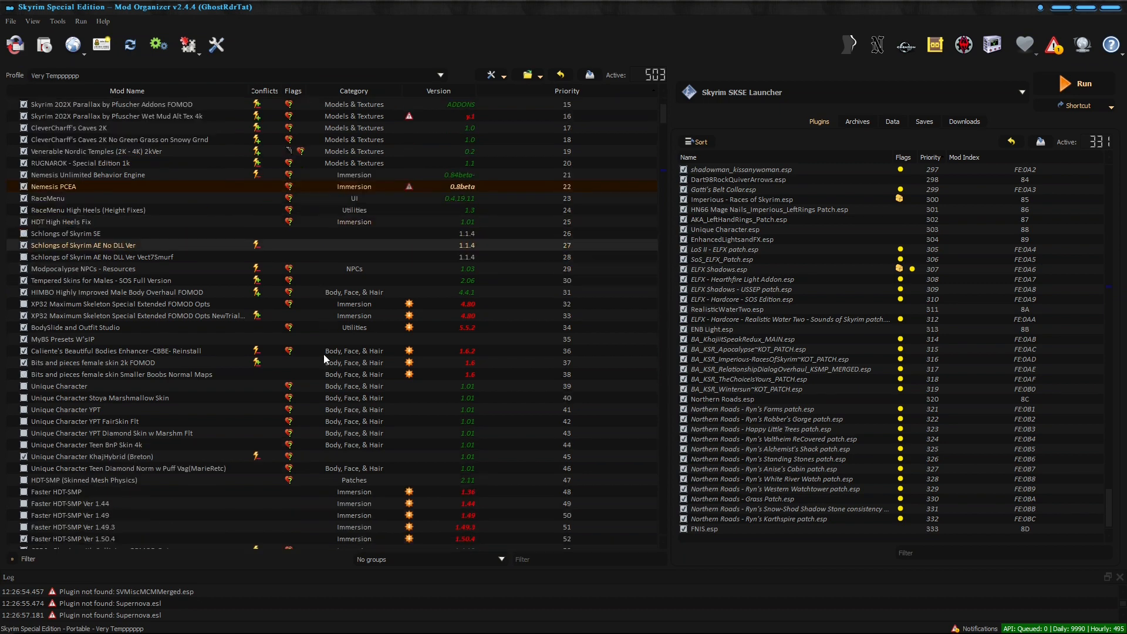
pyautogui.scroll(-1, 323, 354)
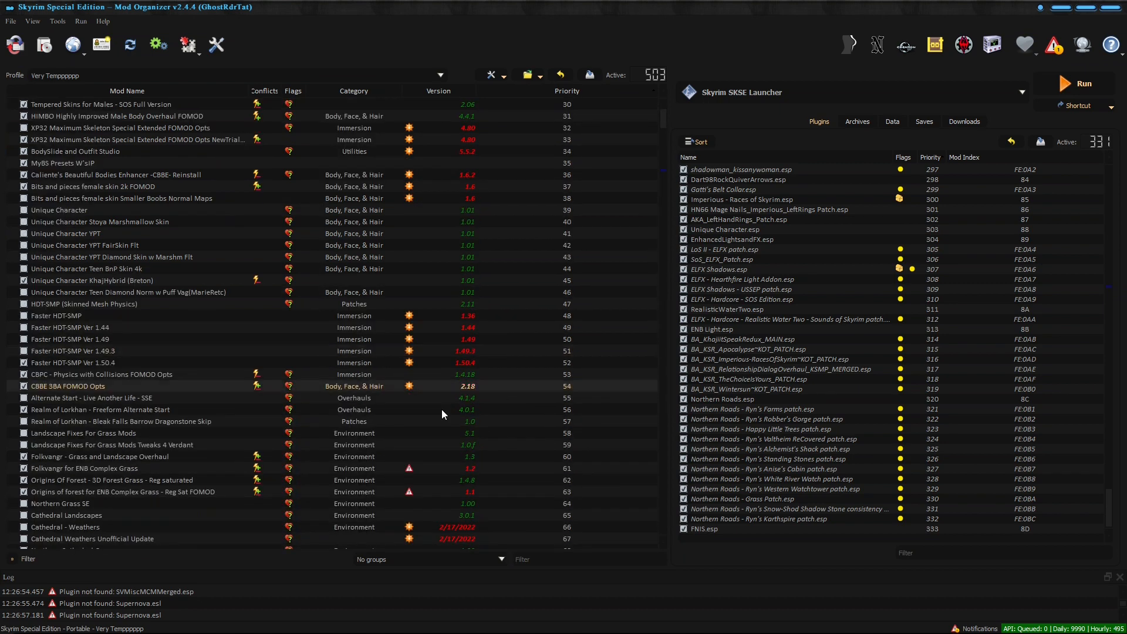
# Filter the mod list by "my mc" to locate the MCM saves mod, and clear the filter text.
pyautogui.click(555, 559)
pyautogui.write('my mc')
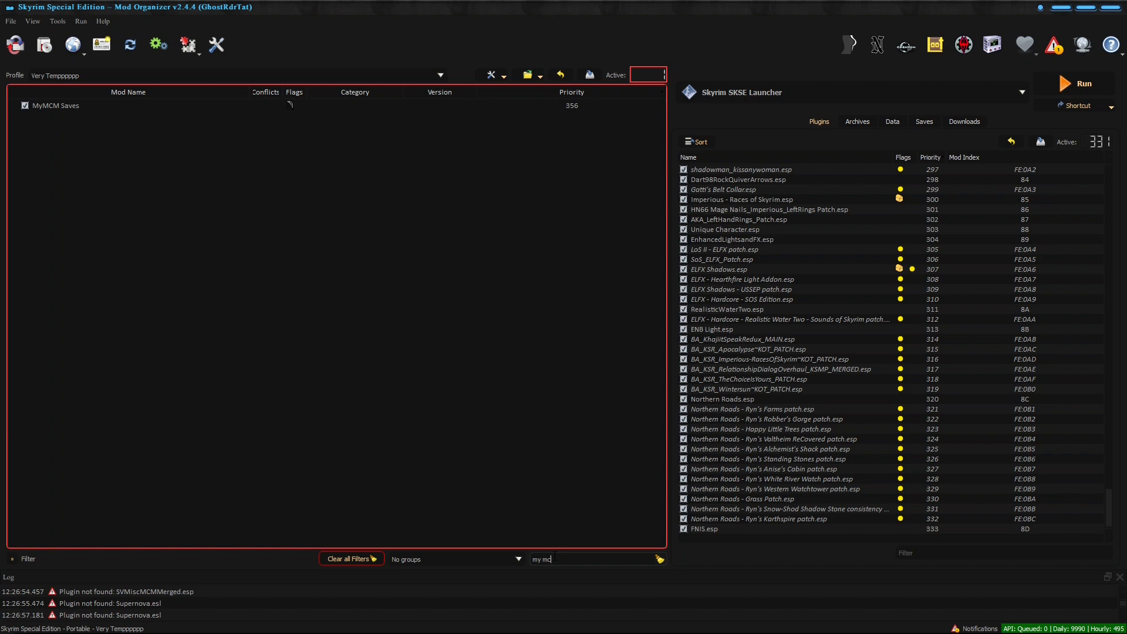
pyautogui.press('BackSpace')
pyautogui.press('BackSpace')
pyautogui.press('BackSpace')
pyautogui.press('BackSpace')
pyautogui.press('BackSpace')
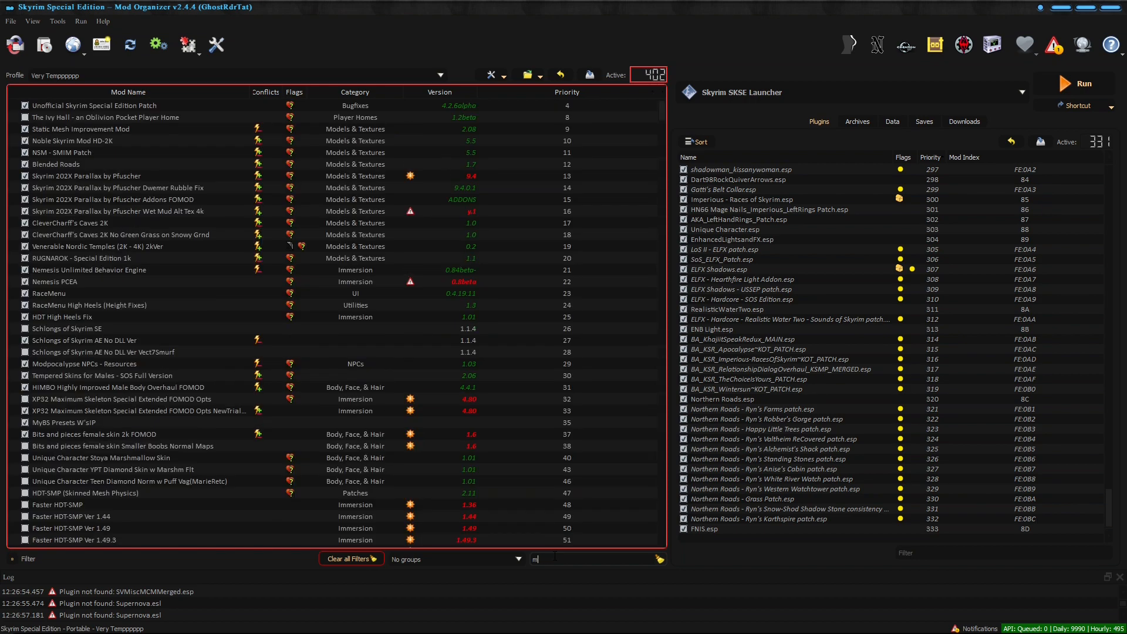
# Search the mod list for "mcm" and "mcm rec", and clear the filter text.
pyautogui.write('mcm')
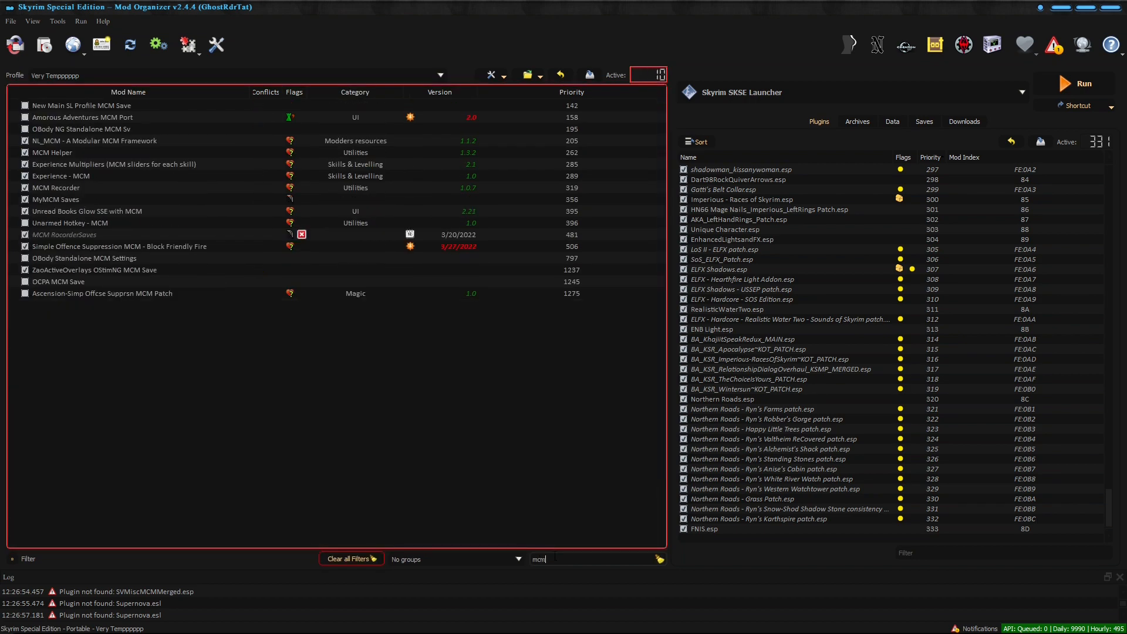
pyautogui.write(' rec')
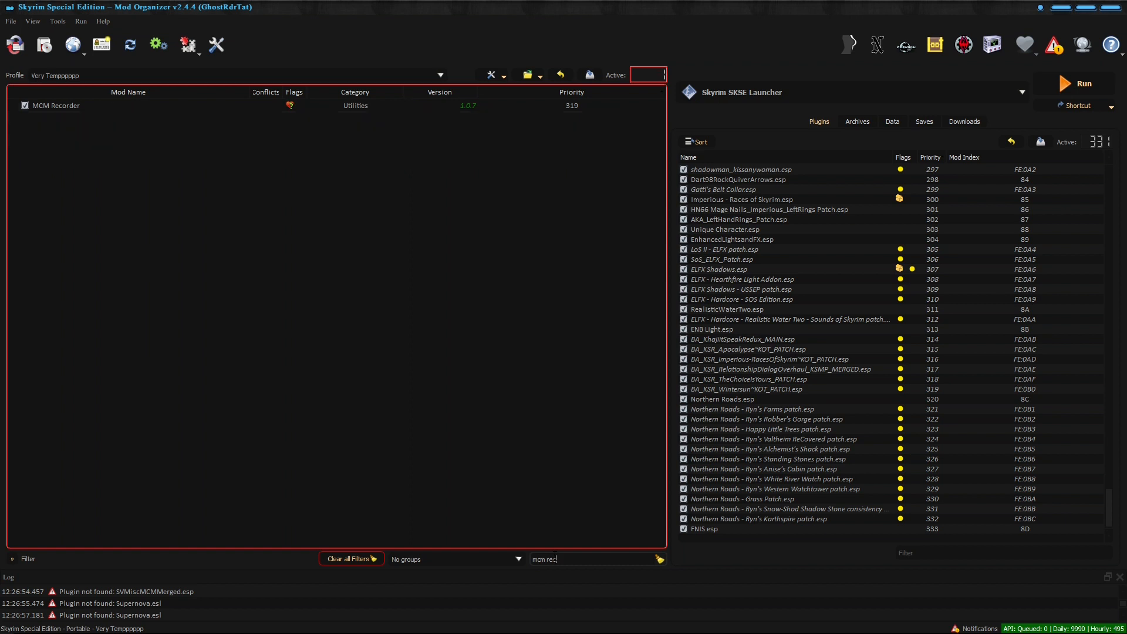
pyautogui.press('BackSpace')
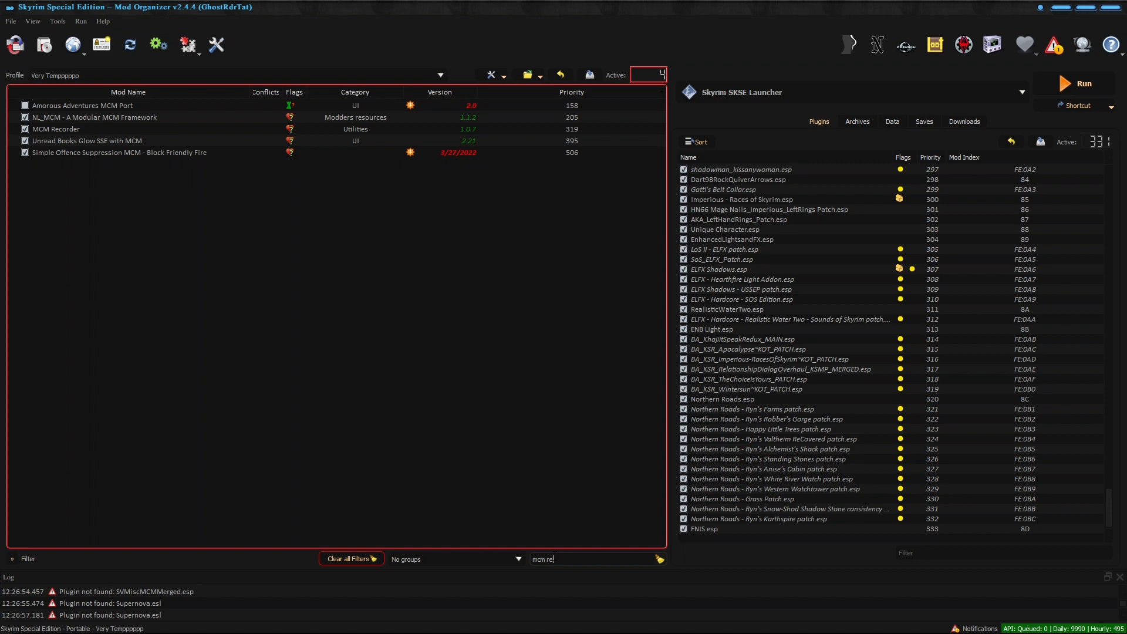
pyautogui.press('BackSpace')
pyautogui.press('BackSpace')
pyautogui.press('BackSpace')
pyautogui.press('BackSpace')
pyautogui.press('BackSpace')
pyautogui.press('BackSpace')
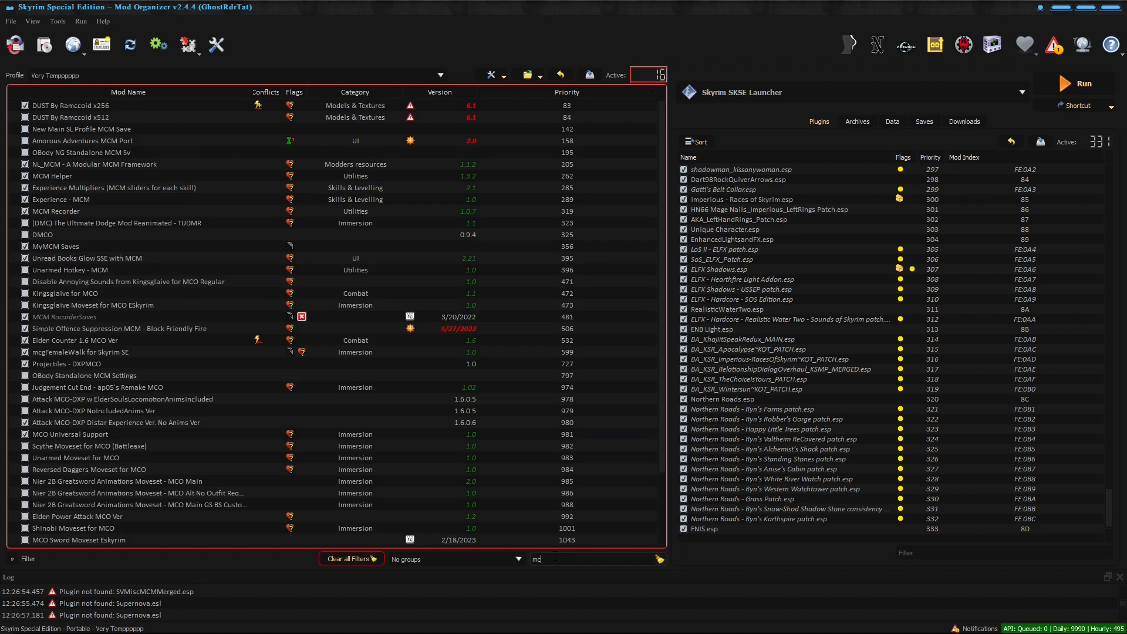
# Filter the mod list by "my mcm", shorten the filter to "my", and open the MyMCM Saves file tree.
pyautogui.write('my mcm')
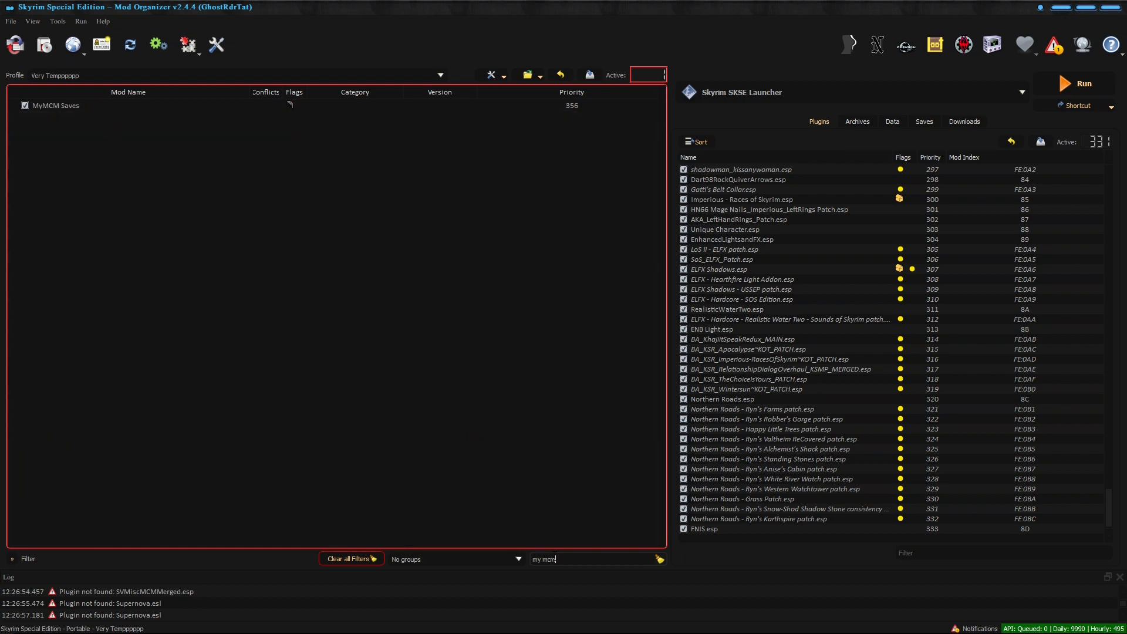
pyautogui.press('BackSpace')
pyautogui.press('BackSpace')
pyautogui.press('BackSpace')
pyautogui.press('BackSpace')
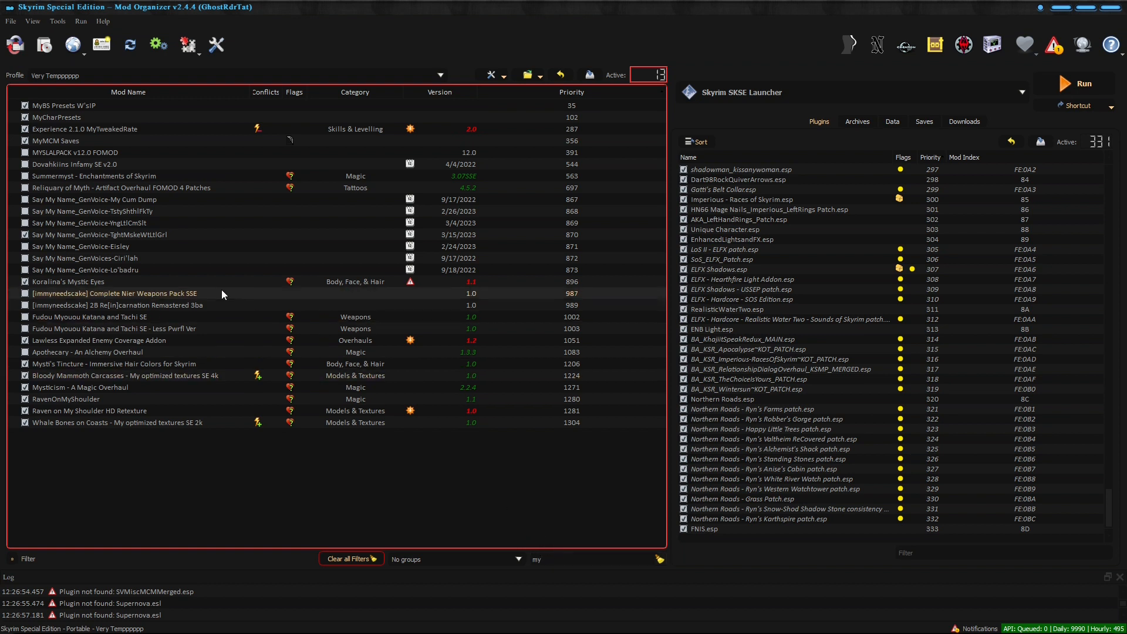
pyautogui.doubleClick(78, 141)
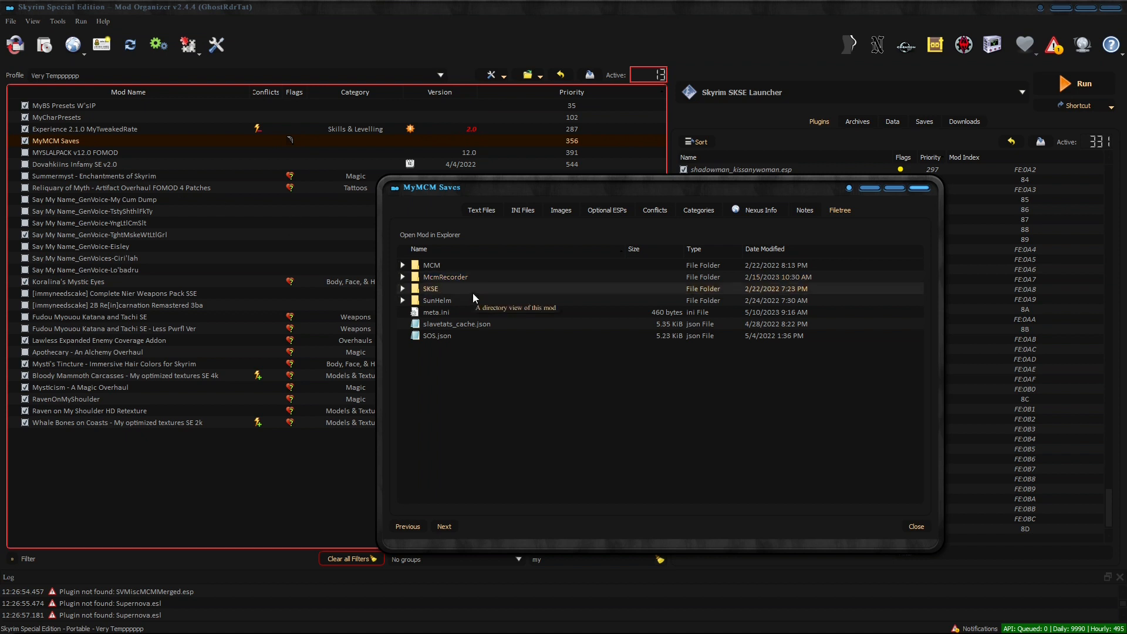
# Examine the files in the MCM Settings folder of MyMCM Saves and collapse the MCM folder.
pyautogui.click(403, 265)
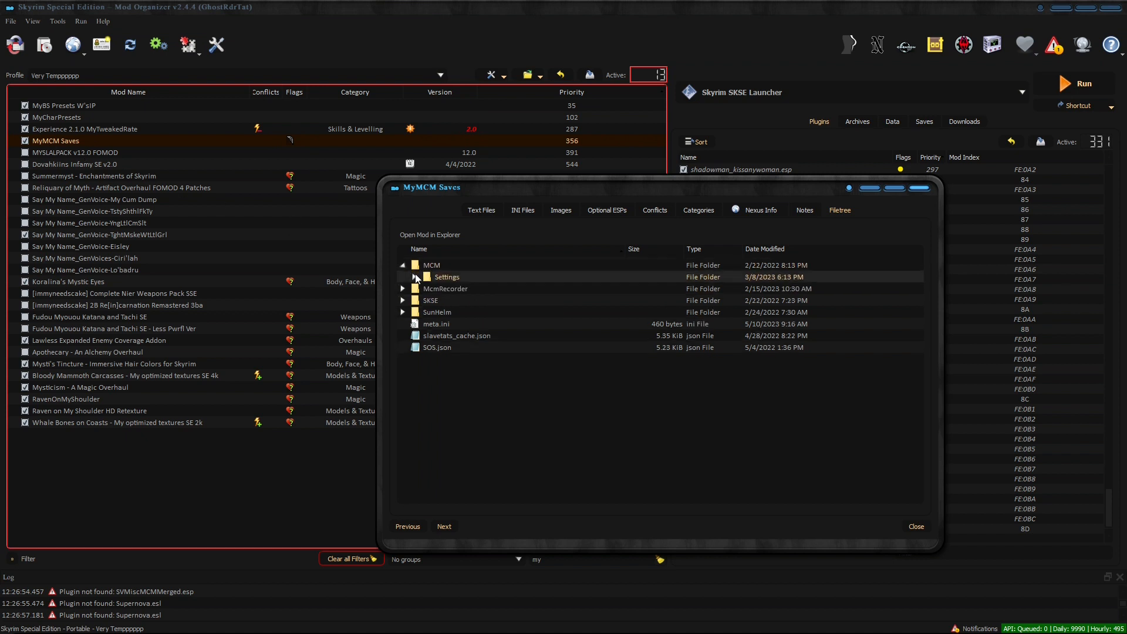
pyautogui.click(415, 277)
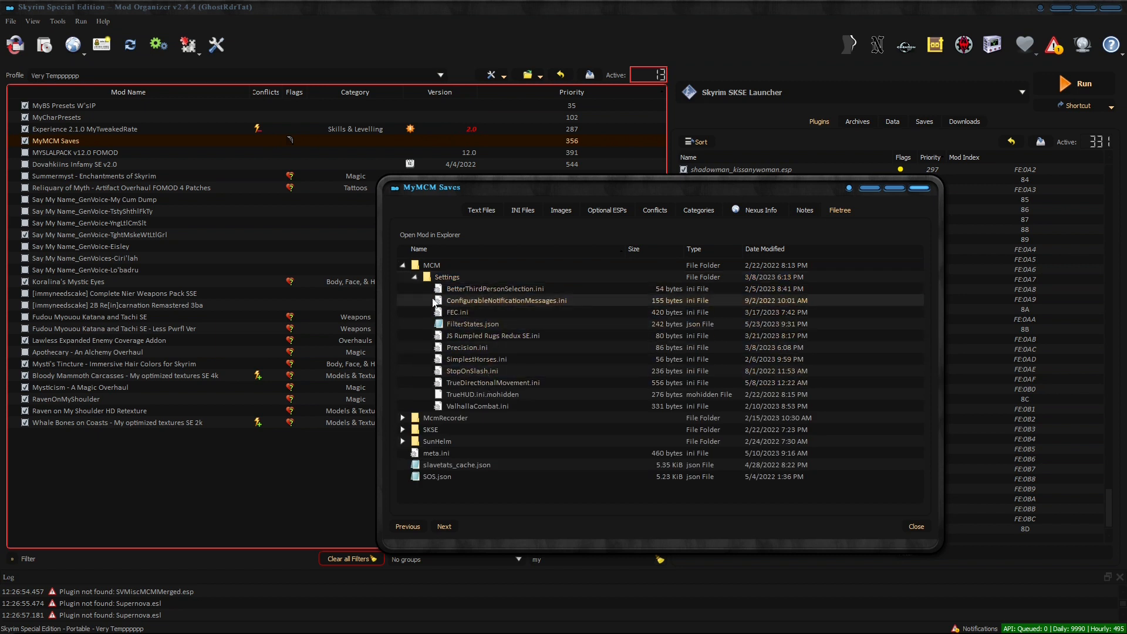
pyautogui.click(403, 265)
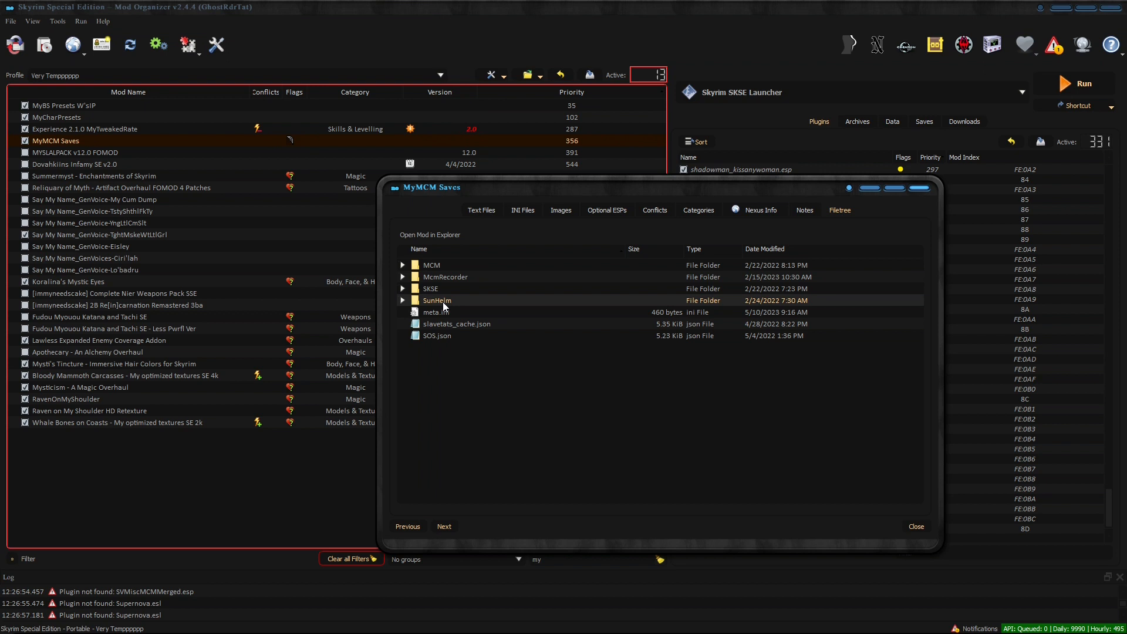
# Close the MyMCM Saves details and clear the "my" filter from the mod list.
pyautogui.click(920, 189)
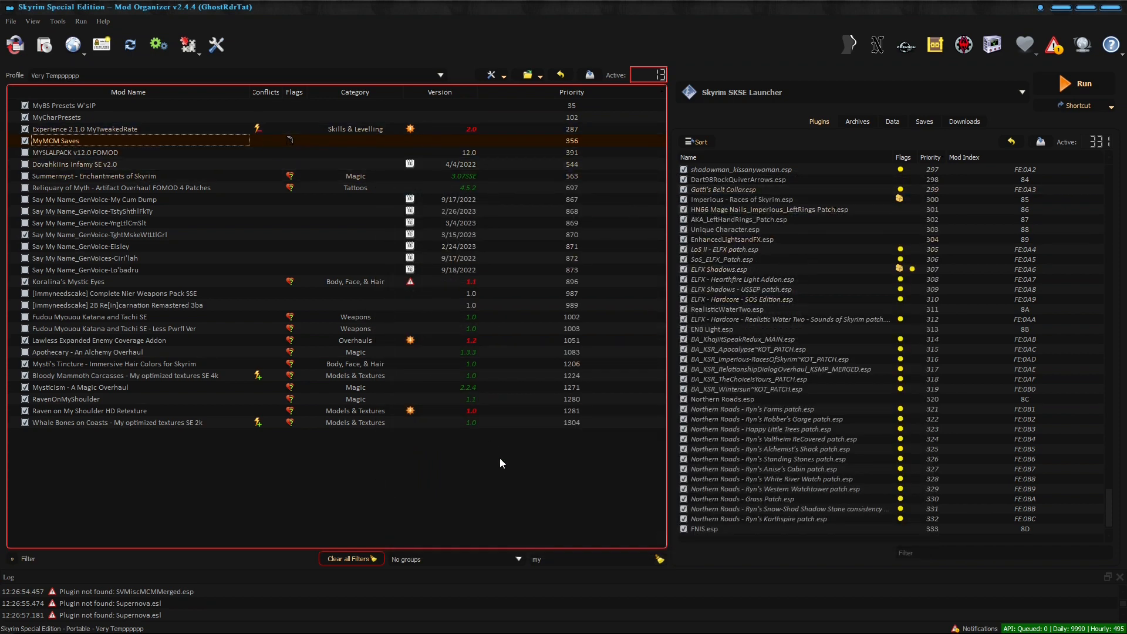
pyautogui.click(565, 562)
pyautogui.press('BackSpace')
pyautogui.press('BackSpace')
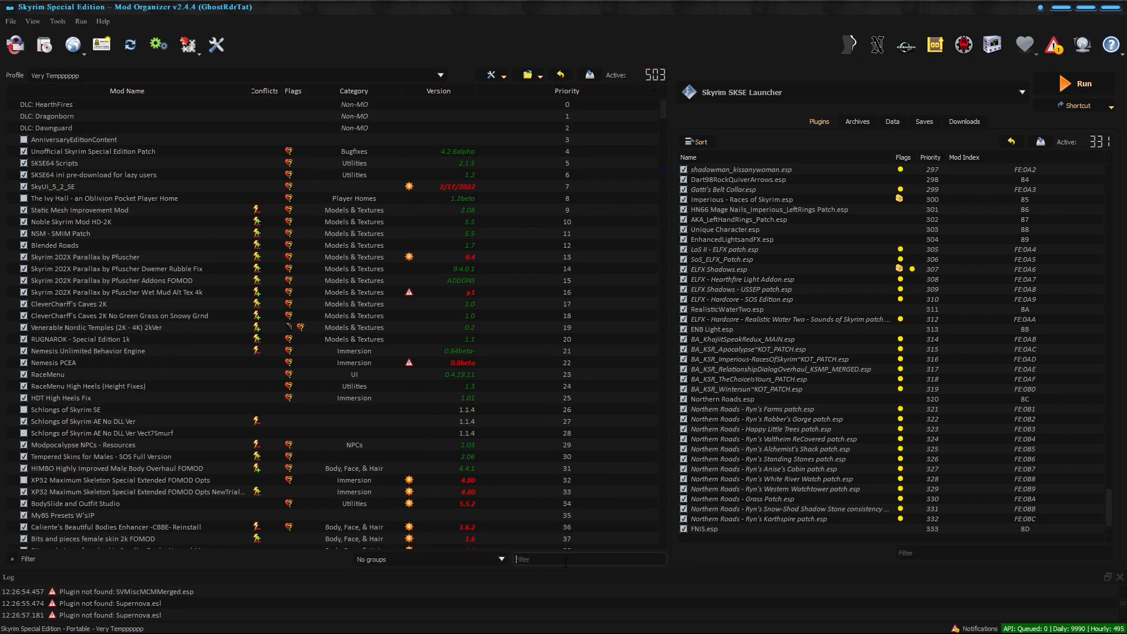
# Inspect the contents of the Overwrite folder at the end of the mod list and close it.
pyautogui.moveTo(661, 110); pyautogui.dragTo(695, 573)
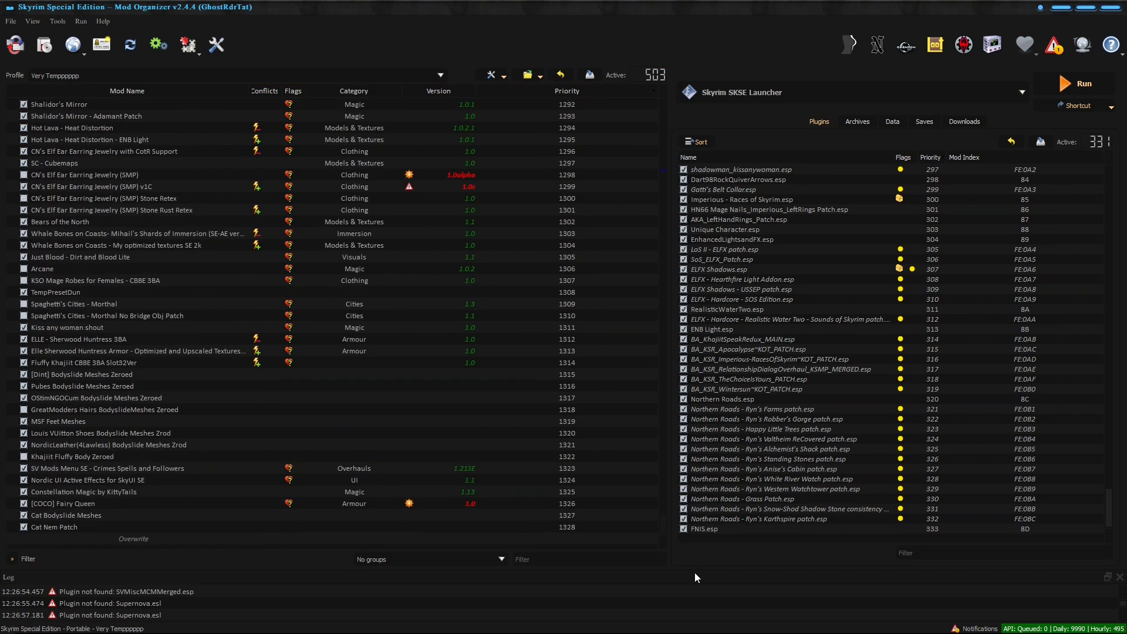
pyautogui.doubleClick(122, 537)
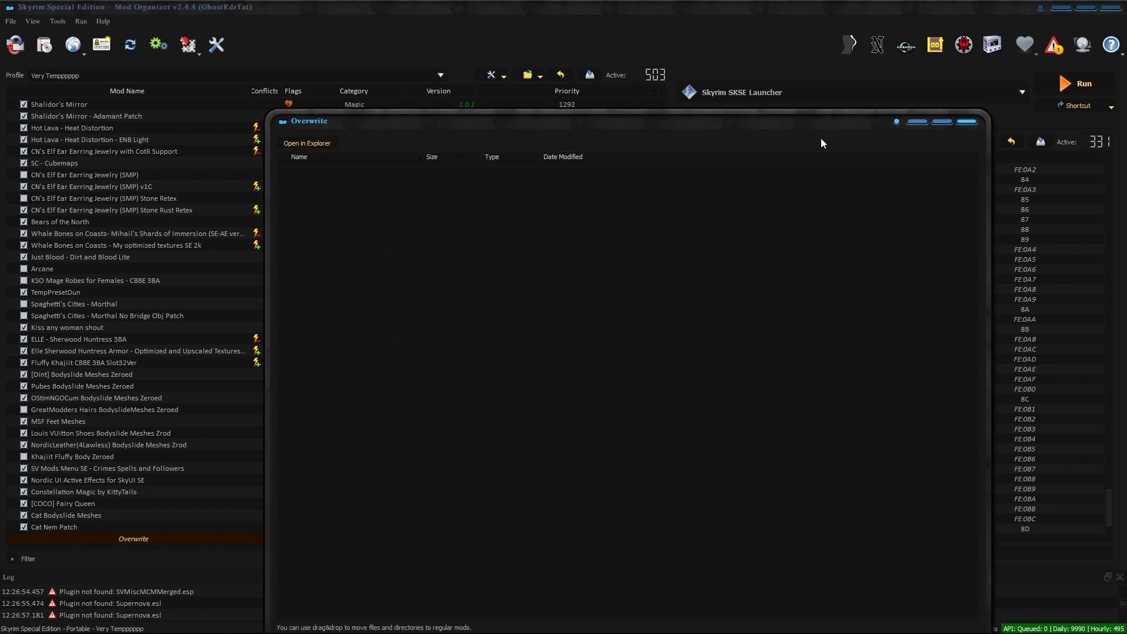
pyautogui.click(965, 121)
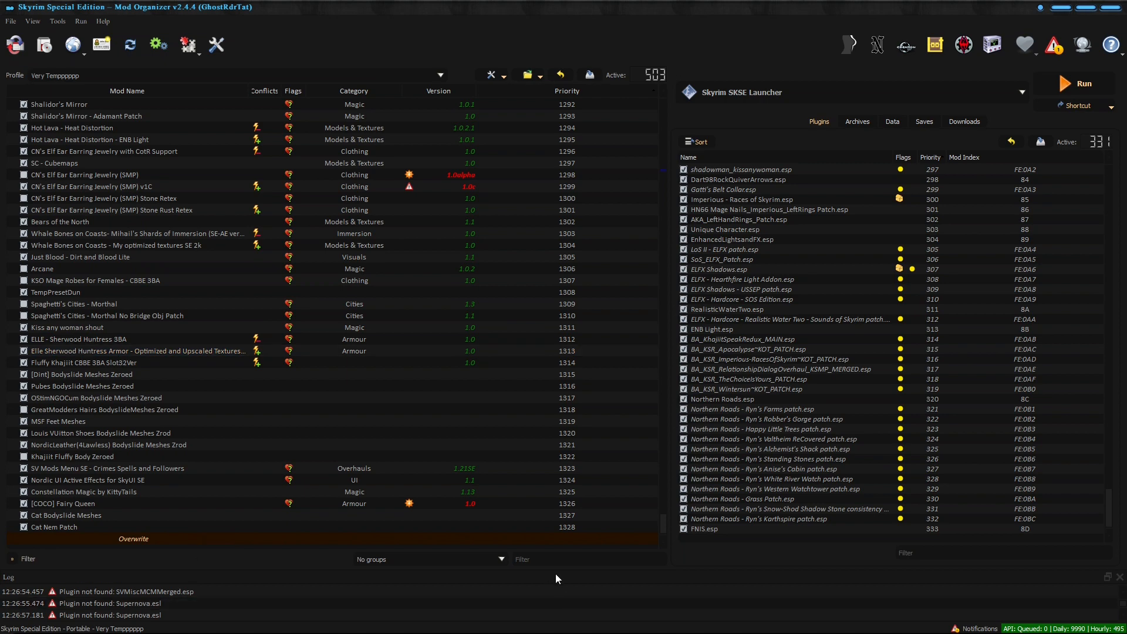
# Filter the mod list by "mcm", open the MyMCM Saves file tree and expand its SunHelm folder.
pyautogui.click(549, 560)
pyautogui.write('mcm')
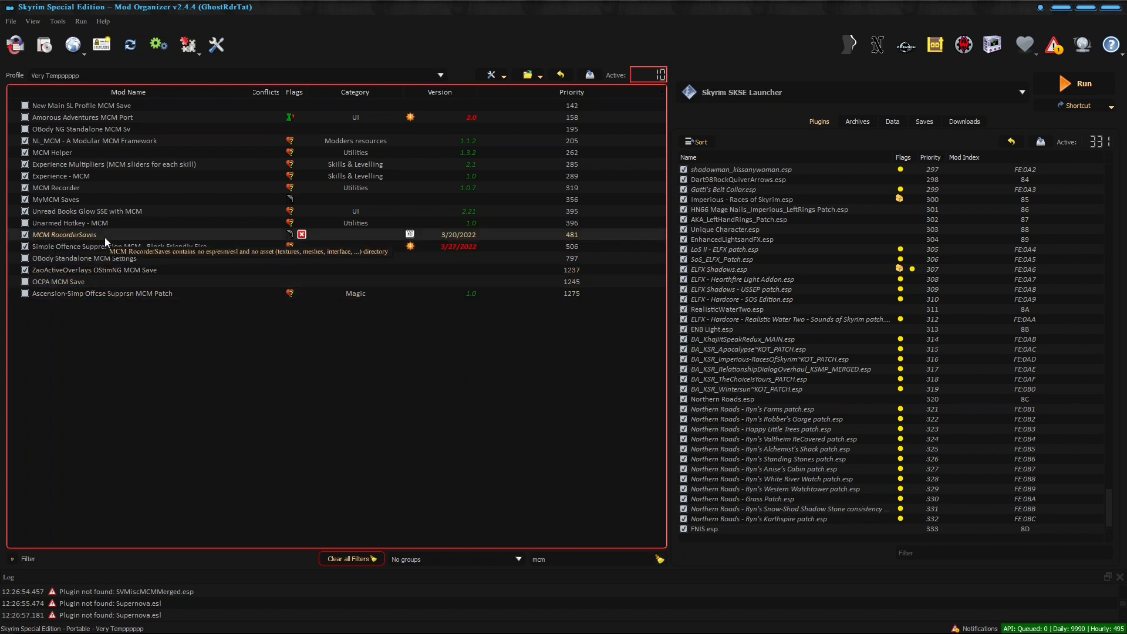
pyautogui.doubleClick(82, 198)
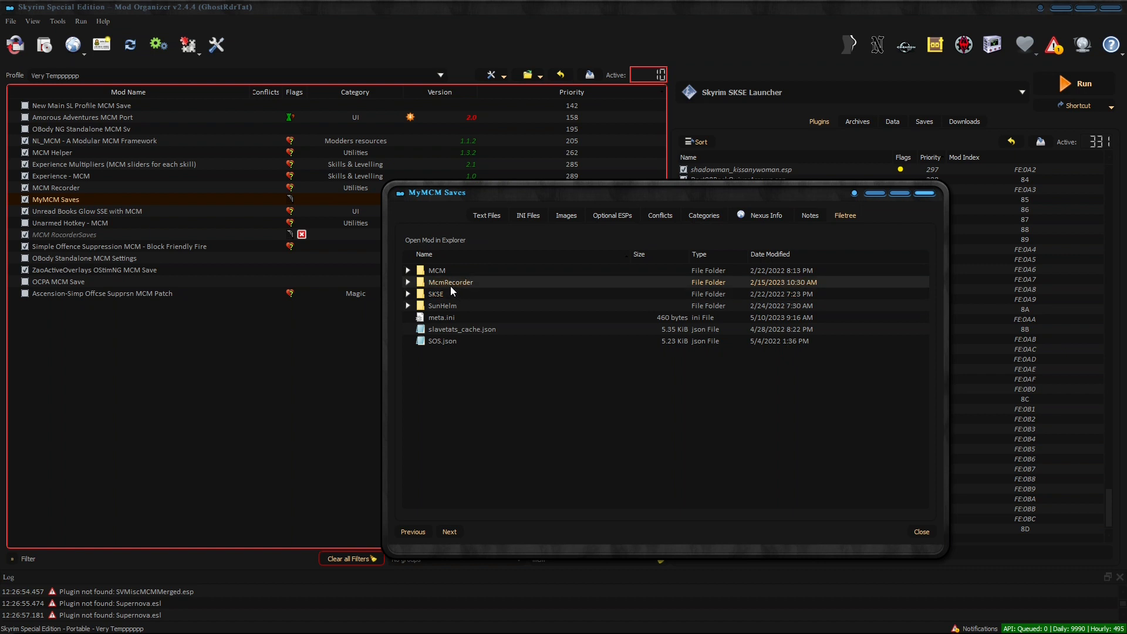
pyautogui.click(407, 305)
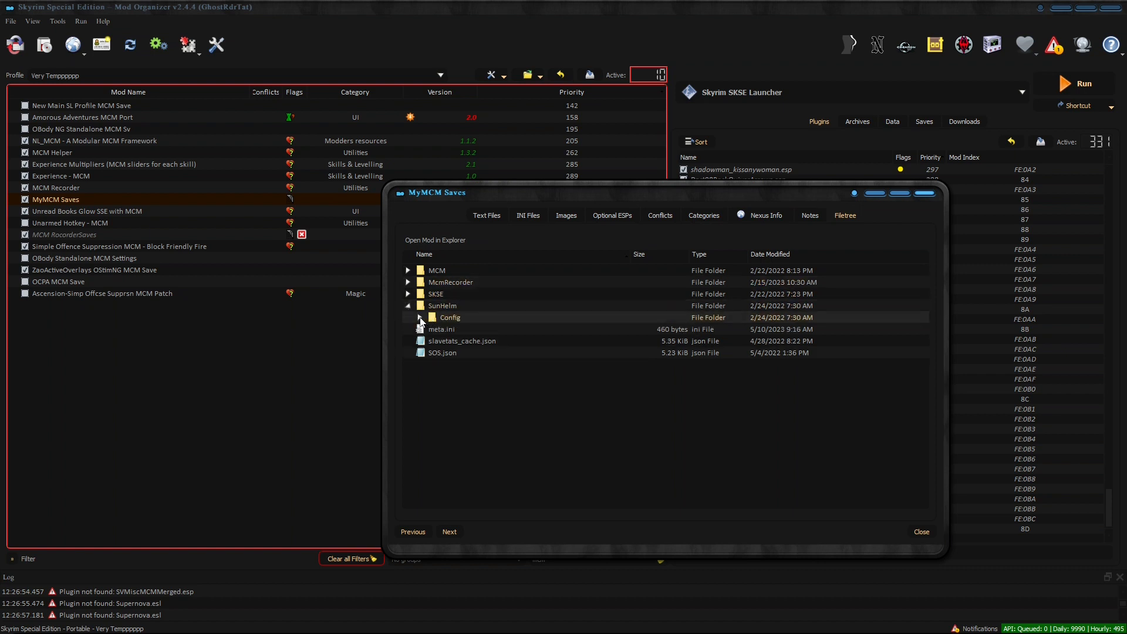
# Examine the contents of the SunHelm Config folder in the MyMCM Saves mod and close its information window.
pyautogui.click(419, 318)
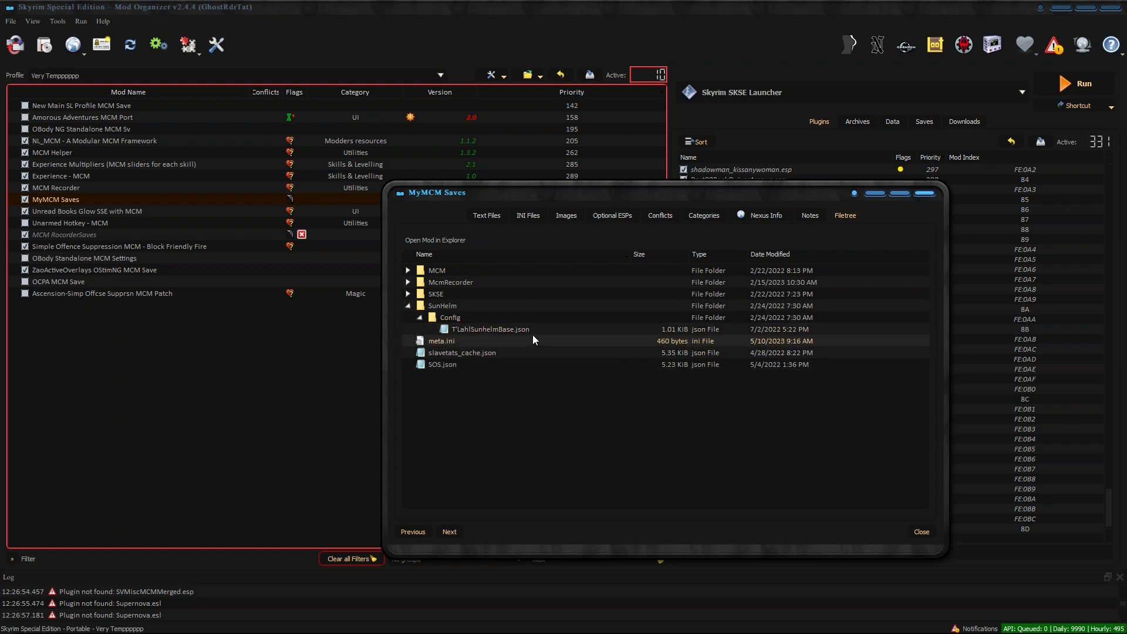
pyautogui.click(409, 306)
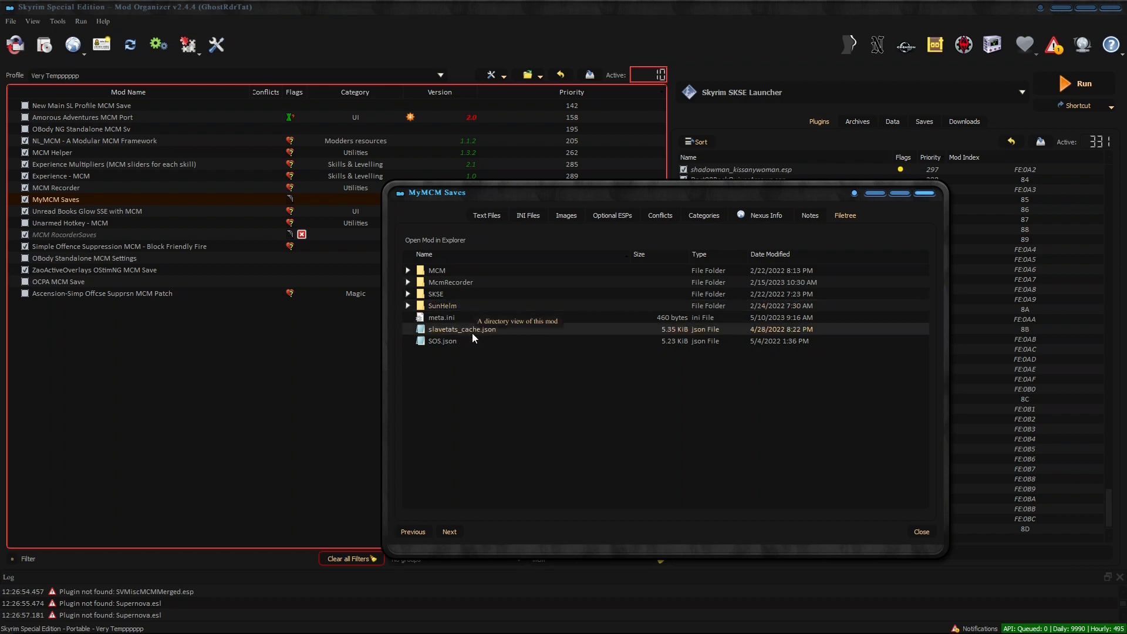
pyautogui.click(924, 193)
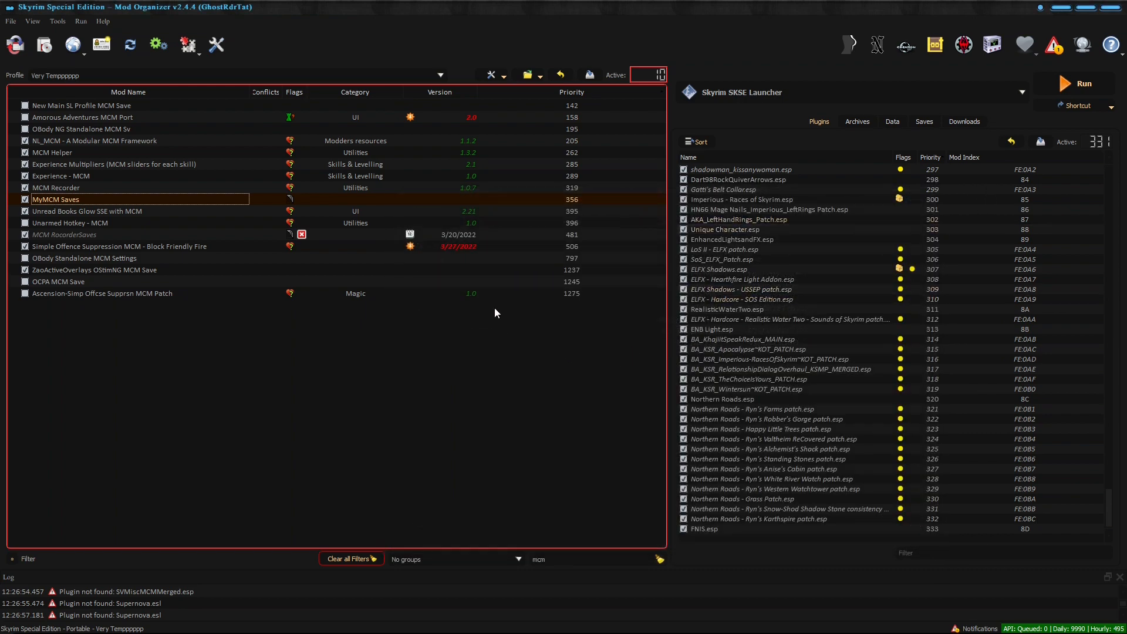
# Clear the mcm text filter from the mod list so all mods are listed.
pyautogui.click(555, 559)
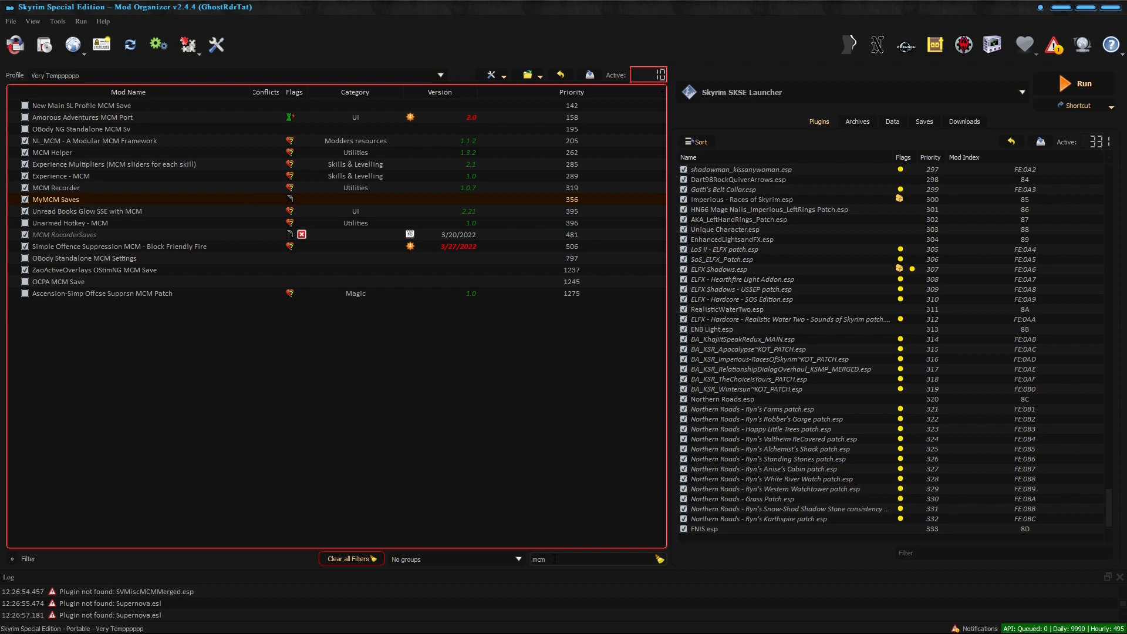
pyautogui.press('BackSpace')
pyautogui.press('BackSpace')
pyautogui.press('BackSpace')
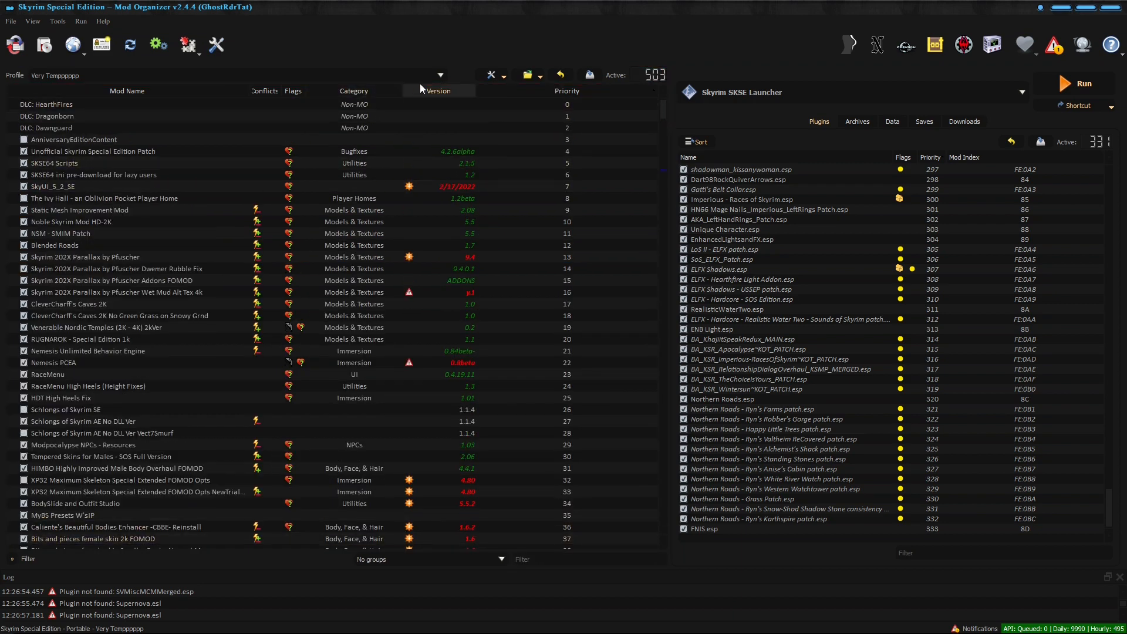
# Create an empty mod named "Mcm settting saves" and enable it in the mod list.
pyautogui.click(503, 78)
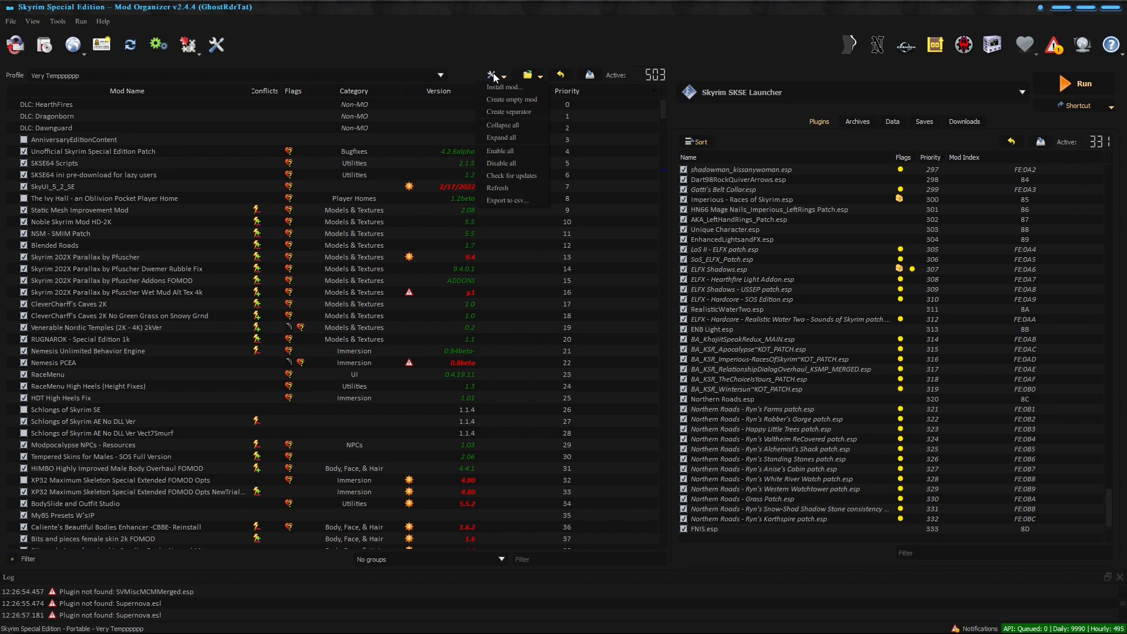
pyautogui.click(516, 98)
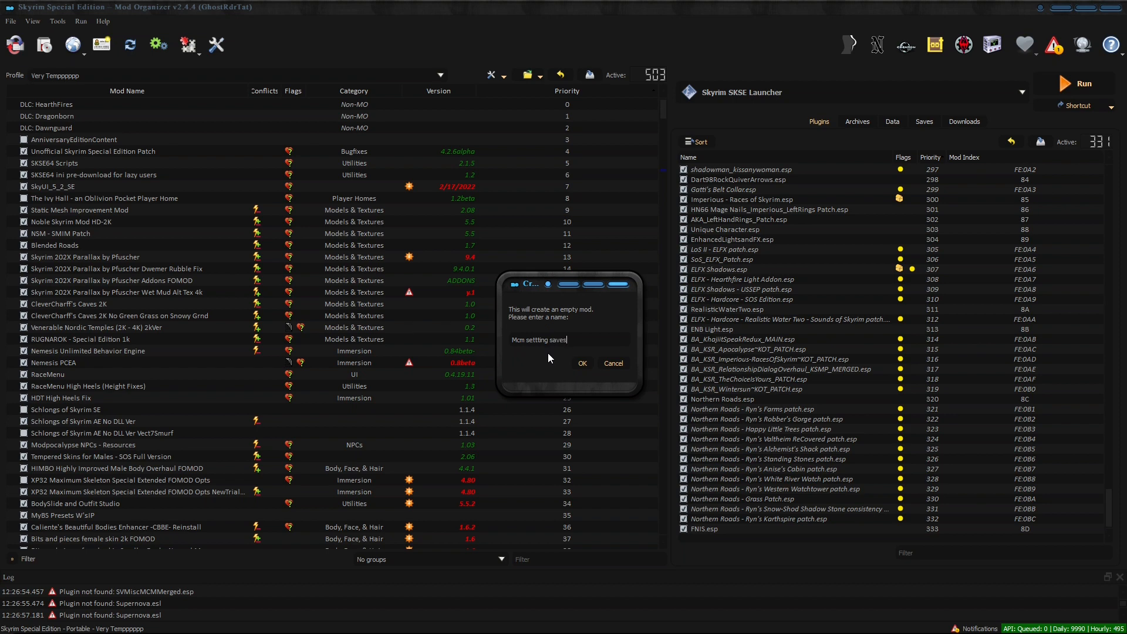
pyautogui.click(581, 363)
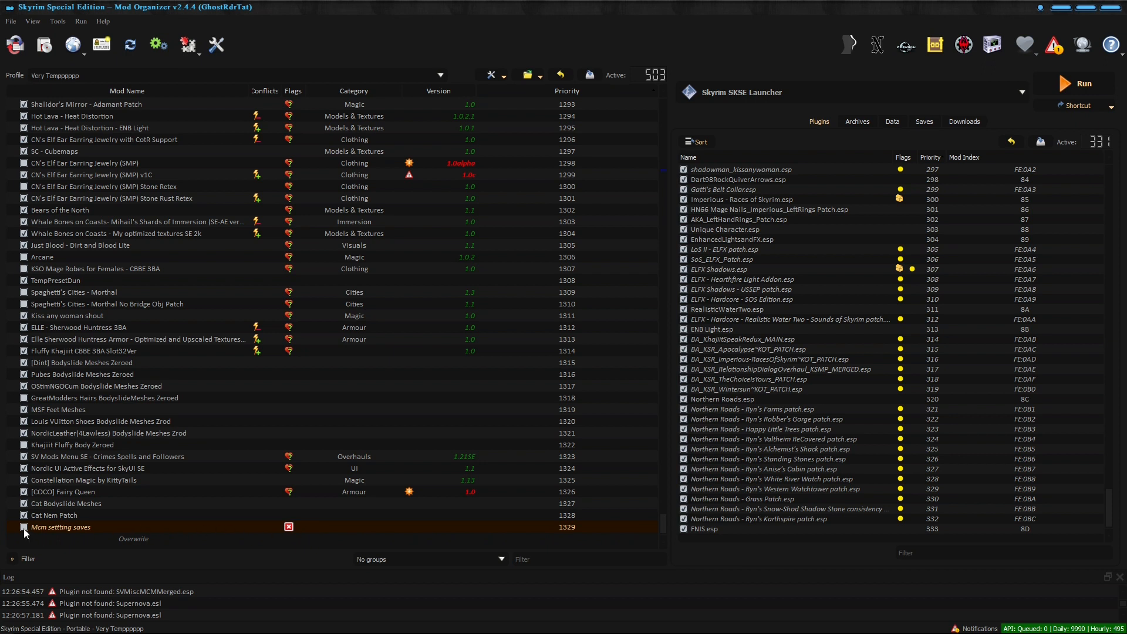
pyautogui.click(23, 528)
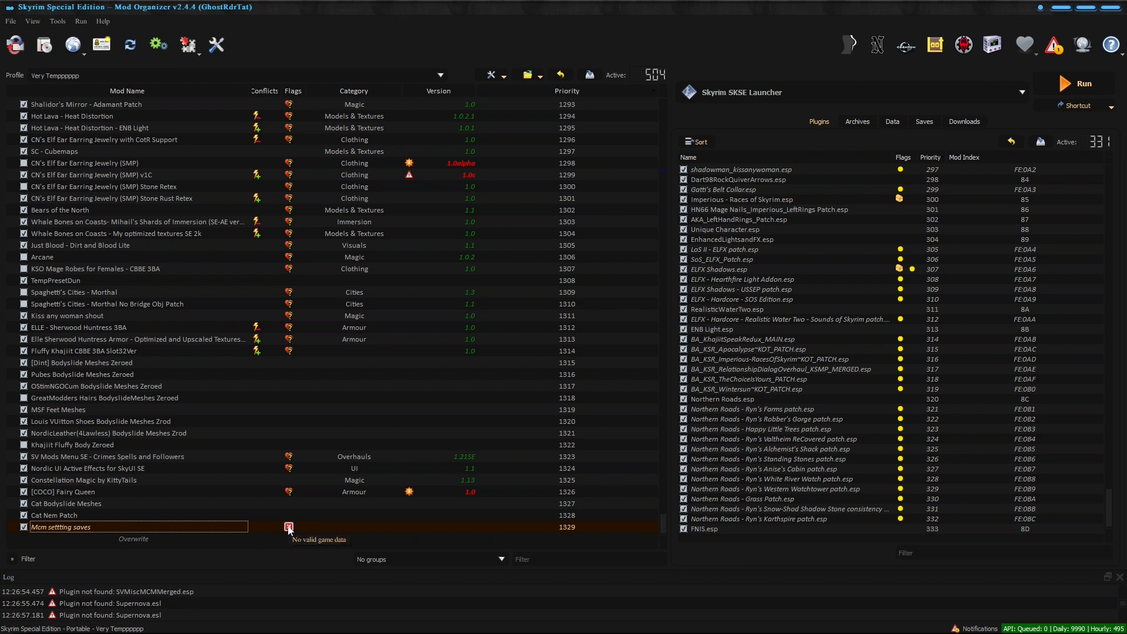
# Examine the file tree of the new Mcm settting saves mod and the contents of Overwrite.
pyautogui.doubleClick(77, 528)
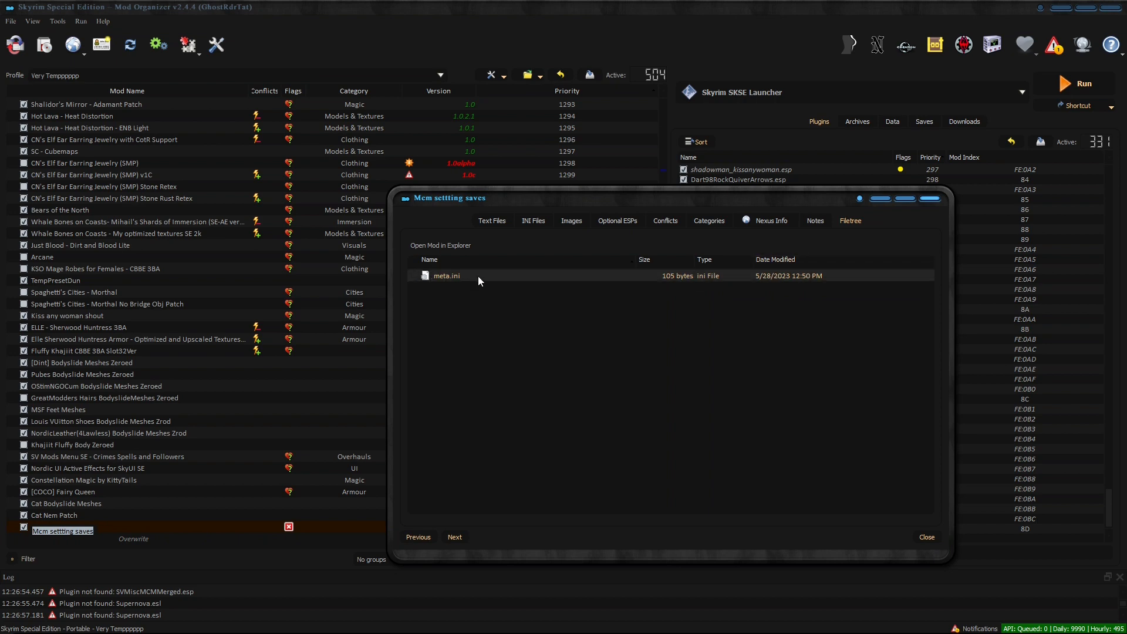
pyautogui.click(931, 200)
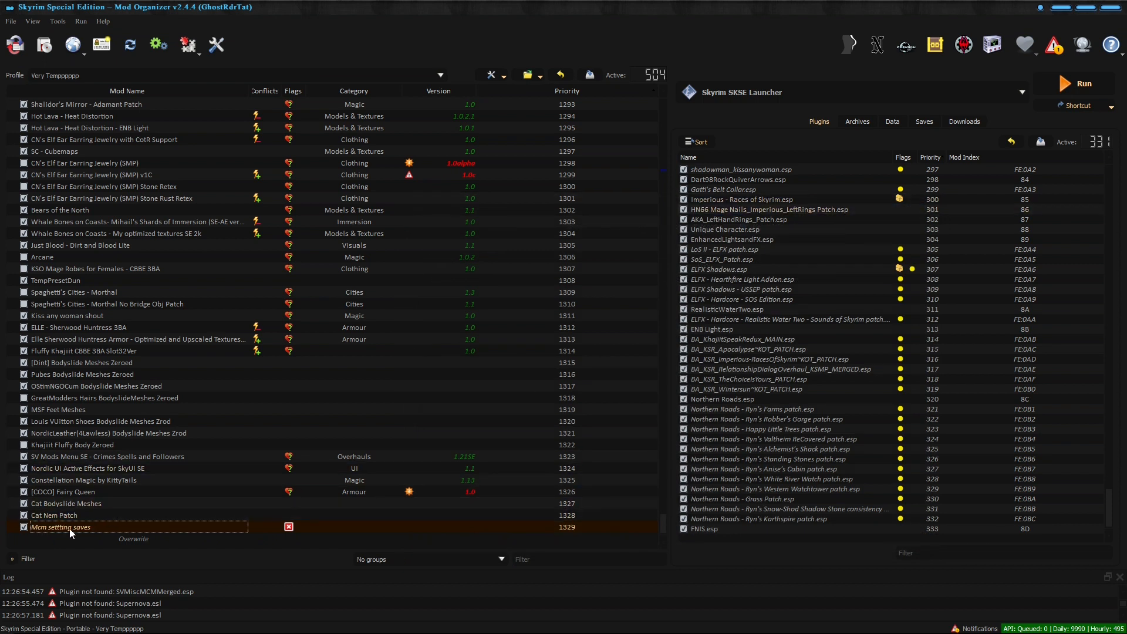
pyautogui.doubleClick(134, 539)
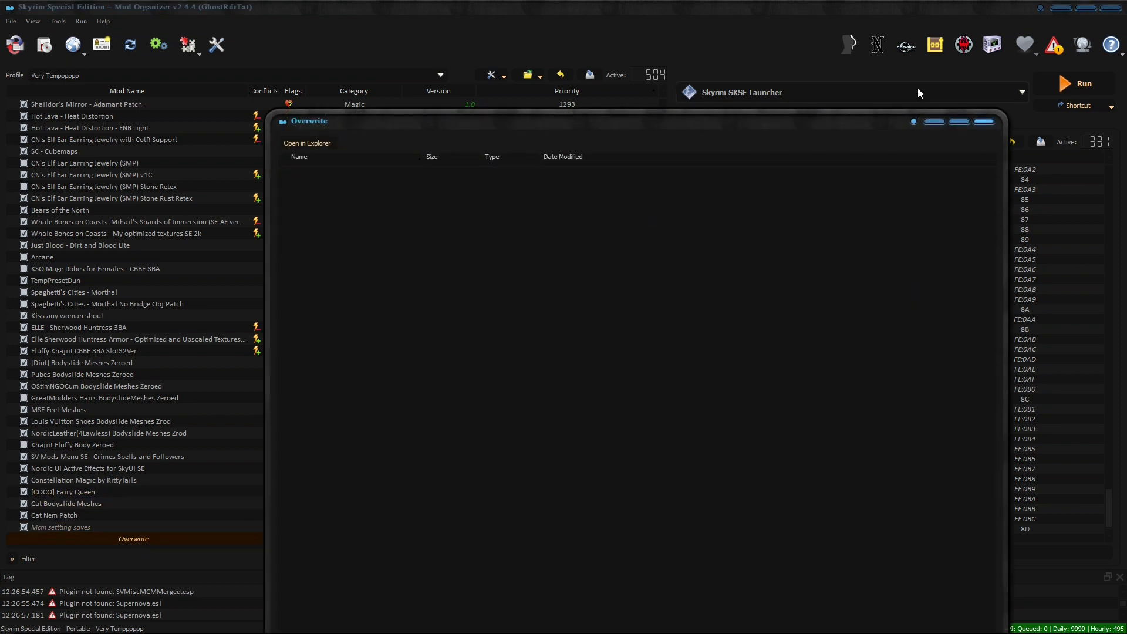
pyautogui.click(991, 123)
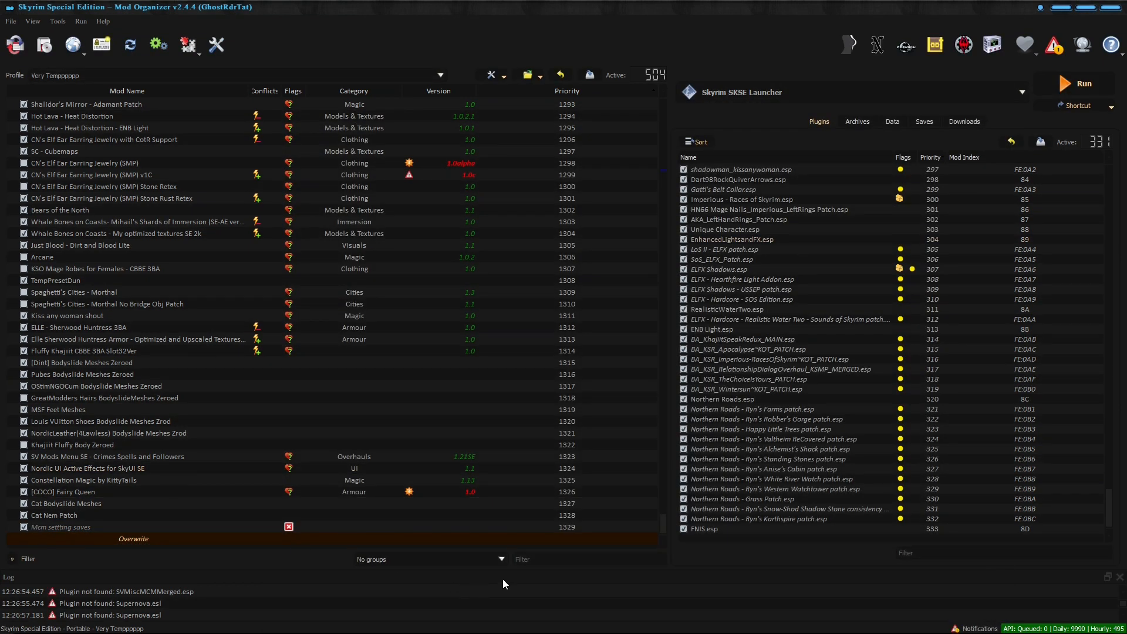
# Filter the mod list by the text "mcm".
pyautogui.click(555, 555)
pyautogui.write('mcmc')
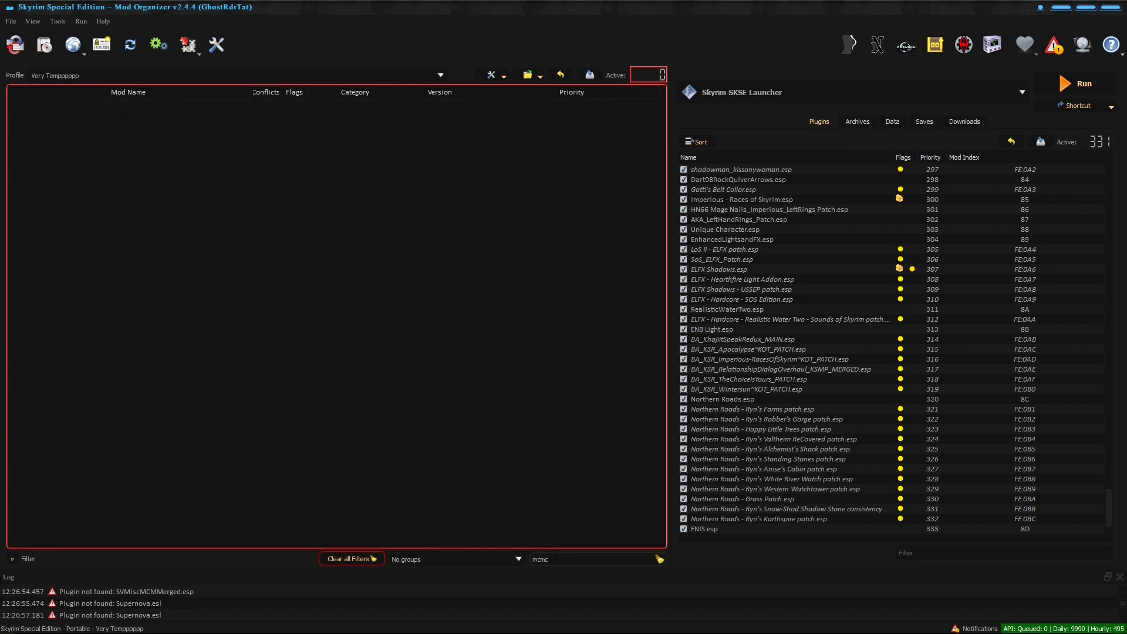
pyautogui.press('BackSpace')
pyautogui.press('BackSpace')
pyautogui.write('m')
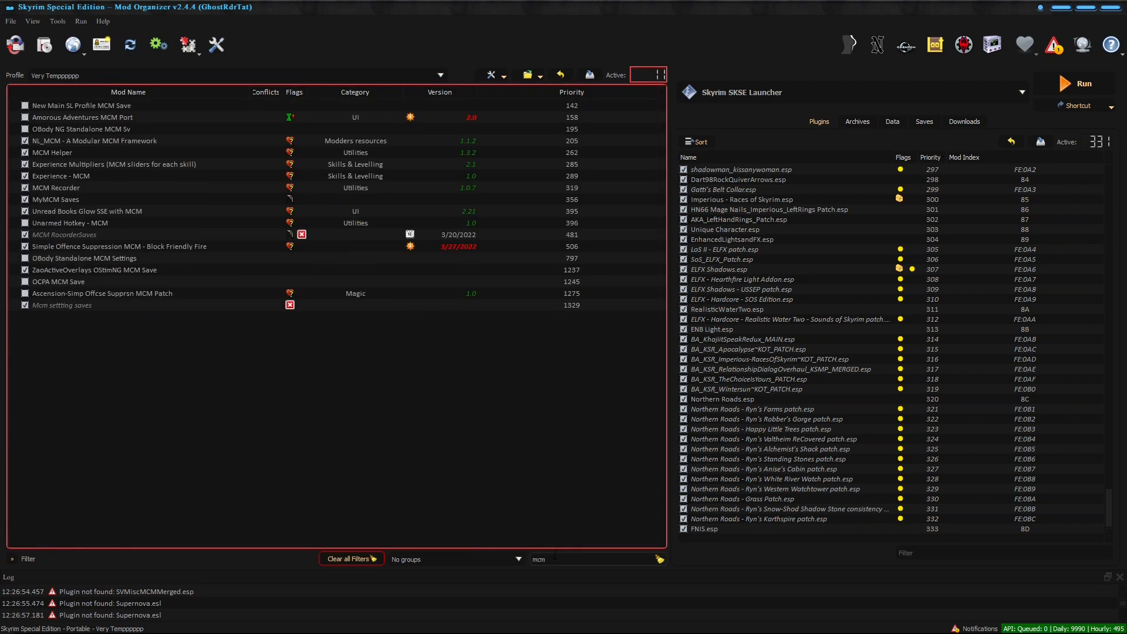
# Examine the top-level folders of the MyMCM Saves mod, including SunHelm, and close its information window.
pyautogui.doubleClick(63, 202)
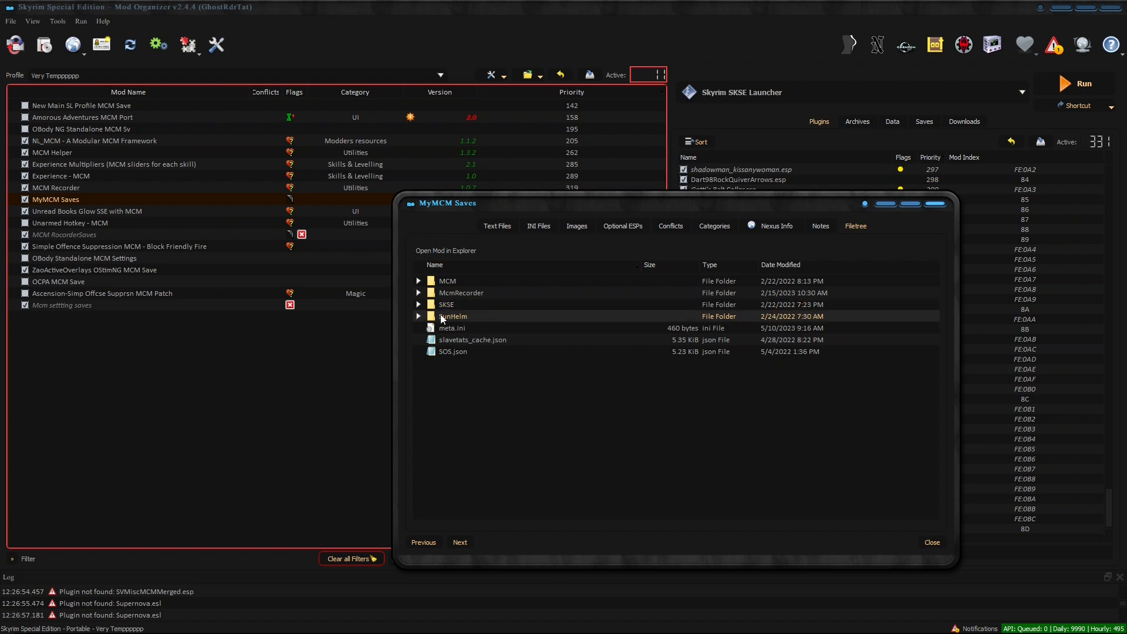
pyautogui.moveTo(461, 317)
pyautogui.mouseDown()
pyautogui.moveTo(85, 309)
pyautogui.moveTo(463, 317)
pyautogui.mouseUp()
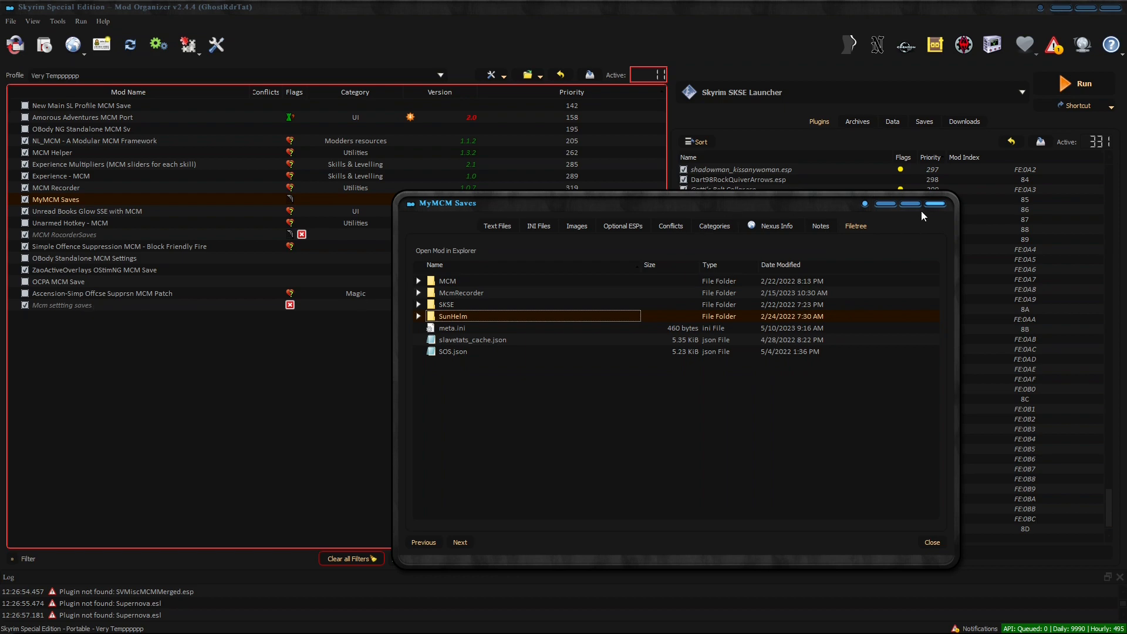
pyautogui.press('Escape')
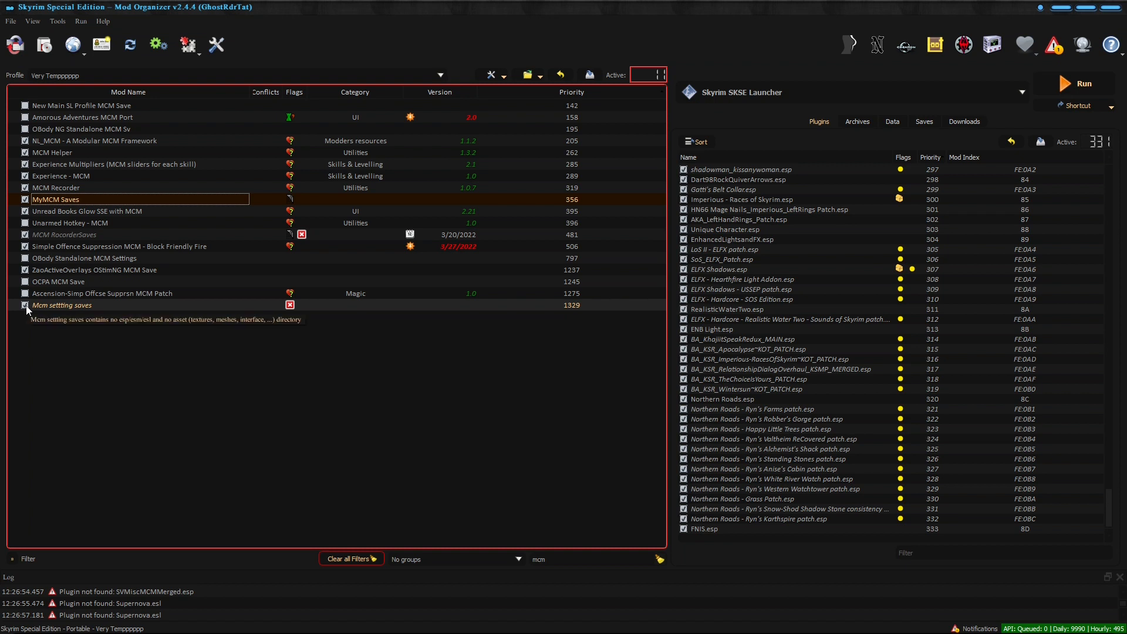
# Create a backup of the Mcm settting saves mod and remove that backup from the mod list.
pyautogui.rightClick(55, 309)
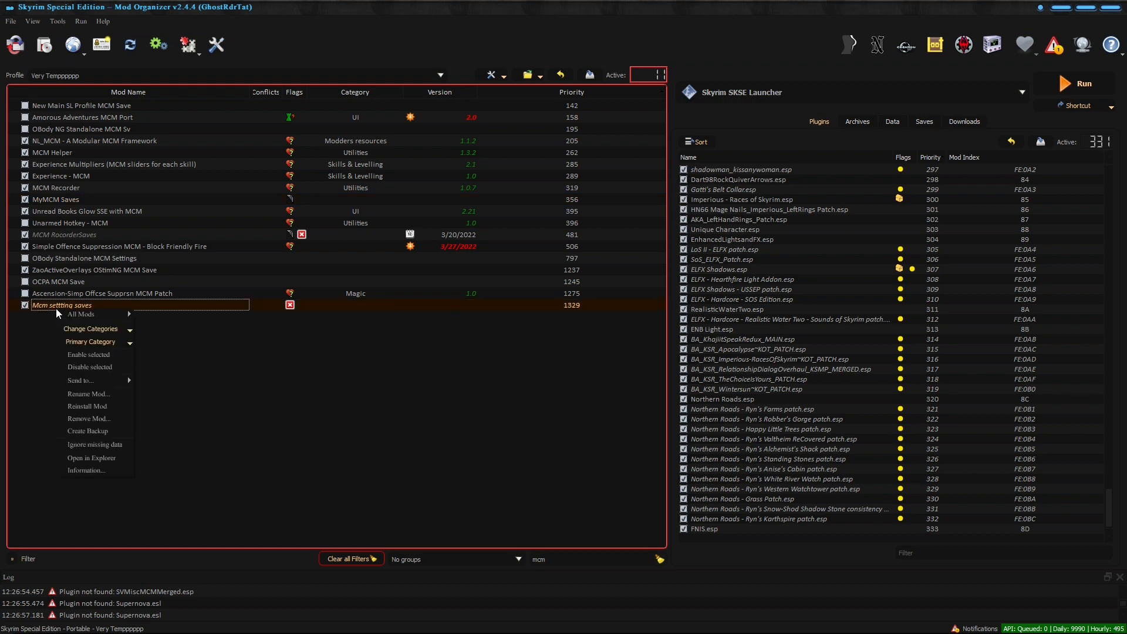
pyautogui.click(94, 430)
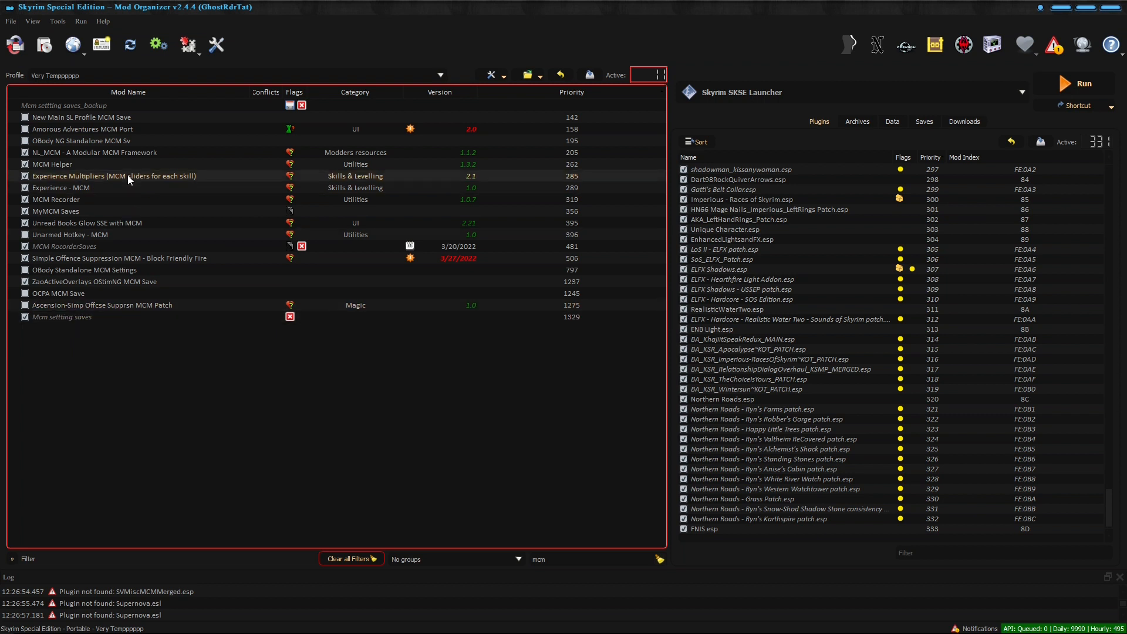
pyautogui.rightClick(86, 109)
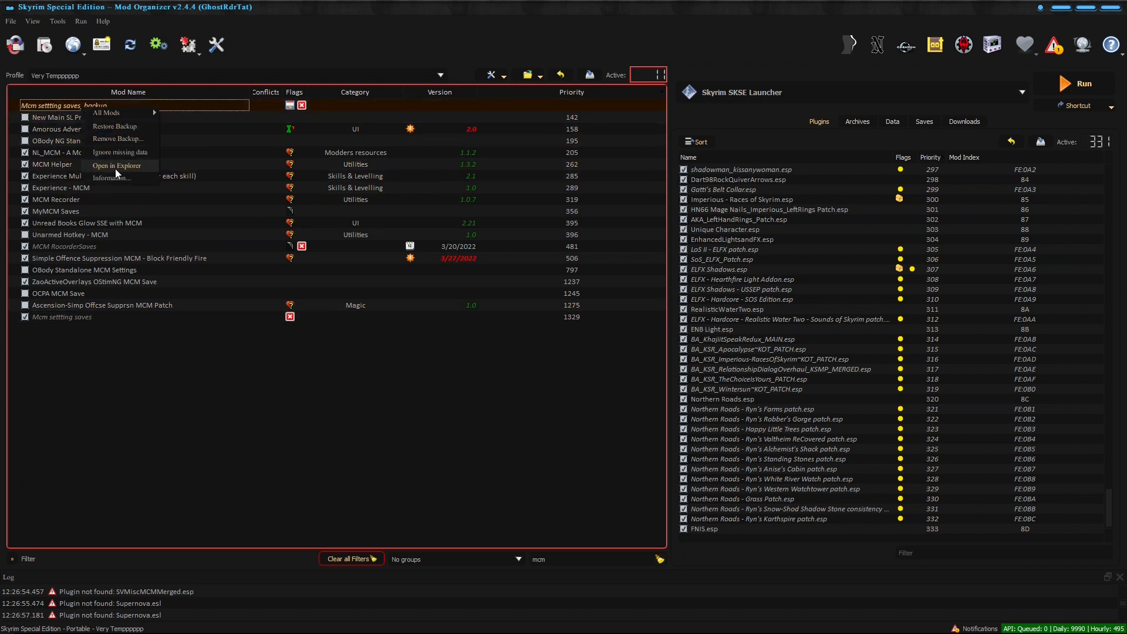
pyautogui.click(57, 108)
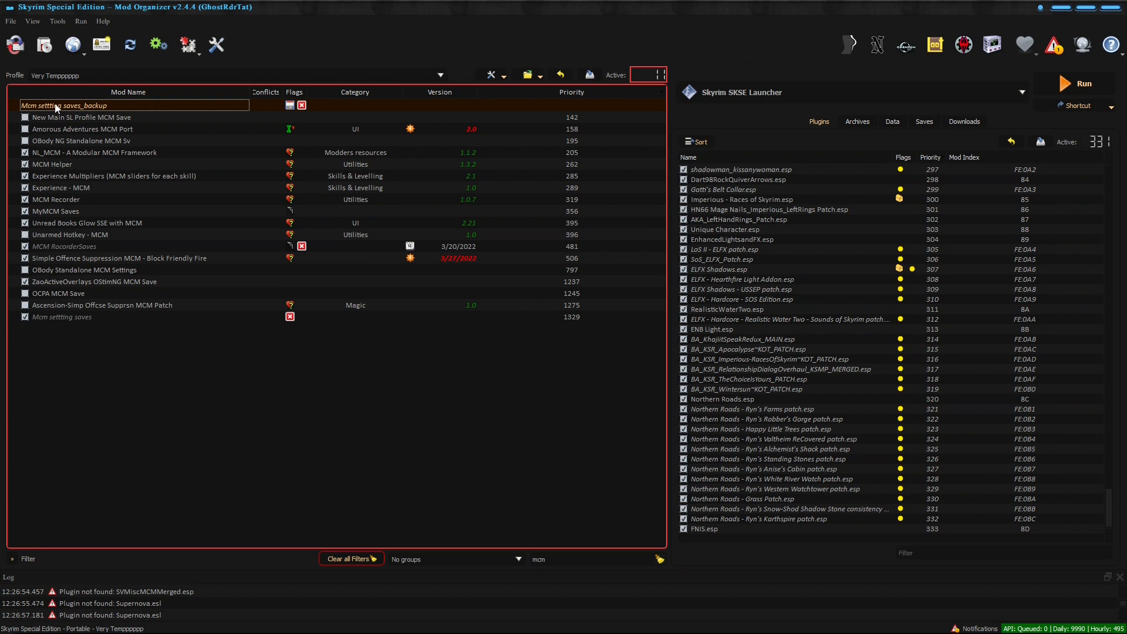
pyautogui.rightClick(181, 108)
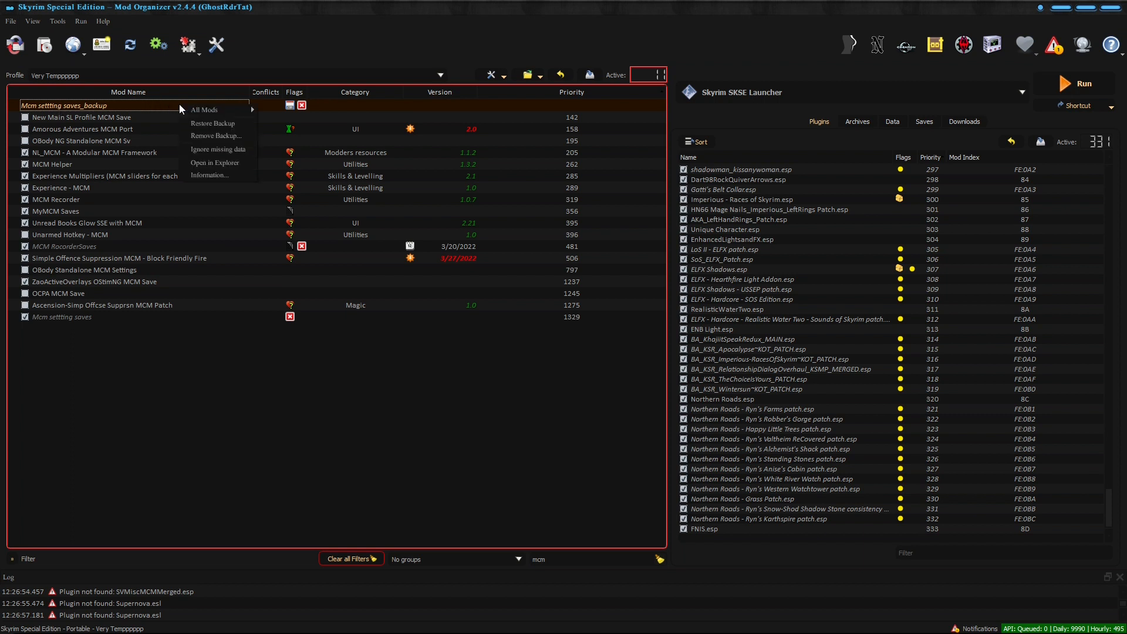
pyautogui.click(234, 136)
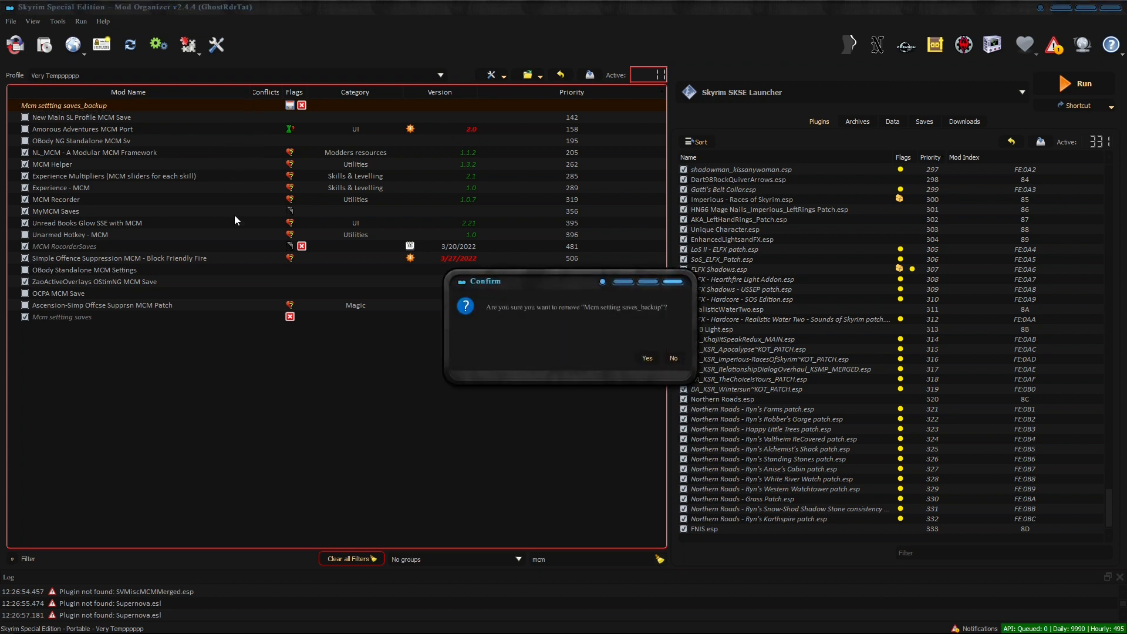
pyautogui.click(647, 360)
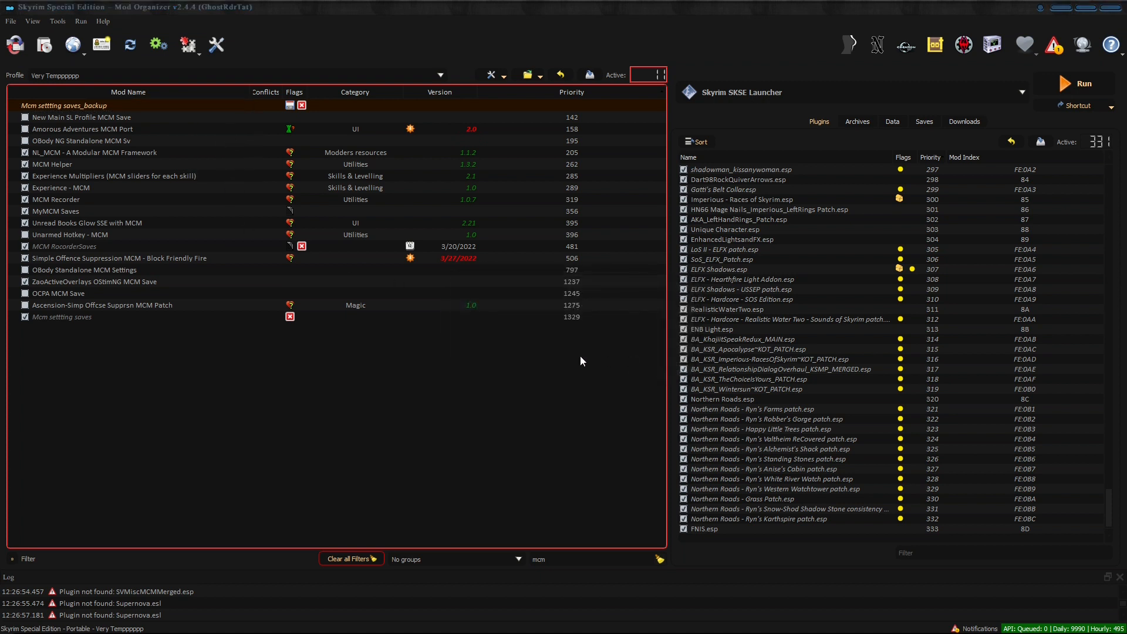
# Remove the Mcm settting saves mod from the mod list.
pyautogui.rightClick(80, 306)
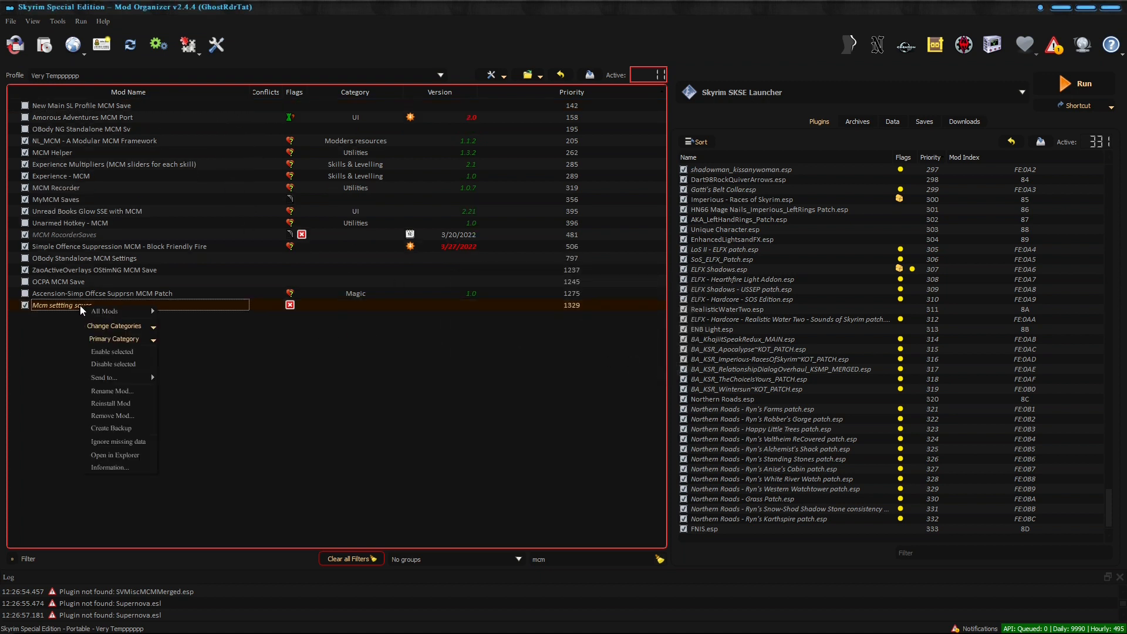
pyautogui.click(124, 415)
pyautogui.click(628, 356)
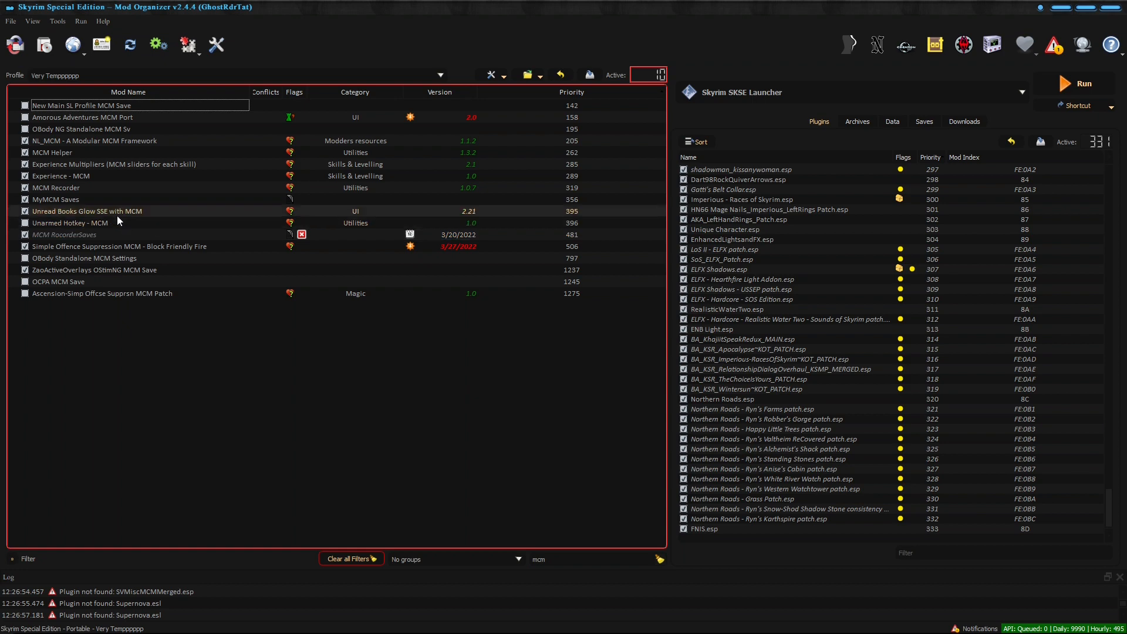
# Examine the saved settings files in the SKSE Plugins, McmRecorder and MCM Settings folders of the MyMCM Saves mod.
pyautogui.doubleClick(73, 200)
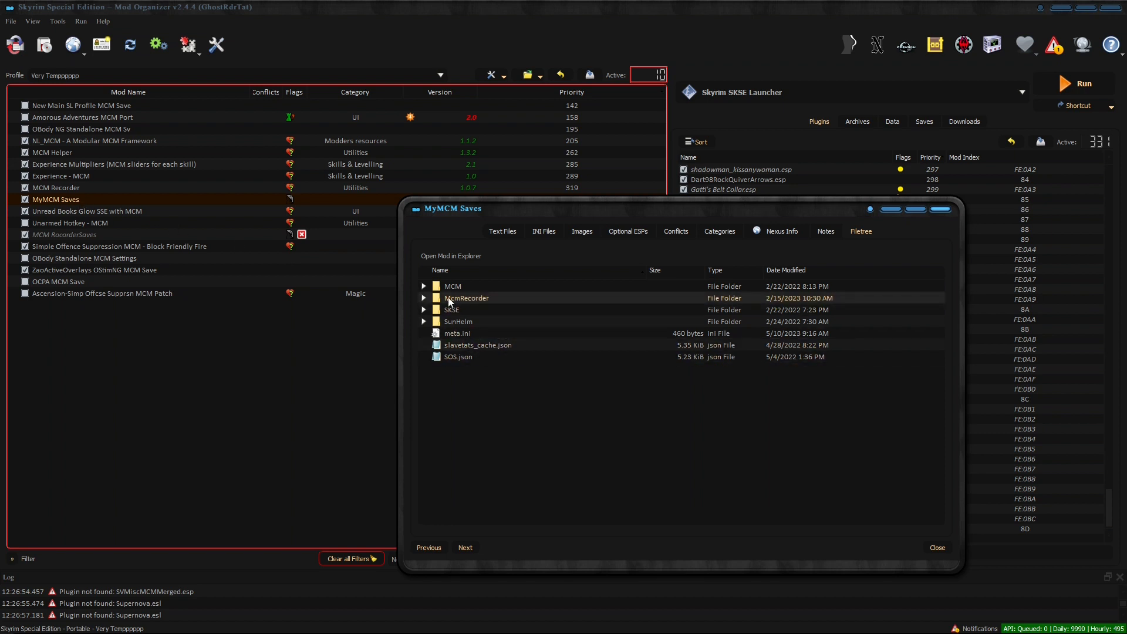
pyautogui.click(424, 309)
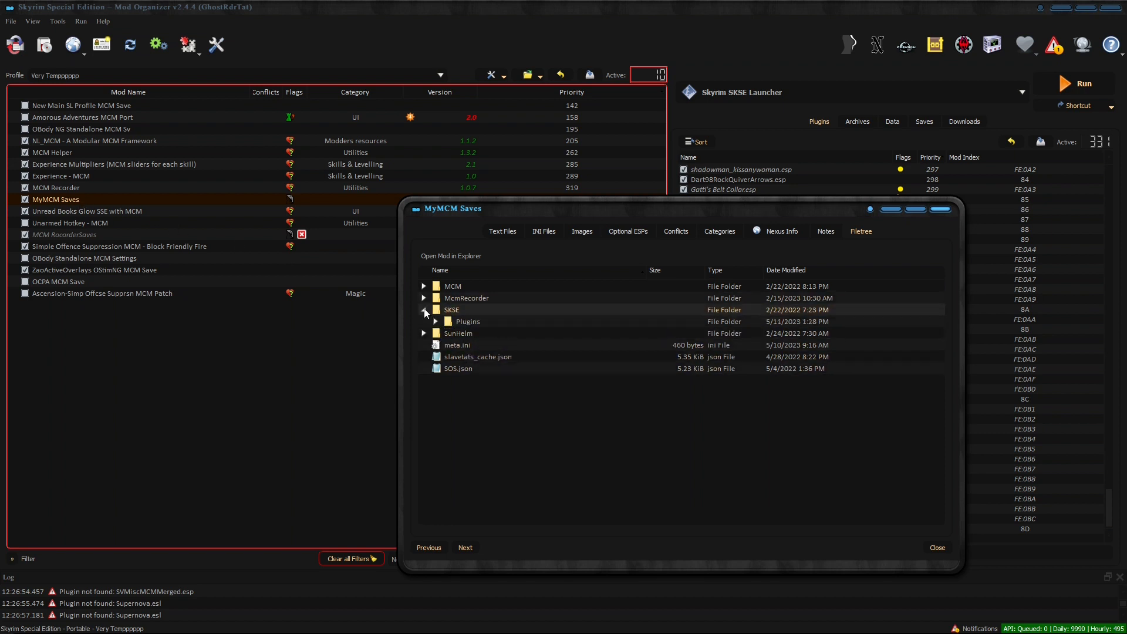
pyautogui.click(436, 321)
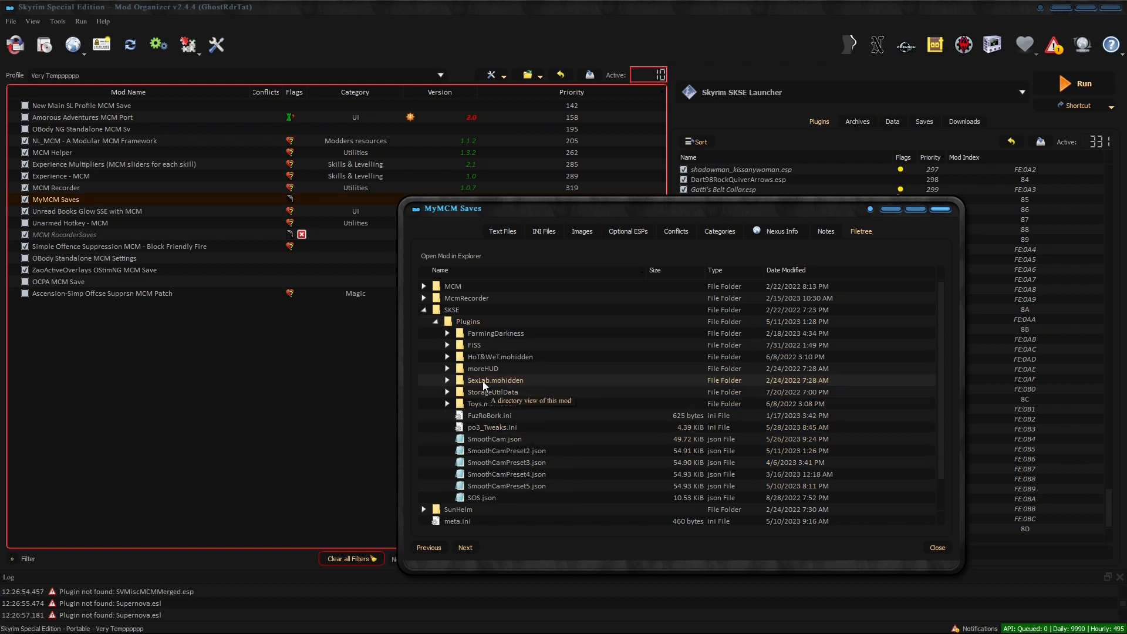
pyautogui.click(448, 346)
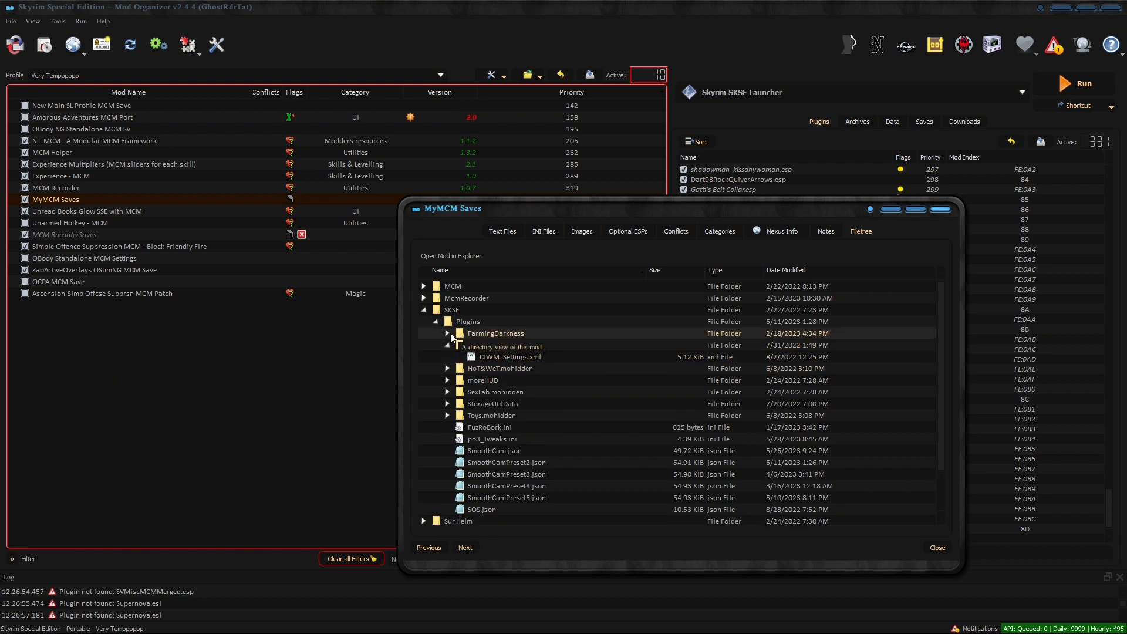
pyautogui.click(424, 310)
pyautogui.click(424, 298)
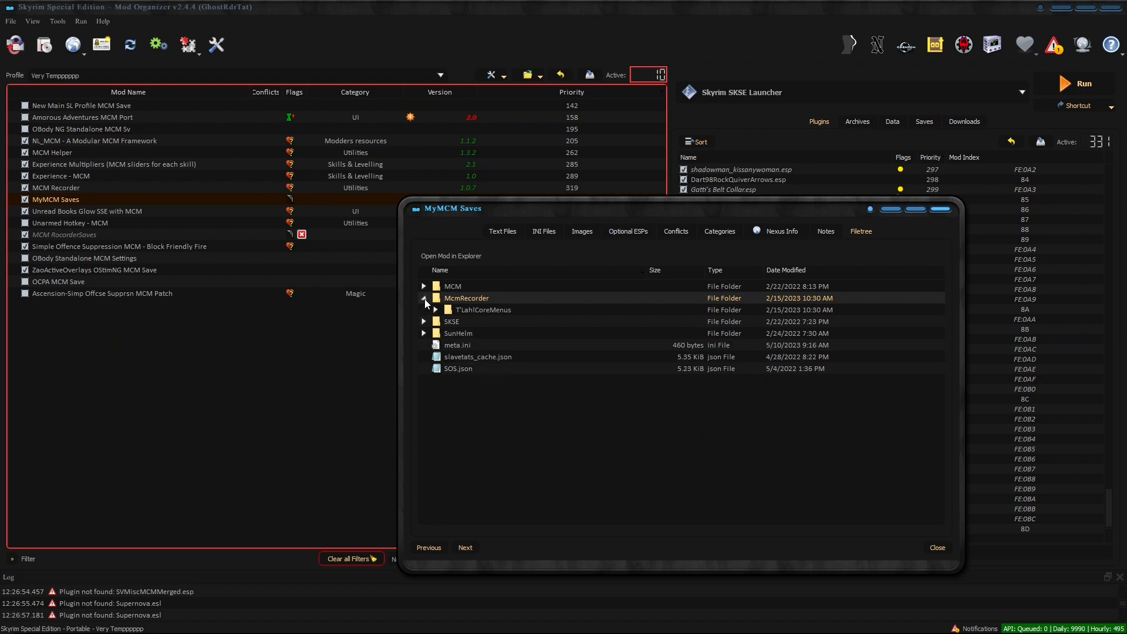
pyautogui.click(436, 310)
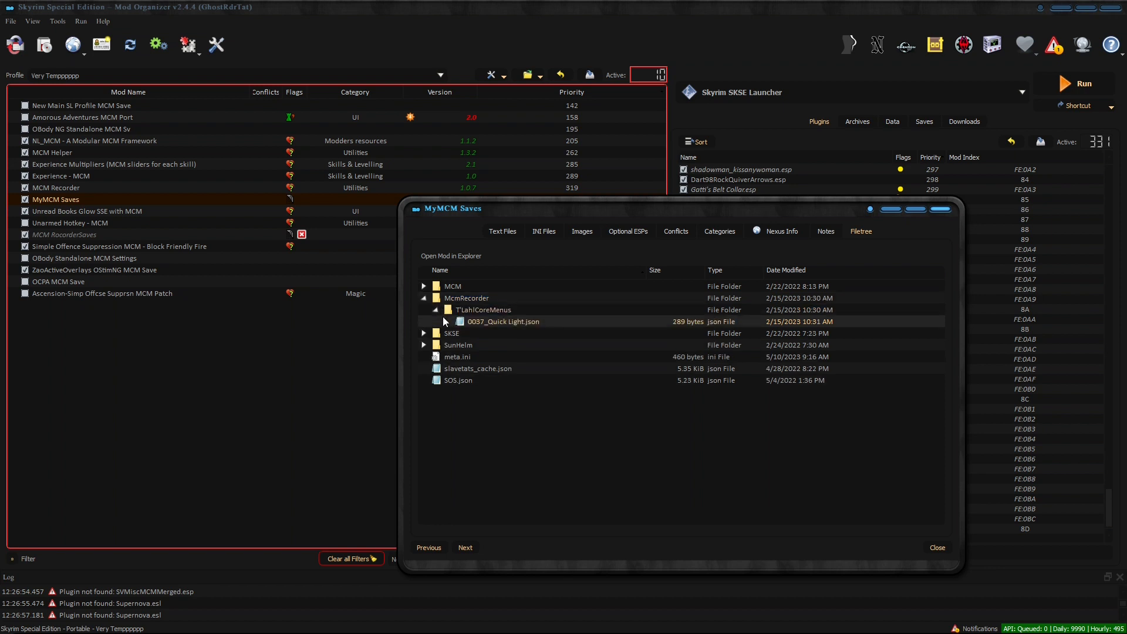
pyautogui.click(424, 298)
pyautogui.click(424, 286)
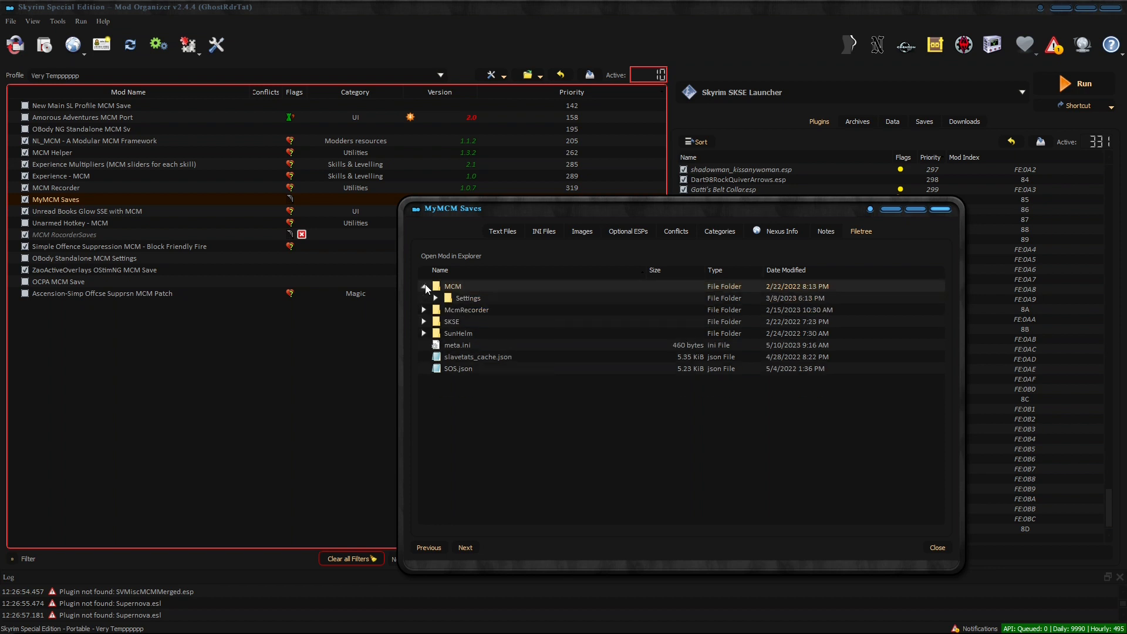
pyautogui.click(435, 298)
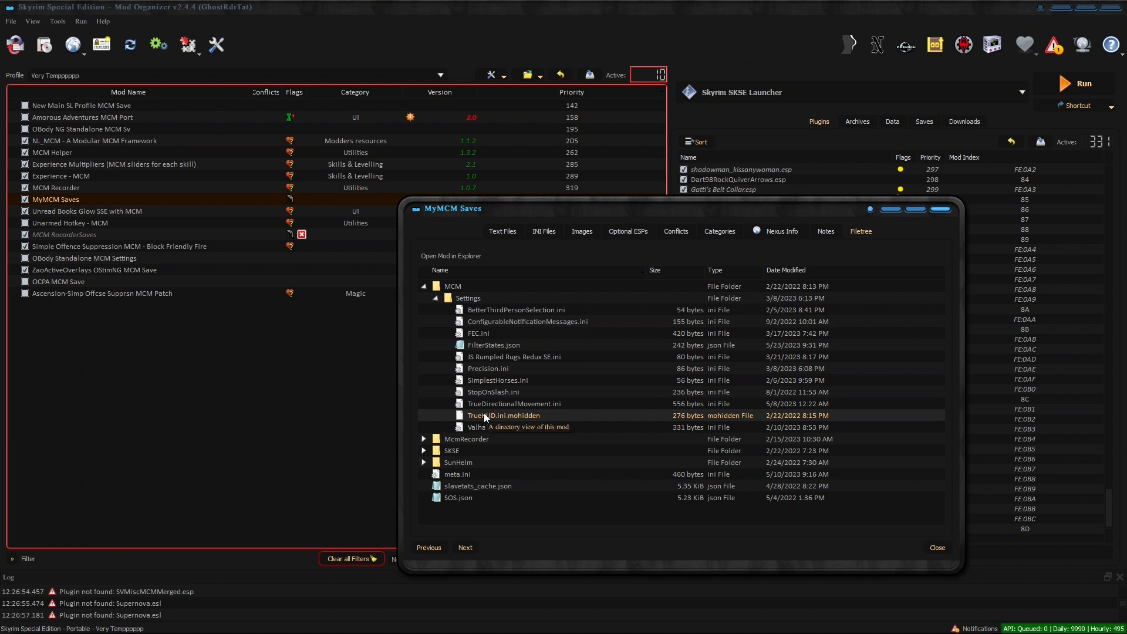
# Close the MyMCM Saves information window, filter the mod list by "true" and select TrueHUD - HUD Additions v 1.1.6.
pyautogui.click(940, 209)
pyautogui.click(581, 557)
pyautogui.press('BackSpace')
pyautogui.press('BackSpace')
pyautogui.press('BackSpace')
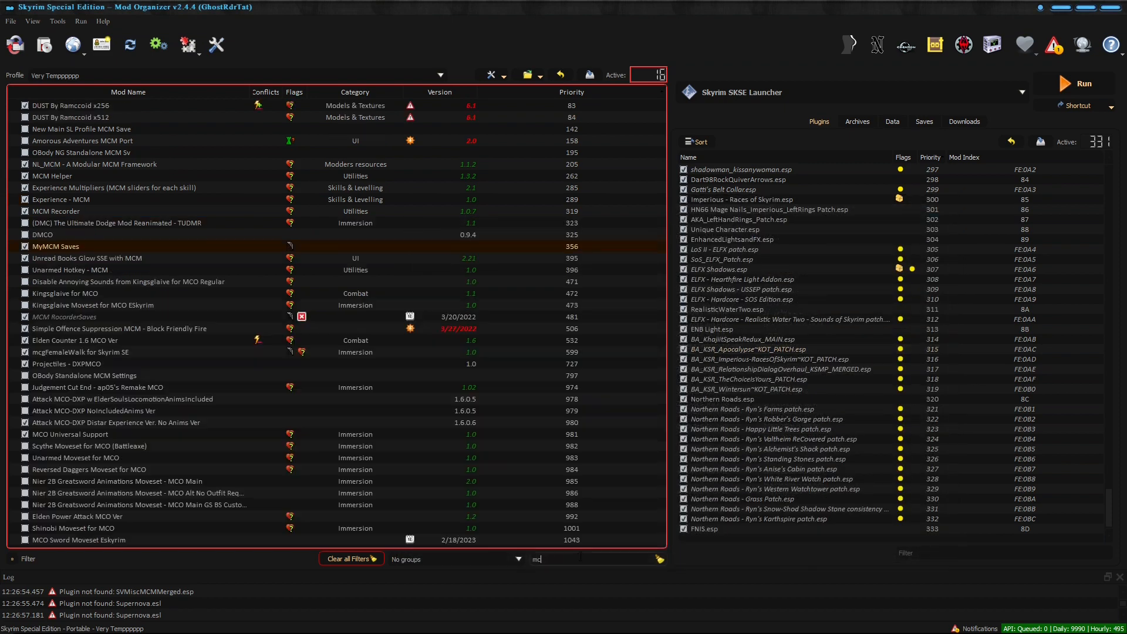
pyautogui.write('true')
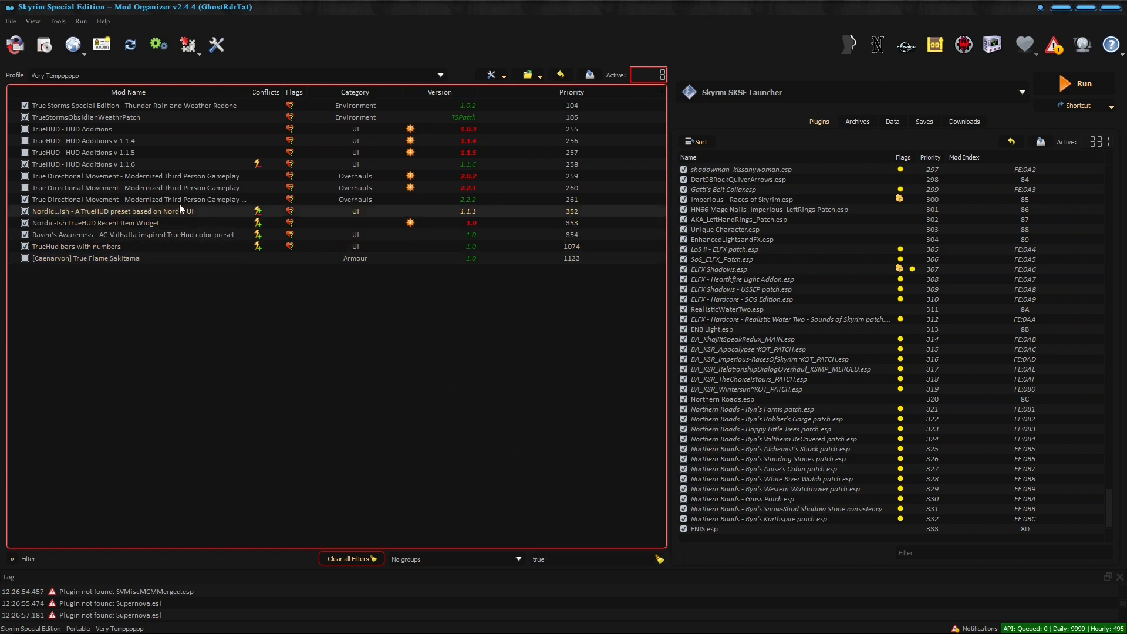
pyautogui.click(101, 165)
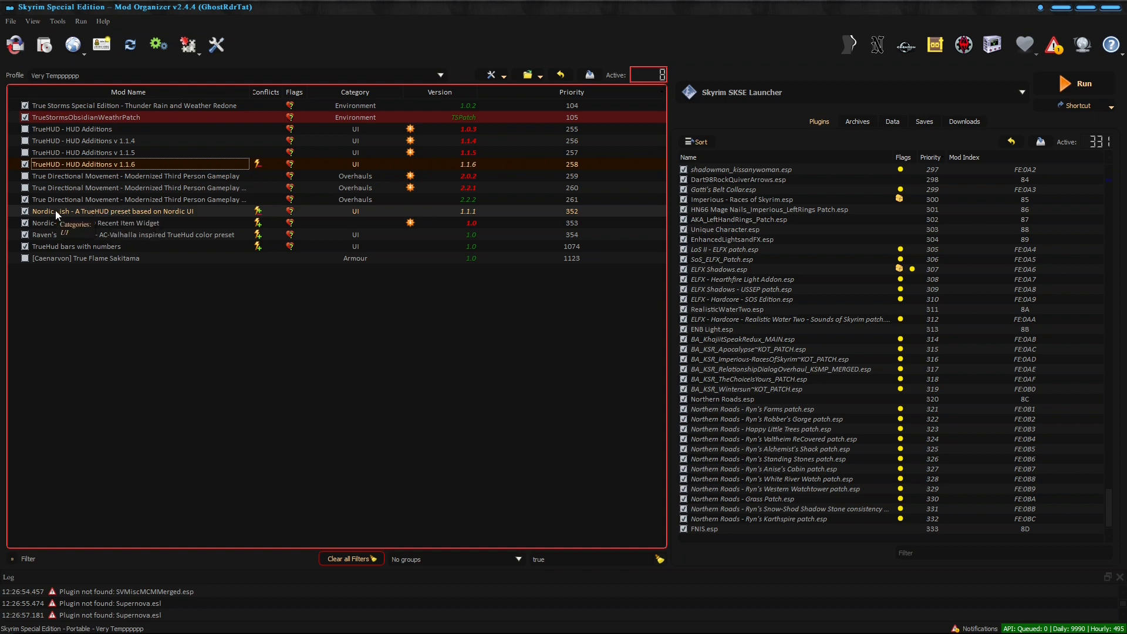
# Examine the MCM Settings folder of the Nordic UI-based TrueHUD preset mod for its TrueHUD.ini file, and close the information window.
pyautogui.doubleClick(120, 209)
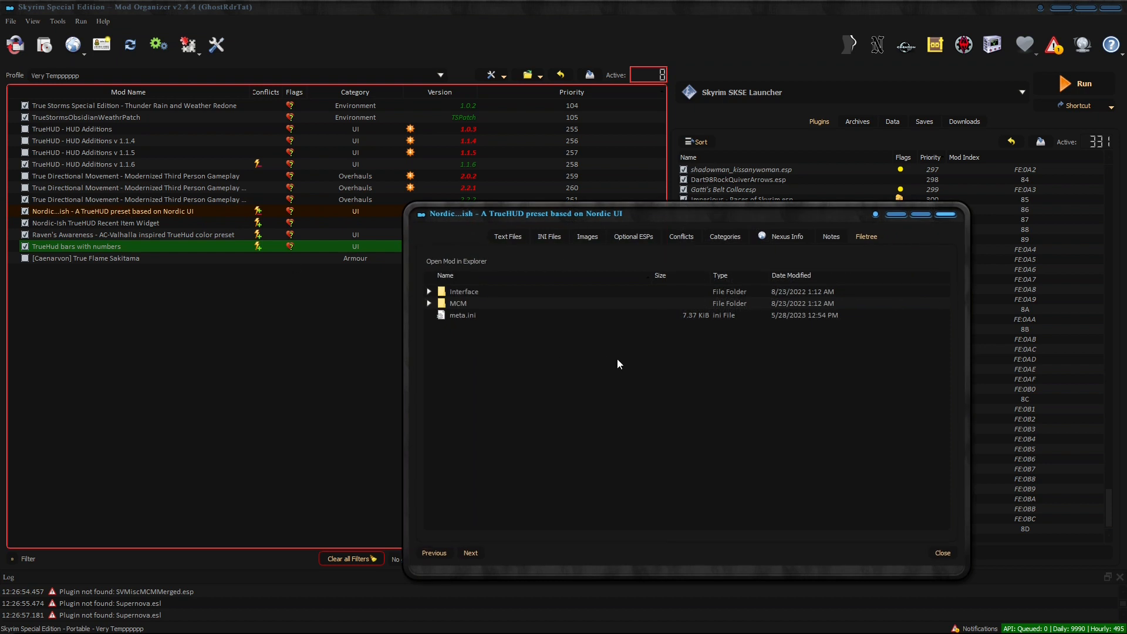
pyautogui.click(429, 303)
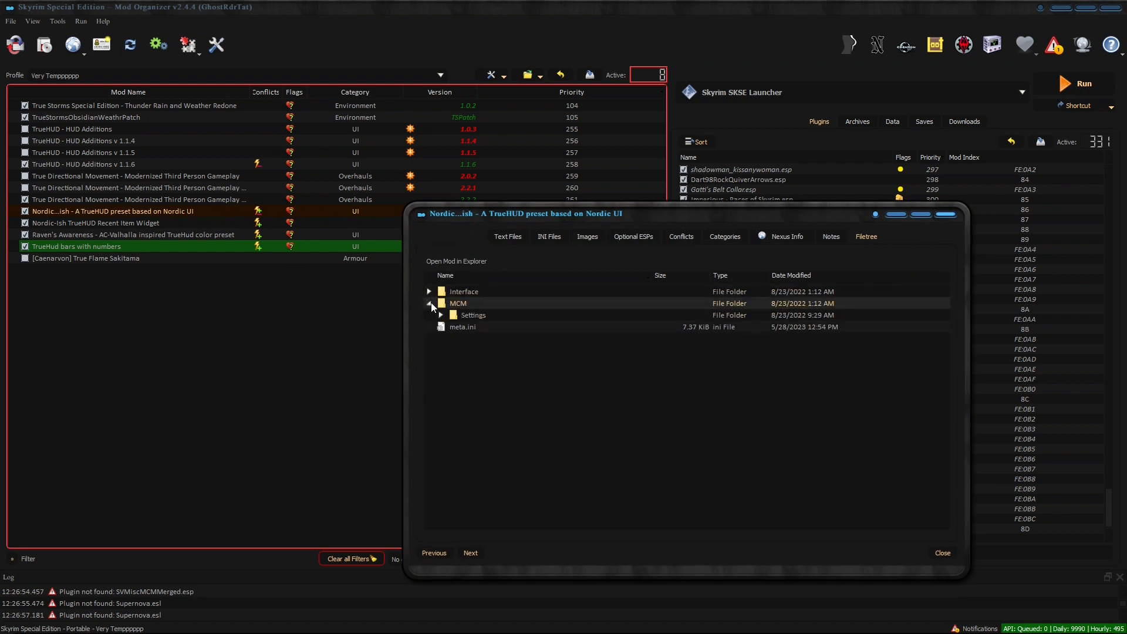
pyautogui.click(441, 315)
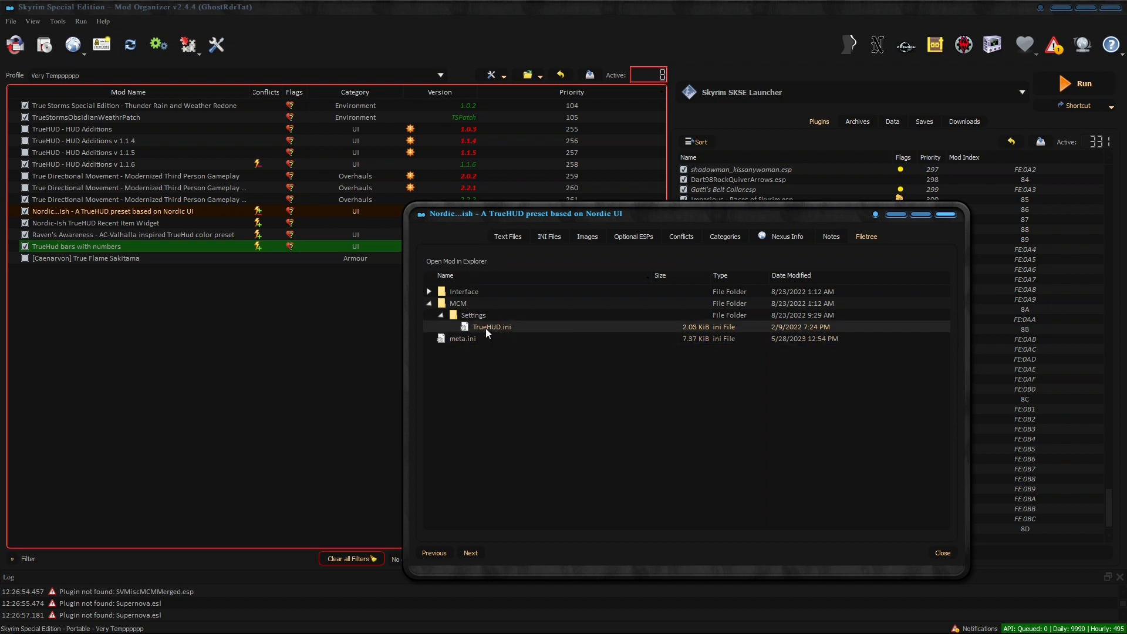
pyautogui.click(945, 214)
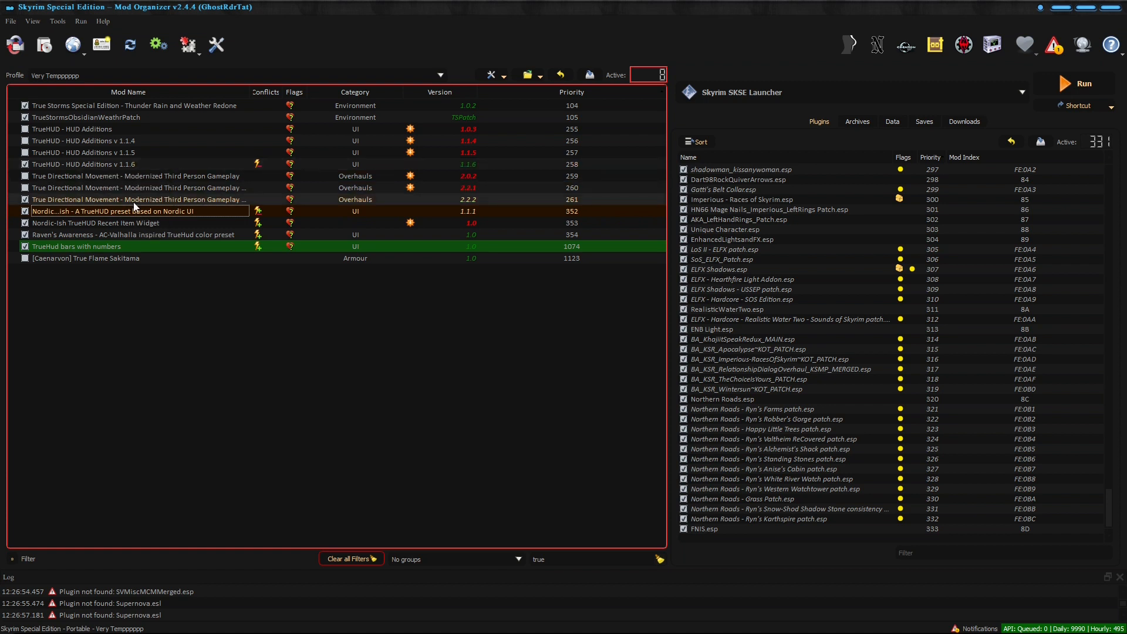
# Examine the file conflicts of the TrueHUD - HUD Additions v 1.1.6 mod and close its information window.
pyautogui.doubleClick(109, 164)
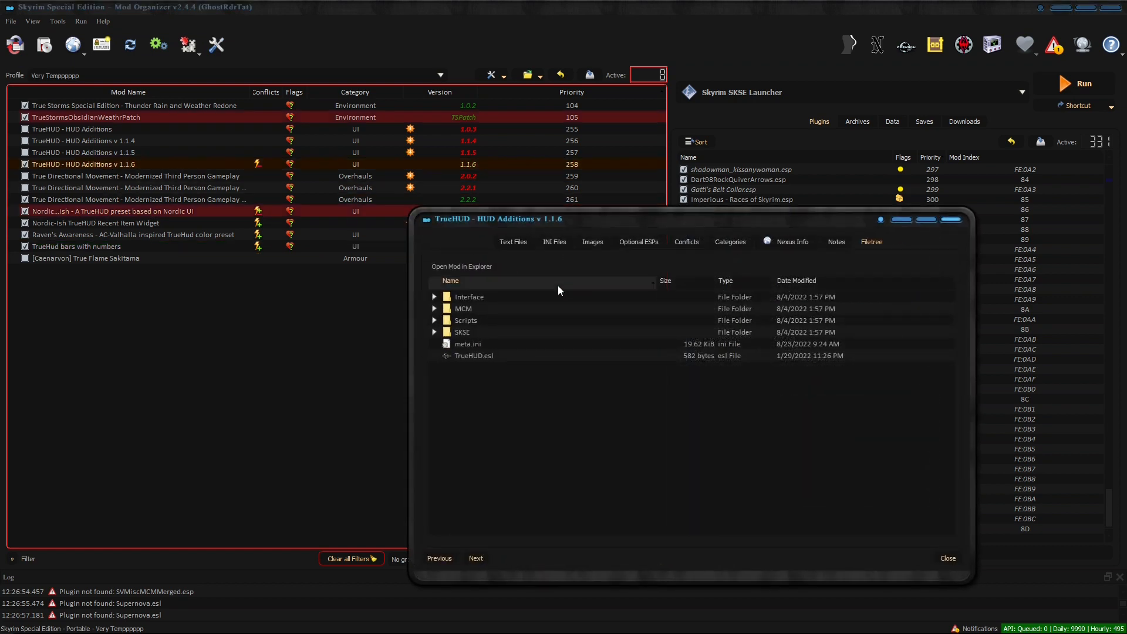
pyautogui.click(687, 242)
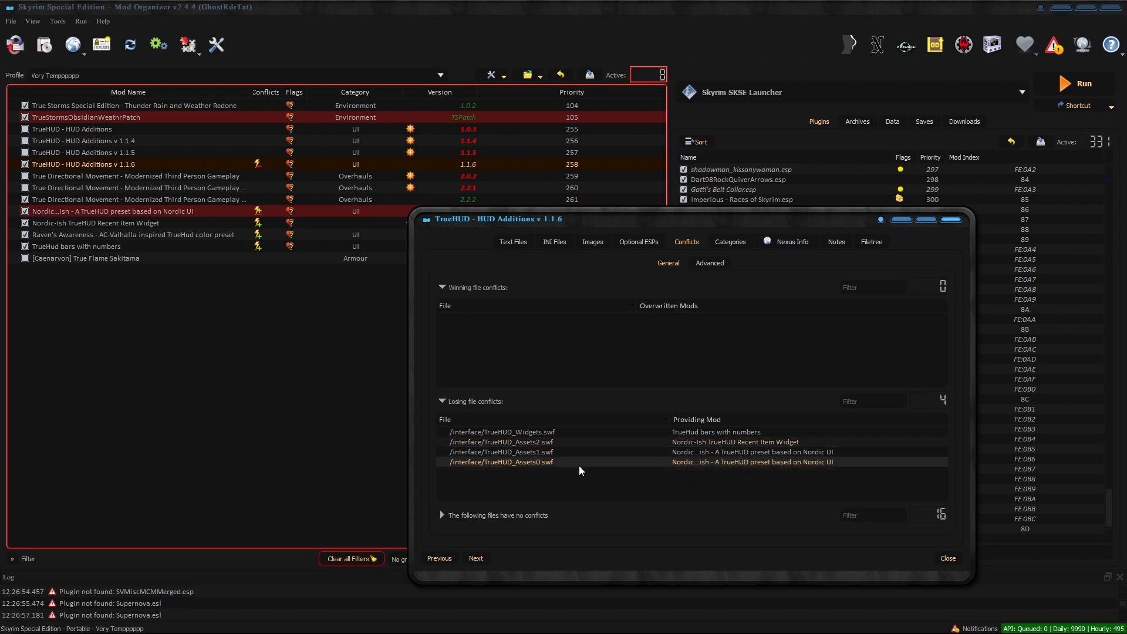
pyautogui.click(951, 219)
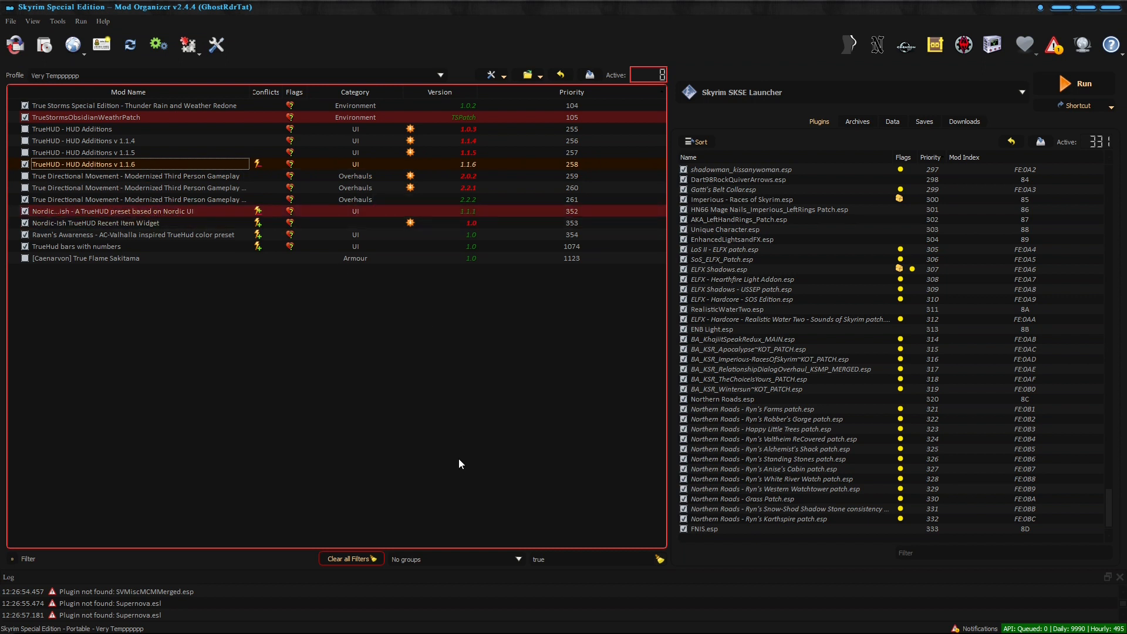
# Clear the name filter so that the full mod list is shown.
pyautogui.click(556, 560)
pyautogui.press('BackSpace')
pyautogui.press('BackSpace')
pyautogui.press('BackSpace')
pyautogui.press('BackSpace')
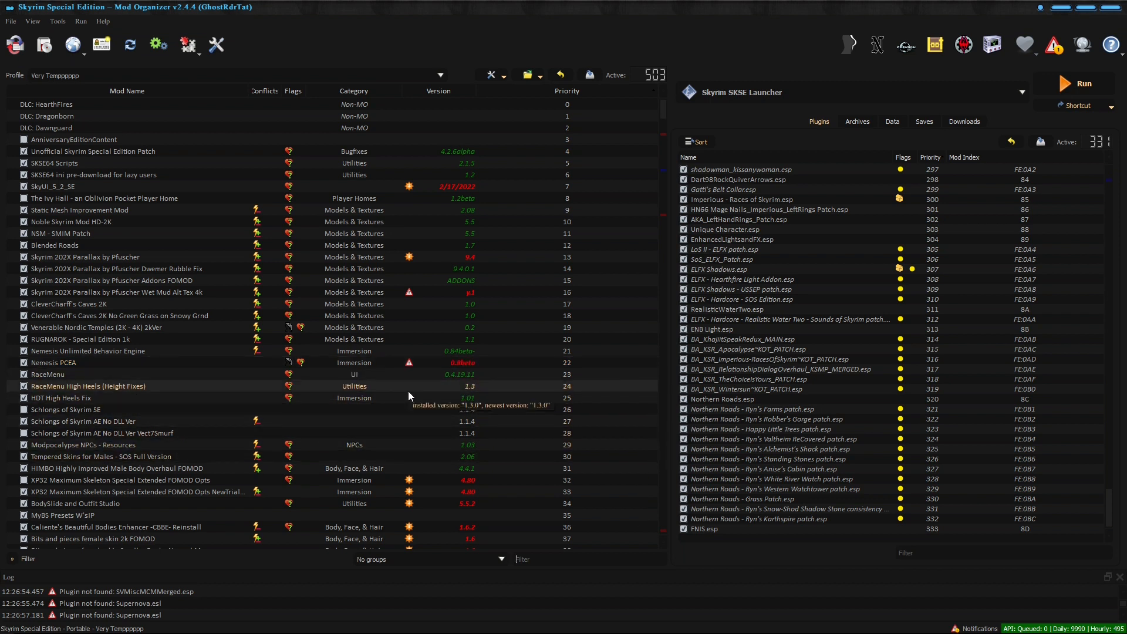
# Endorse the [COCO] Fairy Queen and Nordic UI Active Effects for SkyUI SE mods near the end of the mod list.
pyautogui.scroll(-6, 408, 391)
pyautogui.scroll(-3, 409, 397)
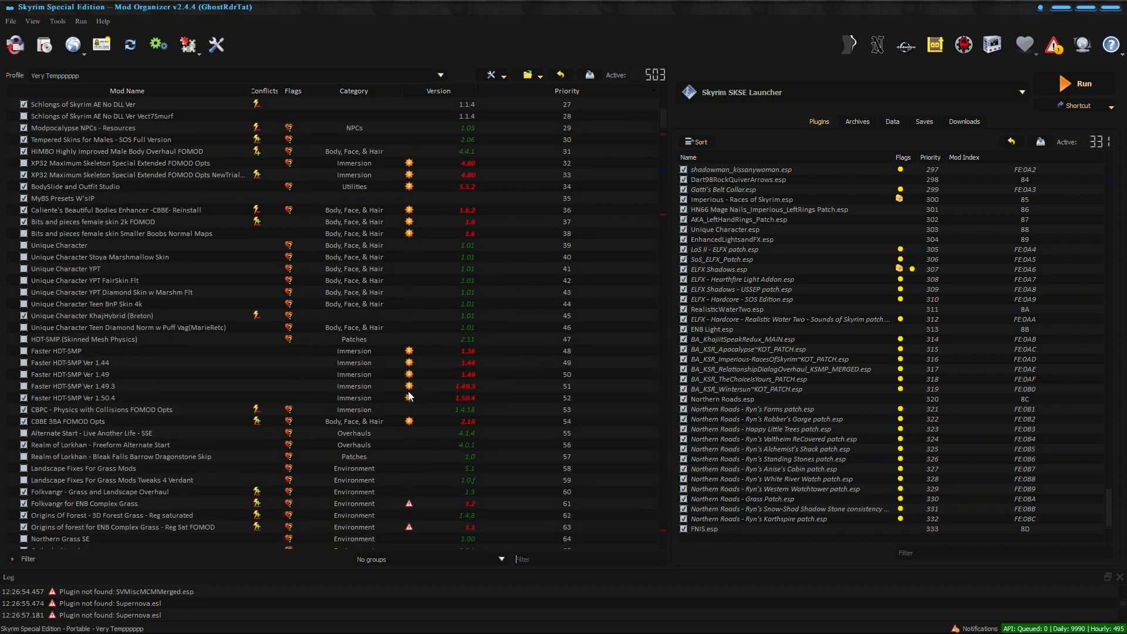
pyautogui.scroll(6, 409, 396)
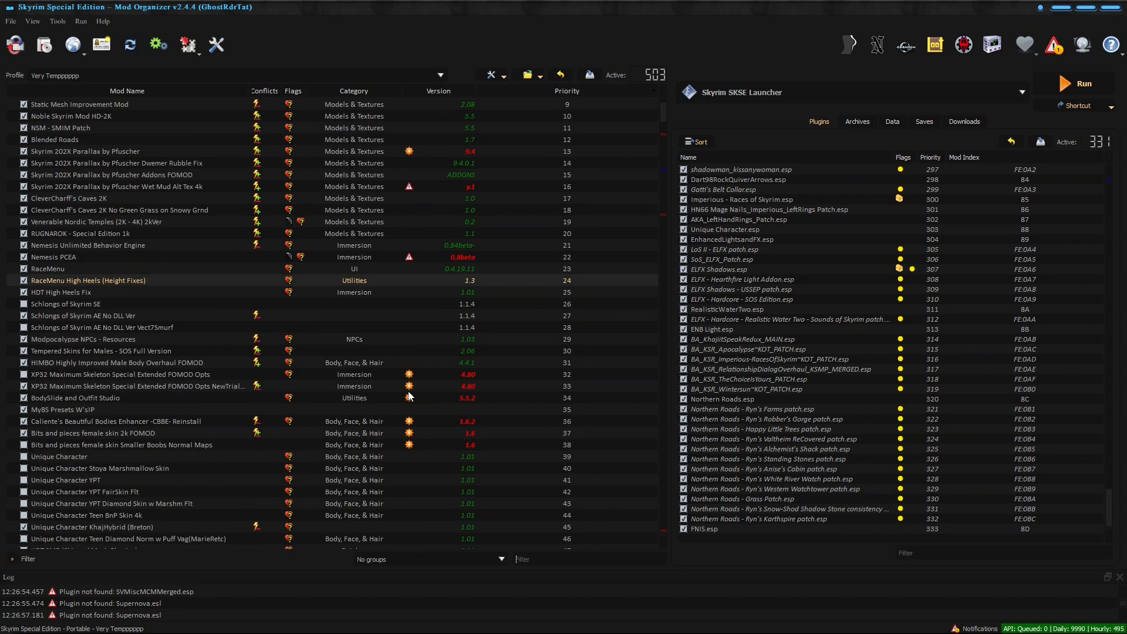
pyautogui.scroll(-13, 330, 425)
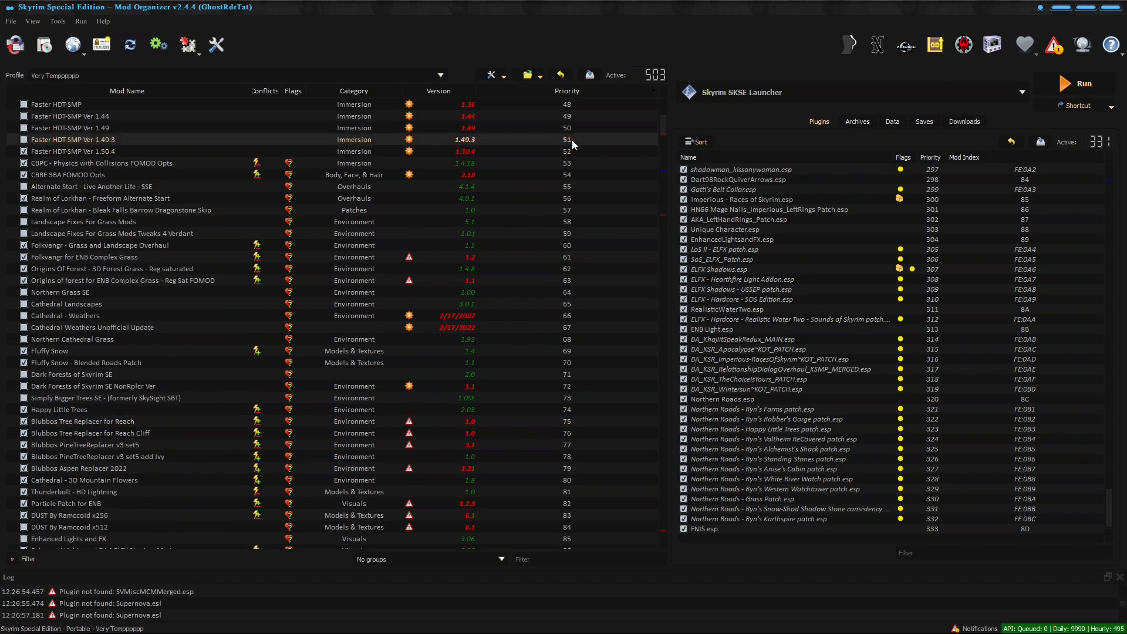
pyautogui.moveTo(665, 127); pyautogui.dragTo(686, 550)
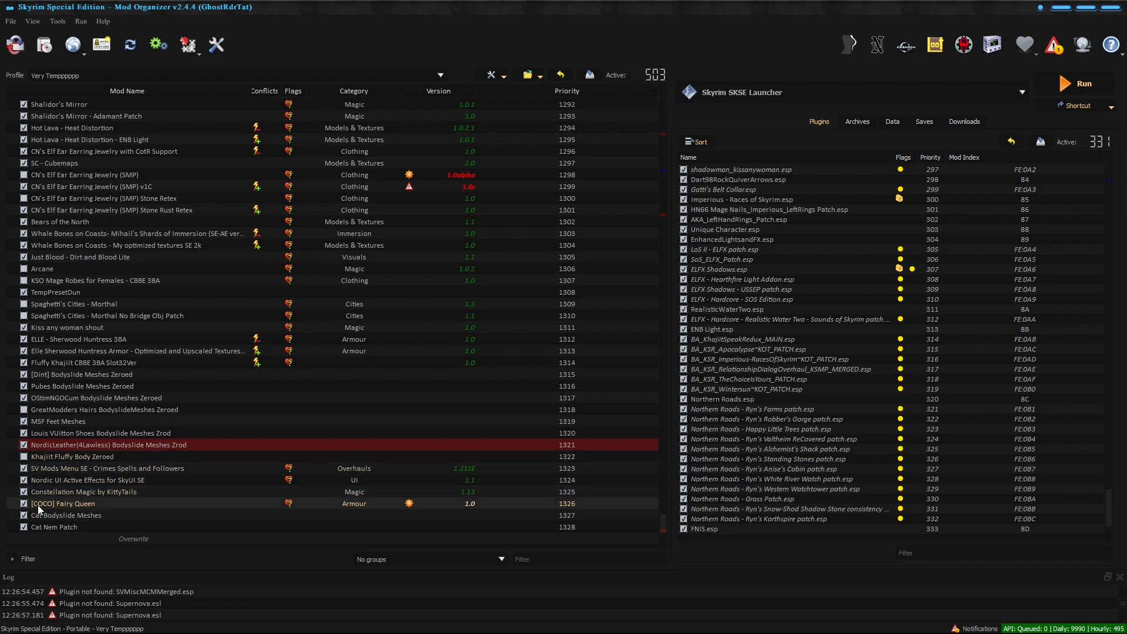
pyautogui.click(289, 502)
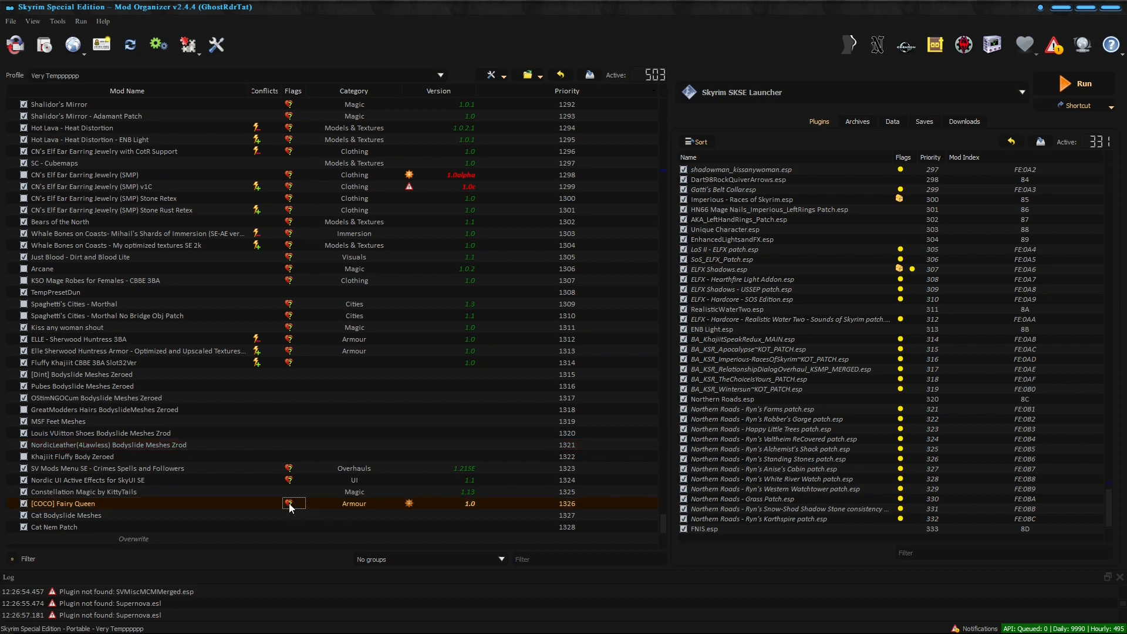
pyautogui.rightClick(290, 506)
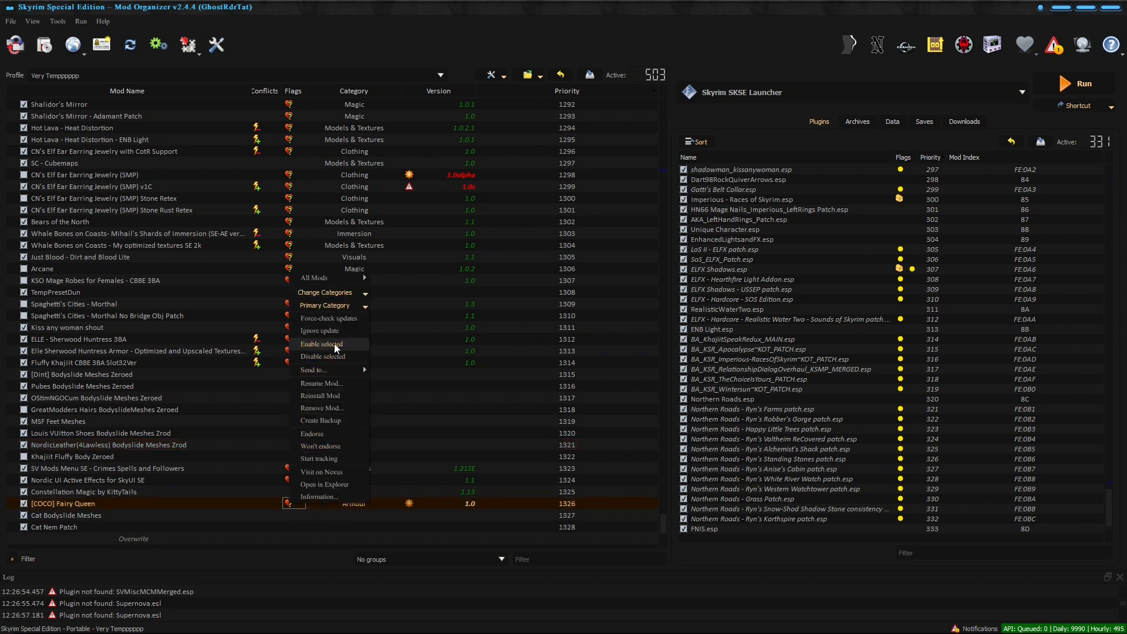
pyautogui.click(323, 434)
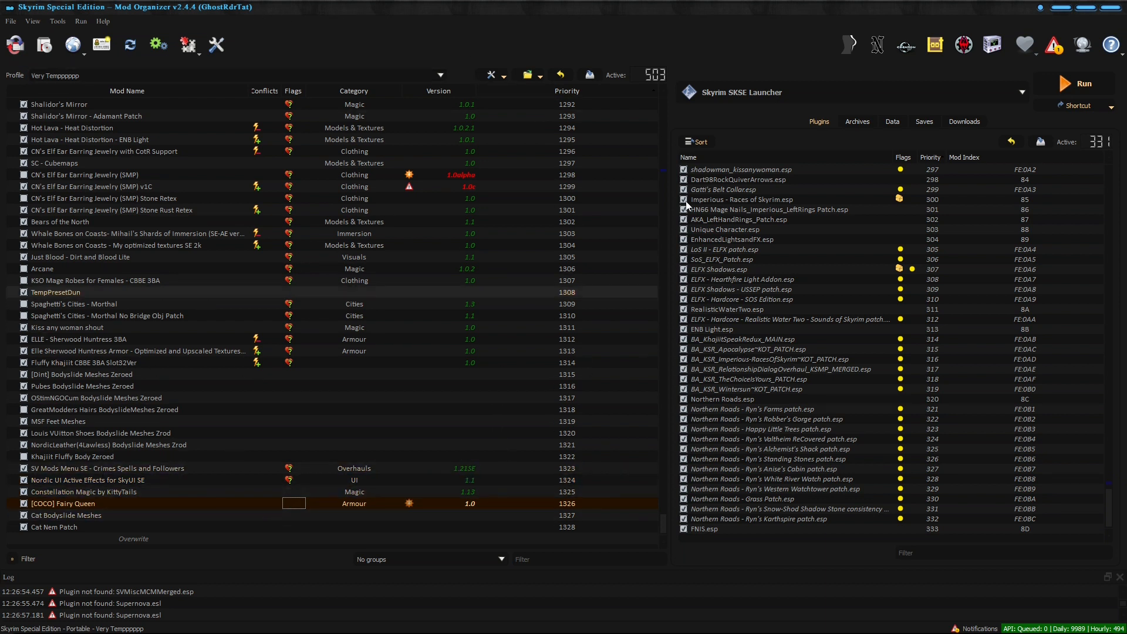
pyautogui.rightClick(291, 481)
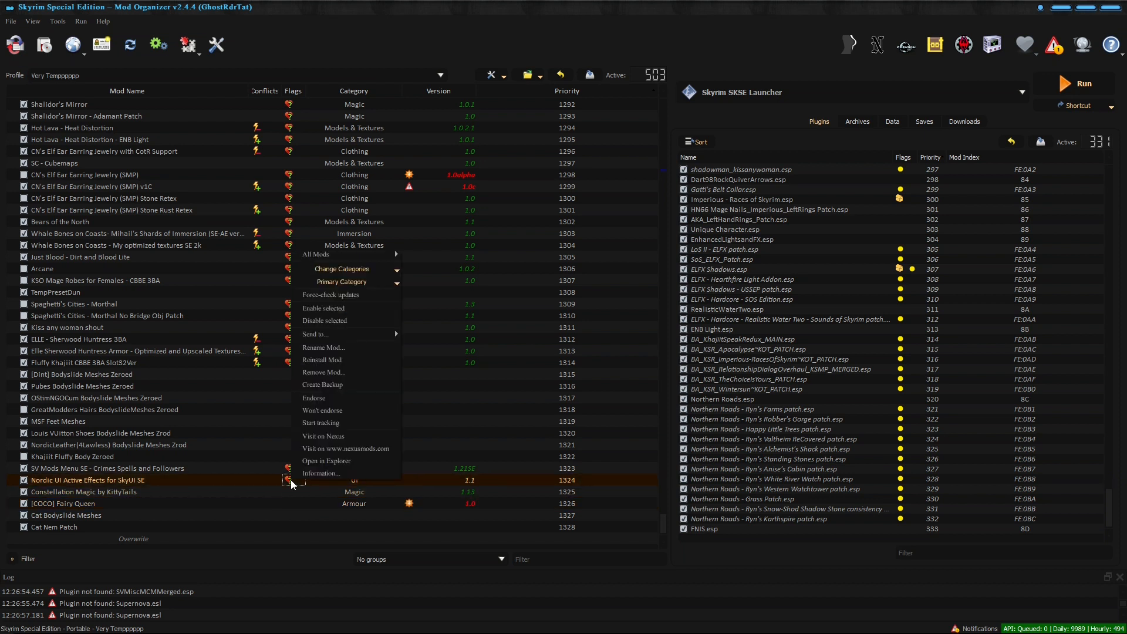
pyautogui.click(332, 399)
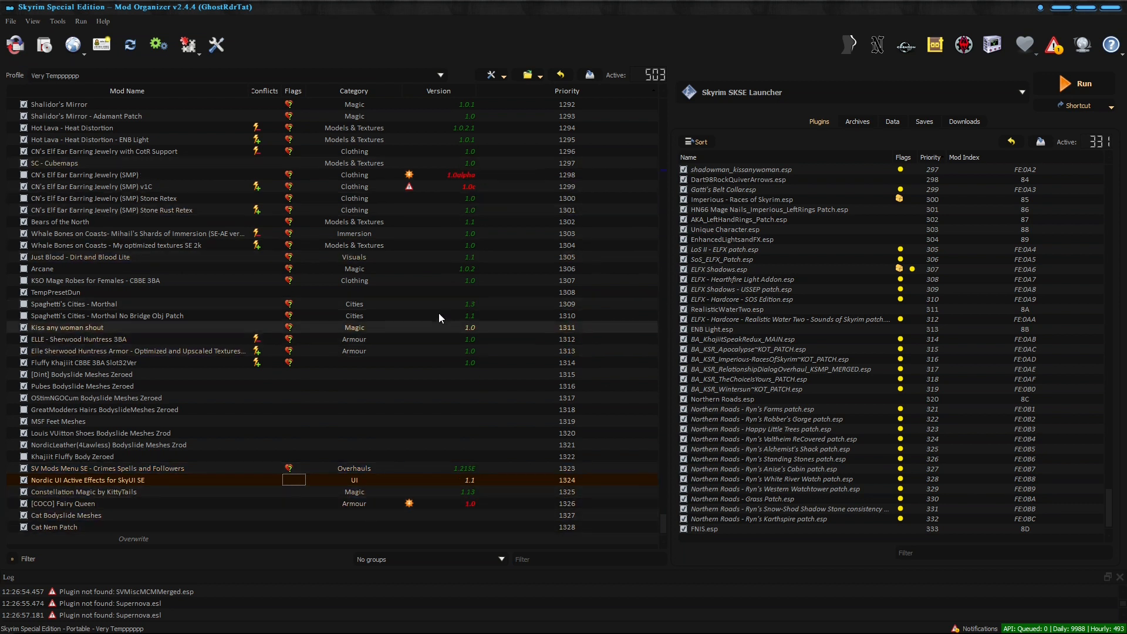
# Examine the version update markers in the lower part of the mod list and the flags of the listed plugins.
pyautogui.moveTo(410, 179)
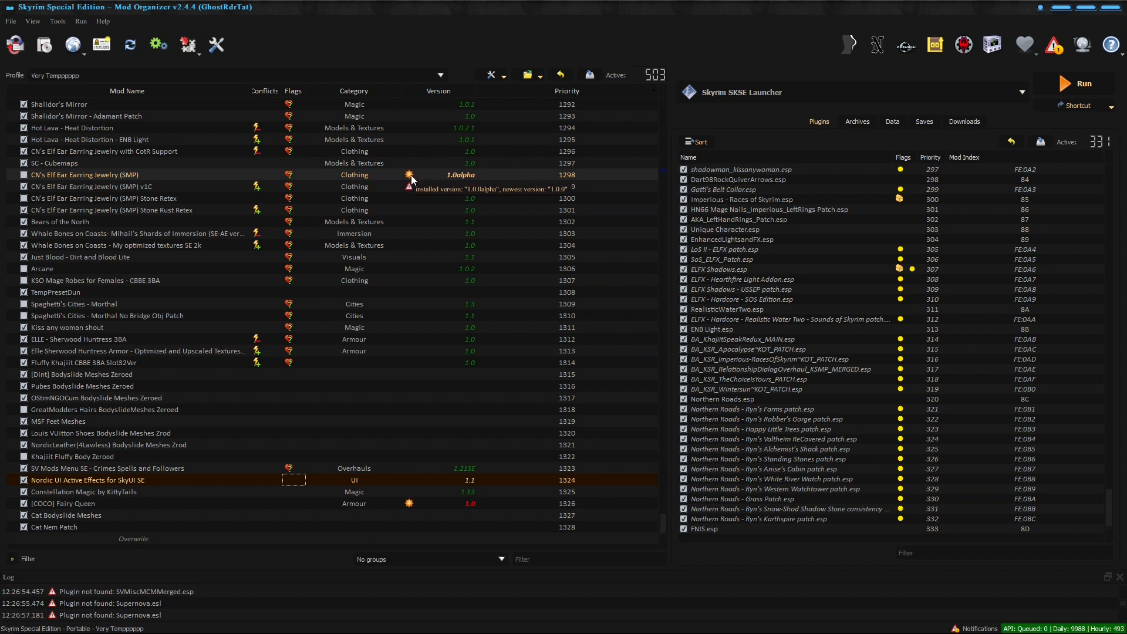
pyautogui.moveTo(409, 503)
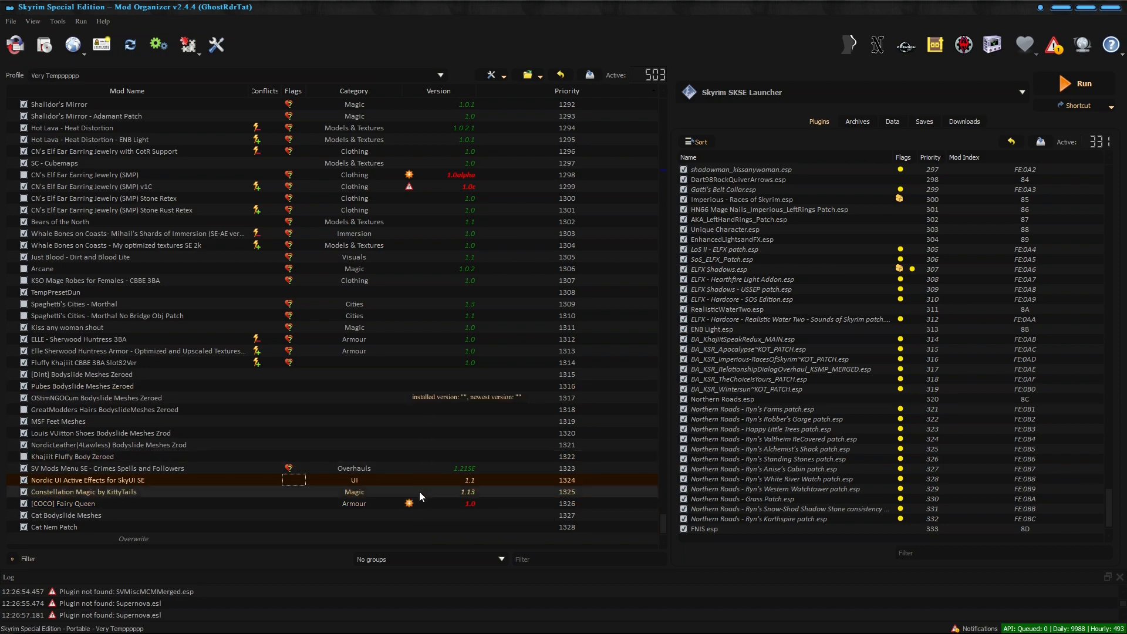
pyautogui.scroll(20, 382, 359)
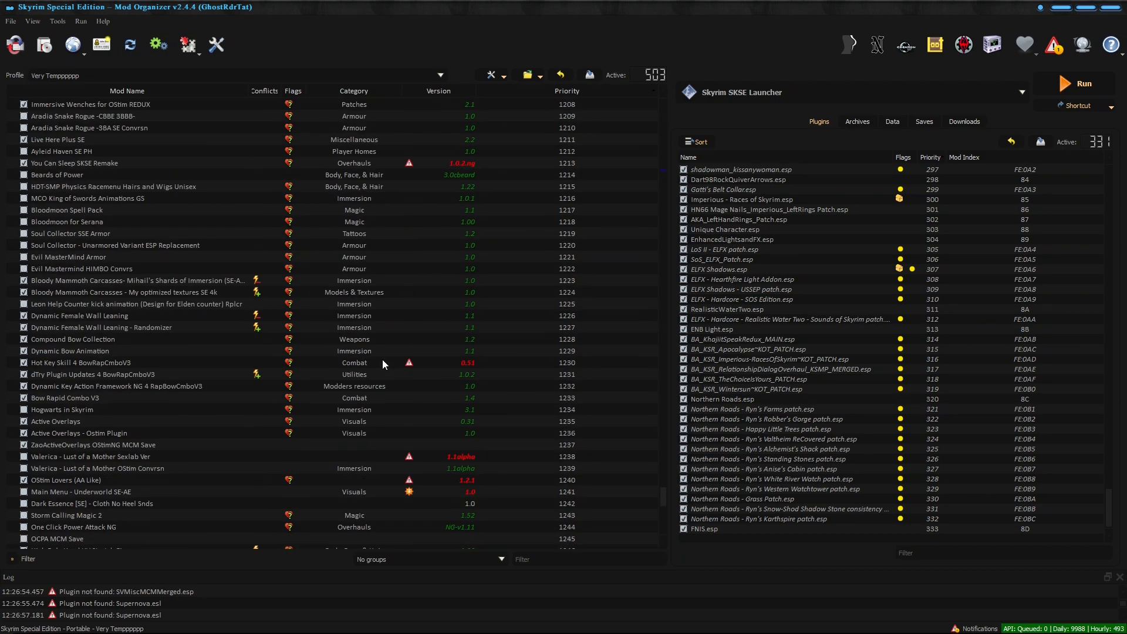
pyautogui.scroll(3, 383, 360)
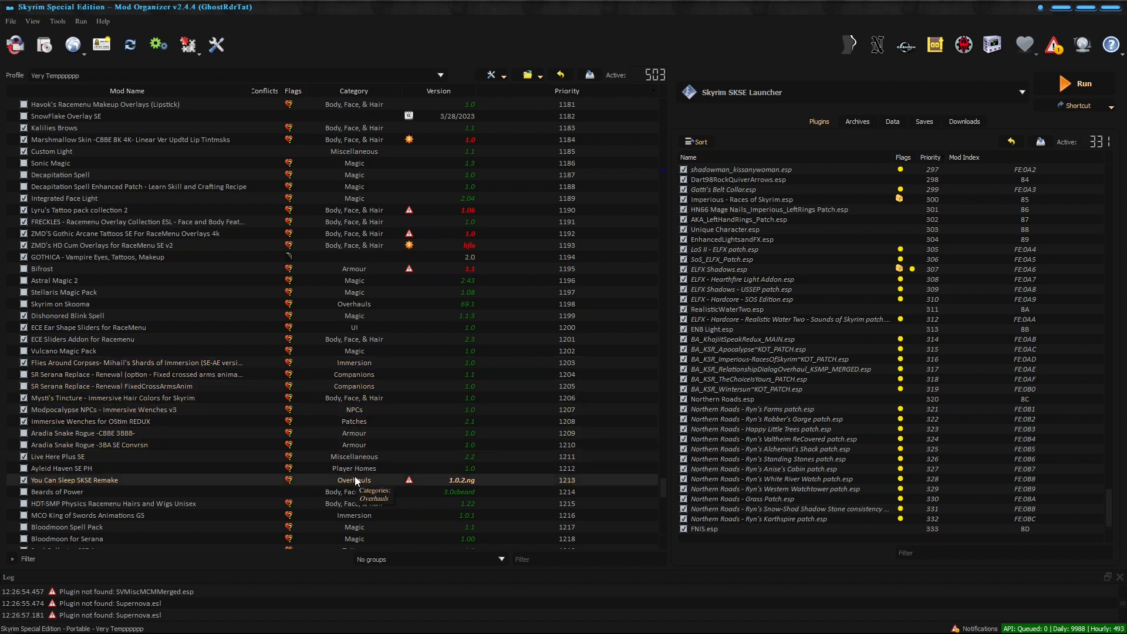
pyautogui.scroll(3, 367, 299)
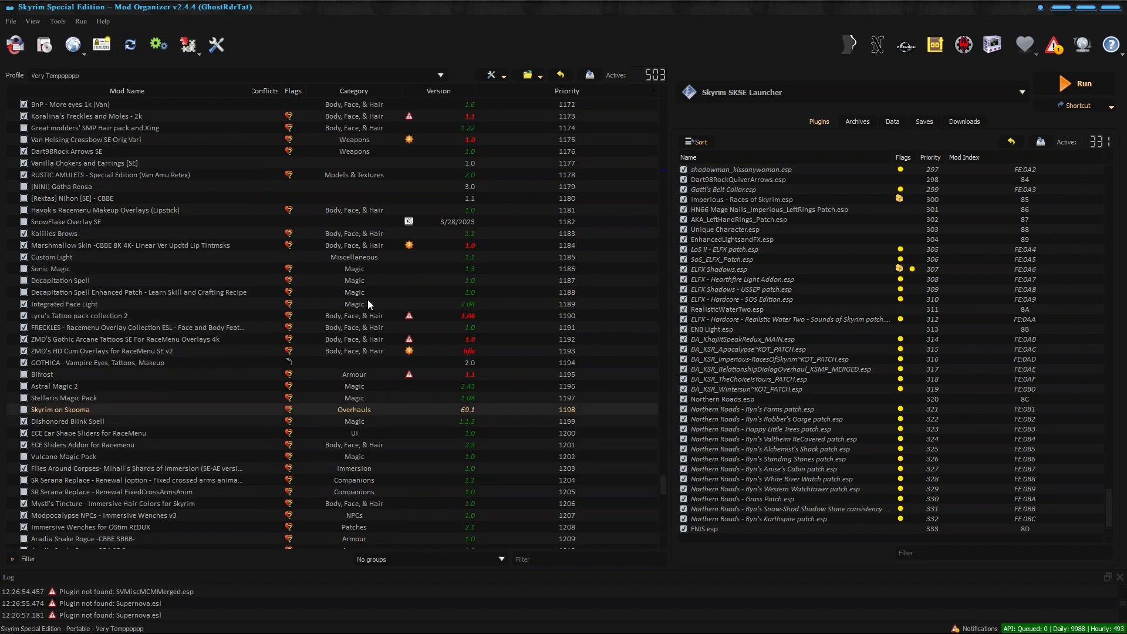
pyautogui.scroll(-6, 369, 304)
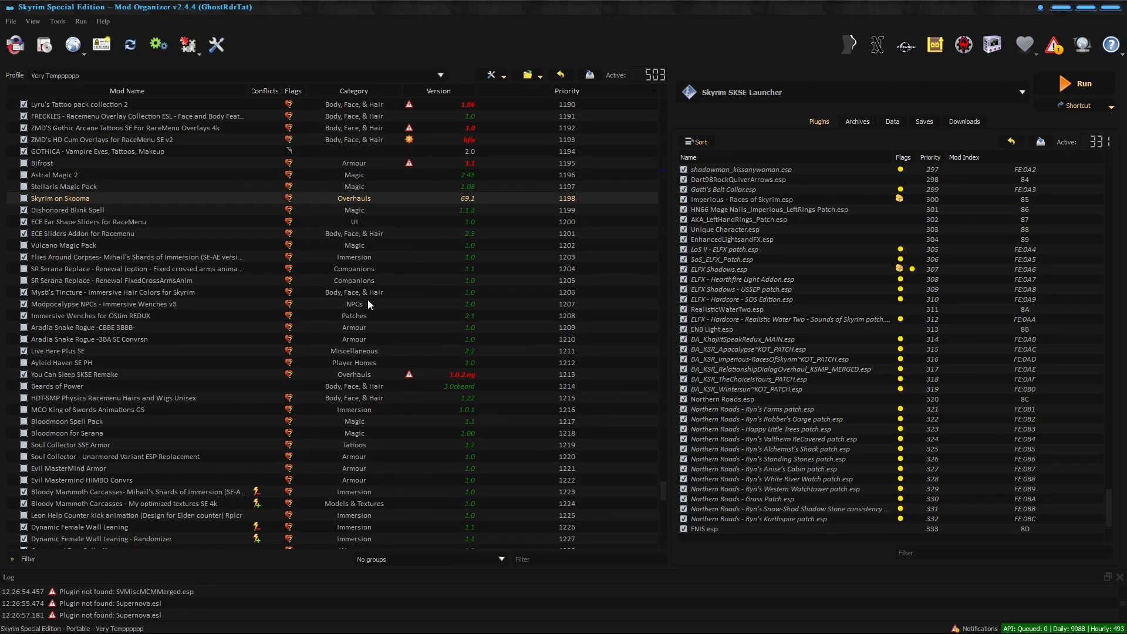
pyautogui.scroll(-20, 368, 299)
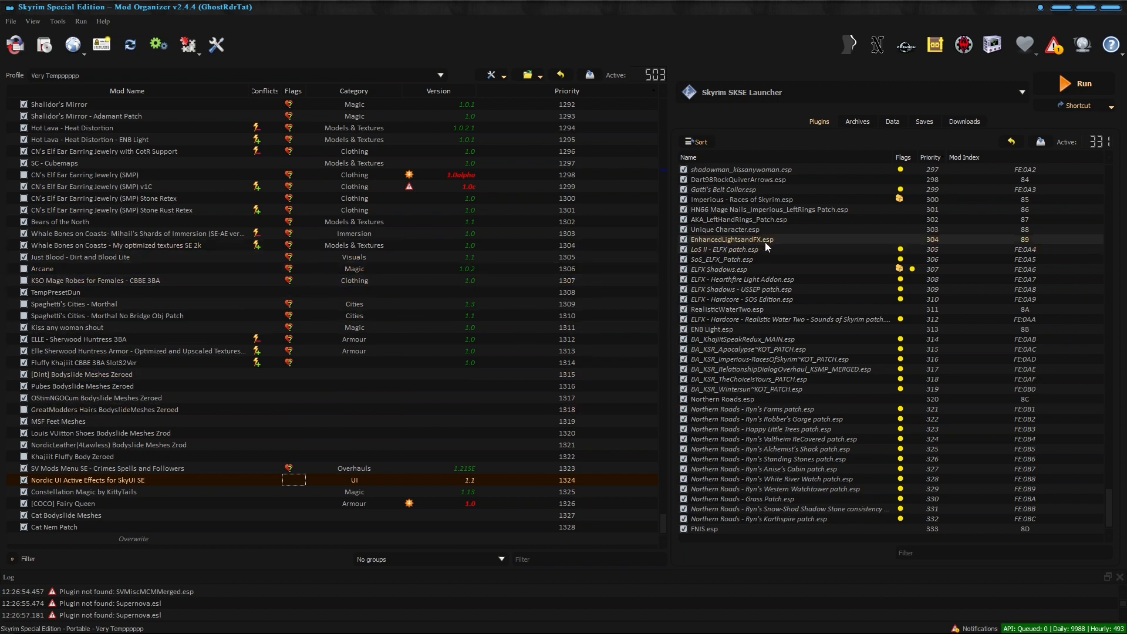
pyautogui.moveTo(883, 219)
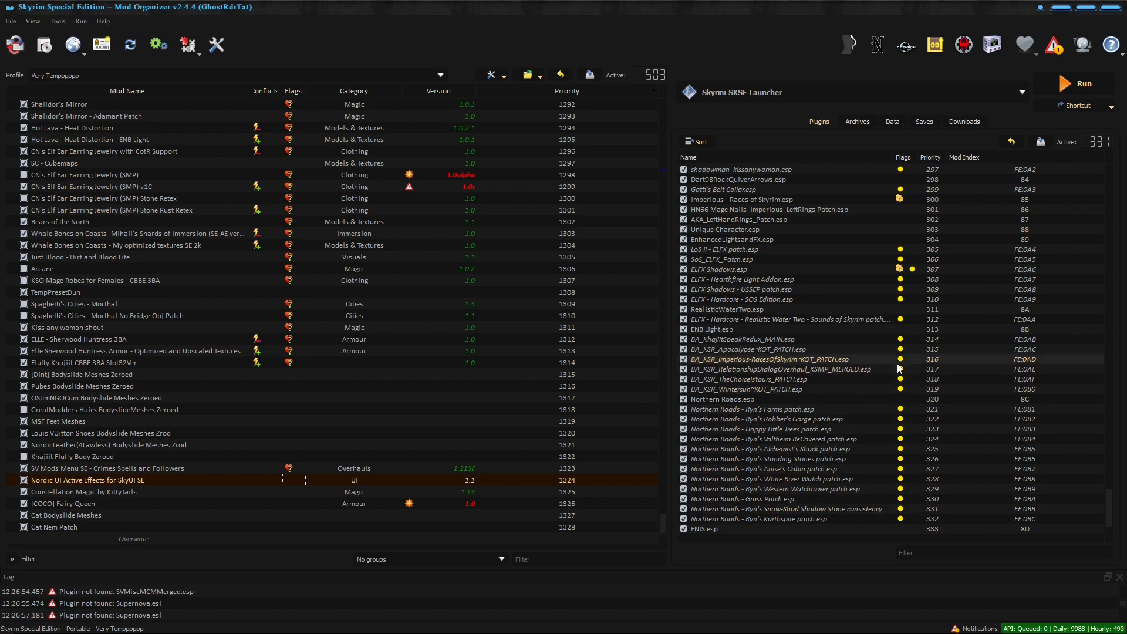
pyautogui.moveTo(938, 329)
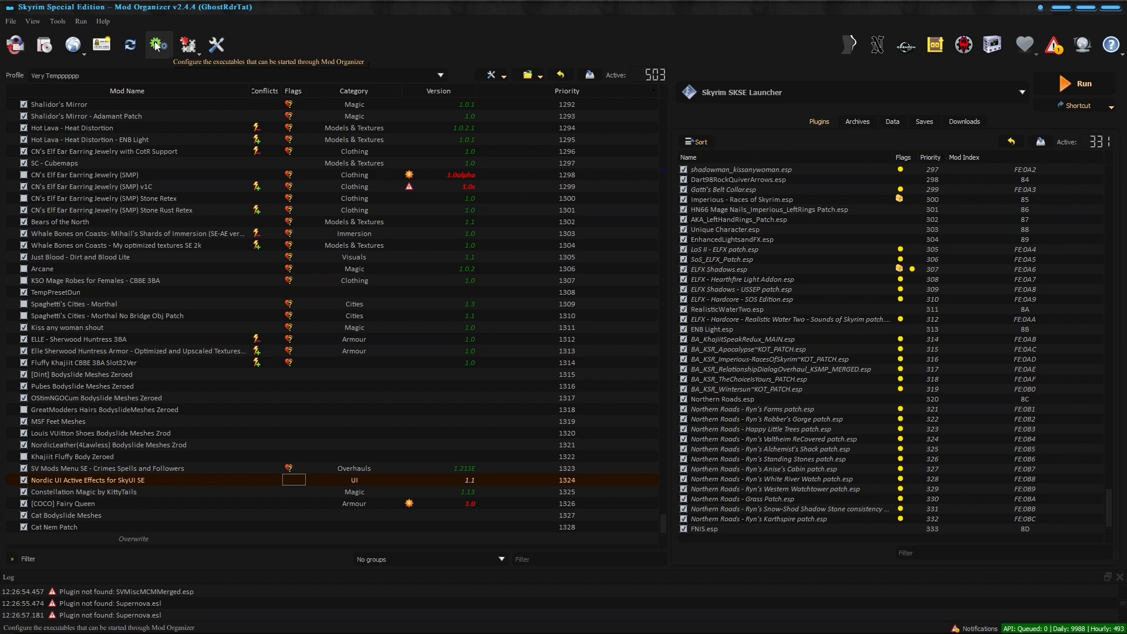
# View the profile's skyrim.ini in the INI Editor and close the editor.
pyautogui.click(199, 55)
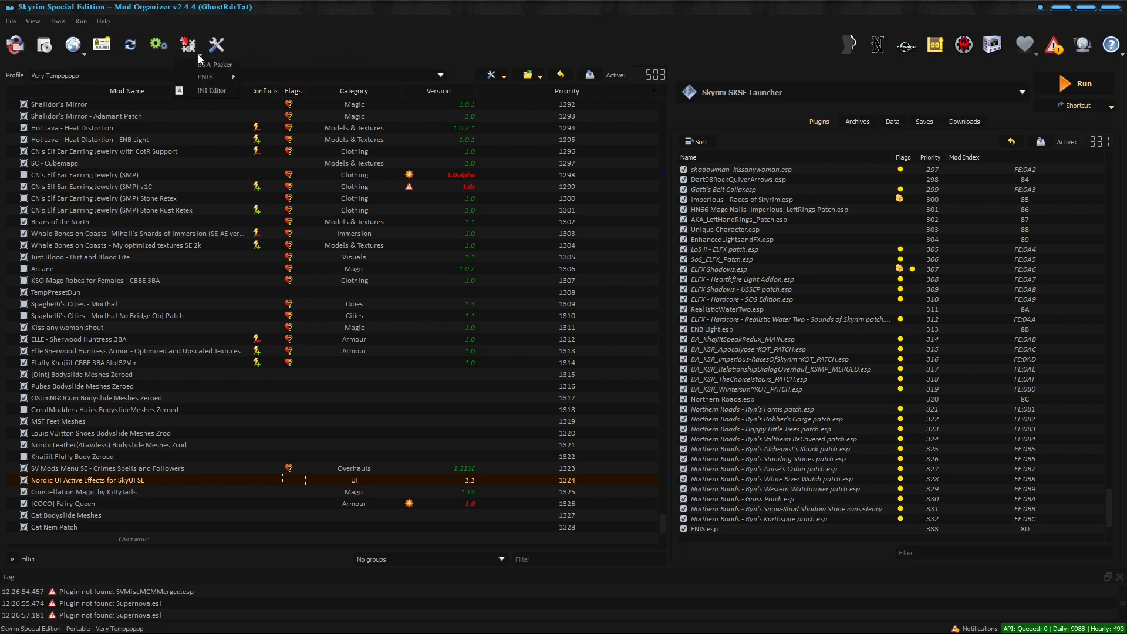
pyautogui.click(213, 91)
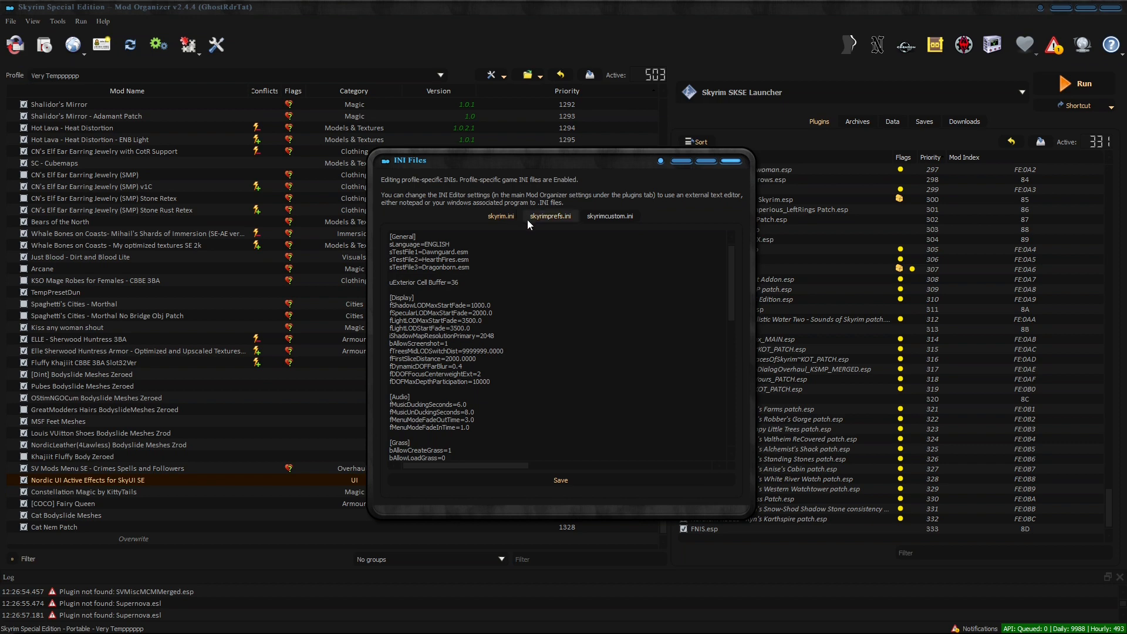
pyautogui.click(730, 161)
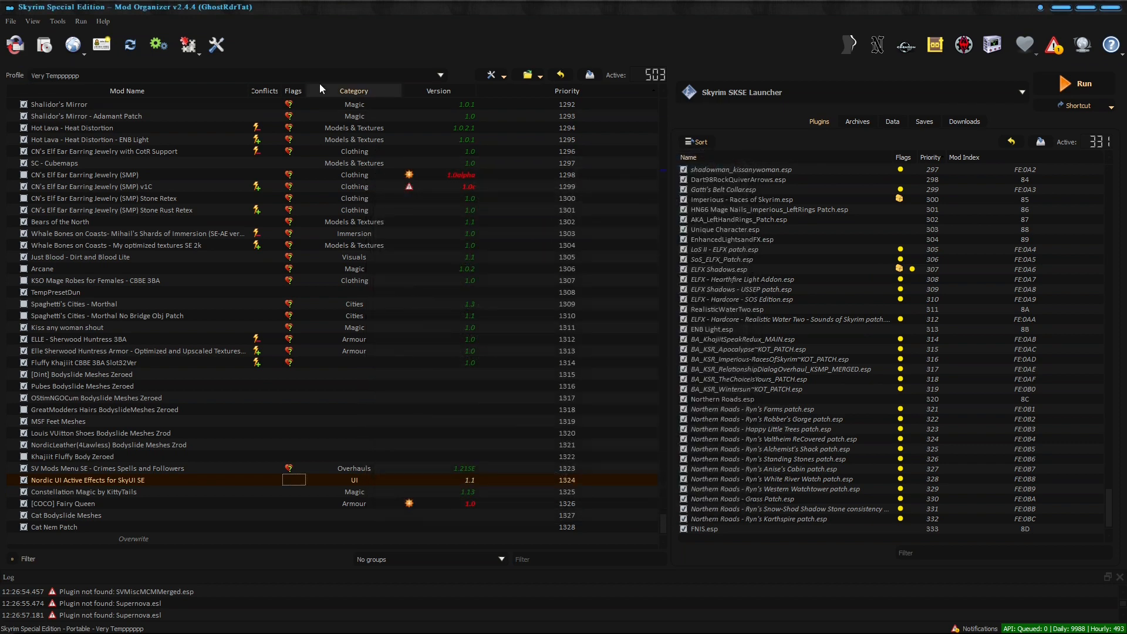
# Check the current profile's options for profile-specific save games and game INI files, and reopen the INI Editor on skyrim.ini.
pyautogui.click(102, 45)
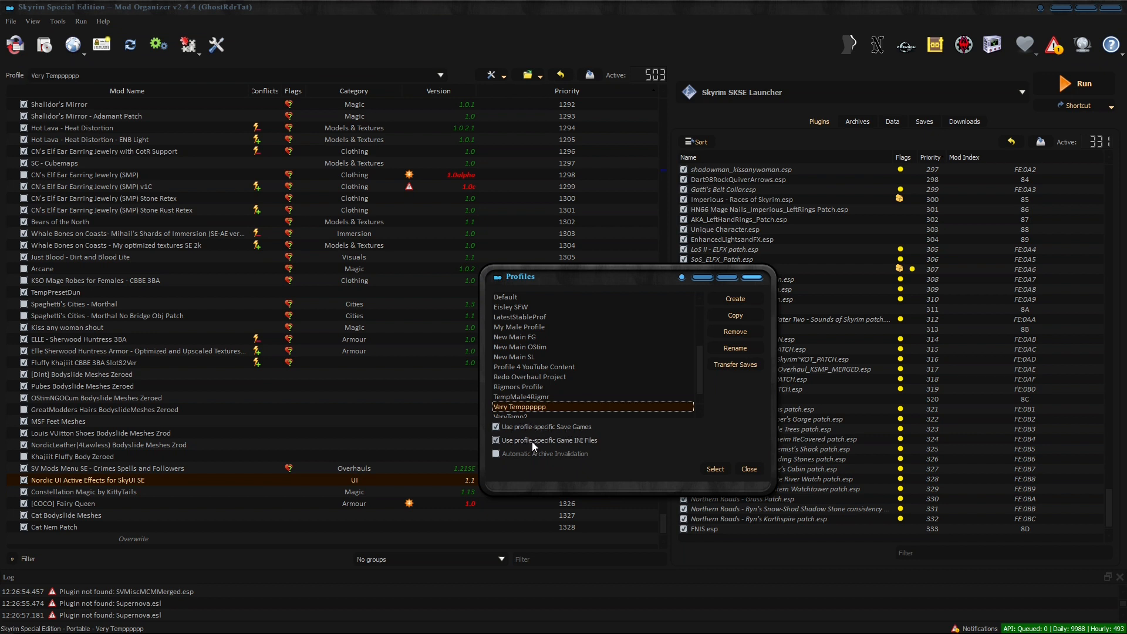
pyautogui.click(748, 469)
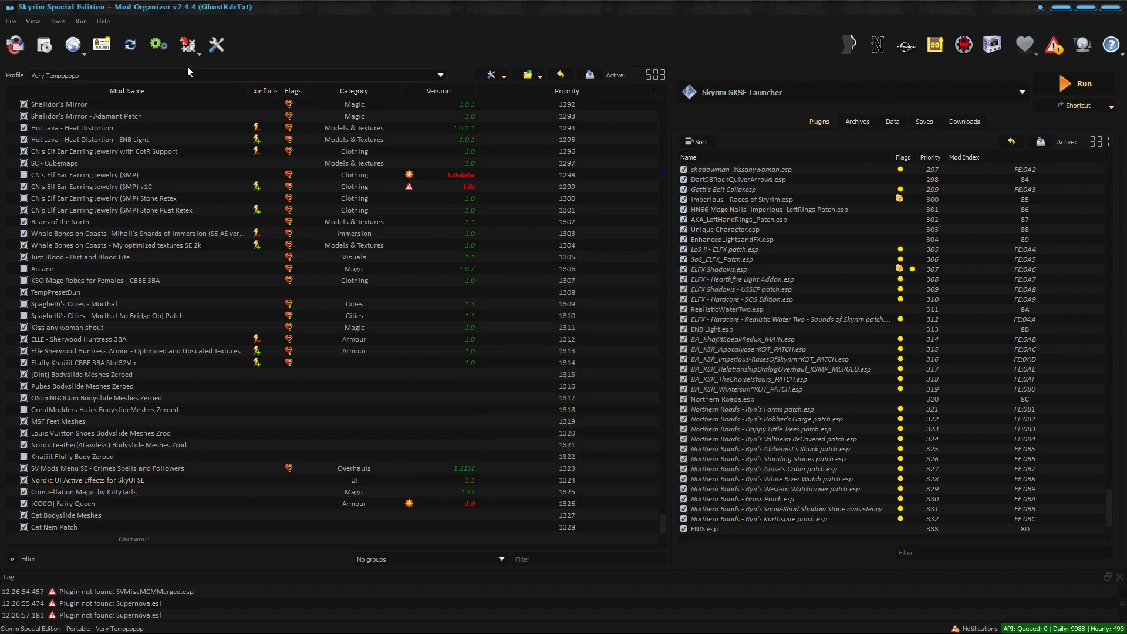
pyautogui.click(199, 54)
pyautogui.click(222, 94)
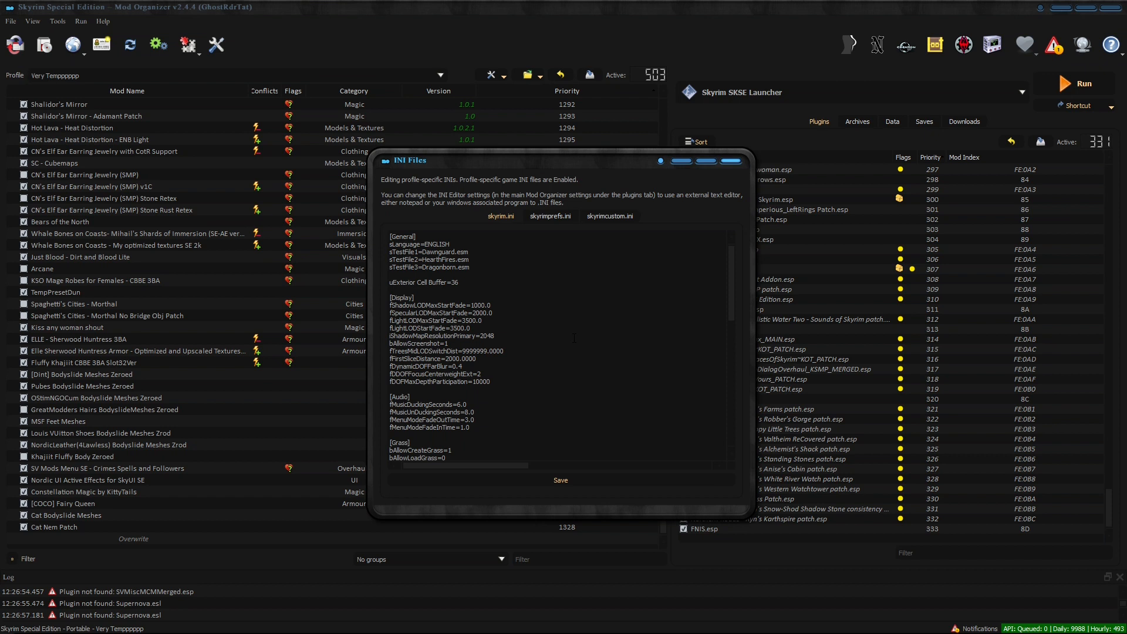
# Read through the skyrim.ini settings from Display to Papyrus in the INI Editor and close the editor.
pyautogui.scroll(-3, 481, 322)
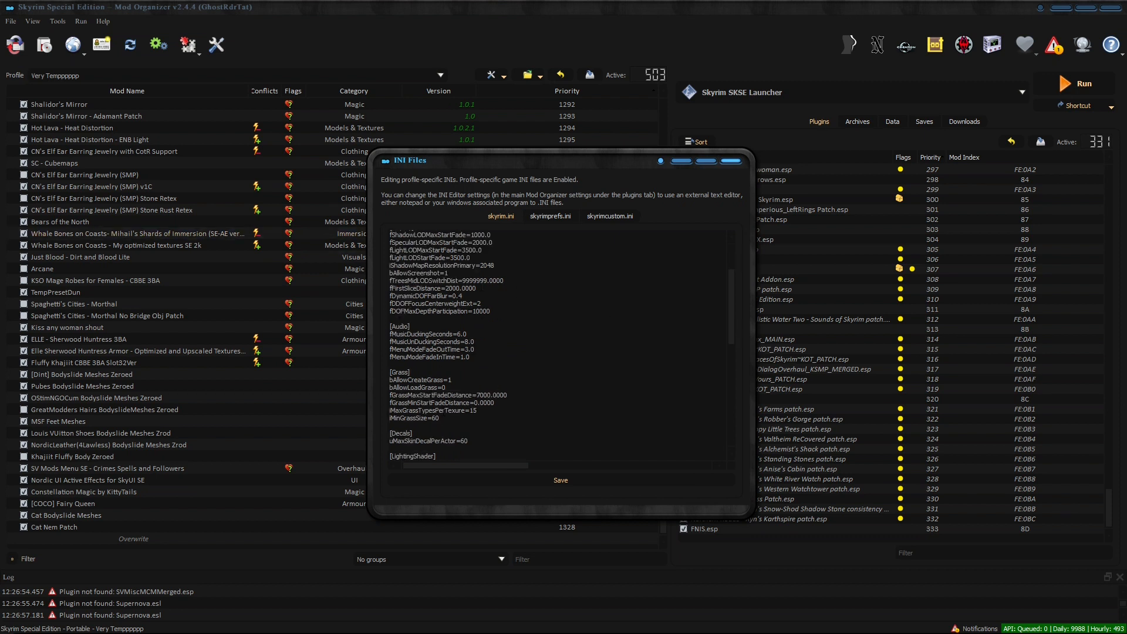
pyautogui.scroll(-3, 443, 412)
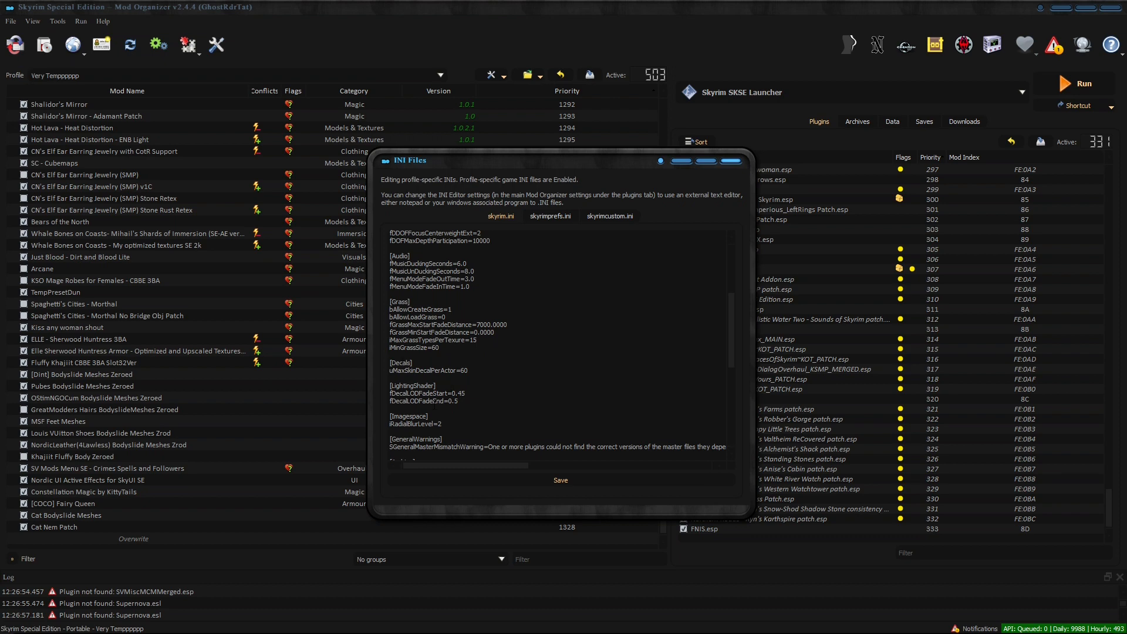
pyautogui.scroll(-5, 443, 412)
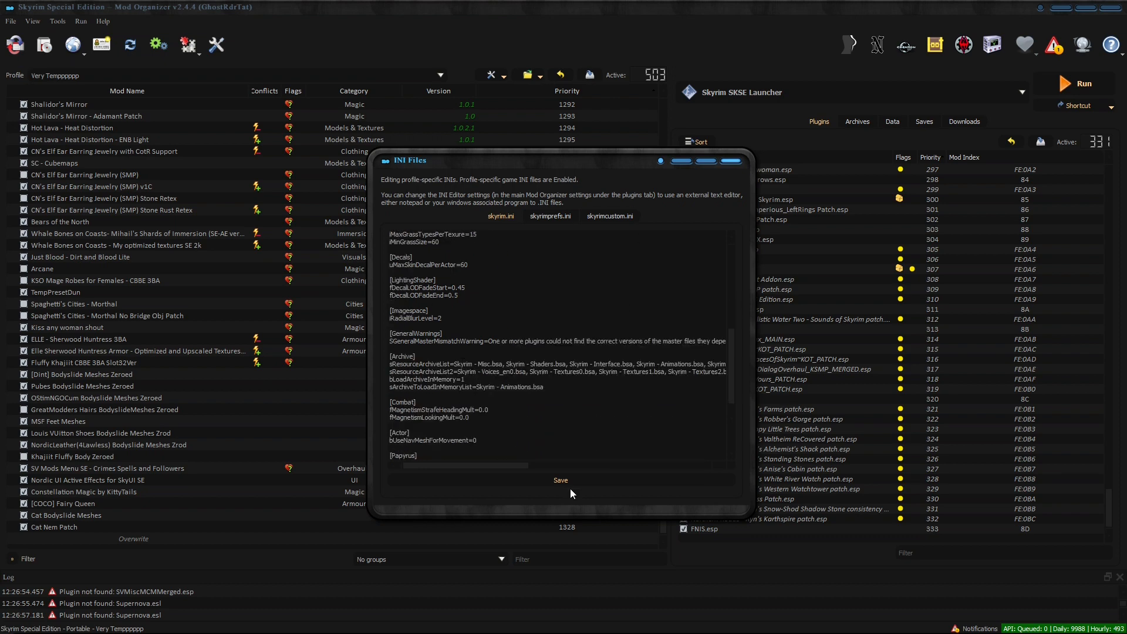
pyautogui.click(736, 164)
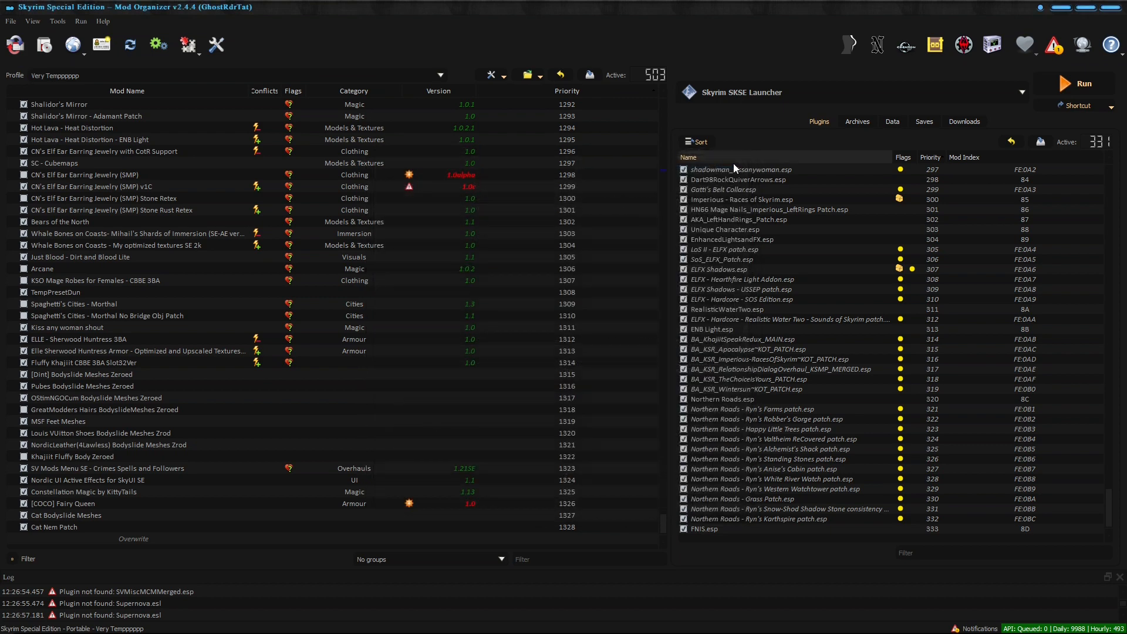
# Switch to File Explorer and inspect the mods and overwrite folders inside the MO2SSE folder on drive E:.
pyautogui.click(99, 622)
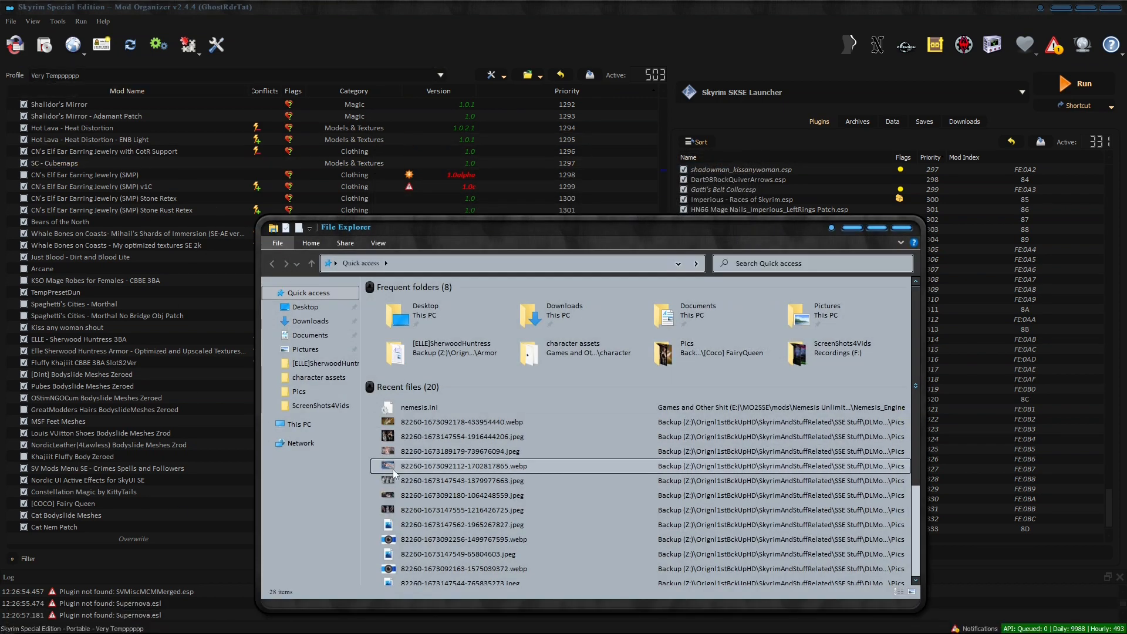
pyautogui.click(319, 427)
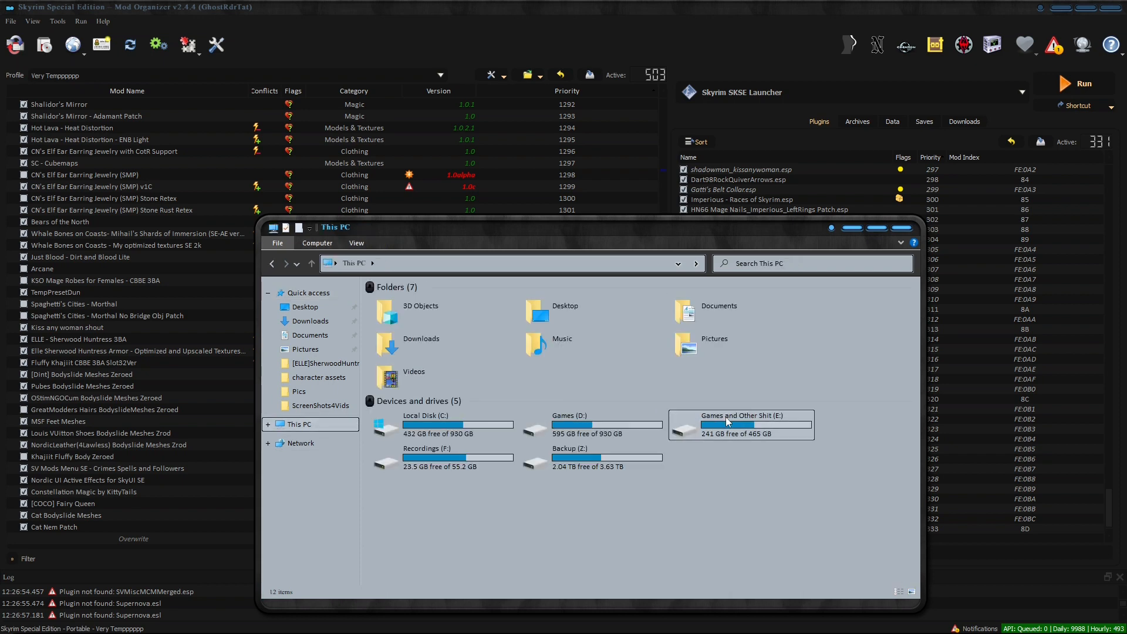
pyautogui.doubleClick(725, 417)
pyautogui.doubleClick(409, 323)
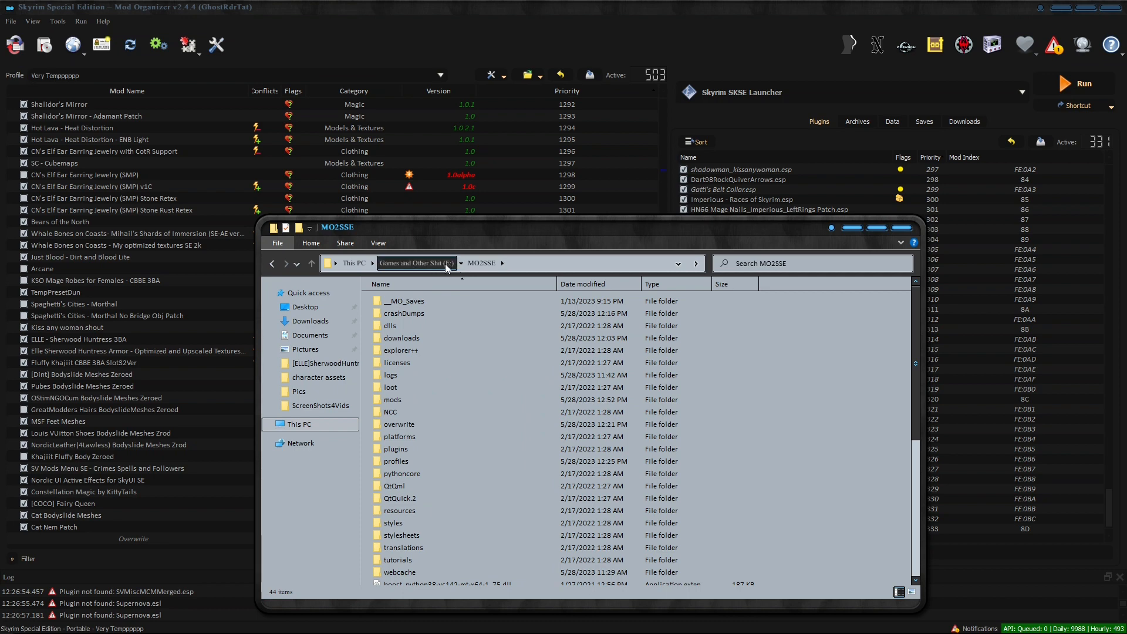
pyautogui.doubleClick(392, 399)
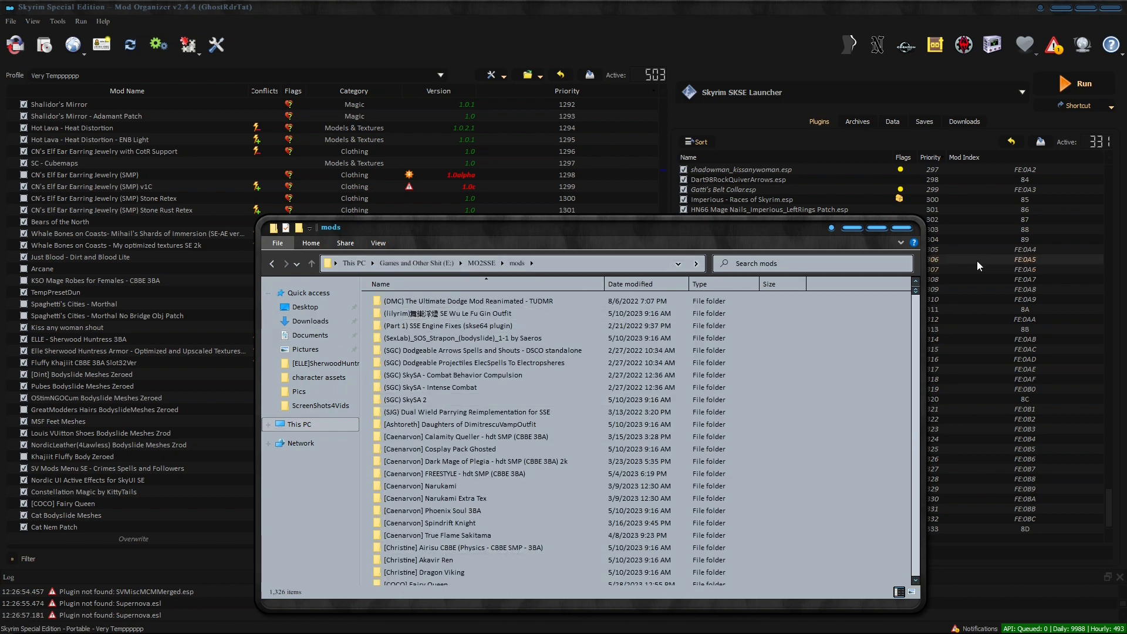
pyautogui.click(311, 263)
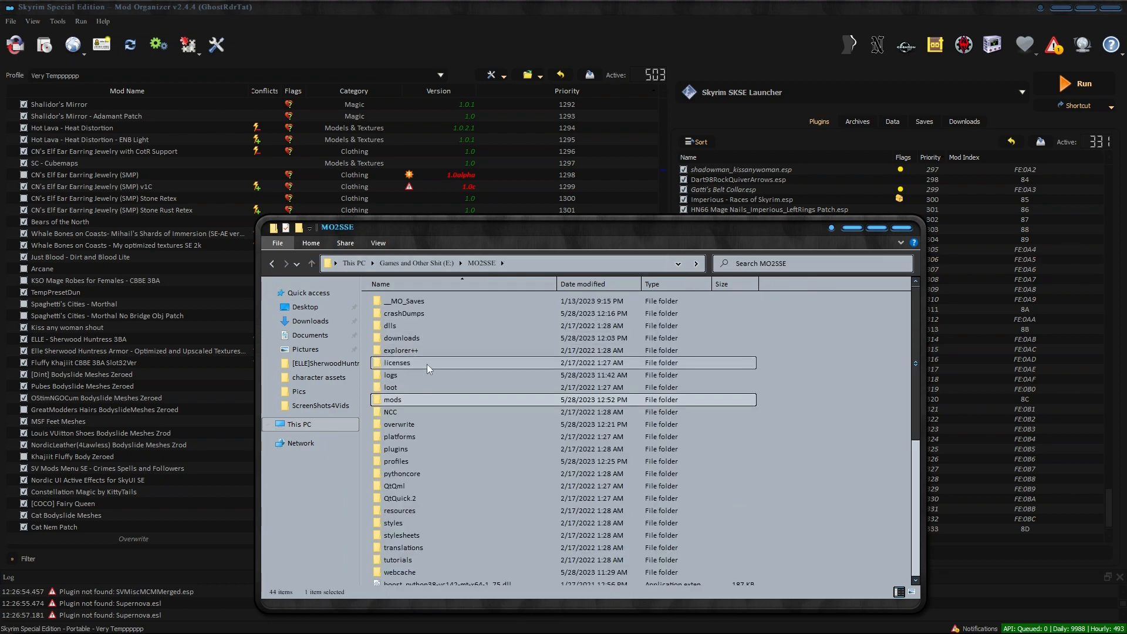
pyautogui.doubleClick(399, 425)
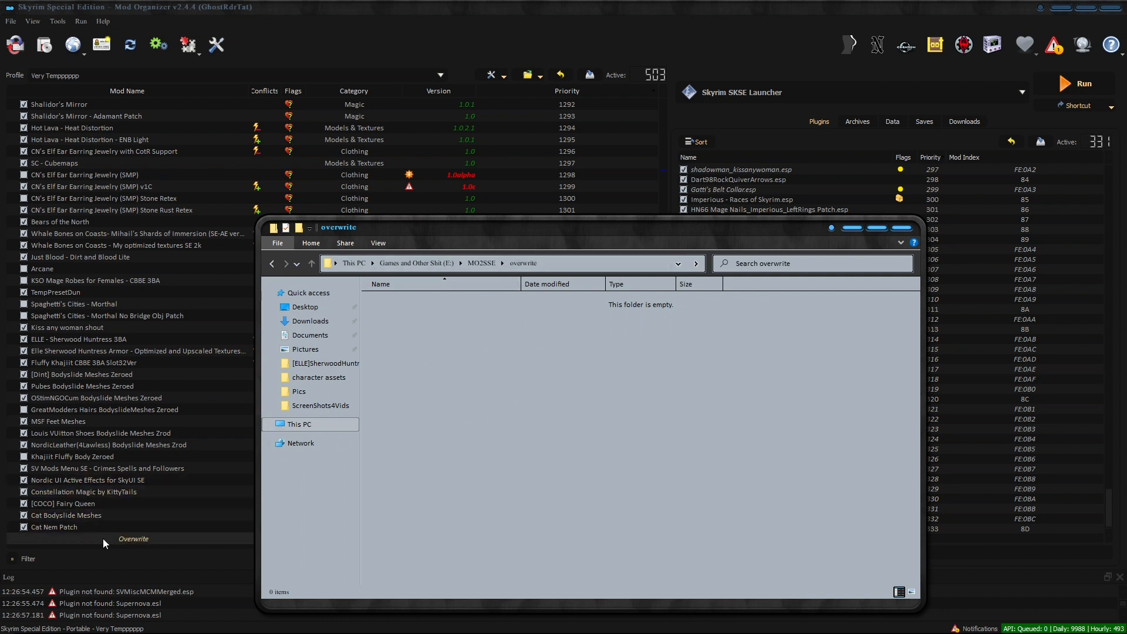
pyautogui.click(311, 264)
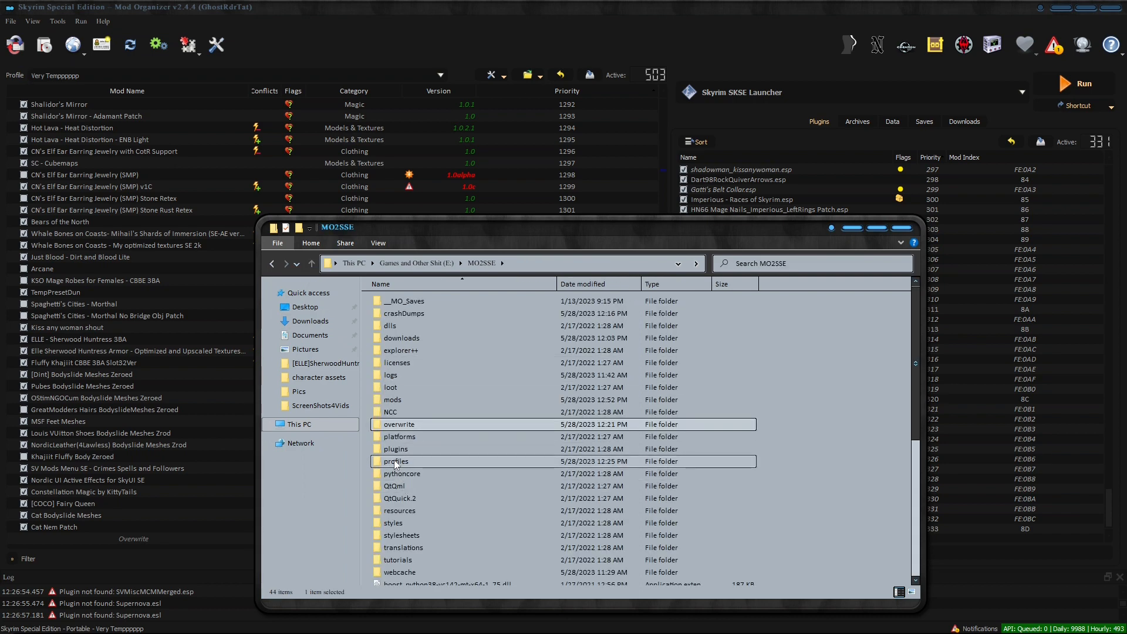
# View the INI files in the current profile's folder under profiles, and return to Mod Organizer.
pyautogui.doubleClick(398, 463)
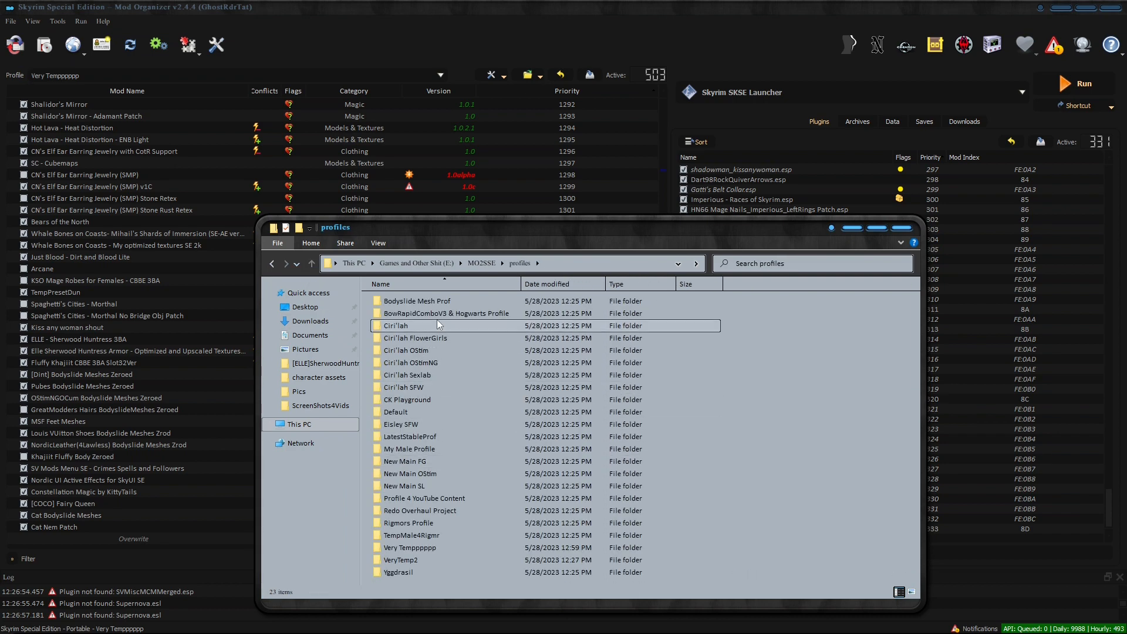
pyautogui.doubleClick(403, 547)
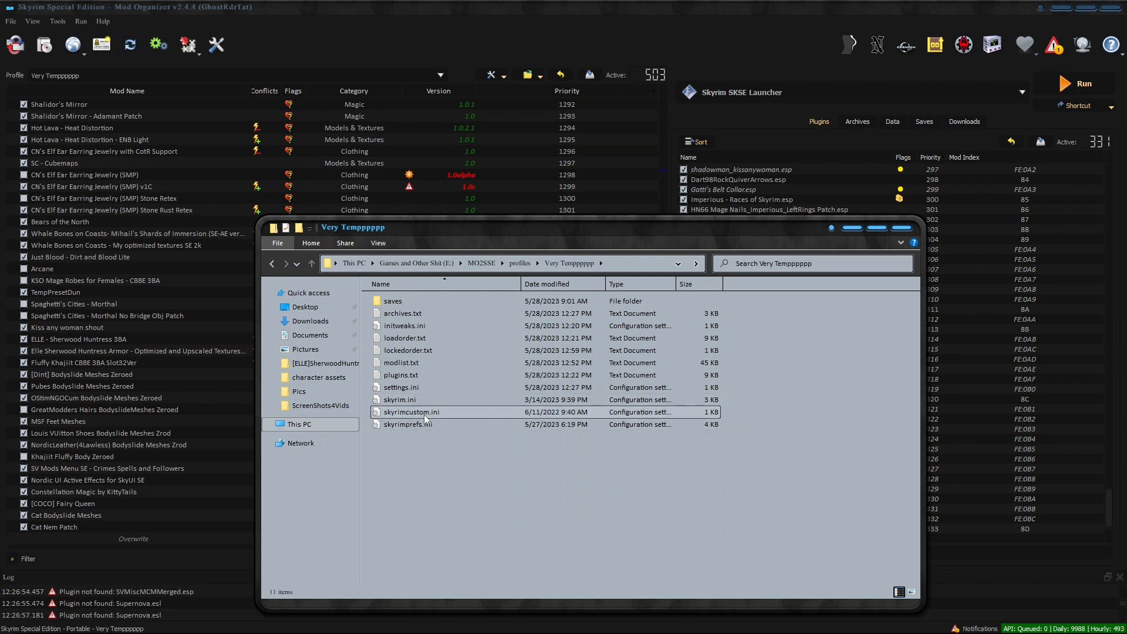
pyautogui.click(850, 228)
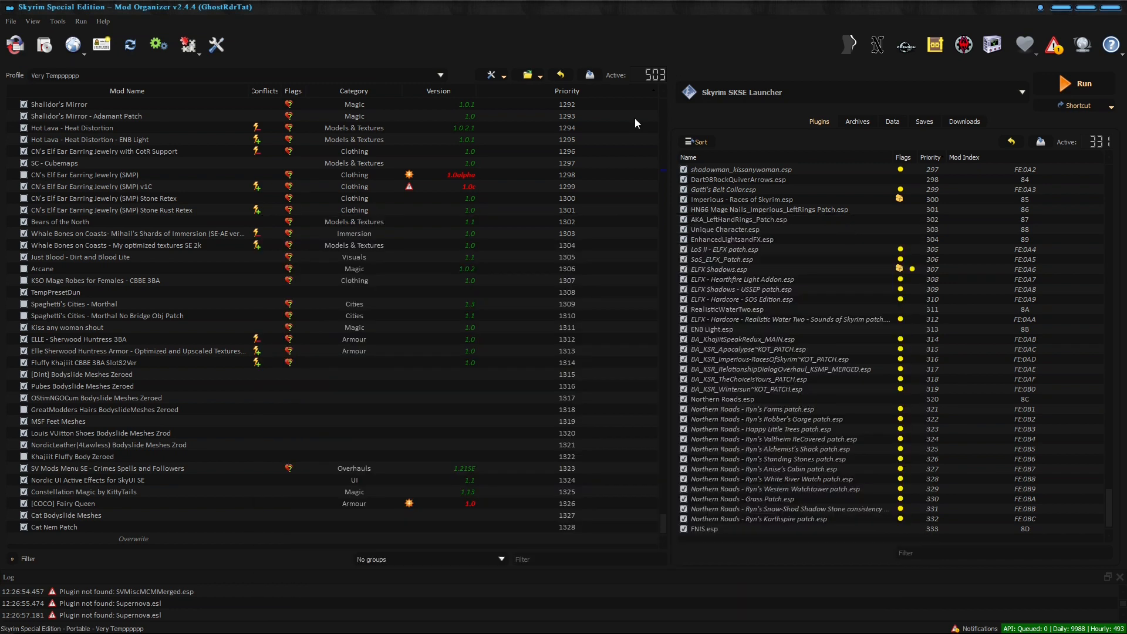
# View skyrim.ini in the INI Editor again, and check the matching INI files in the current profile's folder in File Explorer.
pyautogui.click(200, 55)
pyautogui.click(211, 90)
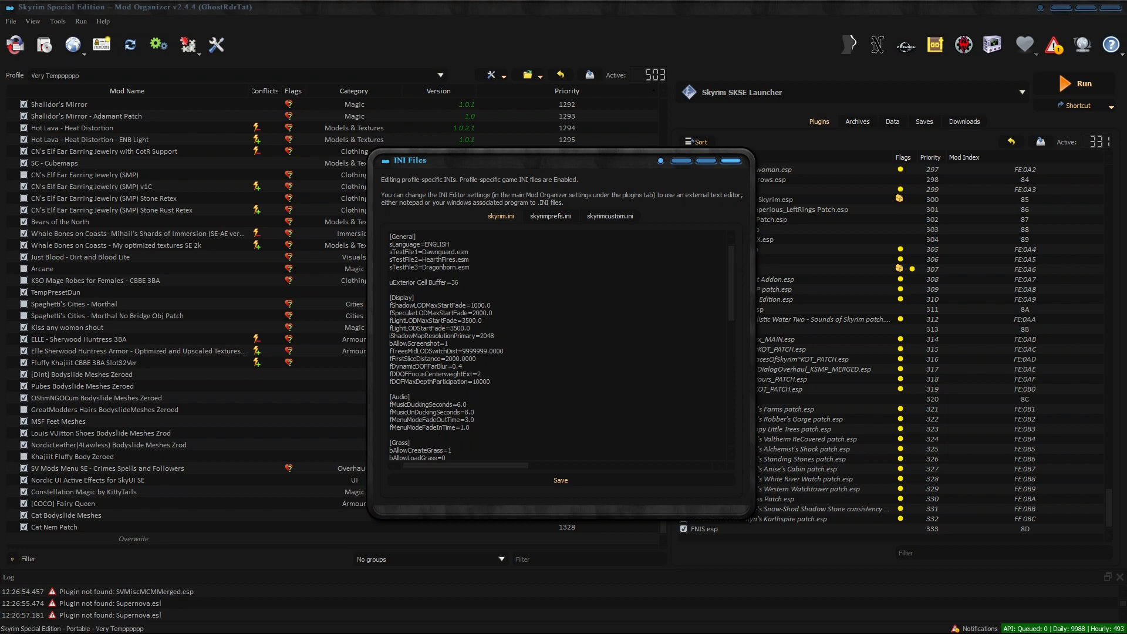
pyautogui.click(731, 161)
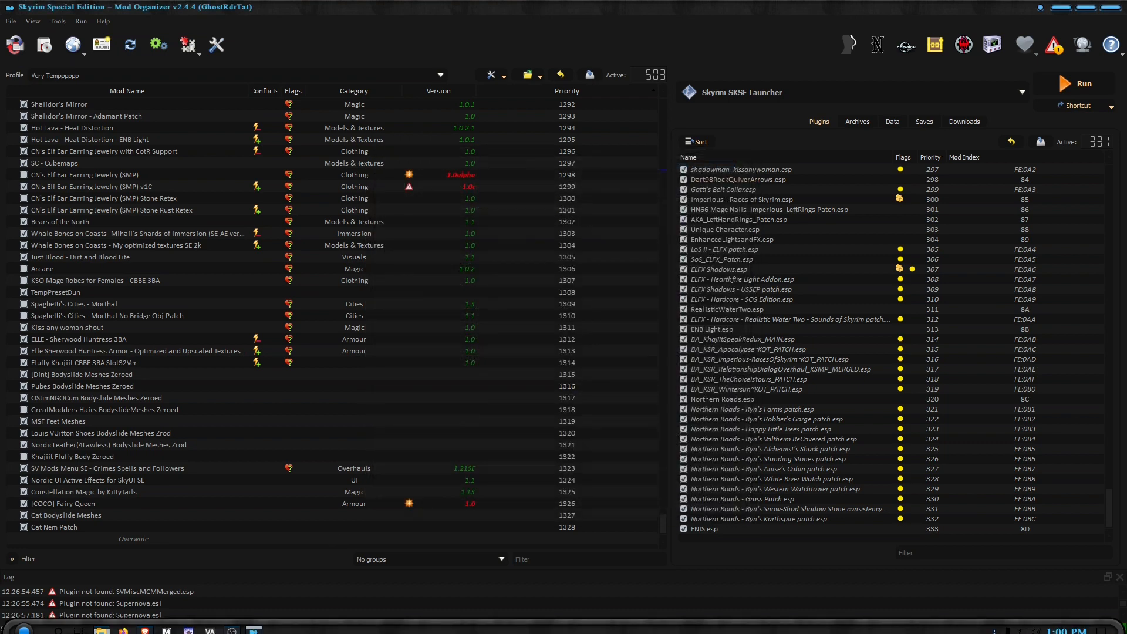
pyautogui.click(101, 631)
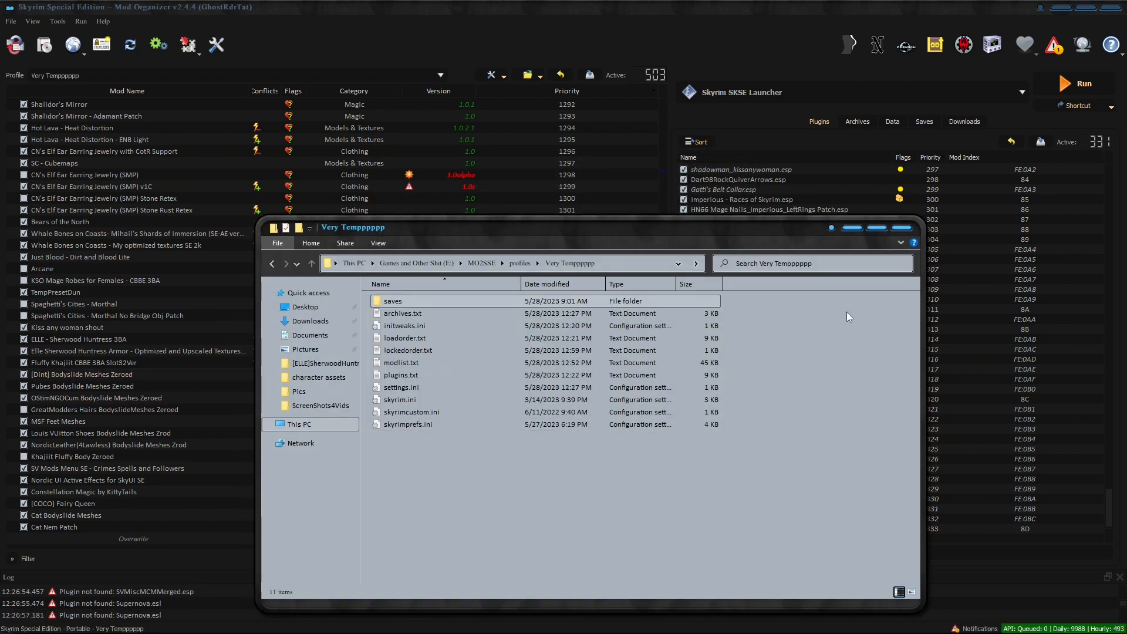
pyautogui.click(852, 228)
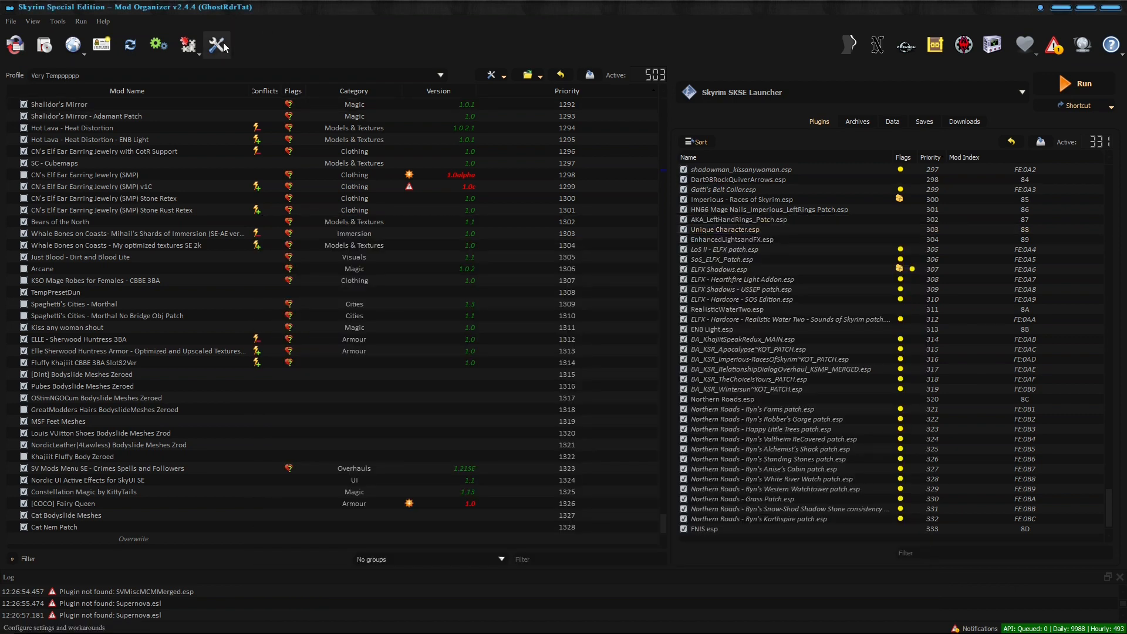
# Check the current profile's options for its own save games and INI files, and view the VeryTemp2 profile folder's files in File Explorer.
pyautogui.click(99, 47)
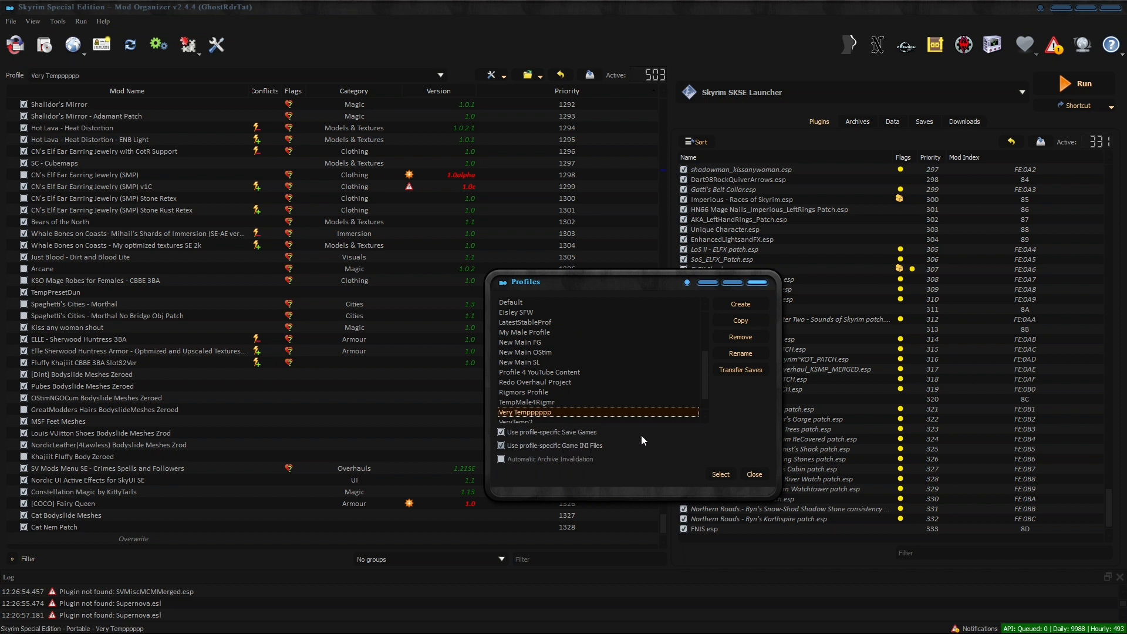
pyautogui.click(756, 283)
pyautogui.moveTo(147, 621)
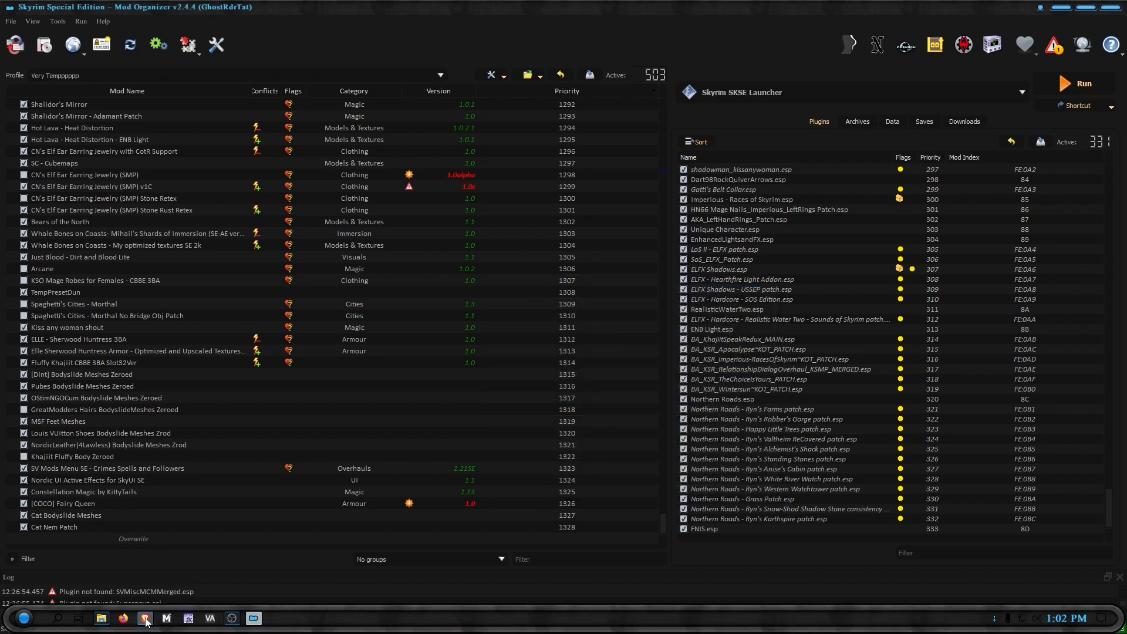
pyautogui.click(101, 618)
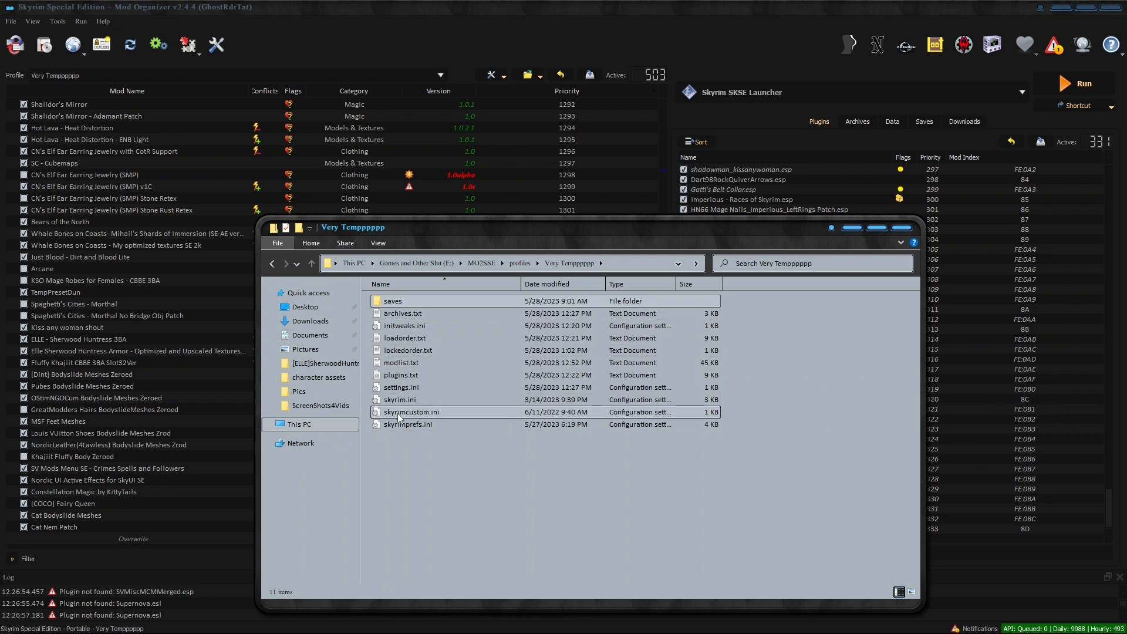
pyautogui.click(313, 263)
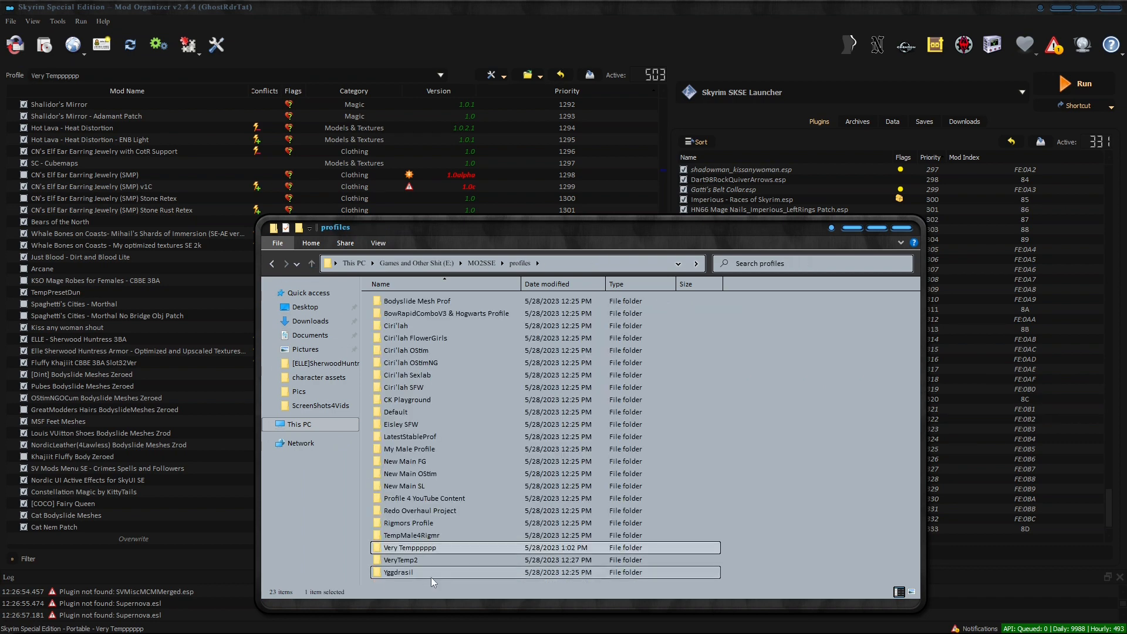
pyautogui.doubleClick(408, 563)
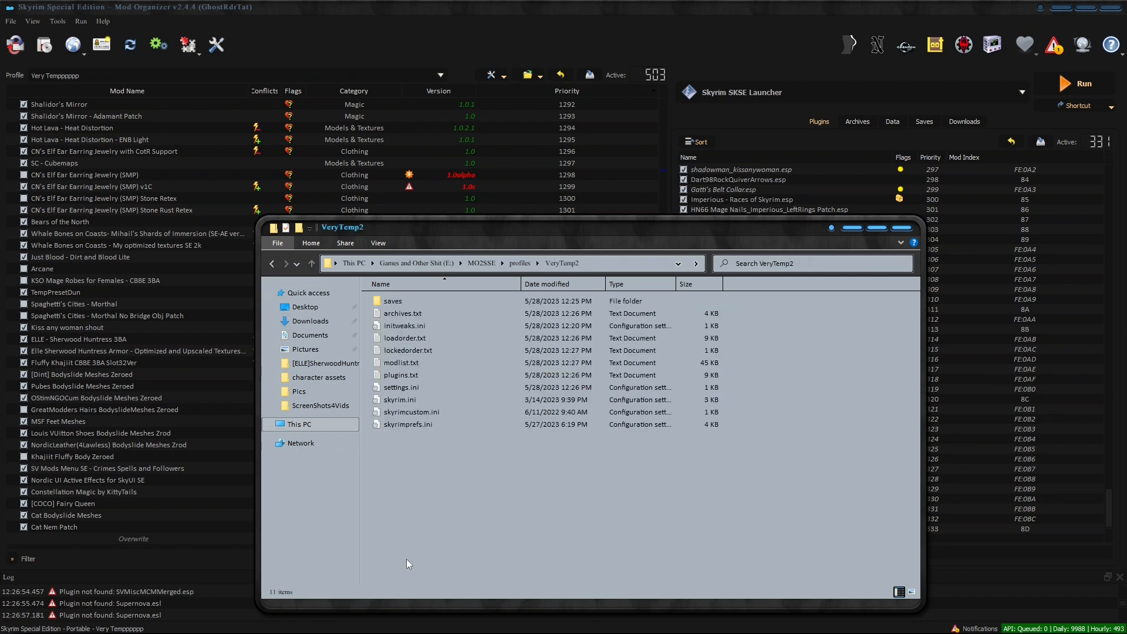
pyautogui.click(404, 399)
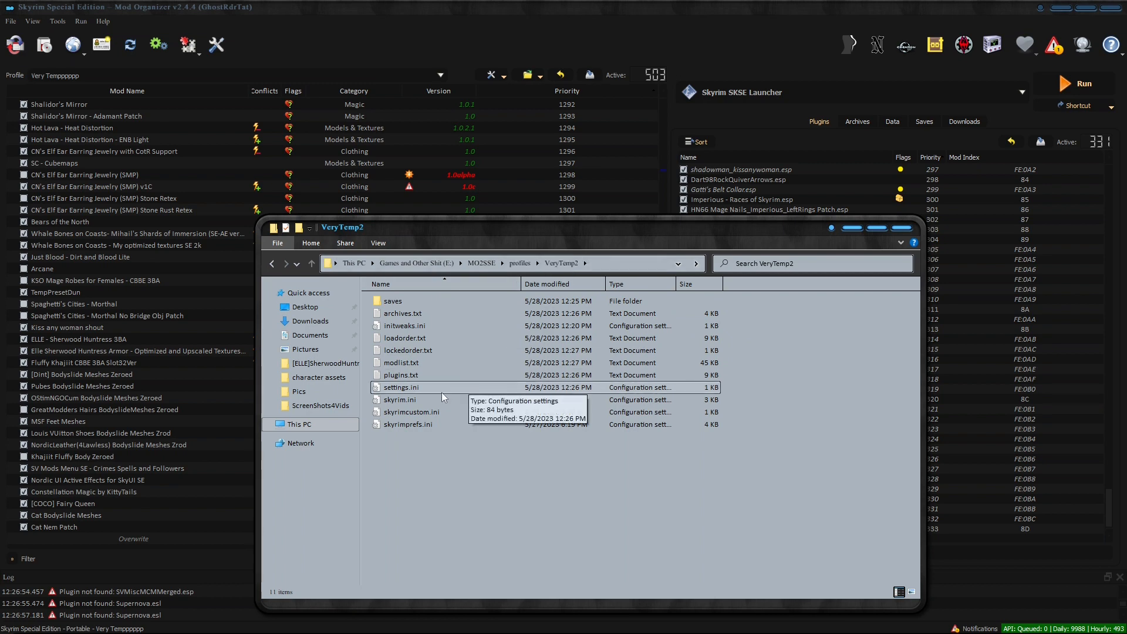
# Go back to the profiles folder and open the current profile's folder to view its files.
pyautogui.click(520, 263)
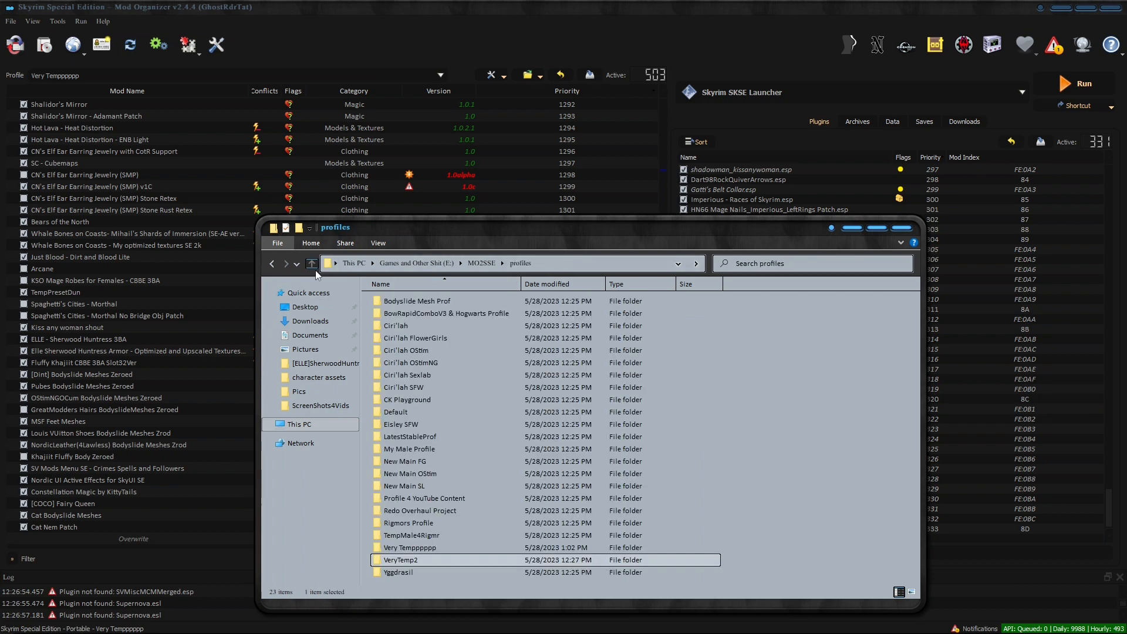
pyautogui.click(397, 550)
pyautogui.press('F2')
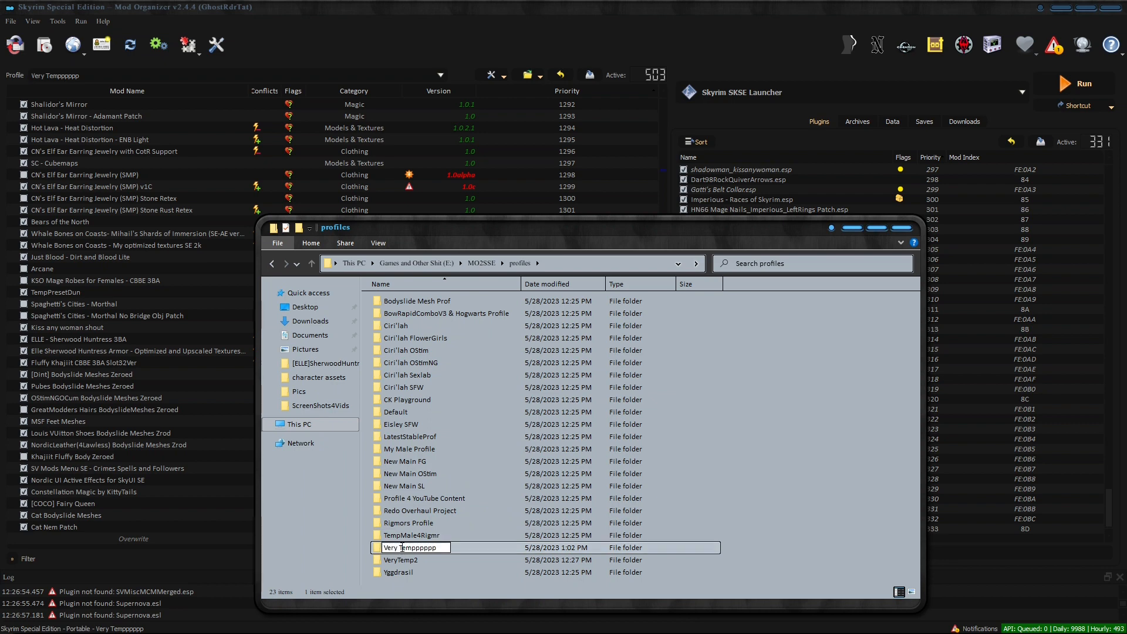
pyautogui.doubleClick(404, 547)
pyautogui.doubleClick(393, 547)
pyautogui.click(400, 523)
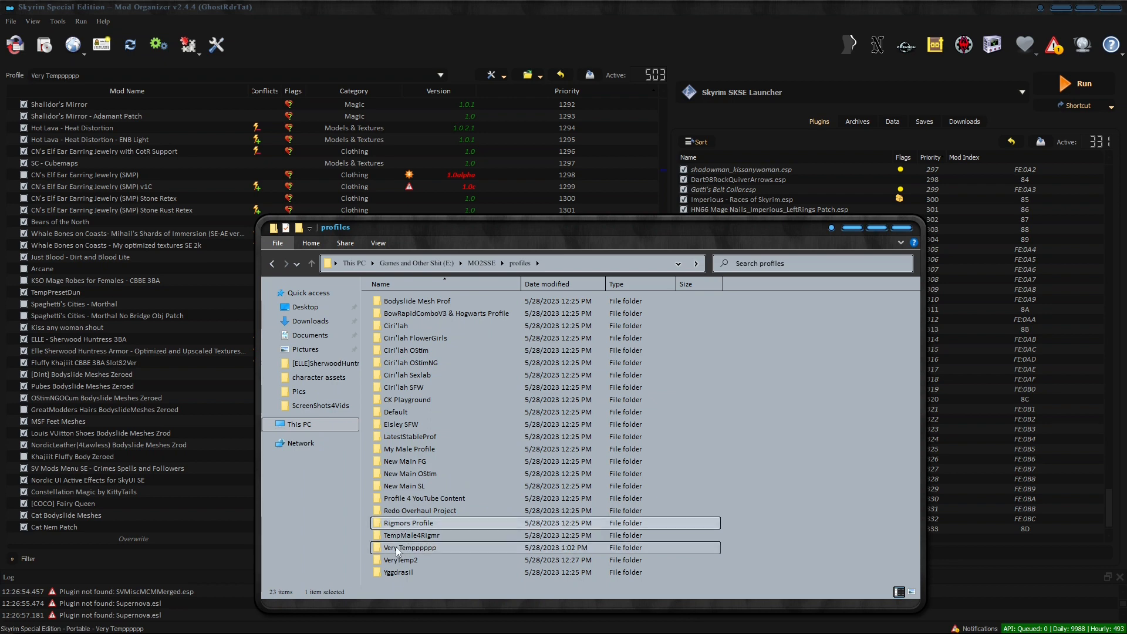
pyautogui.doubleClick(396, 547)
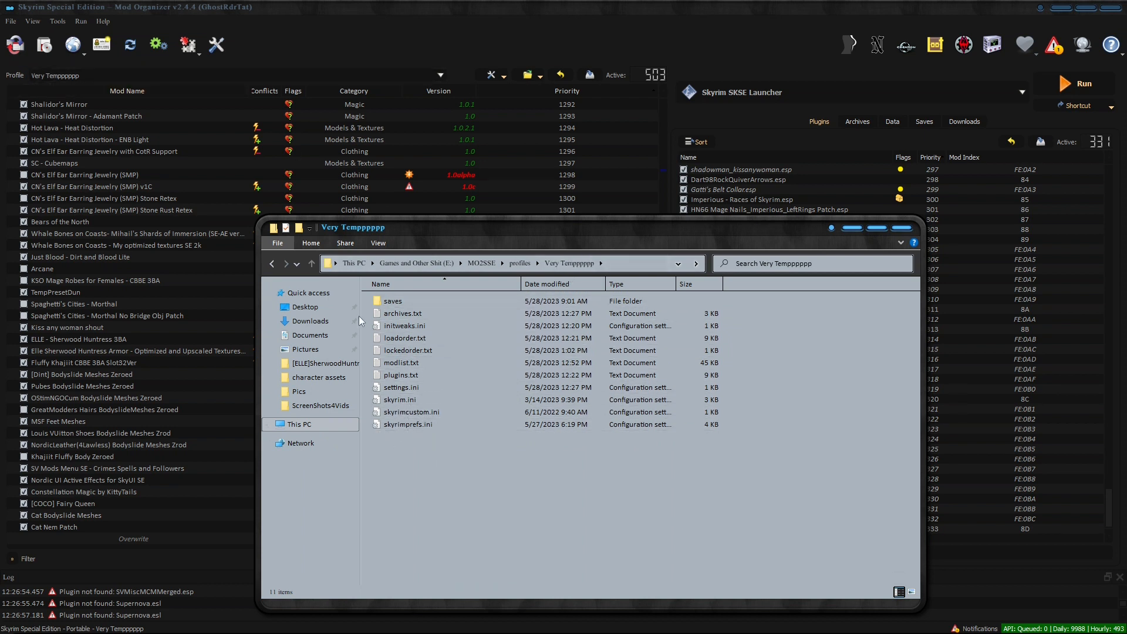
# Compare the files in the VeryTemp2 profile folder with those of the current profile, and return to Mod Organizer.
pyautogui.click(313, 263)
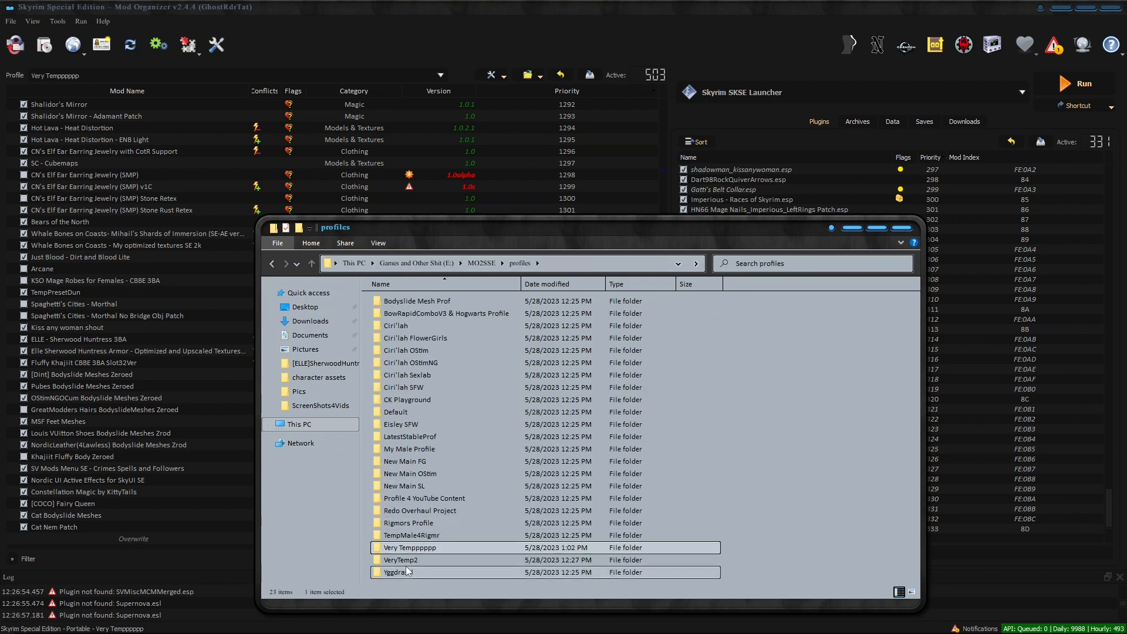
pyautogui.doubleClick(402, 561)
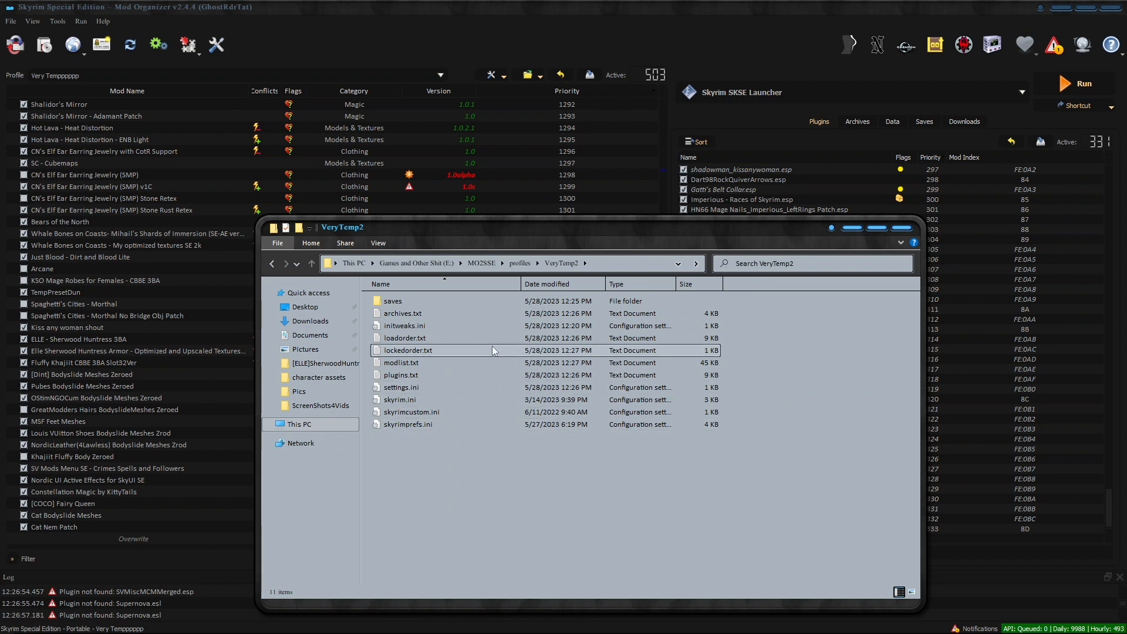
pyautogui.click(854, 228)
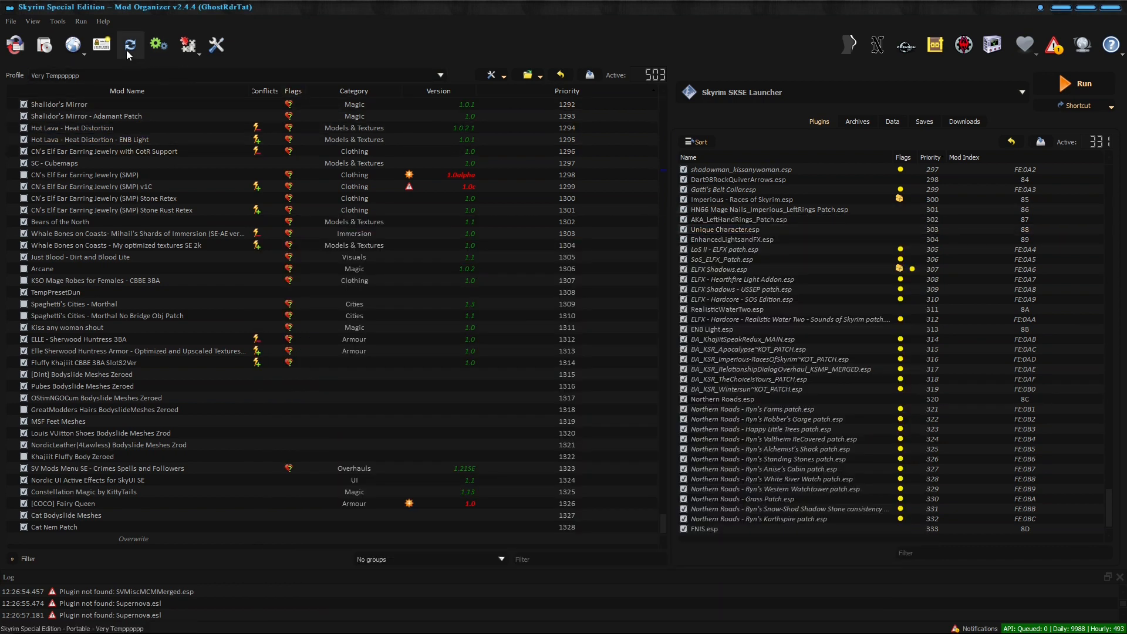
# Read the explanation of the profile-specific game INI files option, and check the INI files in the VeryTemp2 folder in File Explorer.
pyautogui.click(109, 47)
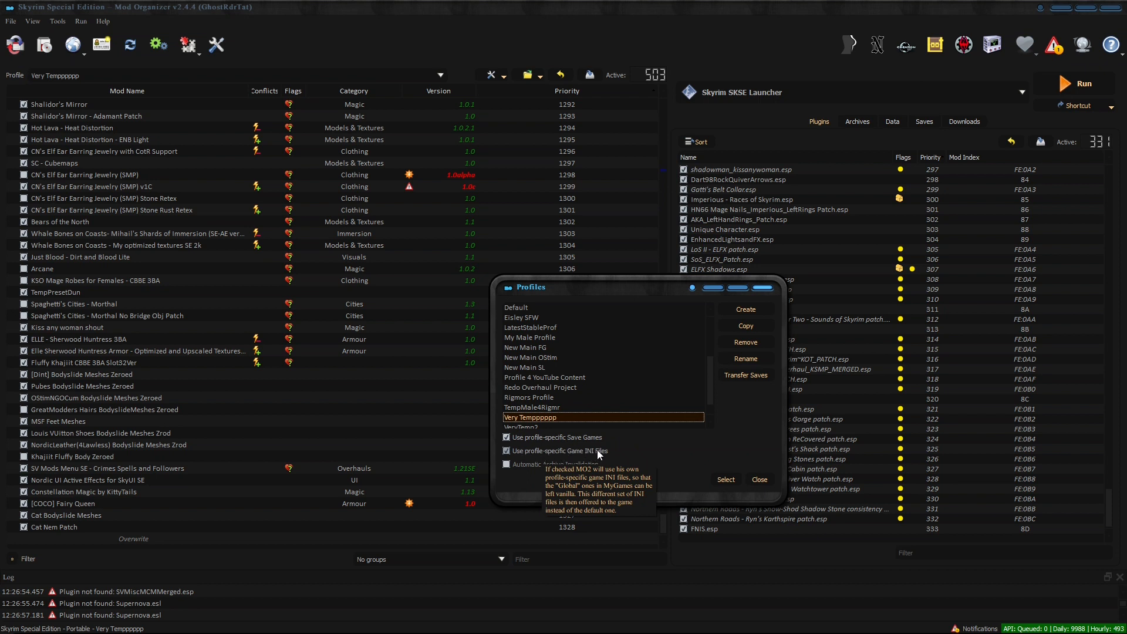
pyautogui.click(762, 288)
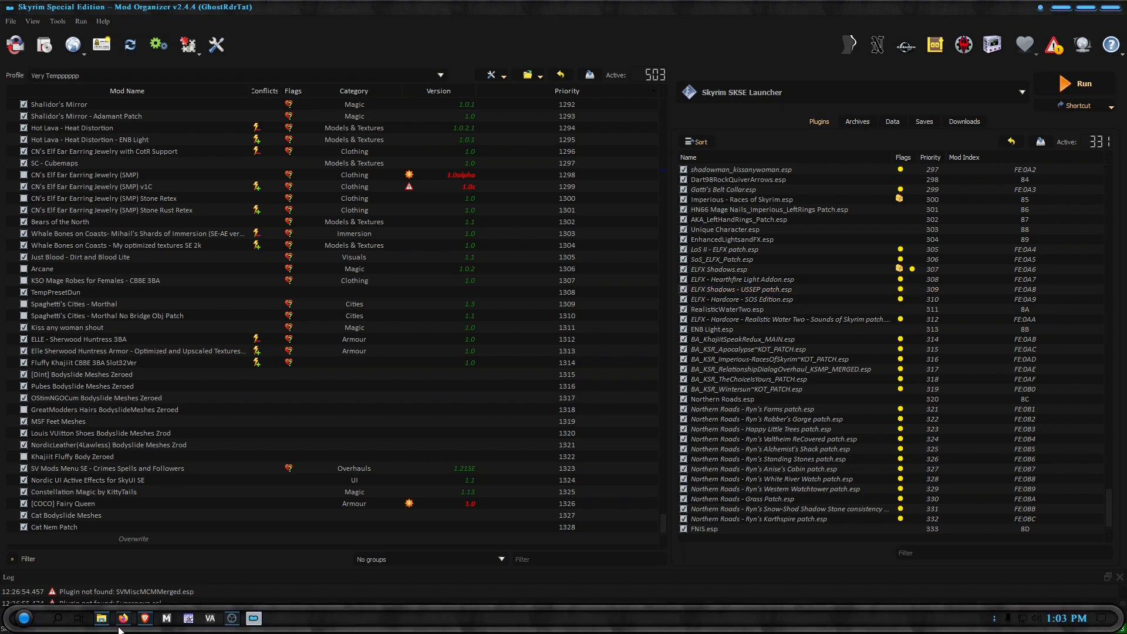
pyautogui.click(102, 618)
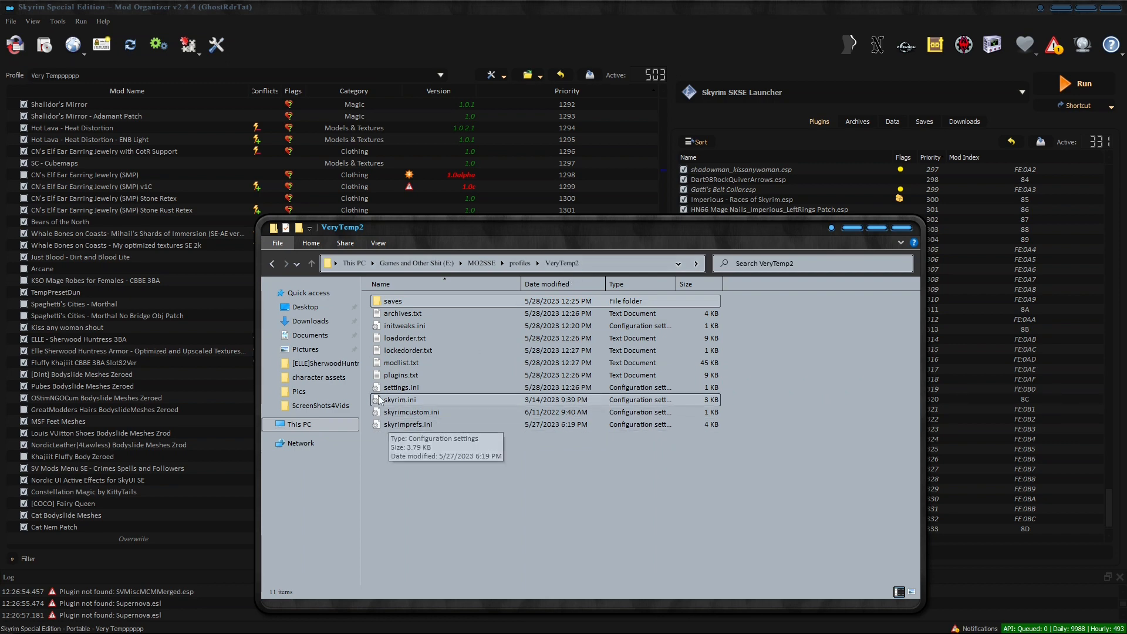
pyautogui.click(855, 231)
# Switch to the VeryTemp2 profile, delete a line from the Audio section of its skyrim.ini with the INI Editor, and save the file.
pyautogui.click(135, 78)
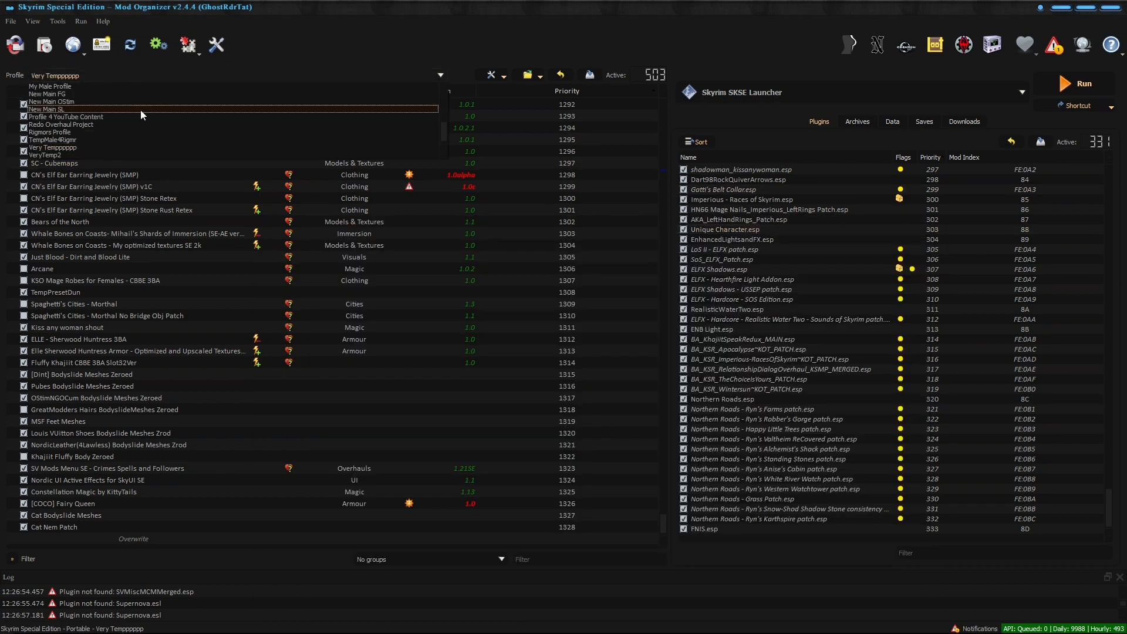
pyautogui.click(115, 154)
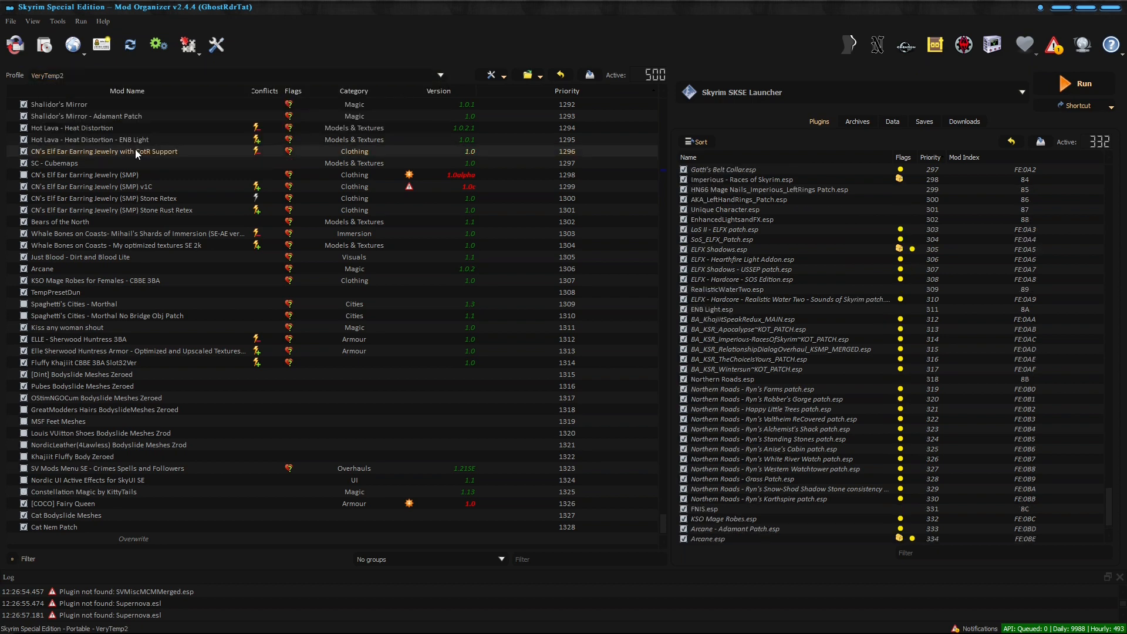
pyautogui.click(196, 53)
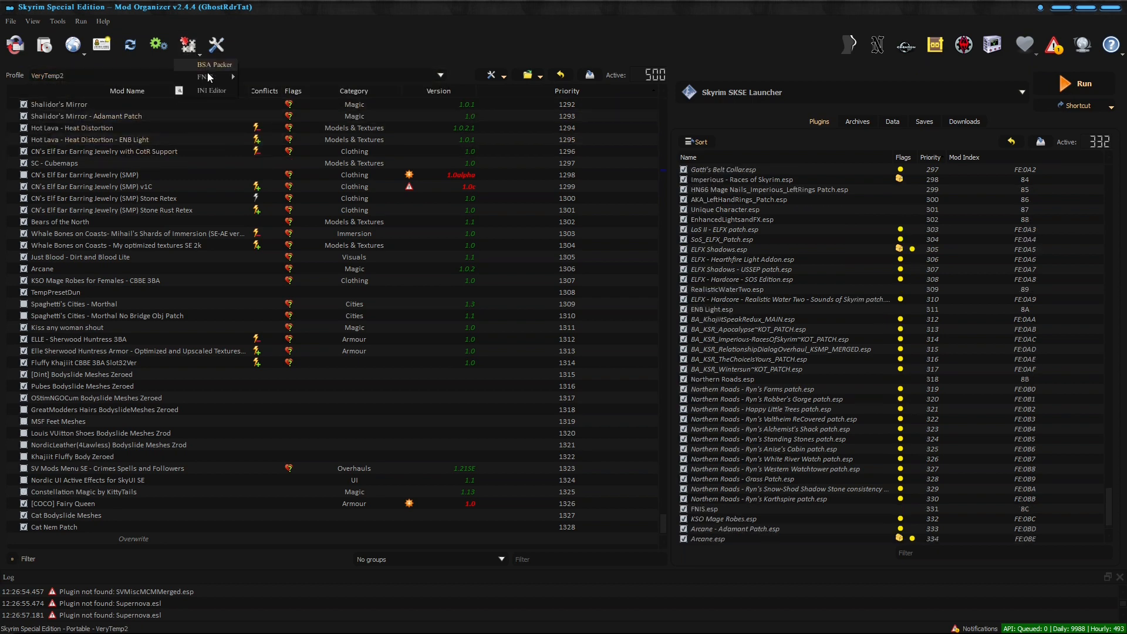
pyautogui.click(211, 90)
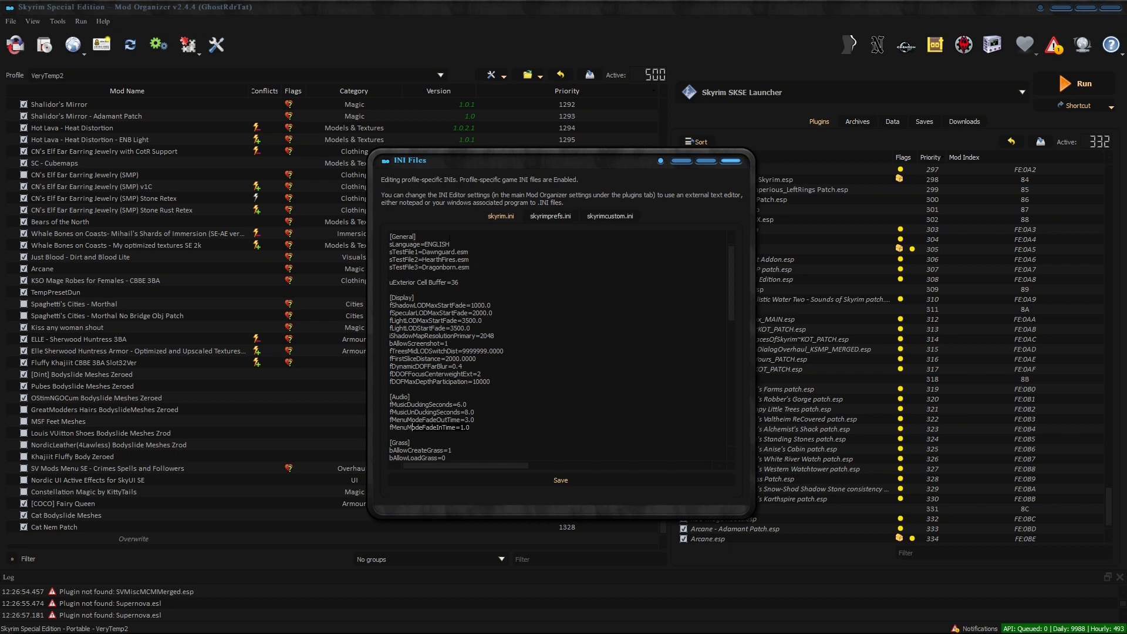
pyautogui.hotkey('shift', 'Home')
pyautogui.press('Delete')
pyautogui.click(577, 478)
pyautogui.click(731, 162)
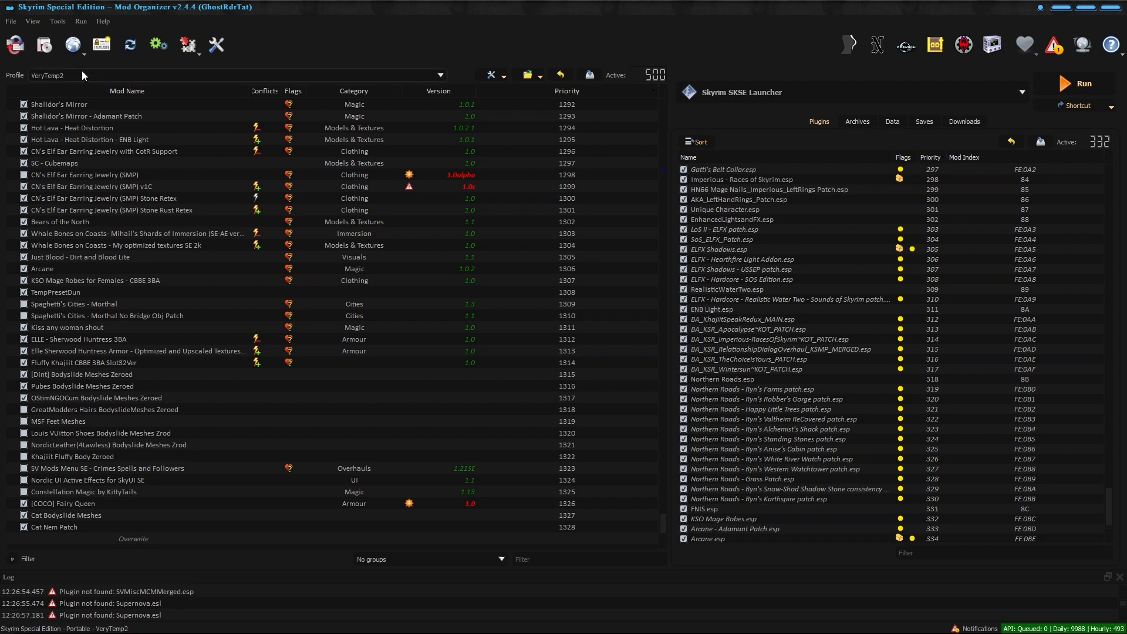
# Compare the size and modified date of skyrim.ini in the VeryTemp2 and Very Tempppppp profile folders in File Explorer, returning to VeryTemp2.
pyautogui.moveTo(118, 632)
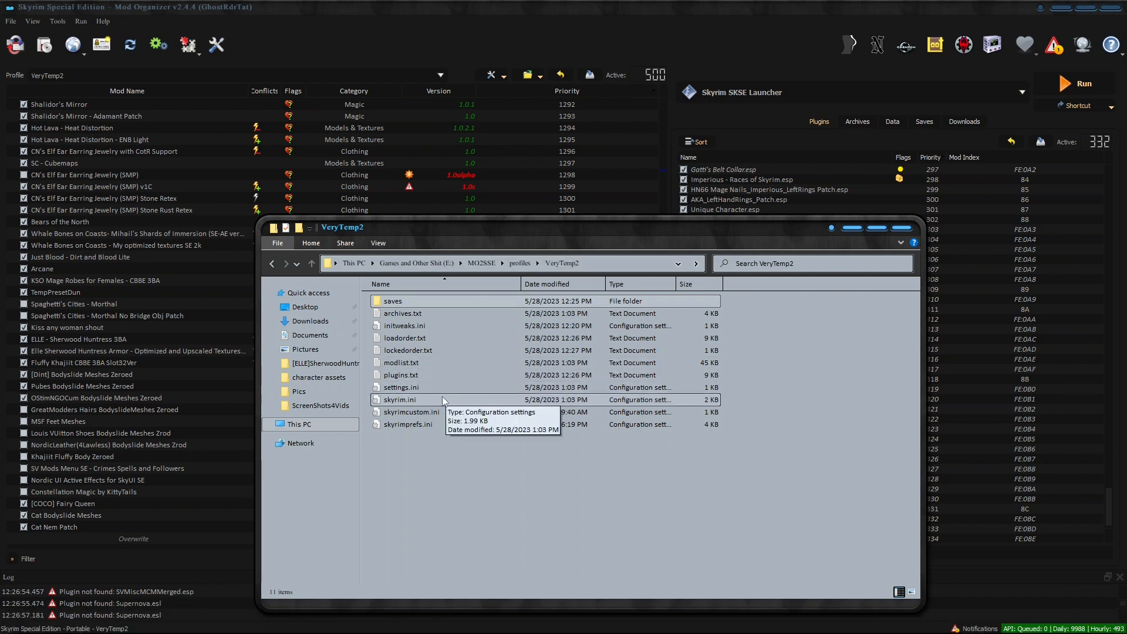
pyautogui.click(311, 263)
pyautogui.doubleClick(402, 548)
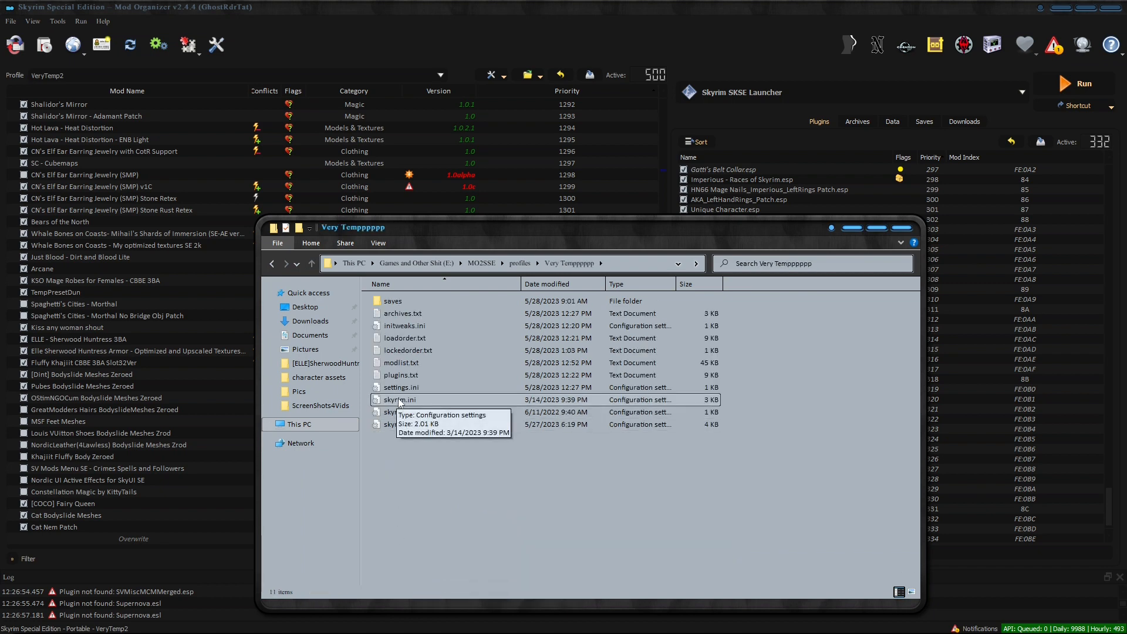
pyautogui.click(313, 269)
pyautogui.doubleClick(406, 555)
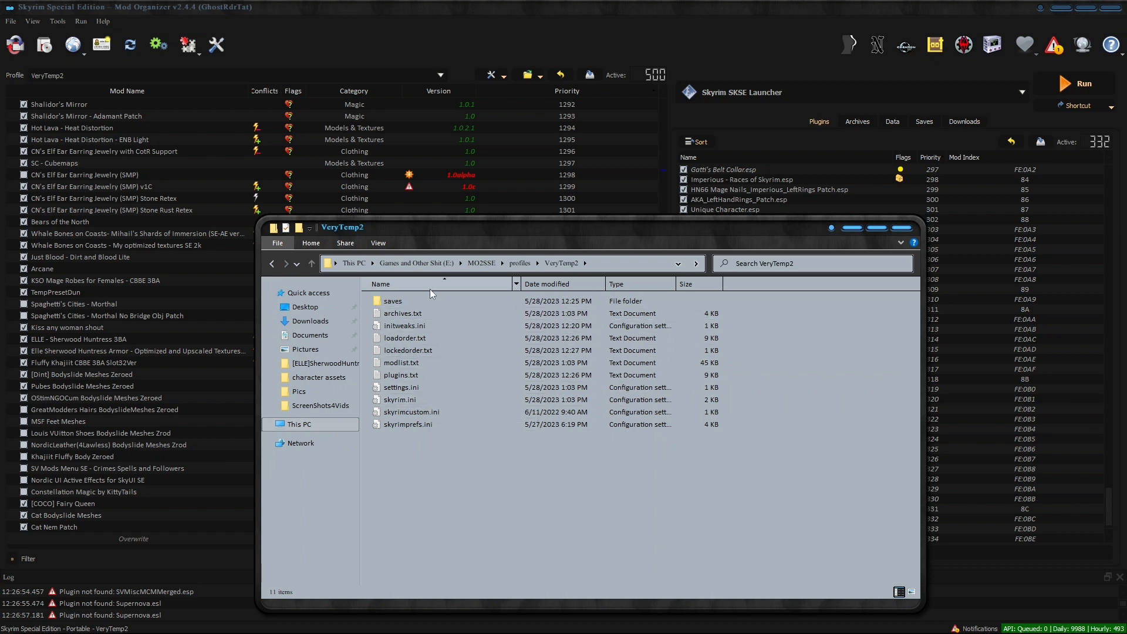
# View the save files in the VeryTemp2 profile's saves folder, and return to Mod Organizer.
pyautogui.doubleClick(392, 301)
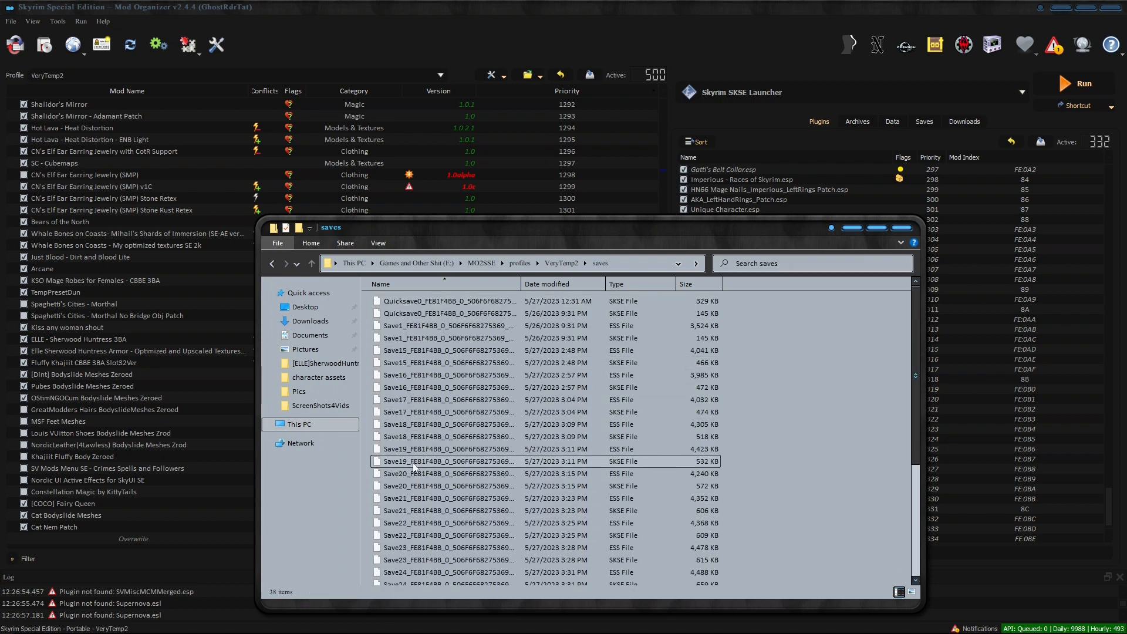
pyautogui.scroll(-5, 415, 468)
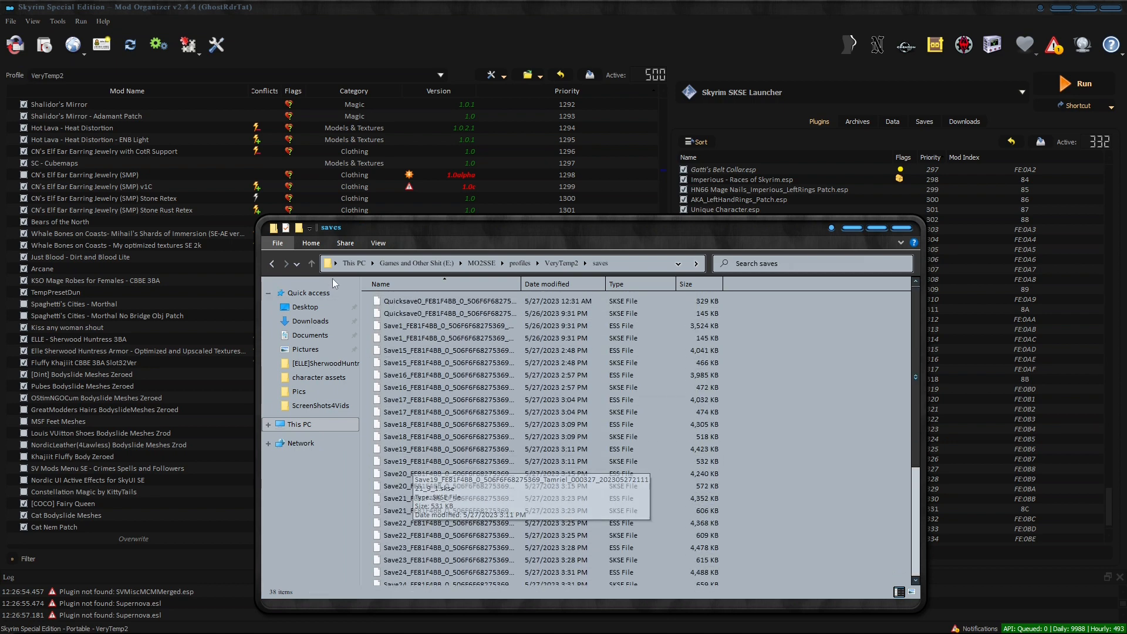
pyautogui.click(311, 264)
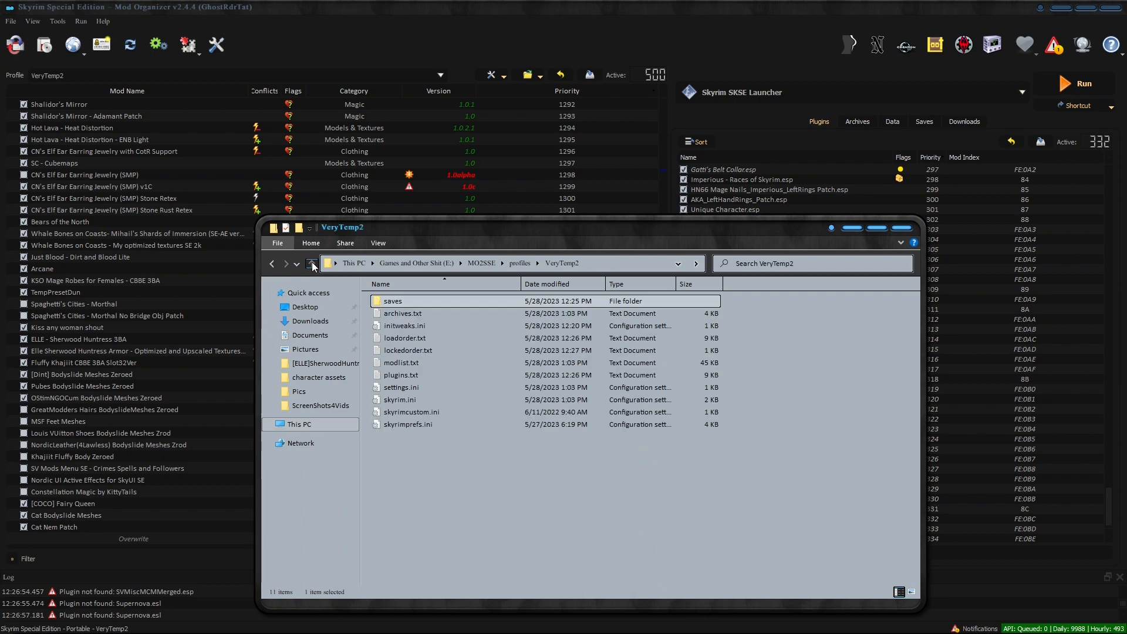
pyautogui.click(849, 230)
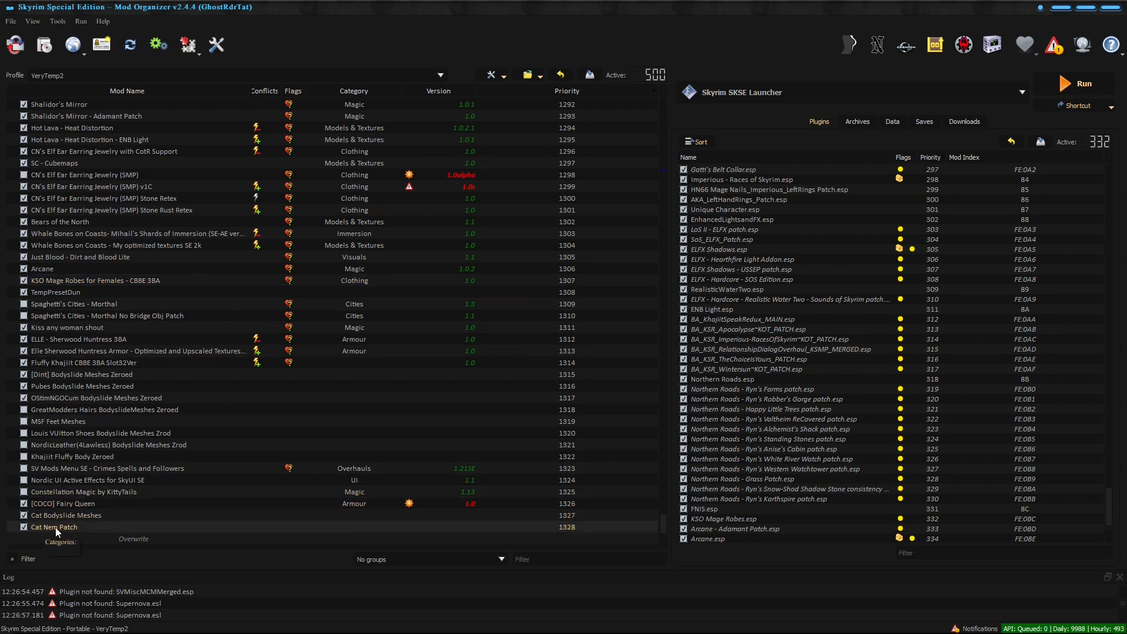
# Switch the active profile back to Very Tempppppp.
pyautogui.scroll(-1, 794, 287)
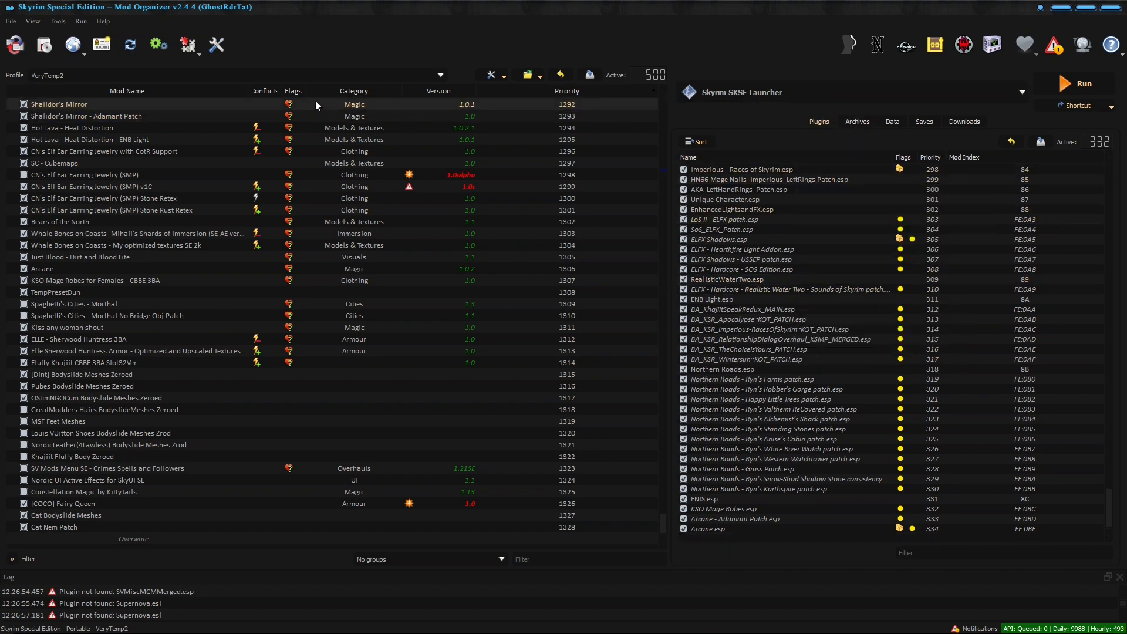
pyautogui.click(291, 74)
pyautogui.click(128, 146)
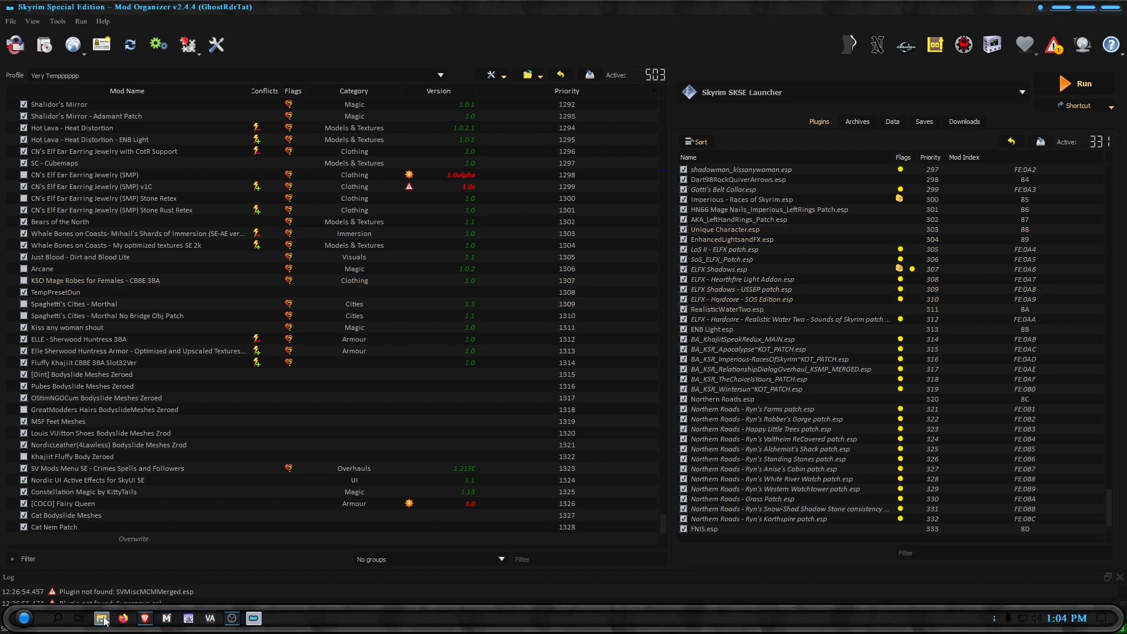
# Delete all save files from the Very Tempppppp profile's saves folder in File Explorer.
pyautogui.moveTo(104, 627)
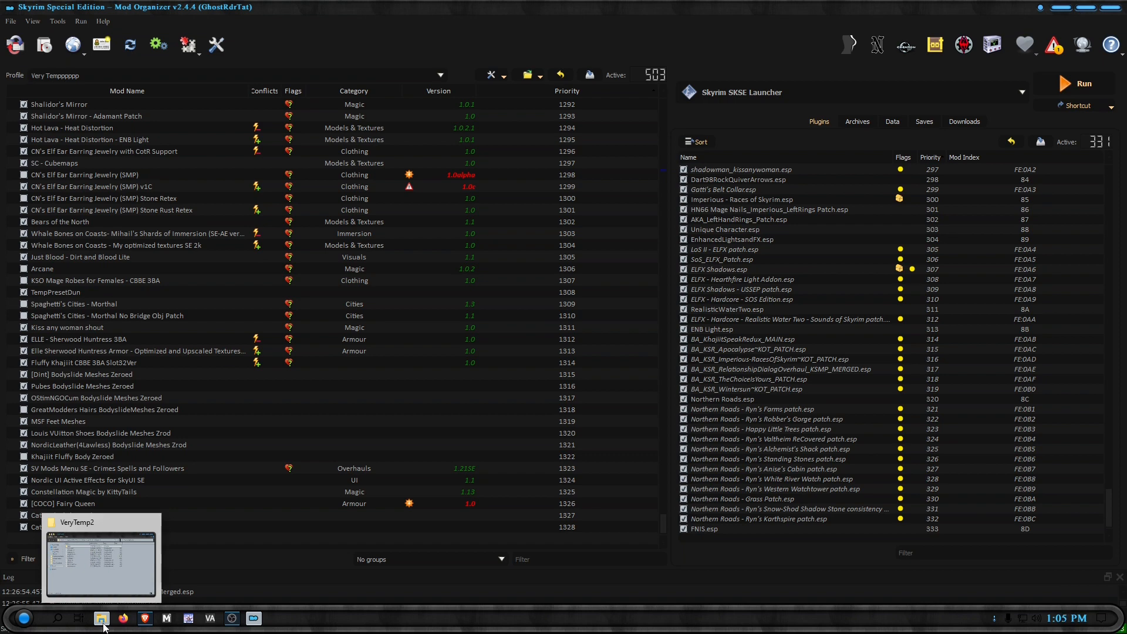
pyautogui.click(104, 627)
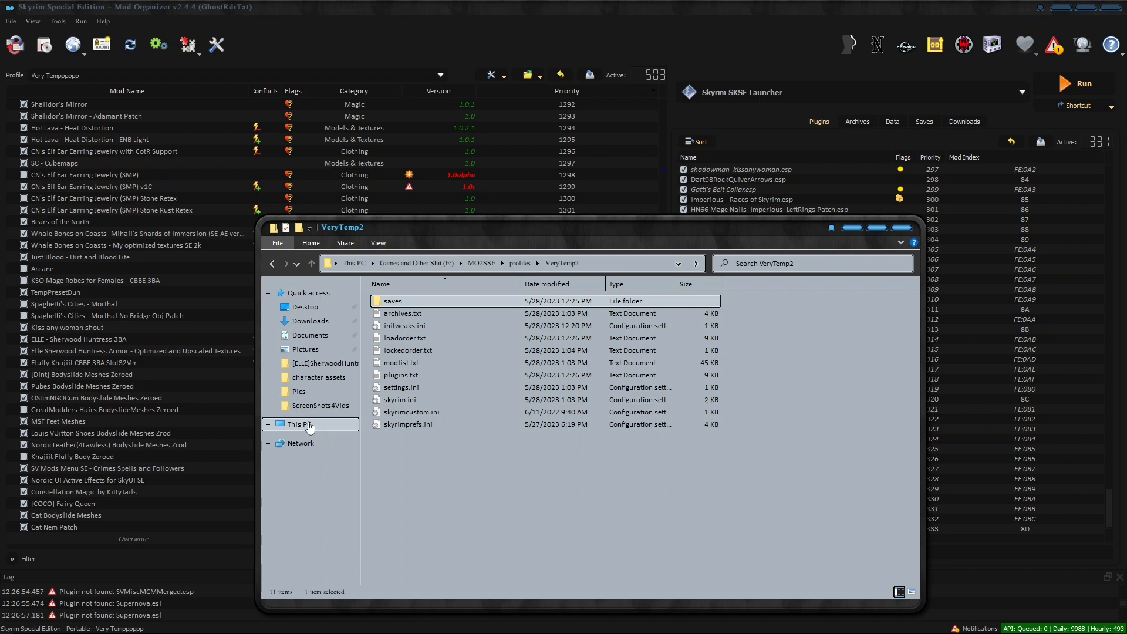
pyautogui.click(311, 263)
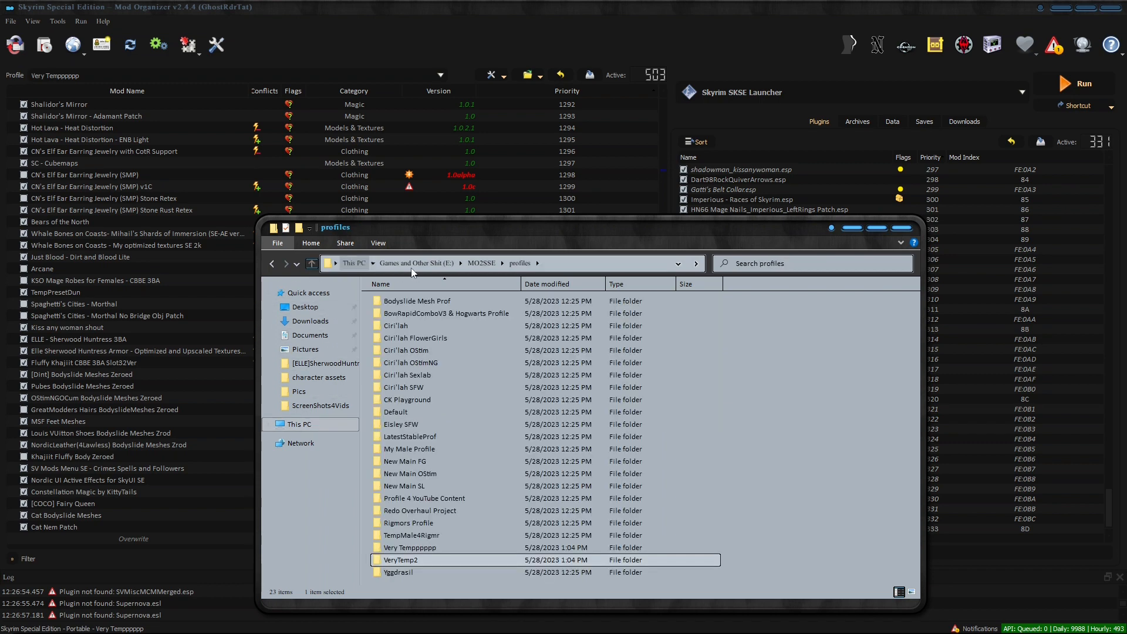
pyautogui.doubleClick(405, 547)
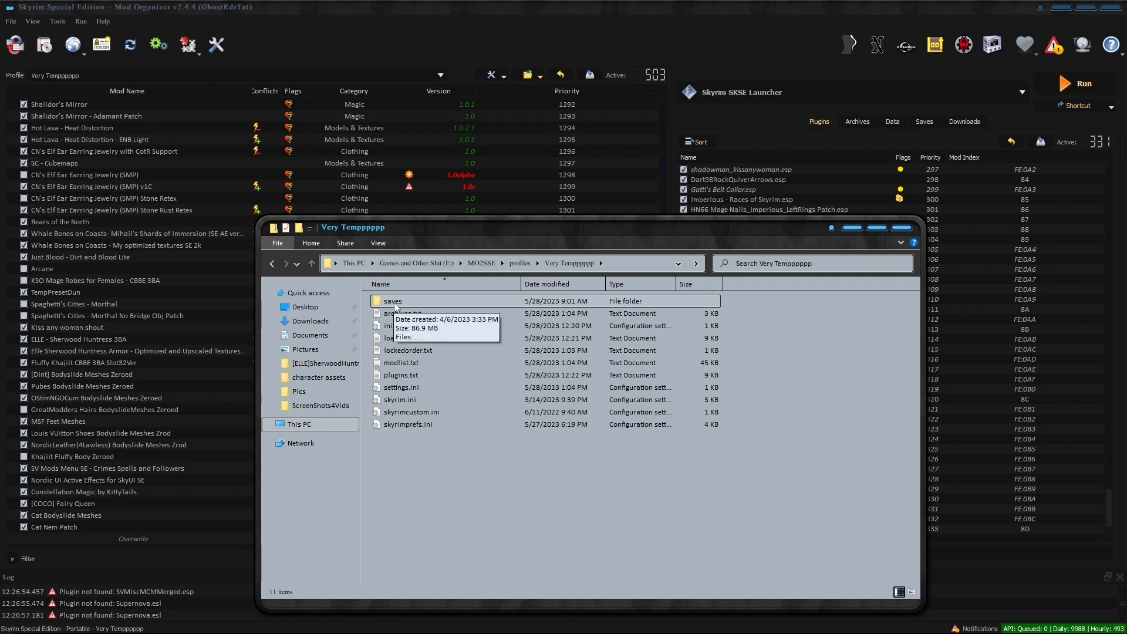
pyautogui.doubleClick(393, 302)
pyautogui.moveTo(367, 297); pyautogui.dragTo(499, 578)
pyautogui.rightClick(468, 406)
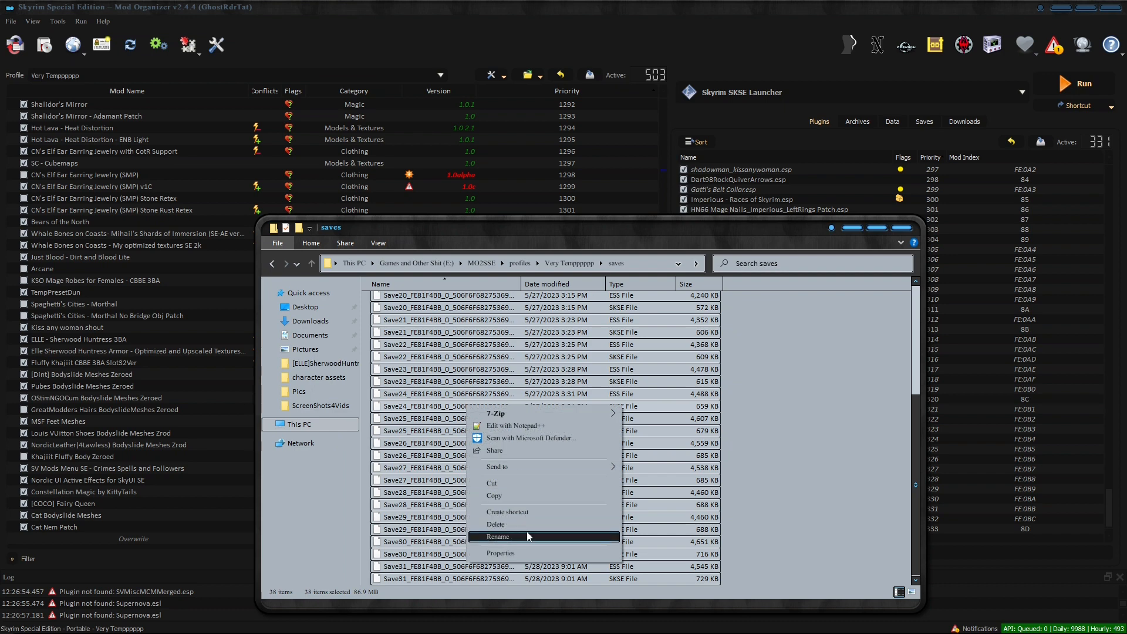
pyautogui.click(496, 525)
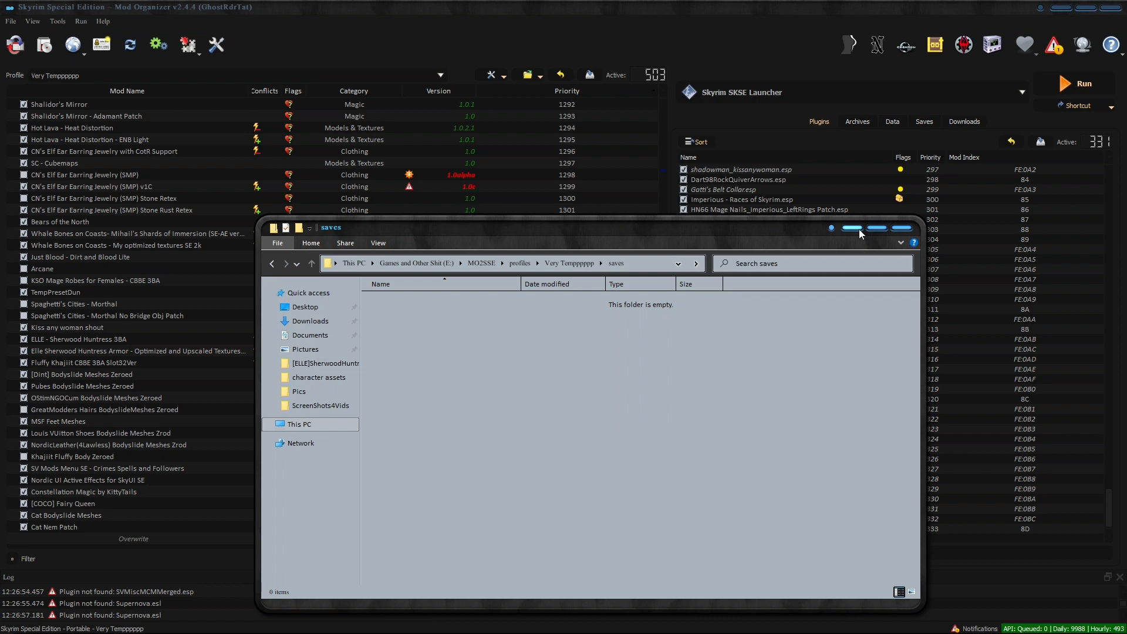
# Open the Skyrim Special Edition folder under My Games in the Windows user's Documents folder on the C: drive.
pyautogui.click(299, 423)
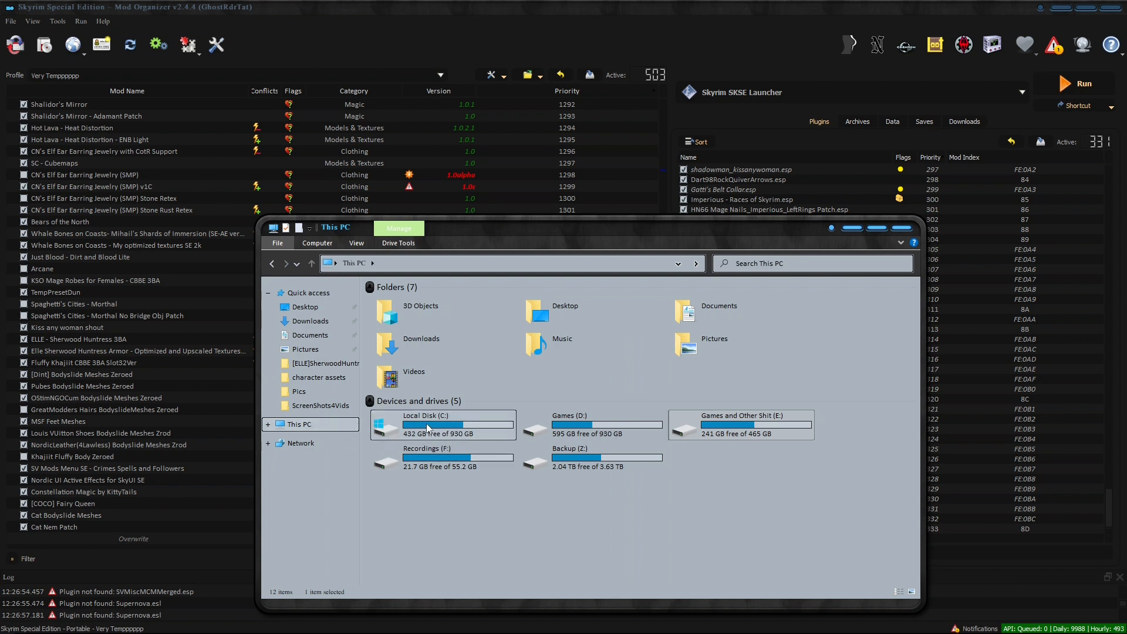
pyautogui.doubleClick(427, 425)
pyautogui.doubleClick(411, 401)
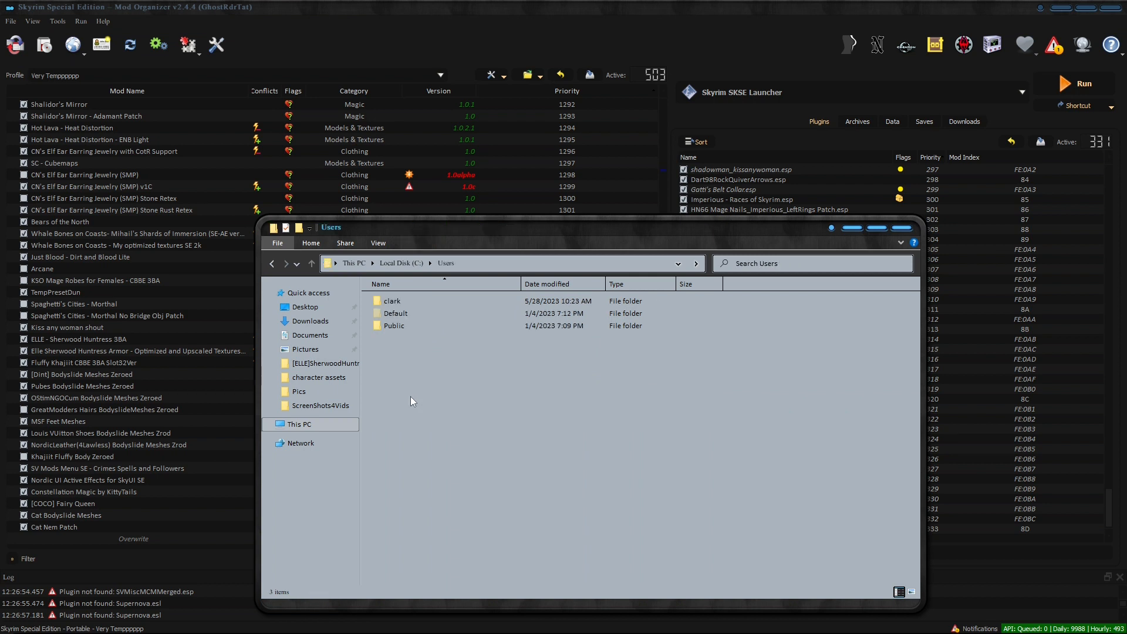
pyautogui.doubleClick(403, 300)
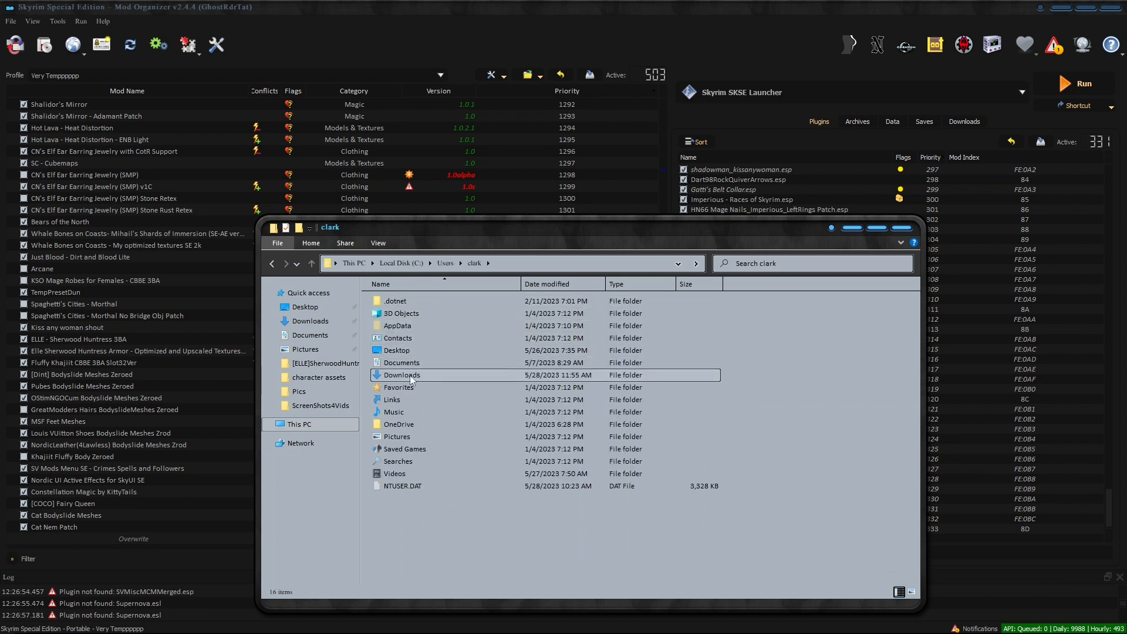
pyautogui.doubleClick(408, 447)
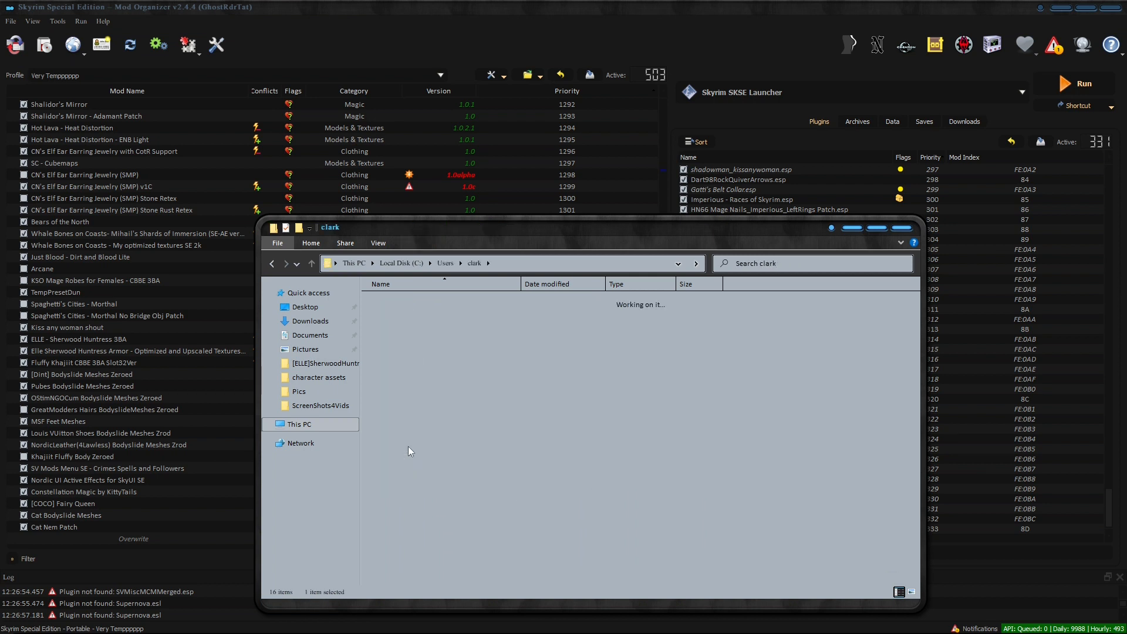
pyautogui.click(311, 264)
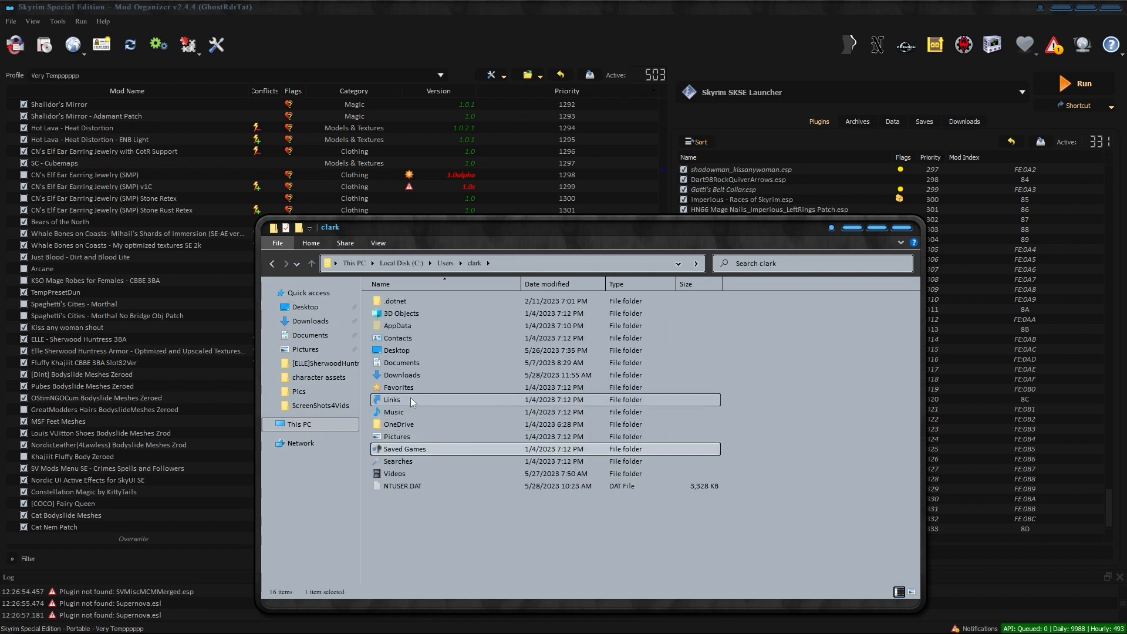
pyautogui.doubleClick(399, 363)
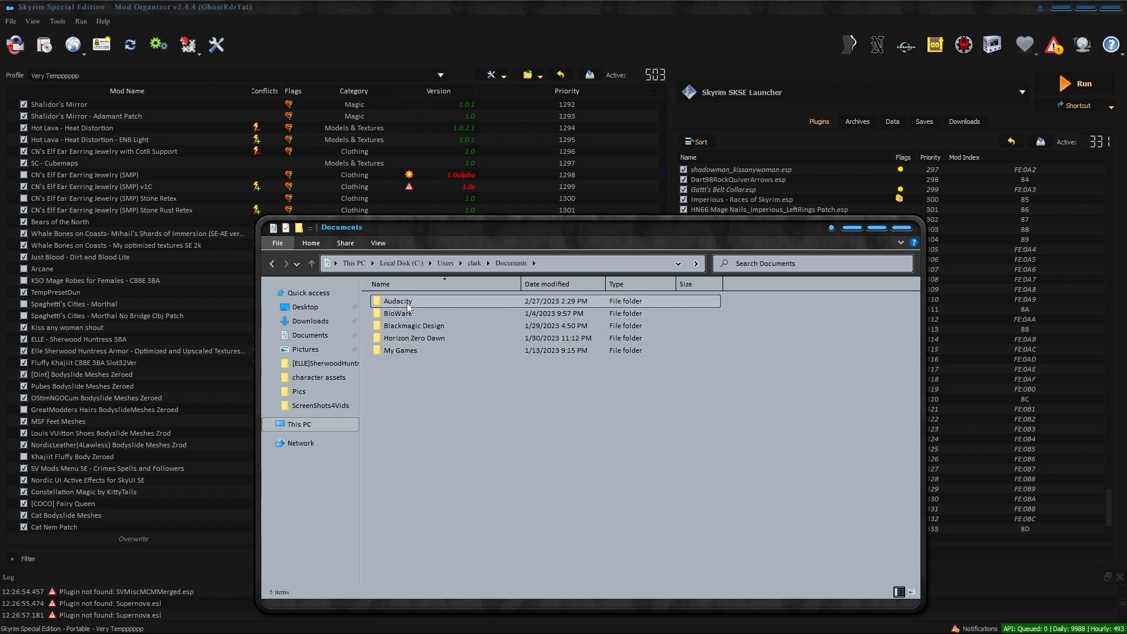
pyautogui.doubleClick(413, 350)
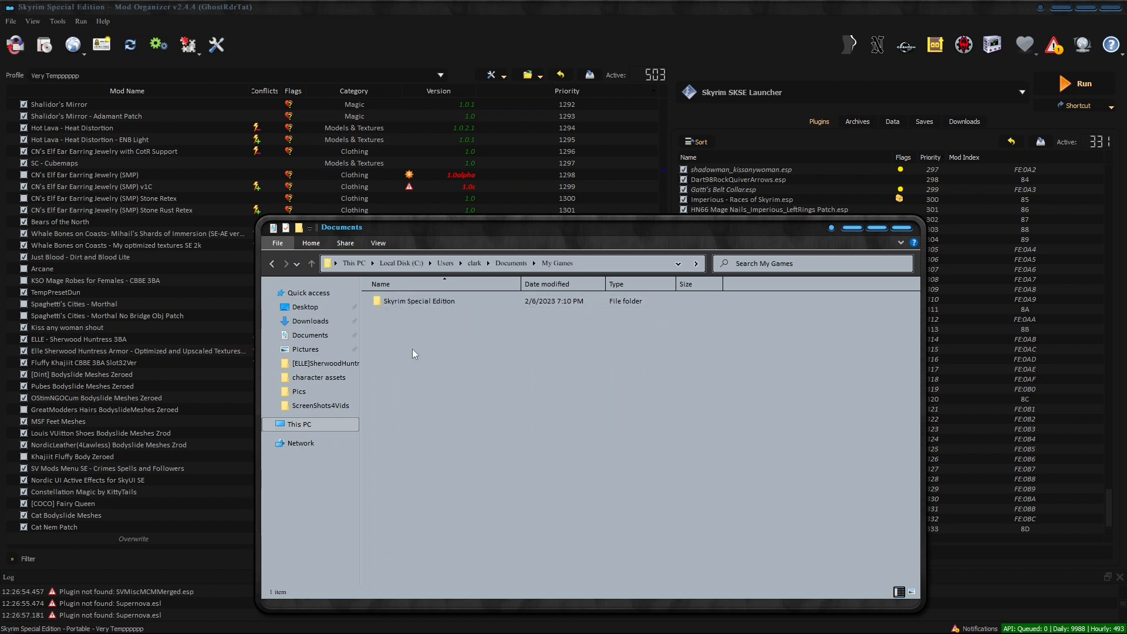
pyautogui.doubleClick(402, 302)
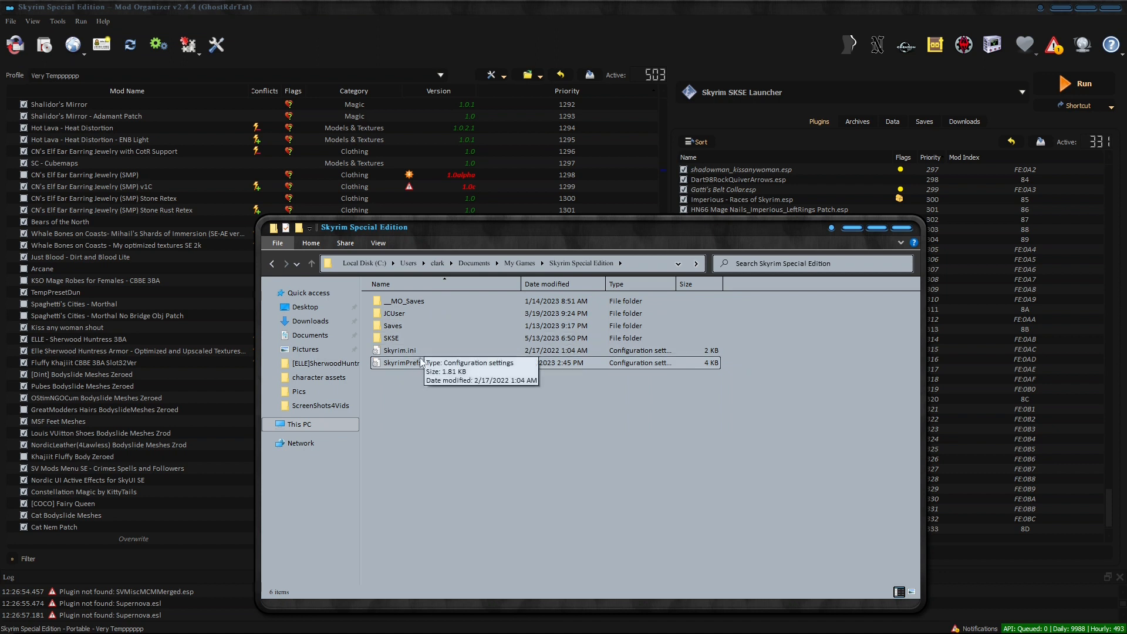
# Check the contents of the __MO_Saves and Saves folders within the Skyrim Special Edition folder.
pyautogui.doubleClick(406, 304)
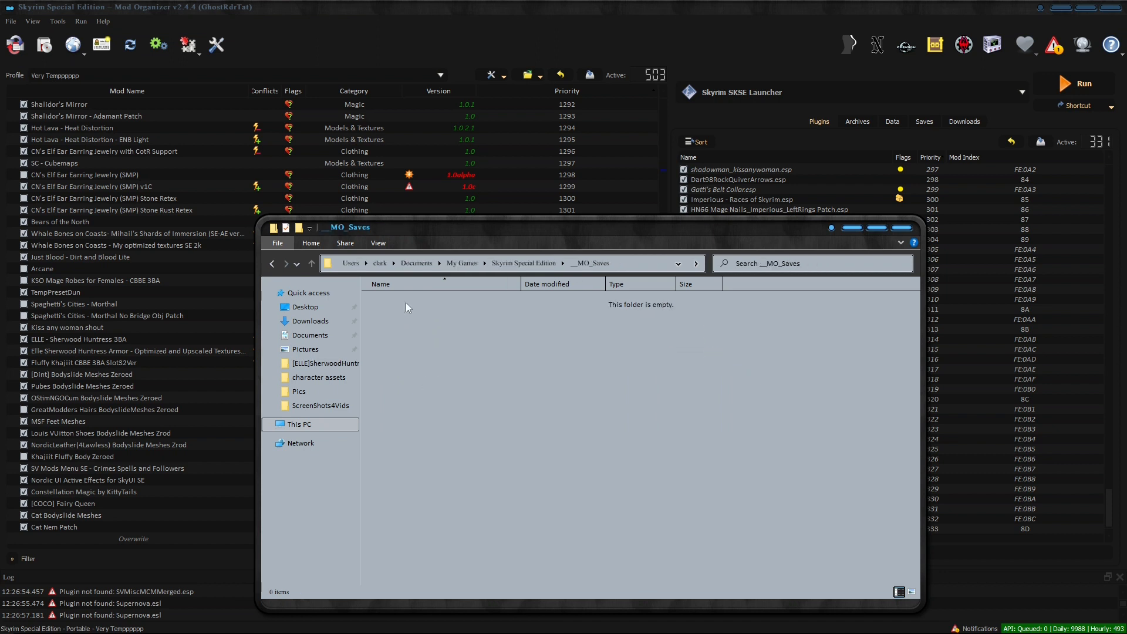
pyautogui.click(312, 263)
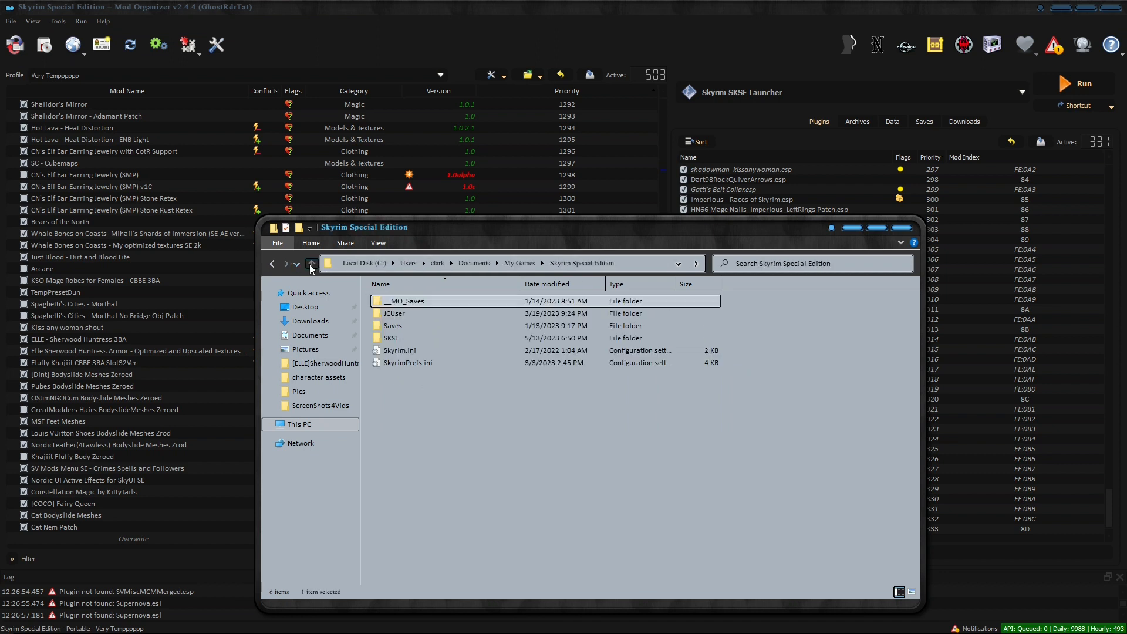
pyautogui.doubleClick(396, 326)
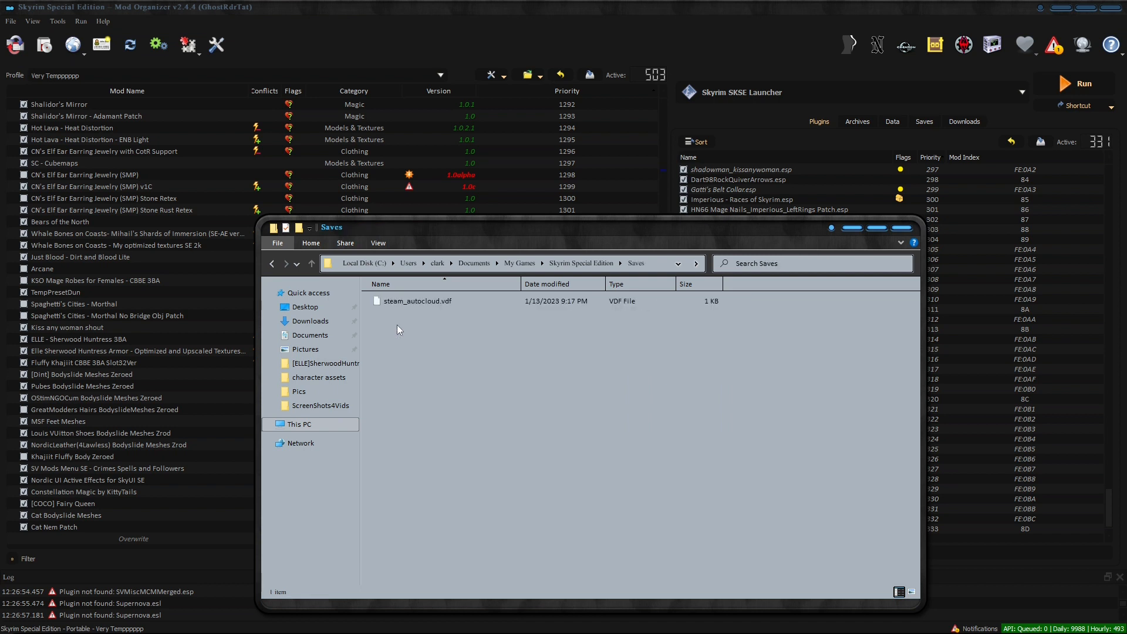
pyautogui.click(313, 266)
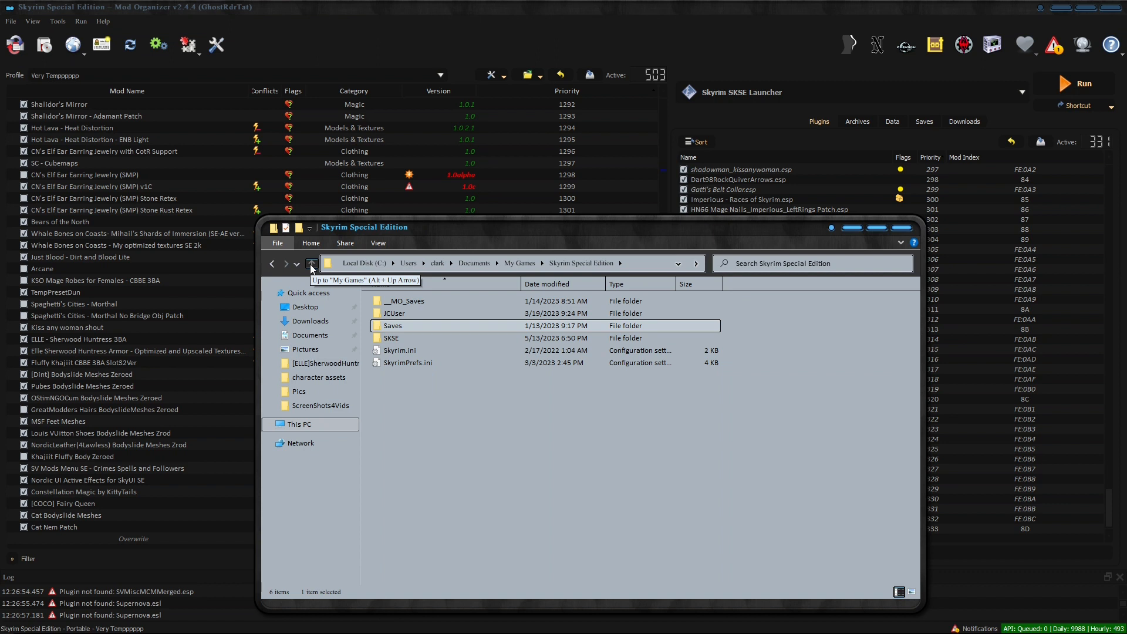
# Open the Very Tempppppp profile folder inside MO2SSE's profiles folder on the E: drive.
pyautogui.click(299, 425)
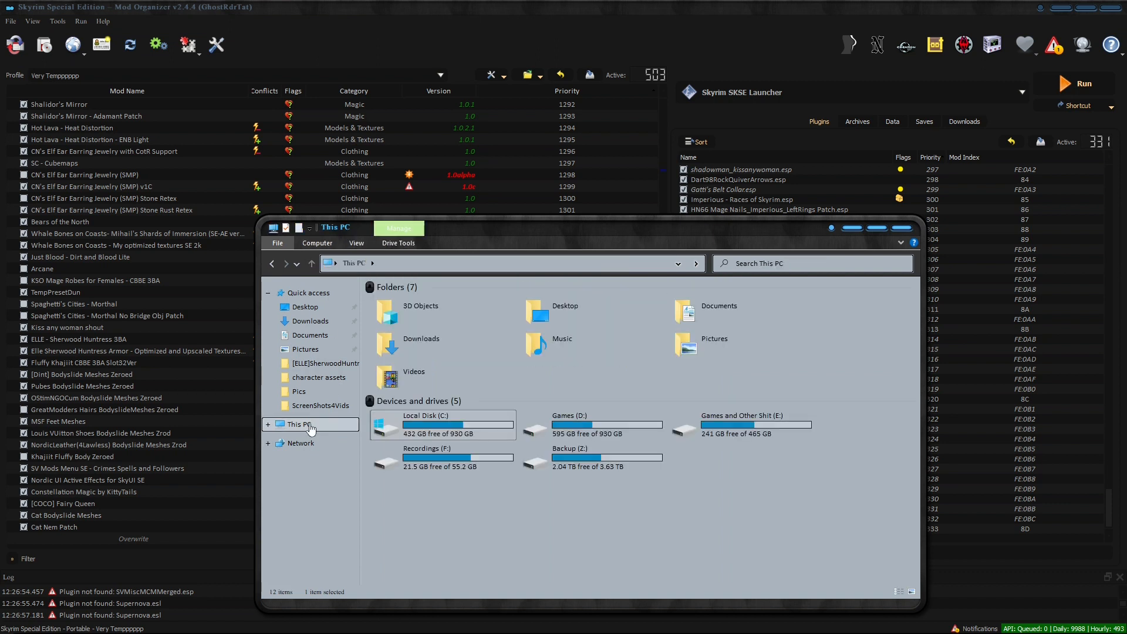
pyautogui.doubleClick(568, 459)
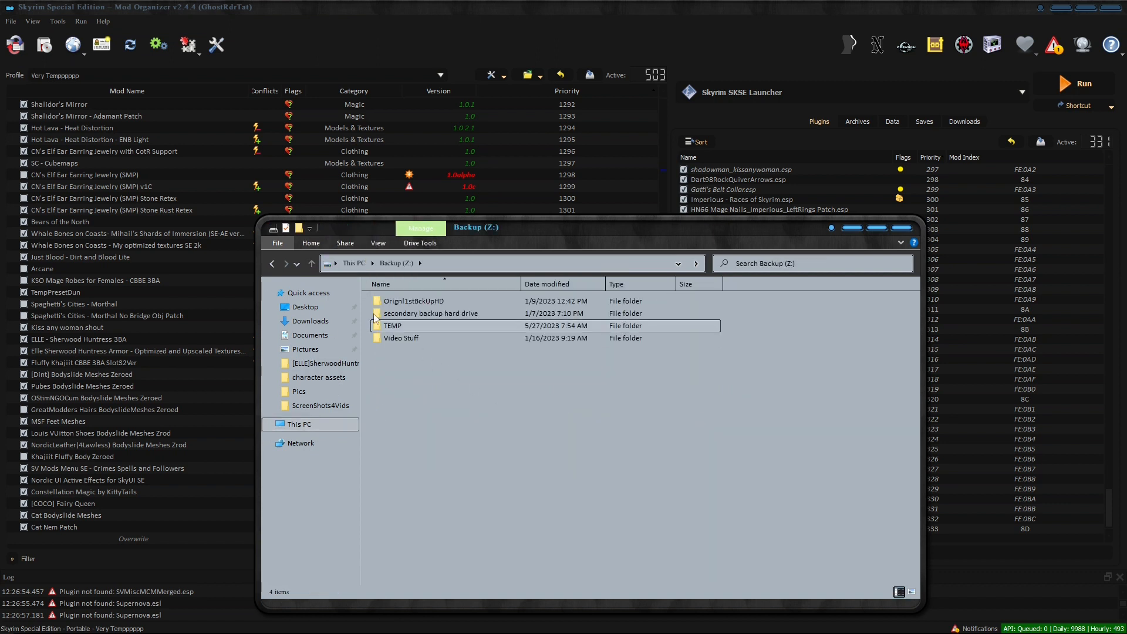
pyautogui.click(312, 264)
pyautogui.doubleClick(745, 427)
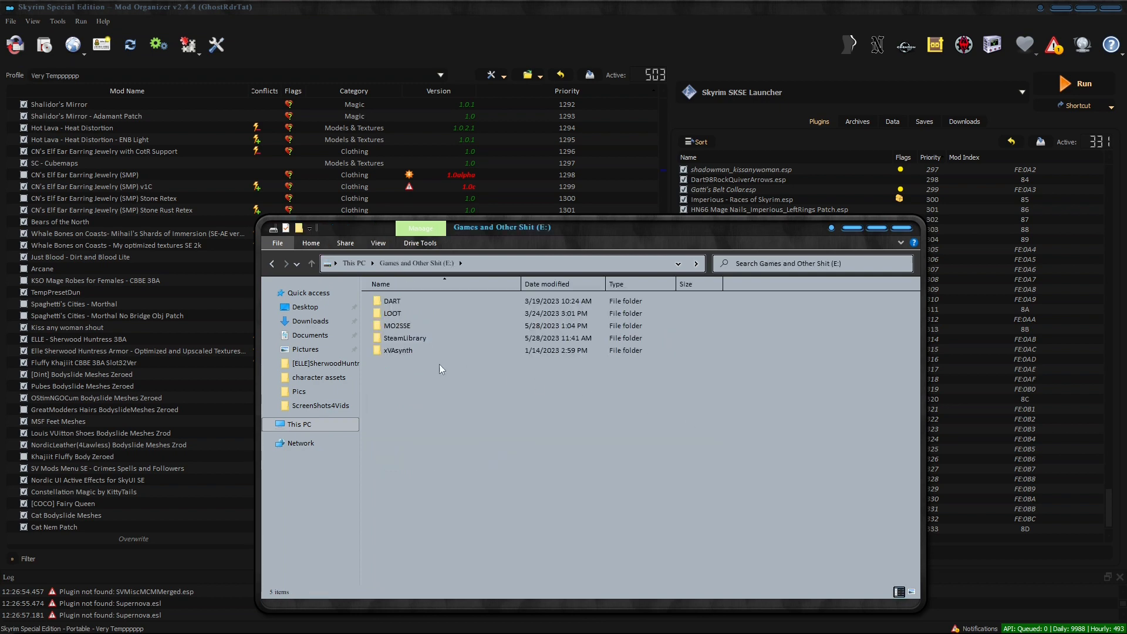
pyautogui.doubleClick(397, 329)
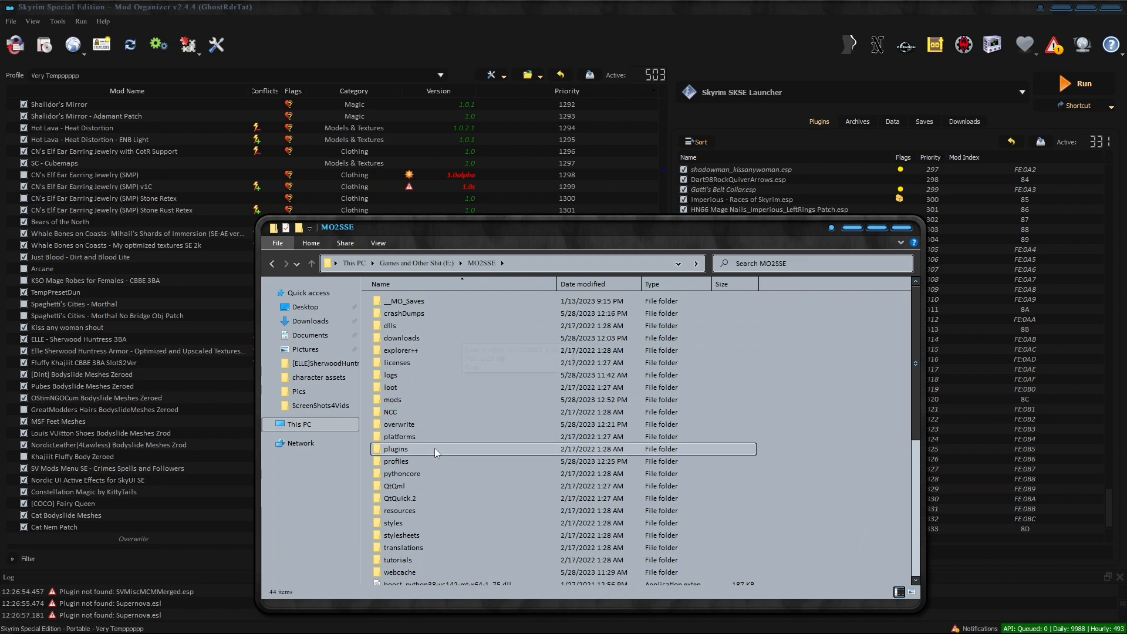
pyautogui.doubleClick(401, 463)
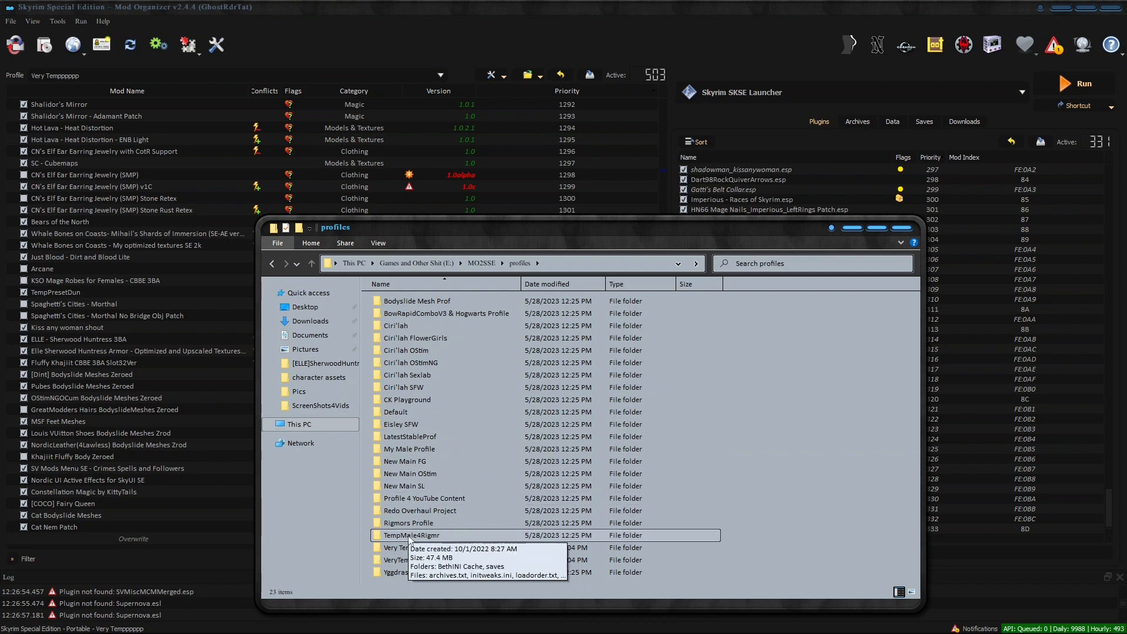
pyautogui.doubleClick(404, 547)
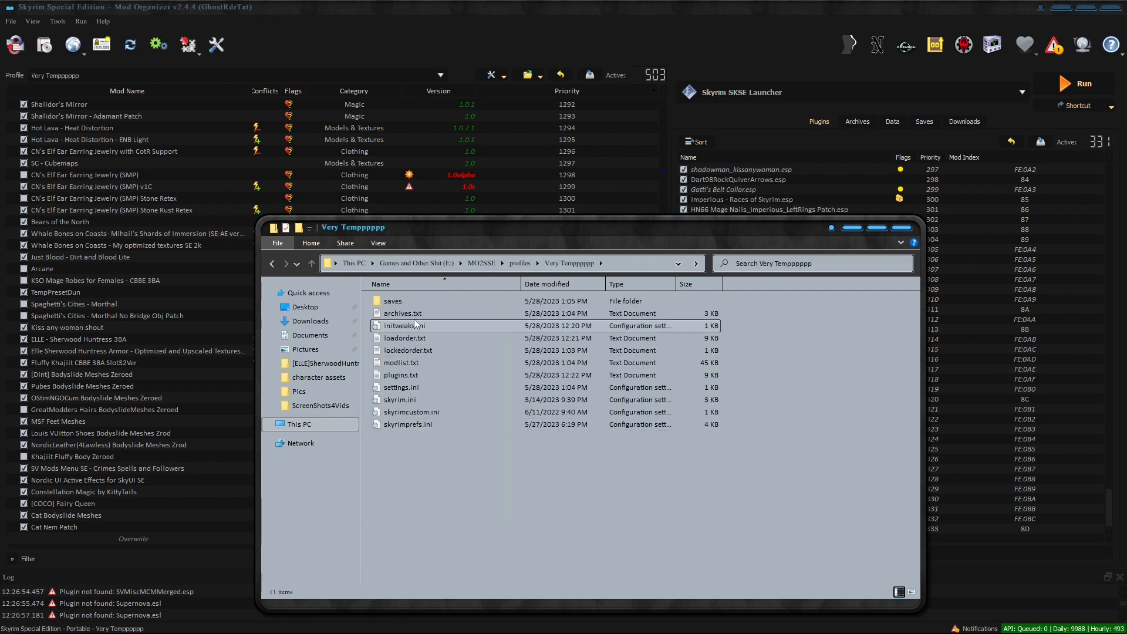
# Check the Very Tempppppp profile's saves folder and its INI files, and put the File Explorer window away.
pyautogui.doubleClick(412, 302)
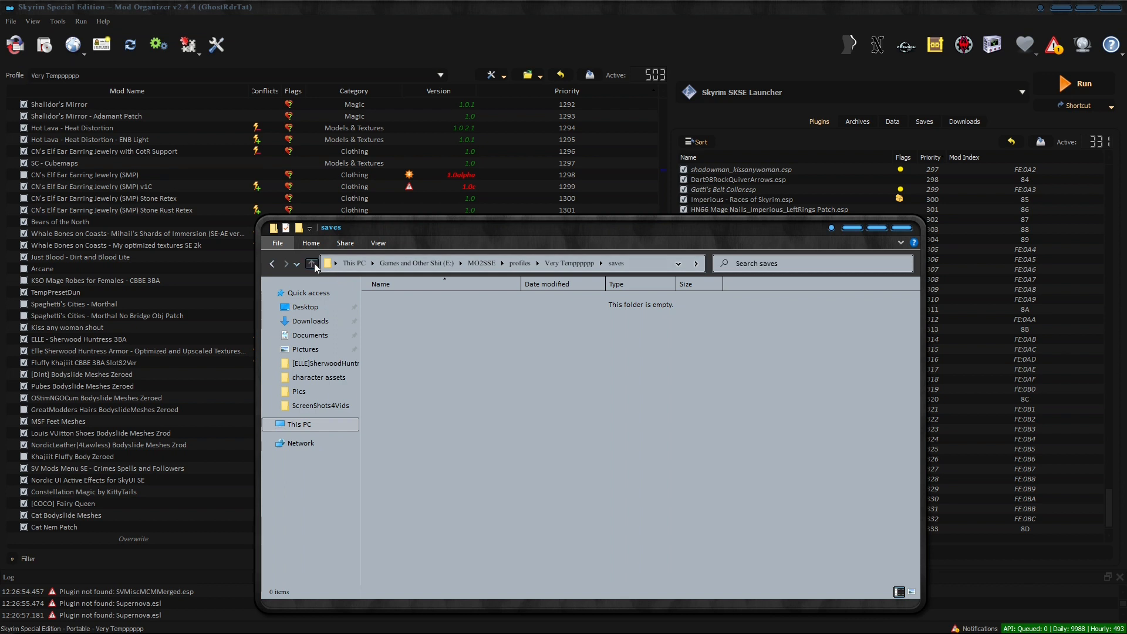
pyautogui.click(315, 263)
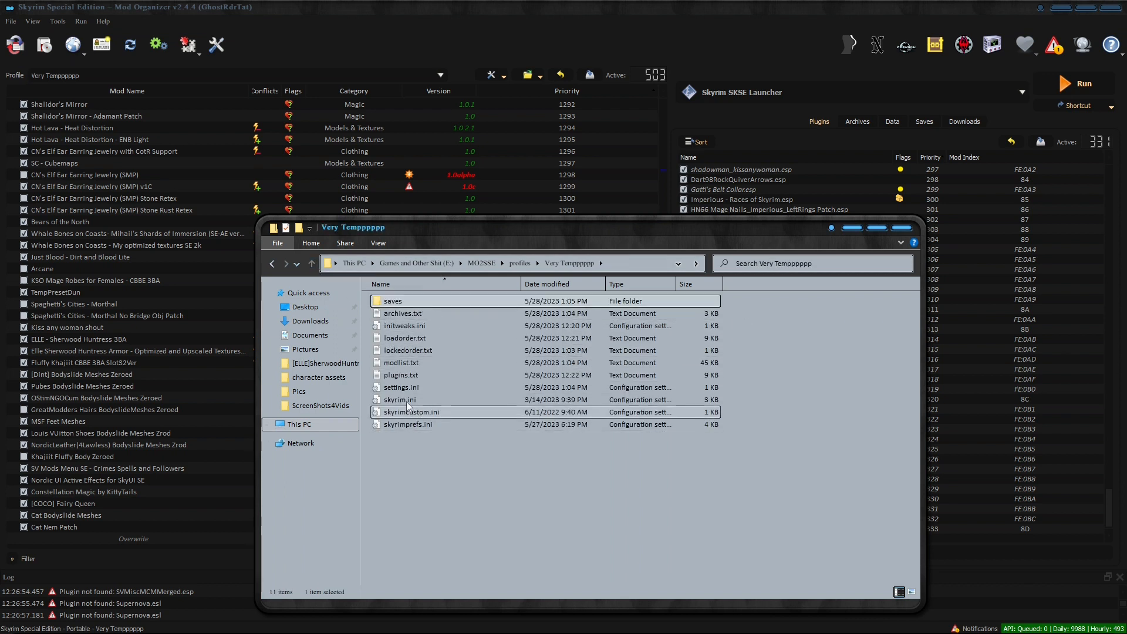
pyautogui.click(853, 229)
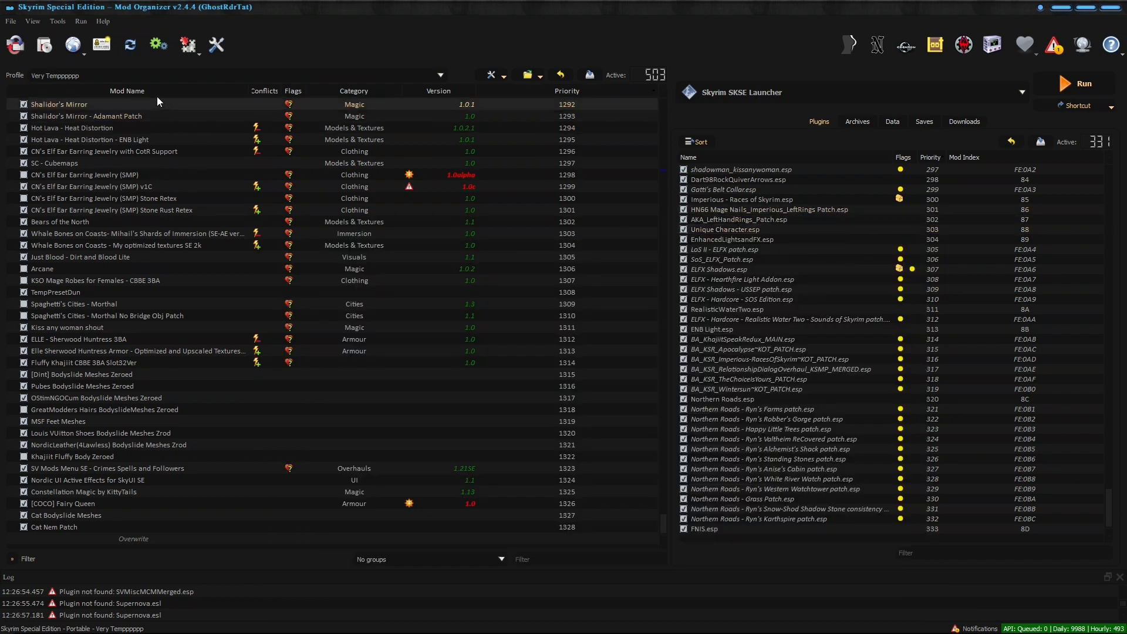
# Remove the VeryTemp2 profile in Mod Organizer, including its profile-specific save games.
pyautogui.click(102, 44)
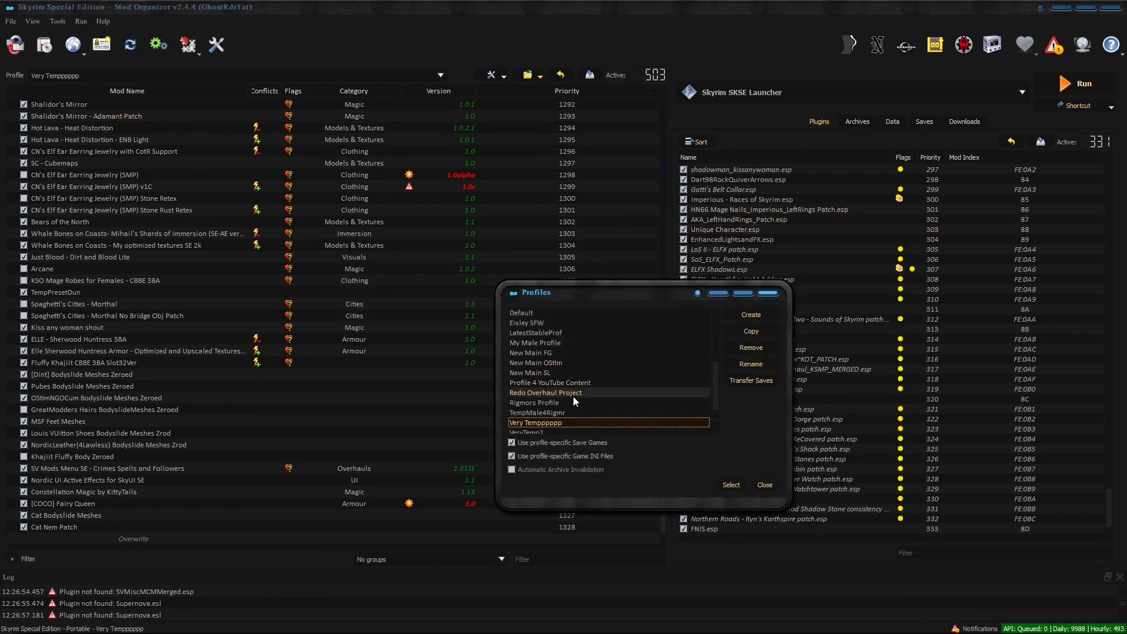
pyautogui.scroll(-1, 573, 397)
pyautogui.click(541, 414)
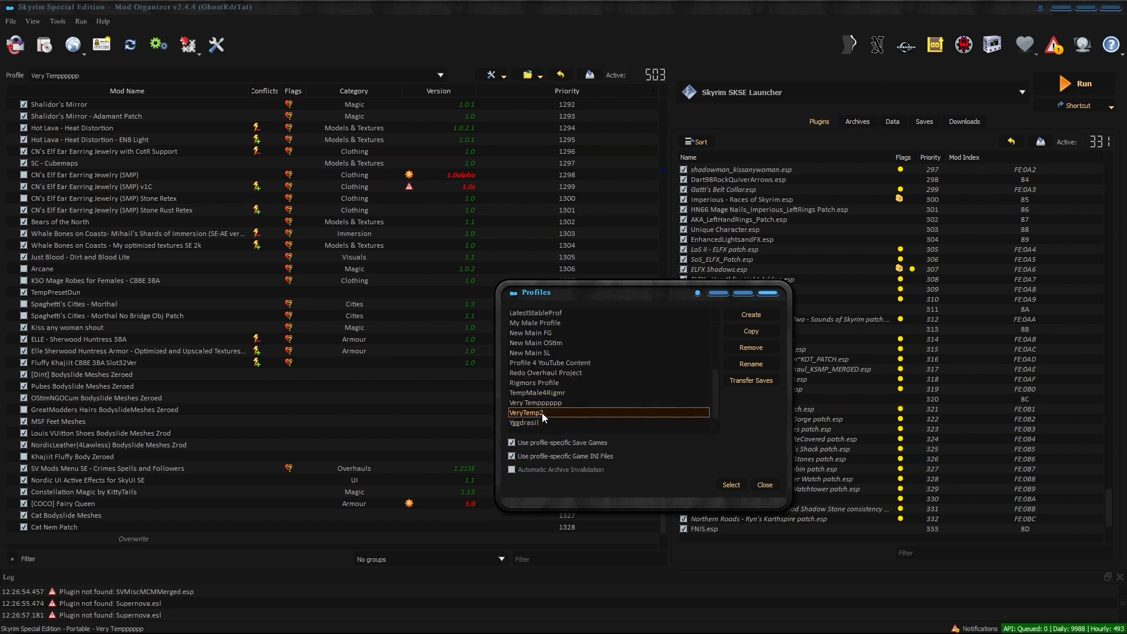
pyautogui.click(760, 348)
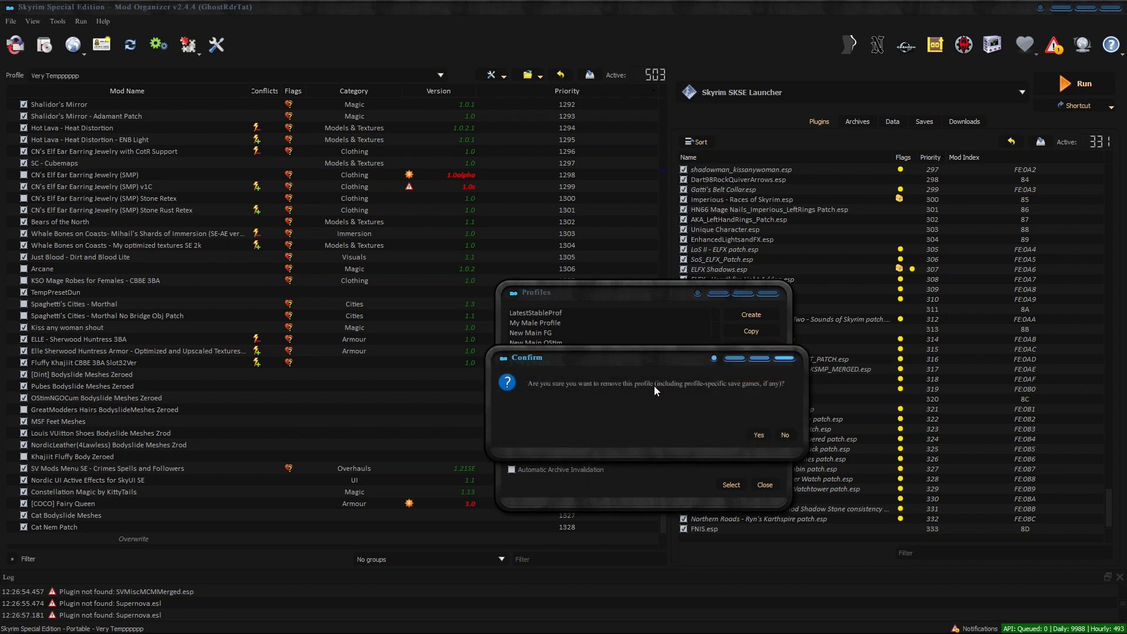
pyautogui.click(758, 435)
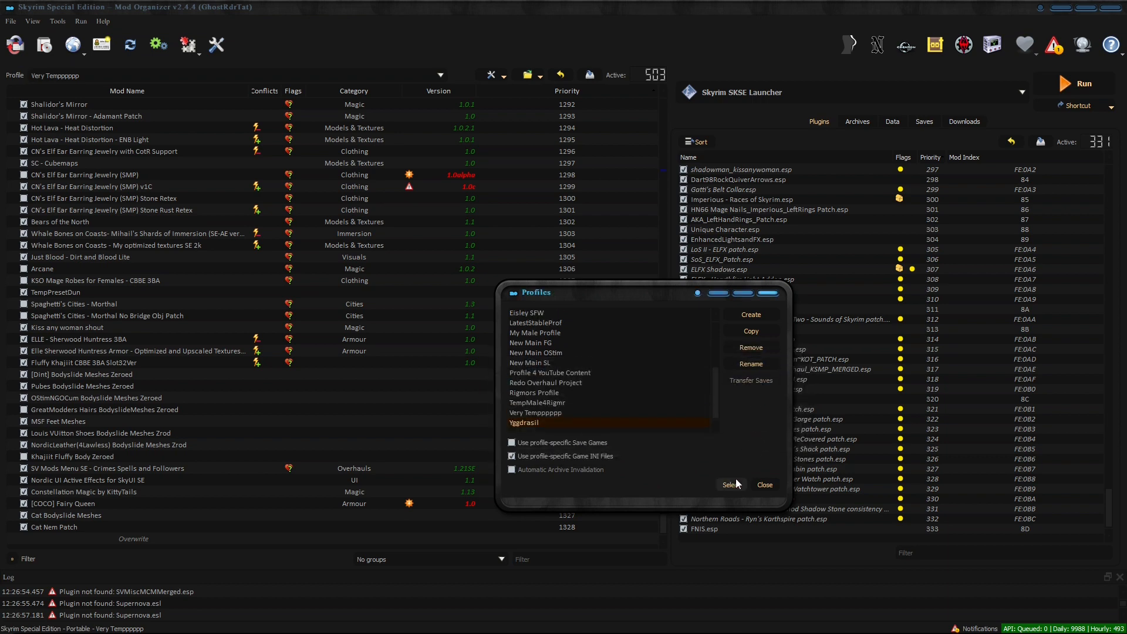
pyautogui.click(765, 485)
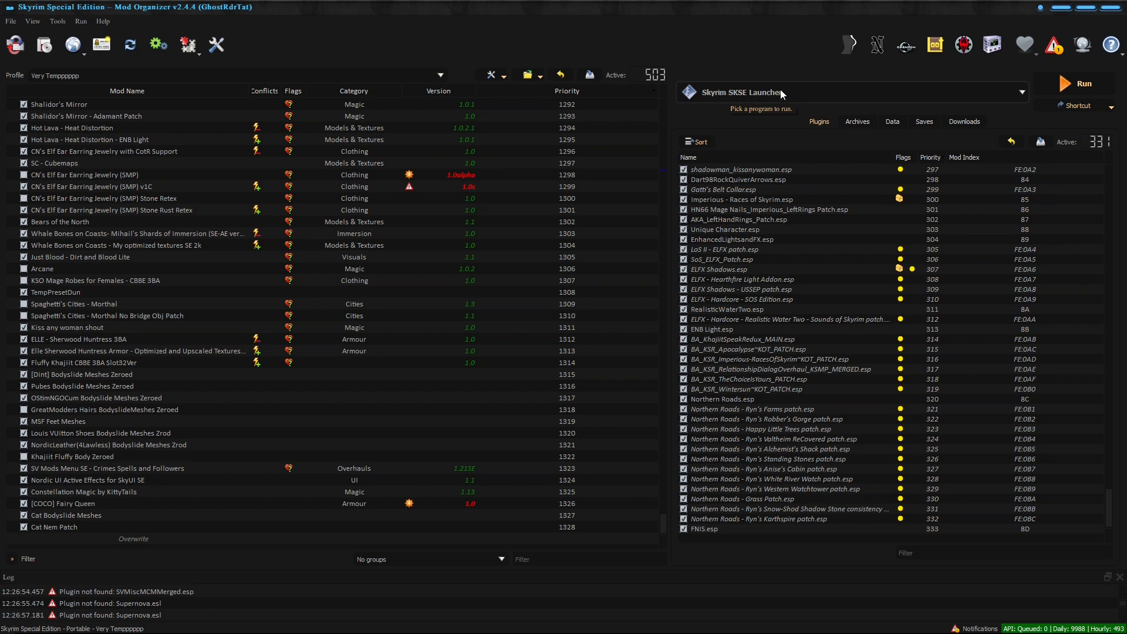
# Launch Skyrim through the Skyrim SKSE Launcher and start a new game.
pyautogui.click(1079, 87)
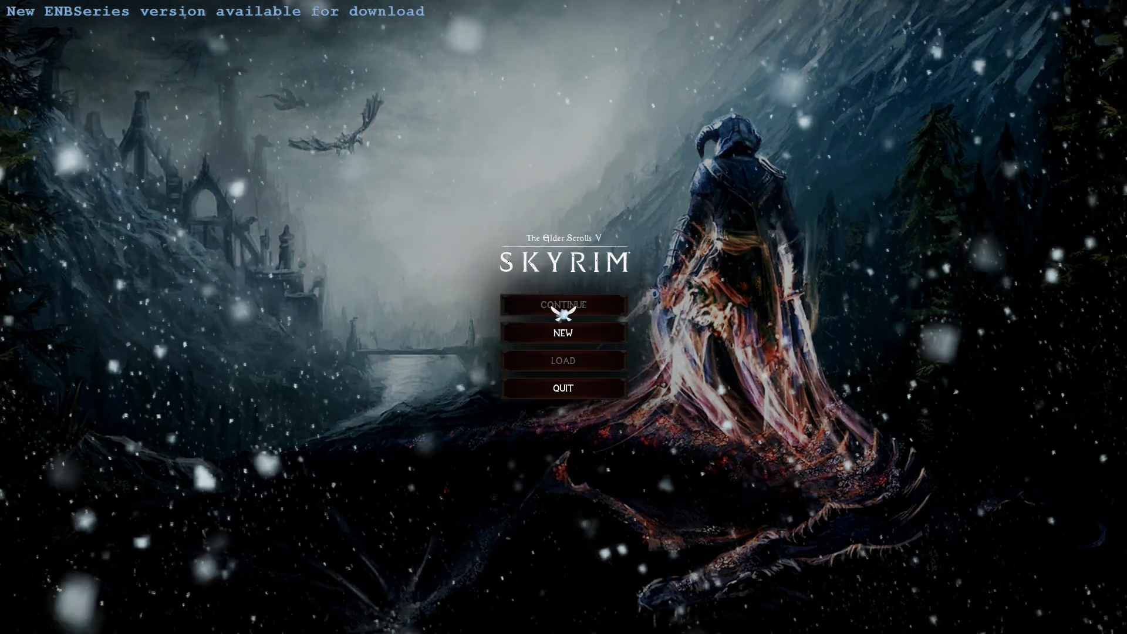
pyautogui.click(564, 336)
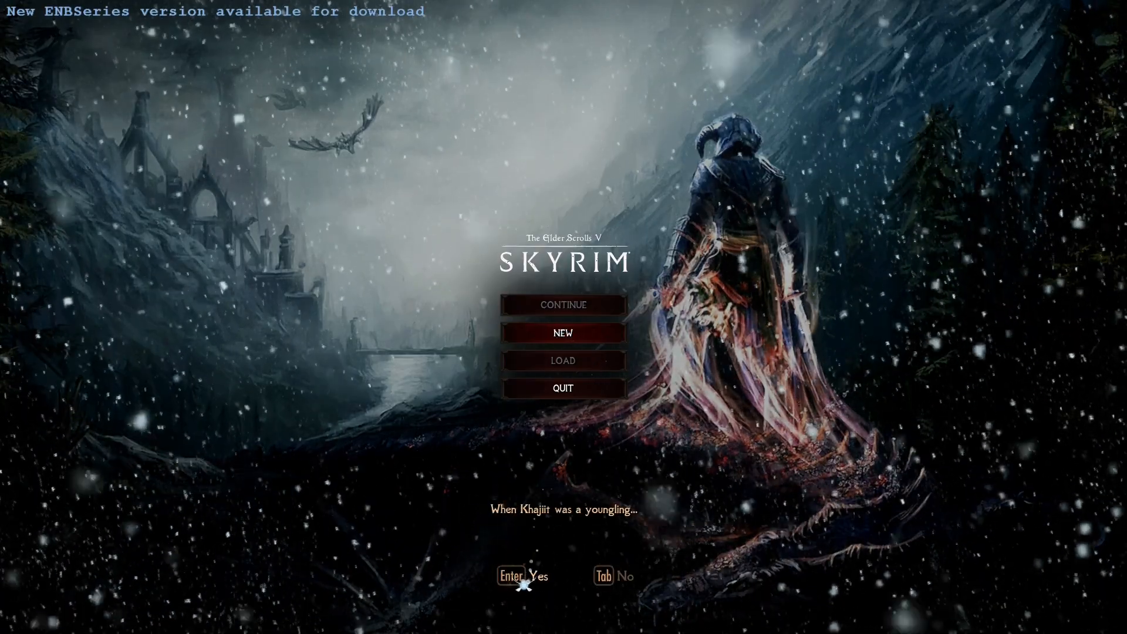
pyautogui.click(514, 575)
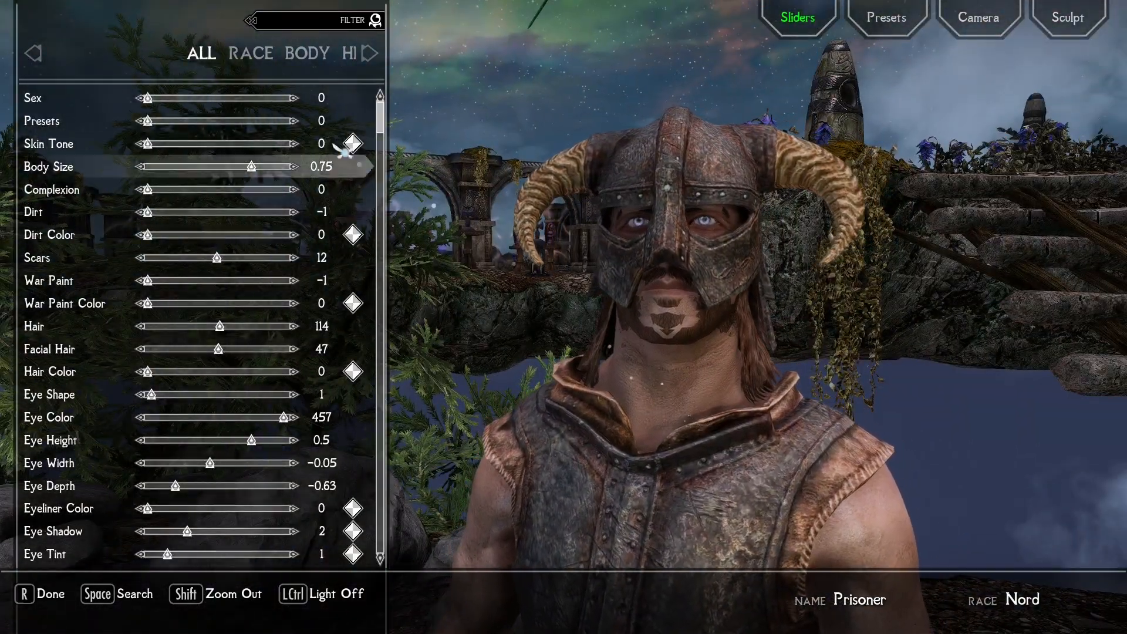
# Set the new character's race to Breton and the Sex slider to 1.
pyautogui.click(253, 54)
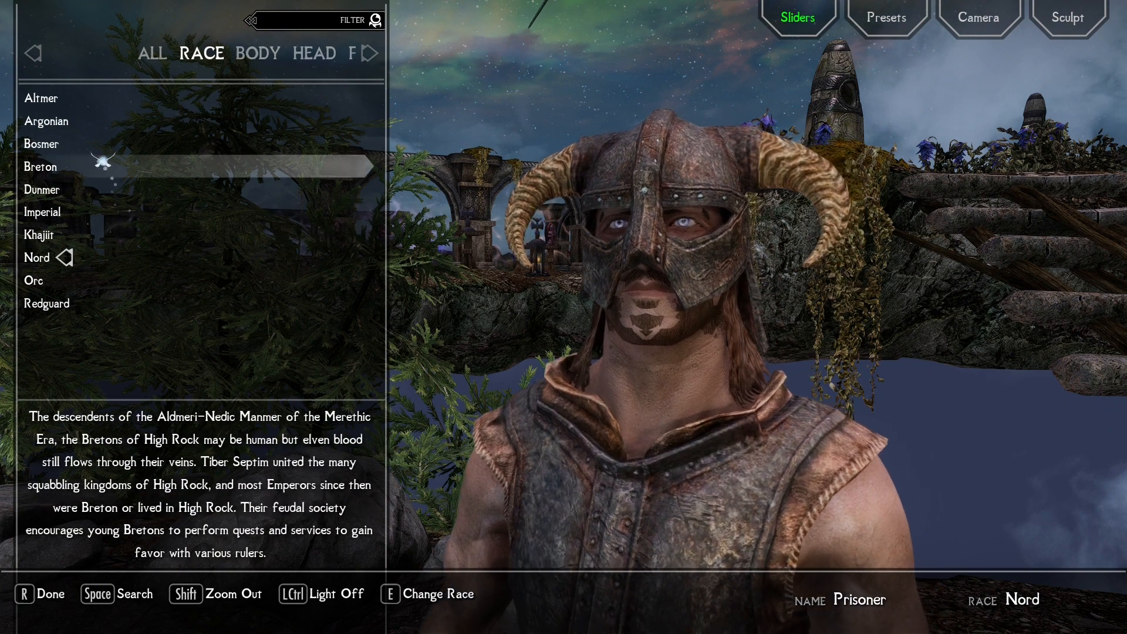
pyautogui.click(101, 164)
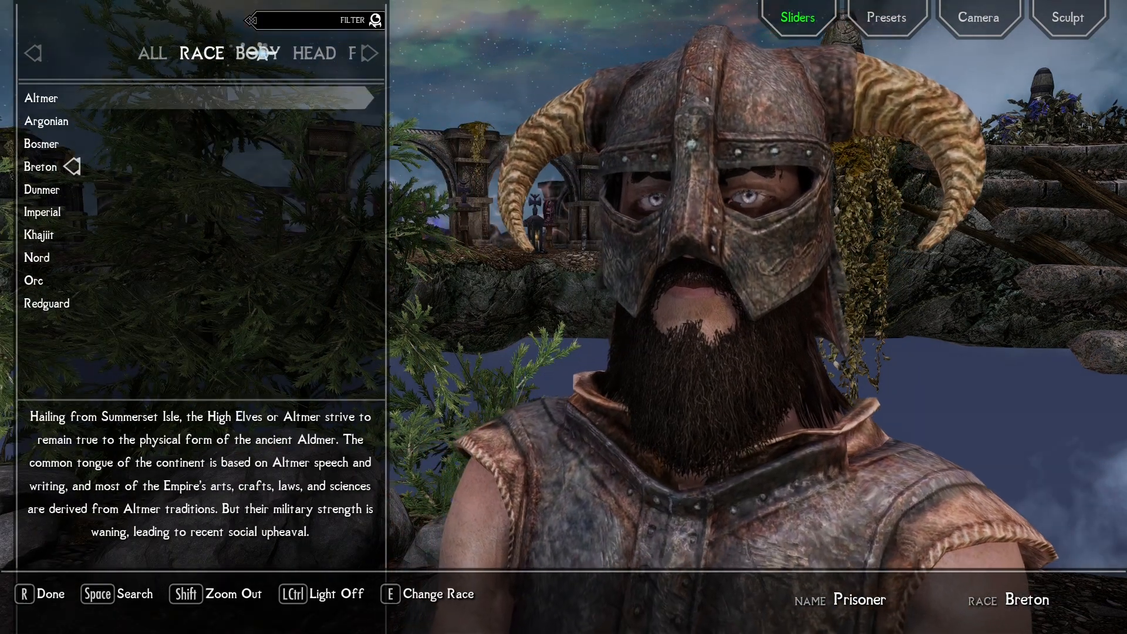
pyautogui.click(258, 52)
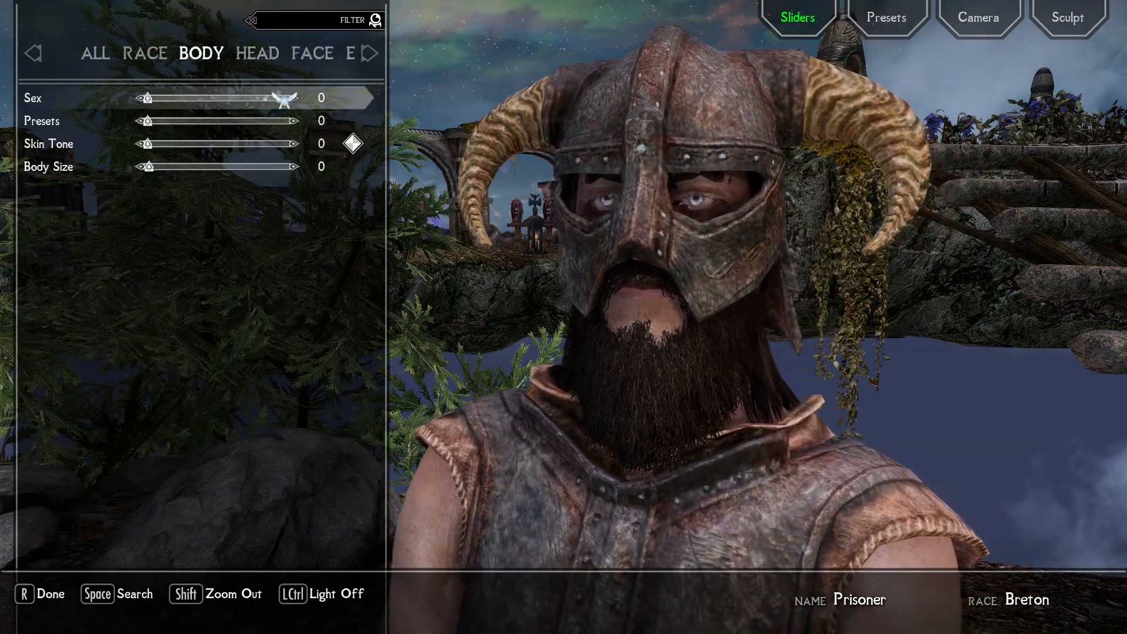
pyautogui.click(286, 95)
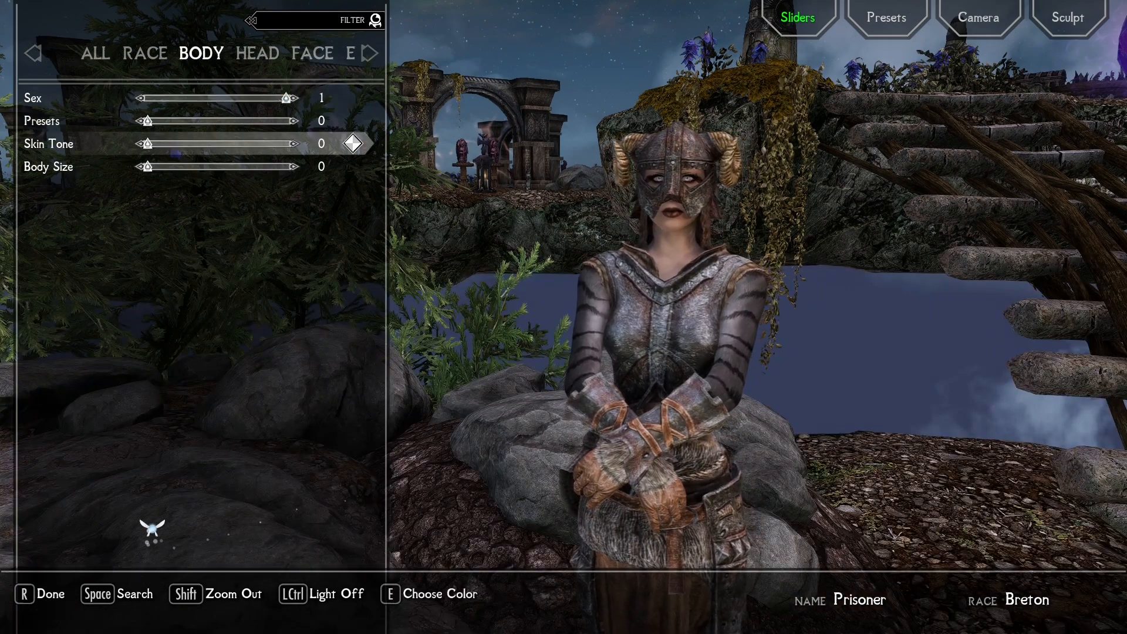
# Finish character creation and accept the default name Prisoner.
pyautogui.click(47, 590)
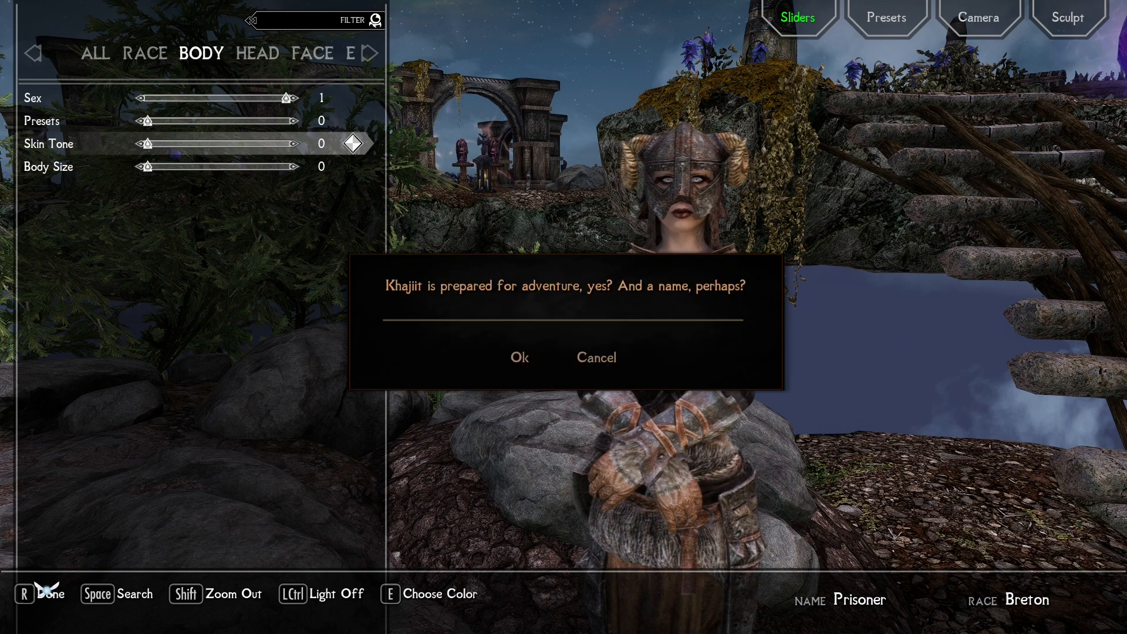
pyautogui.click(519, 357)
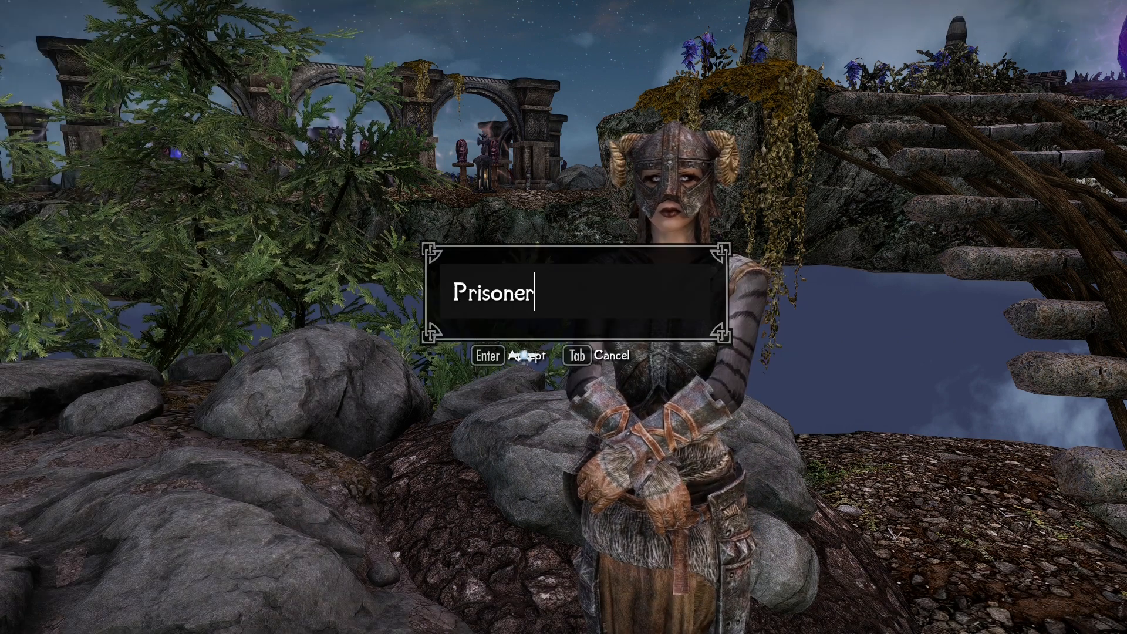
pyautogui.click(519, 357)
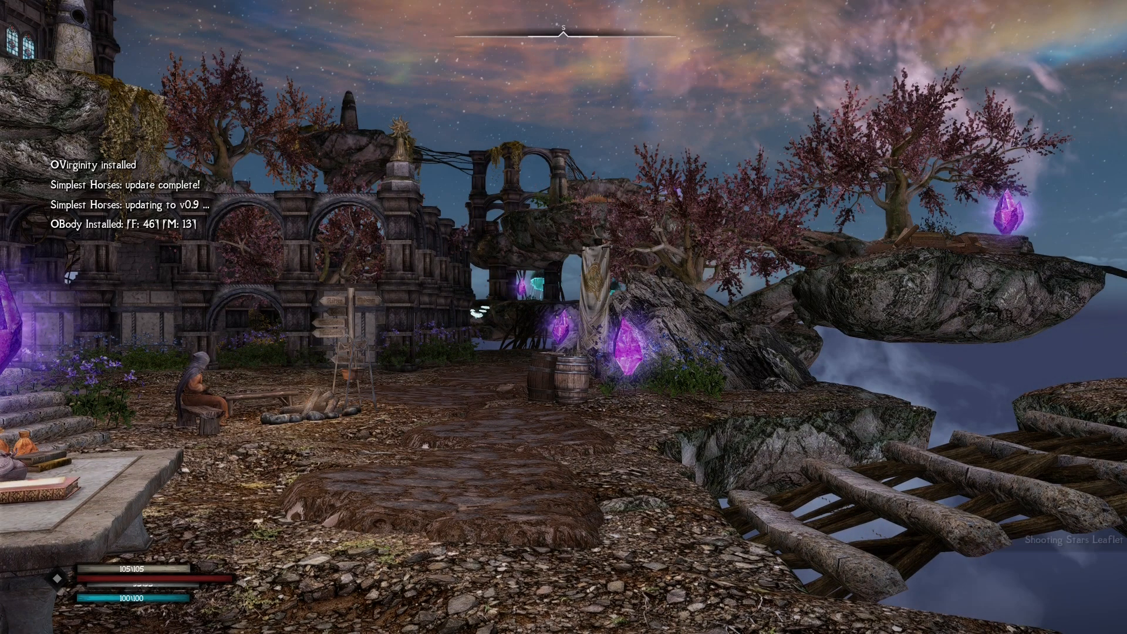
# Switch to the third-person camera and move the character forward.
pyautogui.click(557, 370)
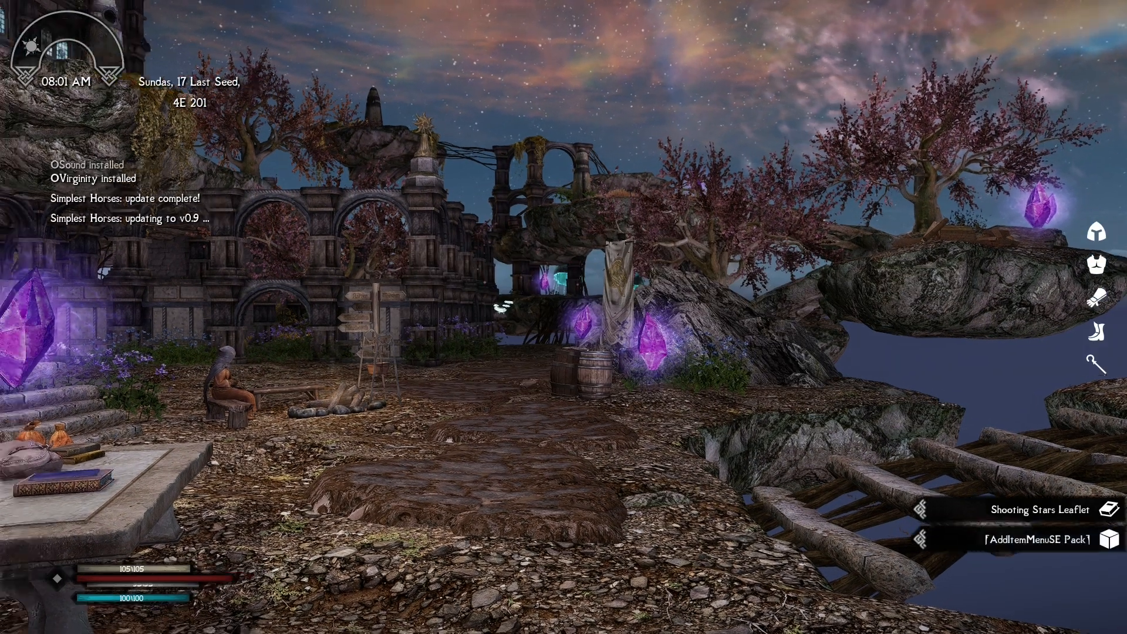
pyautogui.press('f')
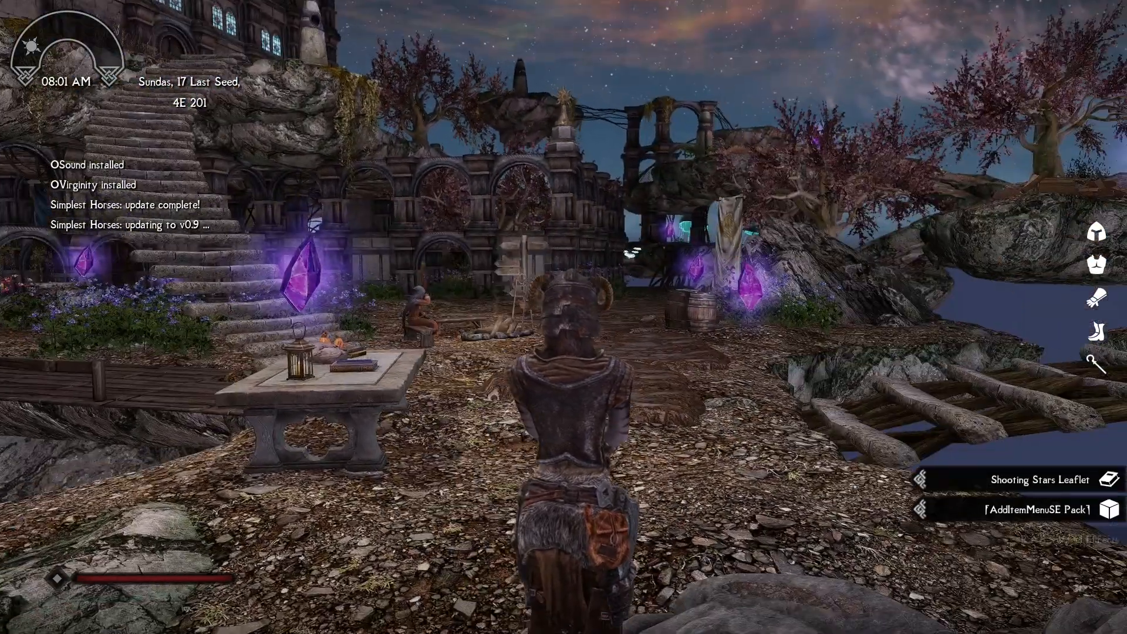
pyautogui.press('w')
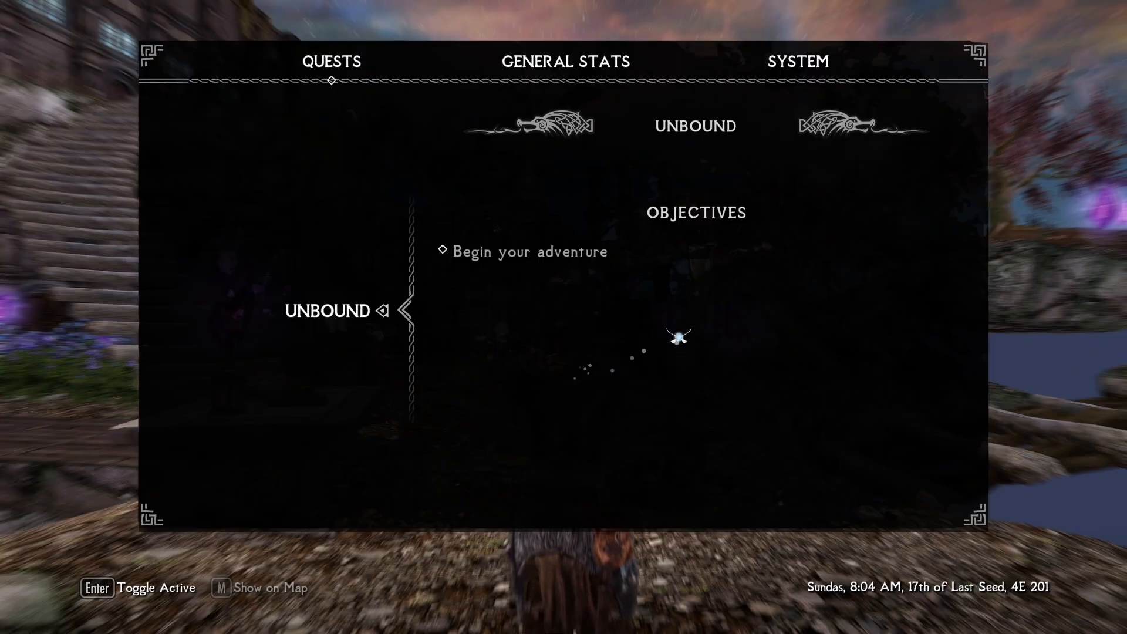
# Look through the Mod Configuration list in the journal's System section and return to the game.
pyautogui.press('j')
pyautogui.click(811, 58)
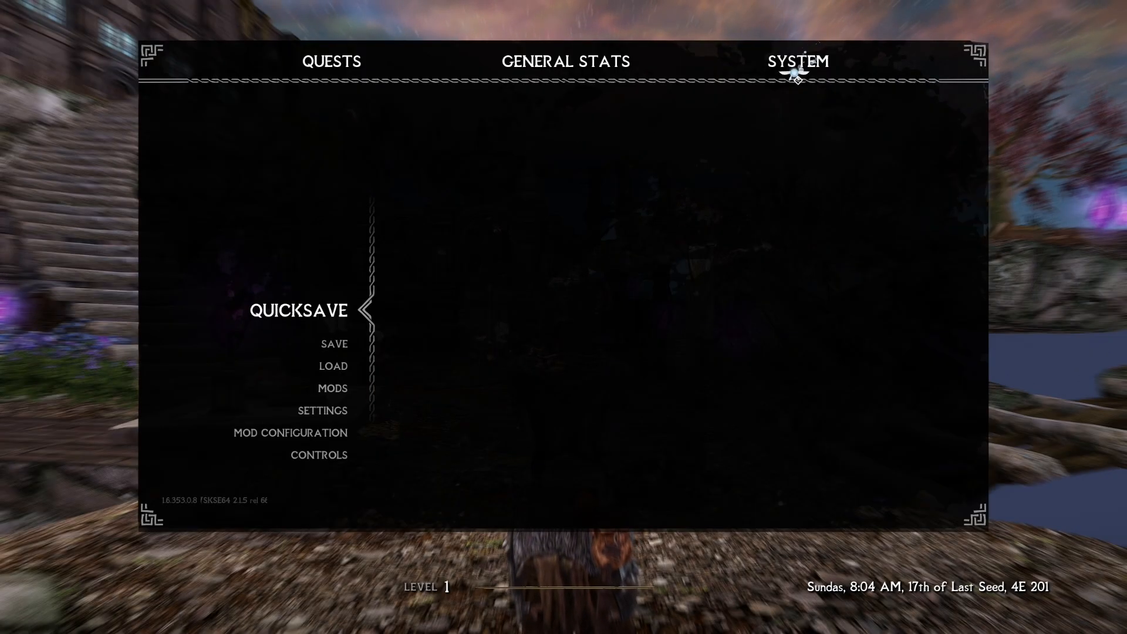
pyautogui.click(294, 432)
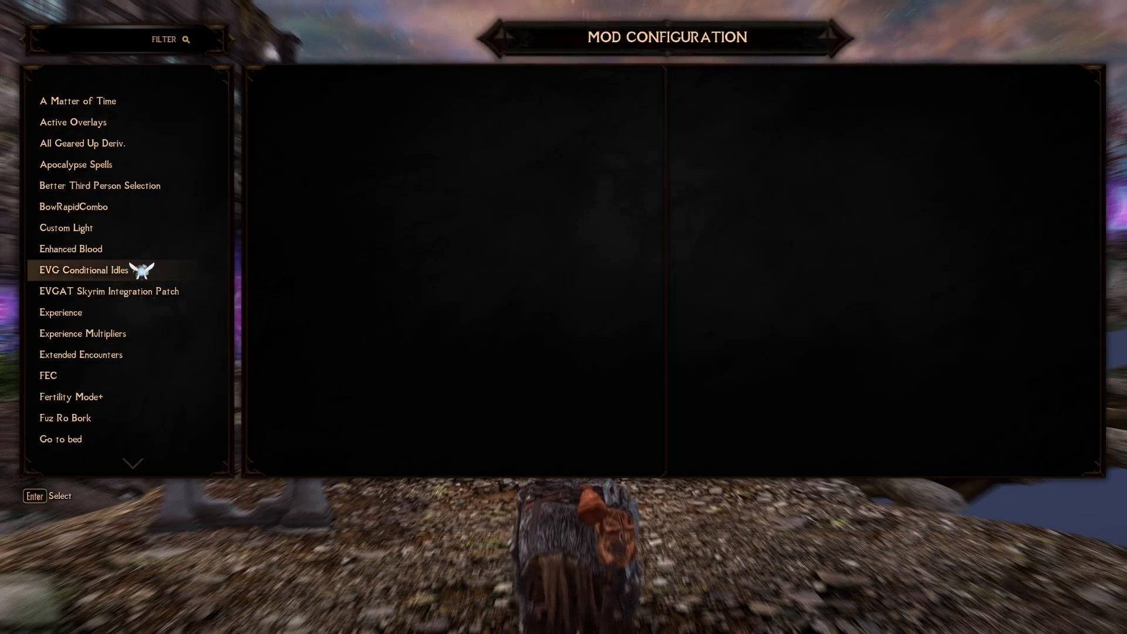
pyautogui.scroll(-15, 141, 269)
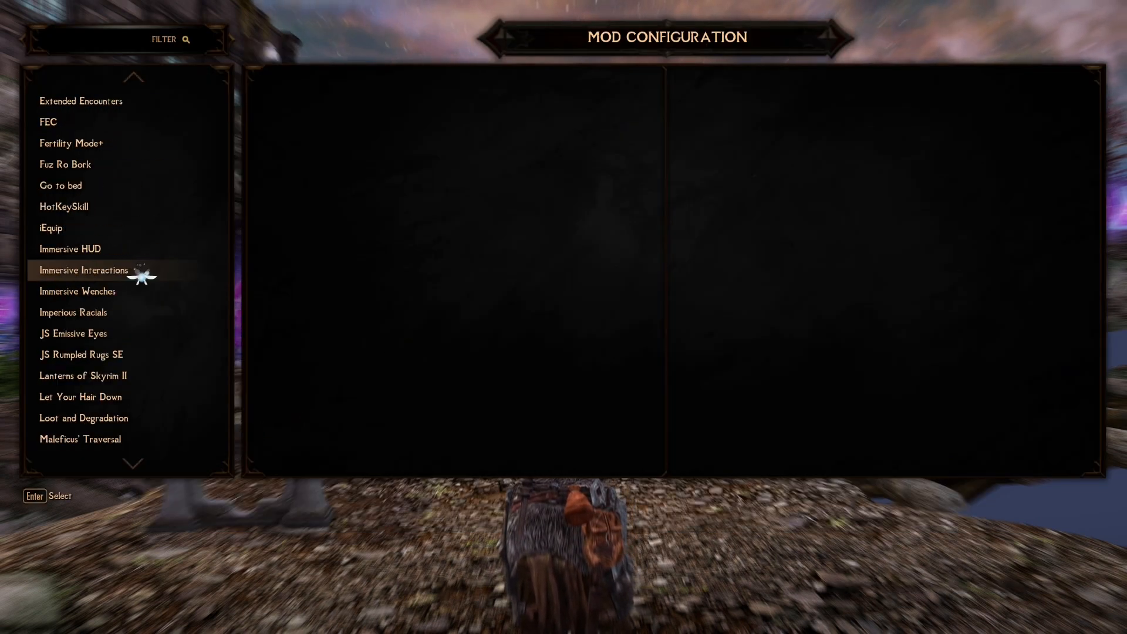
pyautogui.press('Escape')
pyautogui.press('Escape')
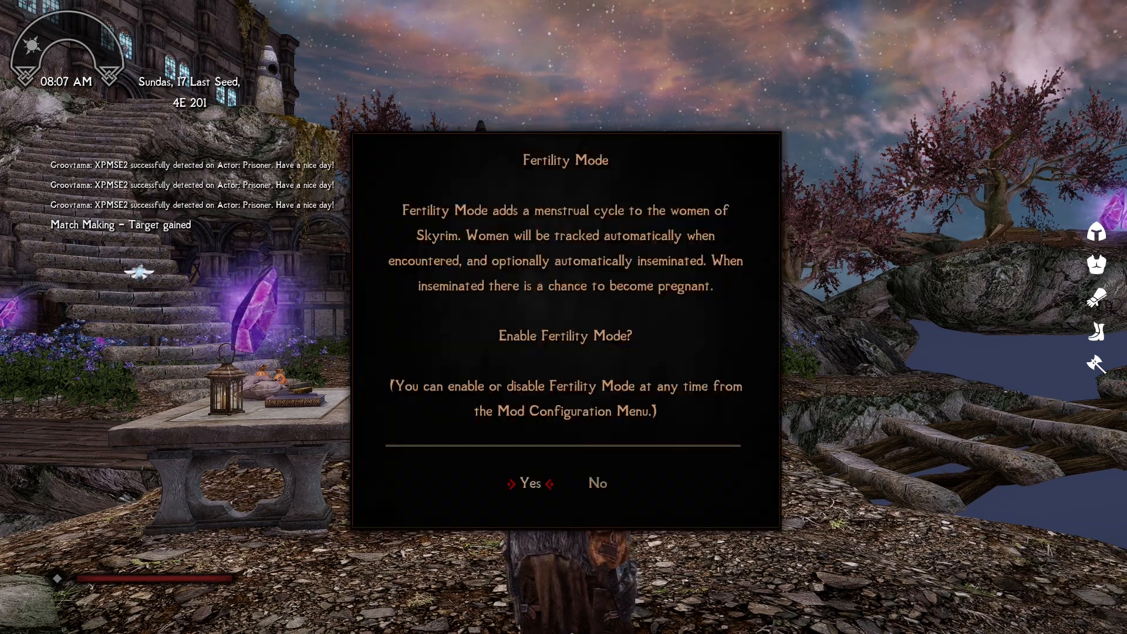
# Enable Fertility Mode, and take the coin purse gold and the lockpicks from the Adventurer's Belongings on the stone table.
pyautogui.click(538, 490)
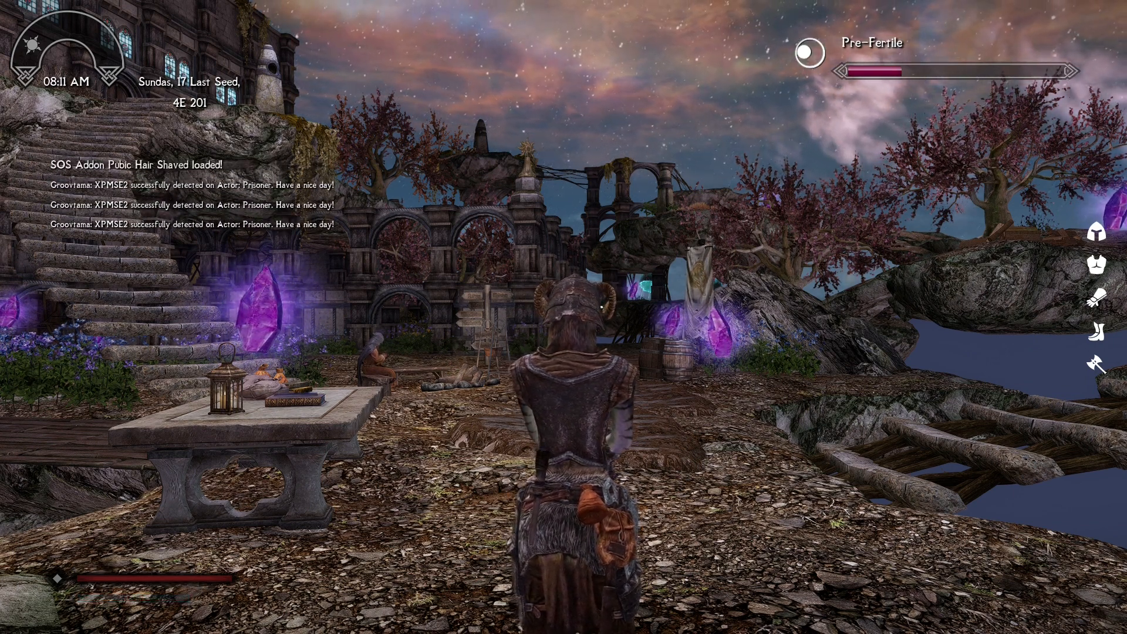
pyautogui.press('w')
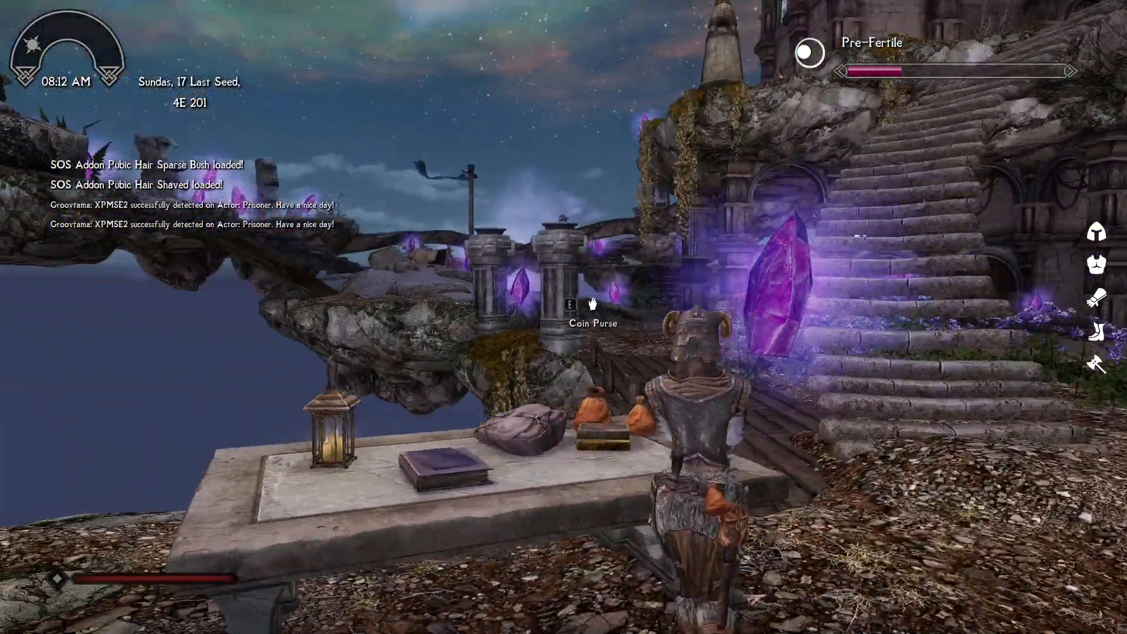
pyautogui.press('e')
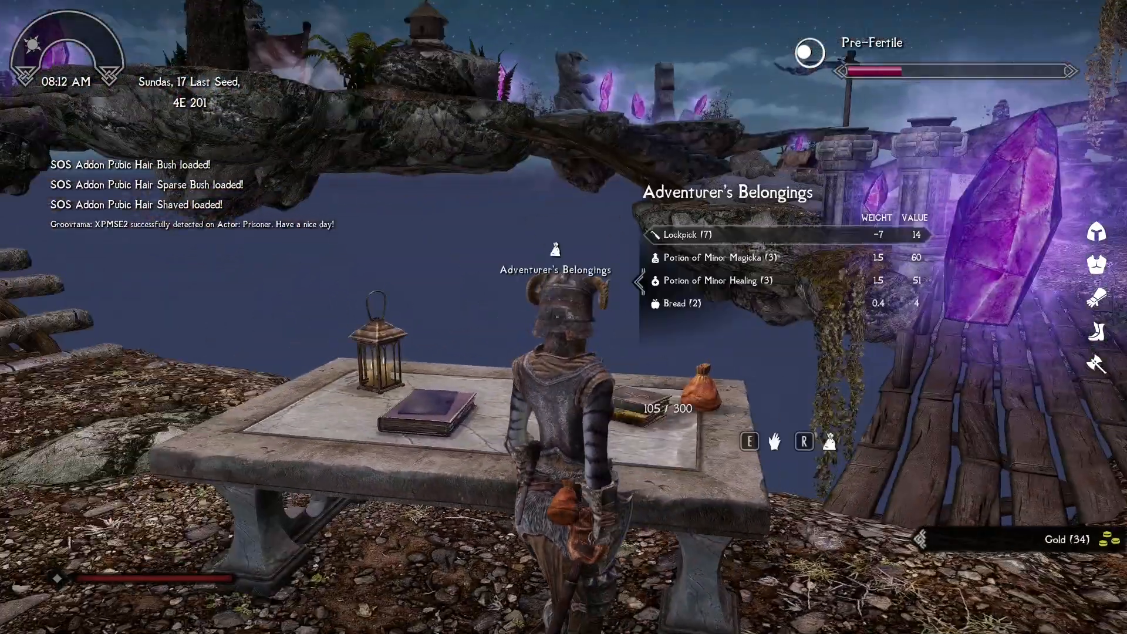
pyautogui.press('e')
pyautogui.press('w')
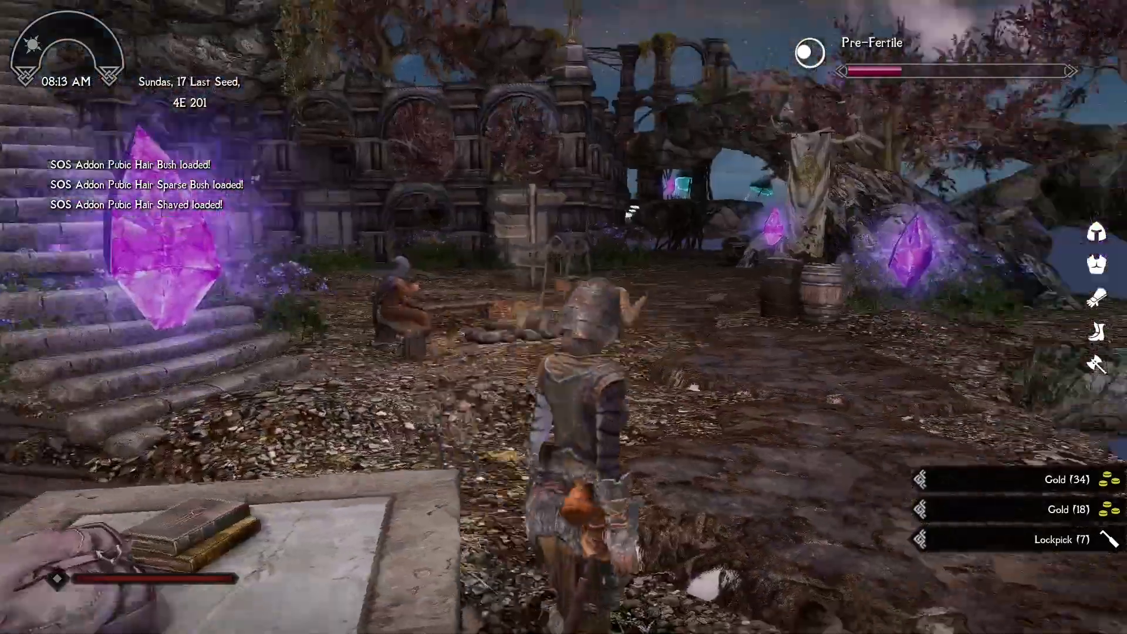
# Walk to the Lorkhan Barrel by the tree, store the starting armor in it and wear the Roughspun Tunic.
pyautogui.press('w')
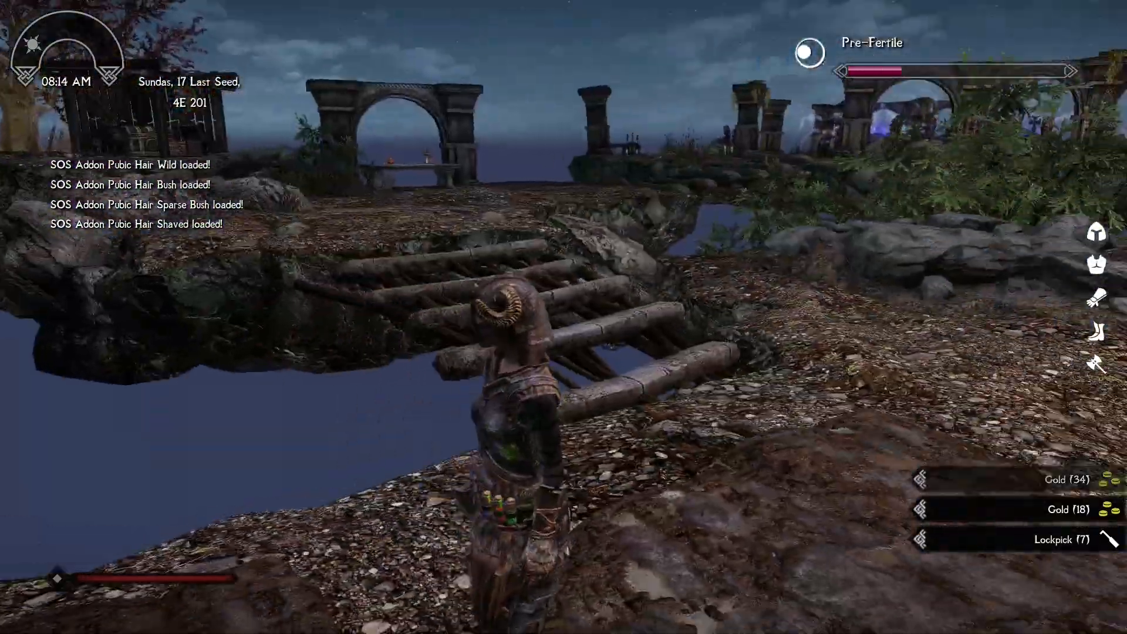
pyautogui.press('w')
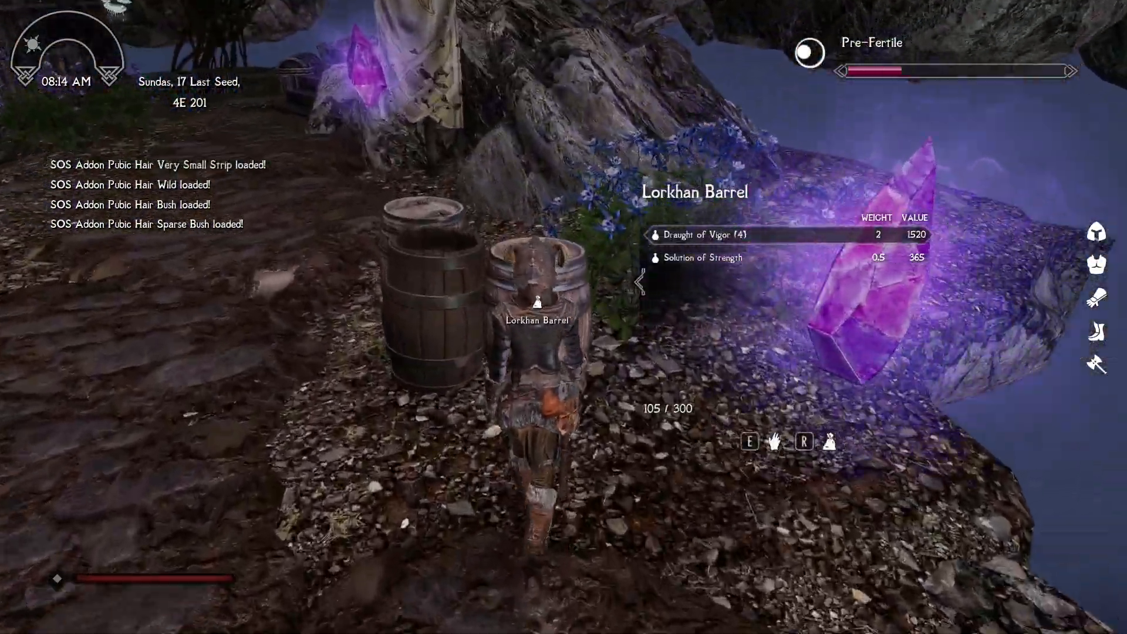
pyautogui.press('t')
pyautogui.press('Tab')
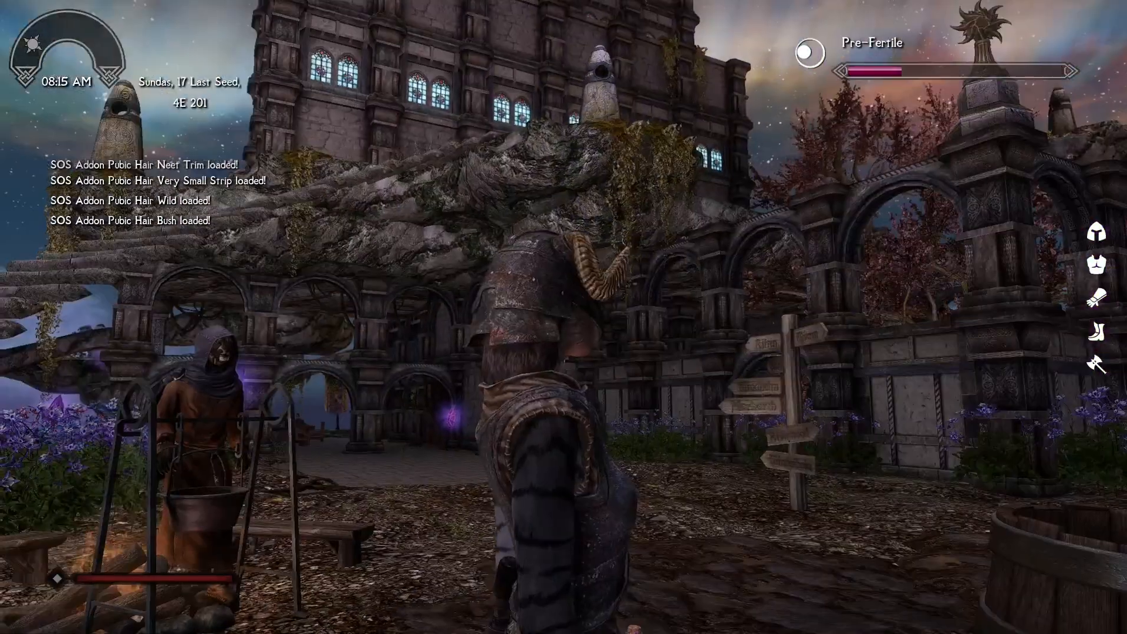
pyautogui.press('i')
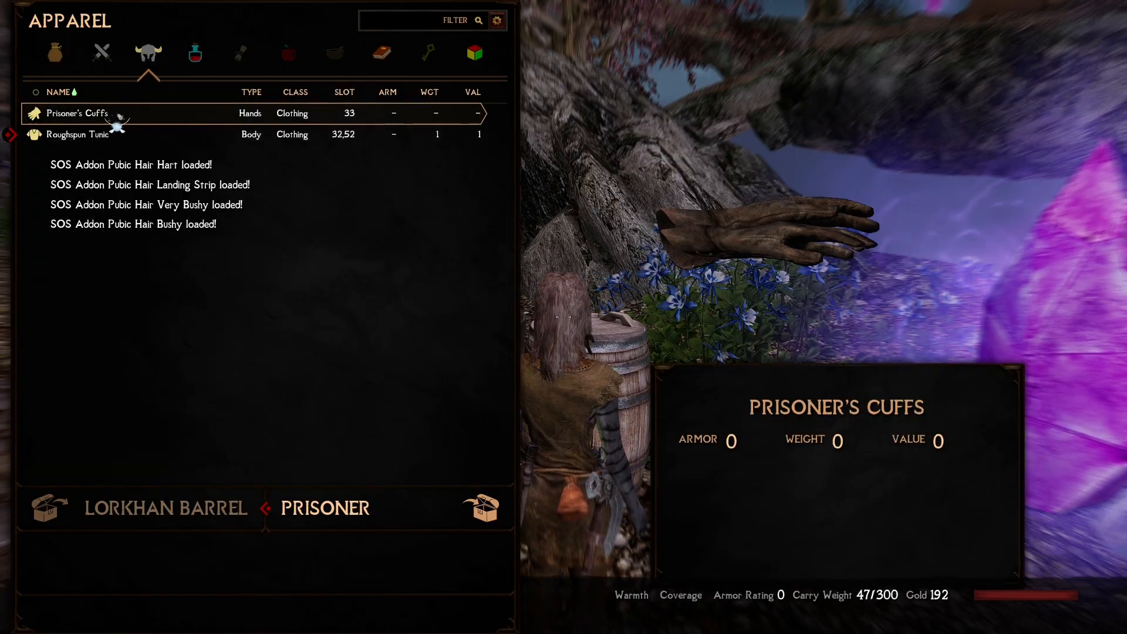
pyautogui.press('Tab')
# Walk back to the stone table, view the character's outfit from all sides and face the campfire.
pyautogui.press('w')
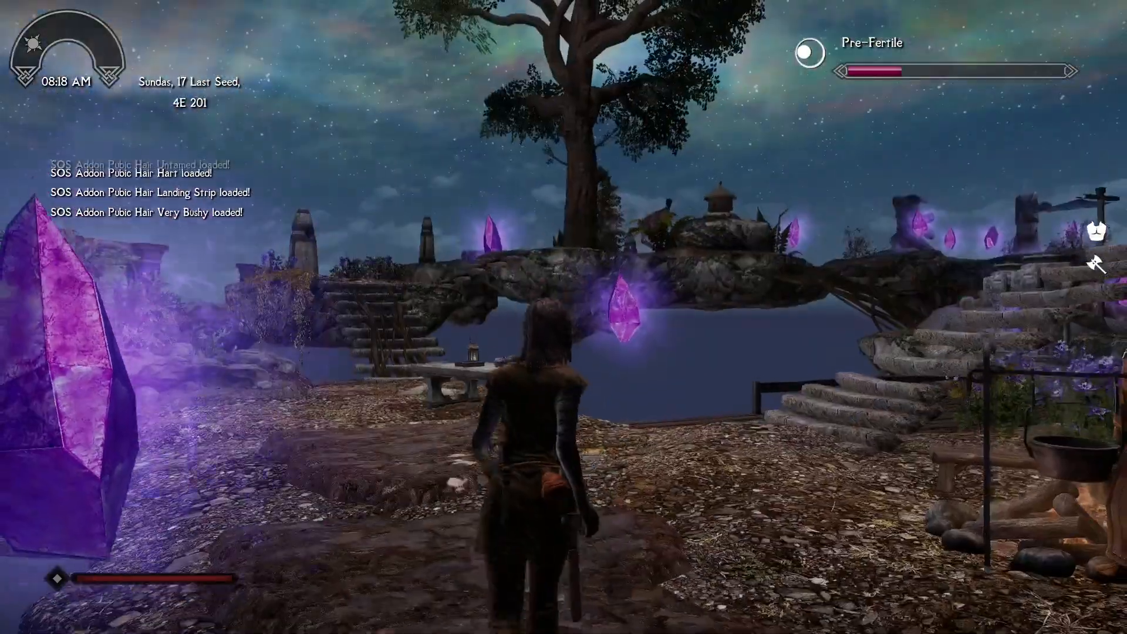
pyautogui.press('w')
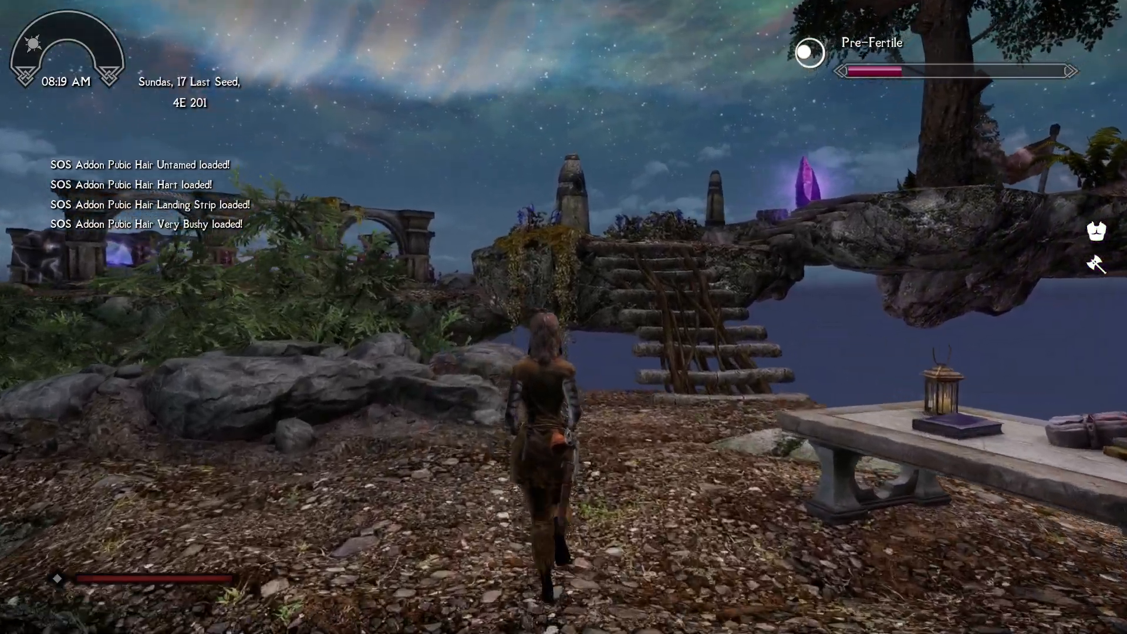
pyautogui.press('w')
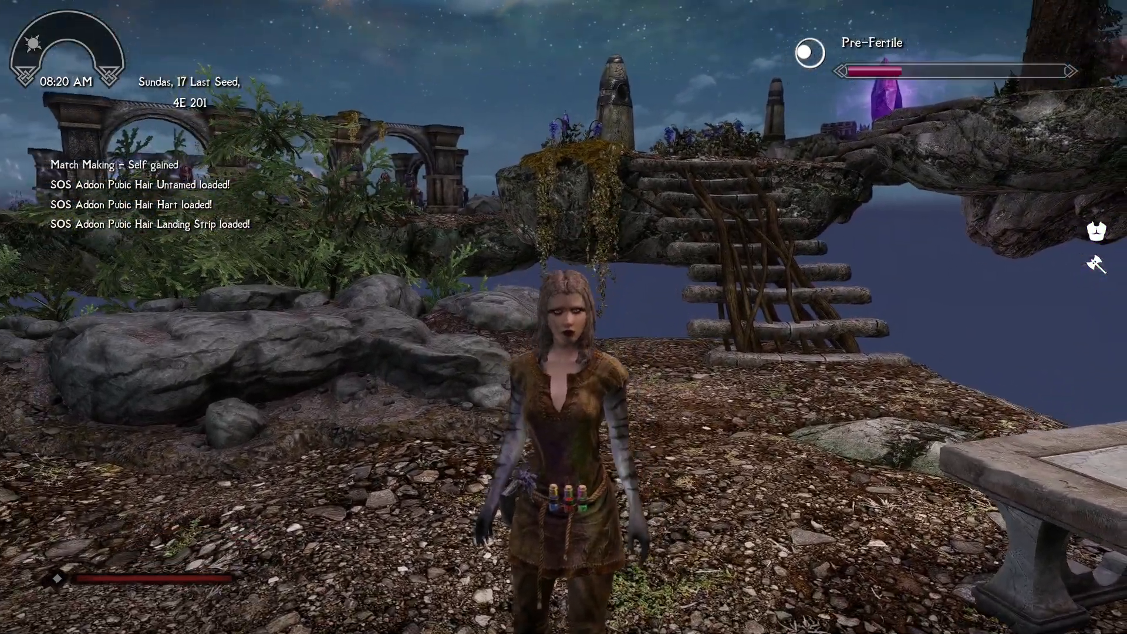
pyautogui.press('s')
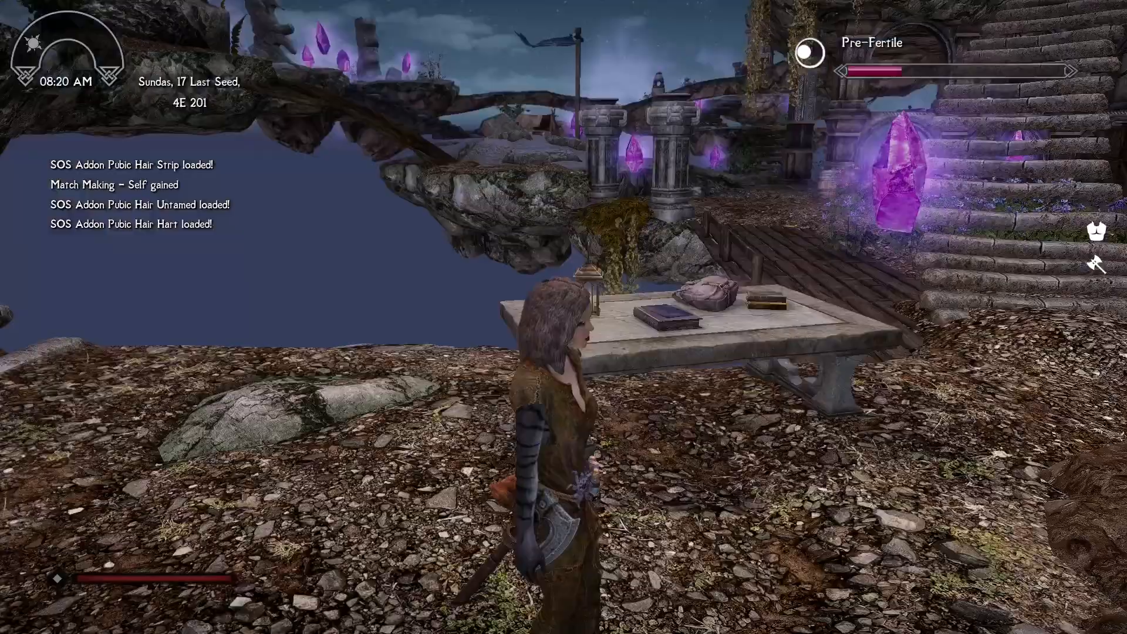
pyautogui.press('s')
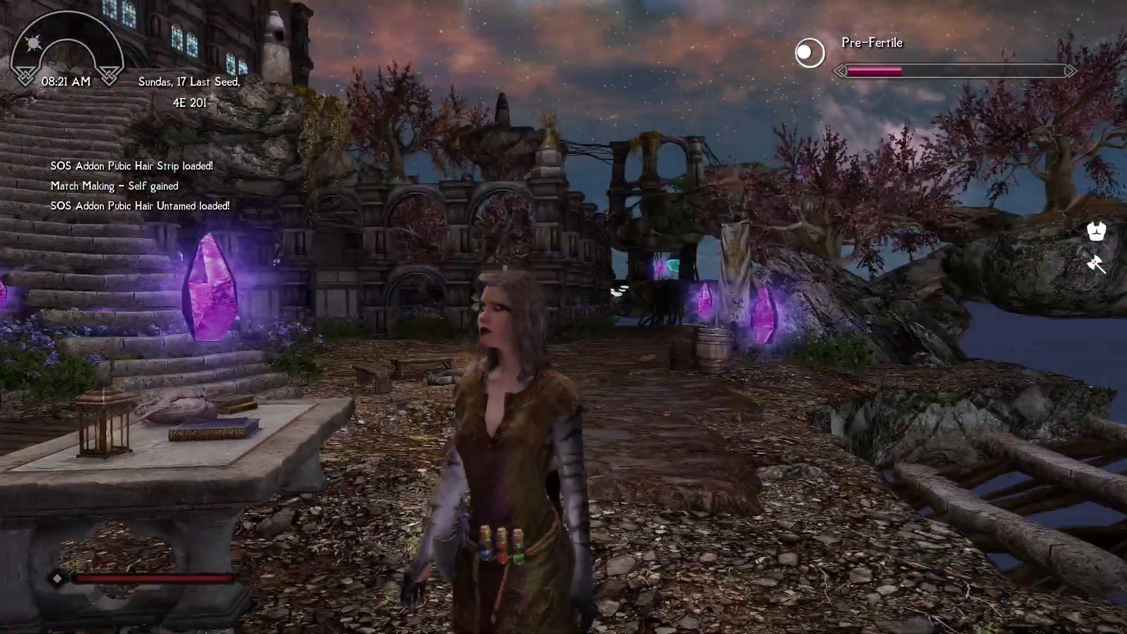
pyautogui.press('w')
pyautogui.press('w')
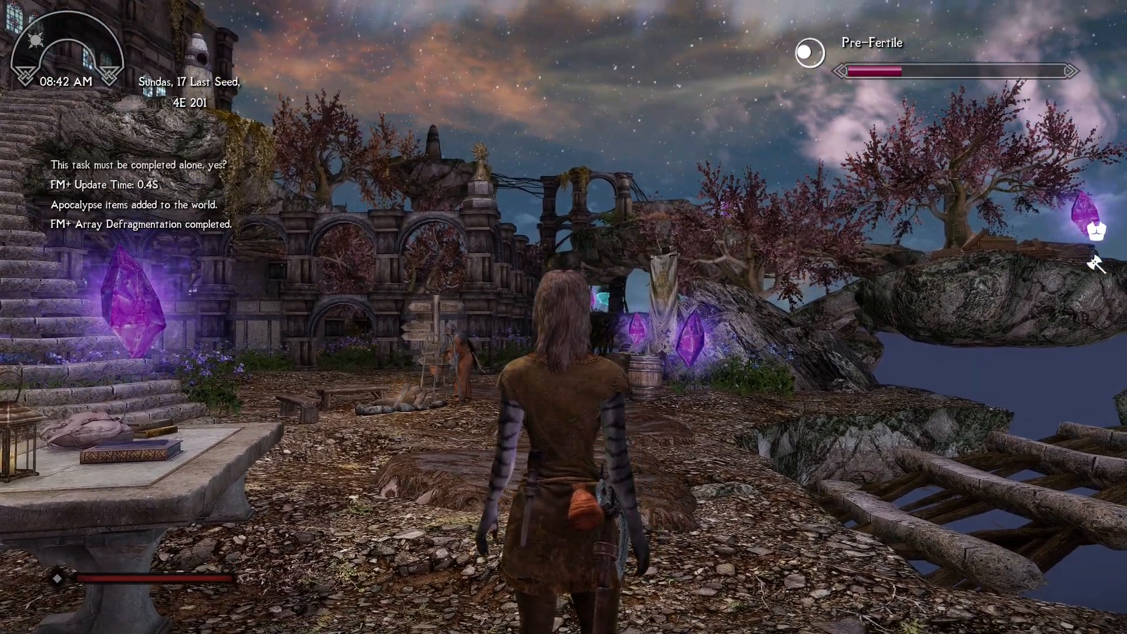
# Set SunHelm Survival to Enabled in SunHelm's General Settings under Mod Configuration, accept the notice and return to the game.
pyautogui.press('j')
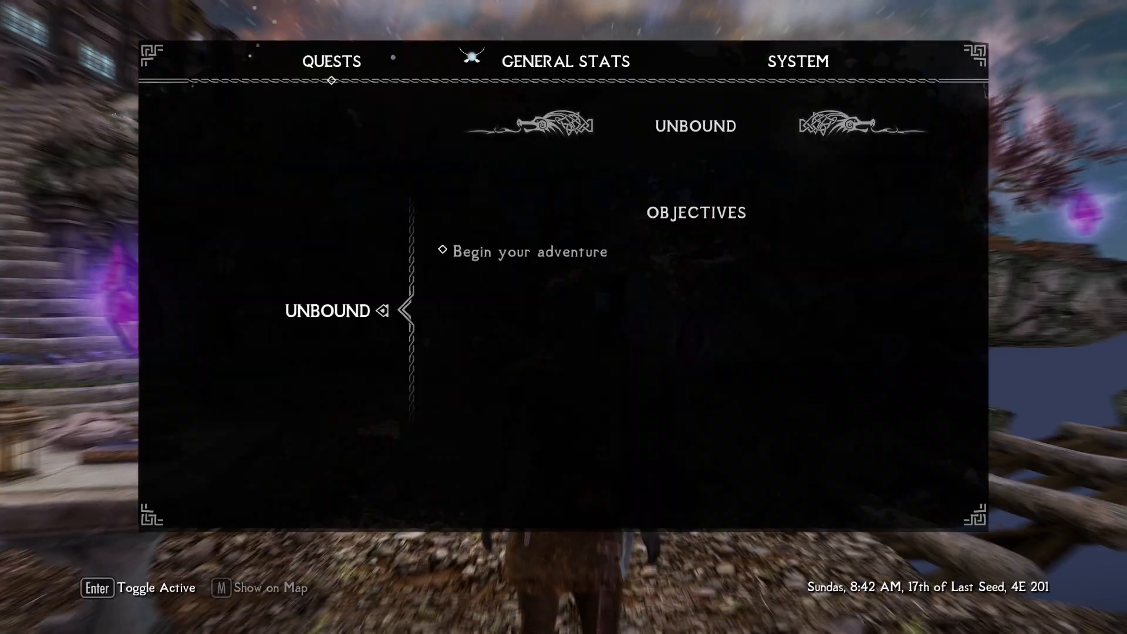
pyautogui.click(787, 59)
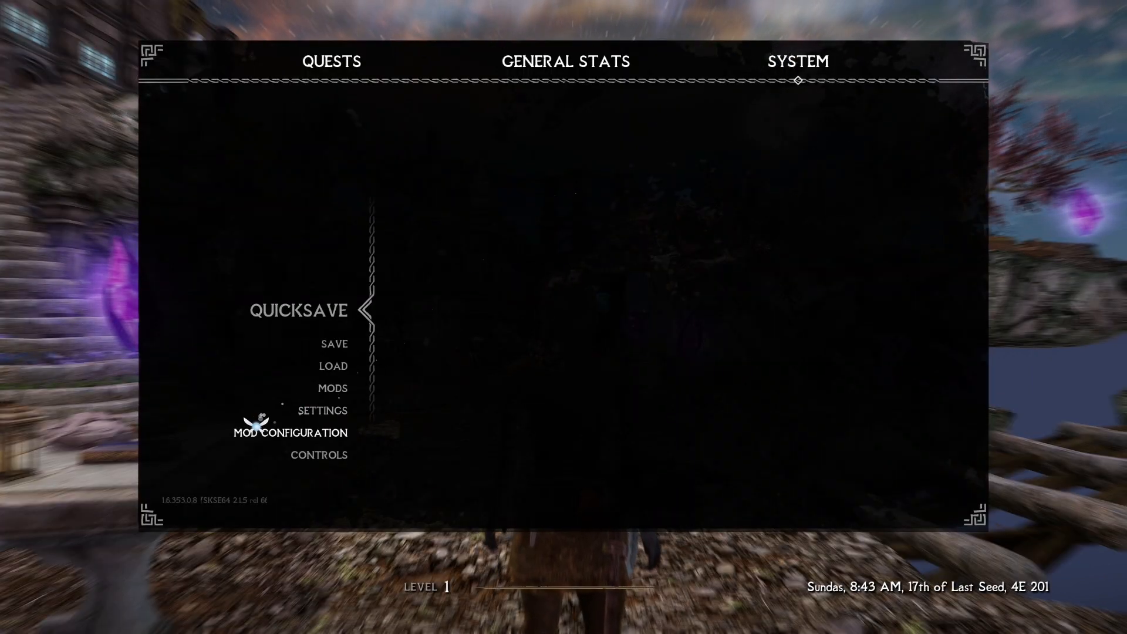
pyautogui.click(255, 431)
pyautogui.scroll(-15, 118, 294)
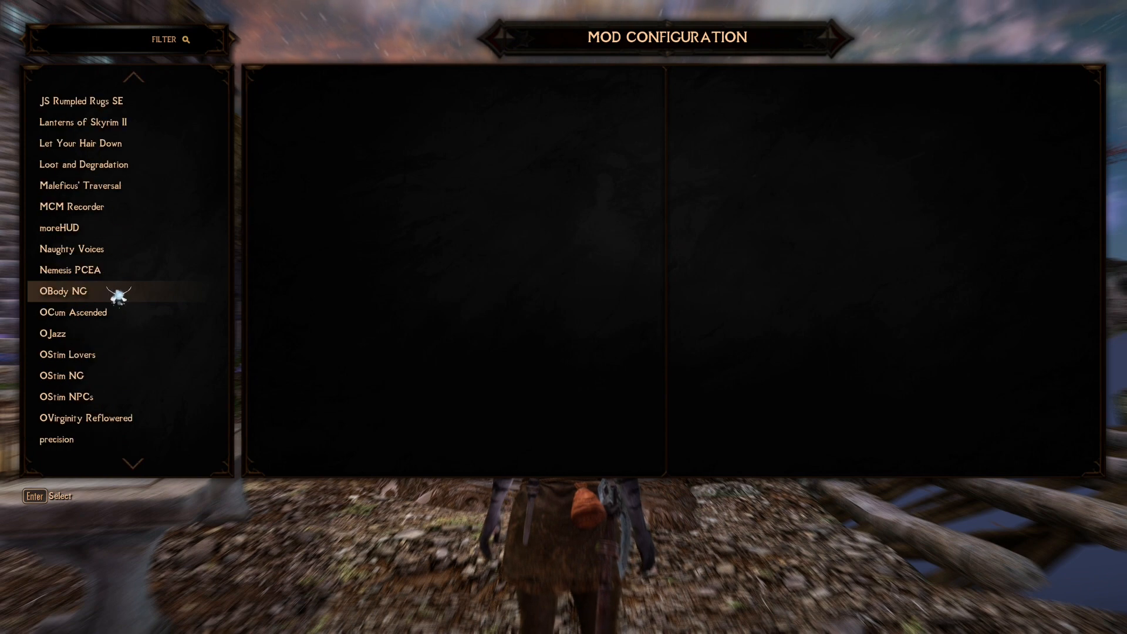
pyautogui.scroll(-12, 118, 300)
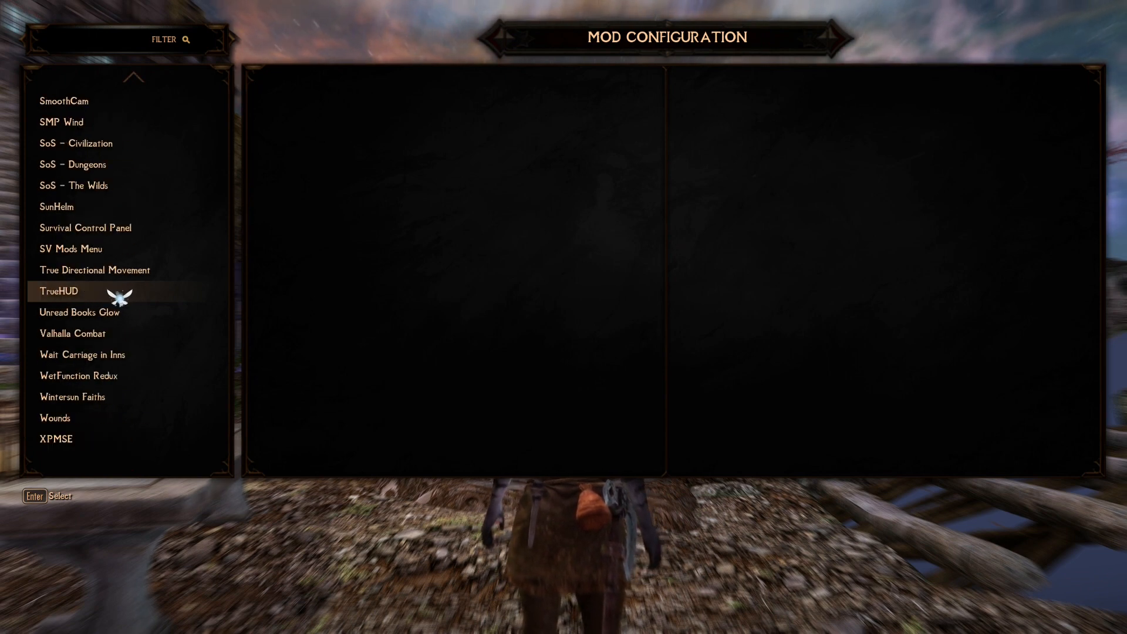
pyautogui.click(74, 209)
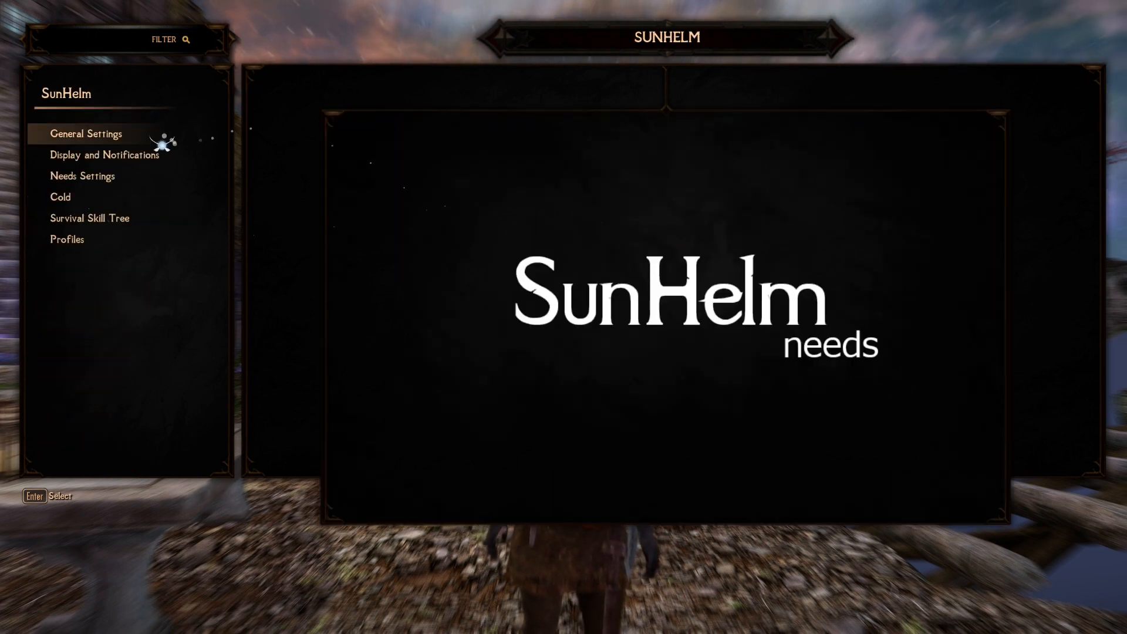
pyautogui.click(152, 135)
pyautogui.click(507, 98)
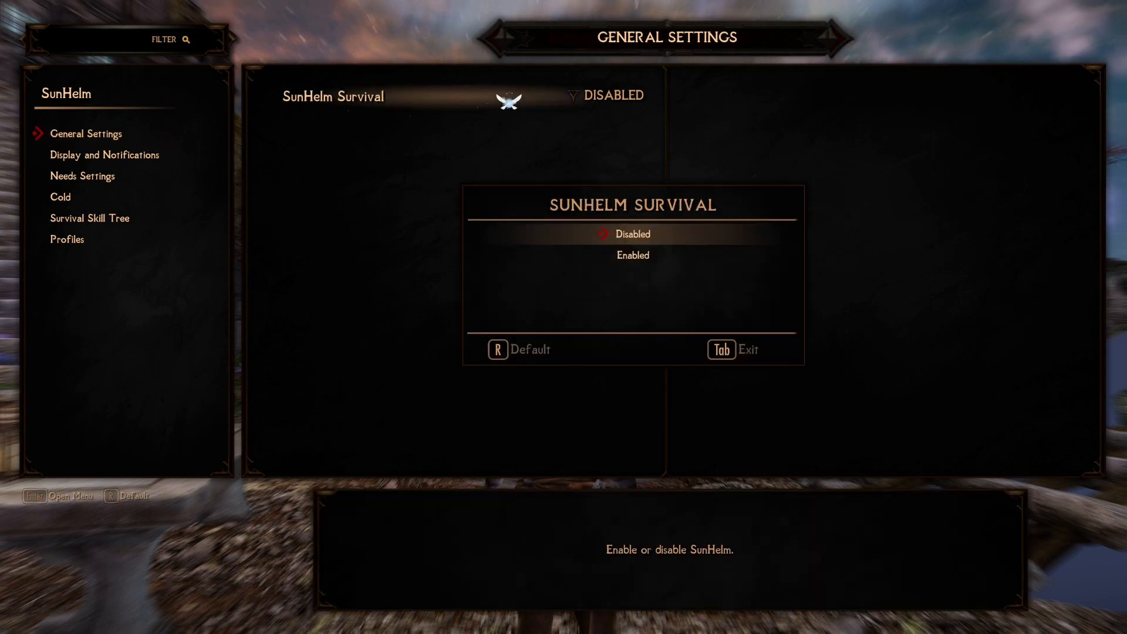
pyautogui.click(633, 255)
pyautogui.click(747, 348)
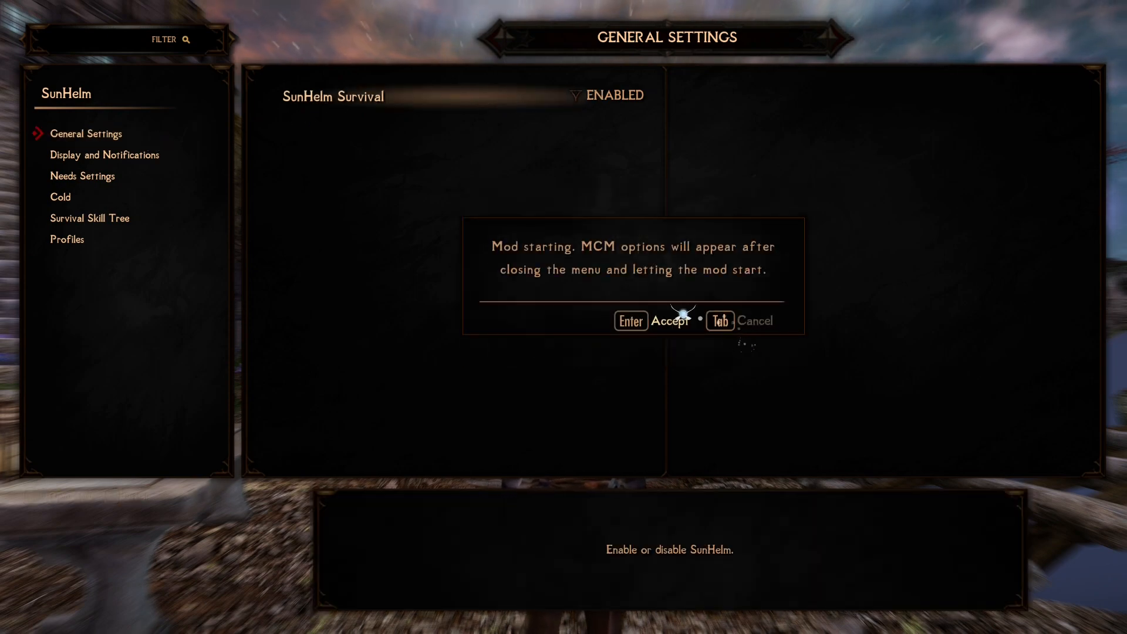
pyautogui.click(669, 320)
pyautogui.press('Escape')
pyautogui.press('Escape')
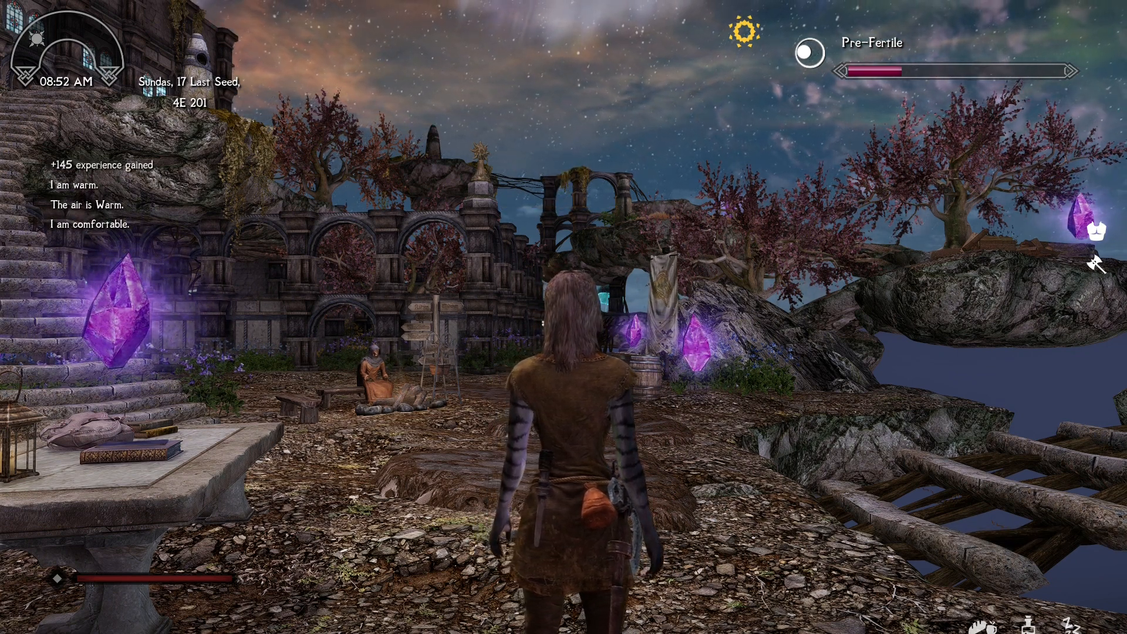
# Review SunHelm's Display and Notifications, Needs Settings and Cold pages in the Mod Configuration.
pyautogui.press('j')
pyautogui.click(790, 68)
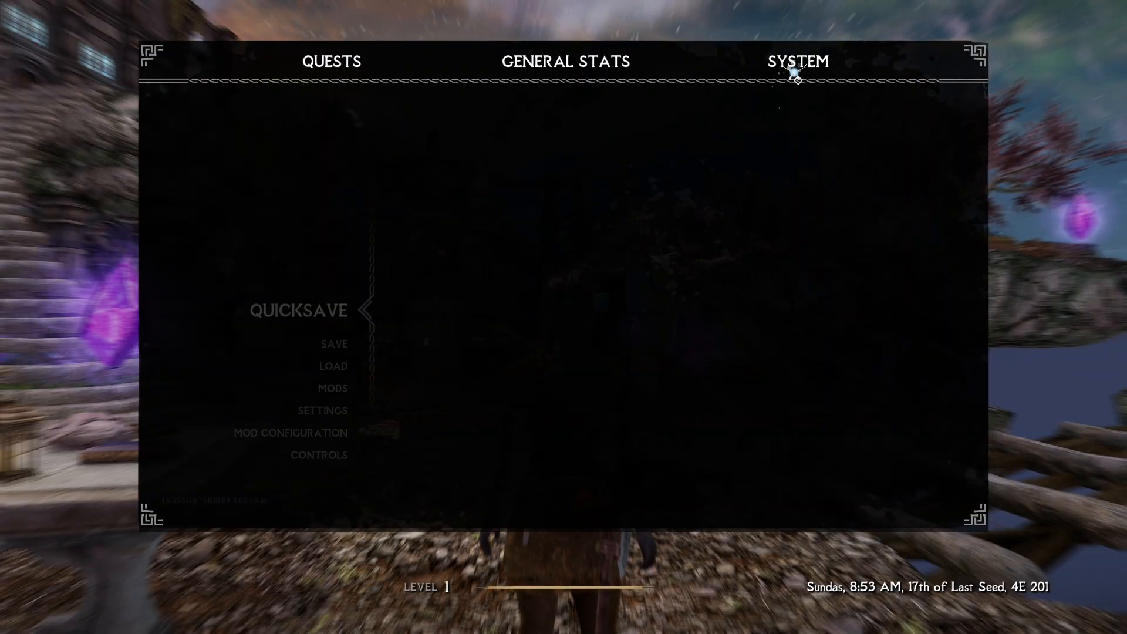
pyautogui.click(258, 430)
pyautogui.scroll(-10, 164, 340)
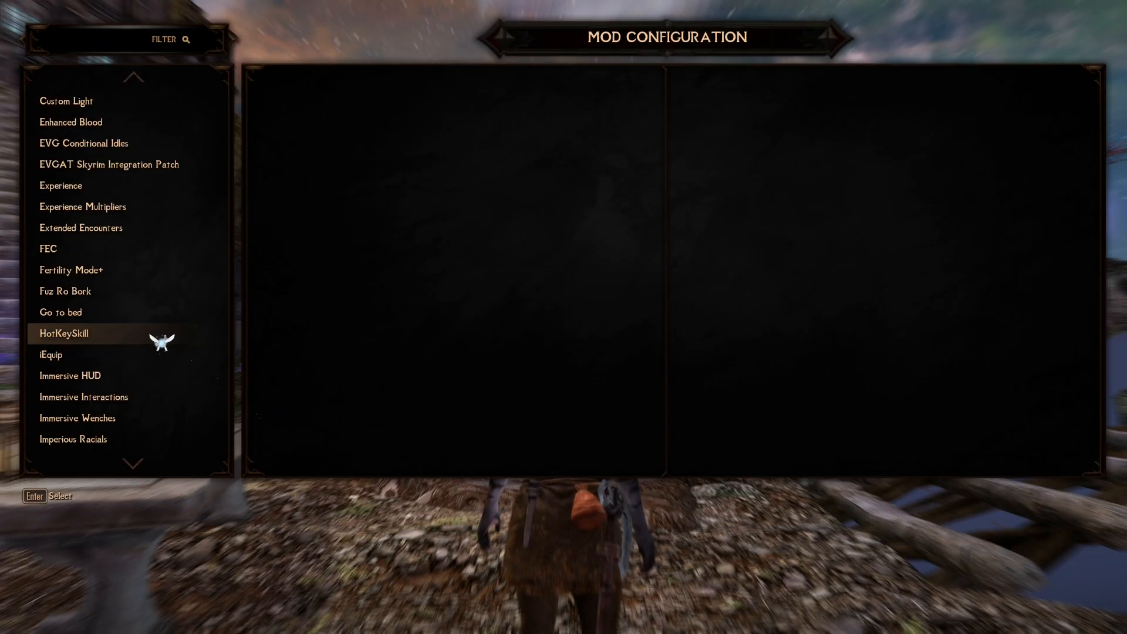
pyautogui.scroll(-15, 161, 344)
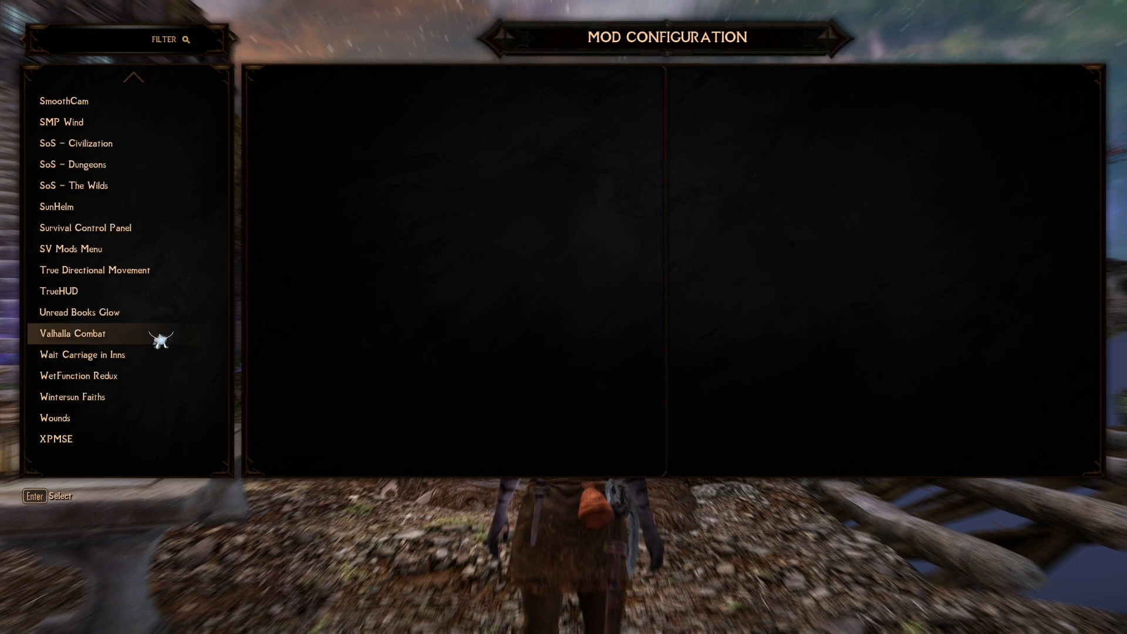
pyautogui.click(111, 207)
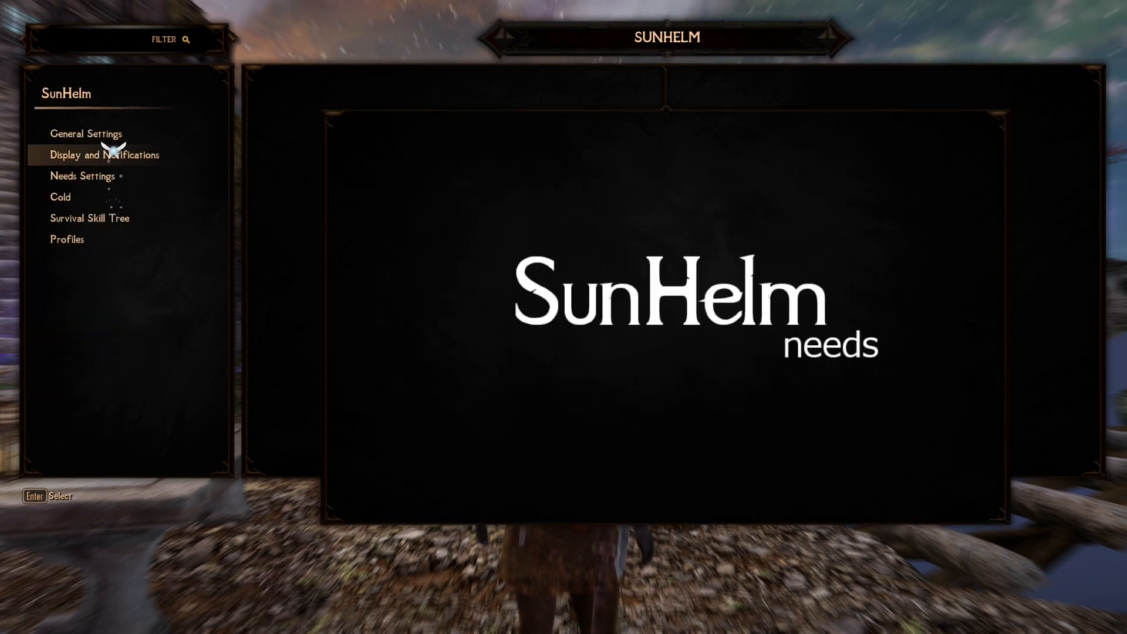
pyautogui.click(125, 156)
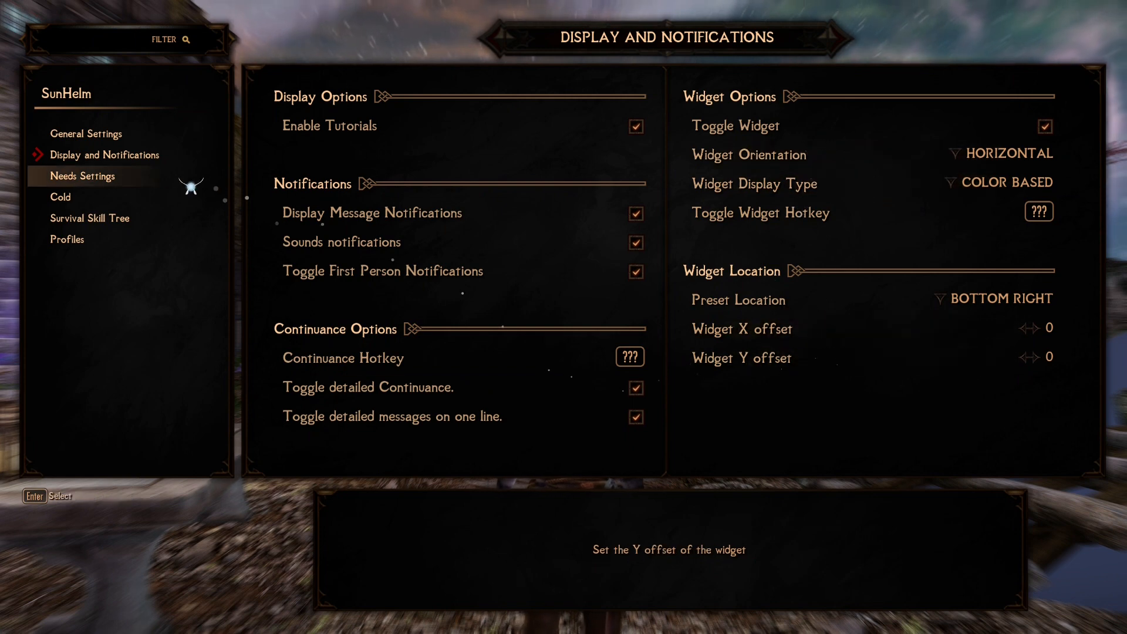
pyautogui.click(117, 176)
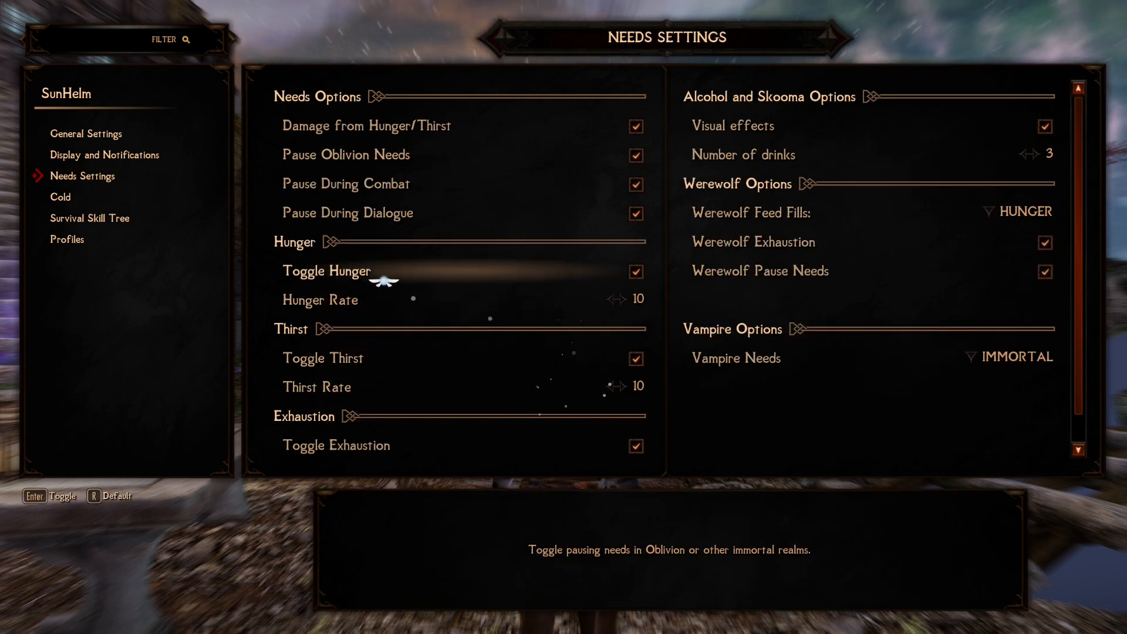
pyautogui.click(71, 199)
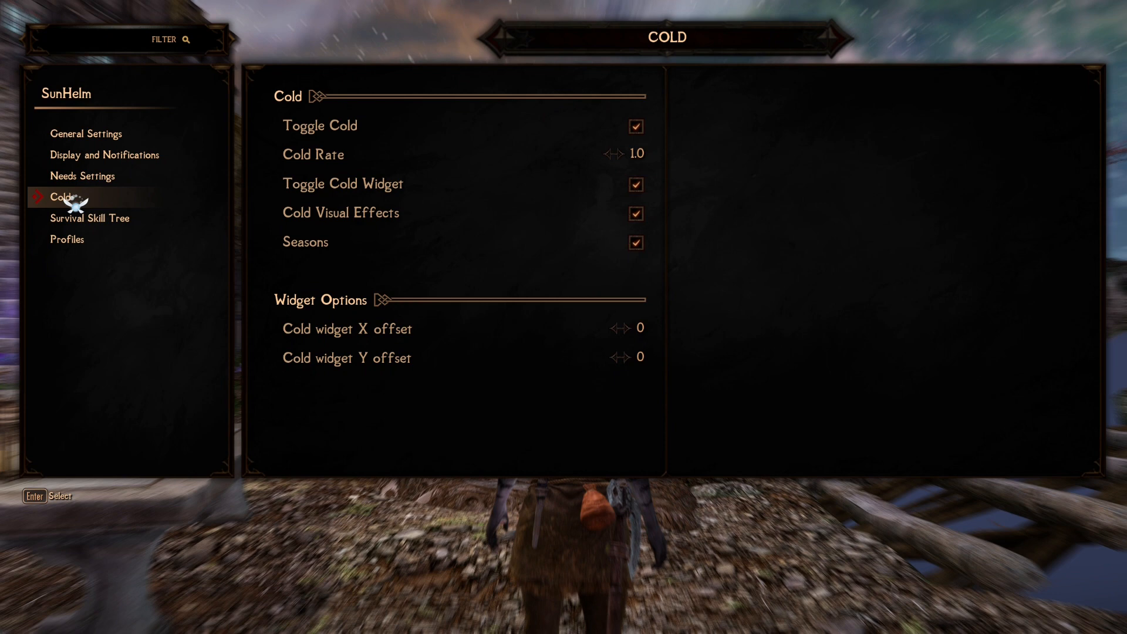
# Create a SunHelm profile named bubbagump, save the current settings to it and return to the game.
pyautogui.click(91, 241)
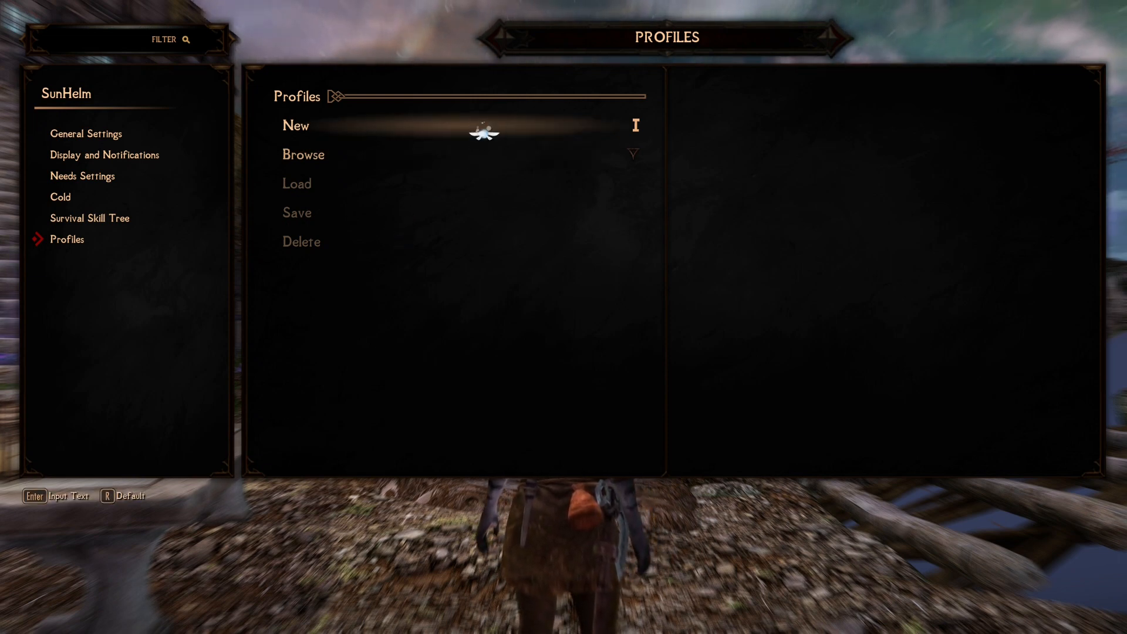
pyautogui.click(483, 127)
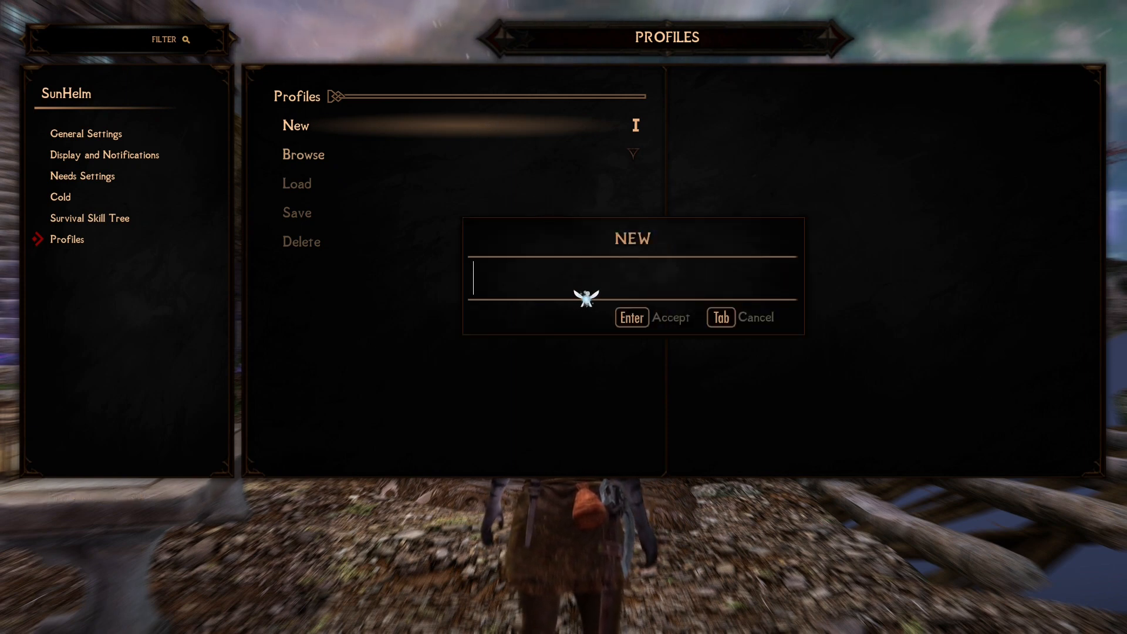
pyautogui.write('b')
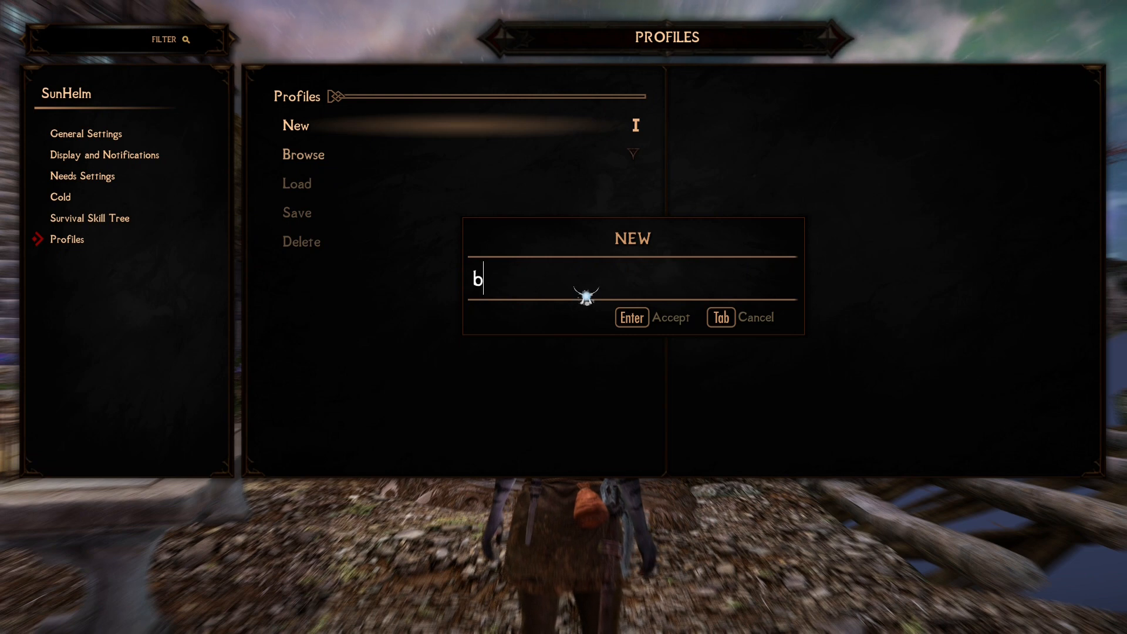
pyautogui.write('ubba')
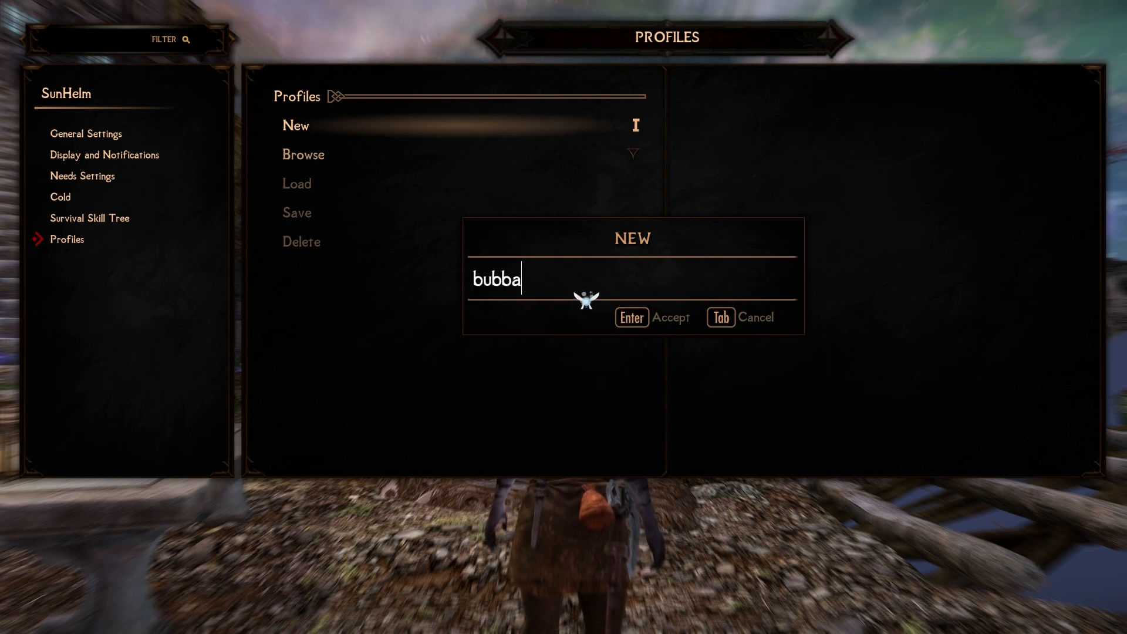
pyautogui.write('gump')
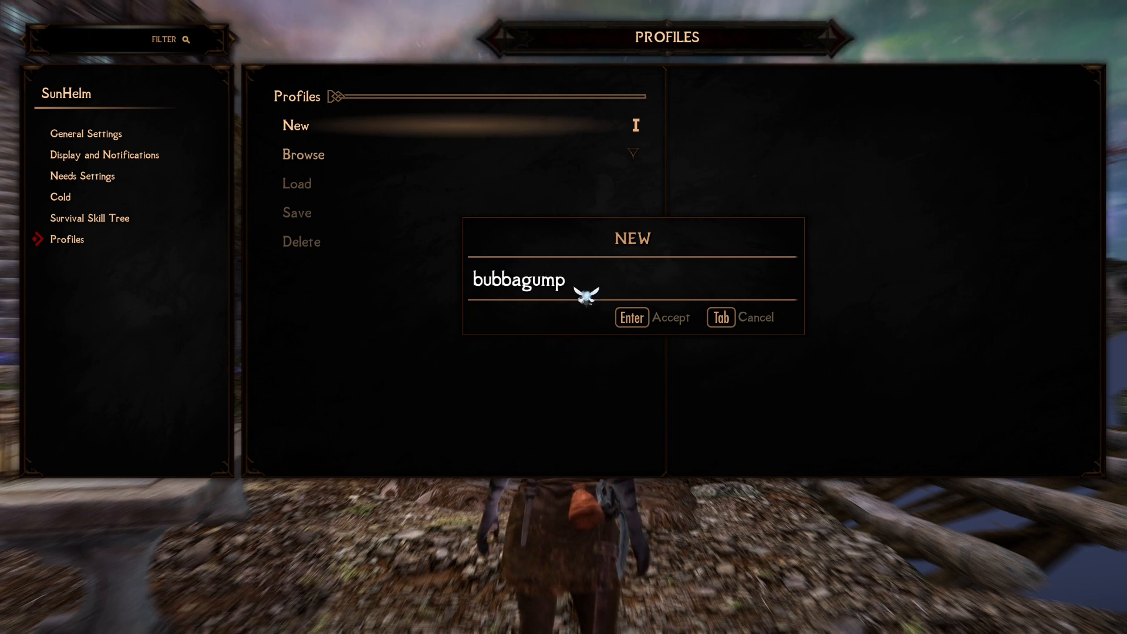
pyautogui.click(632, 317)
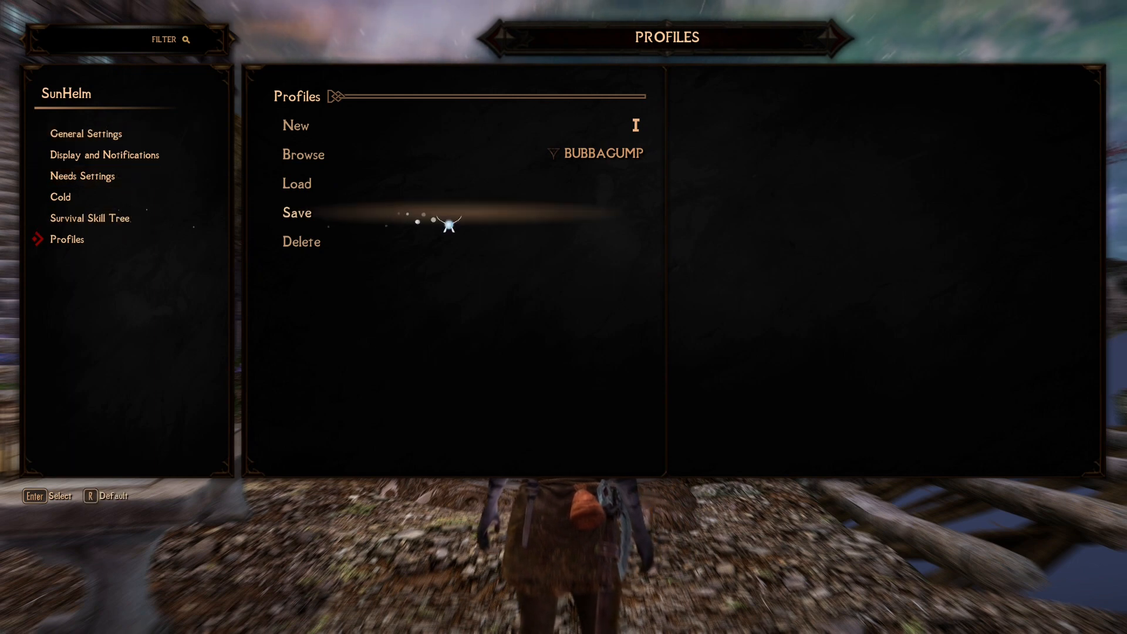
pyautogui.click(460, 216)
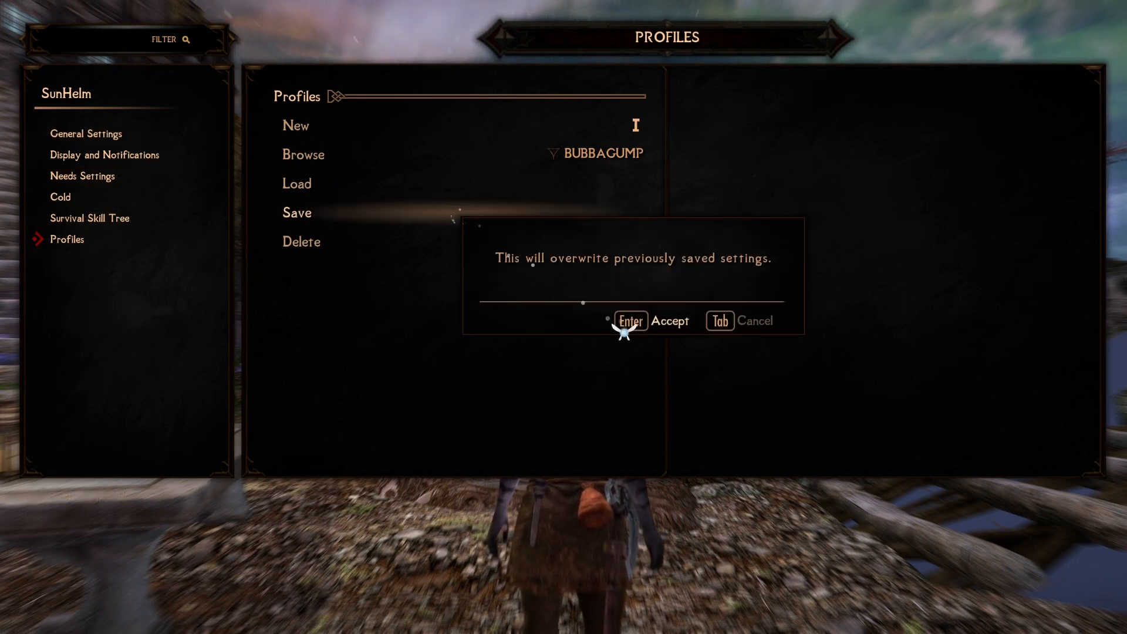
pyautogui.click(646, 321)
pyautogui.press('Escape')
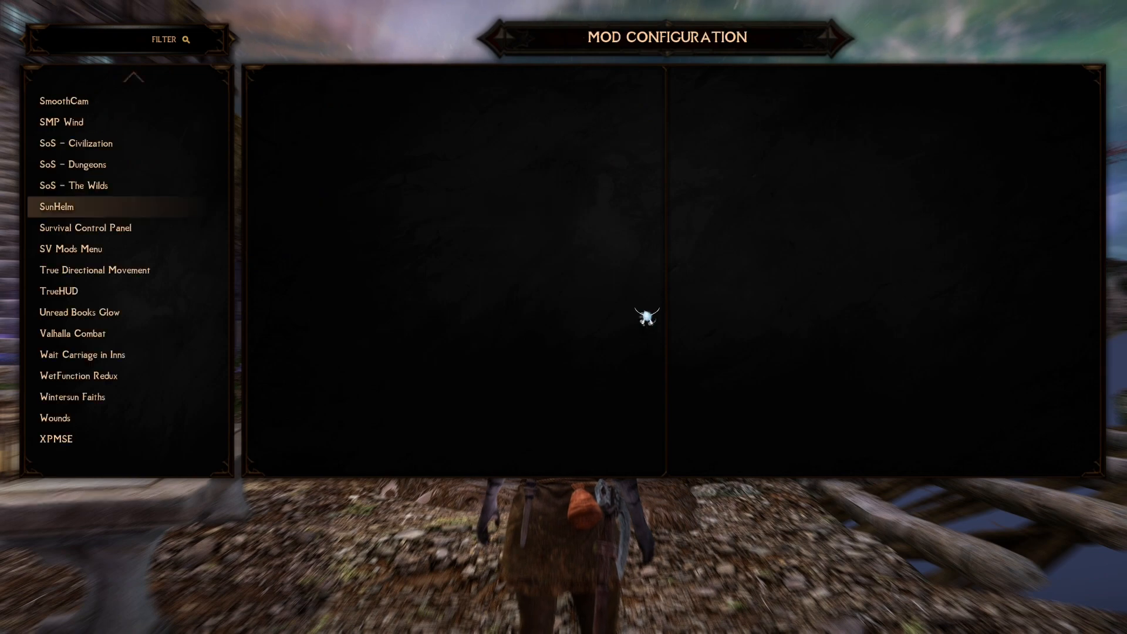
pyautogui.press('Escape')
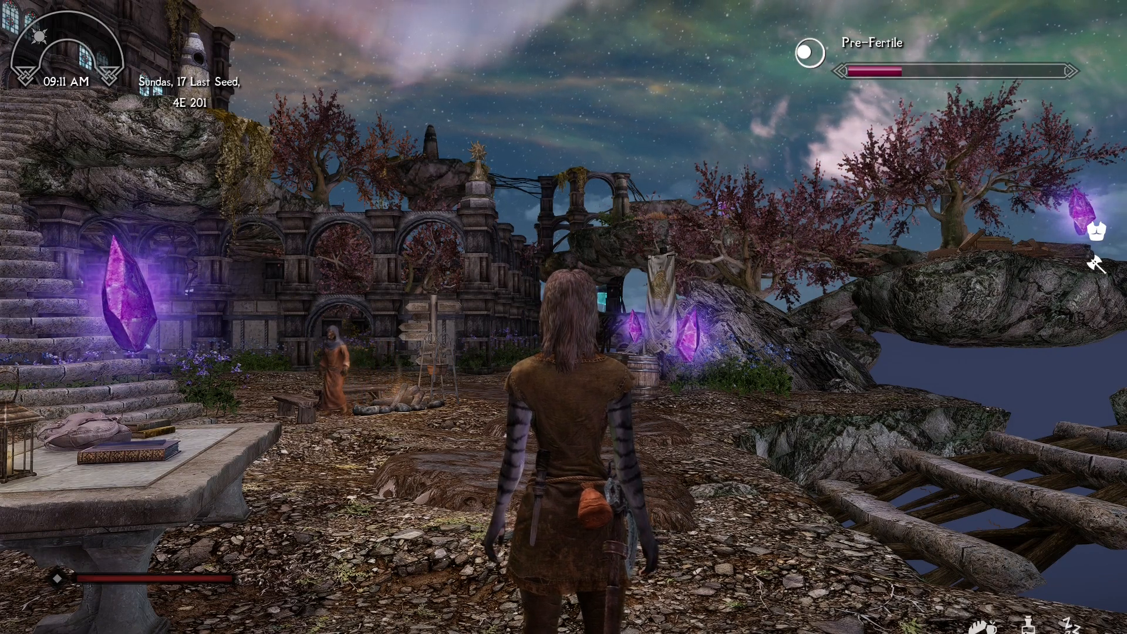
# Look up iEquip in the Mod Configuration, view its list of settings pages and return to the system options.
pyautogui.press('j')
pyautogui.click(802, 58)
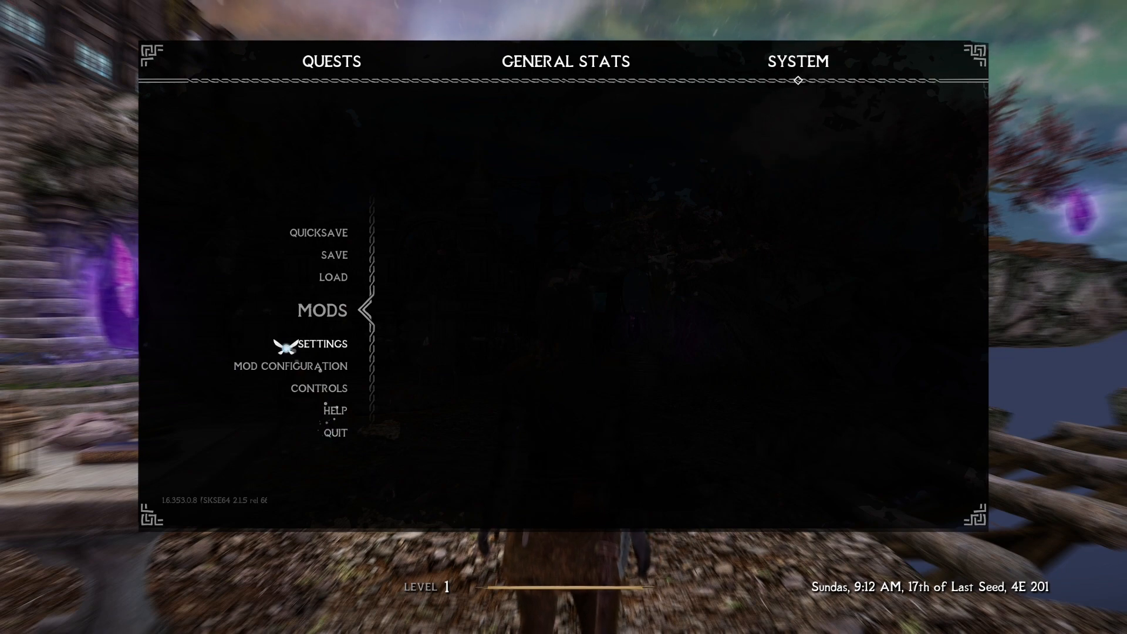
pyautogui.click(263, 359)
pyautogui.scroll(-14, 71, 306)
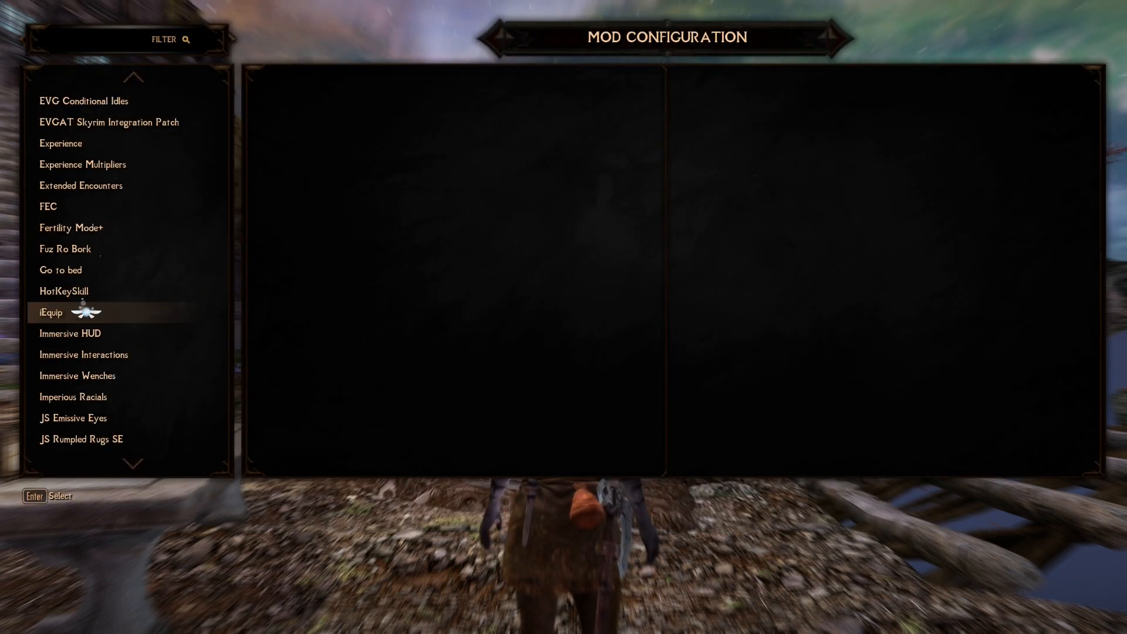
pyautogui.scroll(-4, 85, 303)
pyautogui.scroll(8, 88, 296)
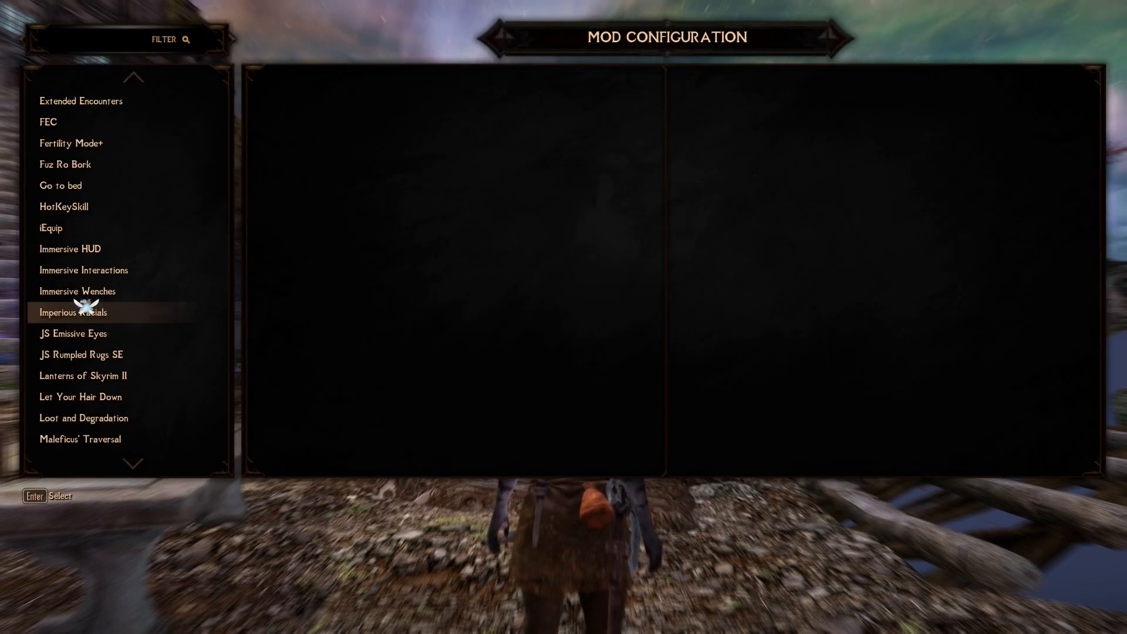
pyautogui.click(94, 269)
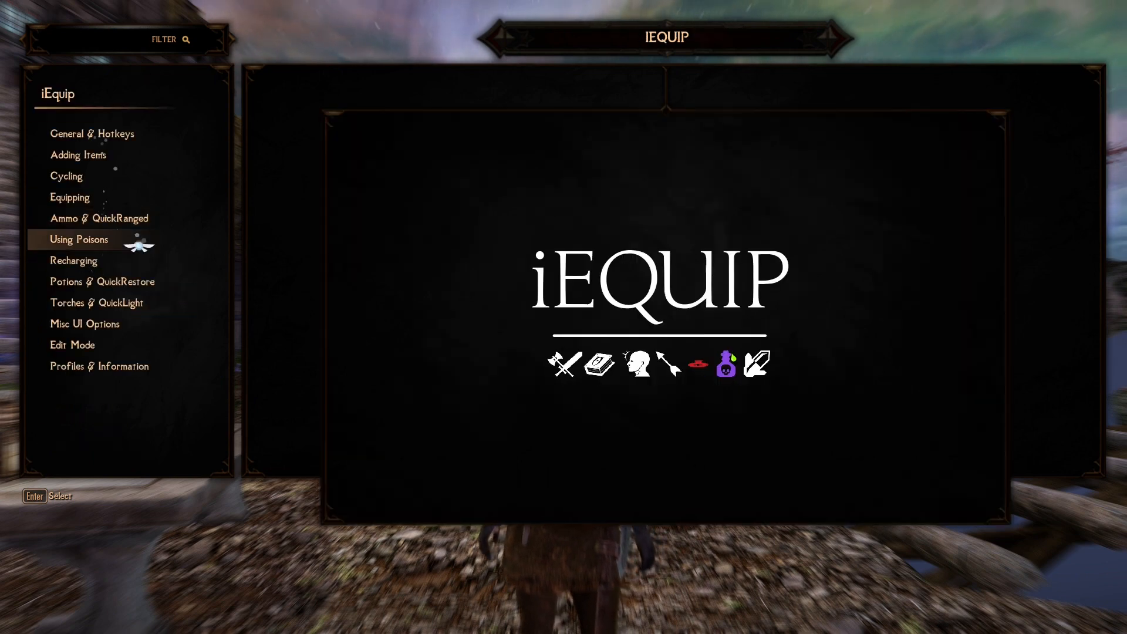
pyautogui.press('Tab')
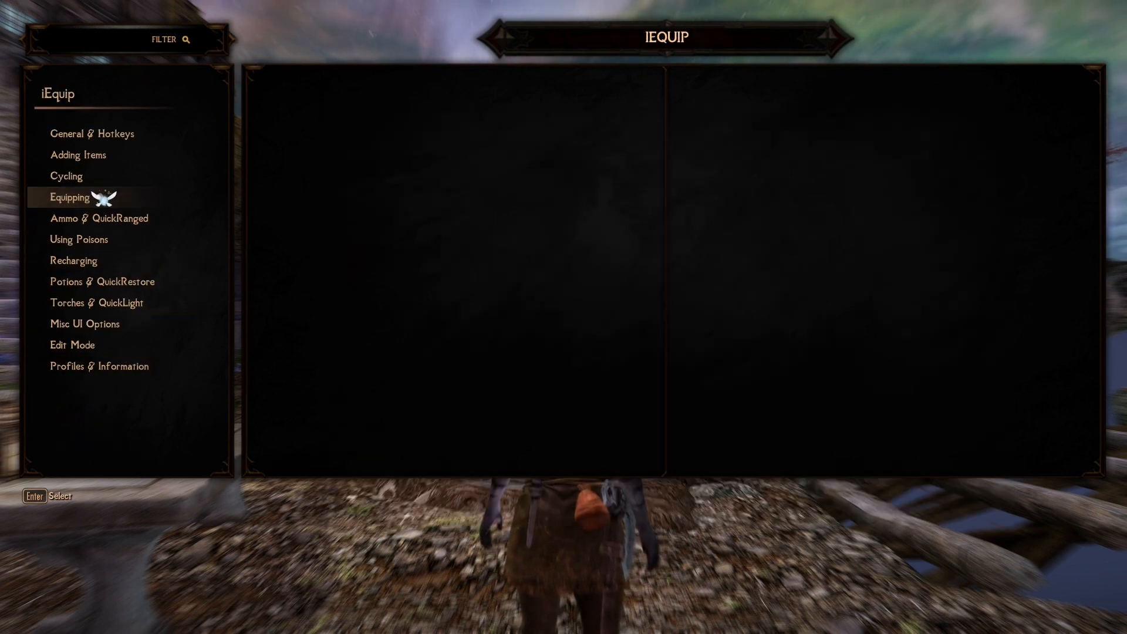
pyautogui.press('Tab')
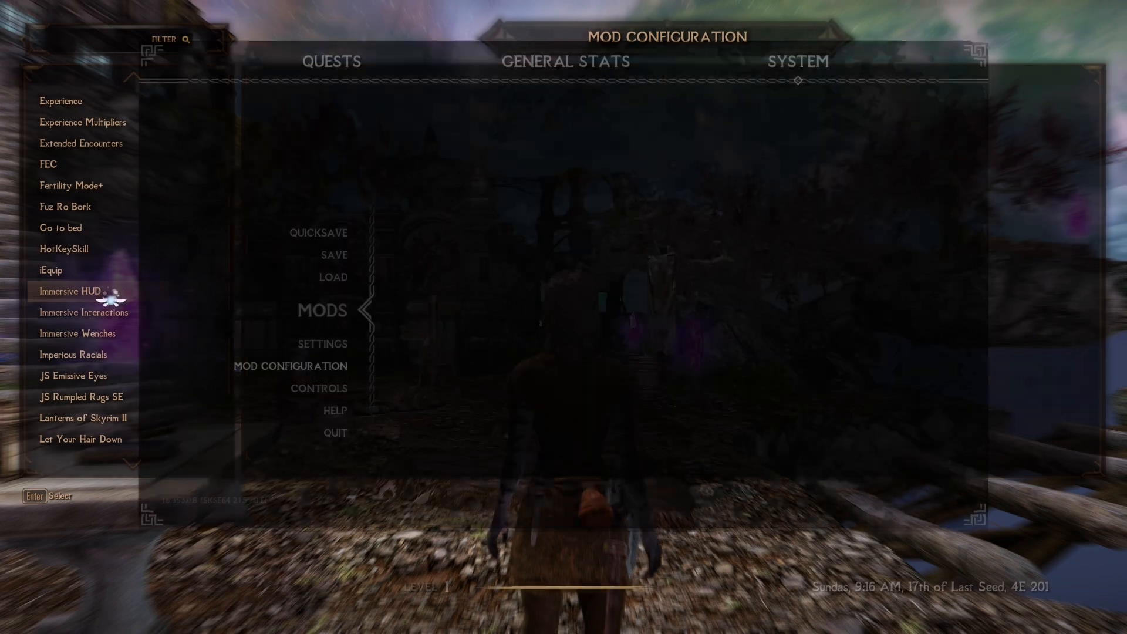
# Quit the game to the desktop, returning to Mod Organizer.
pyautogui.click(330, 433)
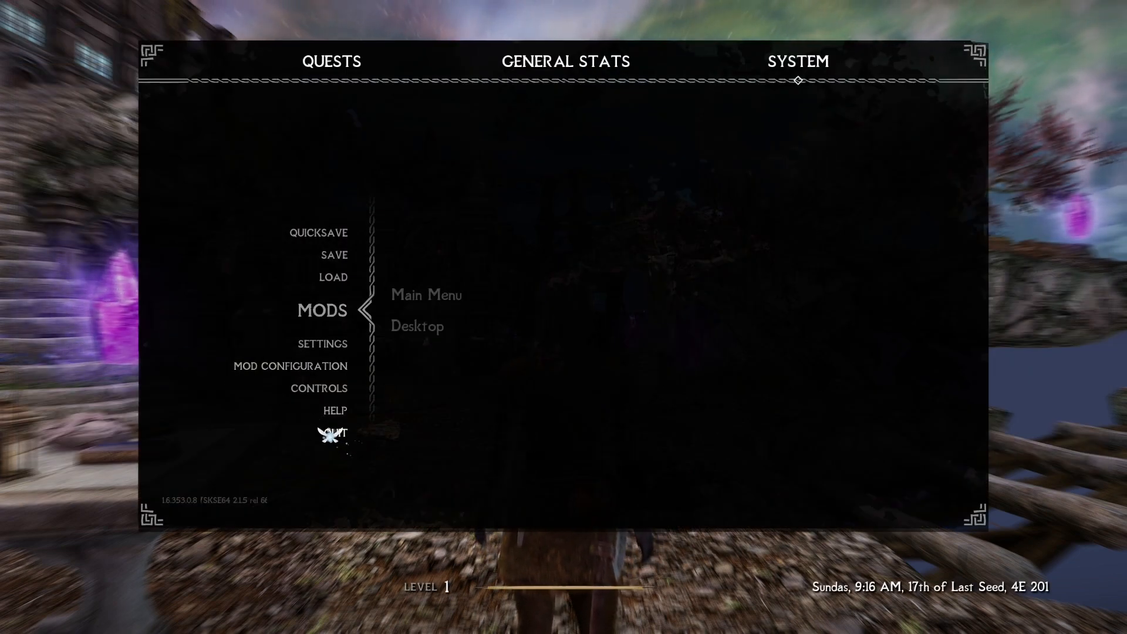
pyautogui.click(424, 324)
pyautogui.press('Return')
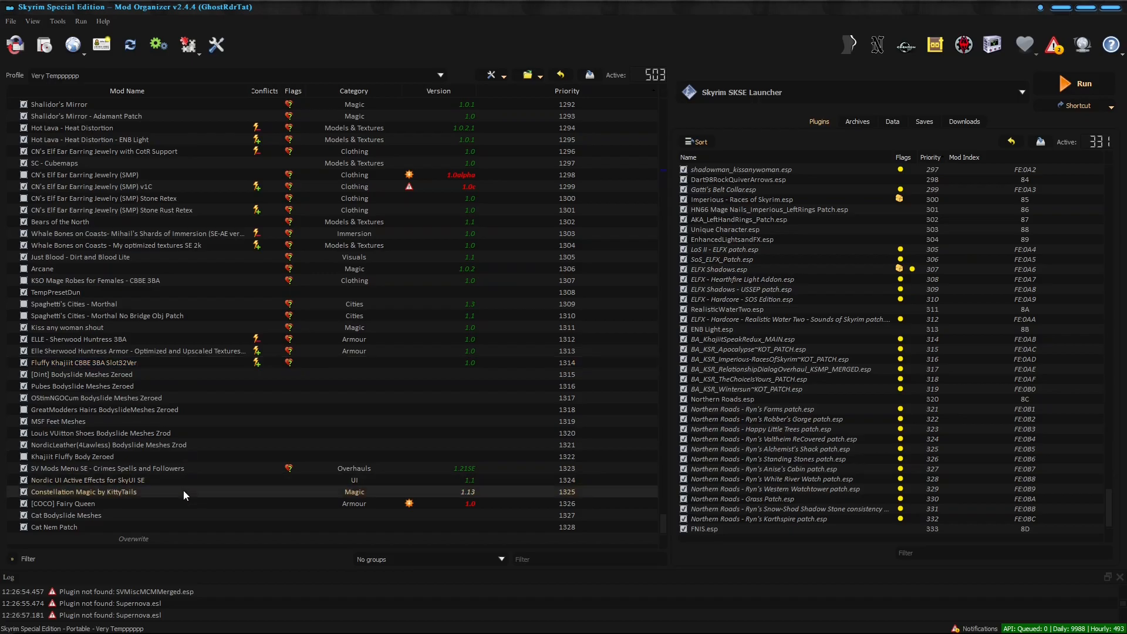
# Open the Overwrite contents in a smaller window, inspect the SunHelm Config folder down to bubbagump.json and close the window.
pyautogui.doubleClick(186, 537)
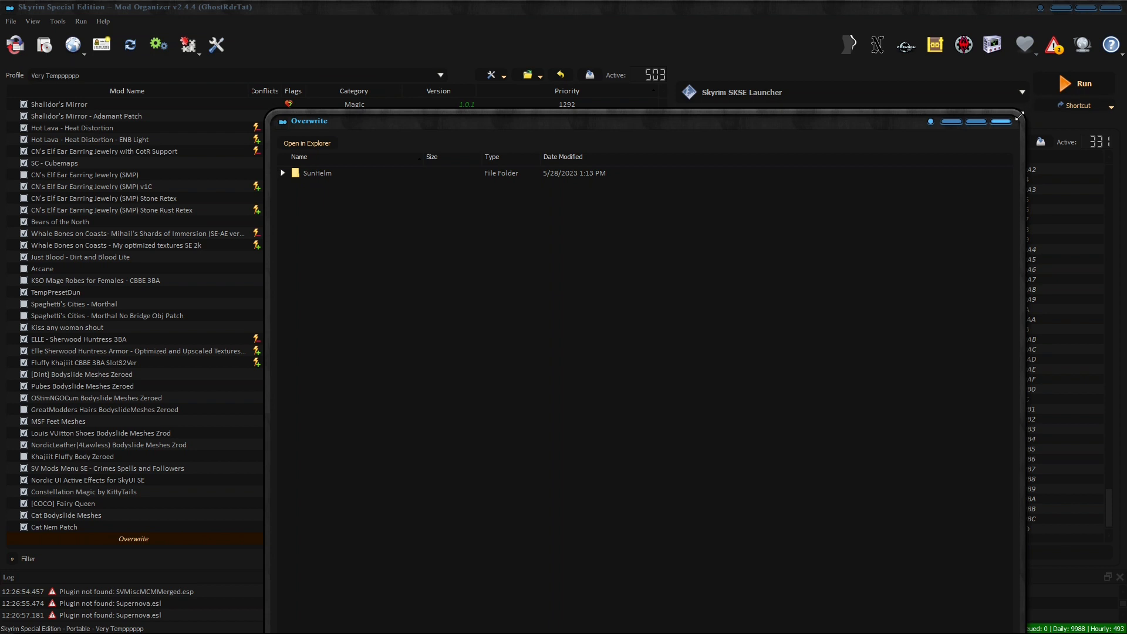
pyautogui.moveTo(1020, 115); pyautogui.dragTo(894, 322)
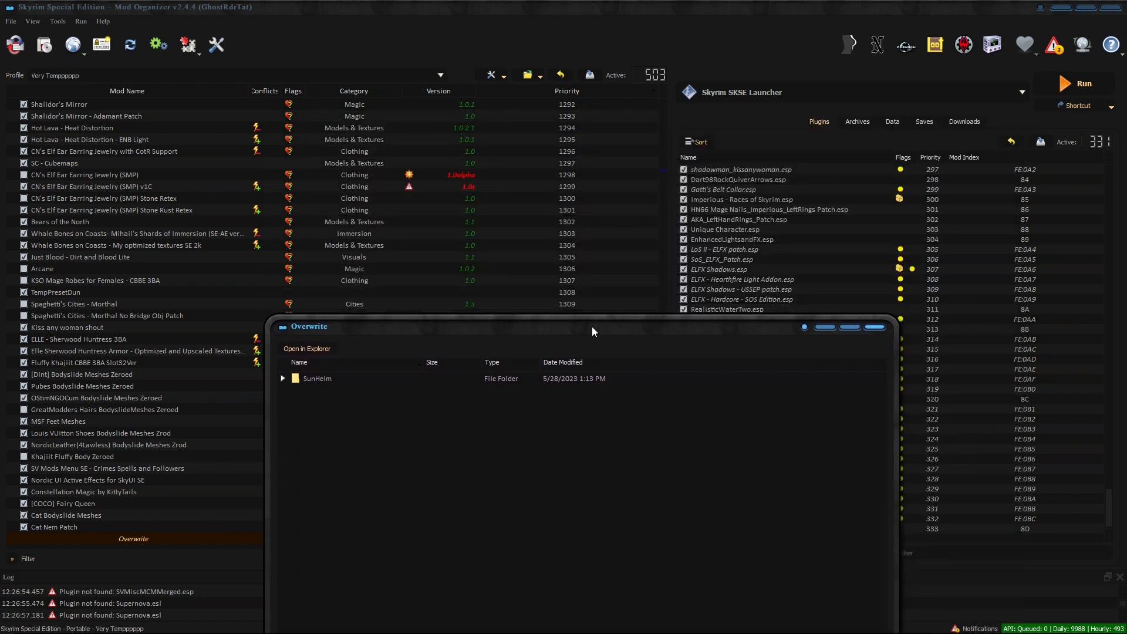
pyautogui.moveTo(592, 326); pyautogui.dragTo(620, 157)
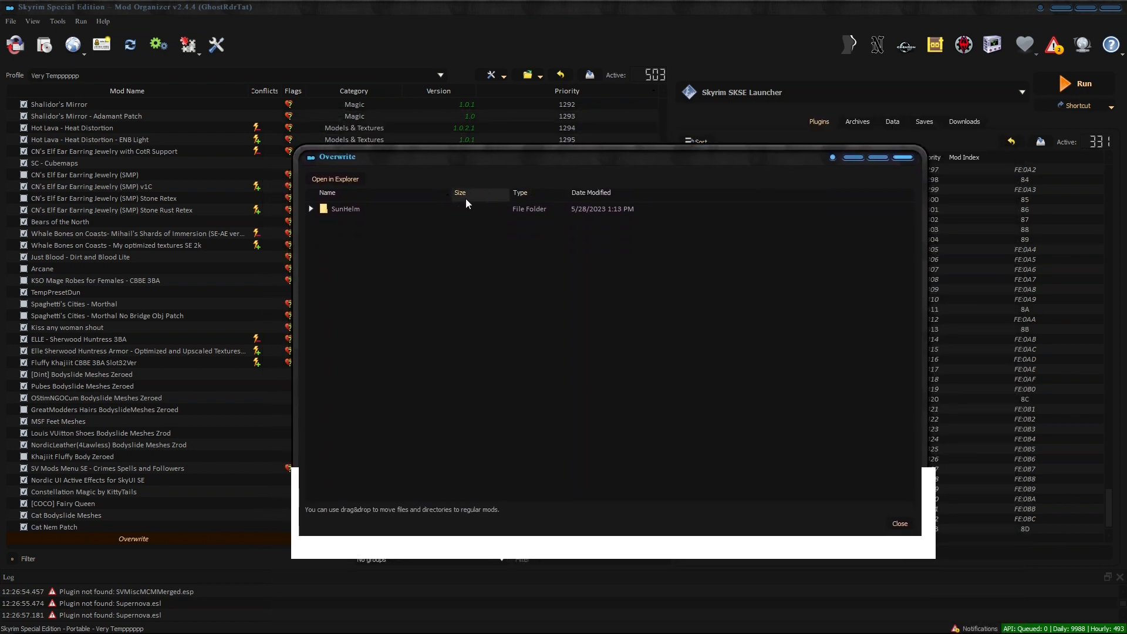
pyautogui.click(312, 209)
pyautogui.click(323, 221)
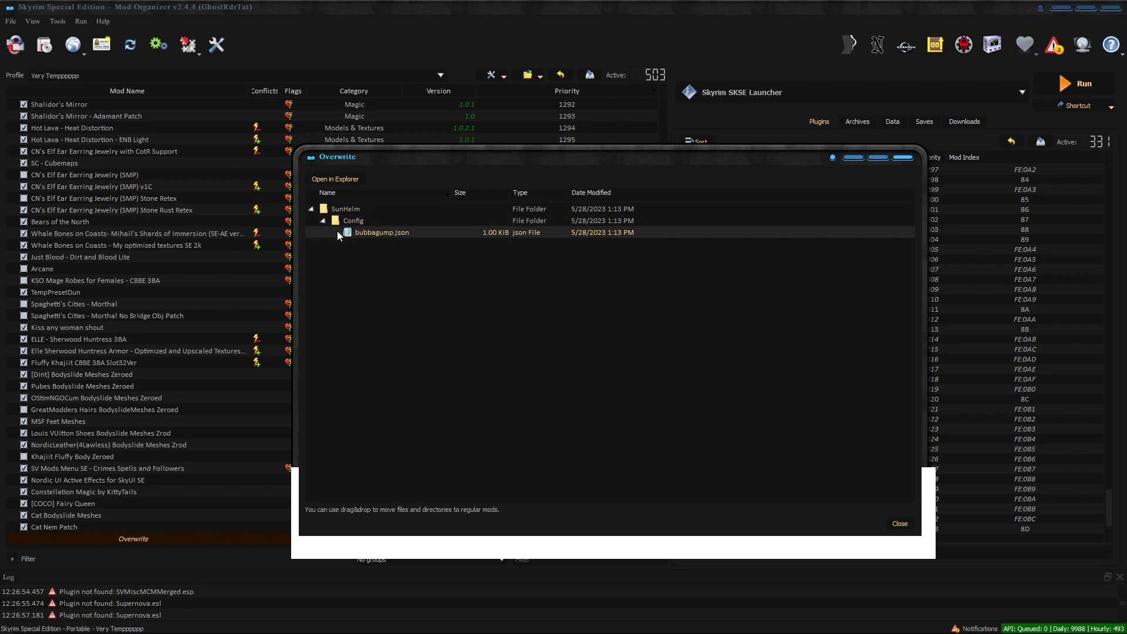
pyautogui.click(311, 209)
pyautogui.click(902, 158)
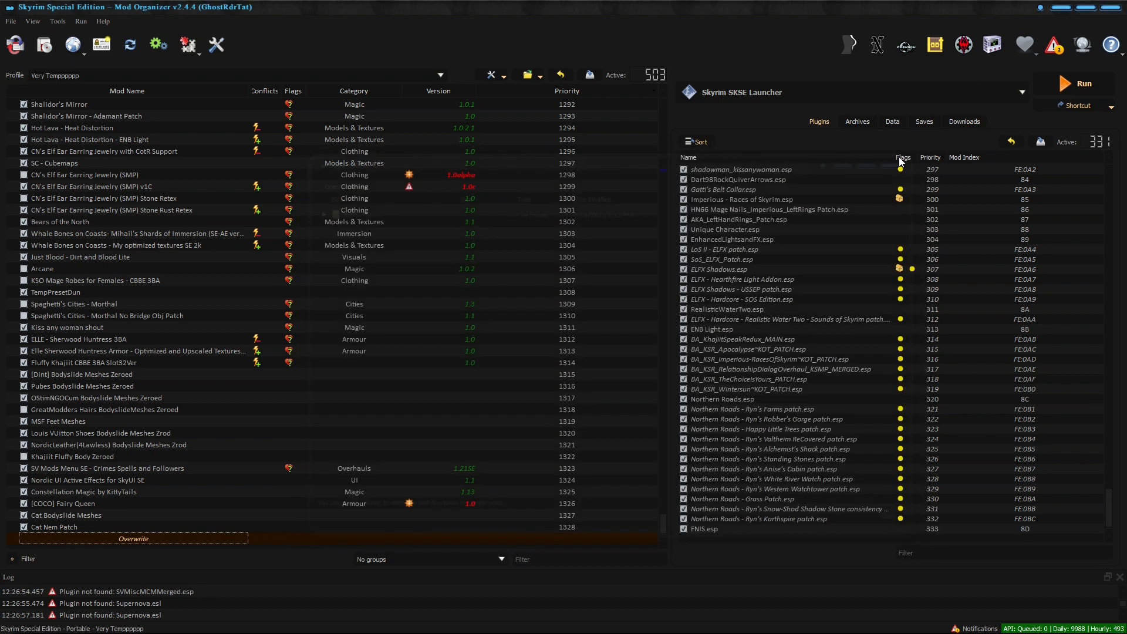
# Reopen Overwrite, expand the SunHelm and Config folders to show the saved profile file again and close it.
pyautogui.doubleClick(150, 538)
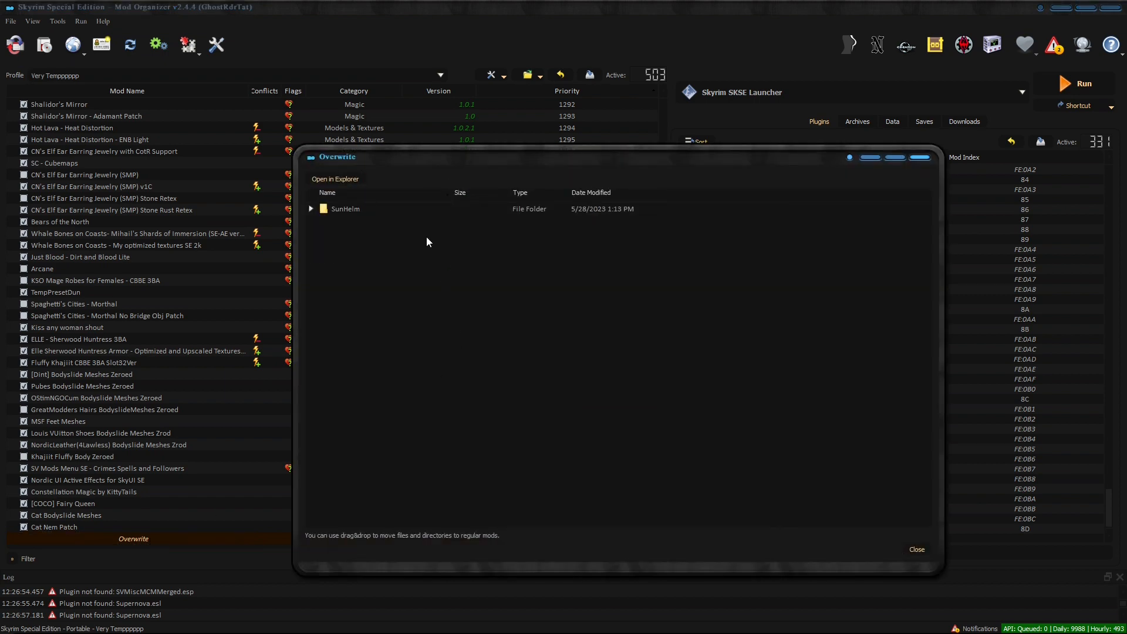
pyautogui.click(311, 208)
pyautogui.click(323, 221)
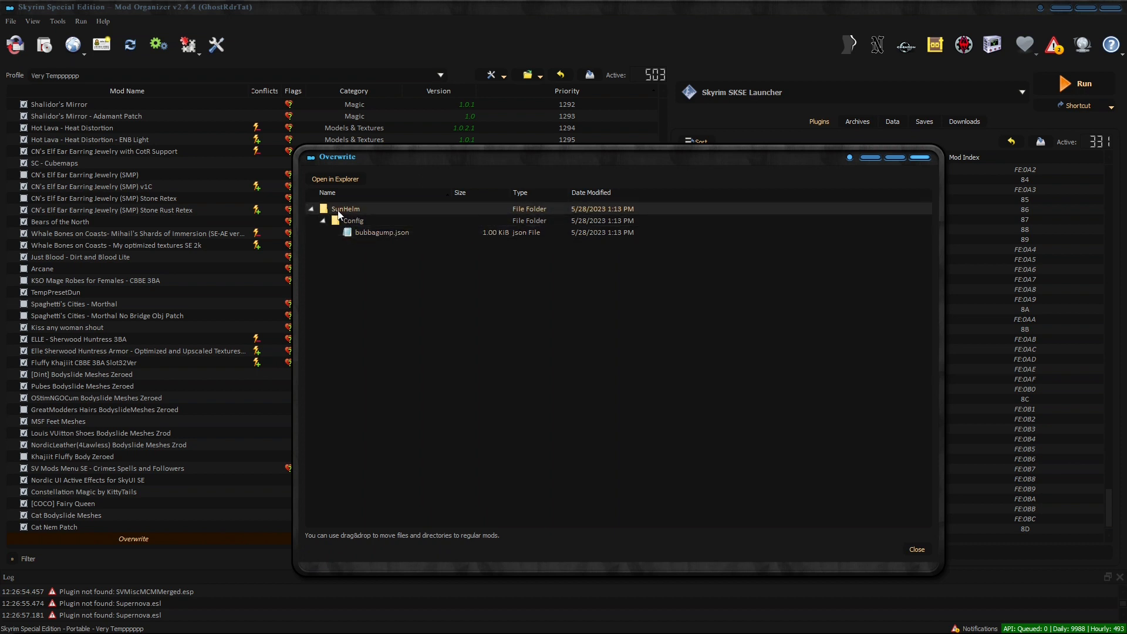
pyautogui.moveTo(339, 215)
pyautogui.mouseDown()
pyautogui.moveTo(251, 222)
pyautogui.moveTo(190, 254)
pyautogui.moveTo(306, 249)
pyautogui.moveTo(339, 216)
pyautogui.mouseUp()
pyautogui.click(920, 157)
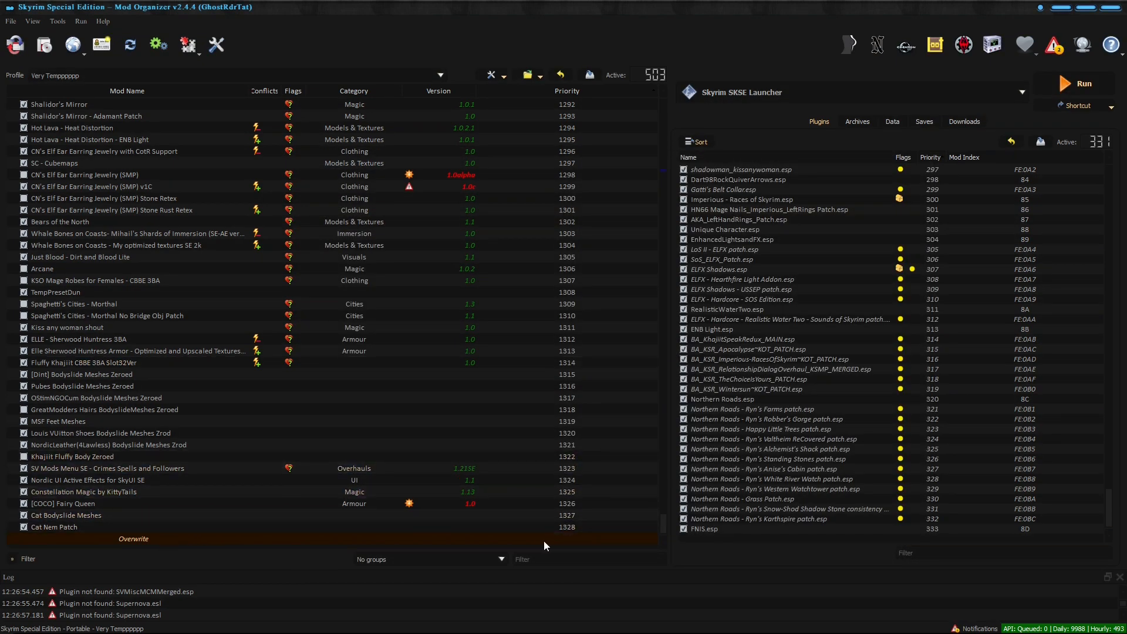
# Filter the mod list by "mcm" to view the MCM-related mods and clear the filter.
pyautogui.click(561, 560)
pyautogui.write('mcm')
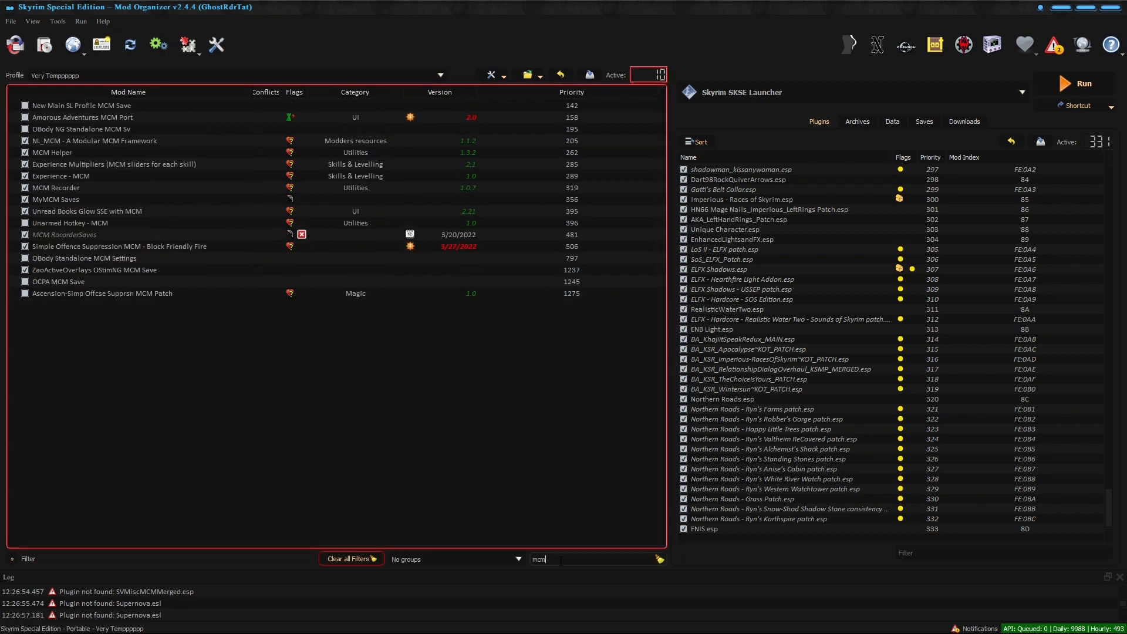
pyautogui.press('BackSpace')
pyautogui.press('BackSpace')
pyautogui.press('BackSpace')
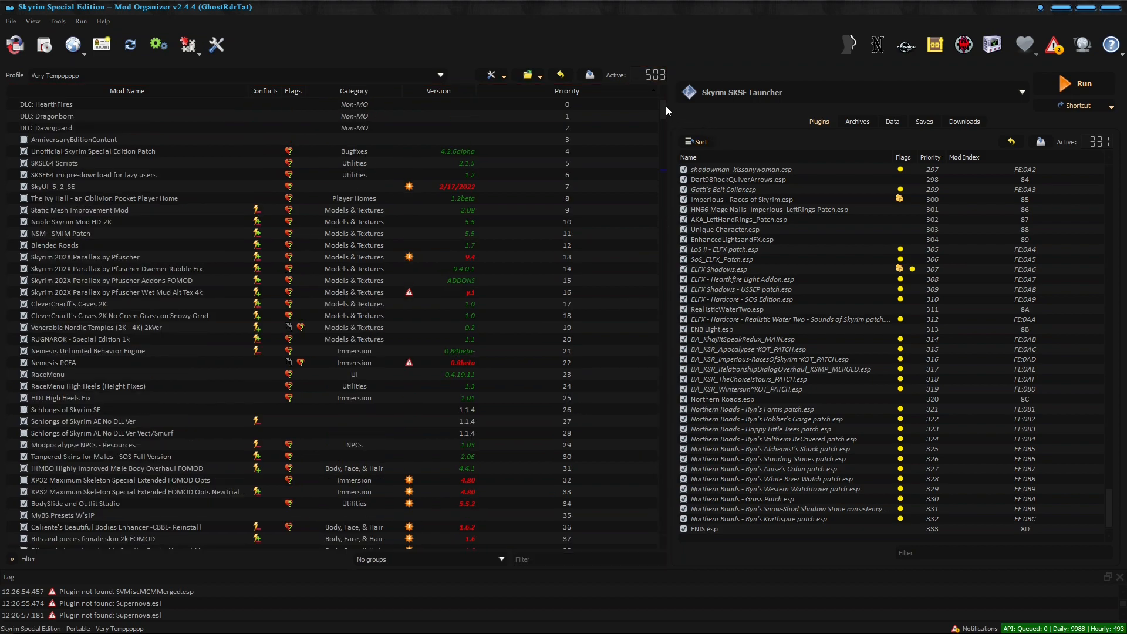
# Open Overwrite from the end of the mod list and locate the MyMCM Saves mod with the Overwrite window kept open.
pyautogui.moveTo(665, 106); pyautogui.dragTo(667, 572)
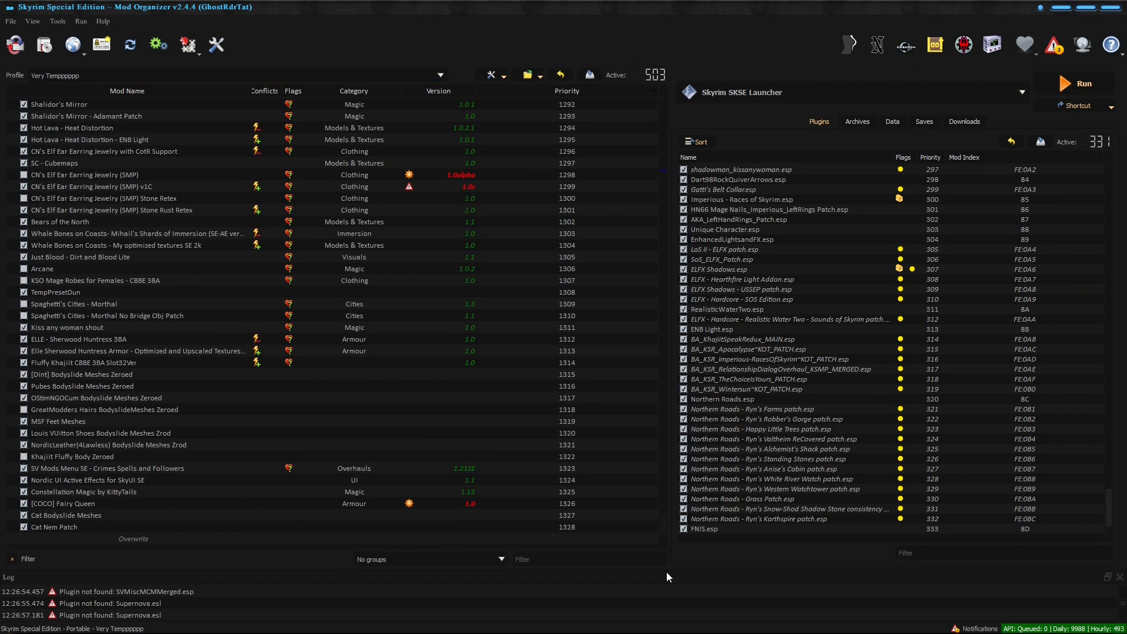
pyautogui.doubleClick(190, 537)
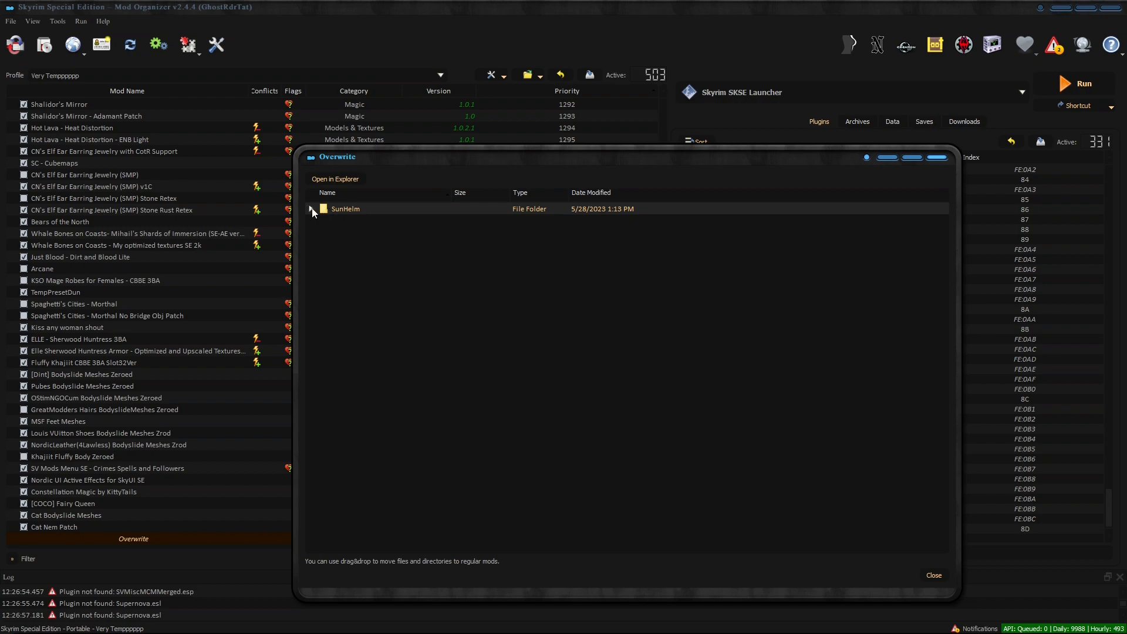
pyautogui.scroll(11, 165, 359)
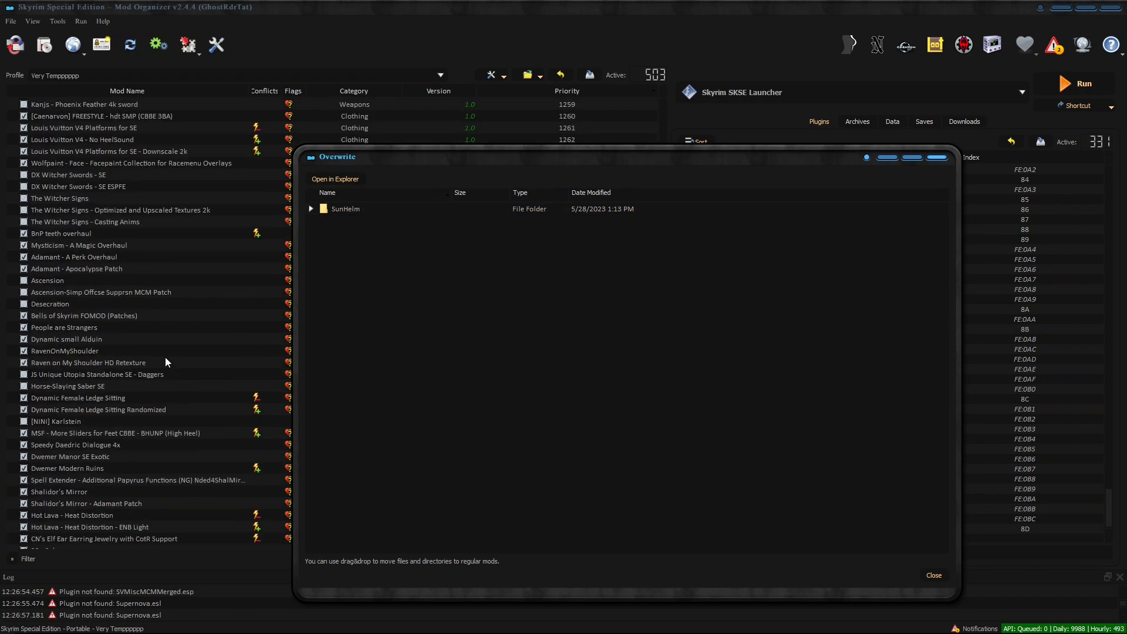
pyautogui.scroll(20, 165, 359)
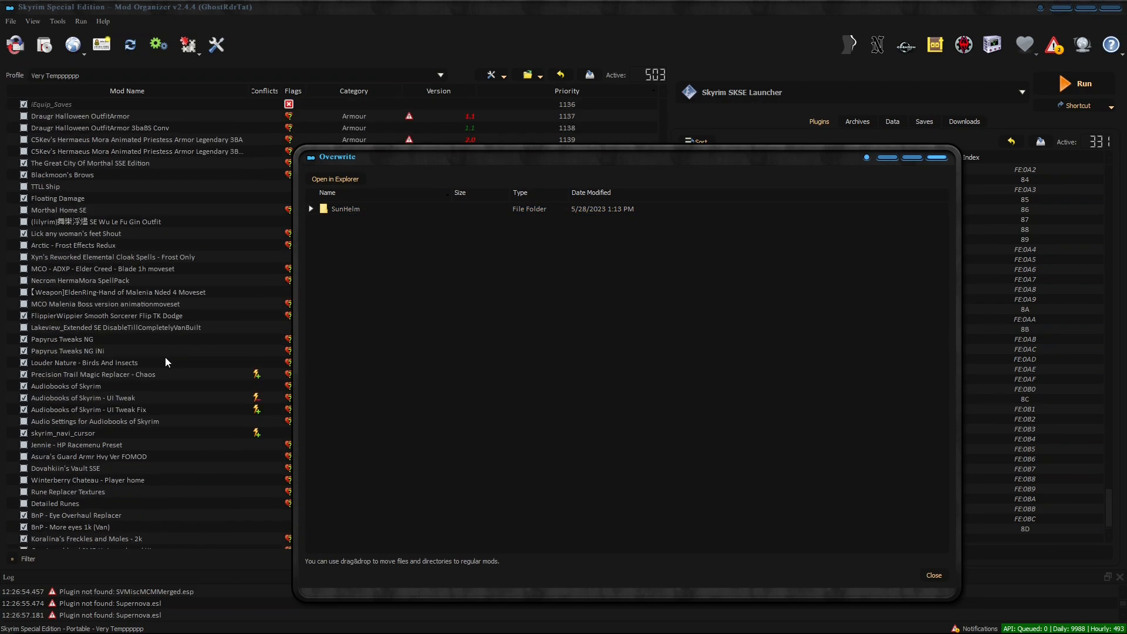
pyautogui.scroll(20, 165, 361)
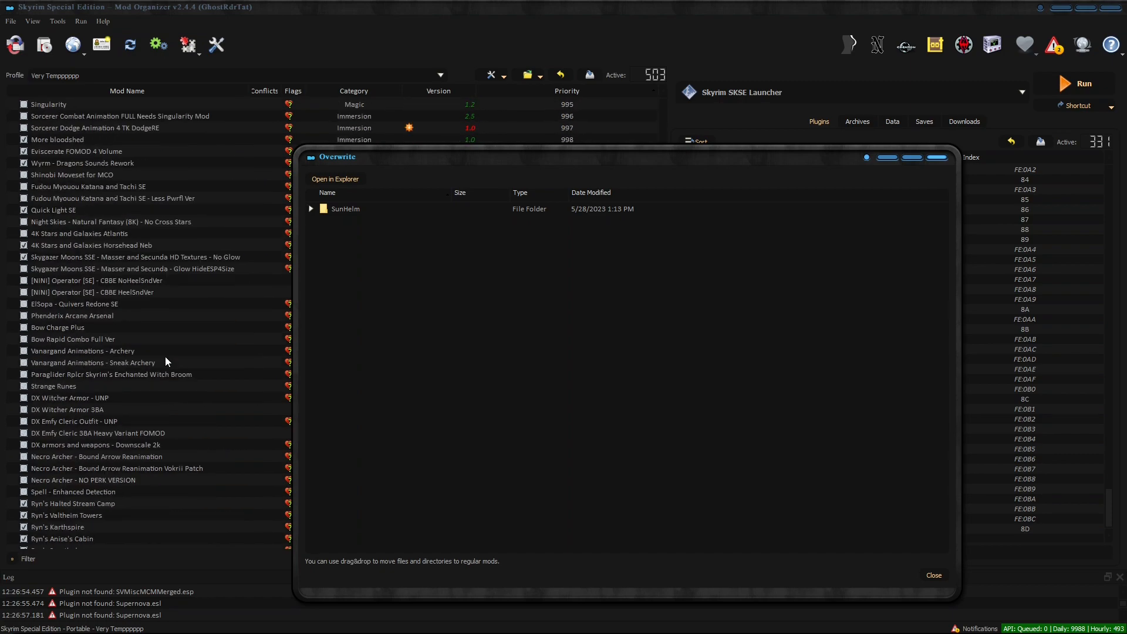
pyautogui.scroll(20, 166, 361)
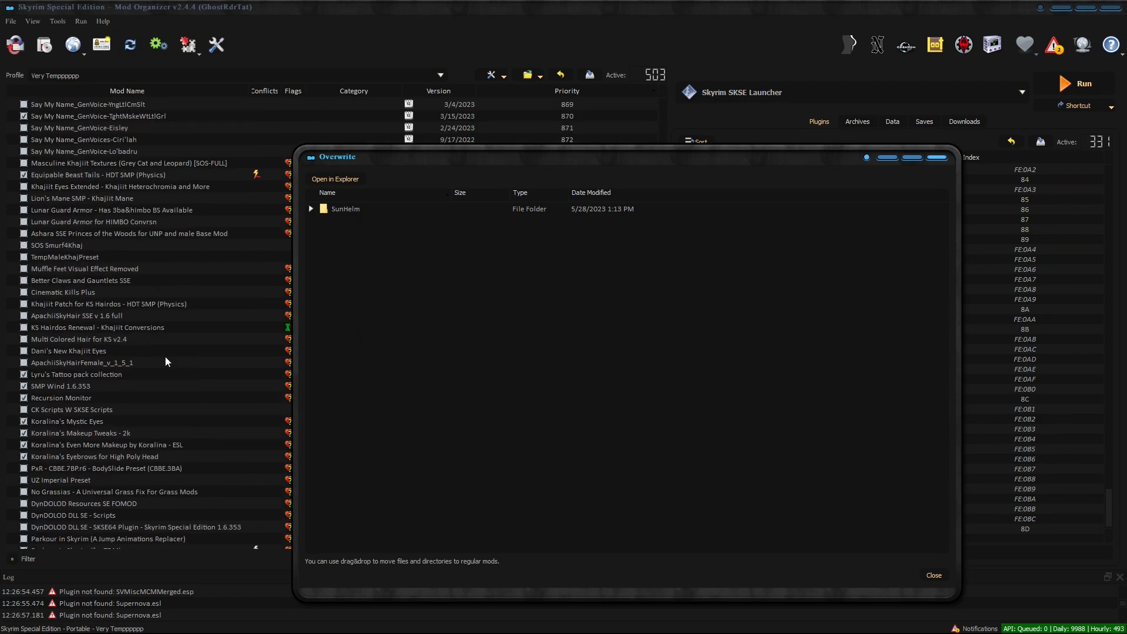
pyautogui.scroll(20, 165, 361)
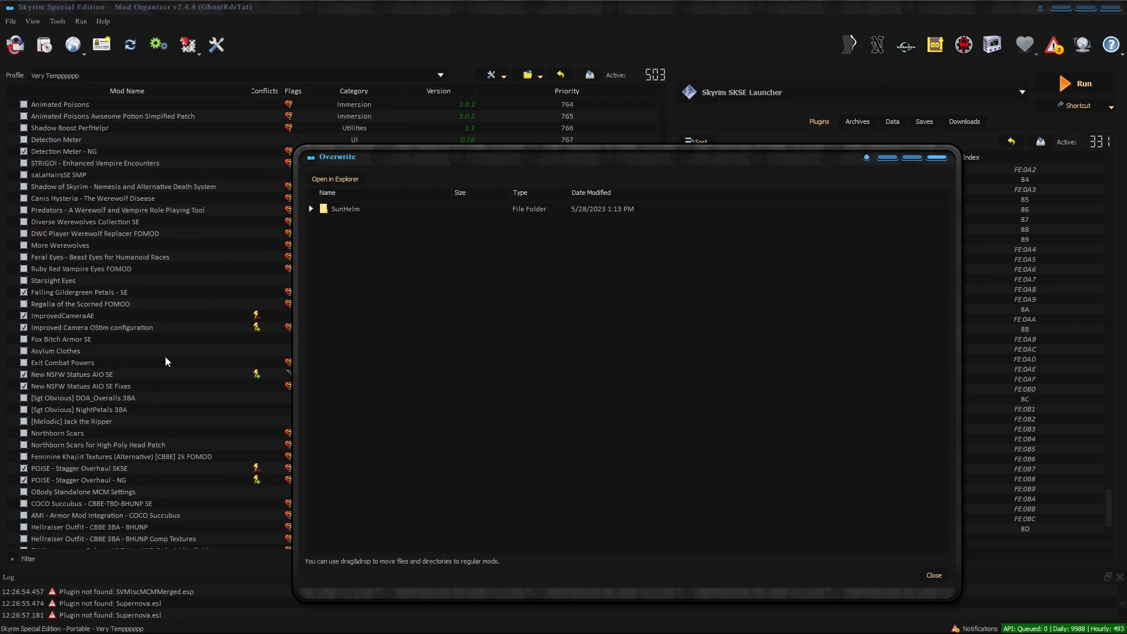
pyautogui.scroll(20, 166, 361)
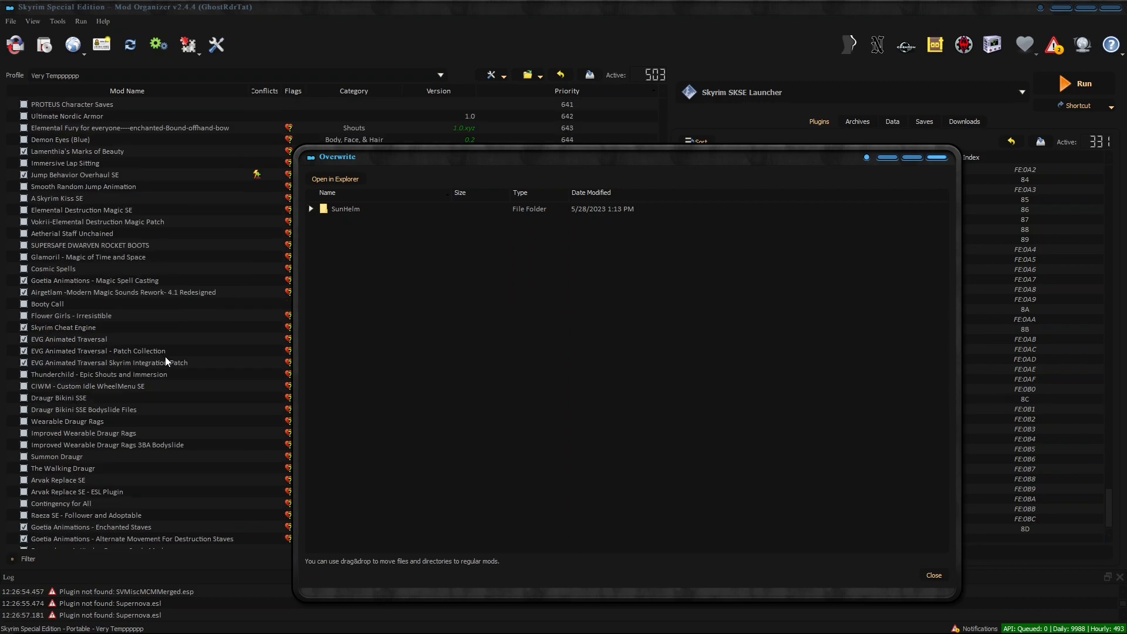
pyautogui.scroll(20, 166, 361)
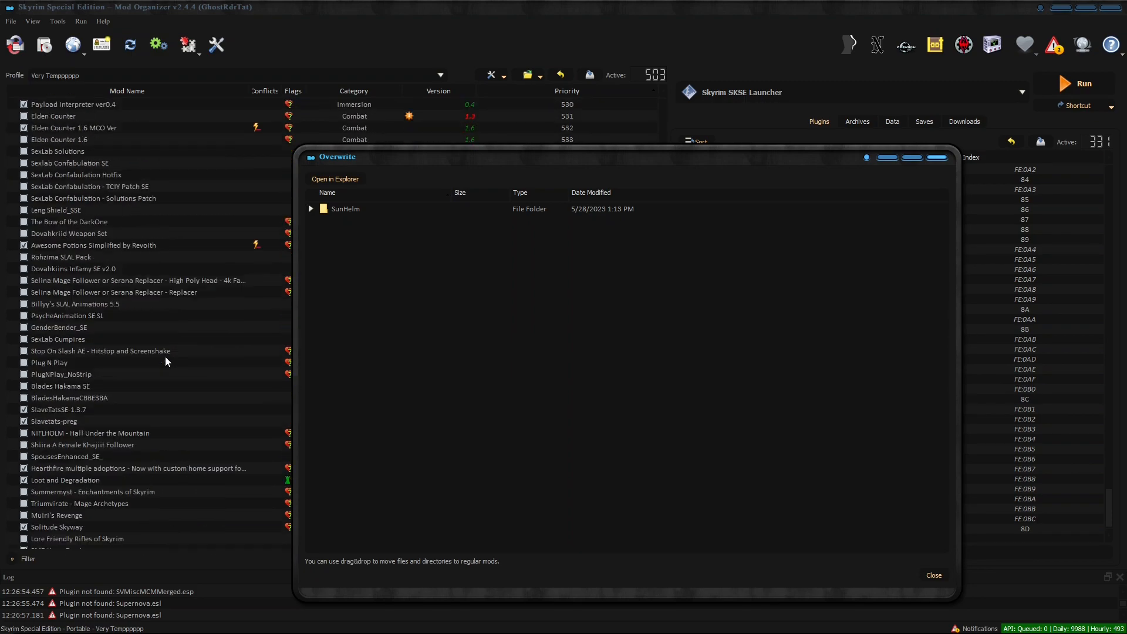
pyautogui.scroll(20, 165, 361)
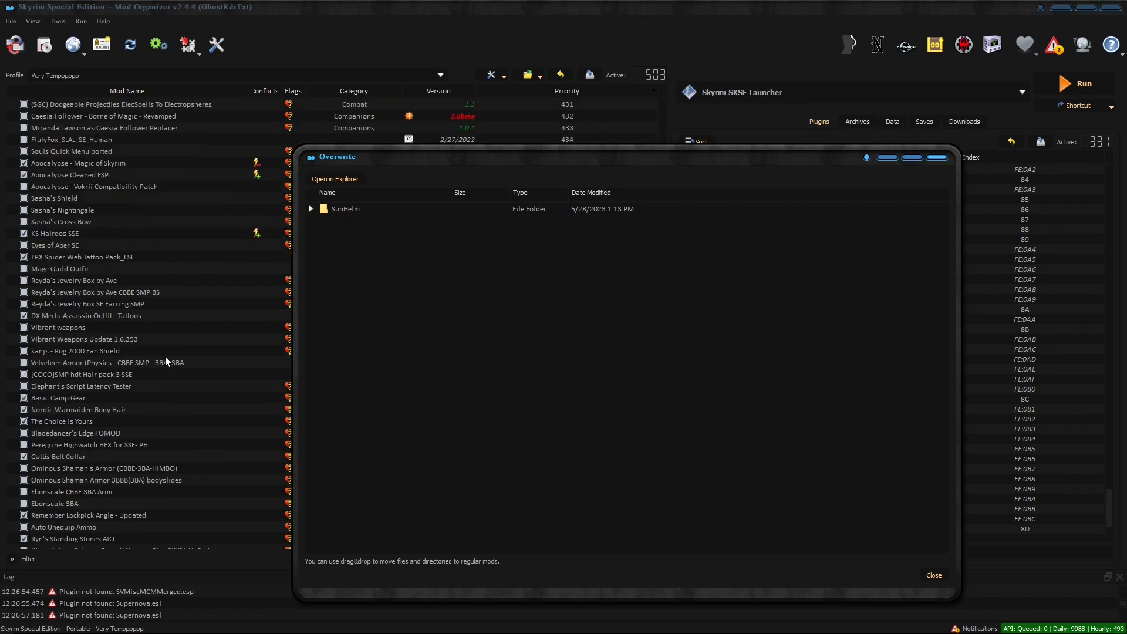
pyautogui.scroll(20, 165, 361)
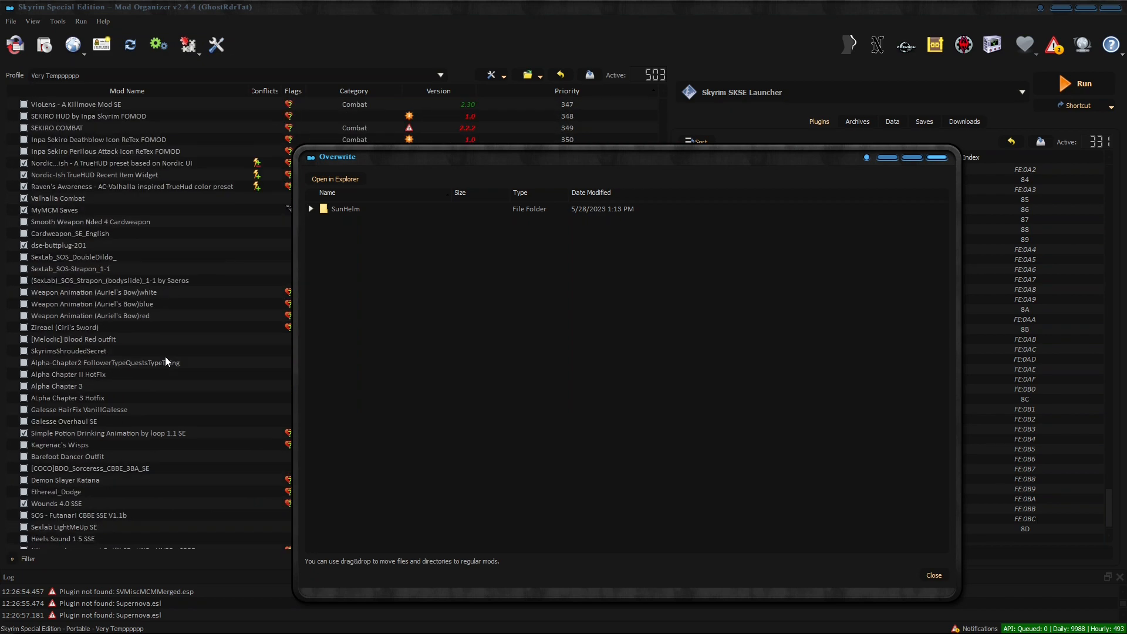
pyautogui.scroll(-2, 164, 357)
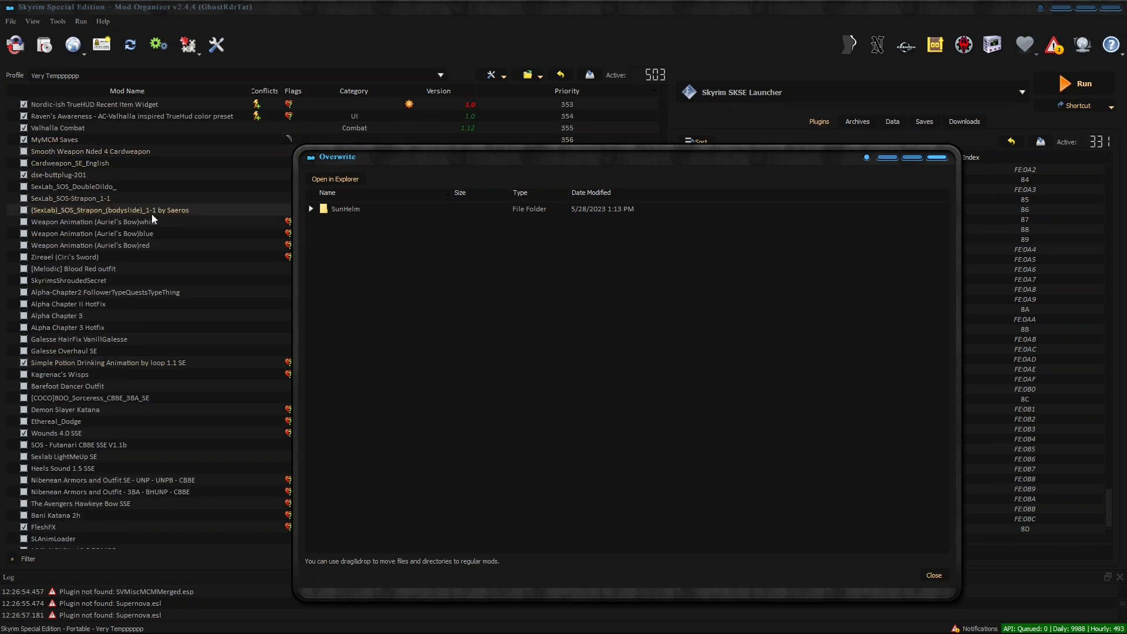
pyautogui.scroll(1, 151, 209)
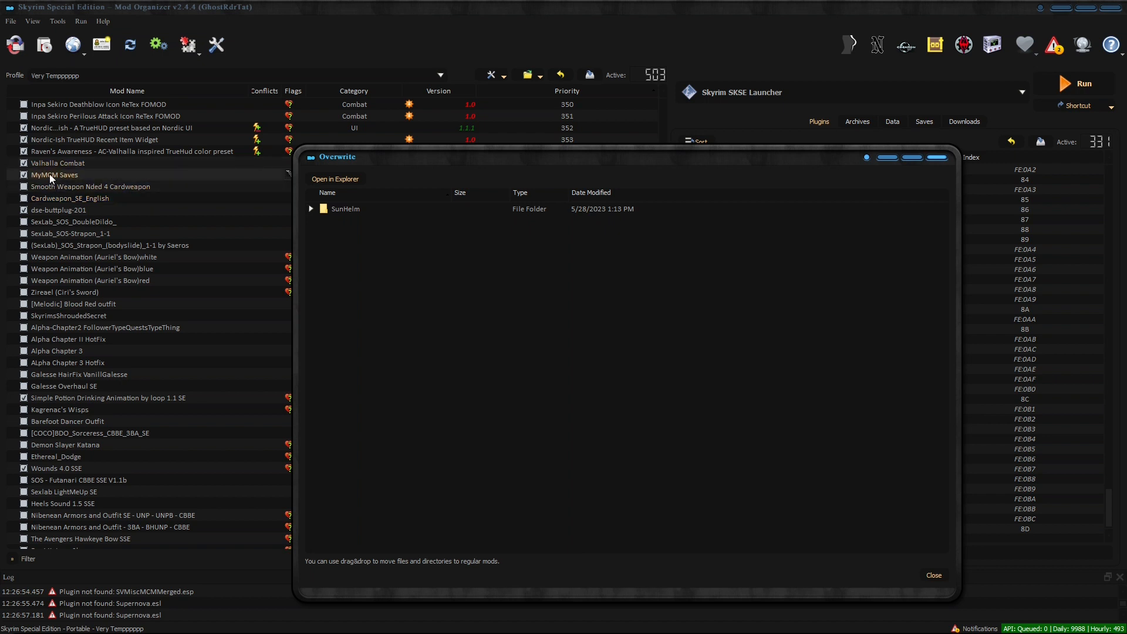
# Delete the SunHelm folder from Overwrite, accept the confirmation and close the Overwrite window.
pyautogui.click(349, 210)
pyautogui.moveTo(349, 211); pyautogui.dragTo(487, 205)
pyautogui.rightClick(365, 210)
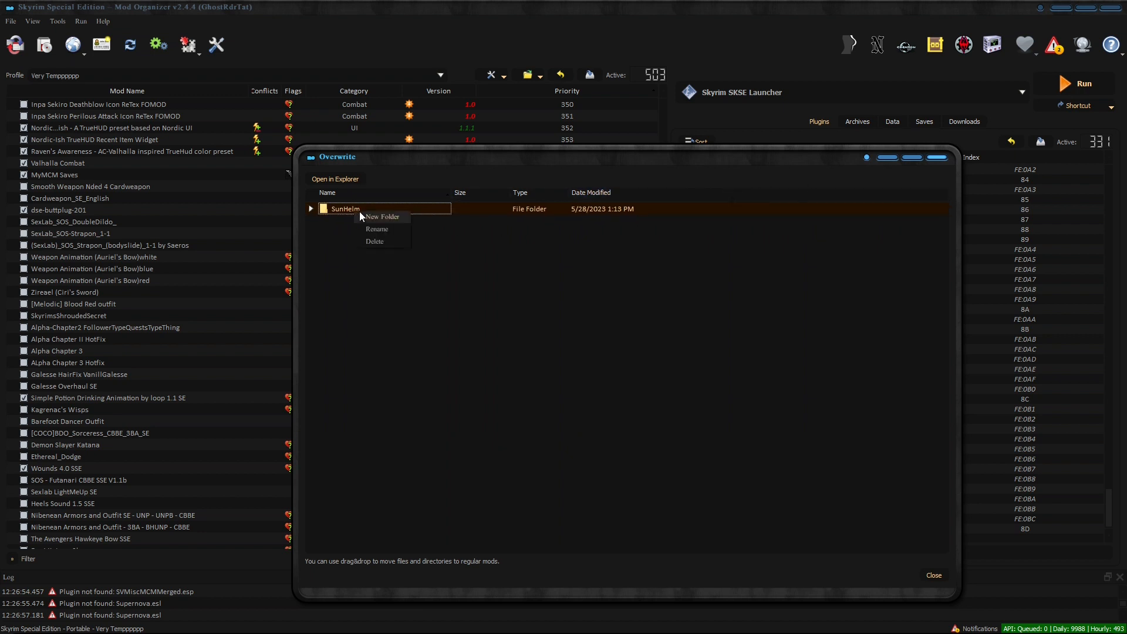
pyautogui.click(378, 241)
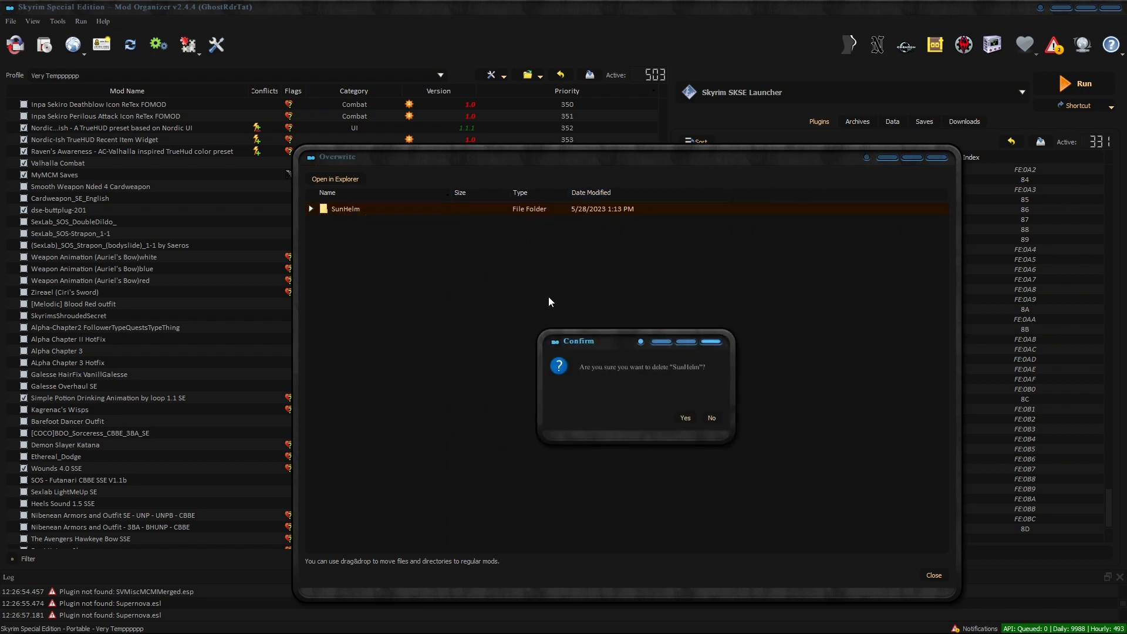
pyautogui.click(677, 417)
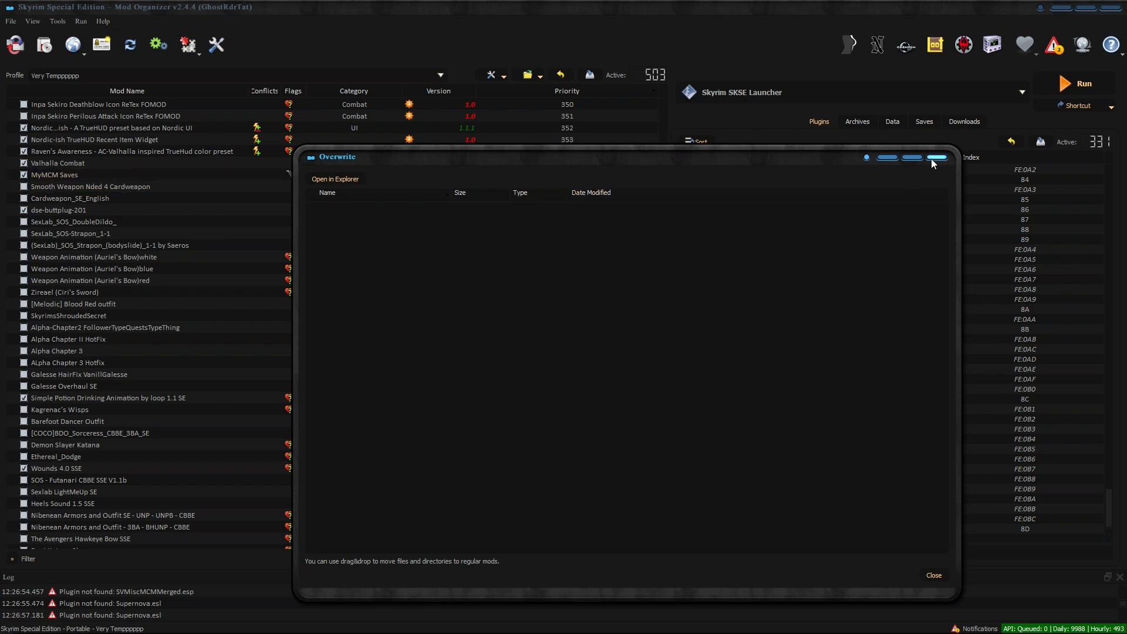
pyautogui.click(936, 157)
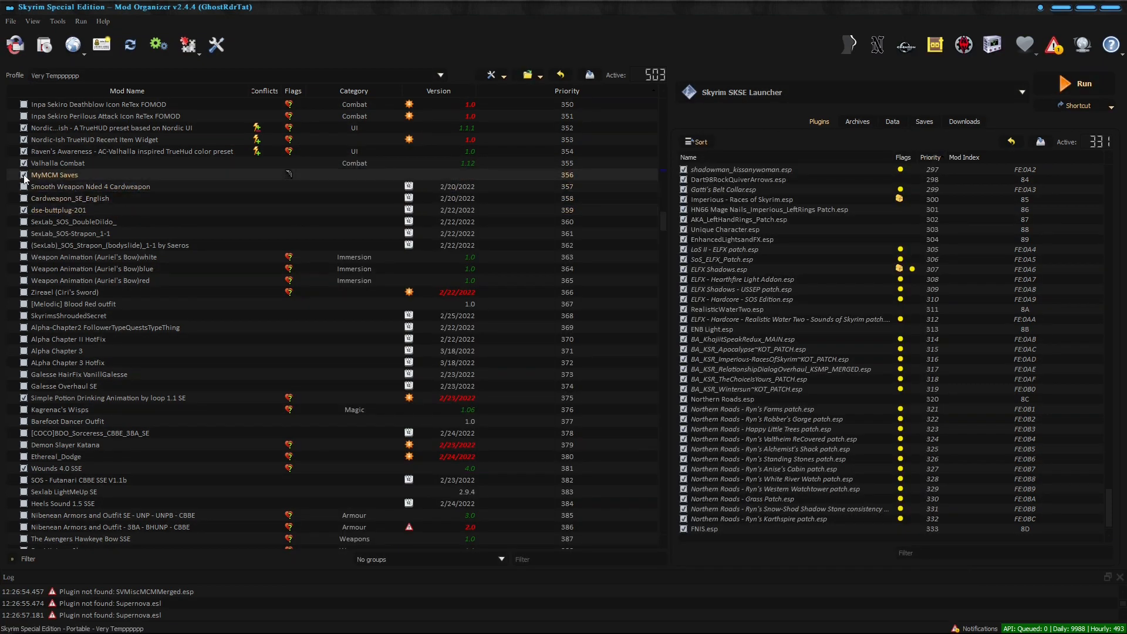
# Inspect the MyMCM Saves mod's file tree, expand its SunHelm and Config folders to view the saved profile file, and close the window.
pyautogui.doubleClick(67, 175)
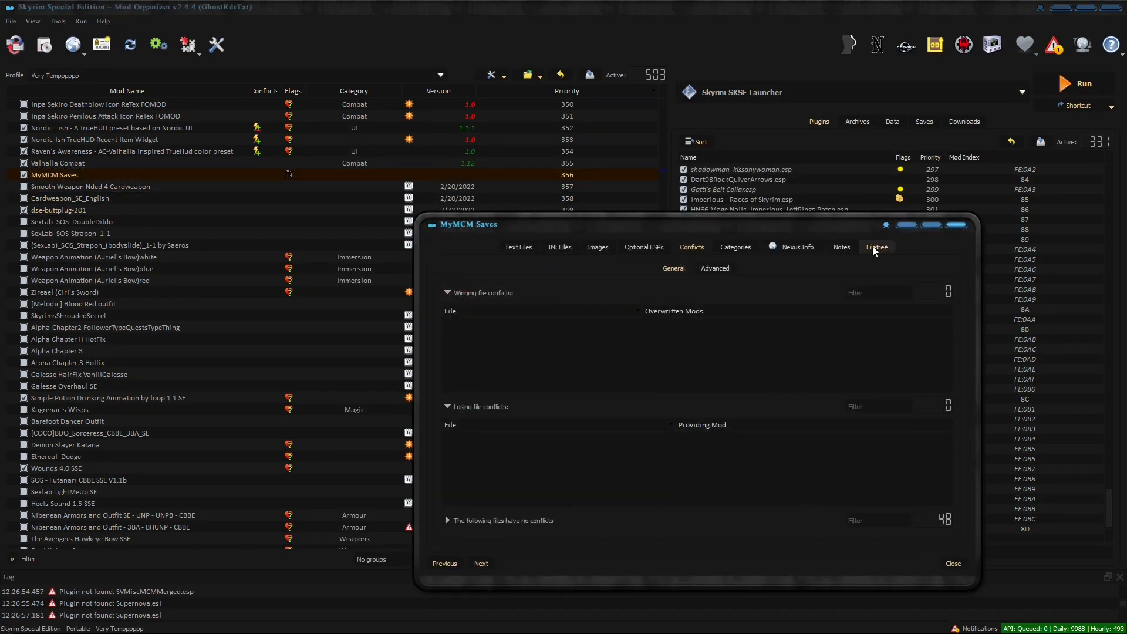
pyautogui.click(876, 247)
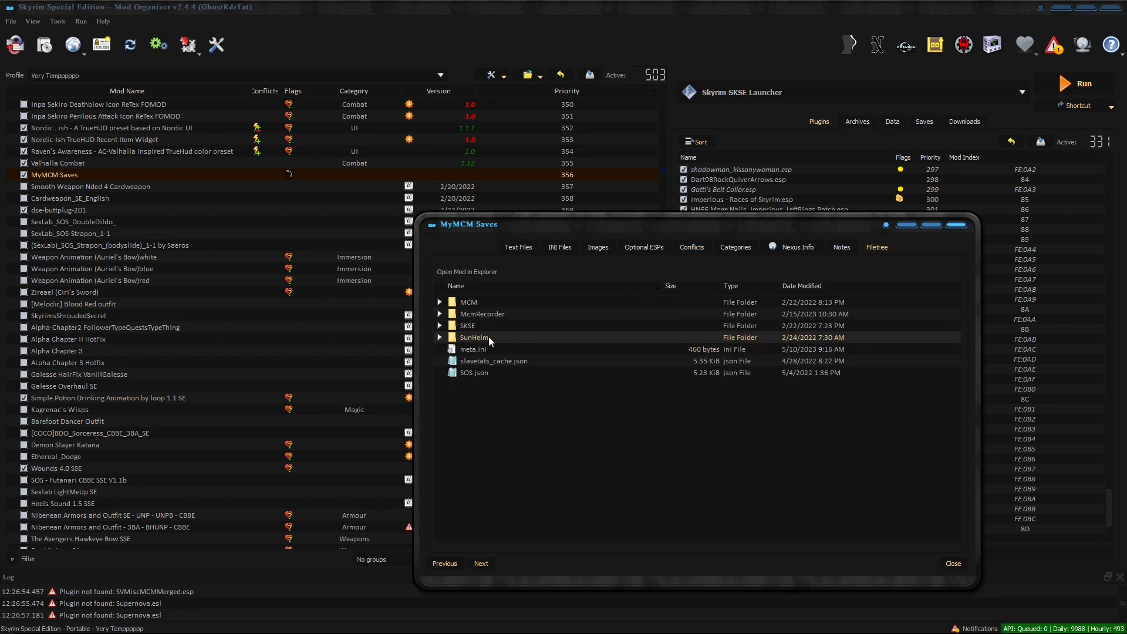
pyautogui.click(440, 338)
pyautogui.click(451, 349)
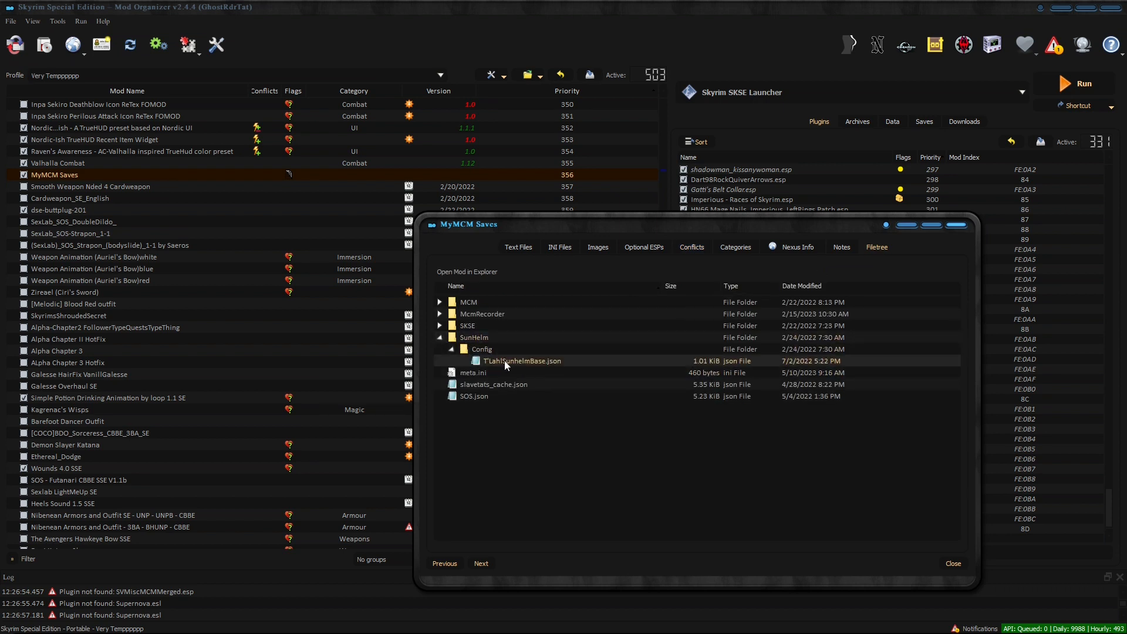
pyautogui.click(440, 338)
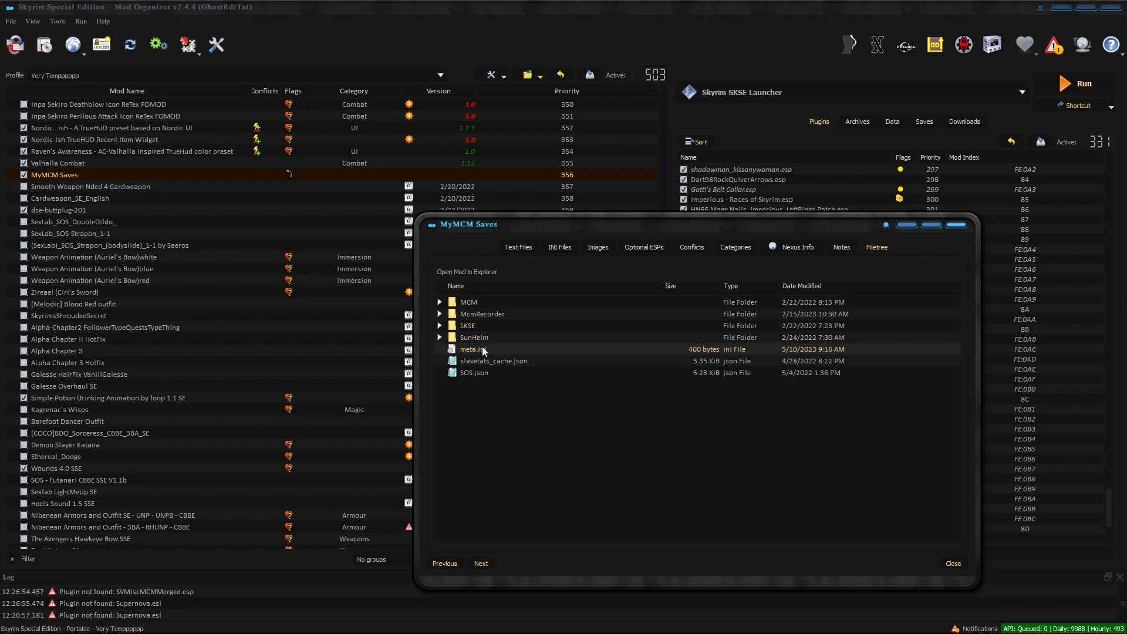
pyautogui.click(955, 226)
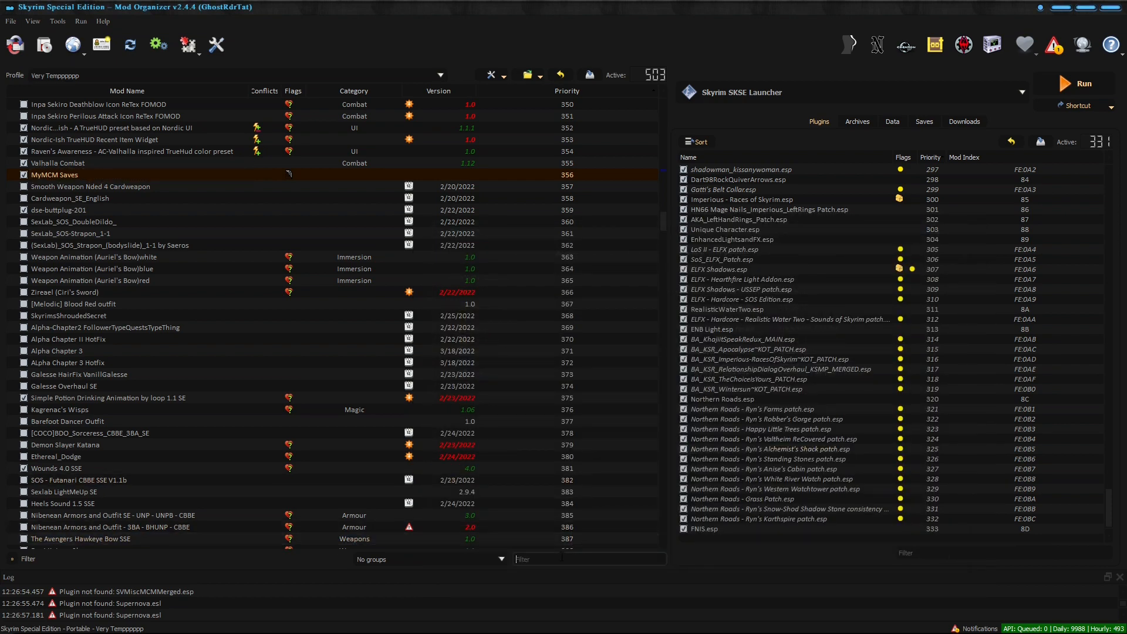
# Filter the mod list by "mcm re", examine the recordings in MCM Recorder's McmRecorder folder, close its window and clear the filter.
pyautogui.click(562, 556)
pyautogui.write('mcm re')
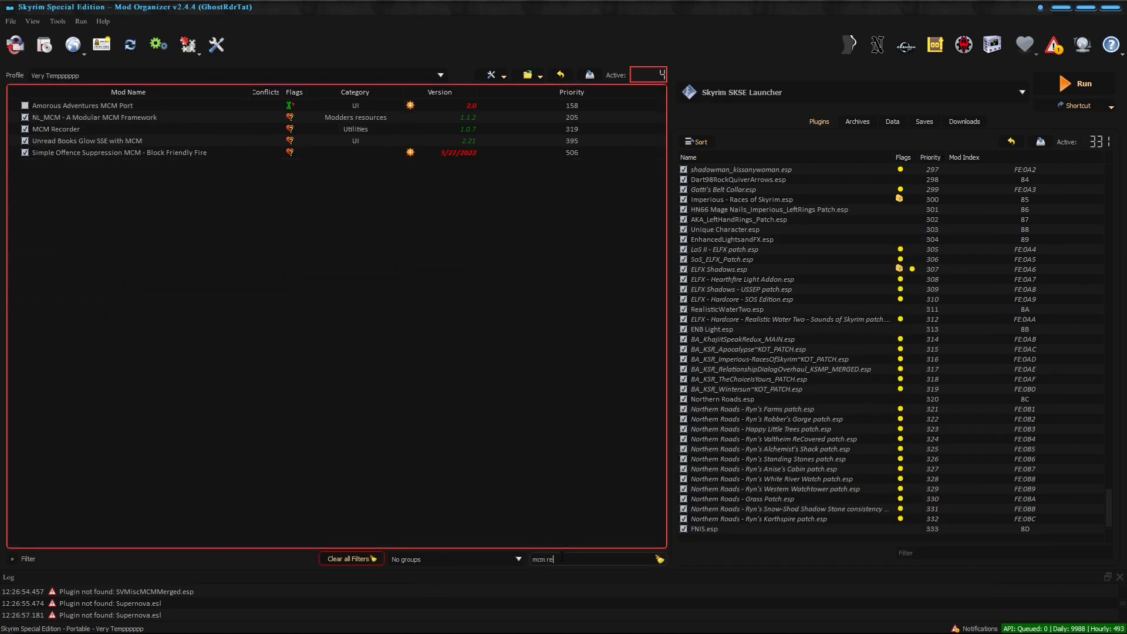
pyautogui.doubleClick(82, 127)
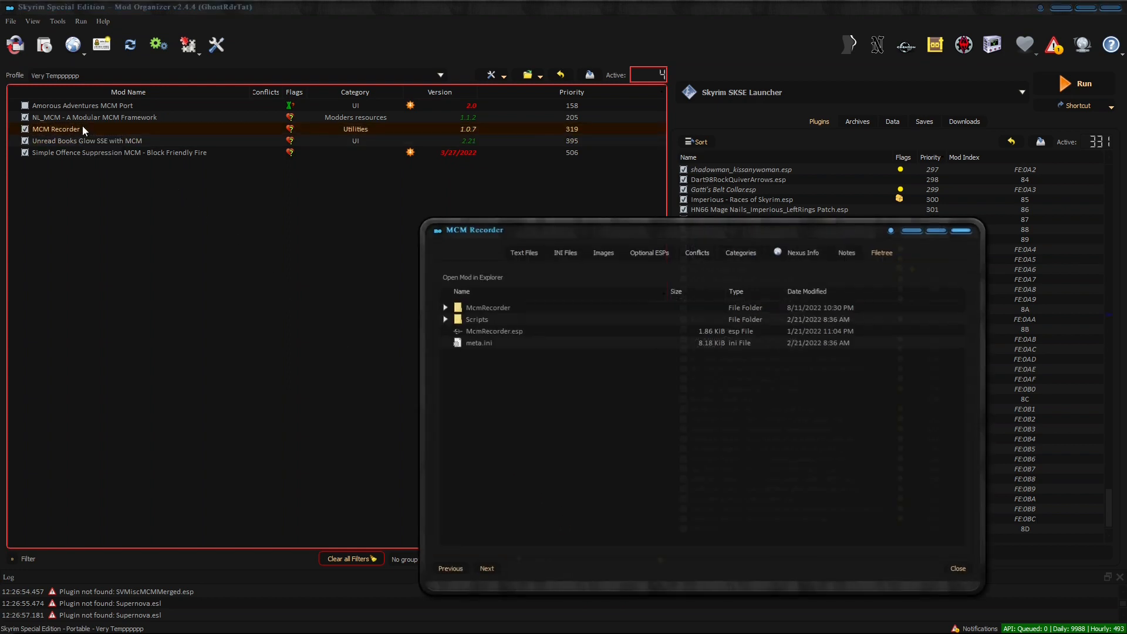
pyautogui.click(445, 307)
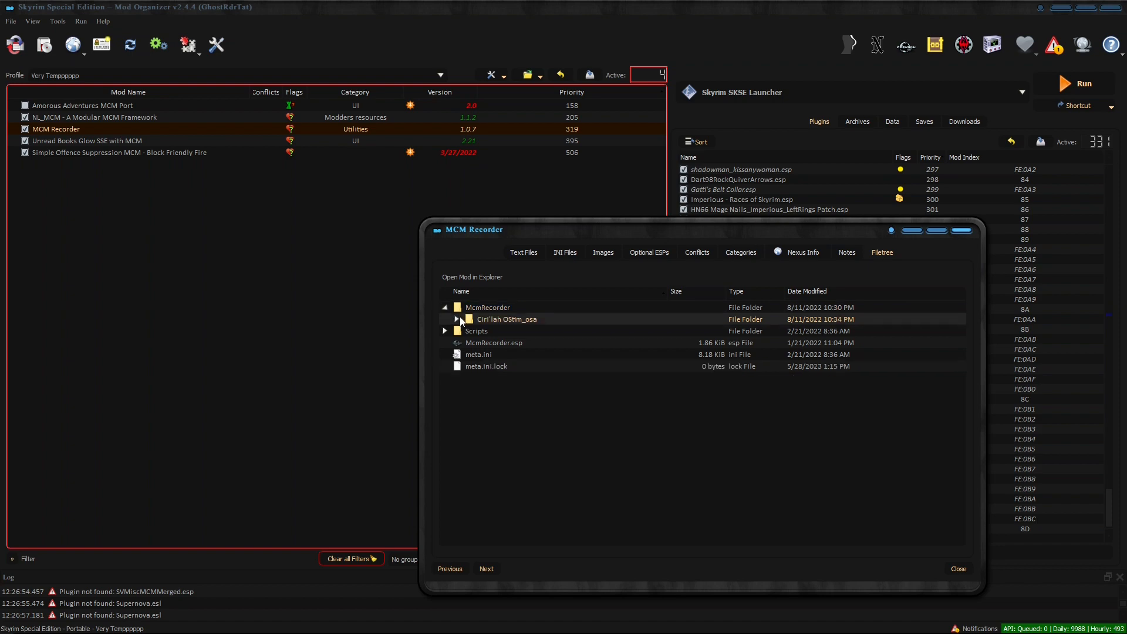
pyautogui.click(457, 319)
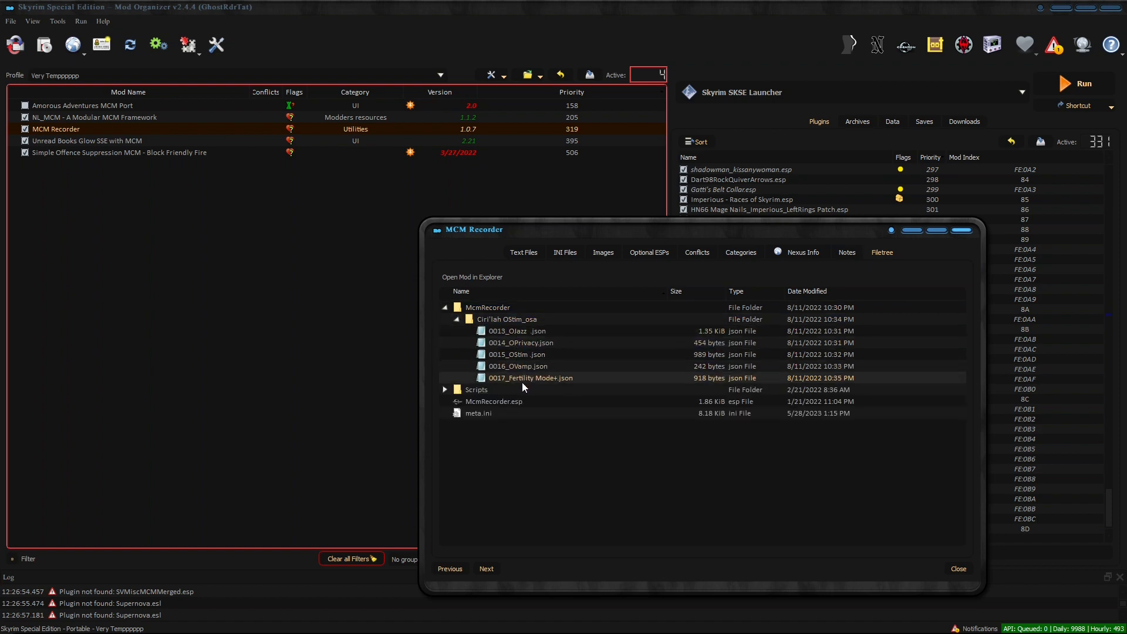
pyautogui.click(446, 307)
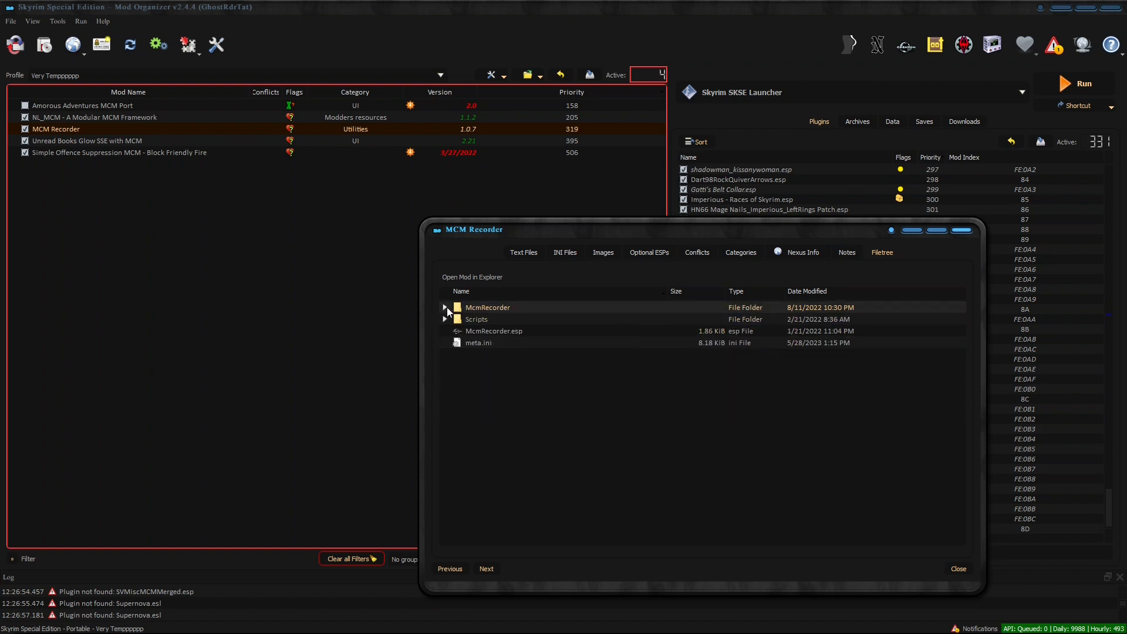
pyautogui.click(963, 230)
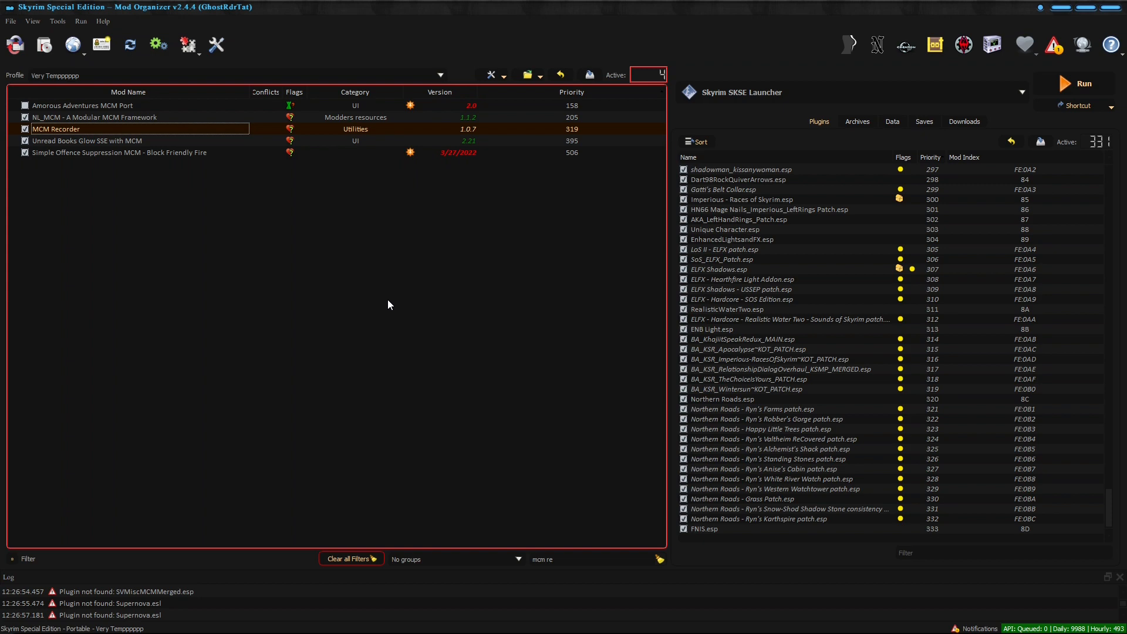
pyautogui.click(559, 564)
pyautogui.press('BackSpace')
pyautogui.press('BackSpace')
pyautogui.press('BackSpace')
pyautogui.press('BackSpace')
pyautogui.press('BackSpace')
pyautogui.press('BackSpace')
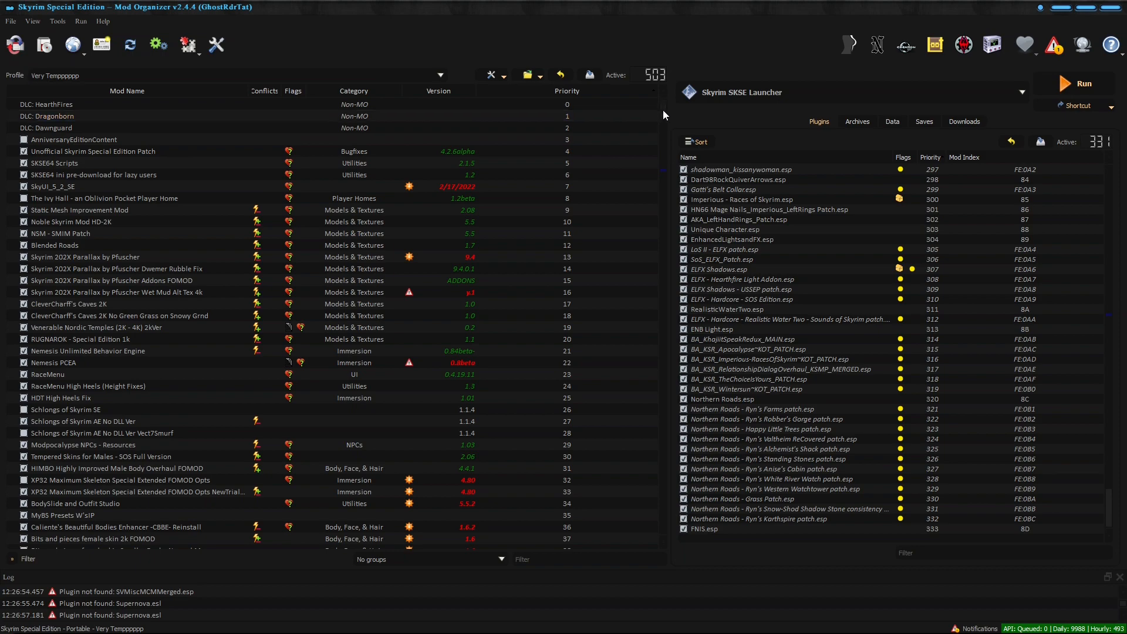
# View the option for creating an empty mod without using it, and open and close the Overwrite window at the mod list's end.
pyautogui.moveTo(663, 110); pyautogui.dragTo(657, 535)
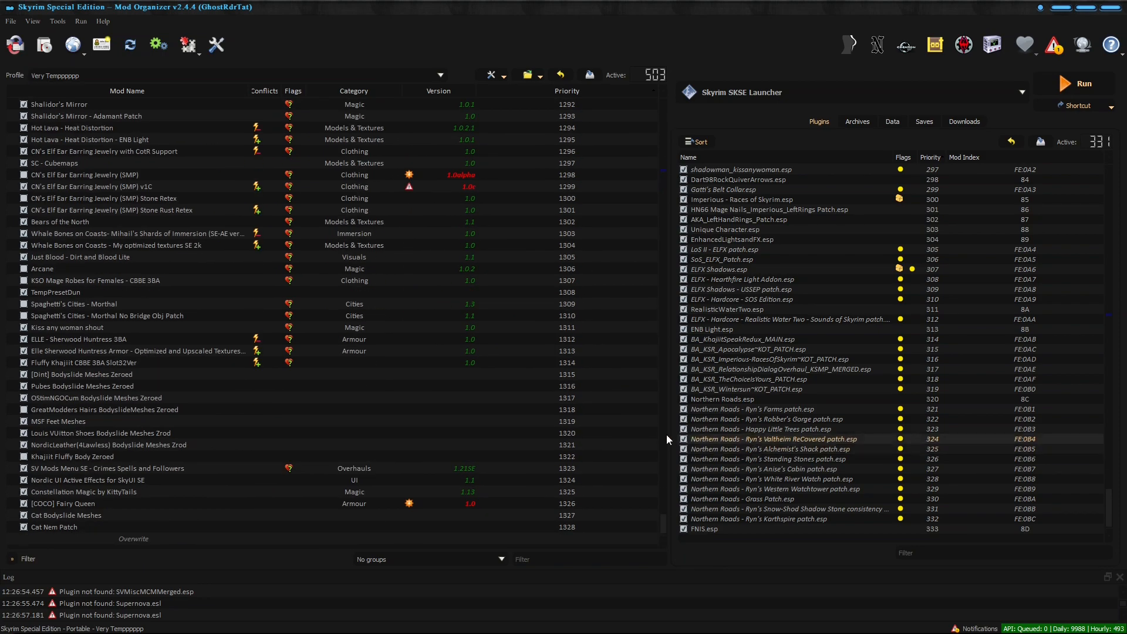
pyautogui.click(503, 78)
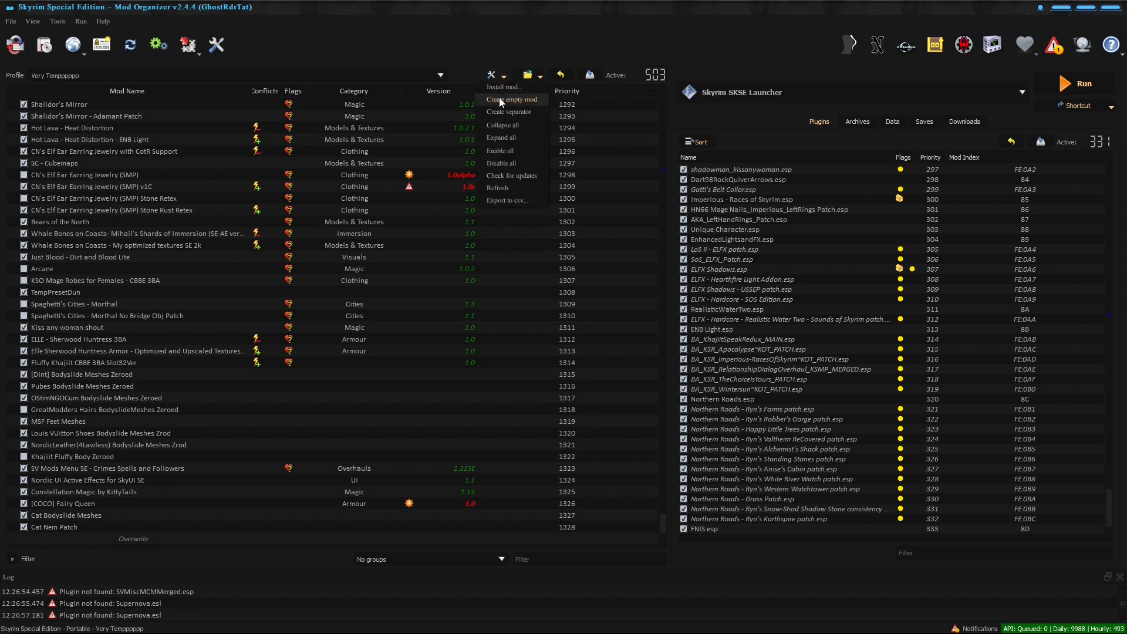
pyautogui.click(448, 44)
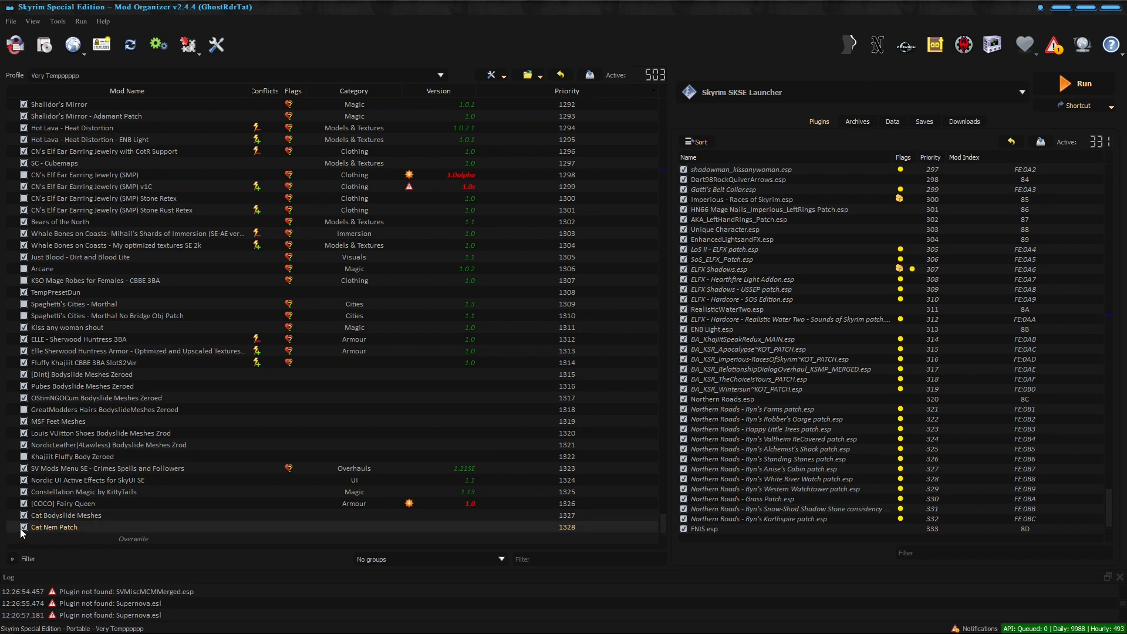
pyautogui.click(146, 537)
pyautogui.doubleClick(146, 536)
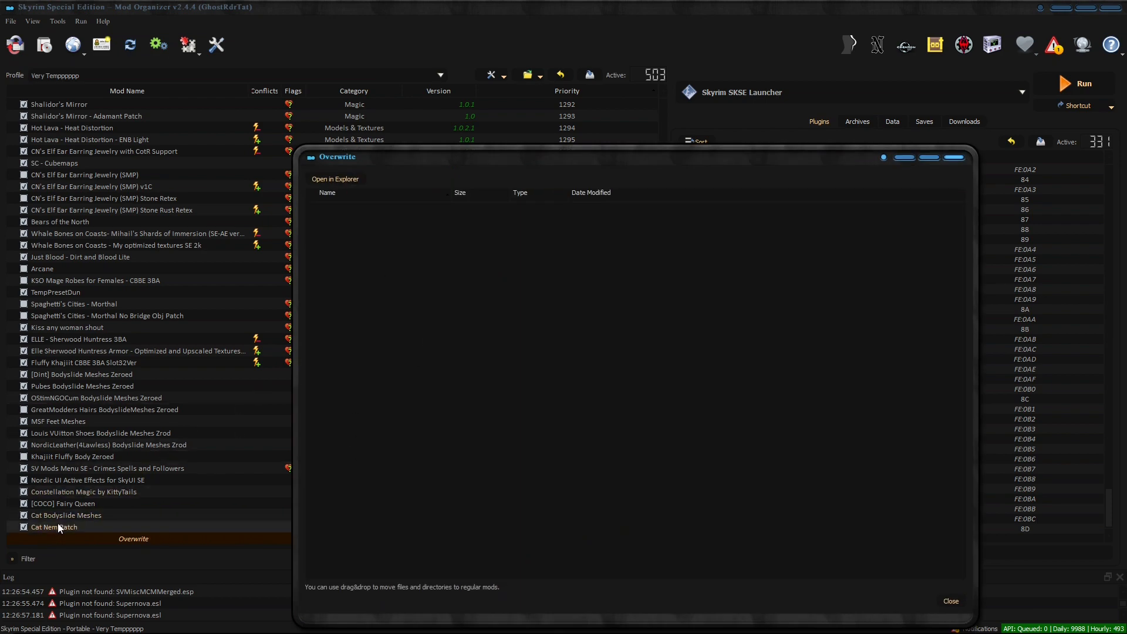
pyautogui.click(953, 157)
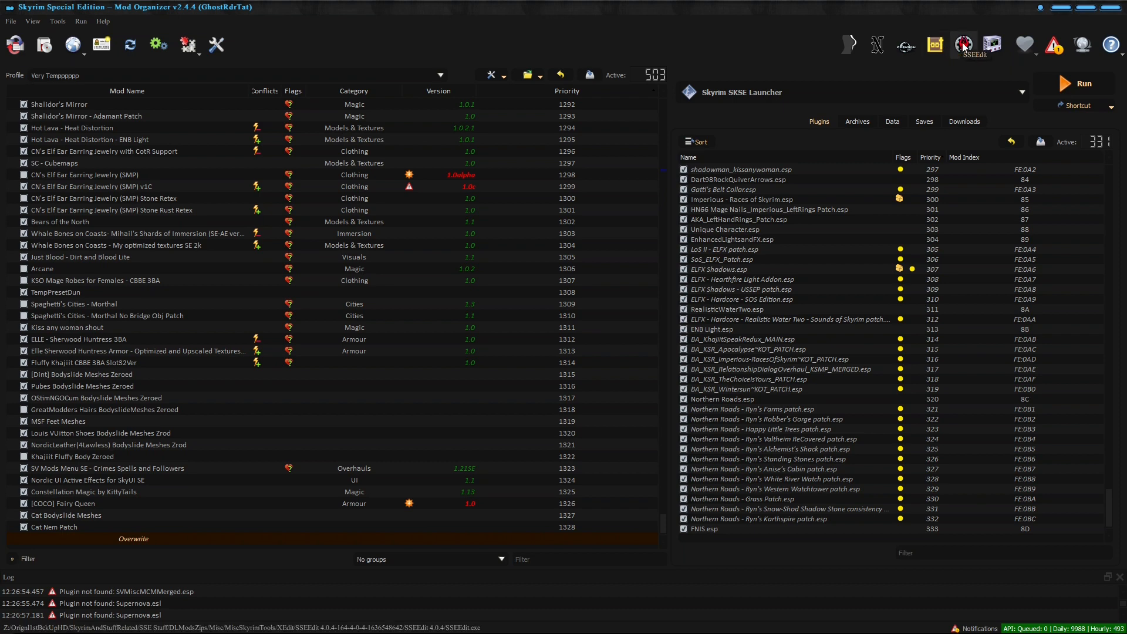
# View the Skyrim SKSE Launcher entry's executable settings, close the dialog and look through the list of launchable programs.
pyautogui.click(158, 46)
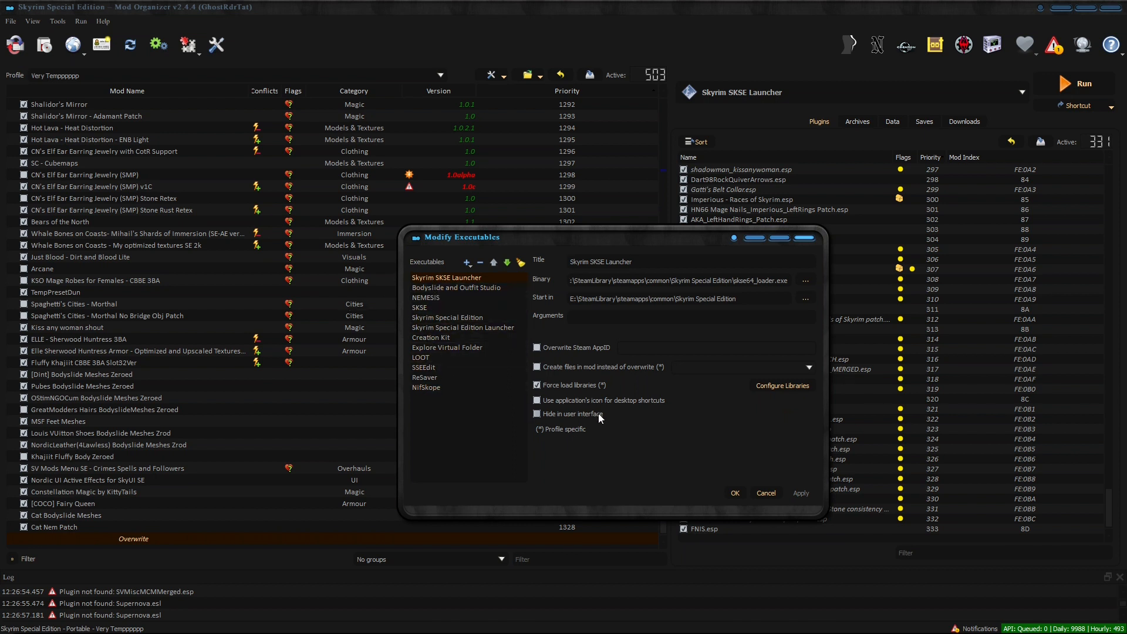
pyautogui.click(803, 239)
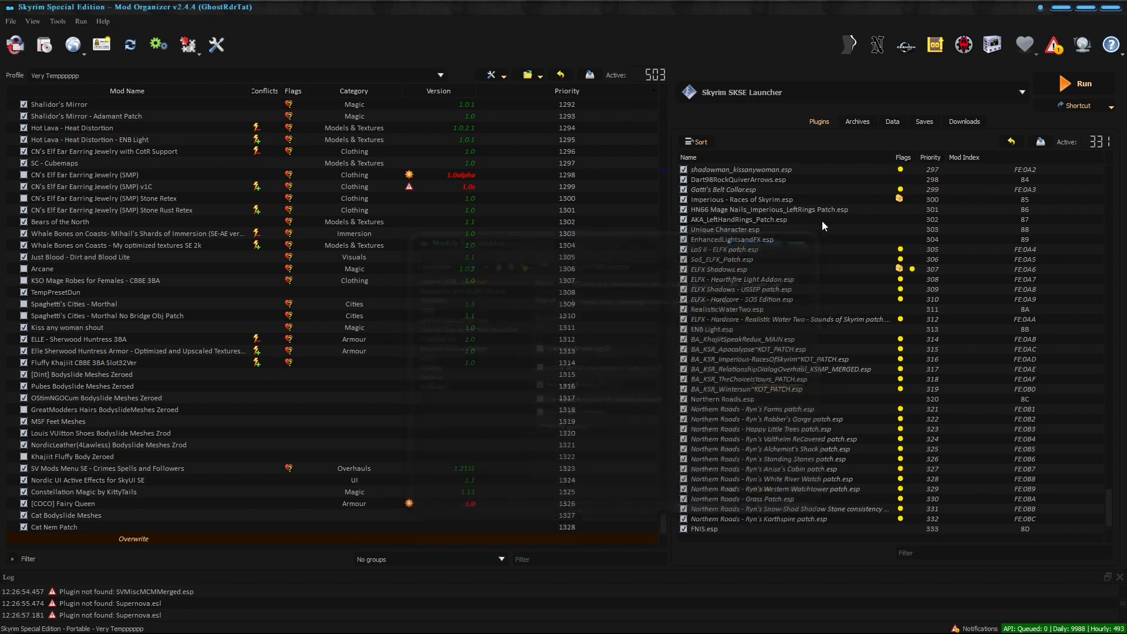
pyautogui.click(1011, 91)
pyautogui.click(1016, 94)
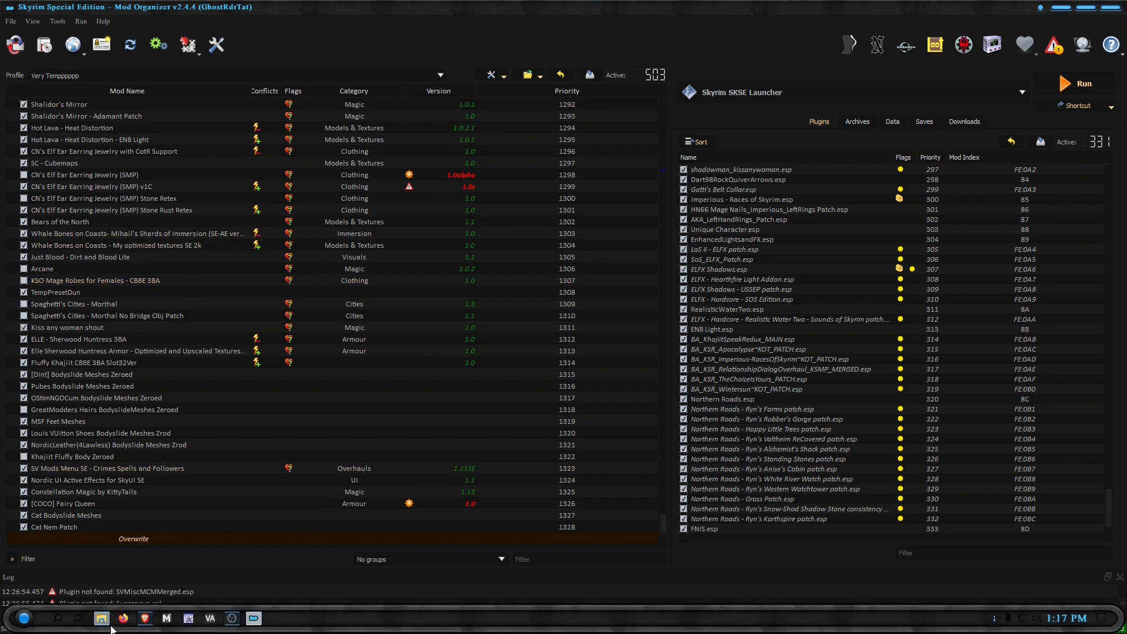
# Switch to File Explorer, go up to the profiles folder, open the current profile's saves folder to view it and close the window.
pyautogui.click(108, 628)
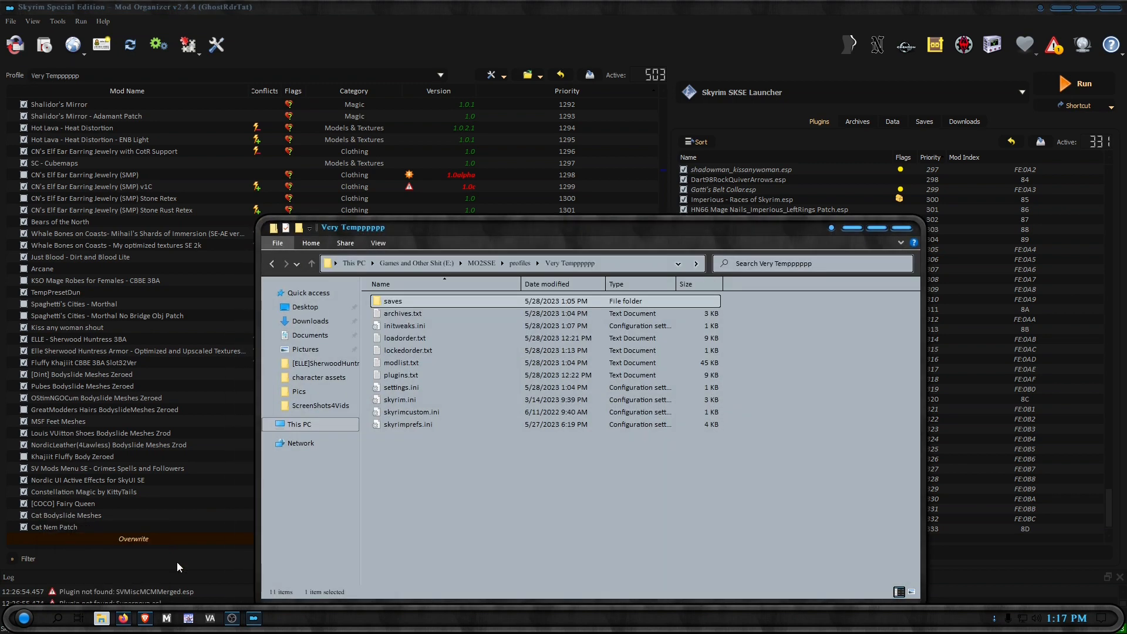
pyautogui.click(312, 264)
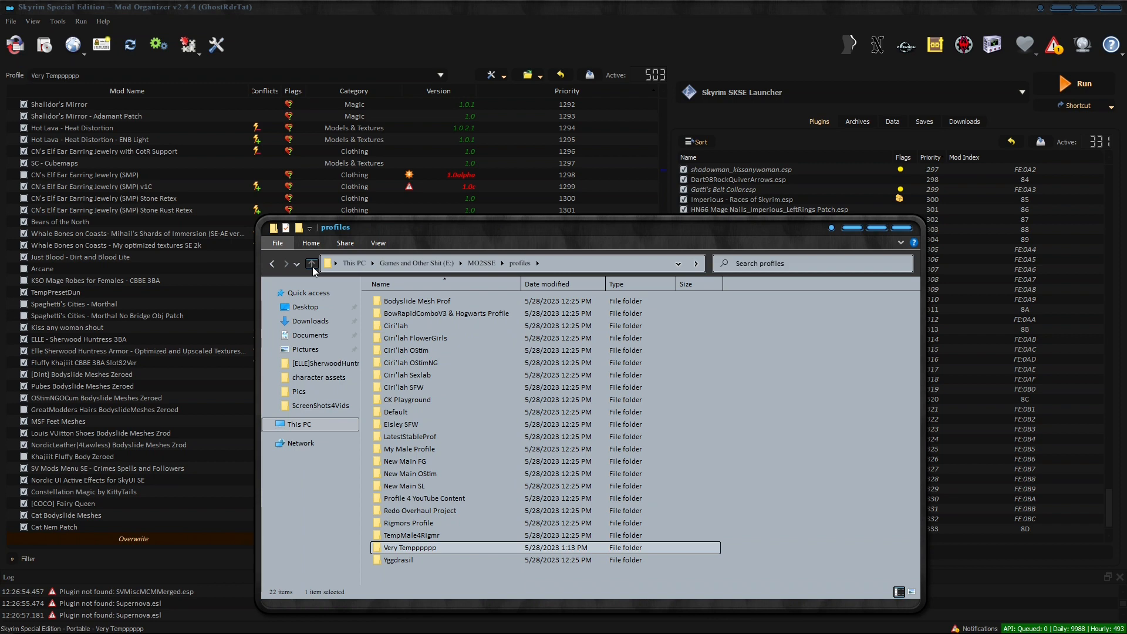
pyautogui.doubleClick(413, 554)
pyautogui.doubleClick(385, 304)
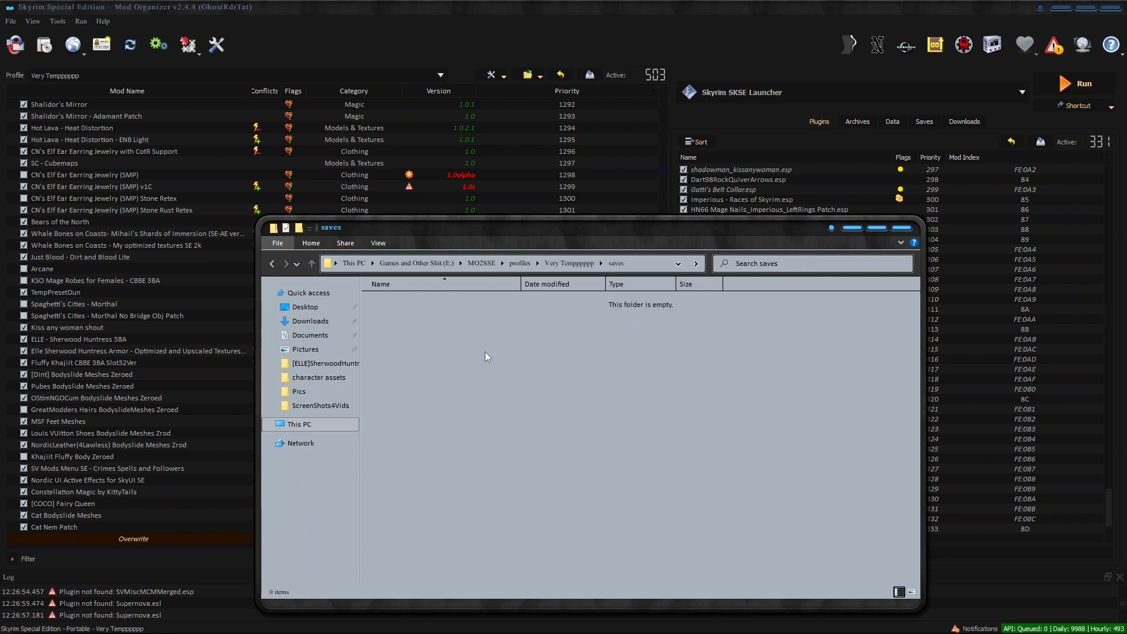
pyautogui.click(903, 230)
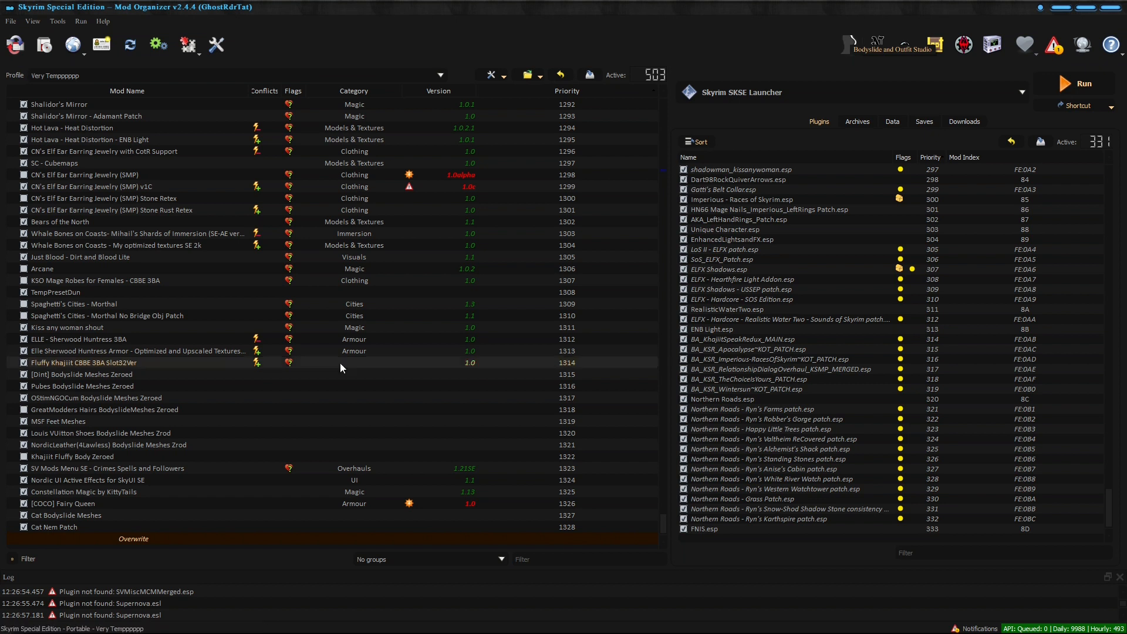
# View the actions available for Overwrite, and launch Nemesis Unlimited Behavior Engine to show its window before closing it.
pyautogui.rightClick(129, 539)
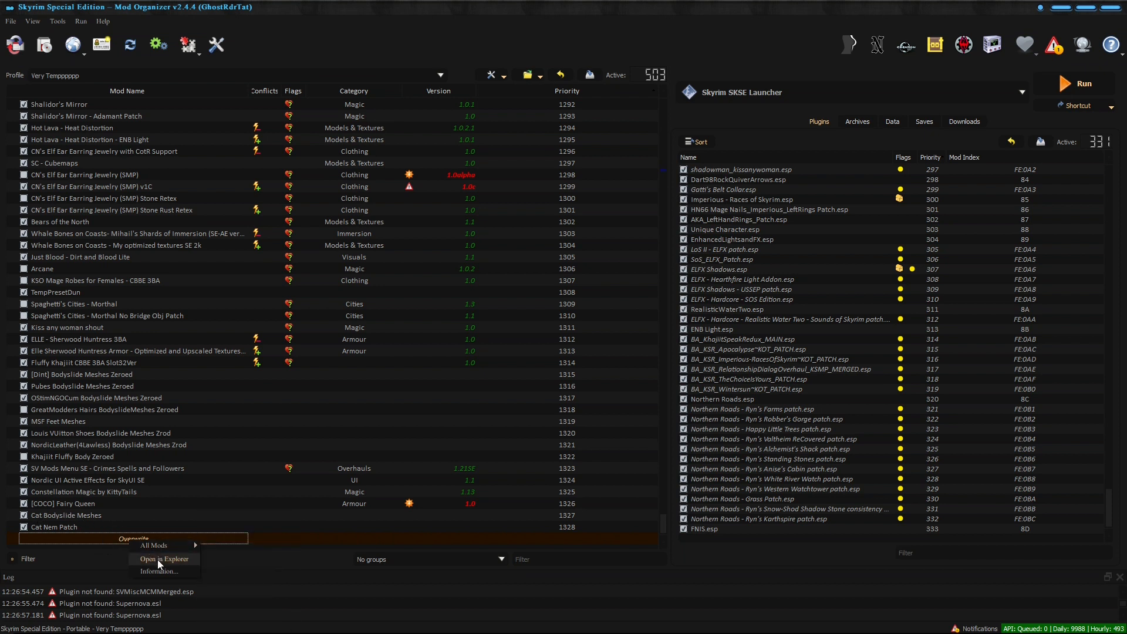
pyautogui.click(94, 537)
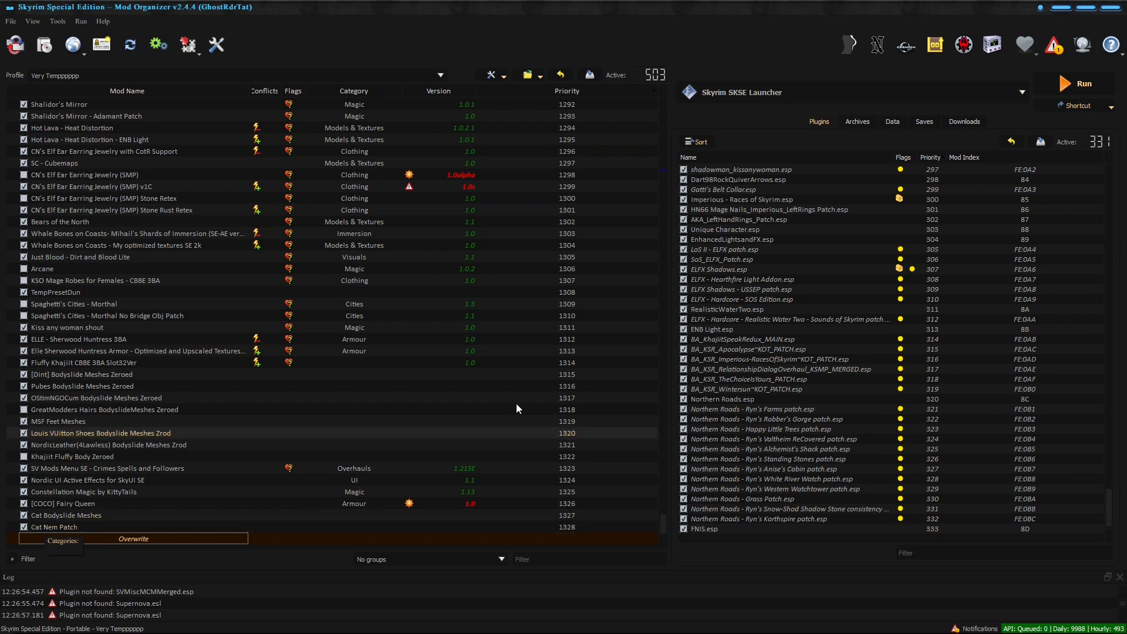
pyautogui.click(875, 51)
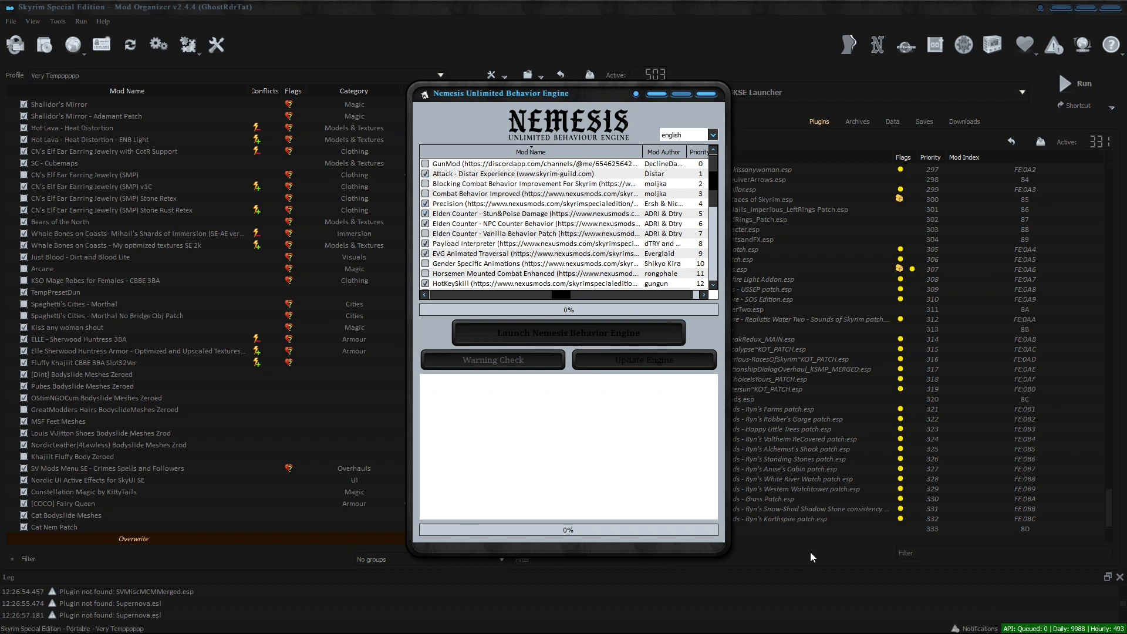
pyautogui.click(702, 94)
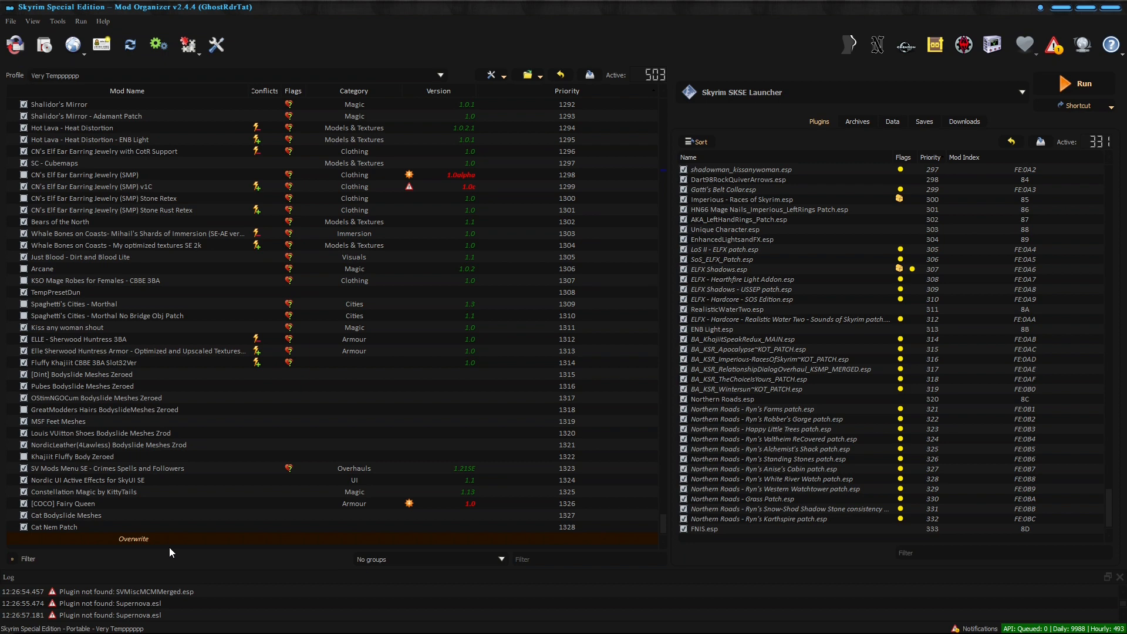
# Browse in a new File Explorer window to the mods folder of MO2SSE on drive E: and open the Nemesis Unlimited Behavior Engine folder.
pyautogui.press('super+e')
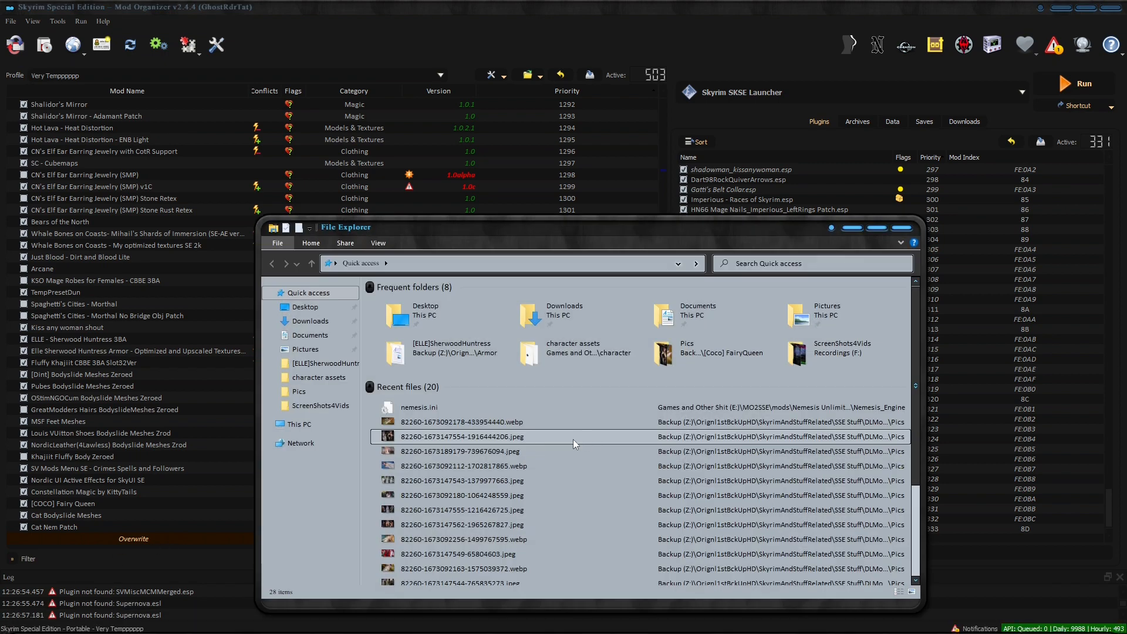
pyautogui.click(305, 424)
pyautogui.click(731, 431)
pyautogui.doubleClick(729, 428)
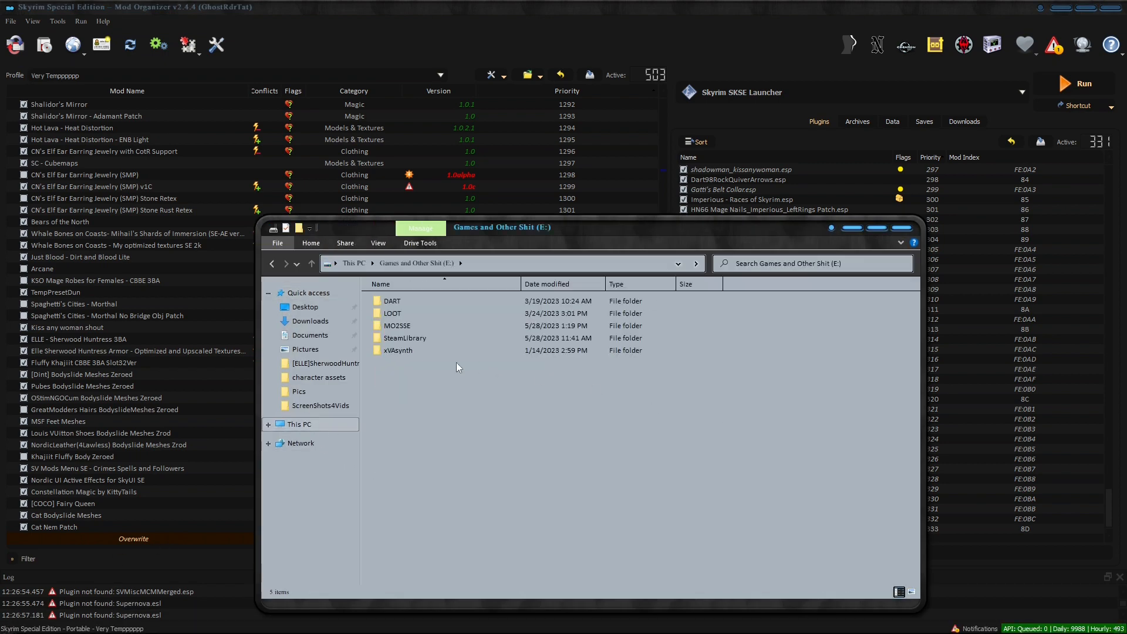
pyautogui.doubleClick(402, 326)
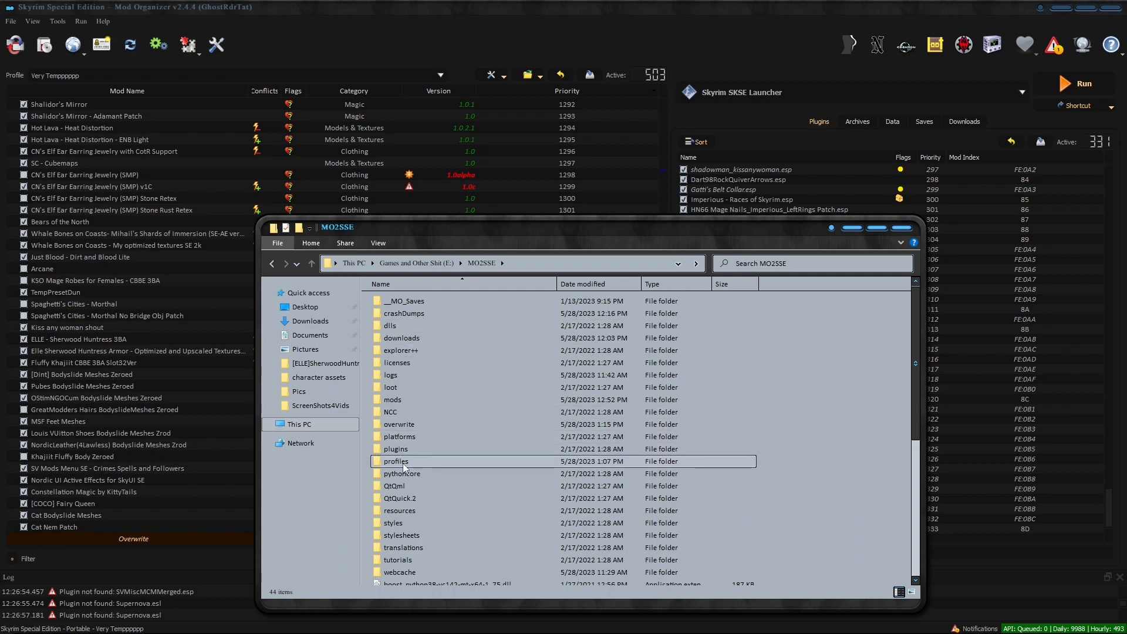
pyautogui.doubleClick(402, 399)
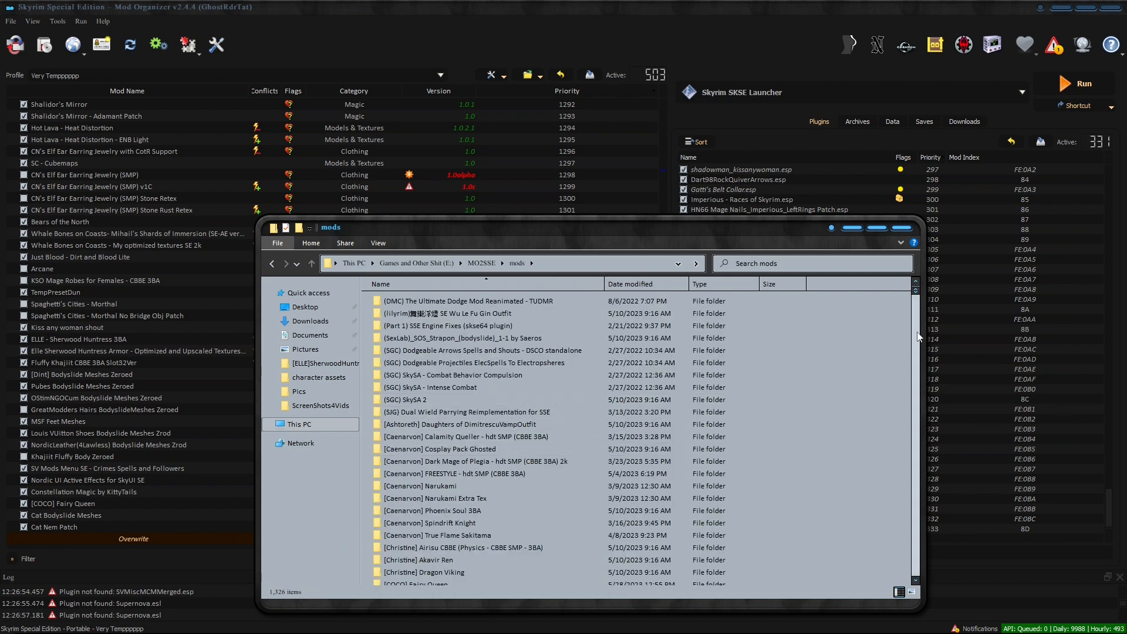
pyautogui.moveTo(920, 294); pyautogui.dragTo(919, 446)
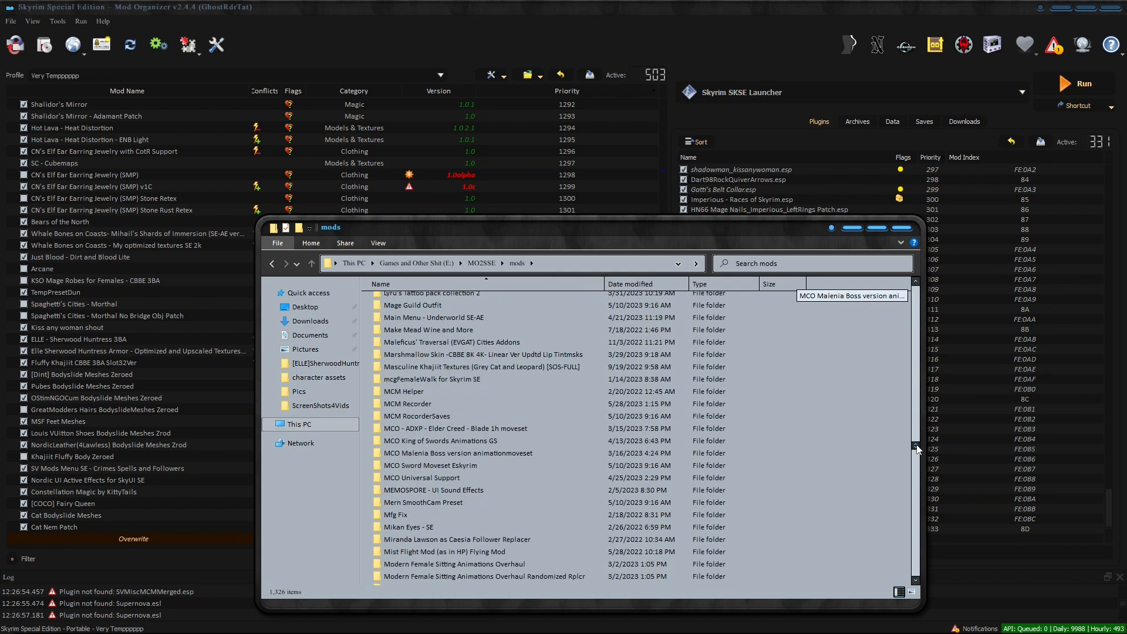
pyautogui.scroll(-15, 611, 437)
pyautogui.scroll(-7, 611, 438)
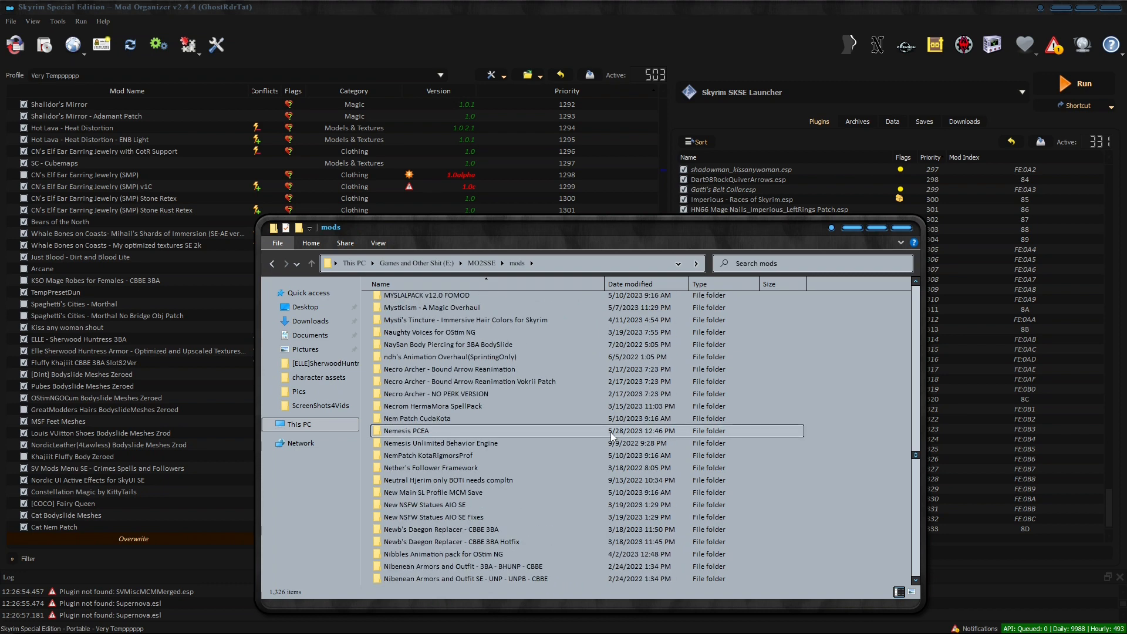
pyautogui.doubleClick(458, 409)
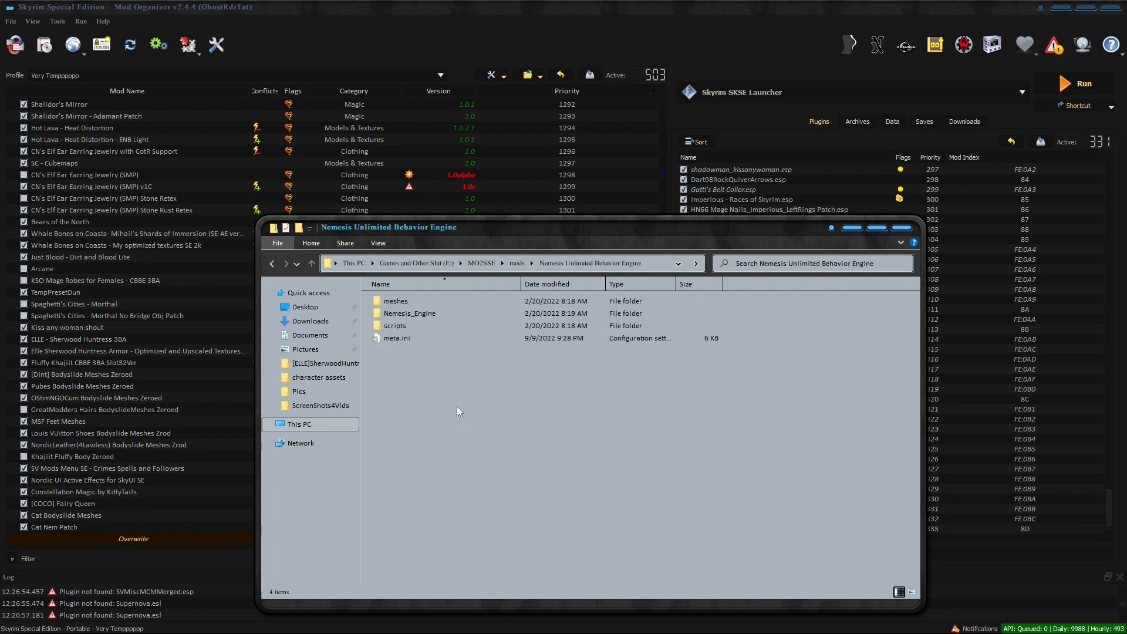
# Open the Nemesis_Engine folder, view nemesis.ini in Notepad, and close both Notepad and the File Explorer window.
pyautogui.doubleClick(405, 315)
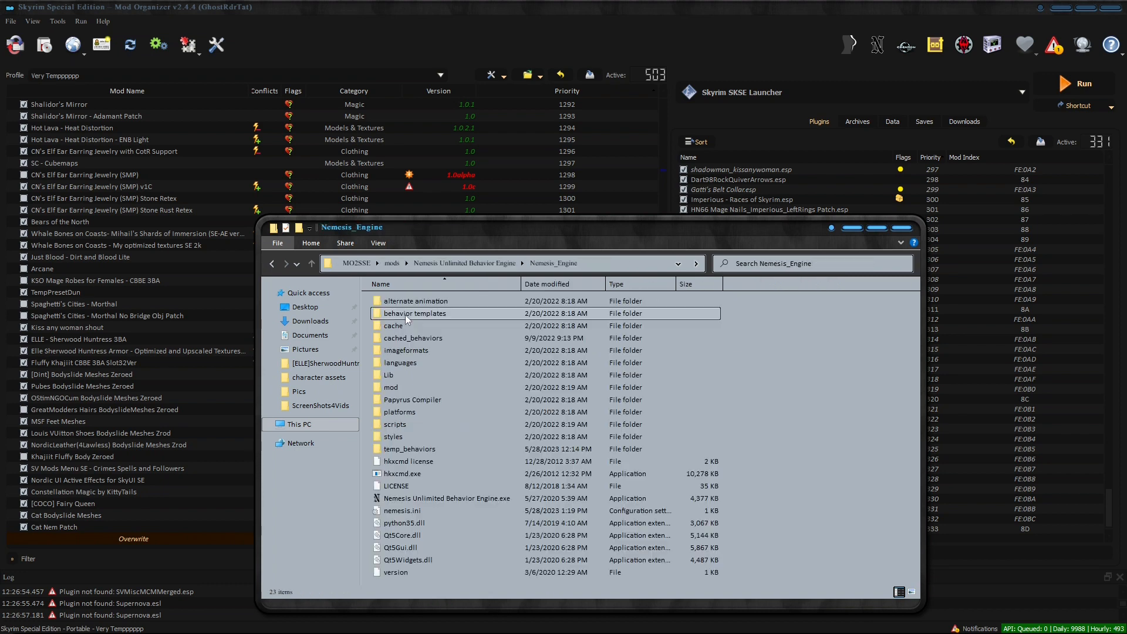
pyautogui.rightClick(401, 515)
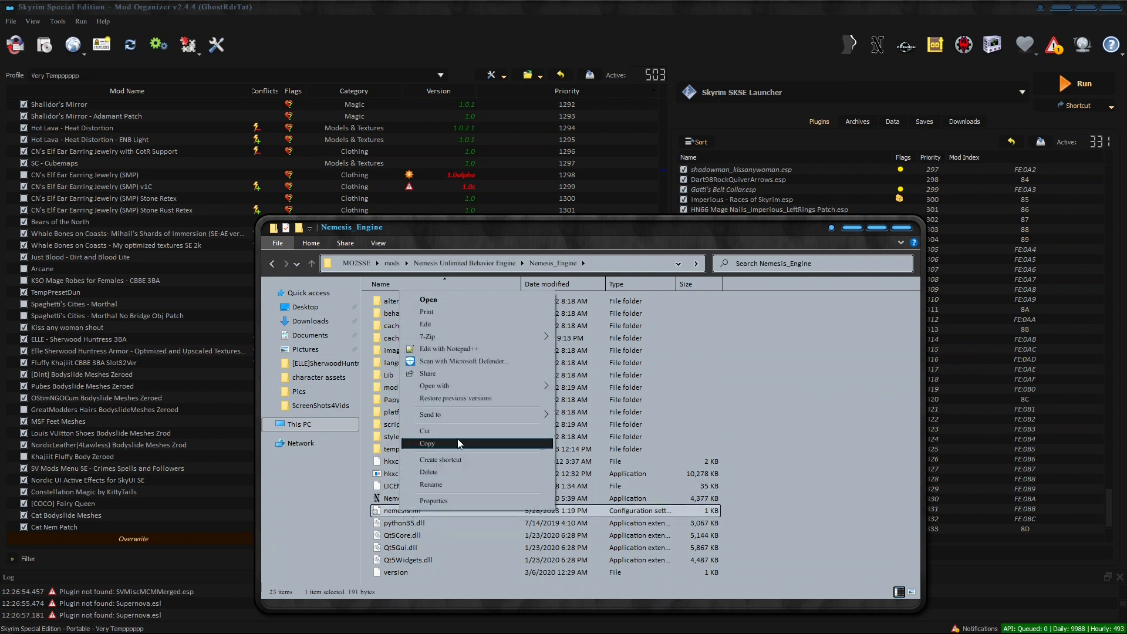
pyautogui.moveTo(492, 387)
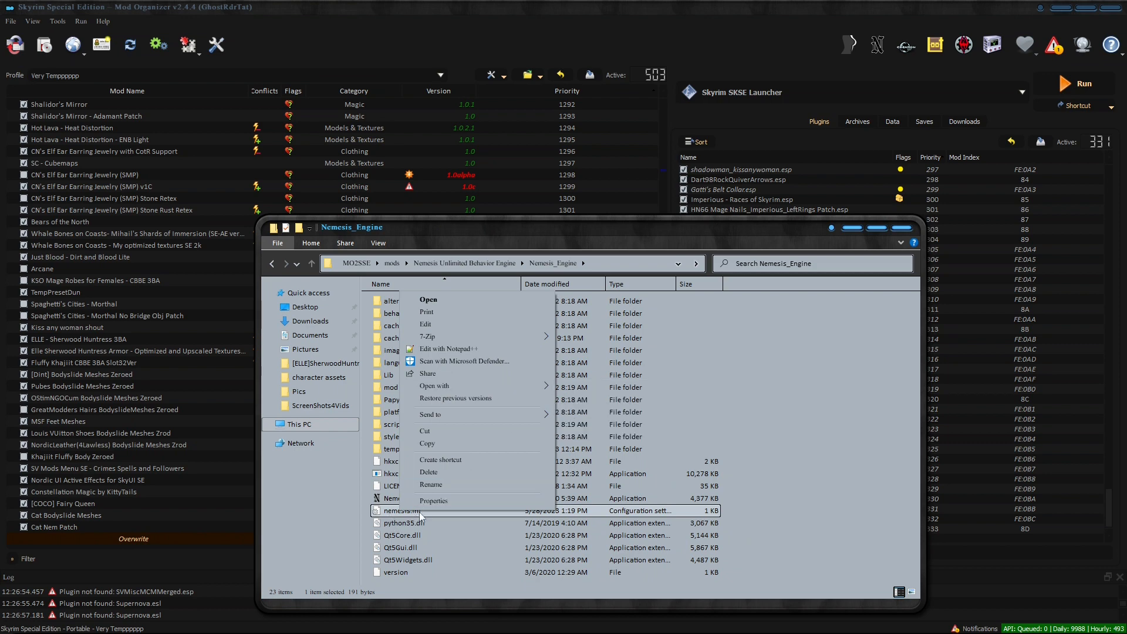
pyautogui.doubleClick(397, 513)
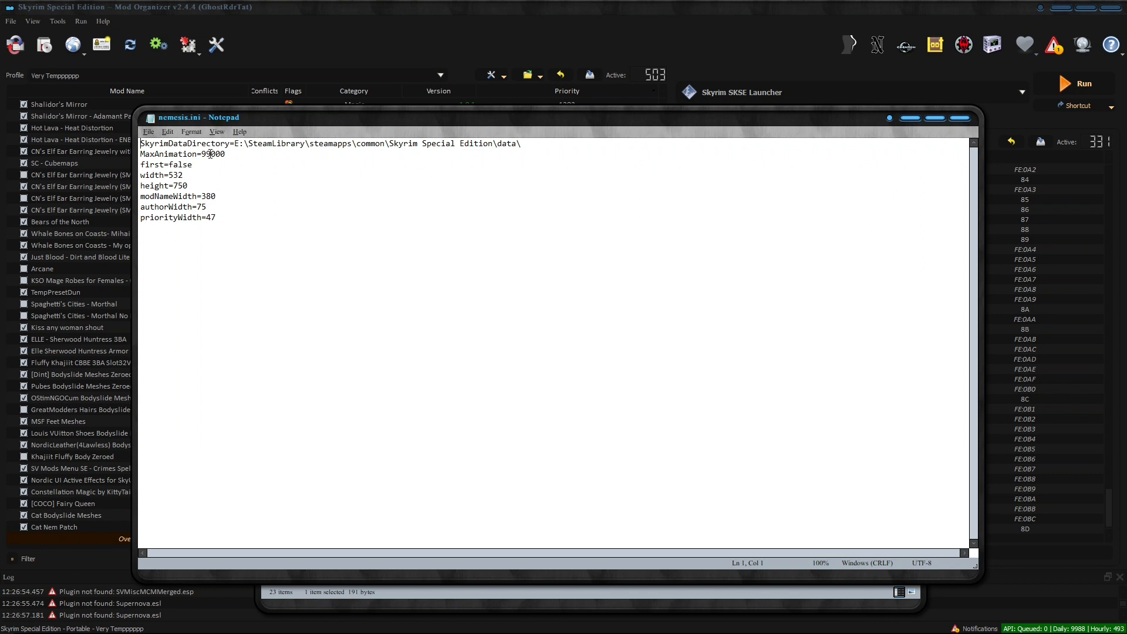
pyautogui.click(960, 118)
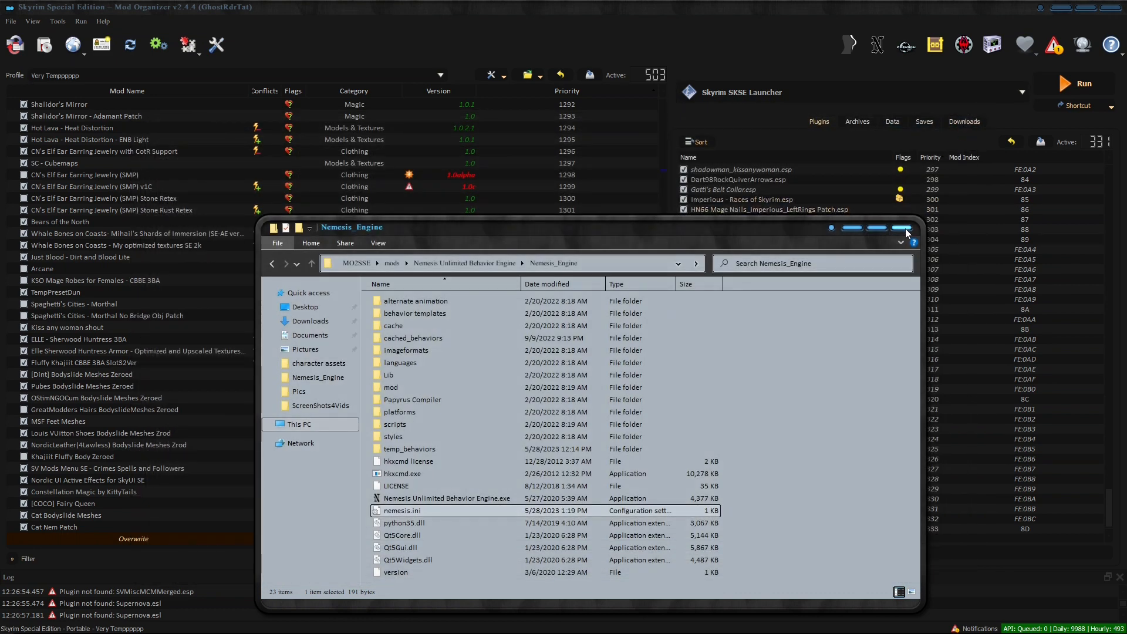
pyautogui.click(905, 228)
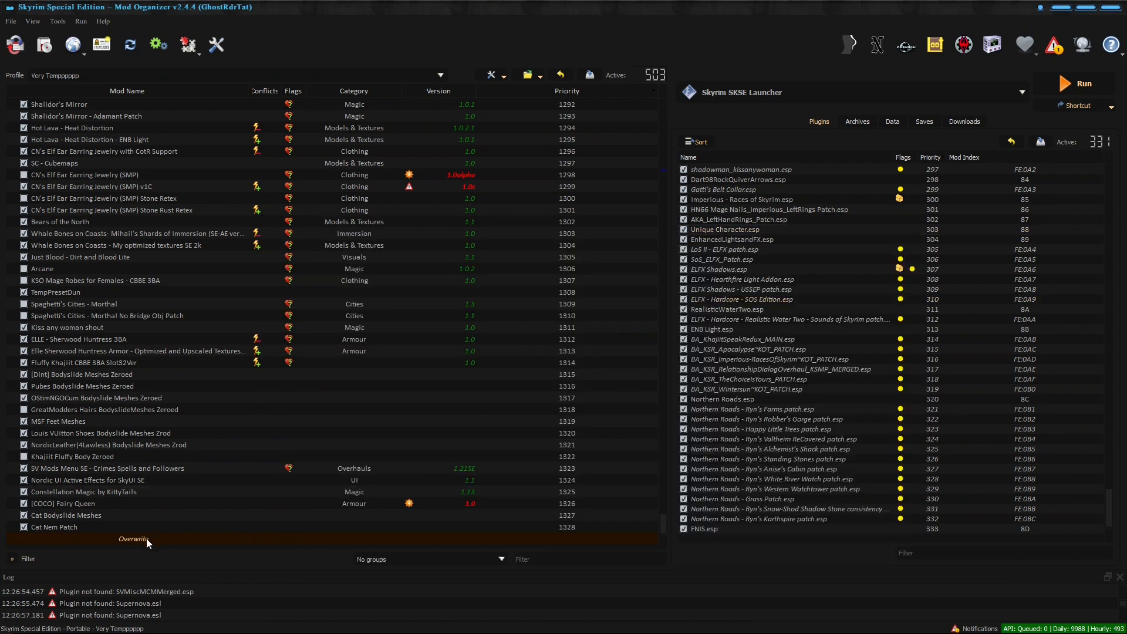
# Launch Nemesis Unlimited Behavior Engine from Mod Organizer three times to show its window, closing it each time without running the engine.
pyautogui.click(877, 52)
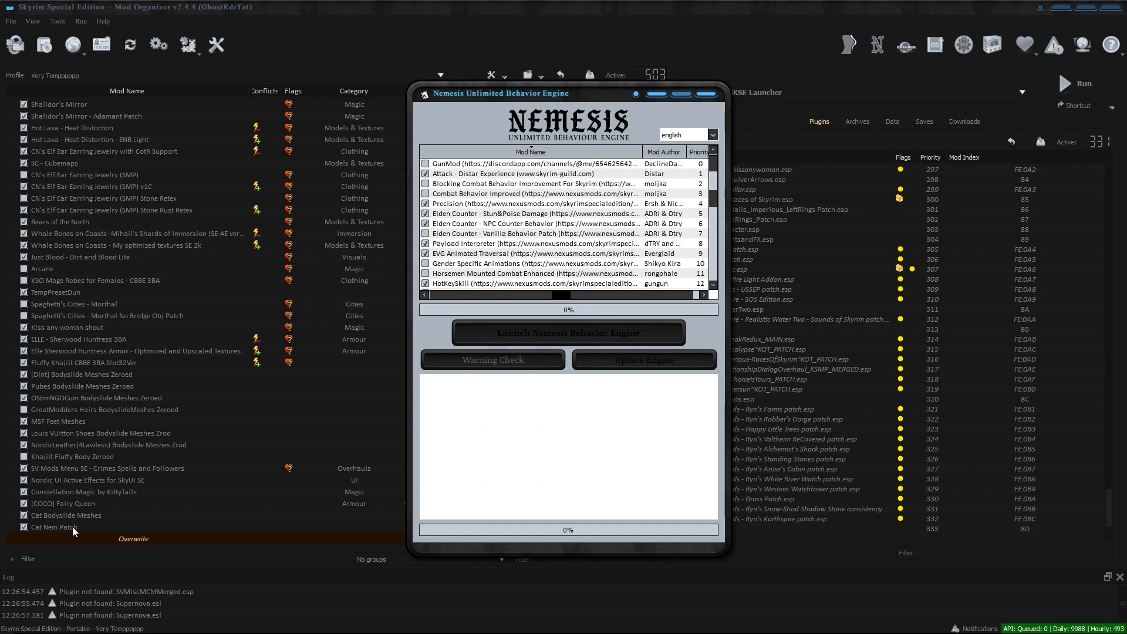
pyautogui.click(706, 94)
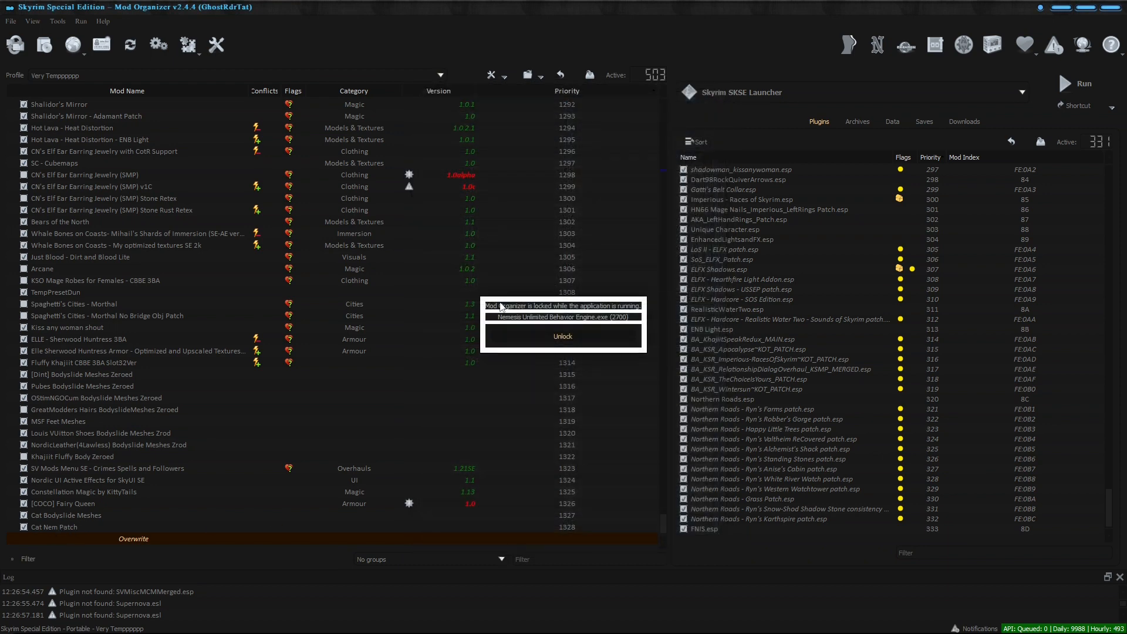
pyautogui.click(876, 49)
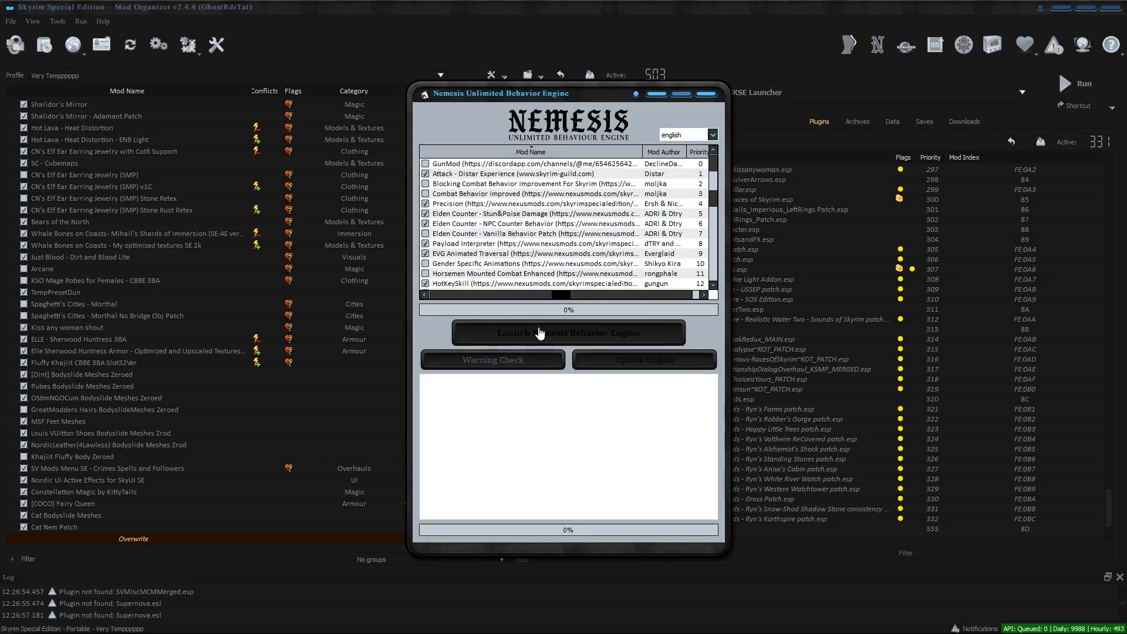
pyautogui.click(707, 94)
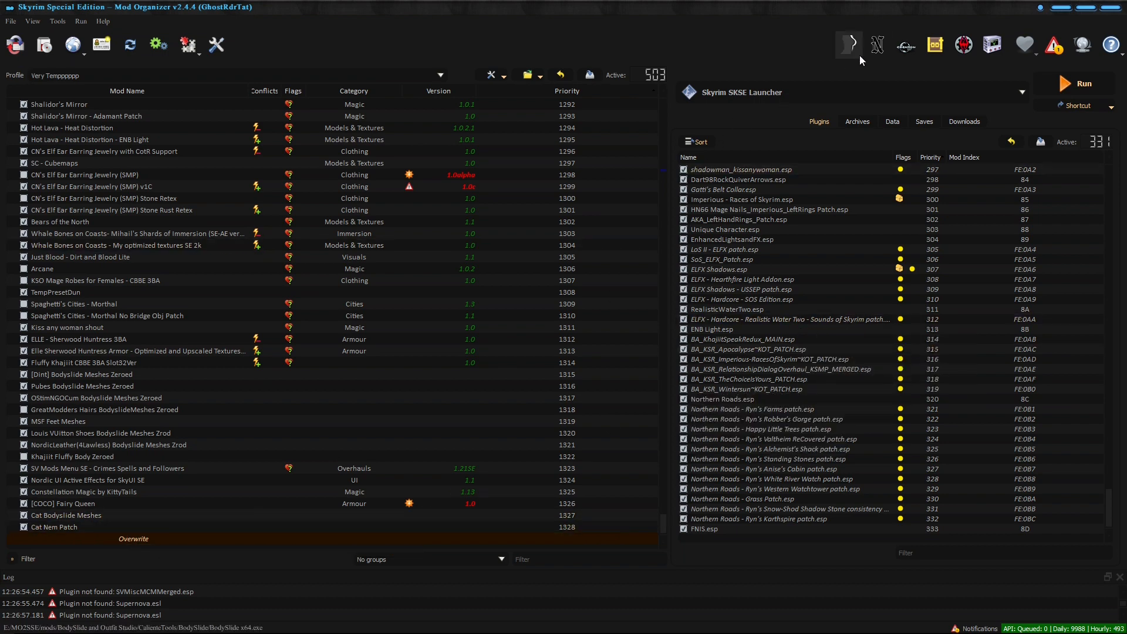
pyautogui.click(877, 44)
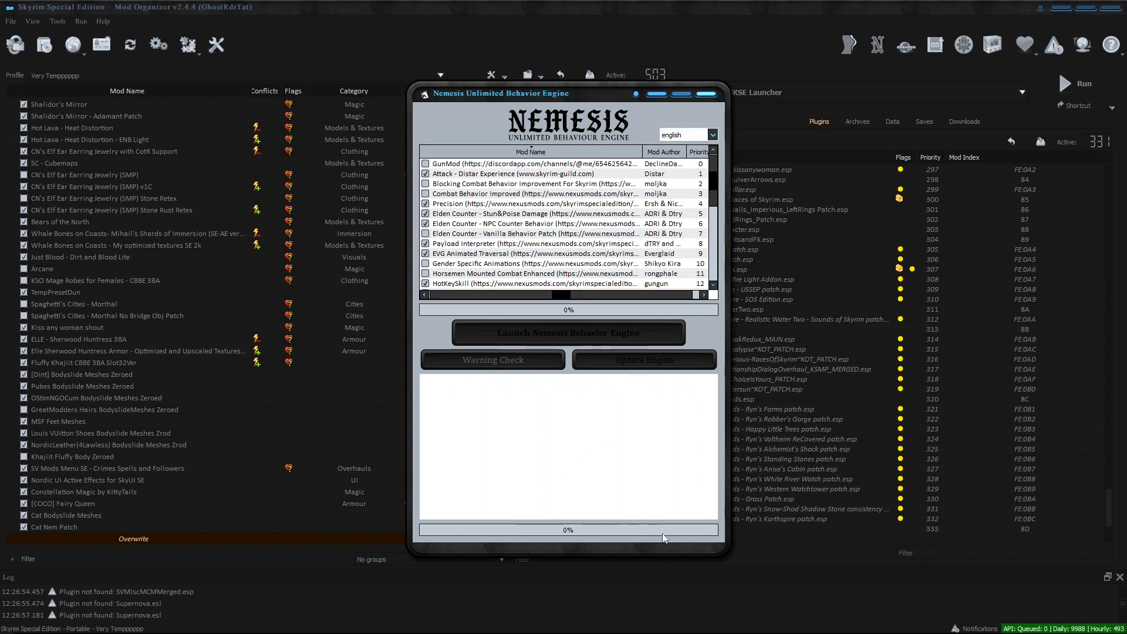
pyautogui.click(706, 93)
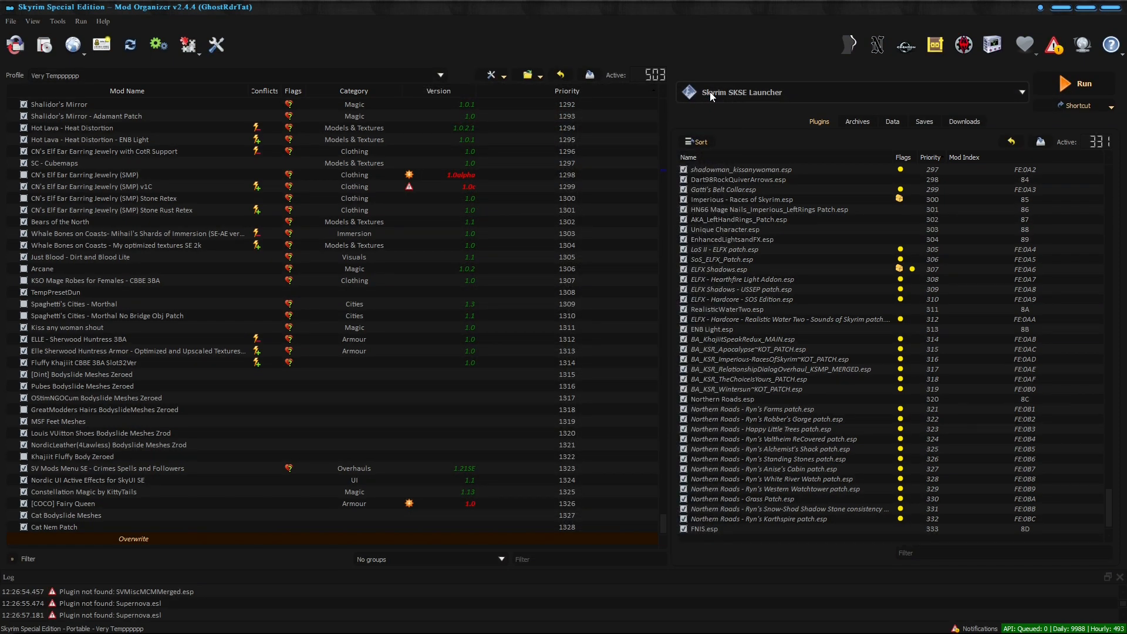
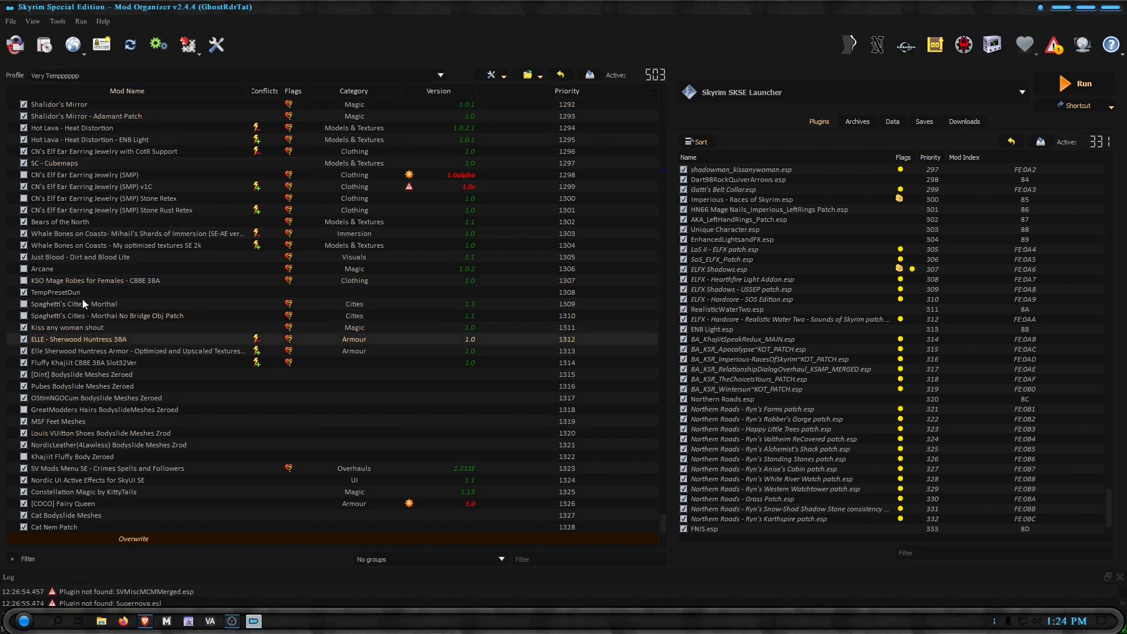
# Browse in a new File Explorer window to SteamLibrary\steamapps\common\Skyrim Special Edition on drive E: and look through its folders and files.
pyautogui.click(101, 618)
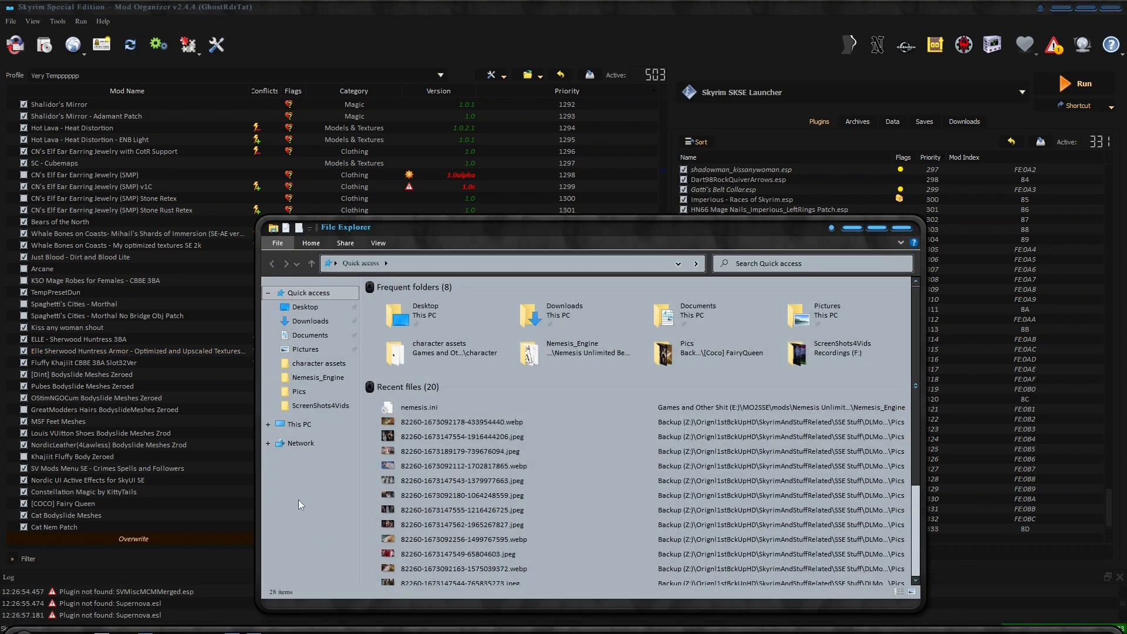
pyautogui.click(299, 424)
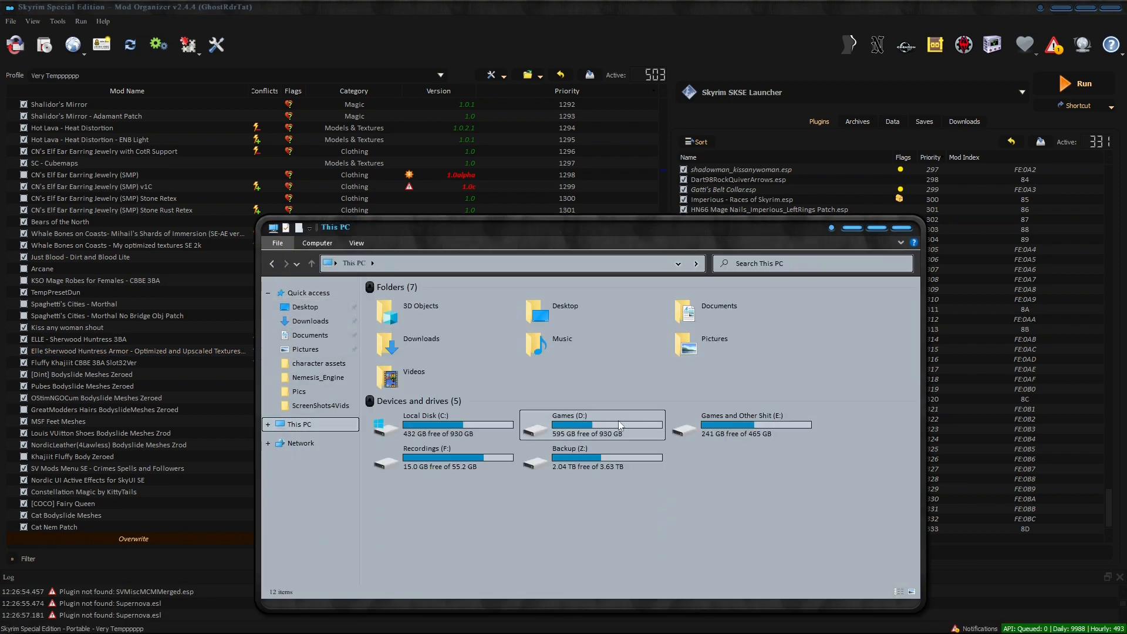
pyautogui.doubleClick(702, 422)
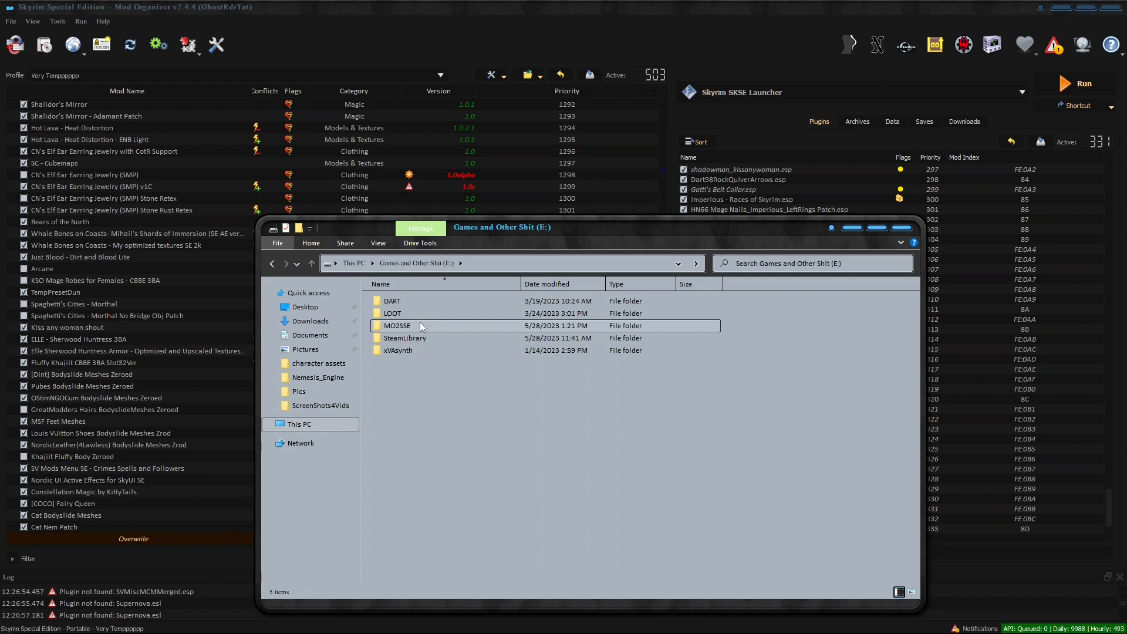
pyautogui.doubleClick(412, 339)
pyautogui.doubleClick(400, 301)
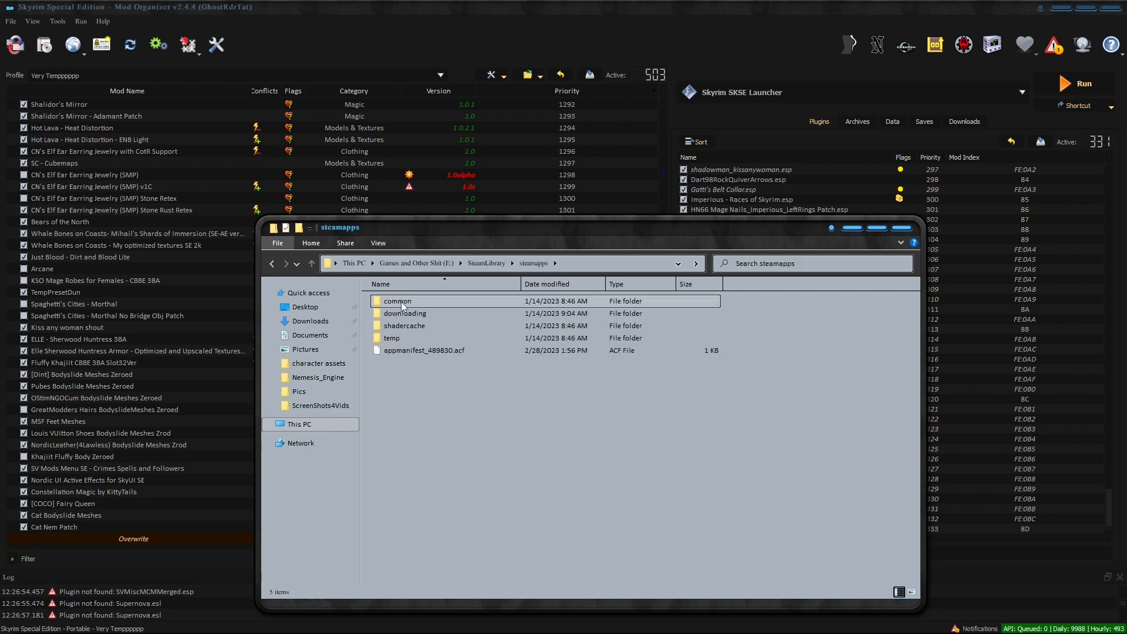
pyautogui.doubleClick(400, 301)
pyautogui.doubleClick(401, 302)
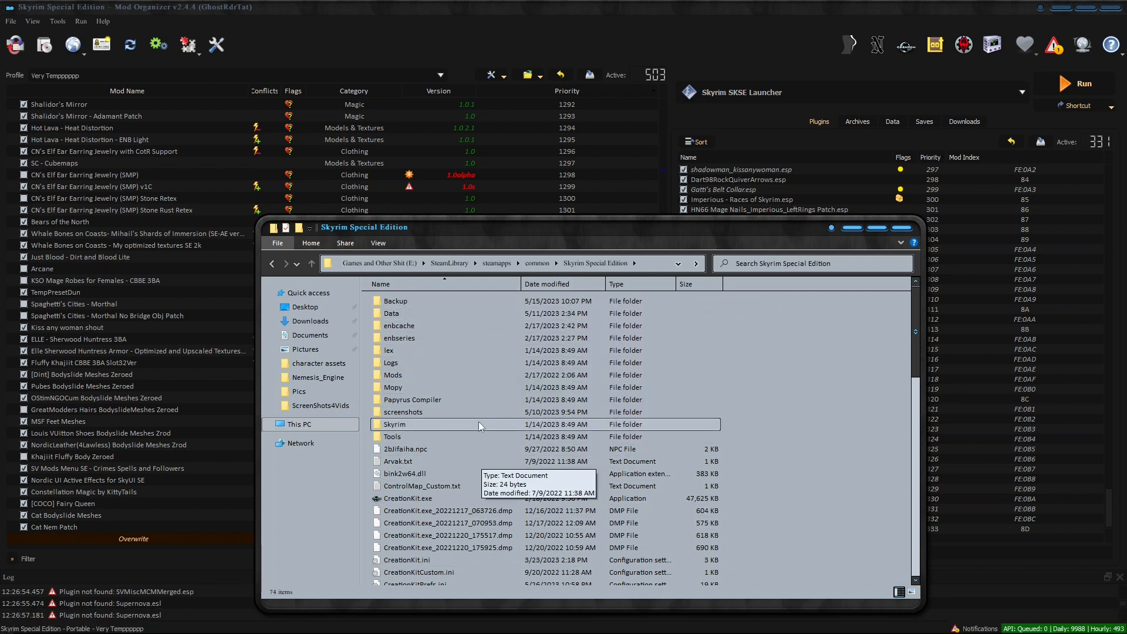
pyautogui.scroll(-3, 484, 440)
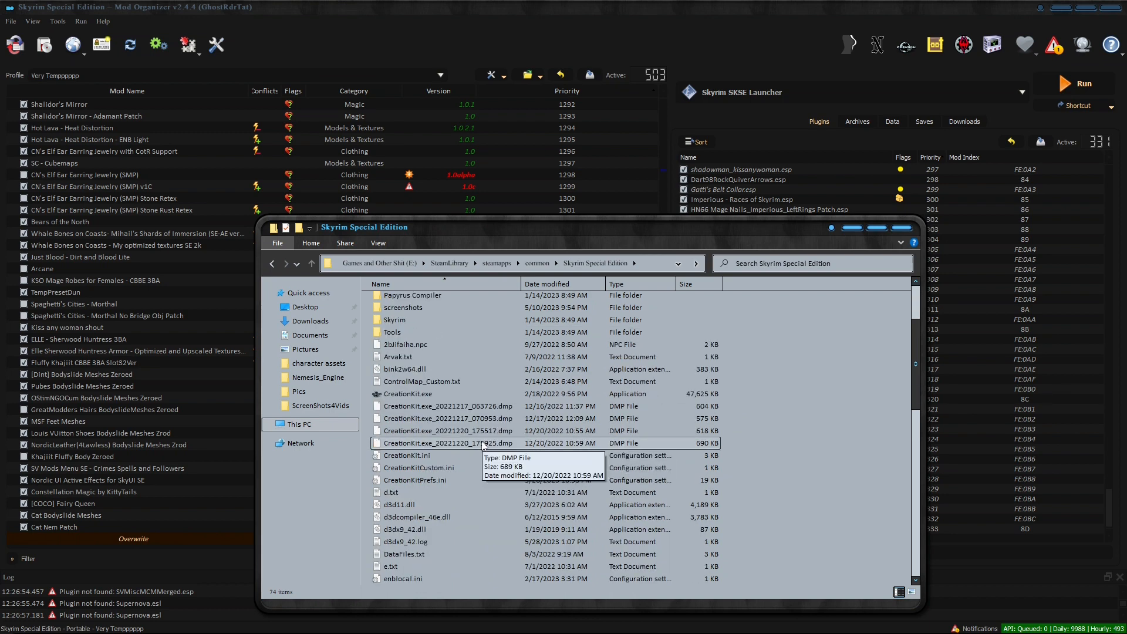
pyautogui.scroll(1, 482, 442)
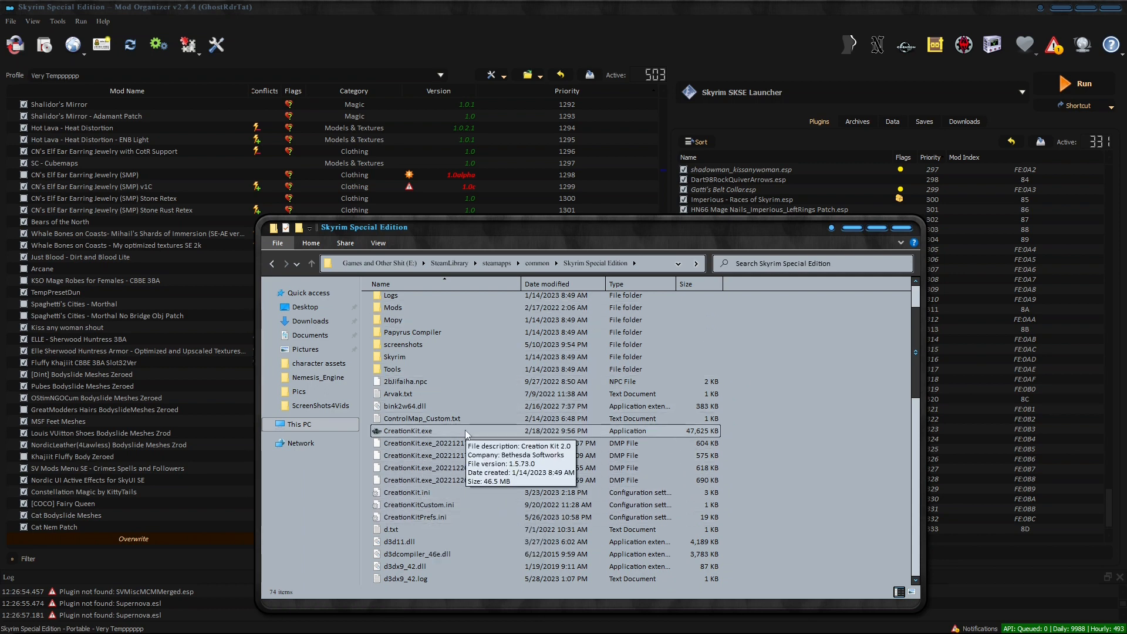
pyautogui.scroll(-5, 461, 421)
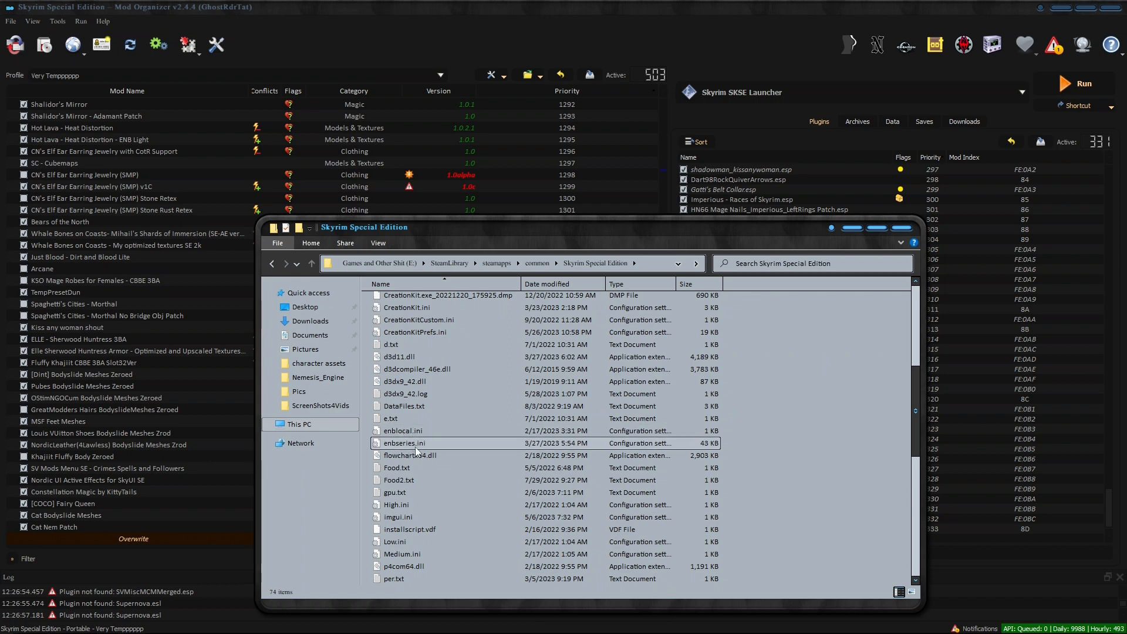
pyautogui.scroll(7, 484, 379)
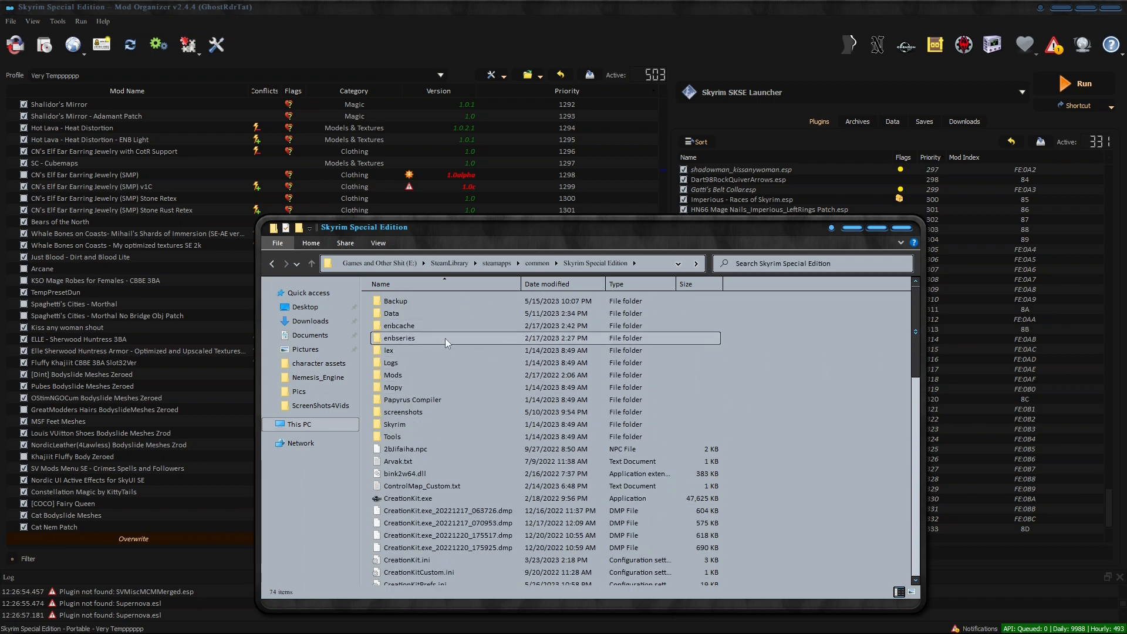
pyautogui.scroll(-4, 467, 456)
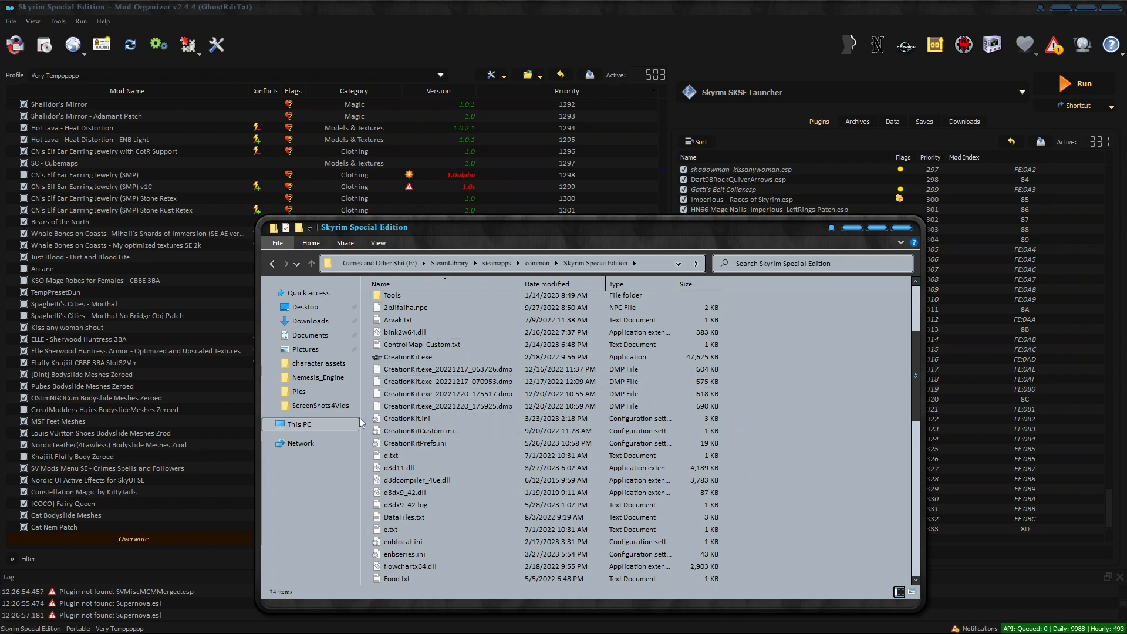
# Browse on the Backup (Z:) drive to Orignl1stBckUpHD\SkyrimAndStuffRelated\SSE Stuff\DLModsZips\ToCatagorize and look through its dated mod folders.
pyautogui.click(321, 425)
pyautogui.doubleClick(561, 449)
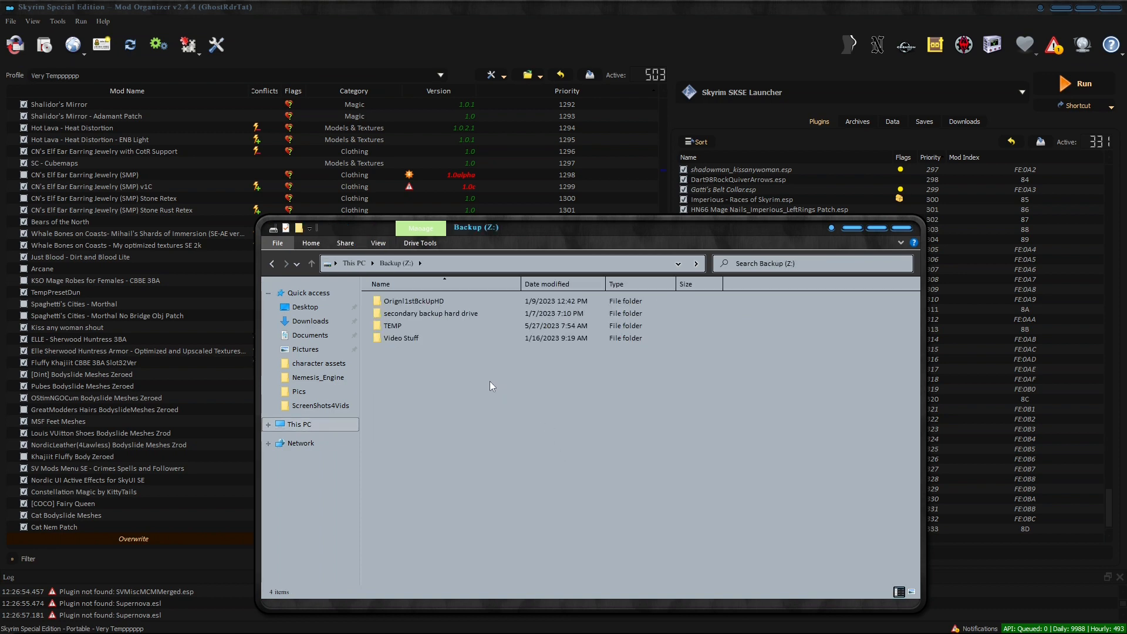
pyautogui.doubleClick(408, 302)
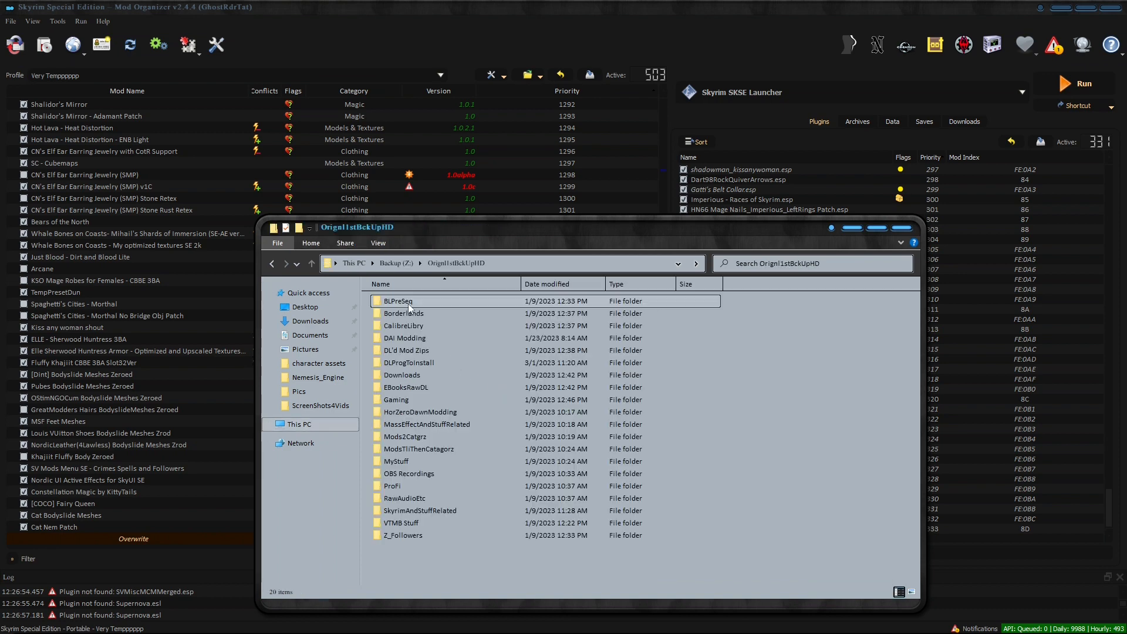
pyautogui.doubleClick(421, 510)
pyautogui.doubleClick(404, 349)
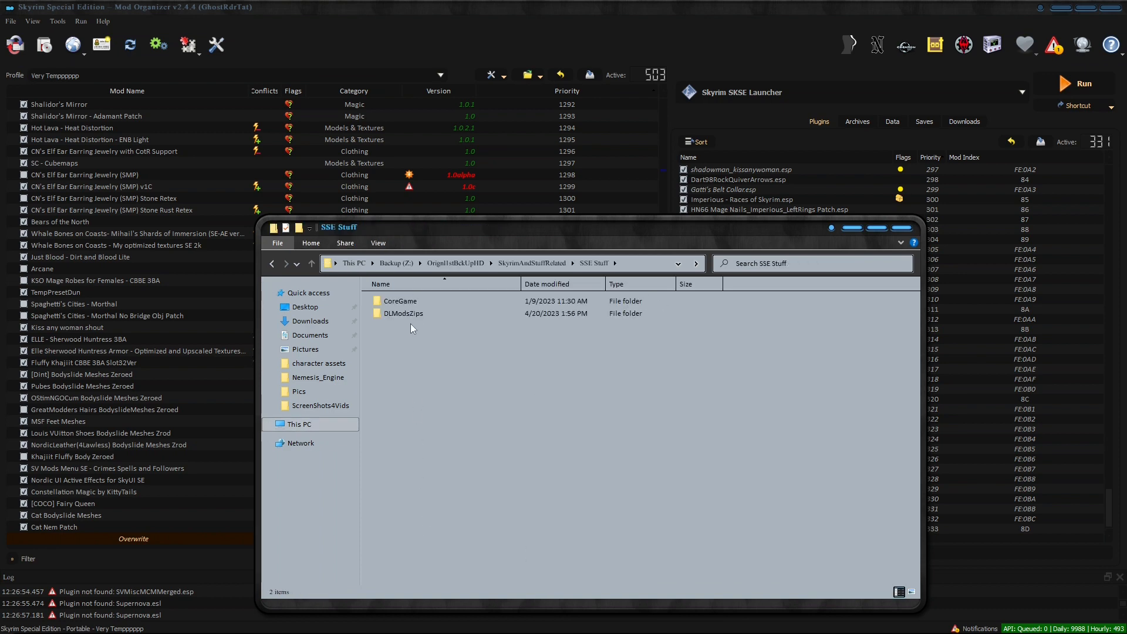
pyautogui.doubleClick(410, 315)
pyautogui.doubleClick(404, 338)
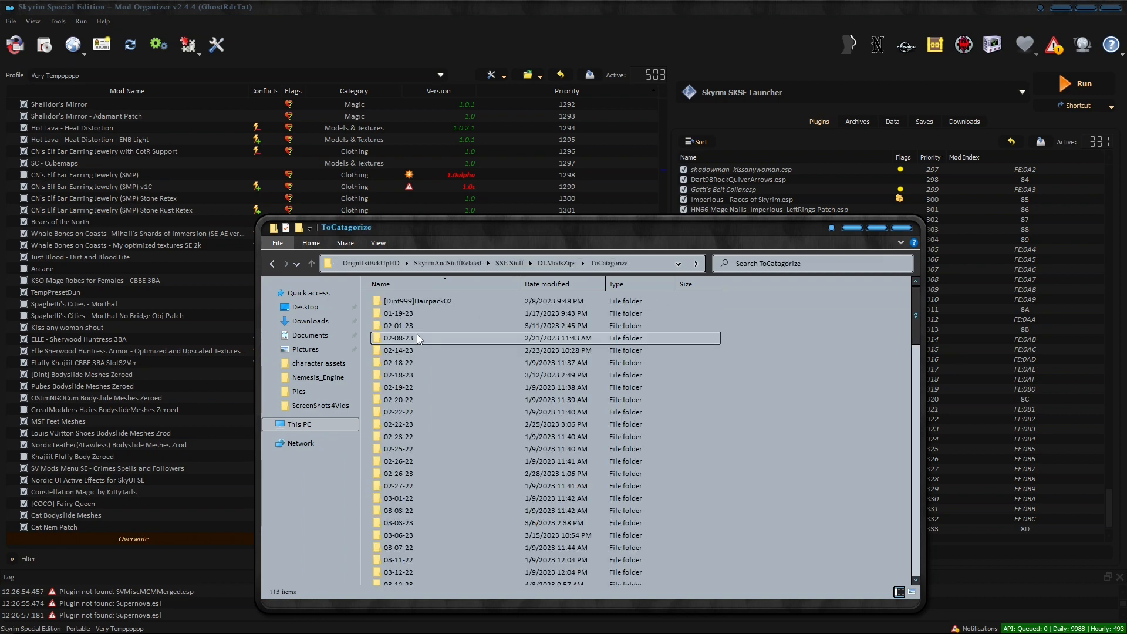
pyautogui.scroll(-3, 420, 478)
pyautogui.scroll(-6, 421, 478)
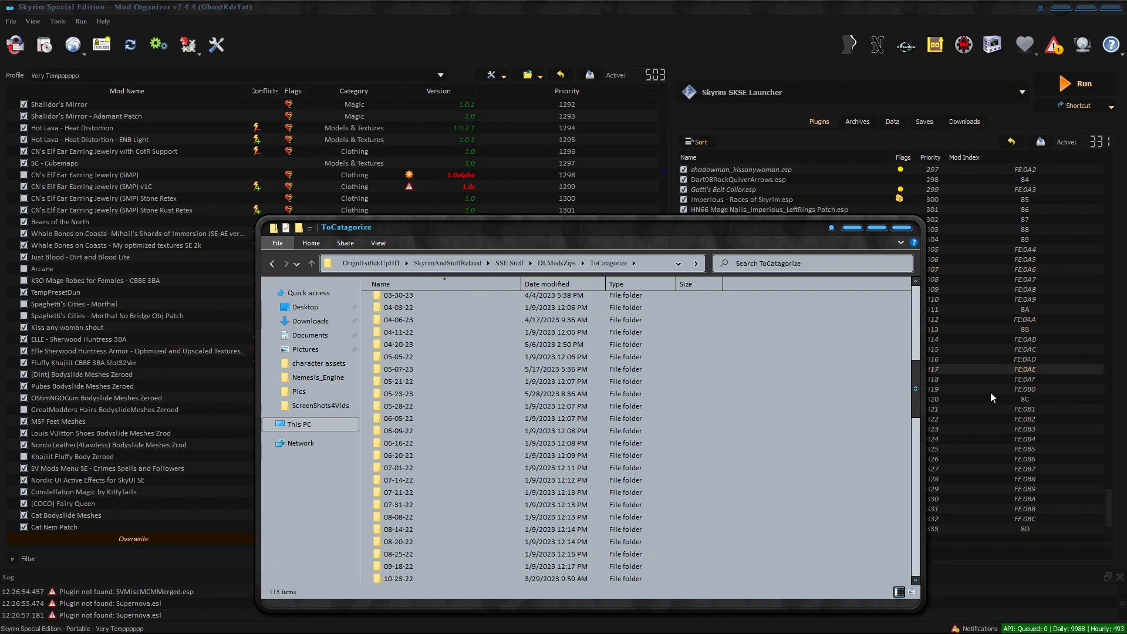
# Show Mod Organizer's Downloads list, switch back to File Explorer, and view the 05-21-22 folder before returning to ToCatagorize.
pyautogui.click(971, 125)
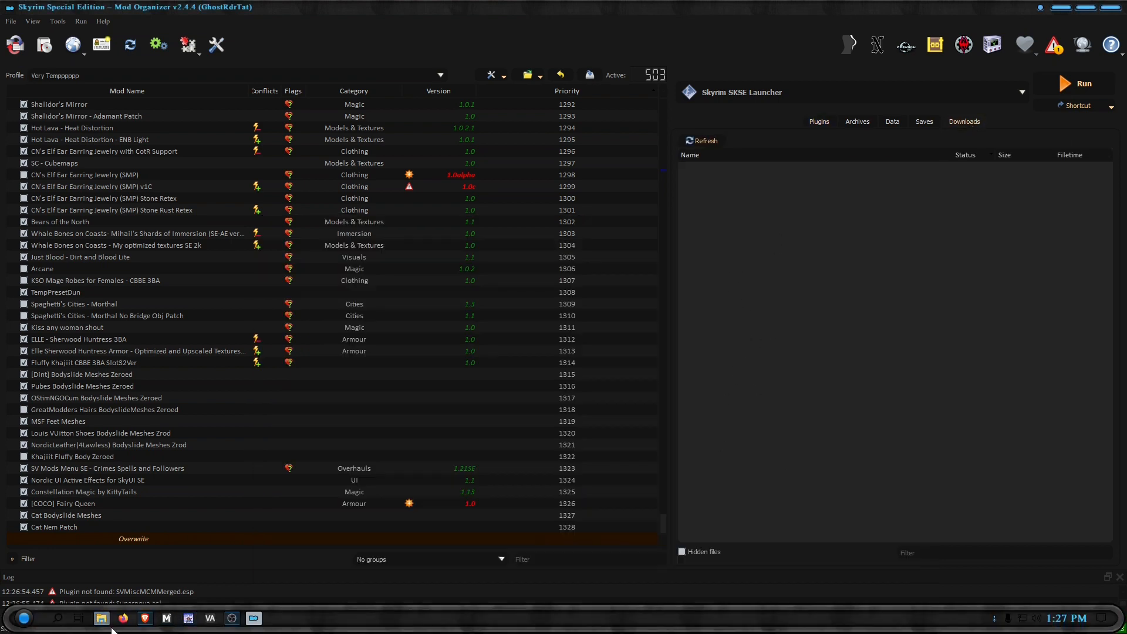
pyautogui.moveTo(111, 628)
pyautogui.click(106, 618)
pyautogui.doubleClick(399, 382)
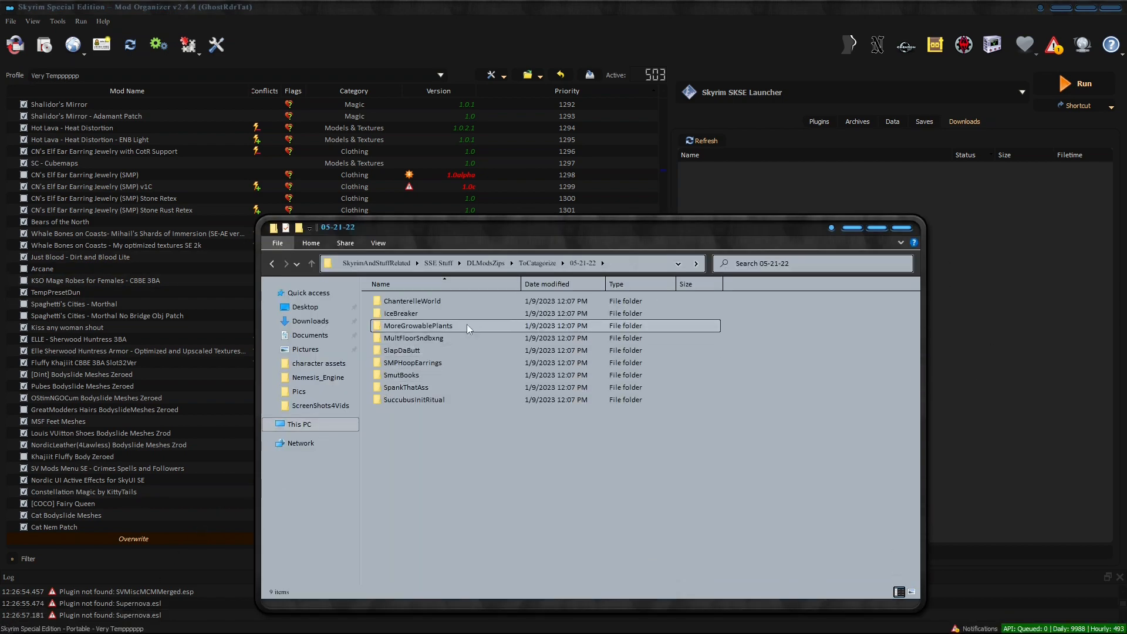
pyautogui.click(313, 264)
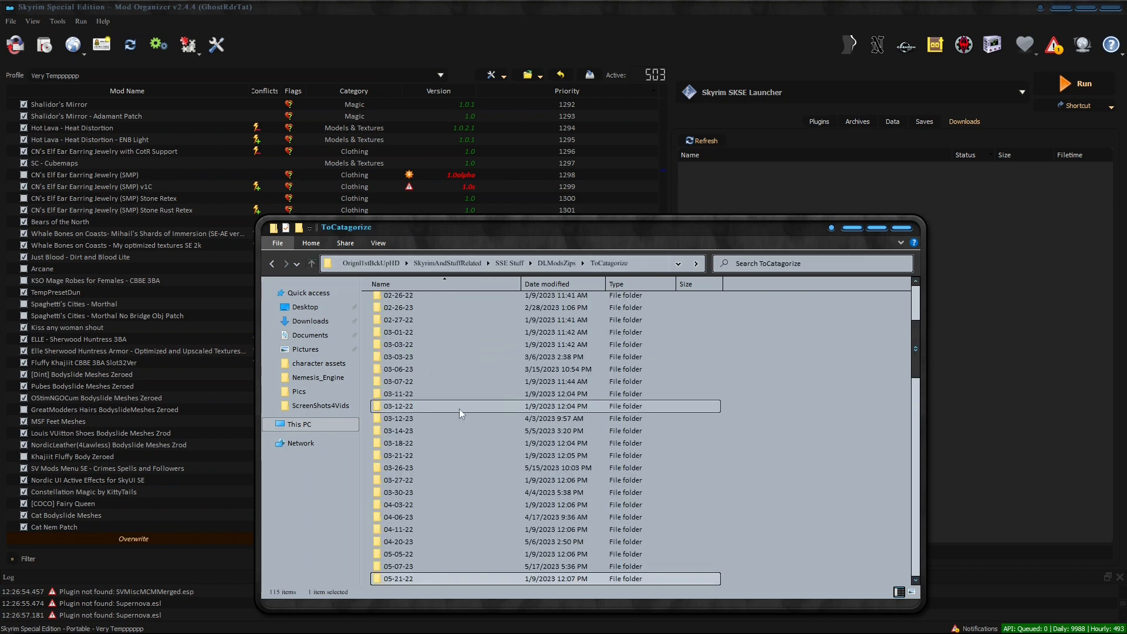
# View the contents of the 03-26-23 and 01-19-23 folders, look through the rest of ToCatagorize, and minimize File Explorer.
pyautogui.click(450, 472)
pyautogui.doubleClick(450, 474)
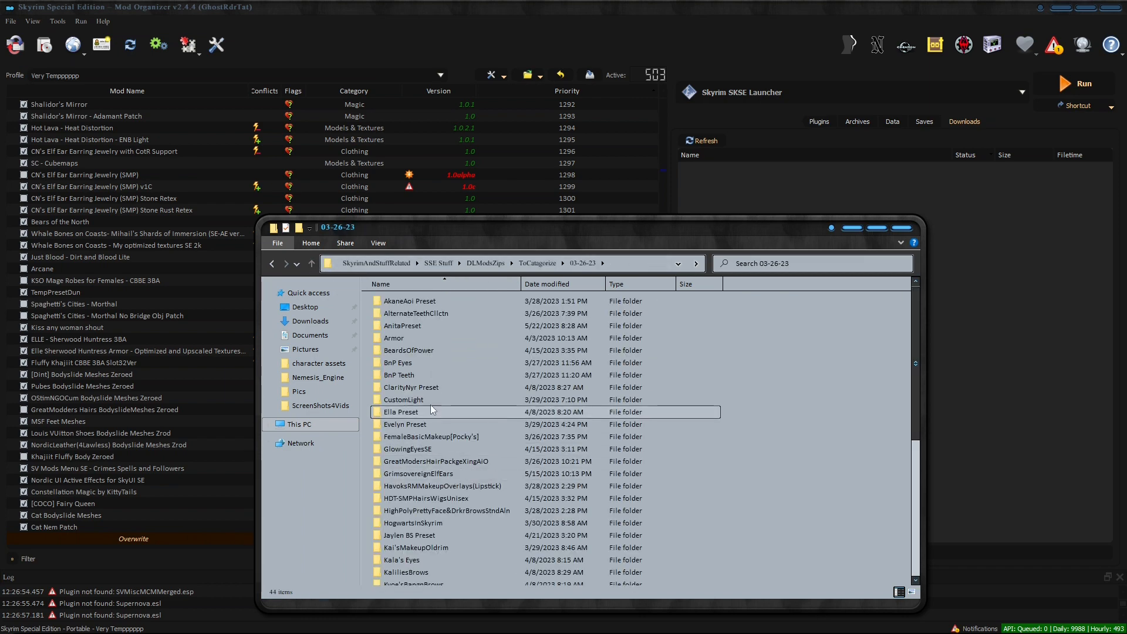
pyautogui.click(312, 265)
pyautogui.scroll(-20, 512, 426)
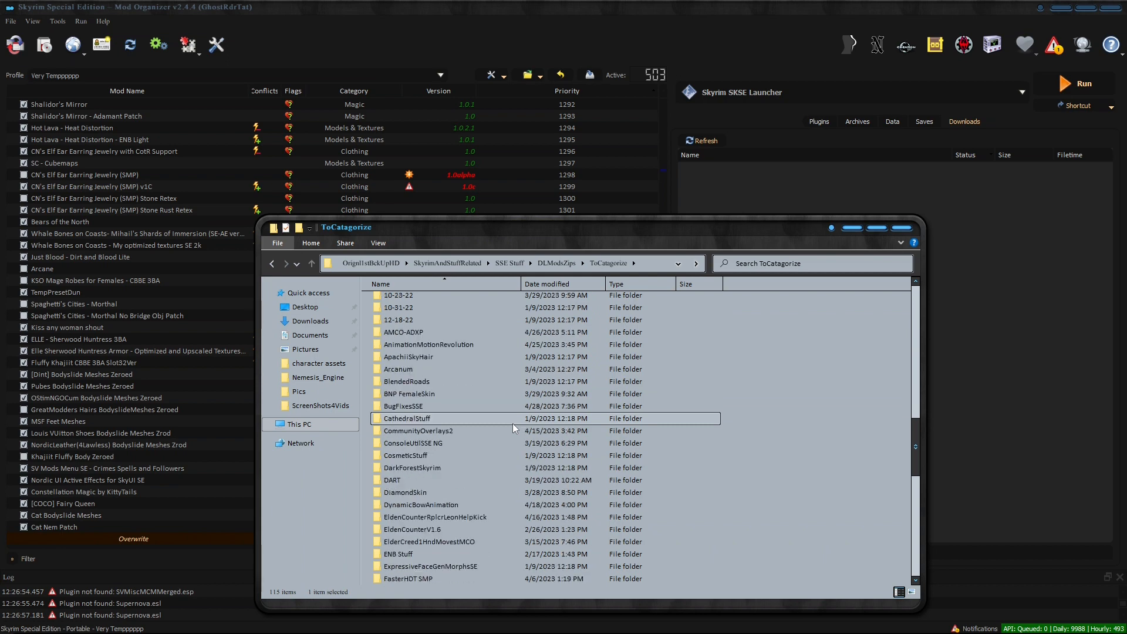
pyautogui.scroll(15, 513, 424)
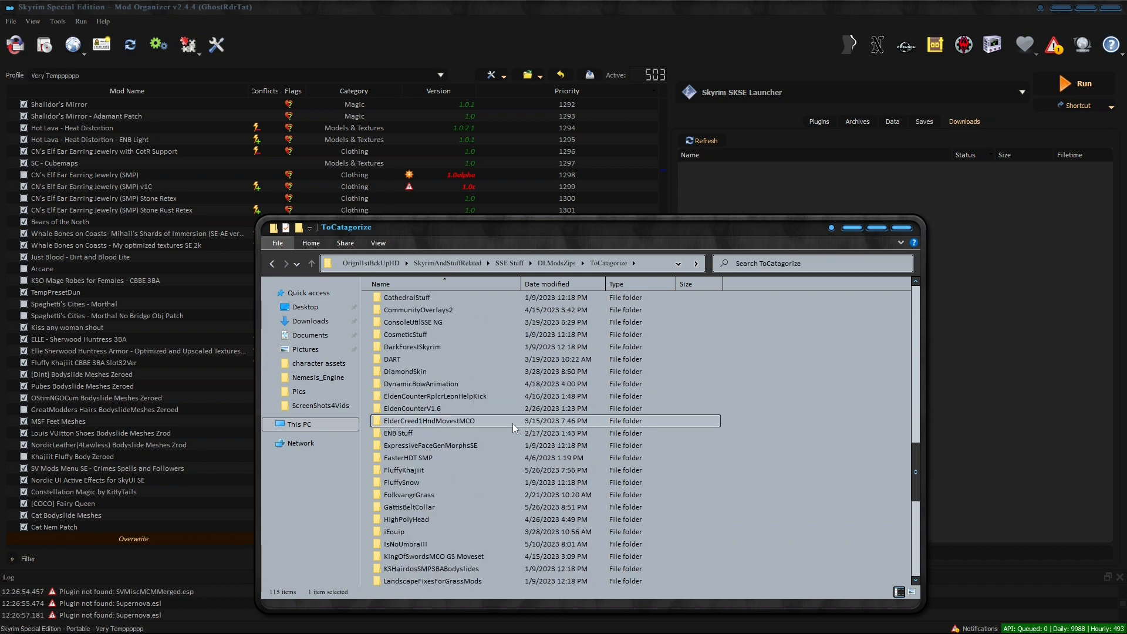
pyautogui.scroll(15, 512, 424)
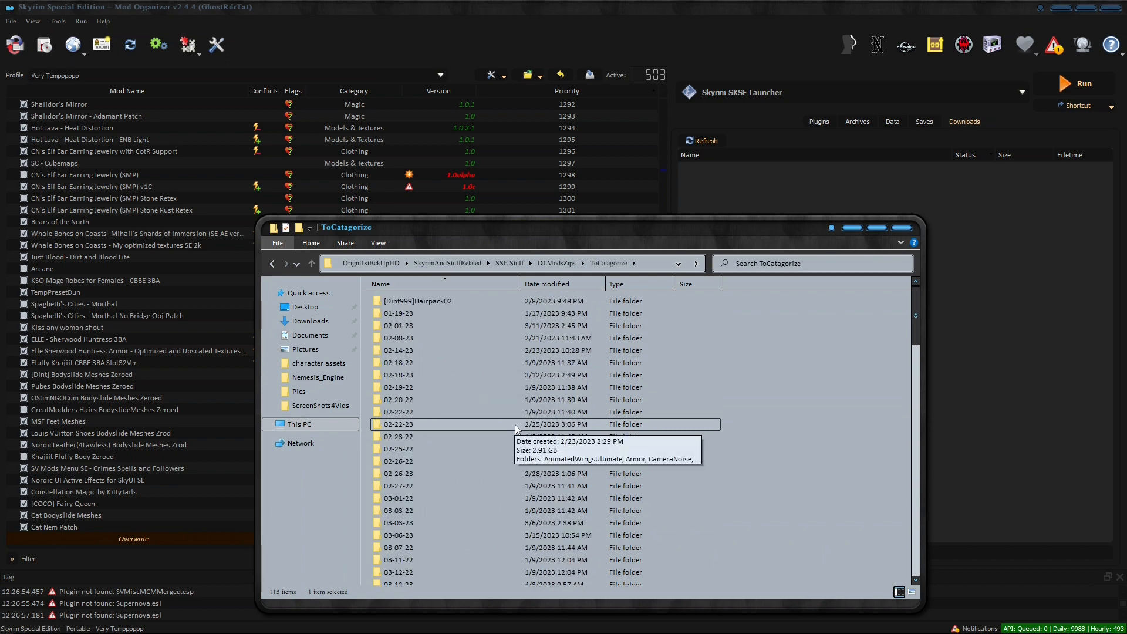
pyautogui.doubleClick(438, 315)
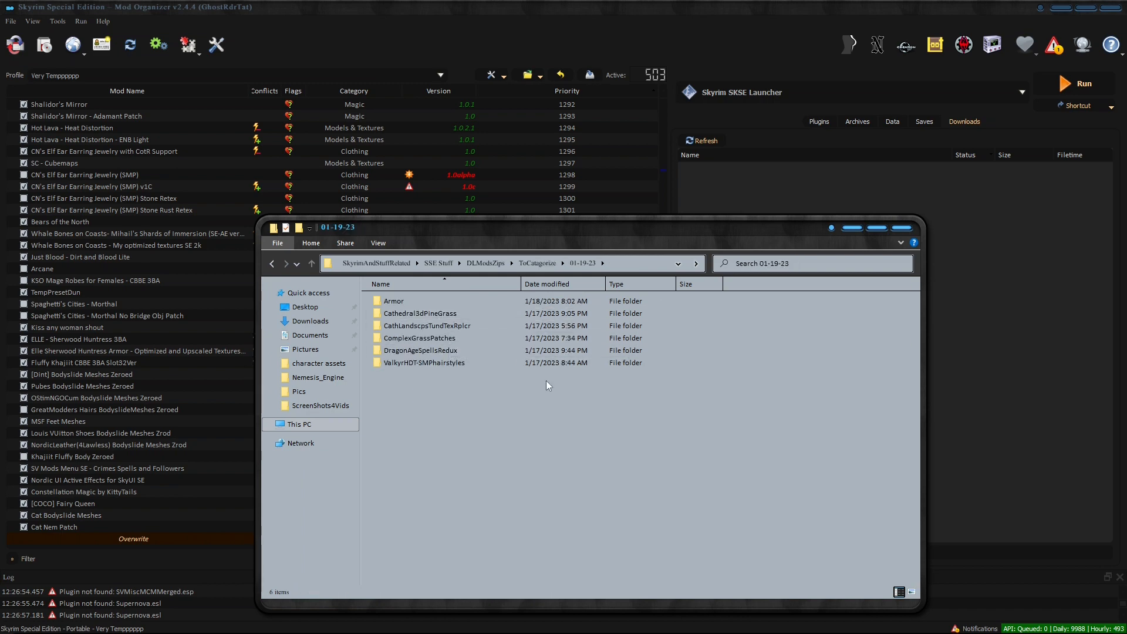
pyautogui.click(311, 264)
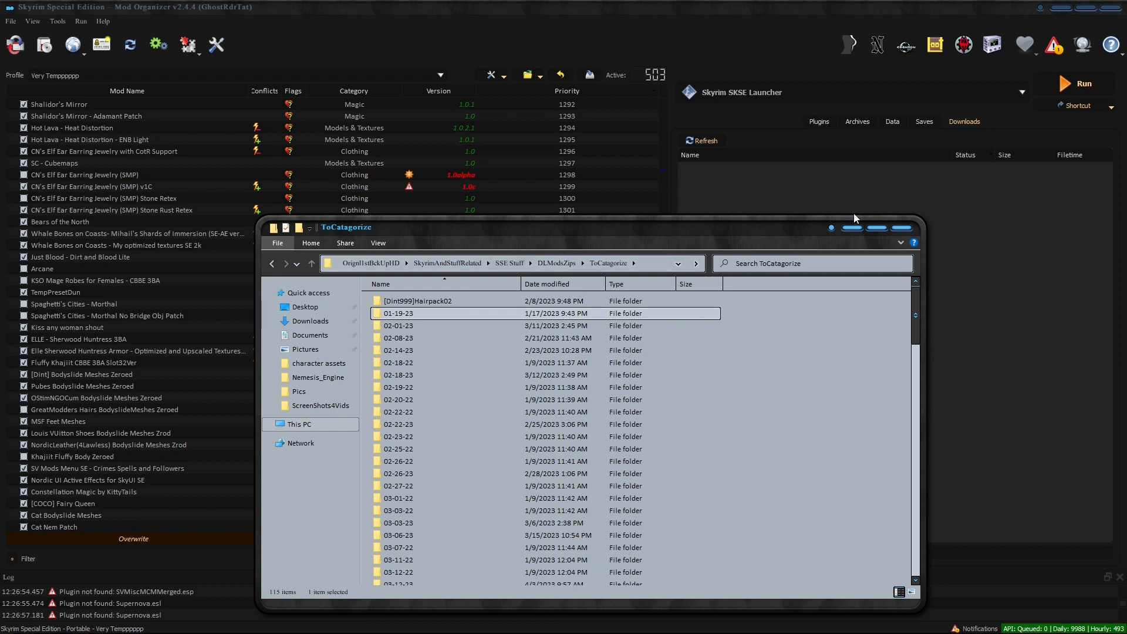
pyautogui.click(855, 229)
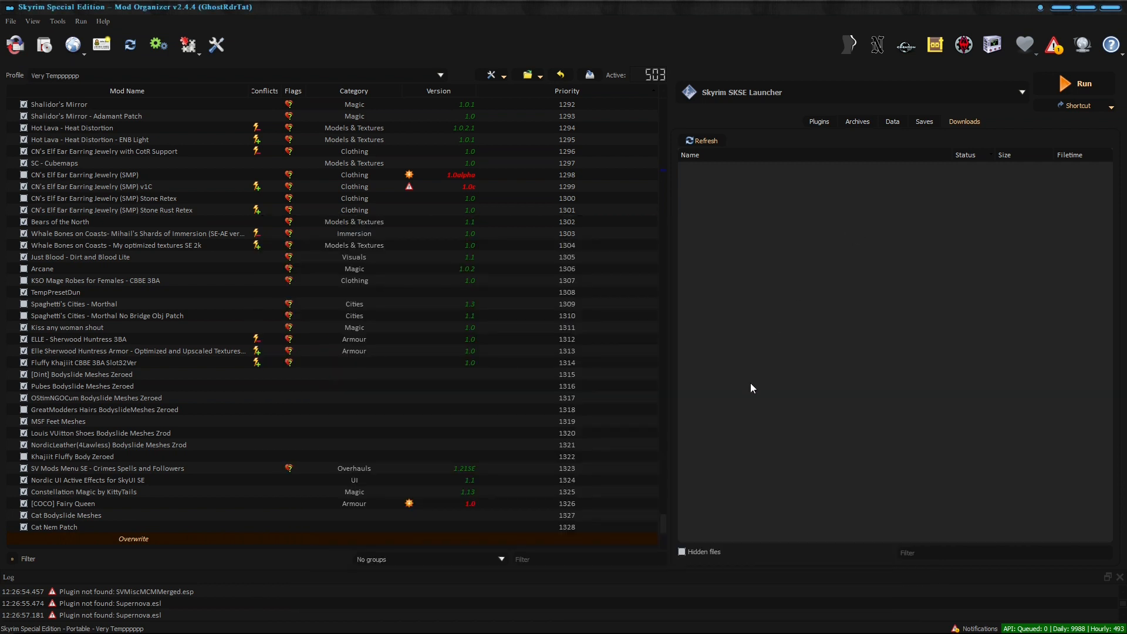